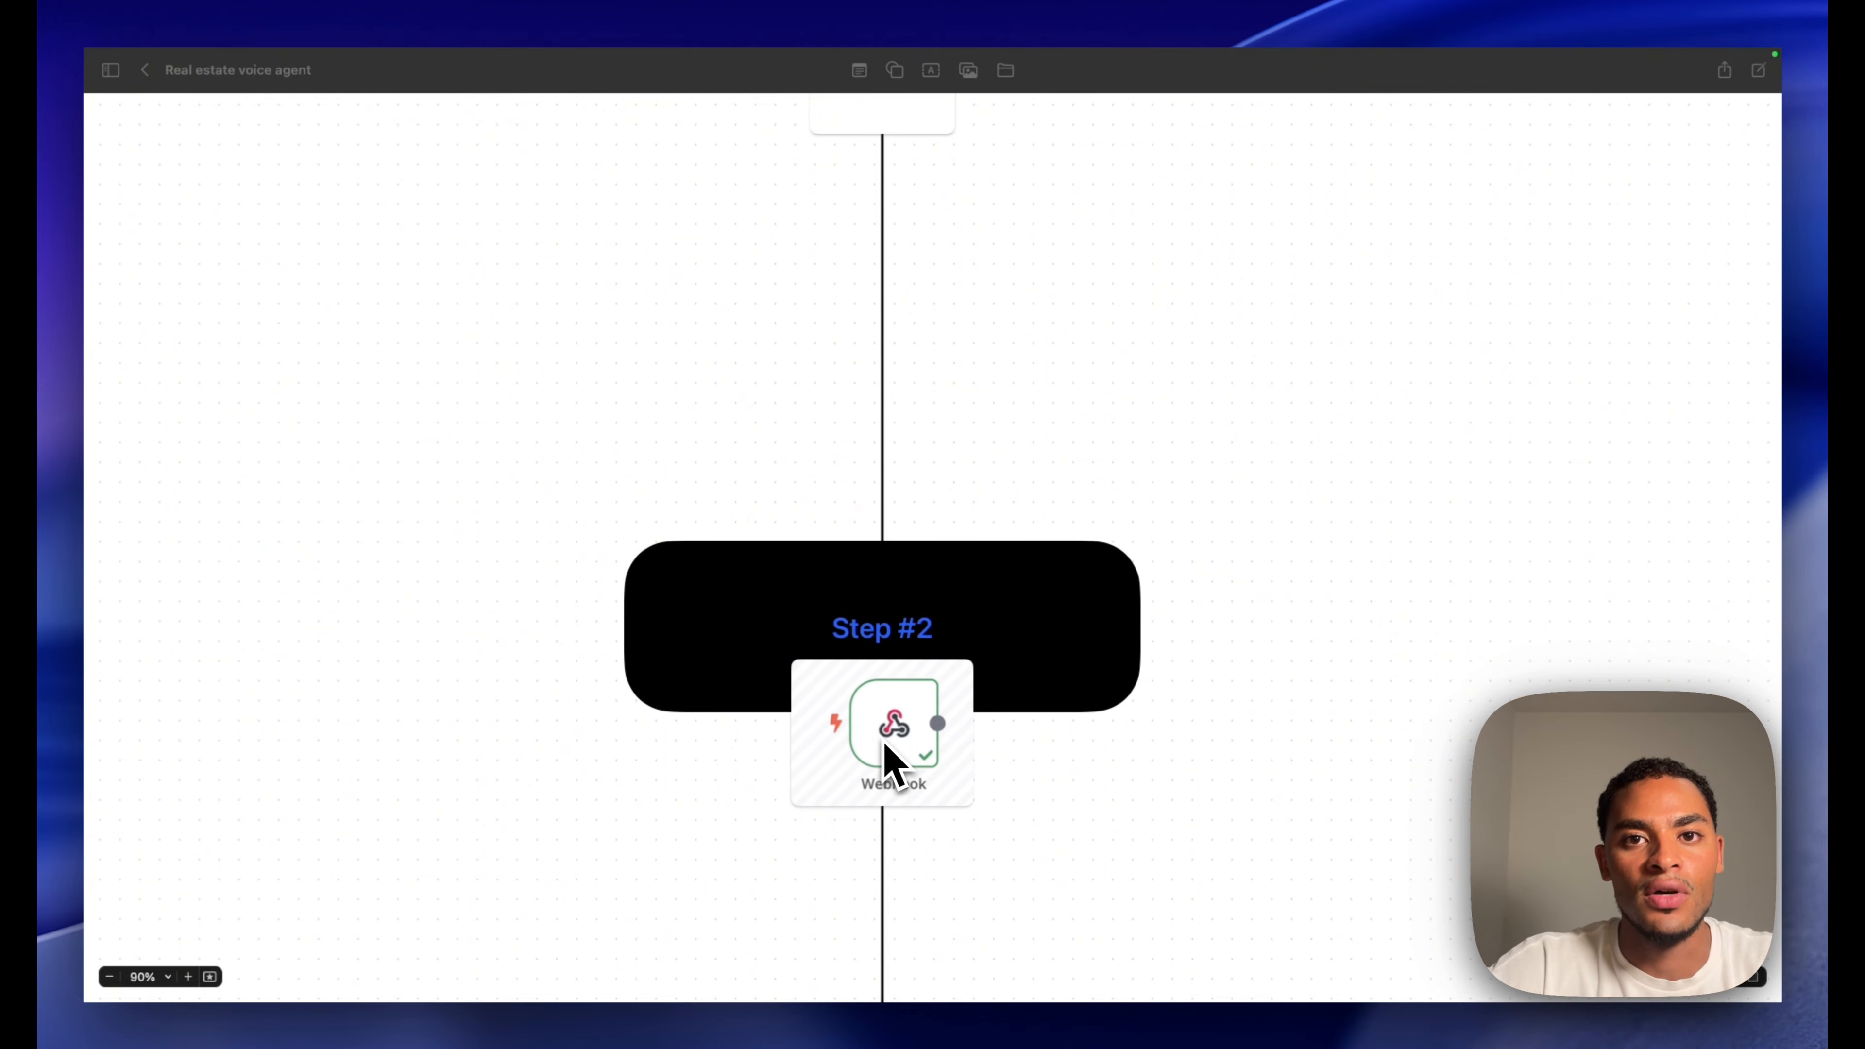
# Scroll the Freeform diagram through the Zoho CRM and Retell AI steps
pyautogui.scroll(-8, 887, 746)
pyautogui.scroll(-2, 887, 746)
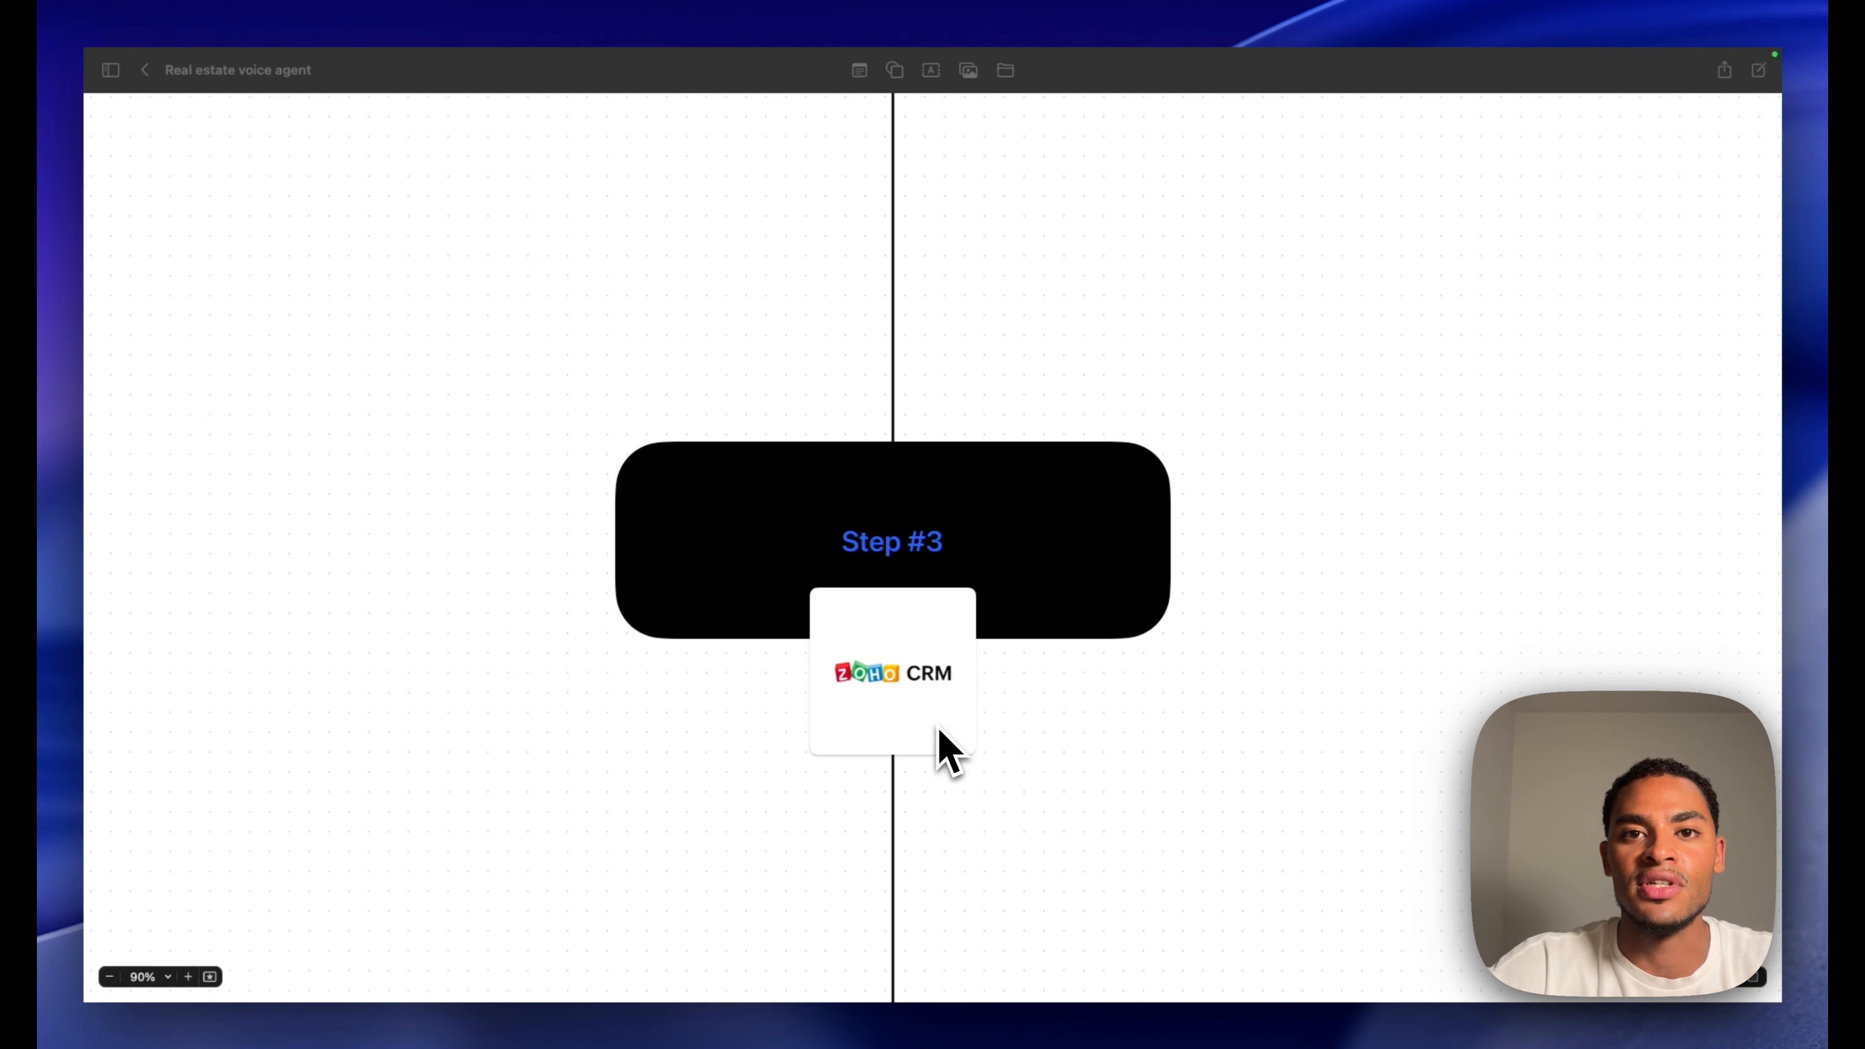
pyautogui.scroll(-10, 891, 742)
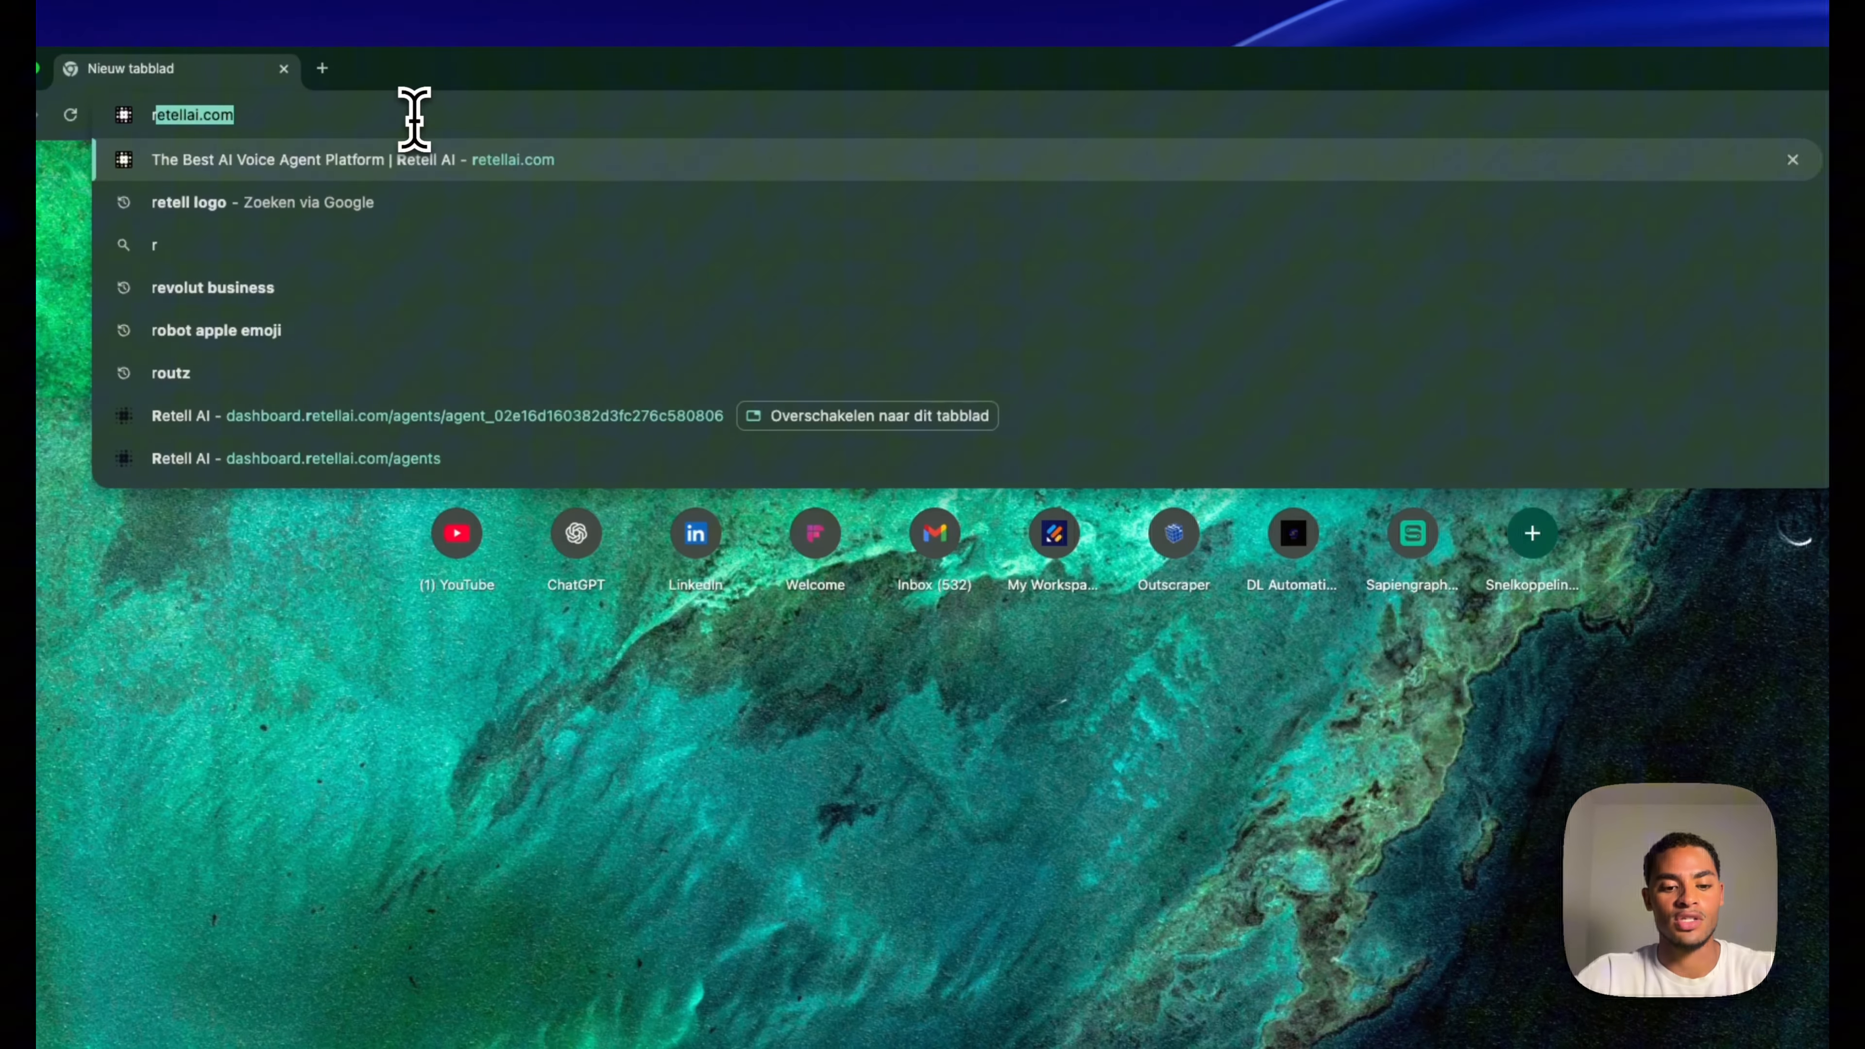
# Log in at retellai.com and create a blank Single Prompt voice agent
pyautogui.write('etellai.com')
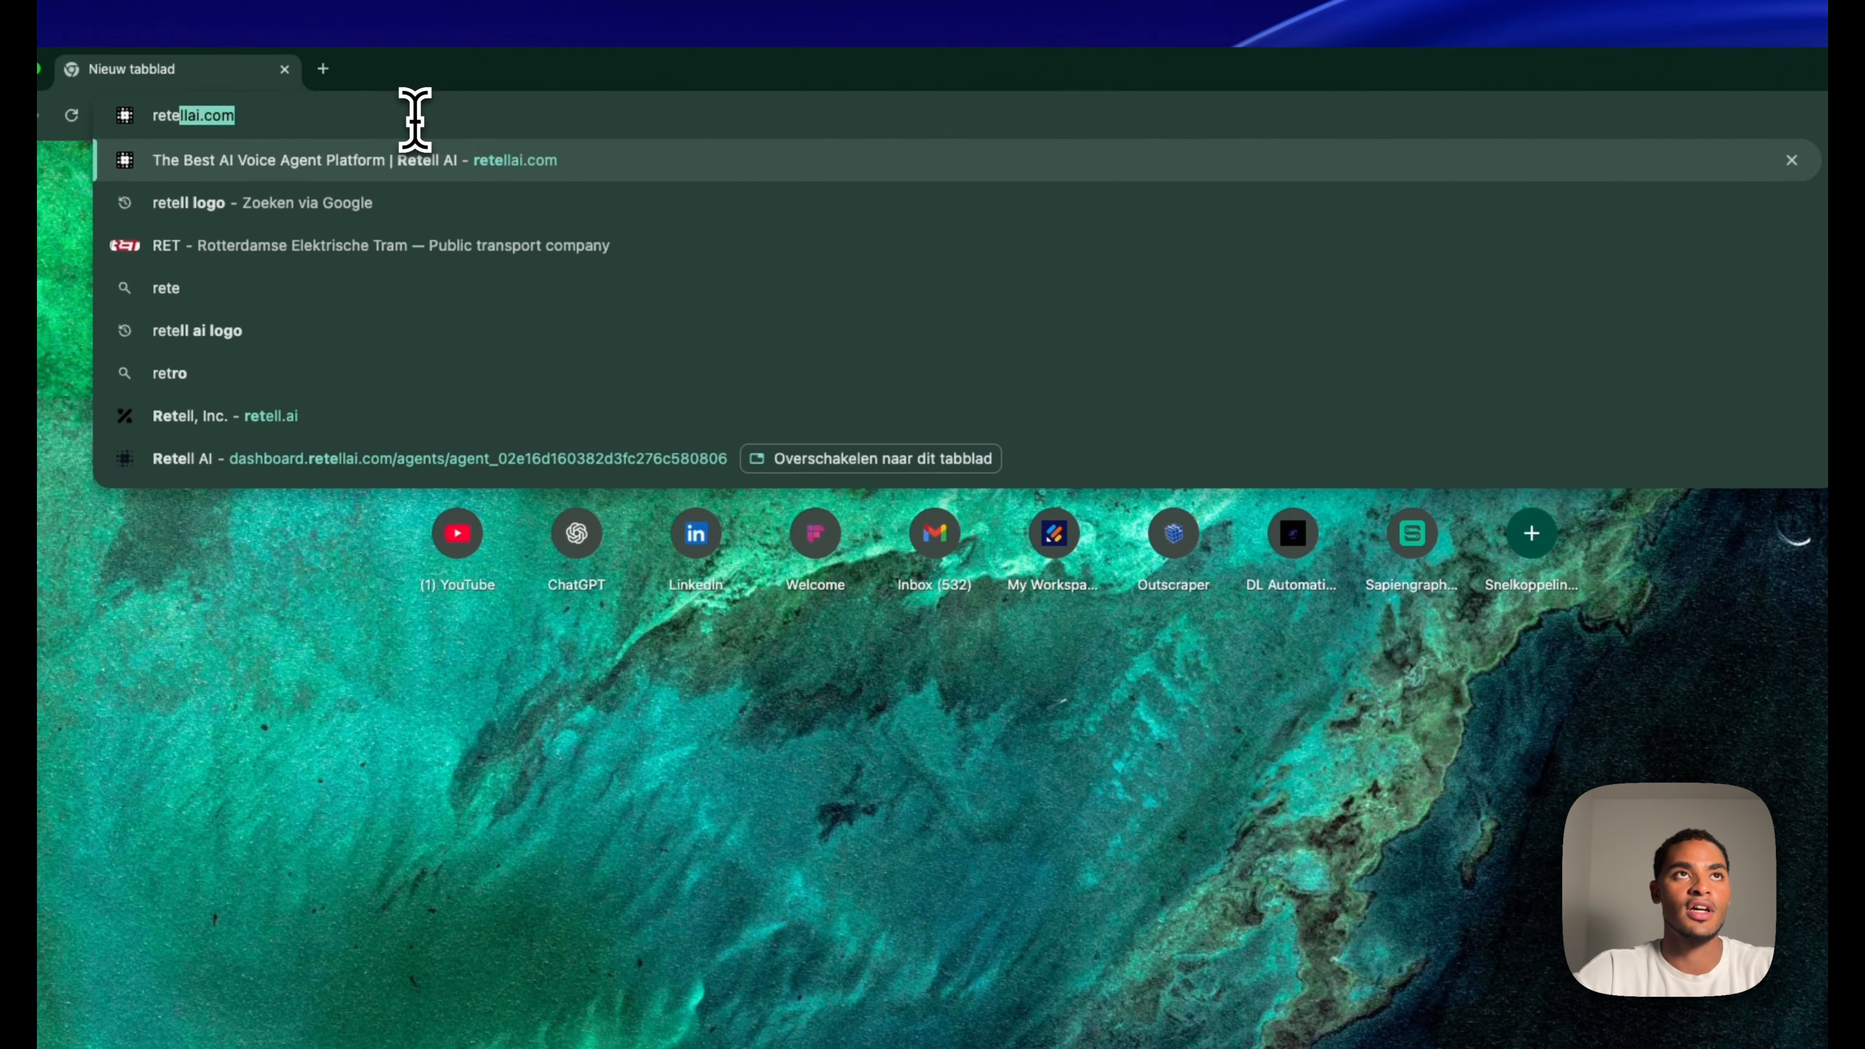
pyautogui.press('Return')
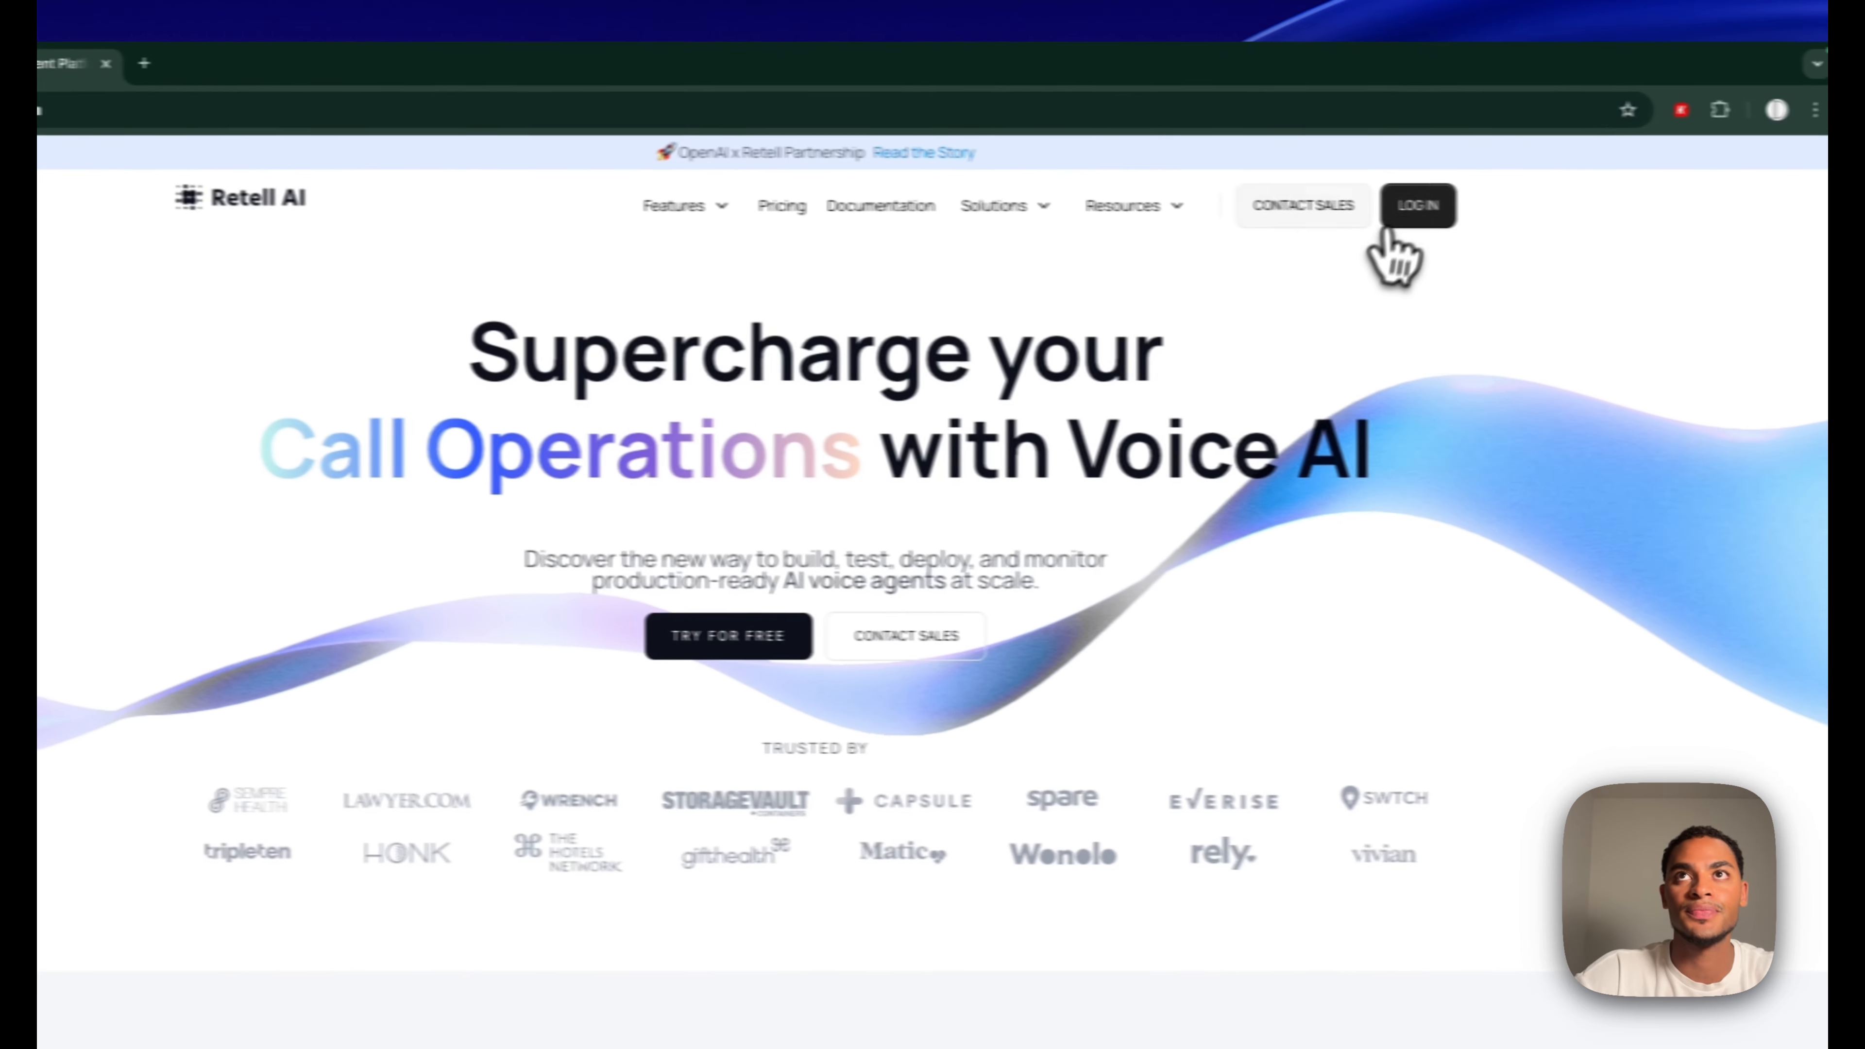
pyautogui.click(1597, 210)
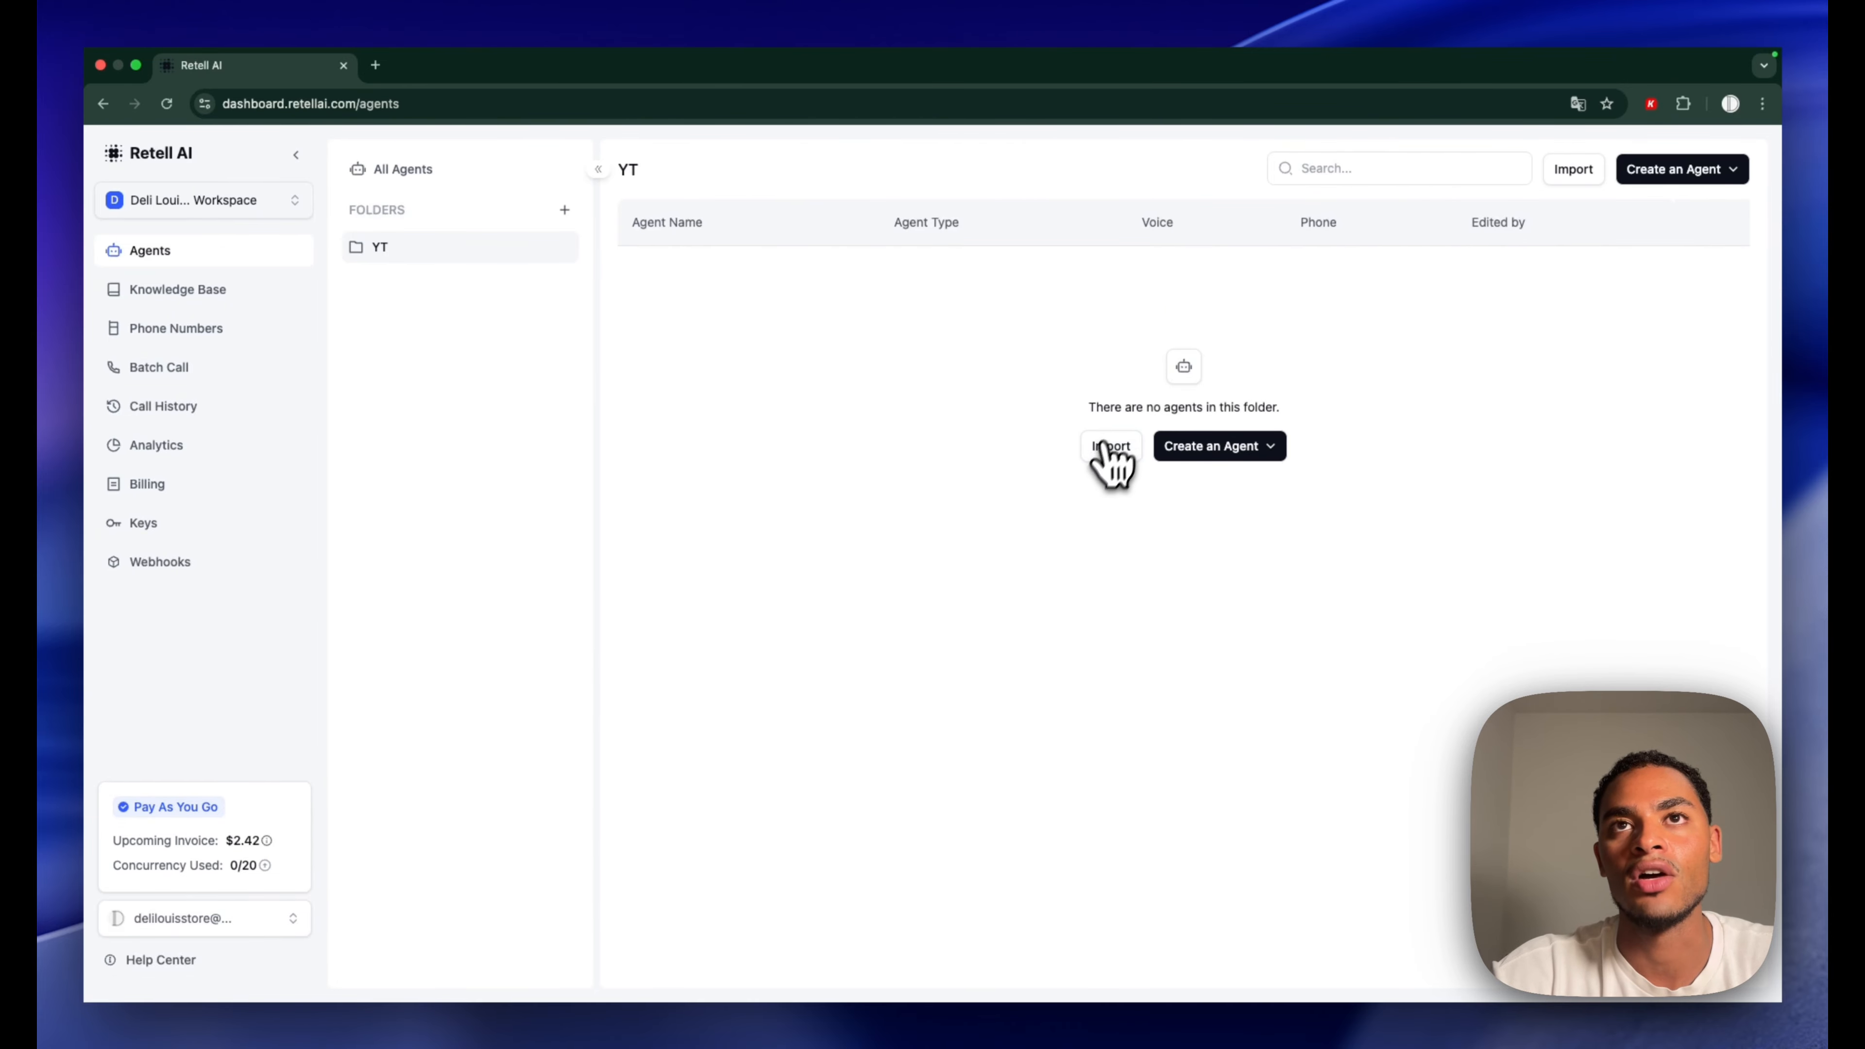
pyautogui.click(1241, 446)
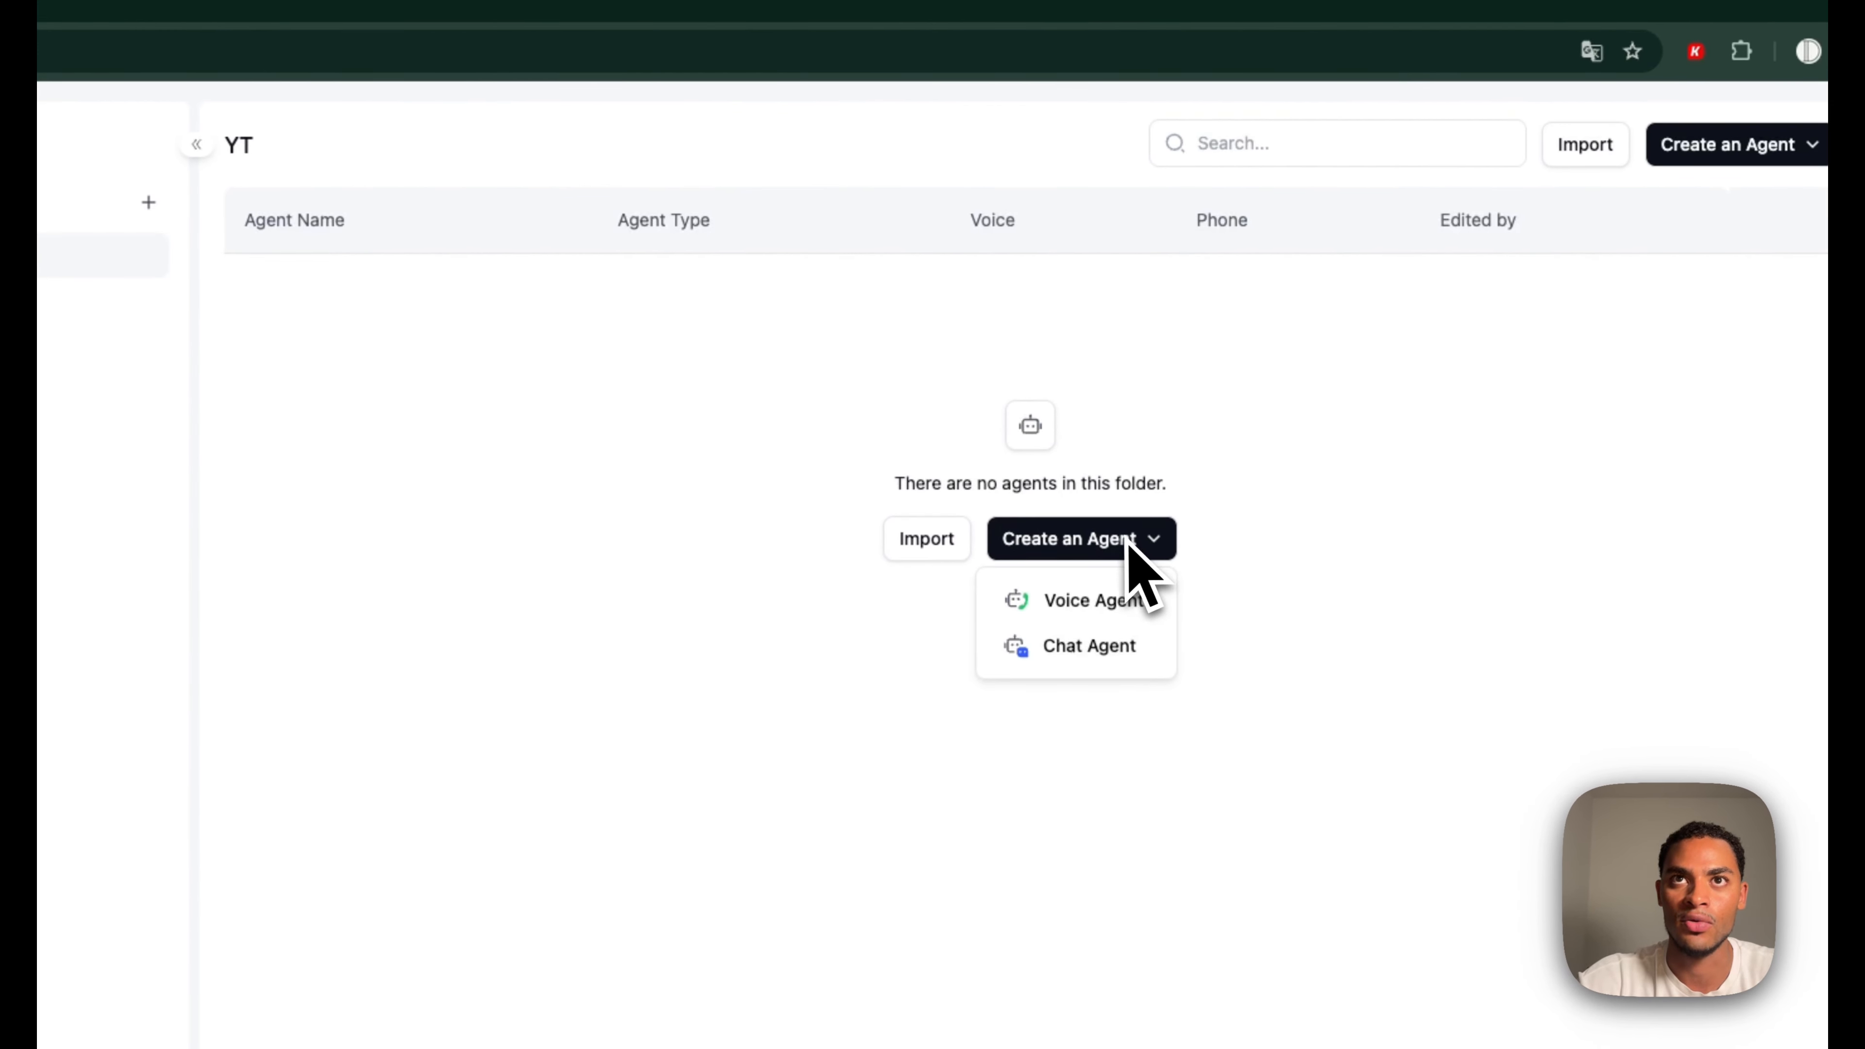
pyautogui.click(1093, 600)
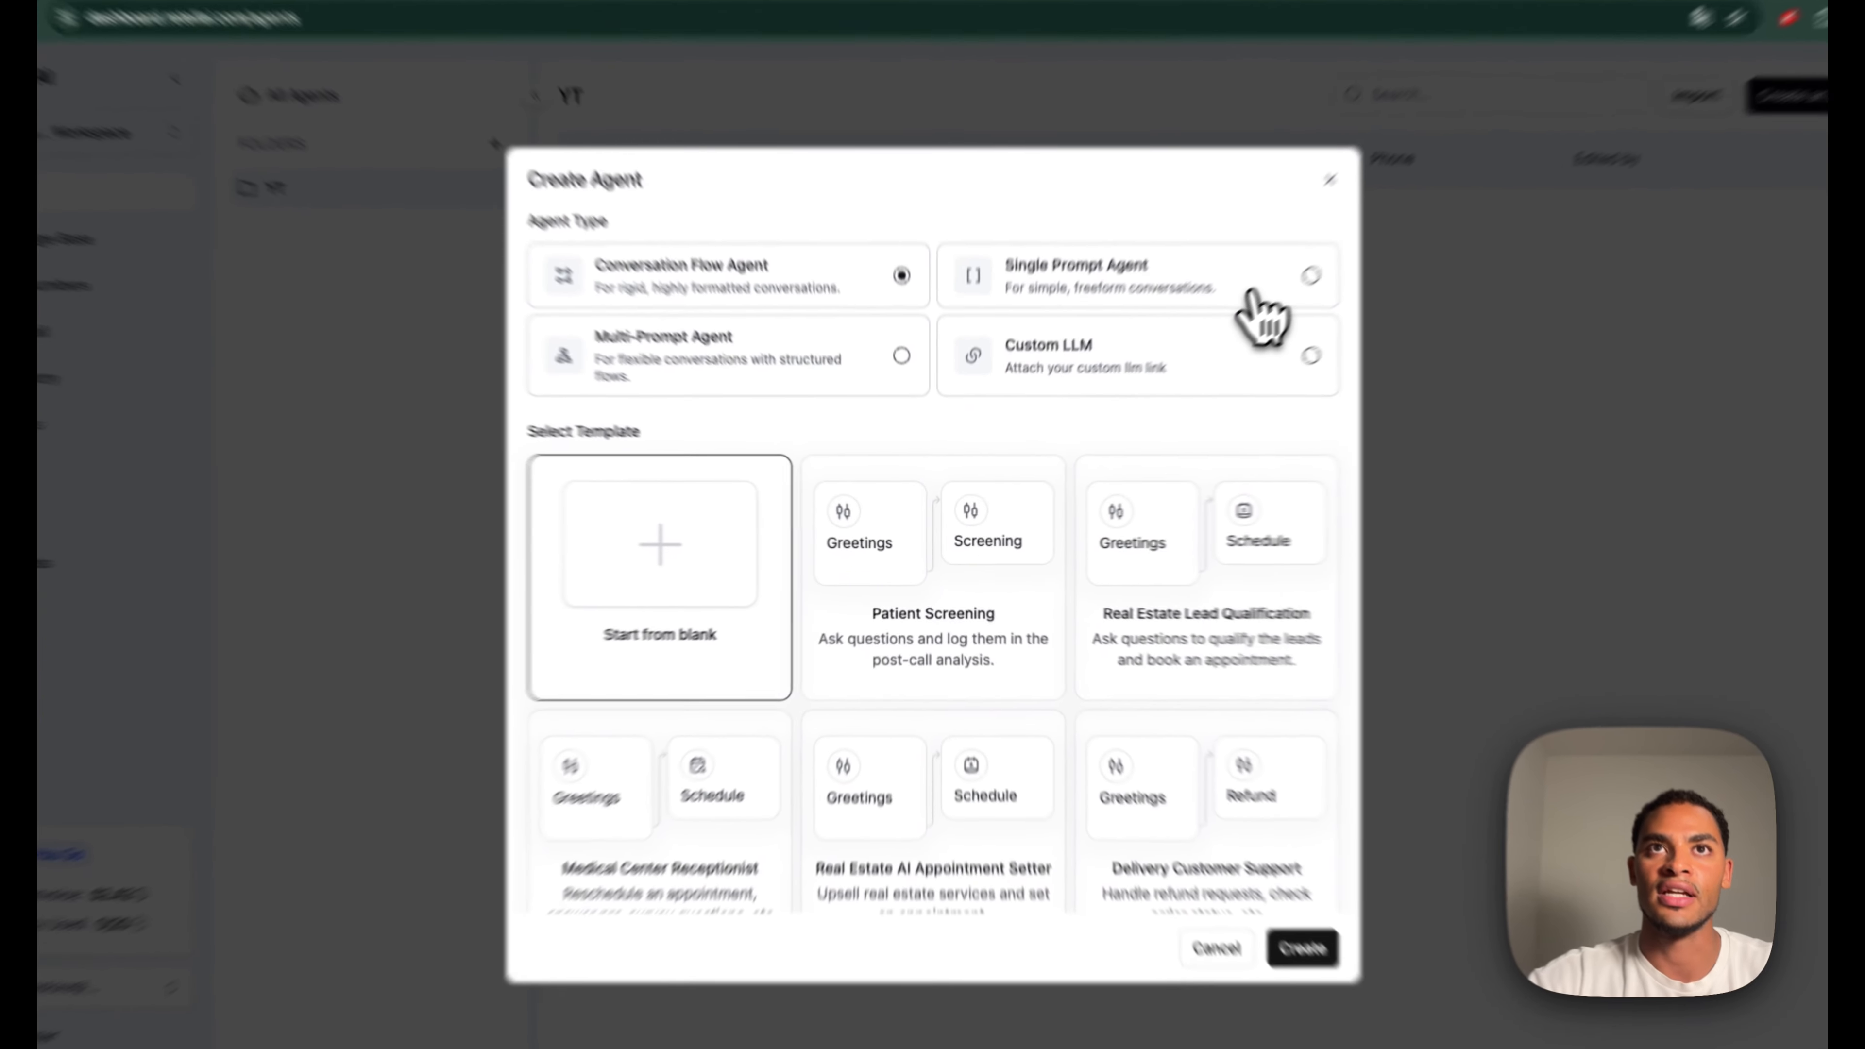
pyautogui.click(1212, 323)
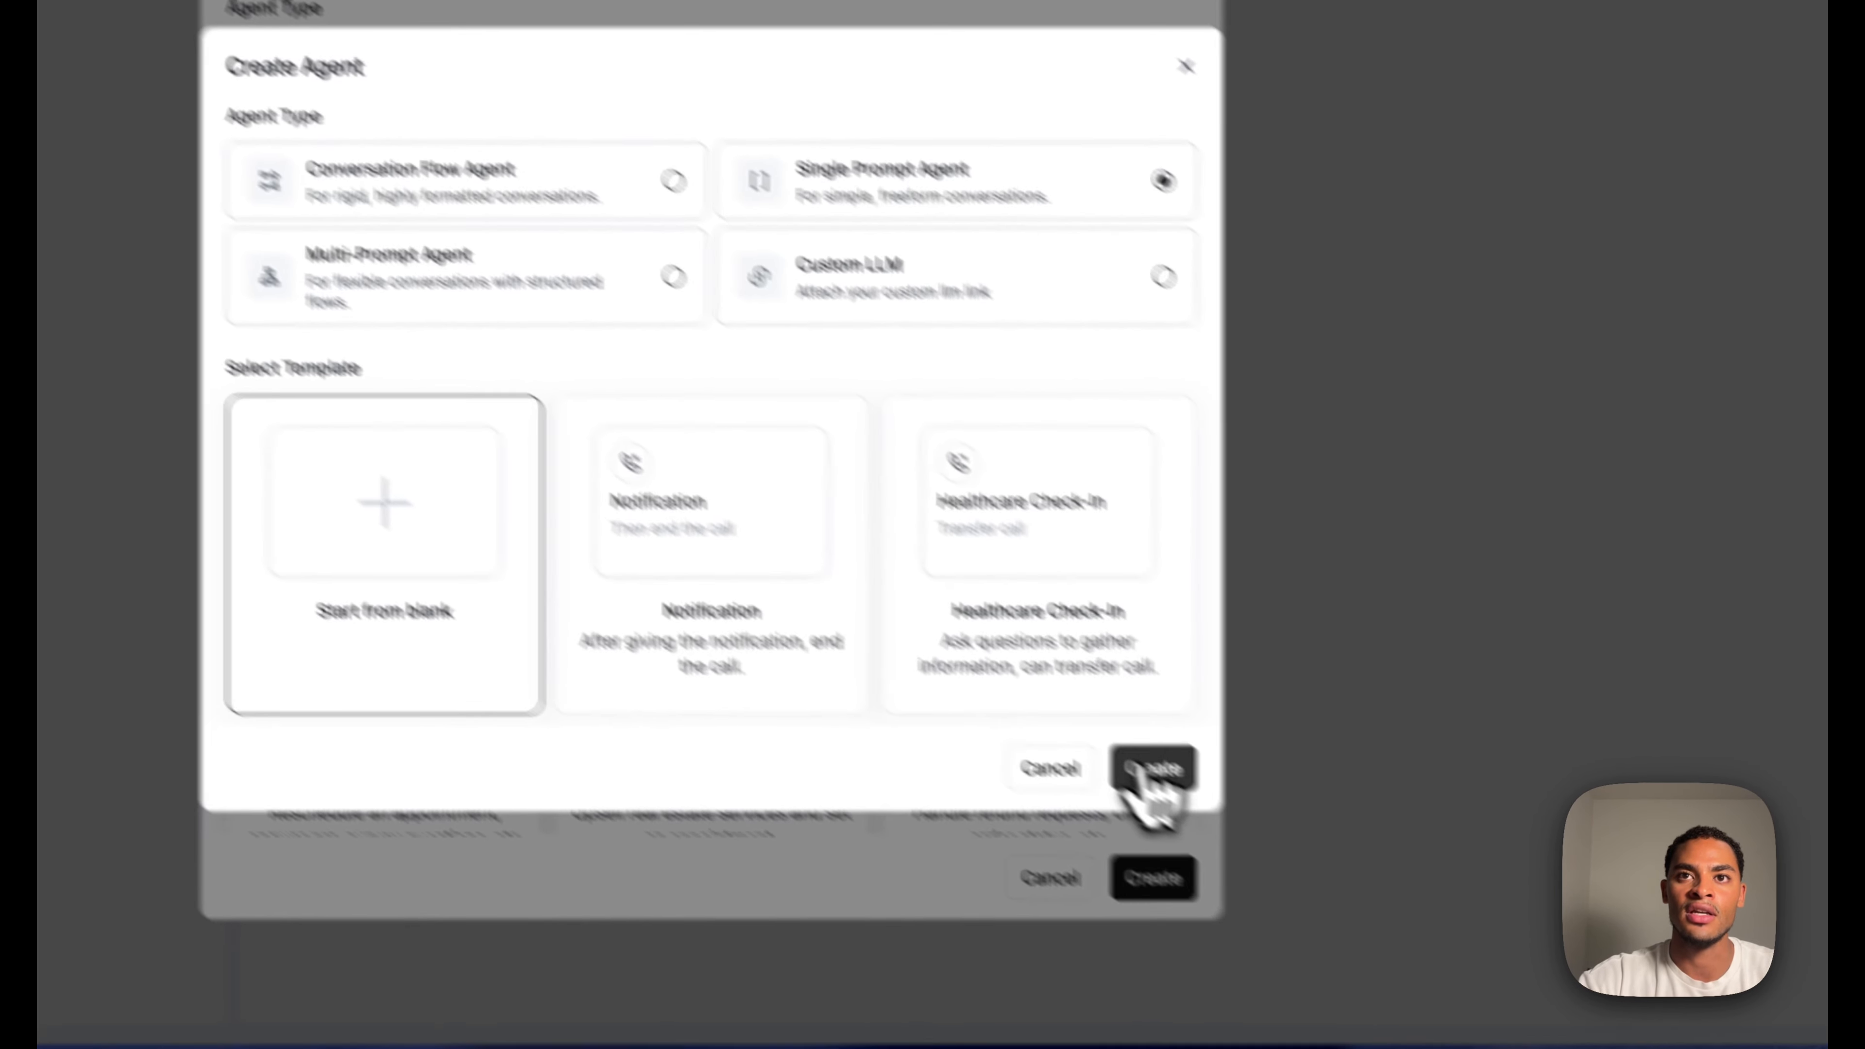
pyautogui.click(1138, 771)
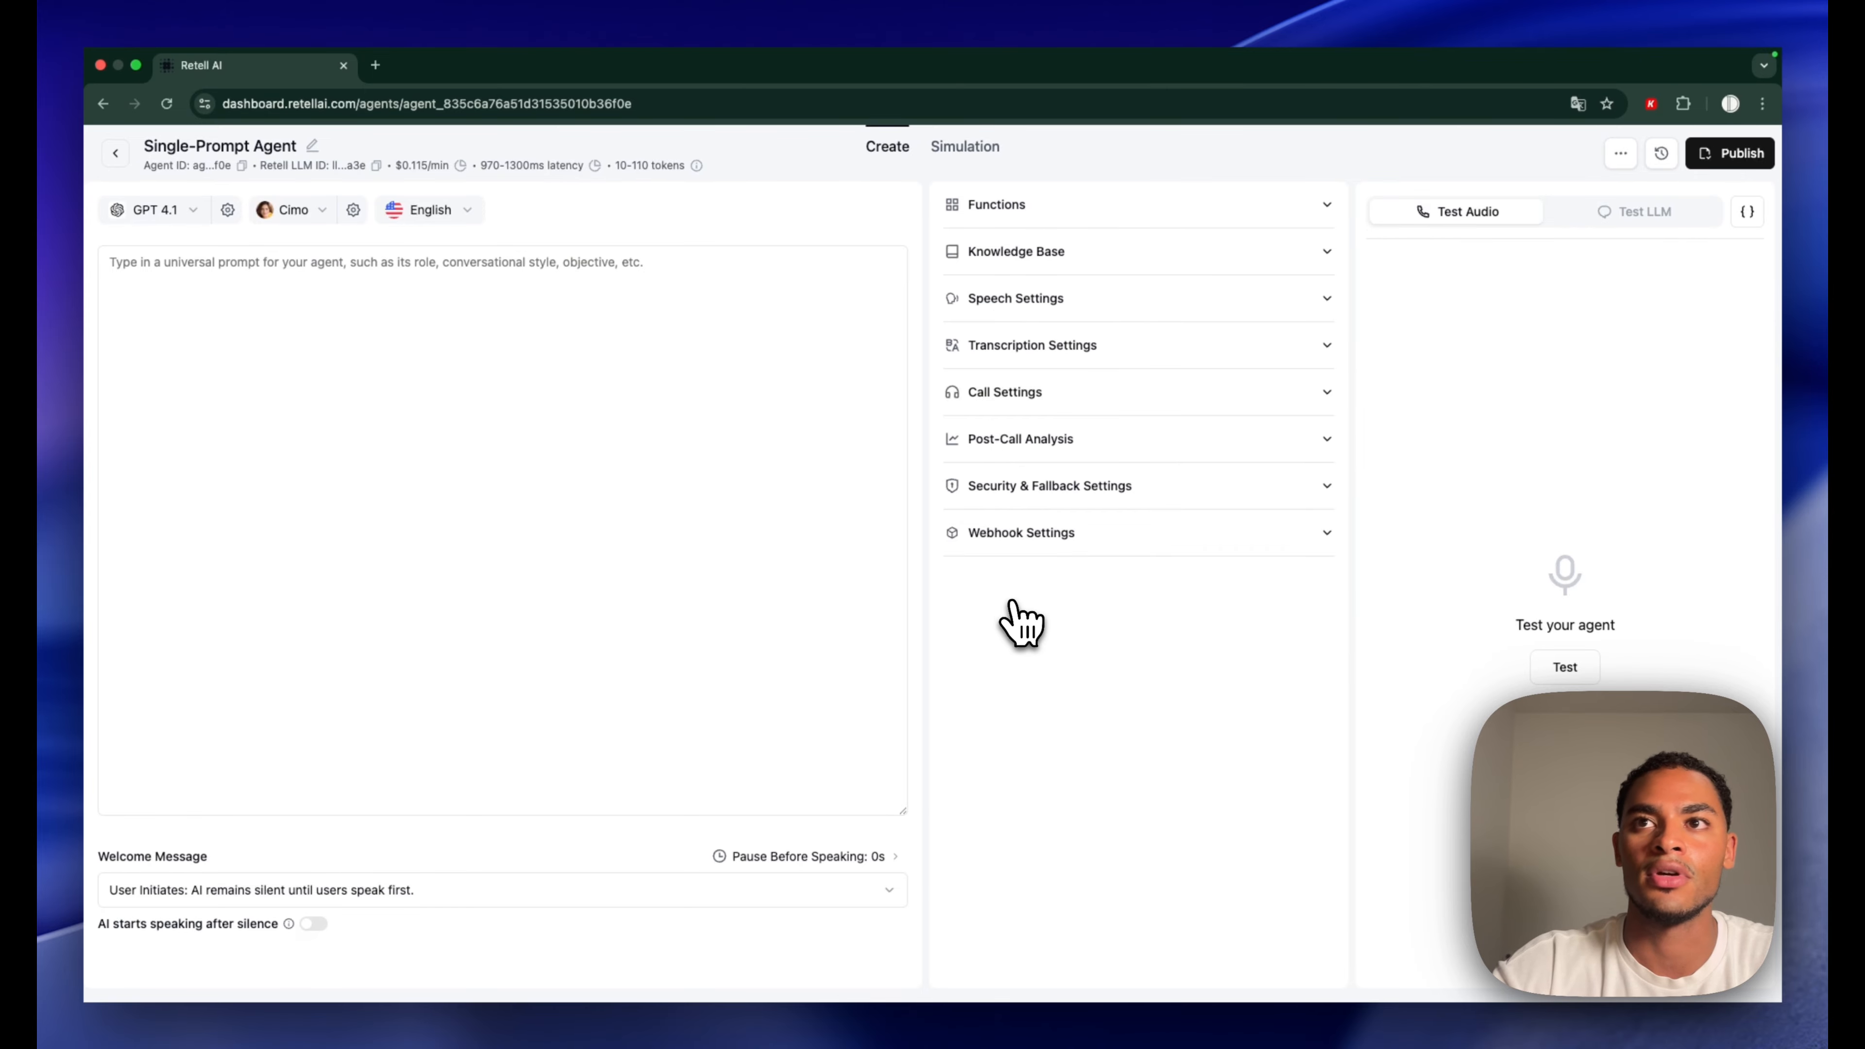
# Switch the agent's language model to GPT 4.1 mini
pyautogui.click(202, 334)
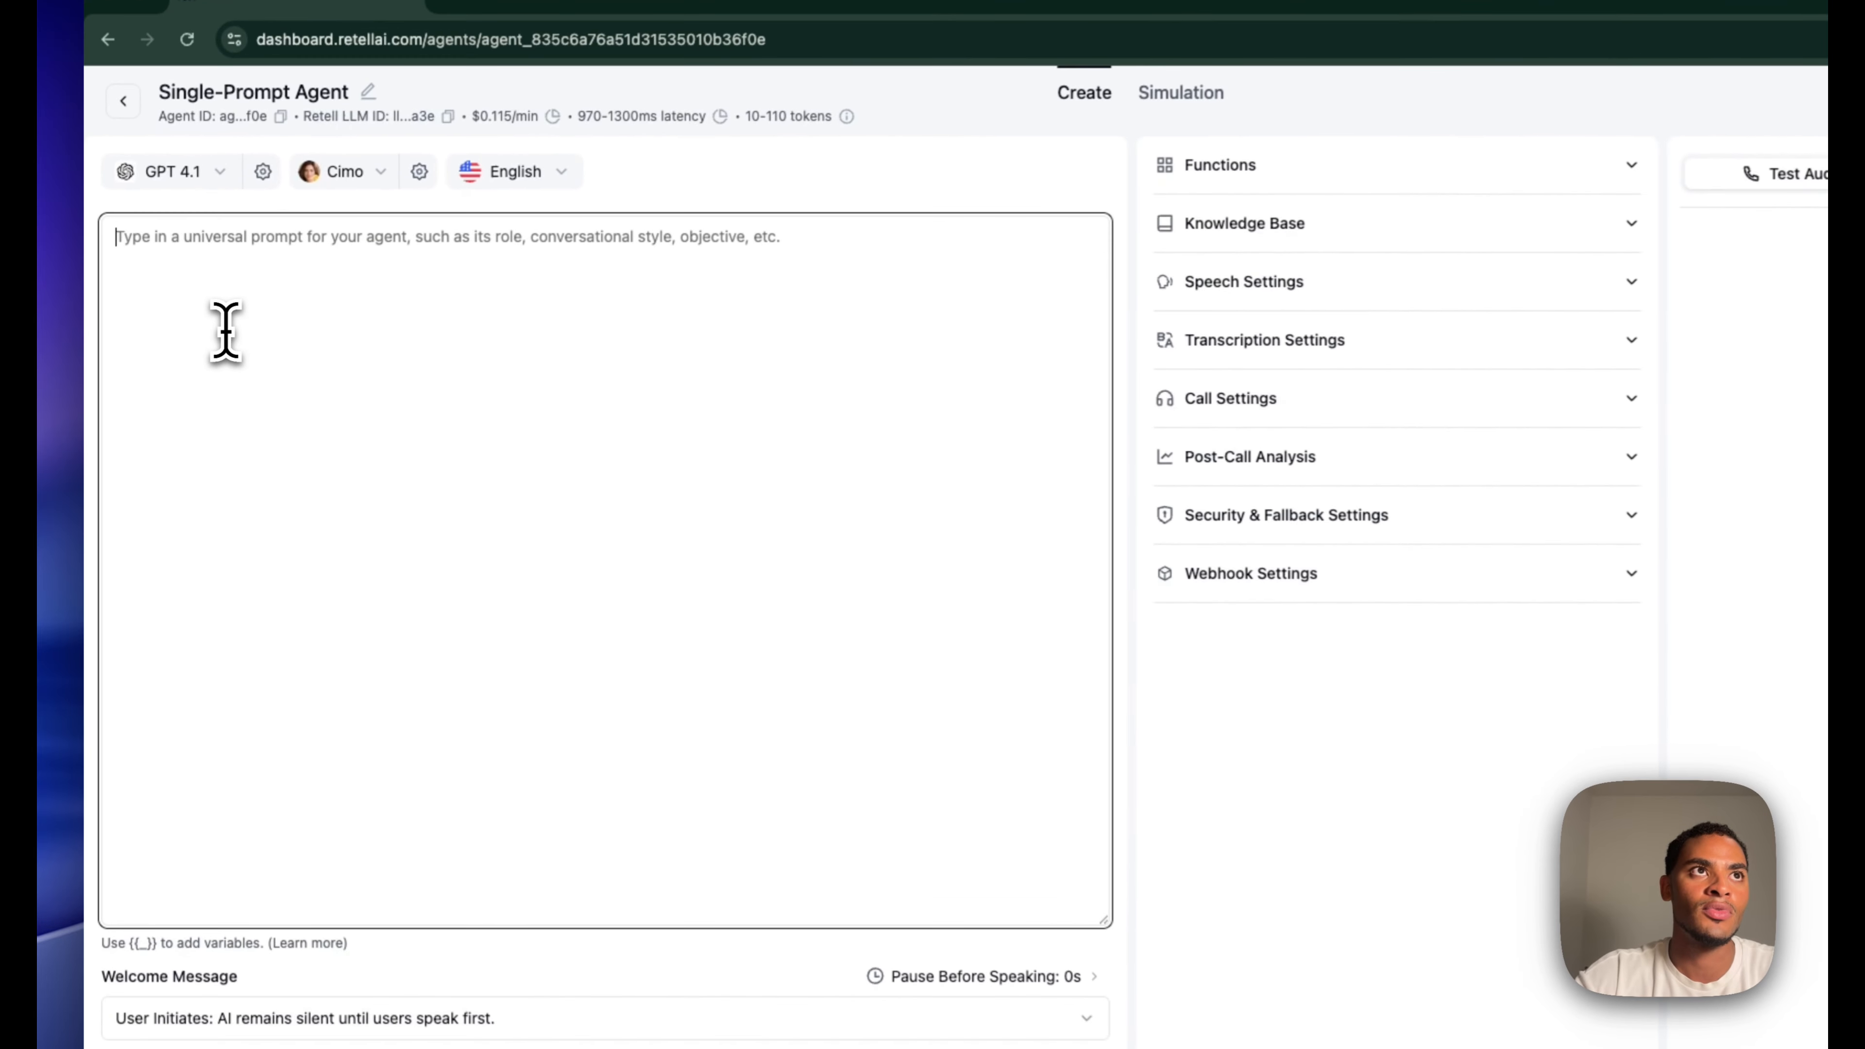
pyautogui.click(192, 146)
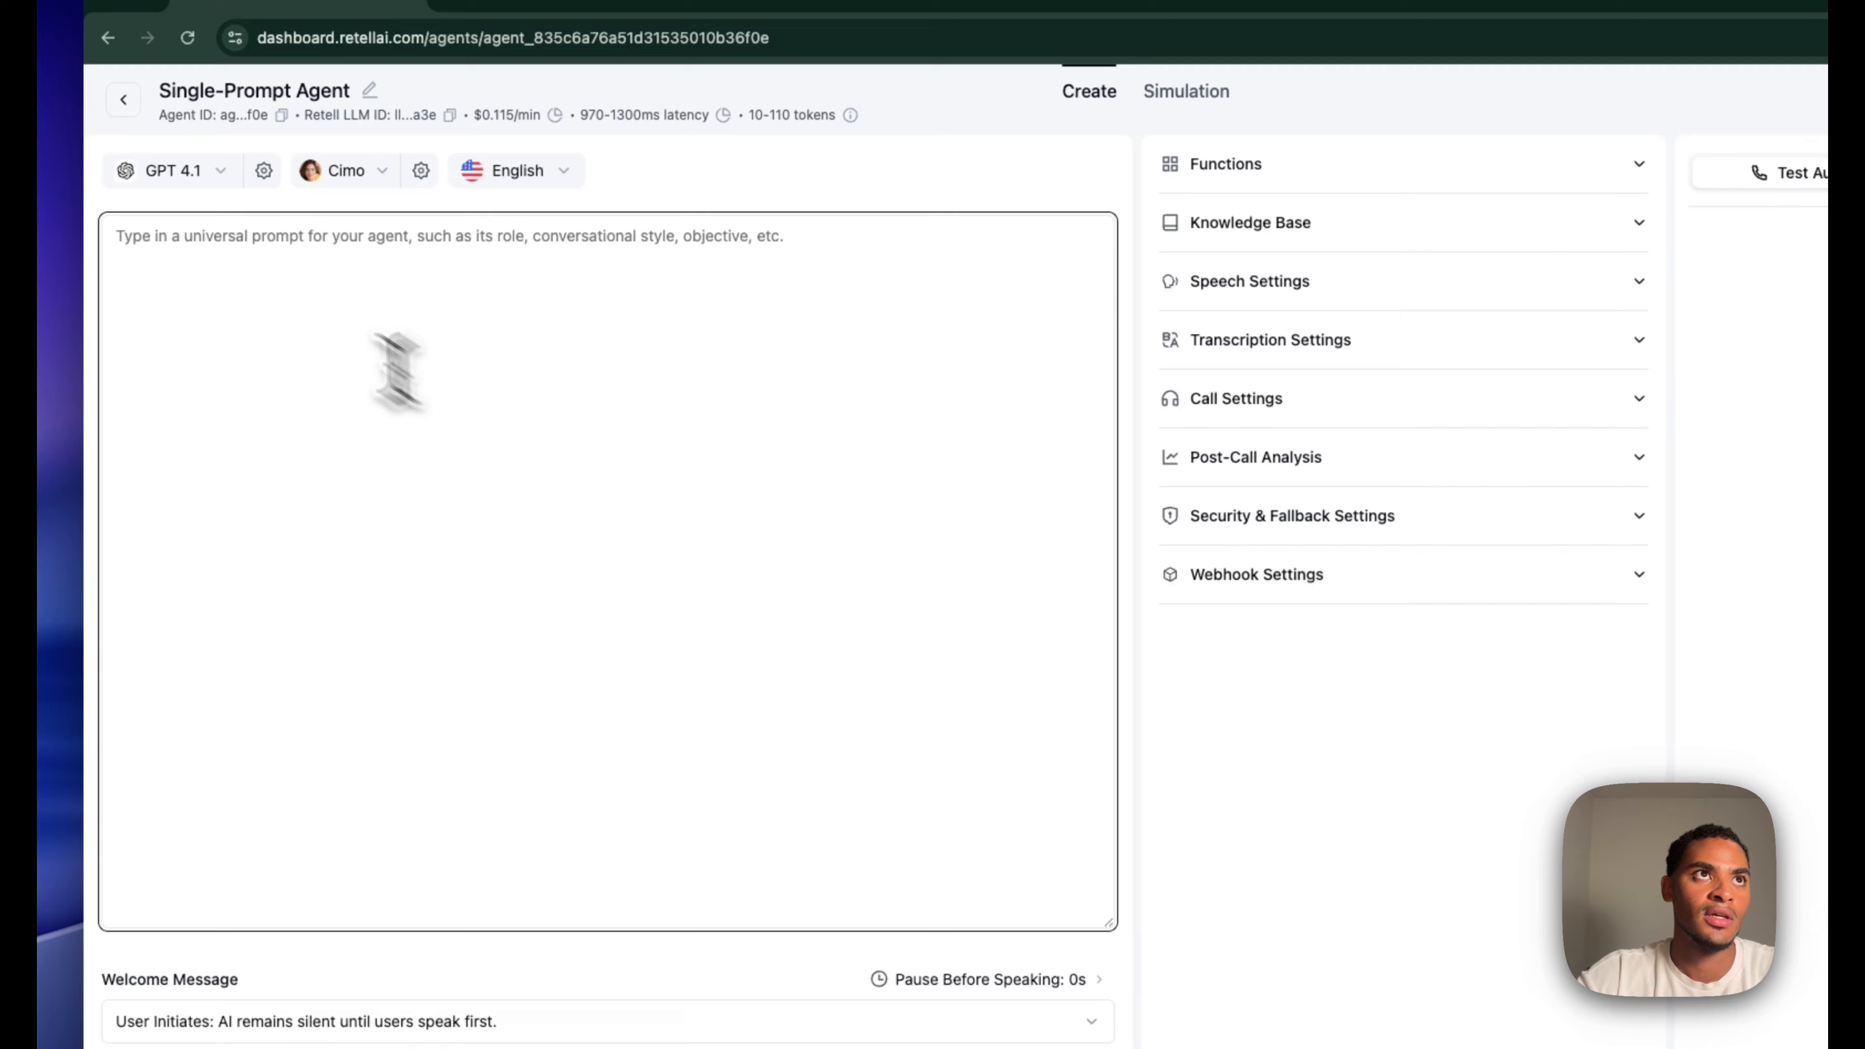
pyautogui.click(180, 170)
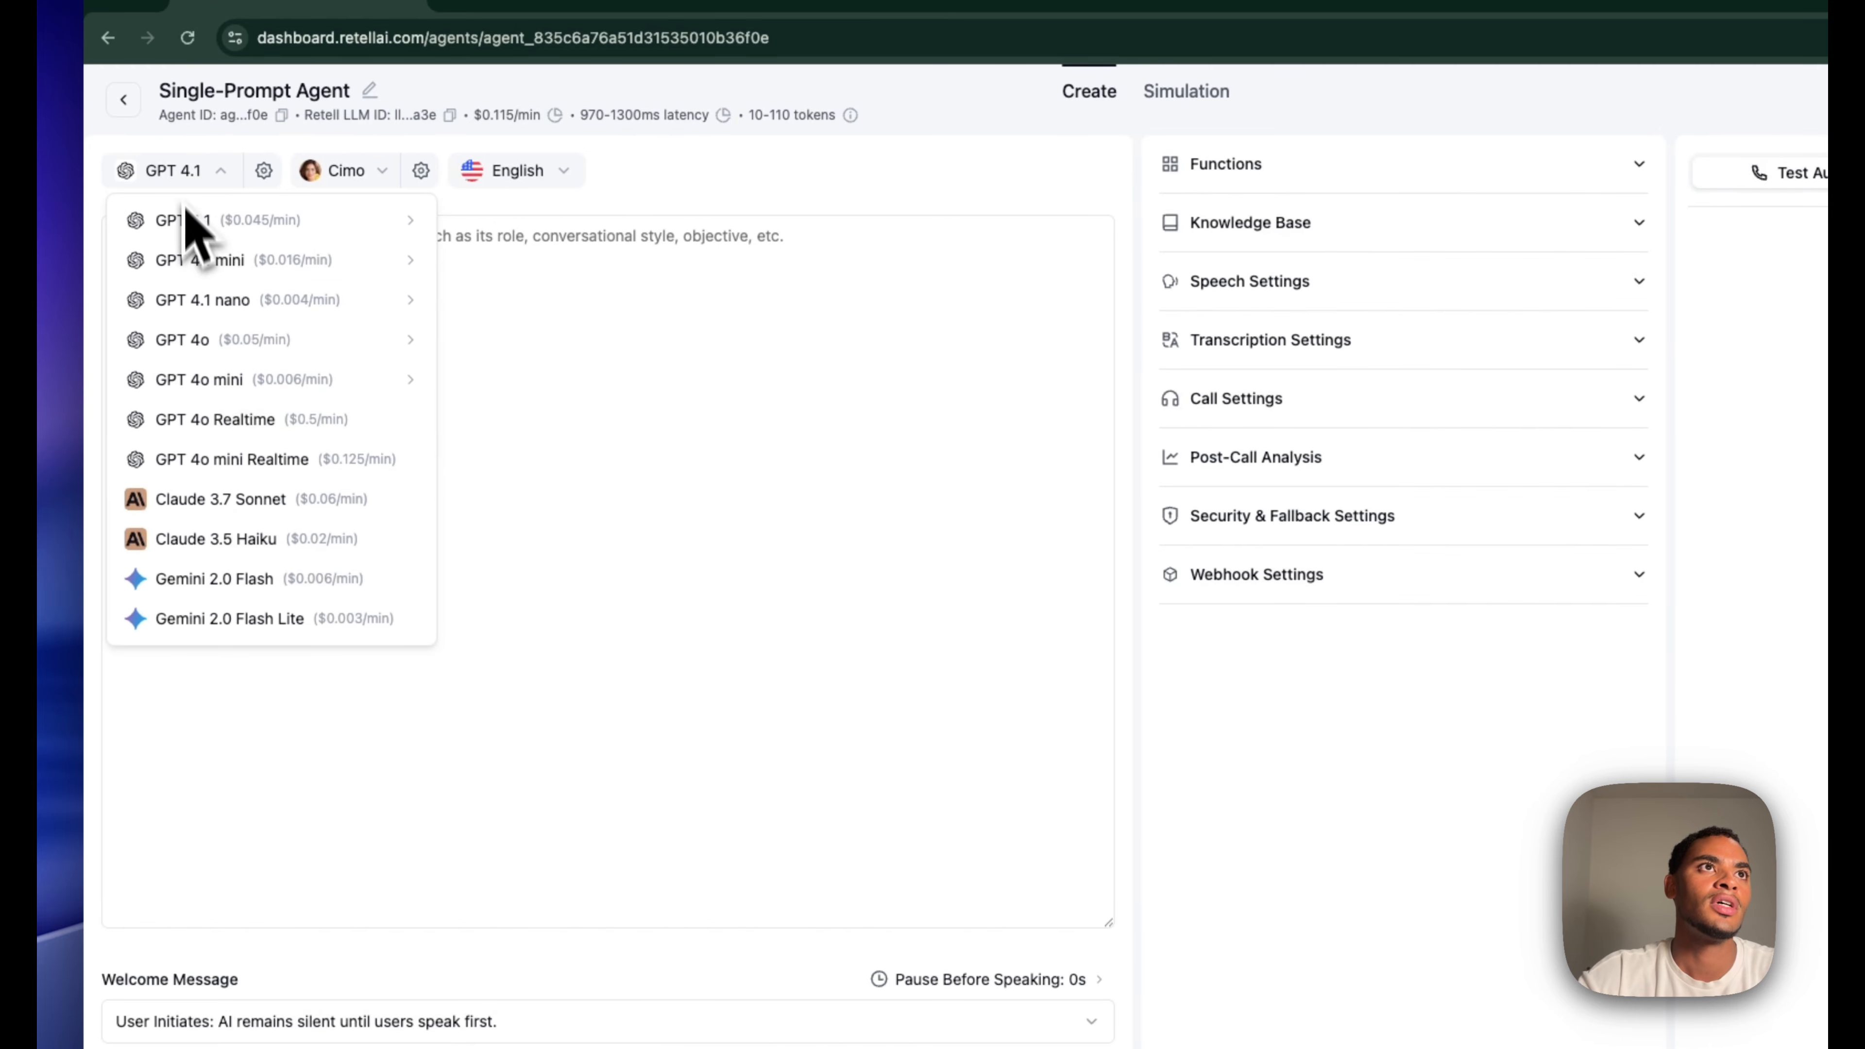
pyautogui.moveTo(224, 244)
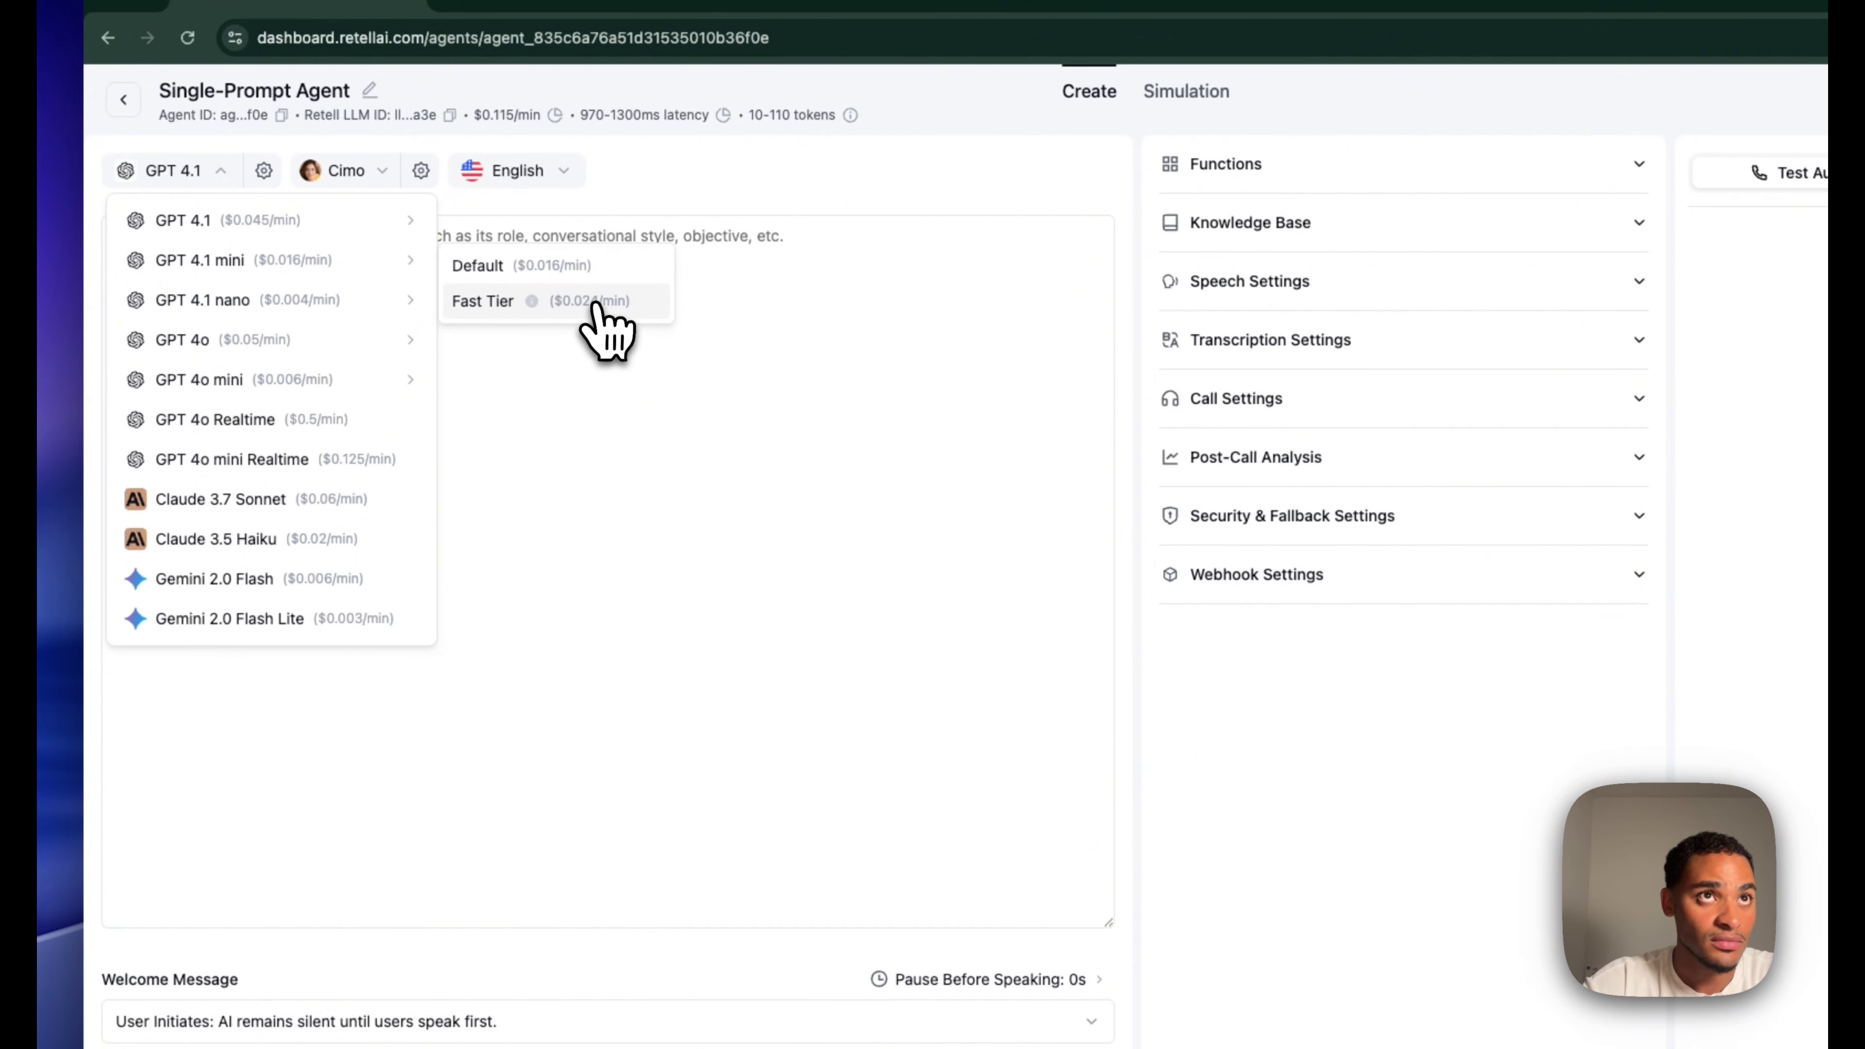
pyautogui.click(581, 269)
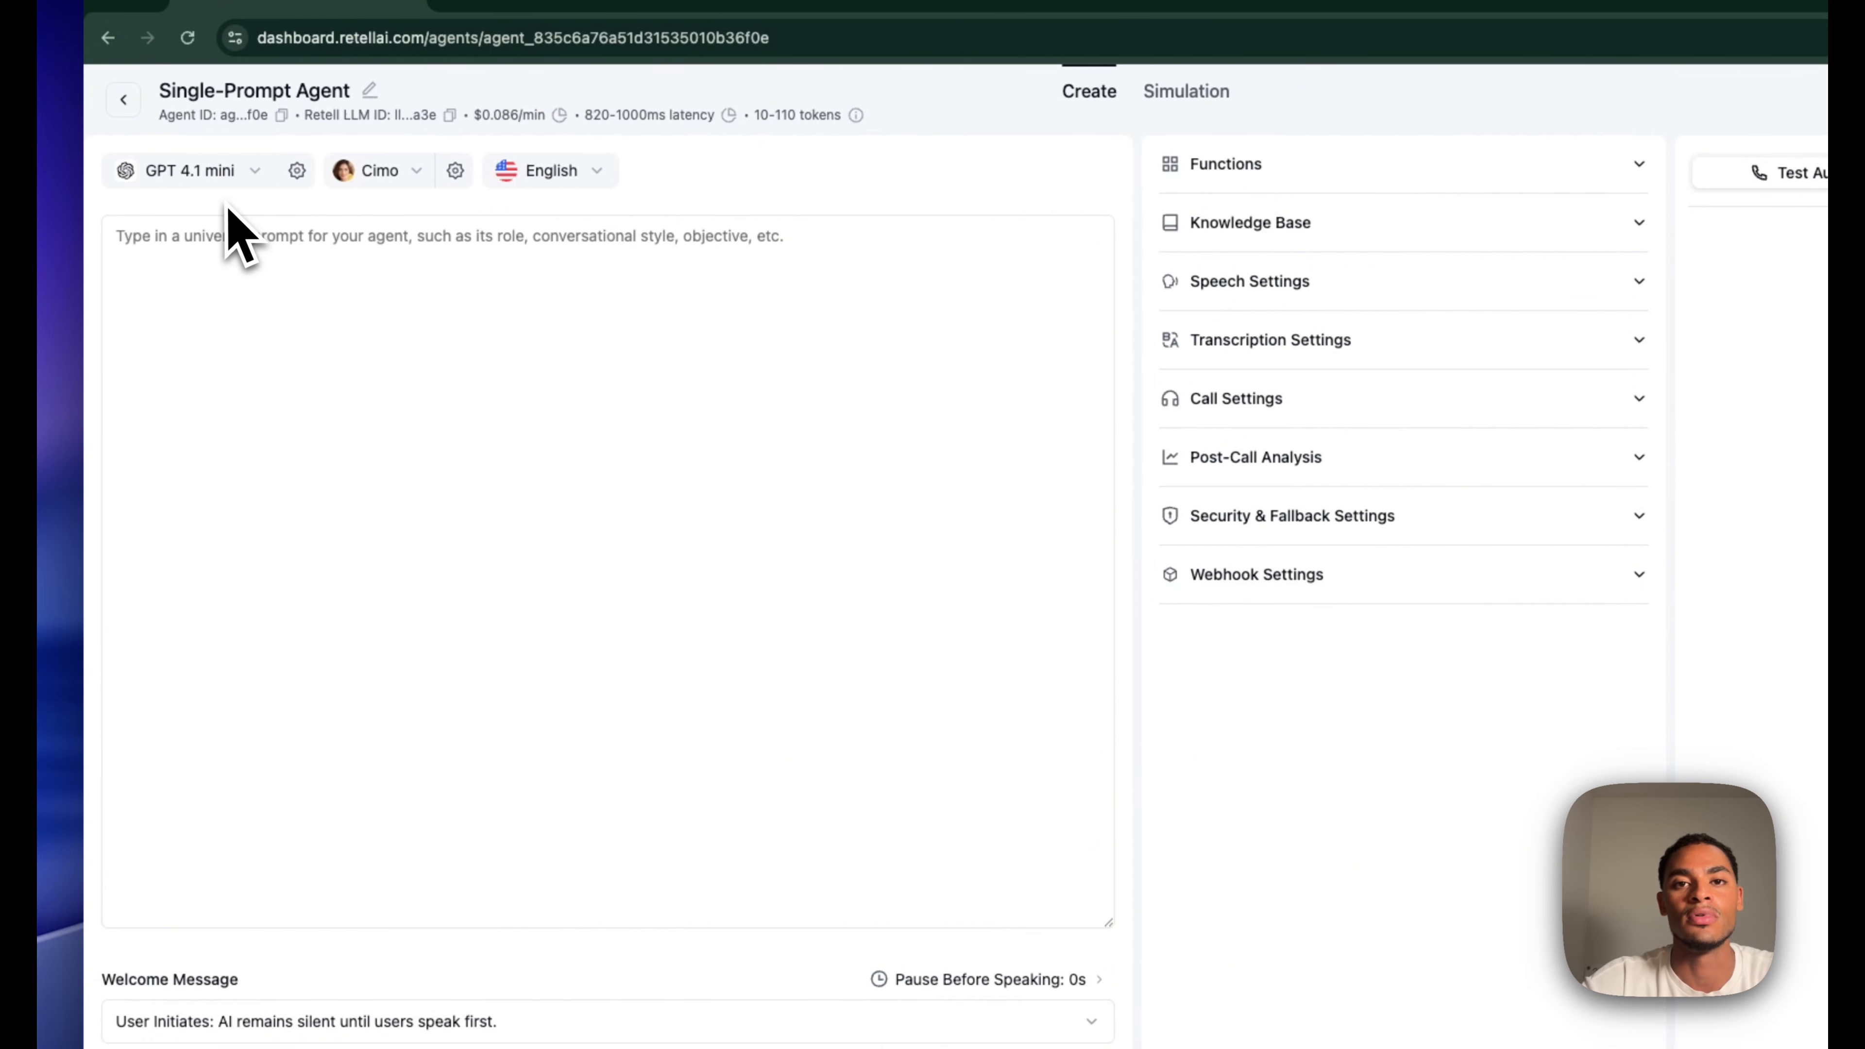
# Give the agent the Ryan voice and keep English as its language
pyautogui.click(396, 180)
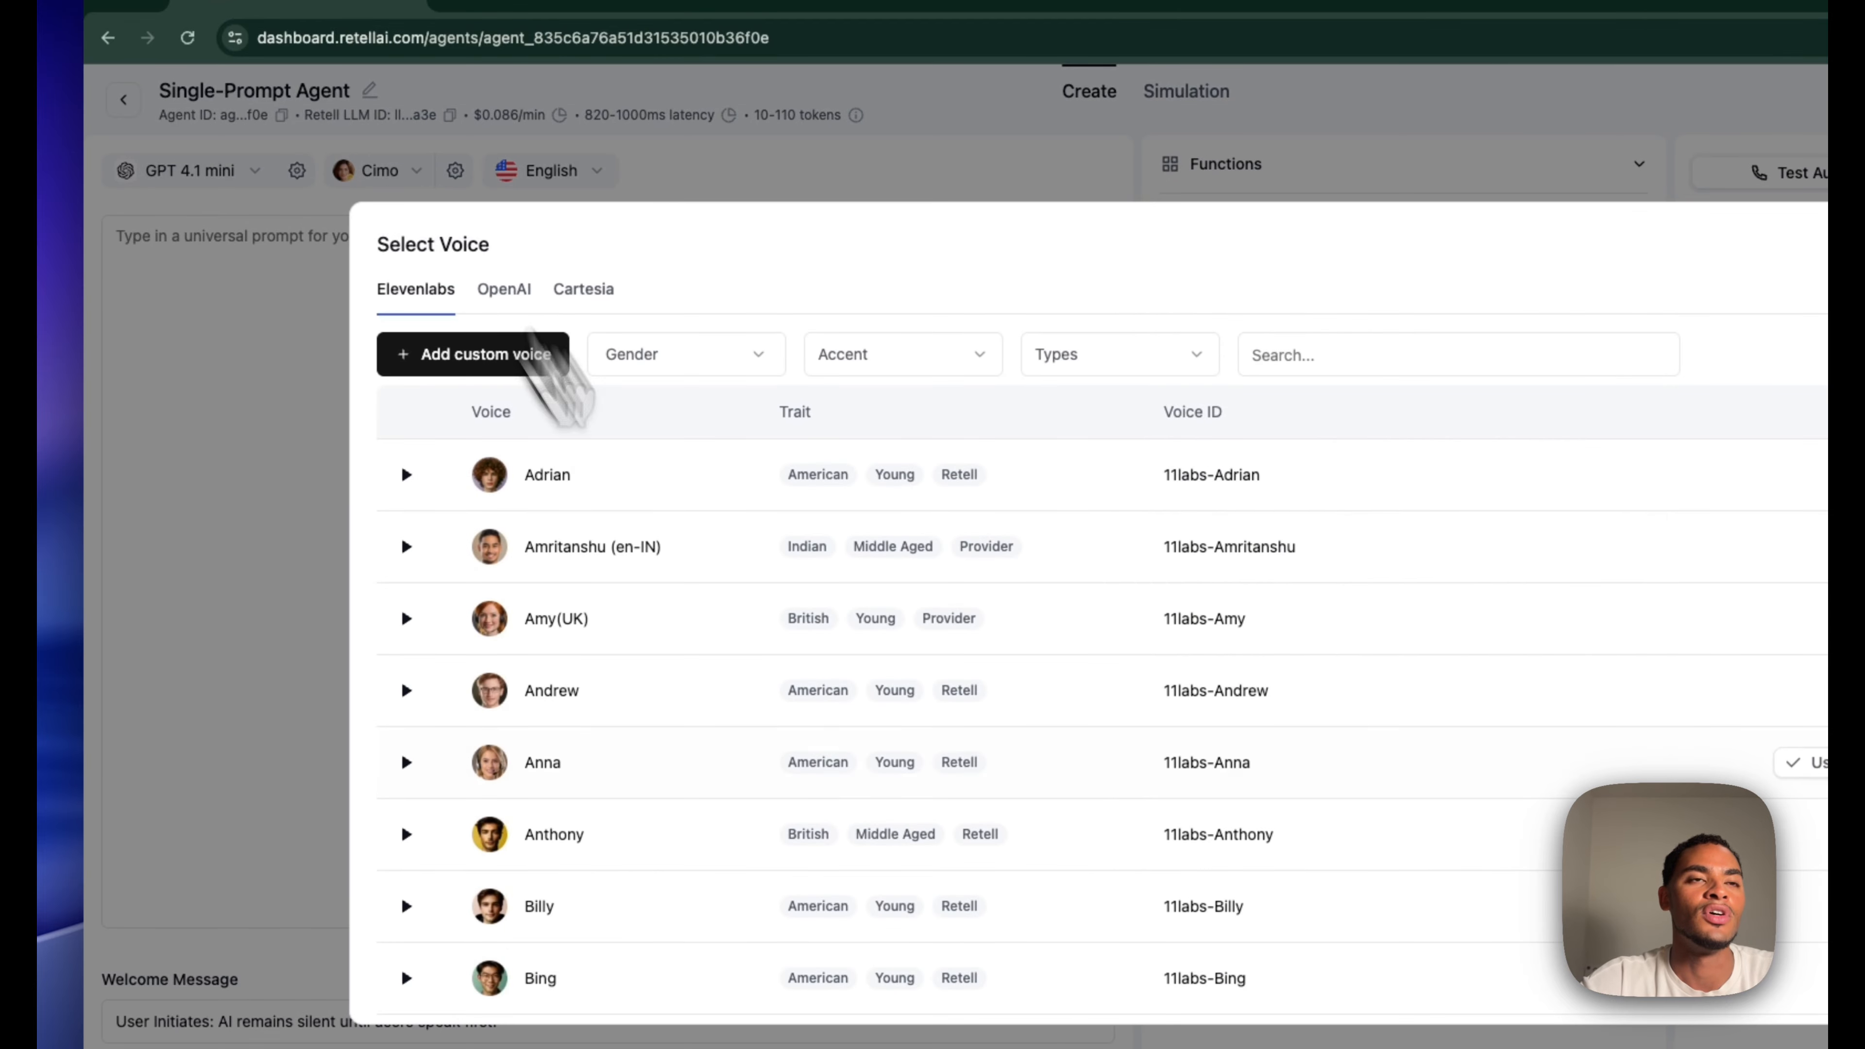
pyautogui.scroll(-10, 783, 800)
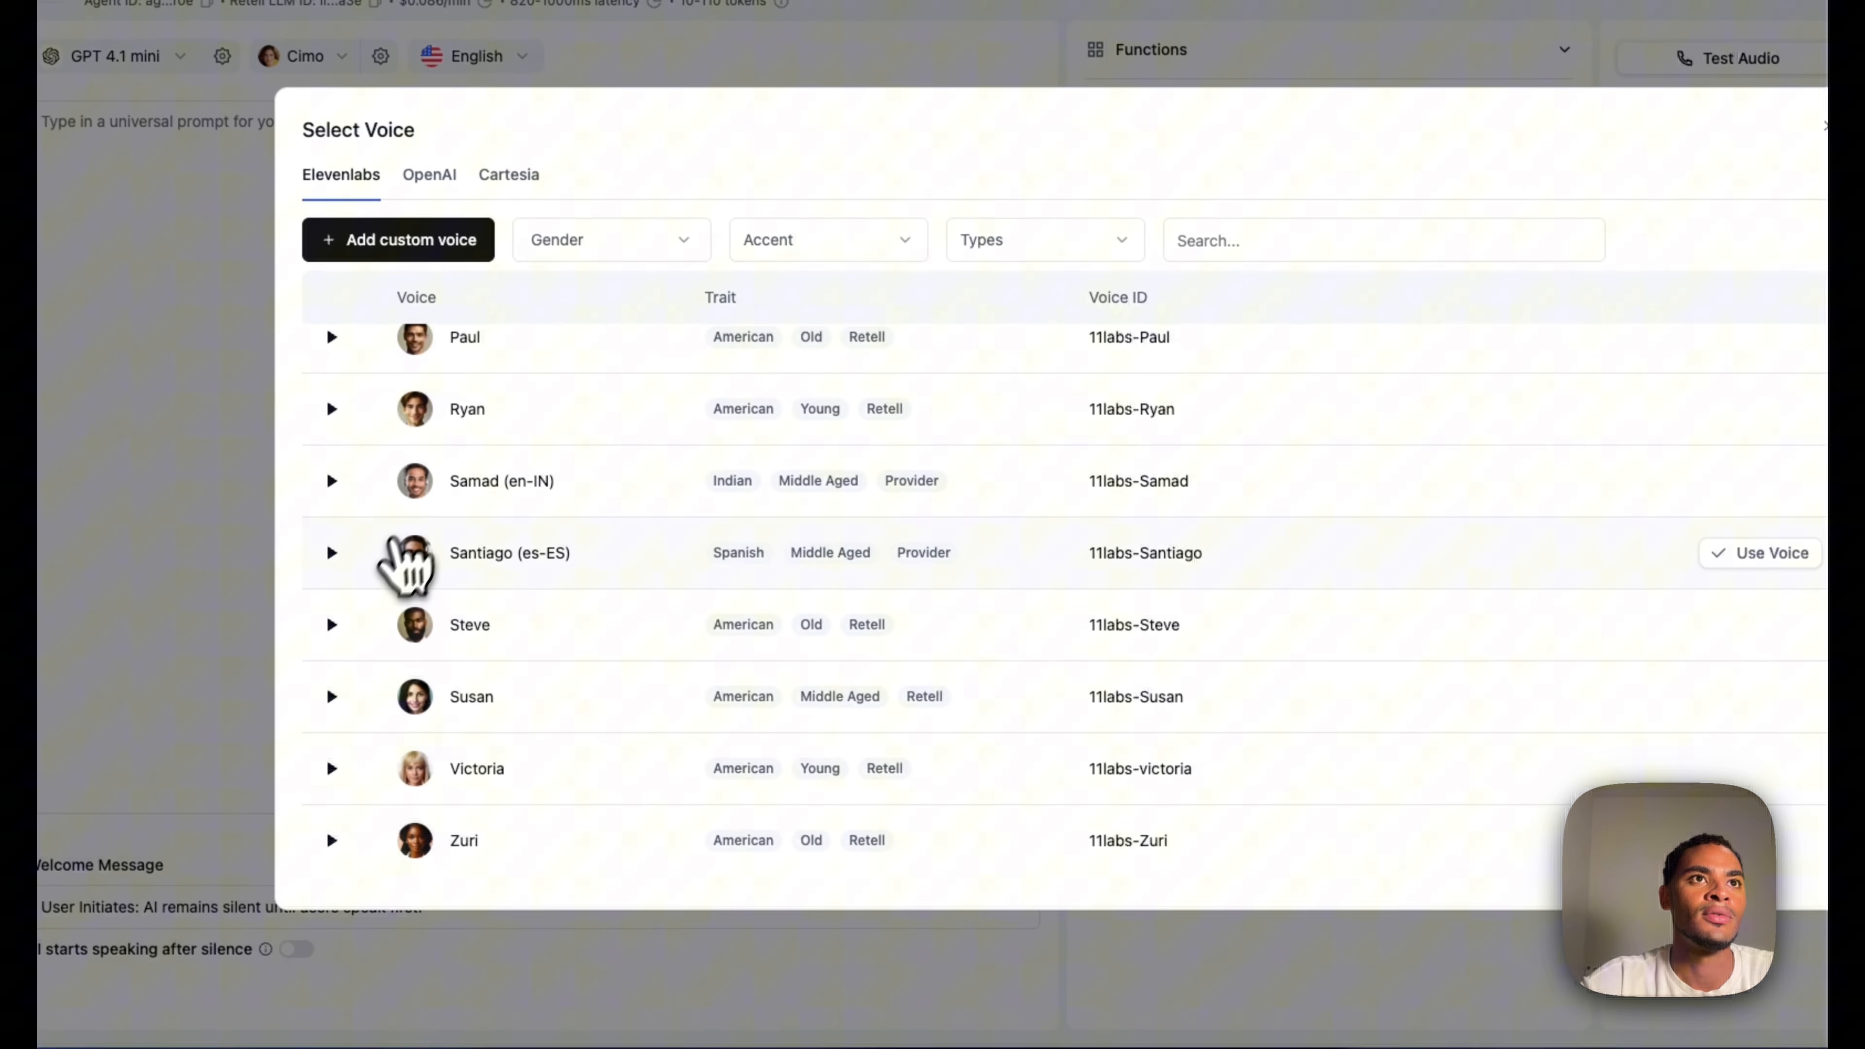
pyautogui.scroll(1, 404, 551)
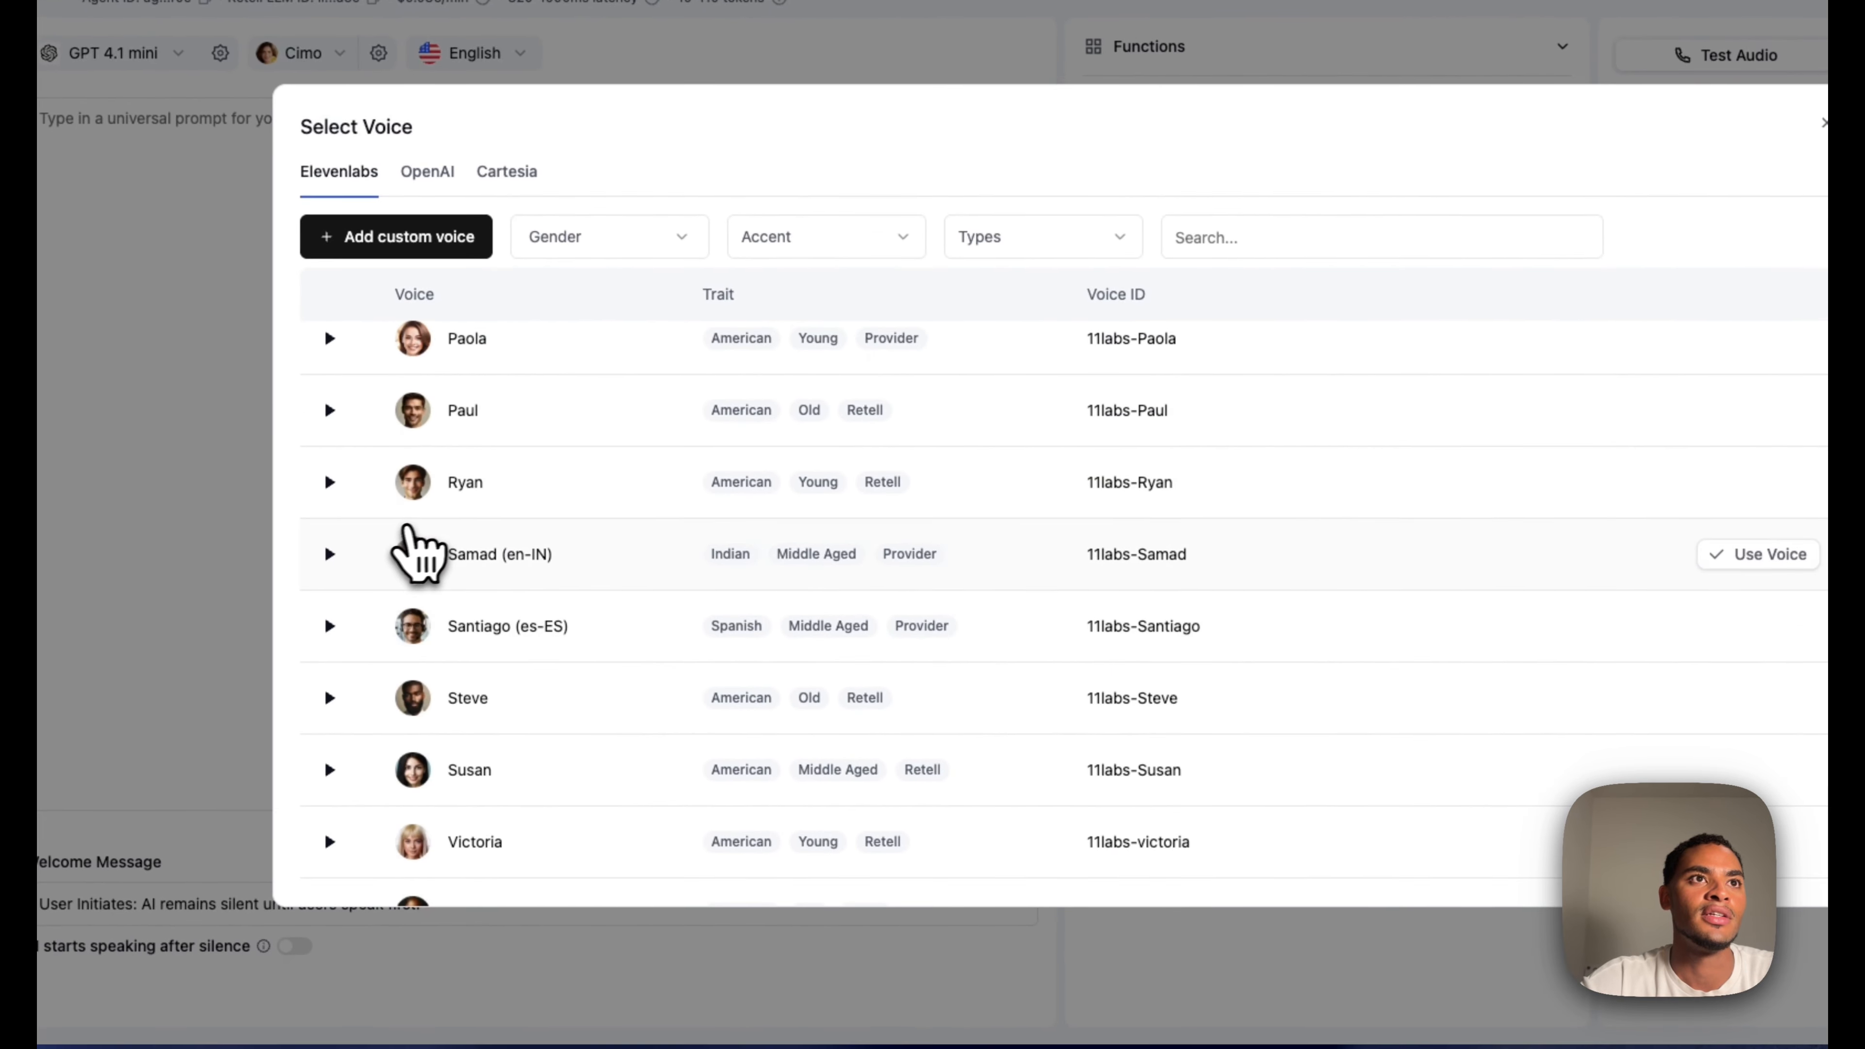
pyautogui.click(1762, 483)
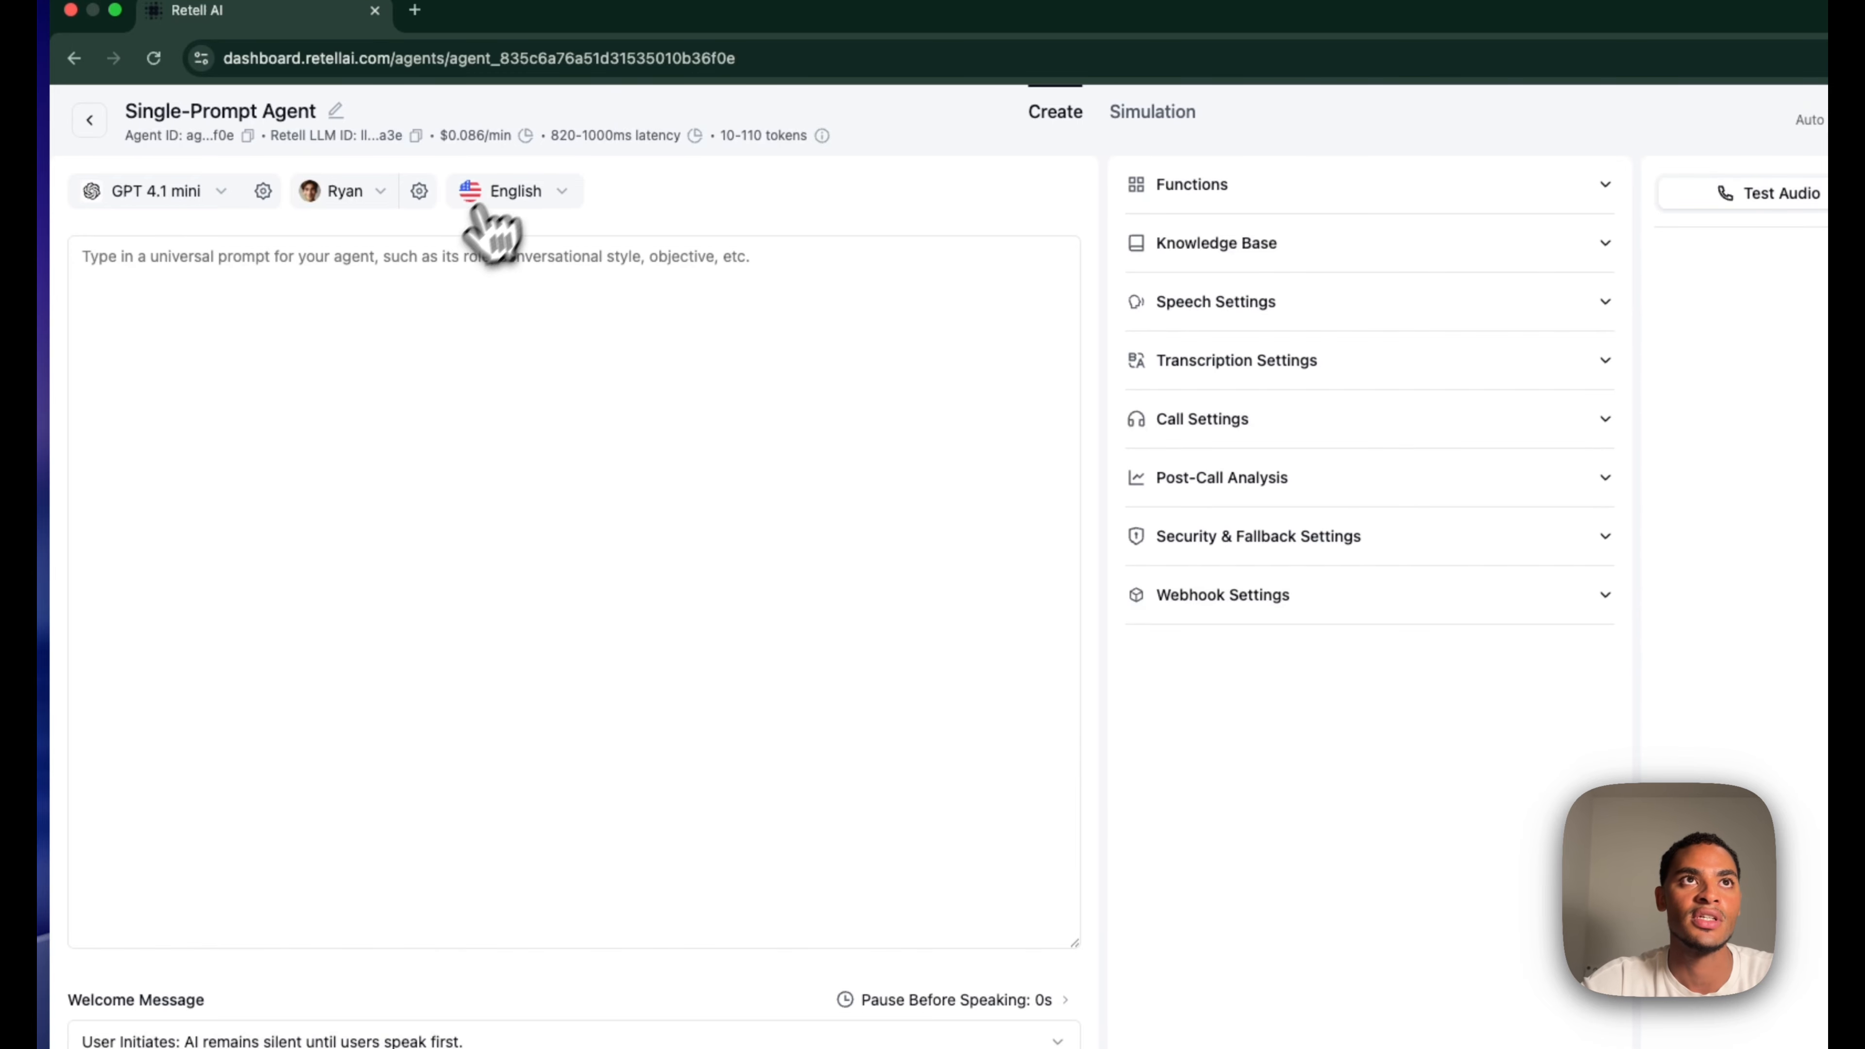
pyautogui.click(514, 192)
pyautogui.click(685, 200)
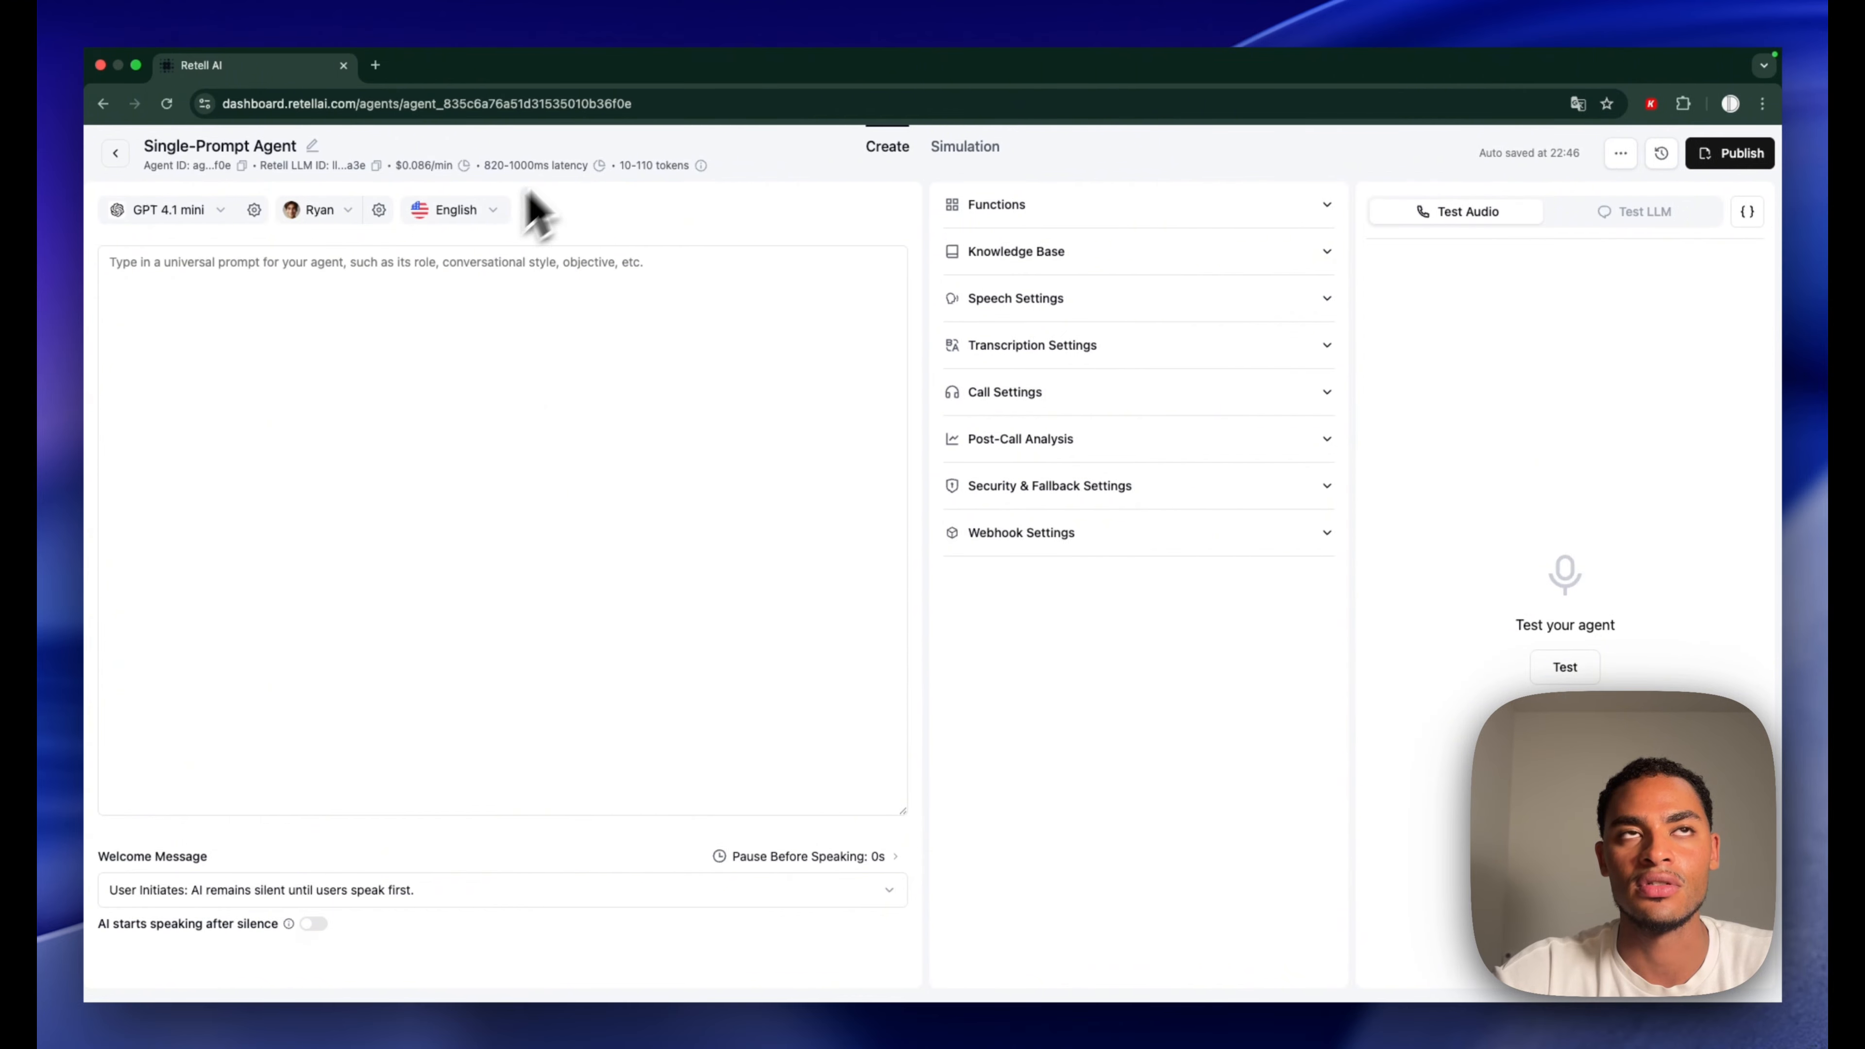
pyautogui.click(565, 250)
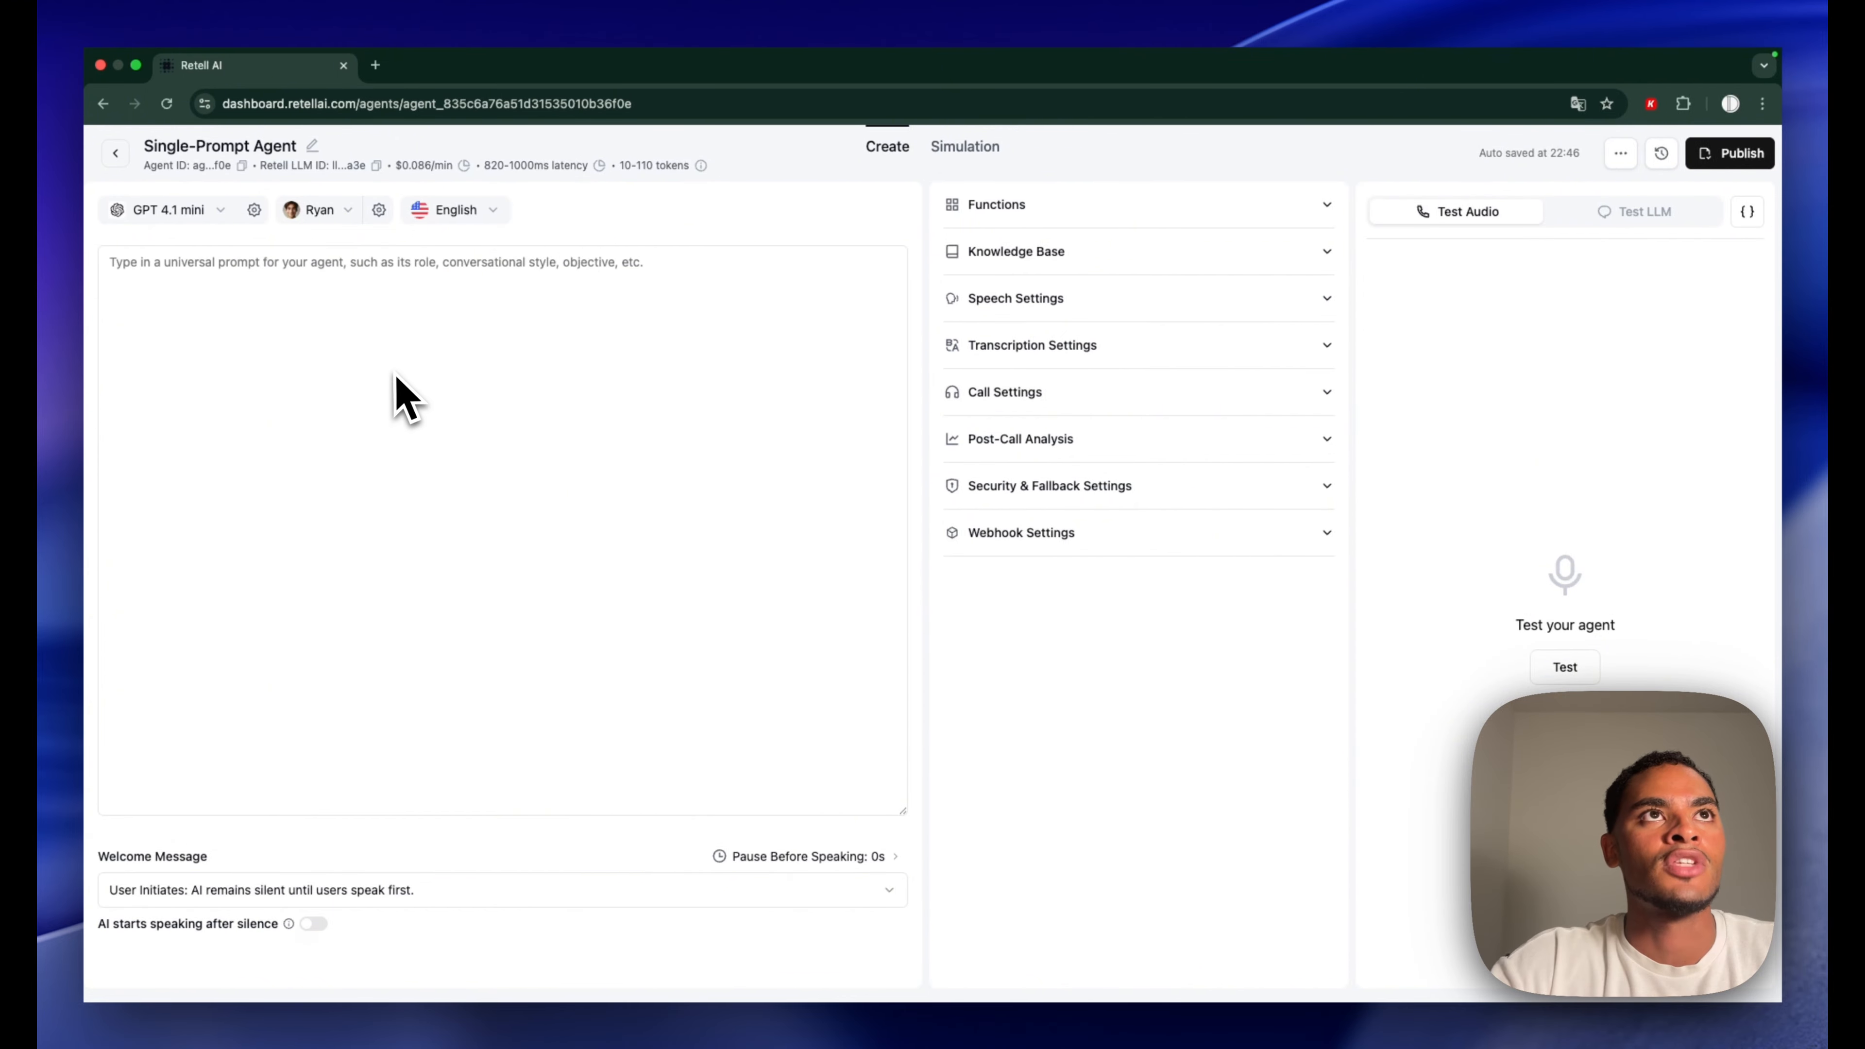
pyautogui.click(376, 64)
# Open the DL Automations Voice Agent Prompt Builder in ChatGPT with the sidebar hidden
pyautogui.click(799, 620)
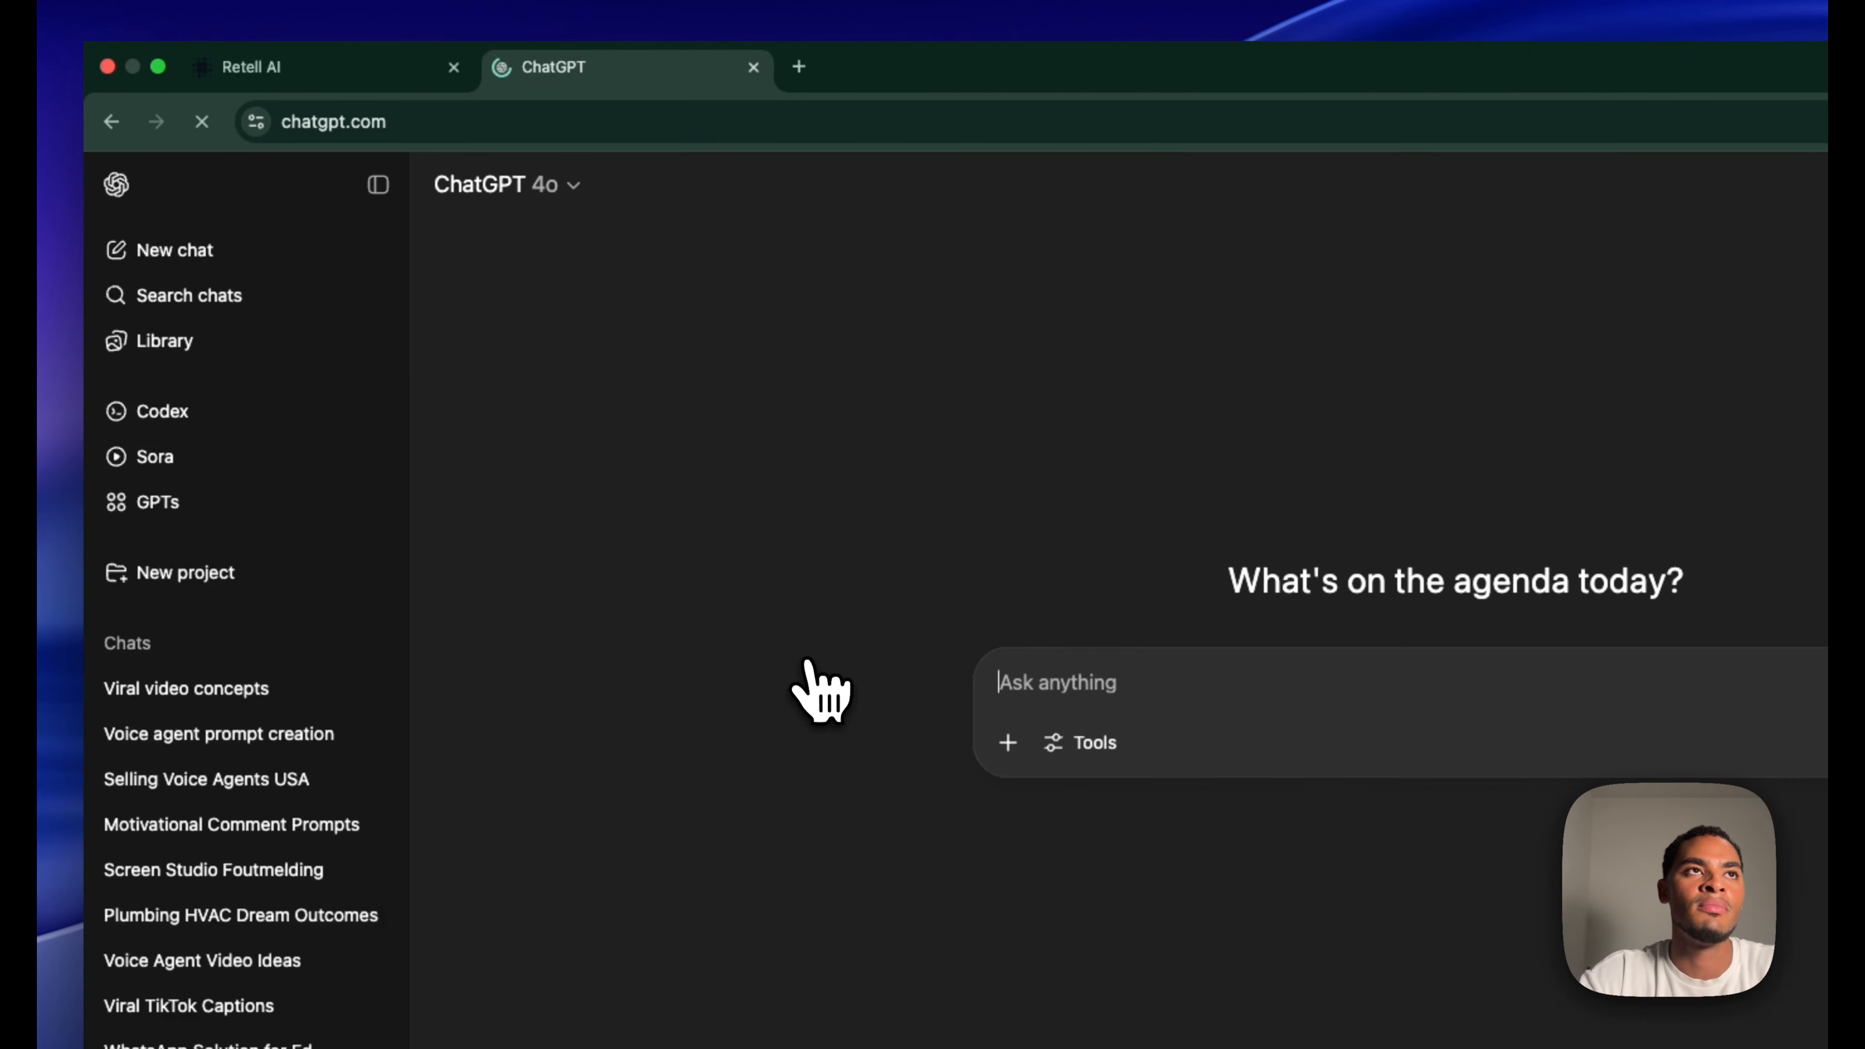
pyautogui.click(242, 774)
pyautogui.click(378, 185)
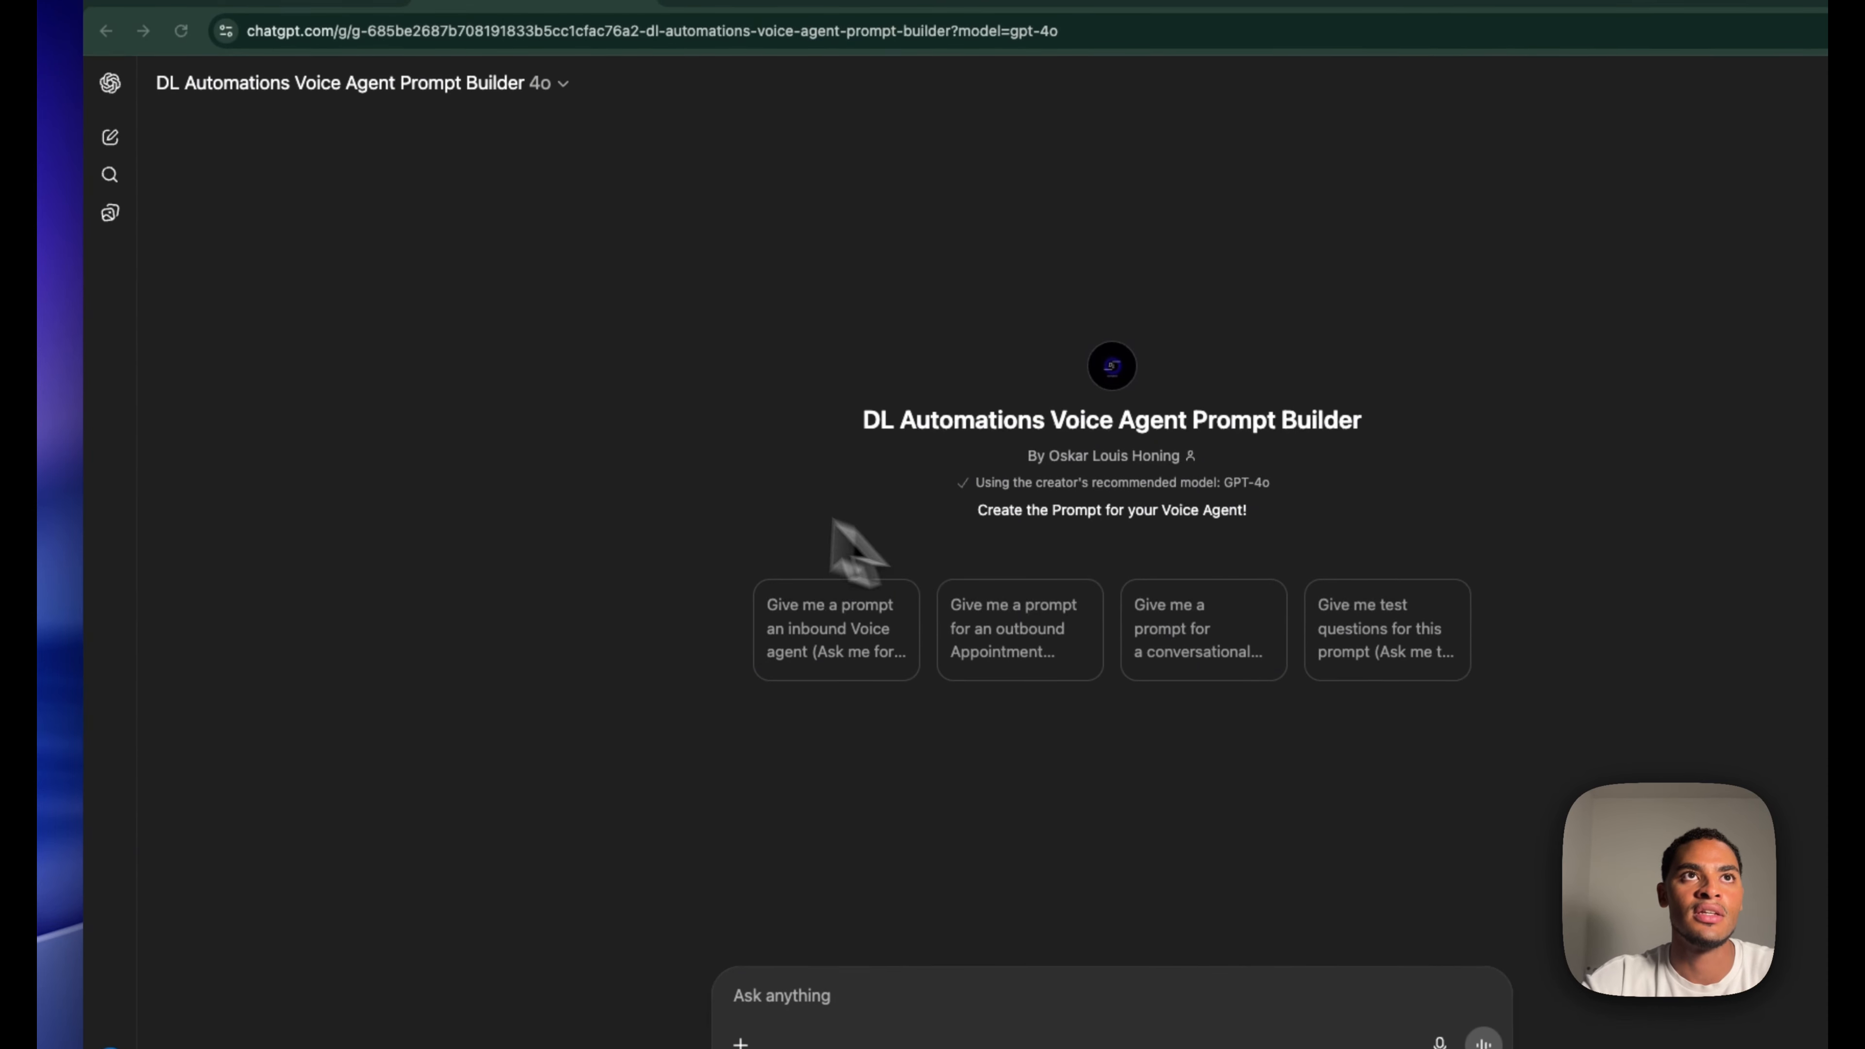
# Paste the real-estate agent prompt into the Retell agent's prompt box and save it
pyautogui.click(239, 31)
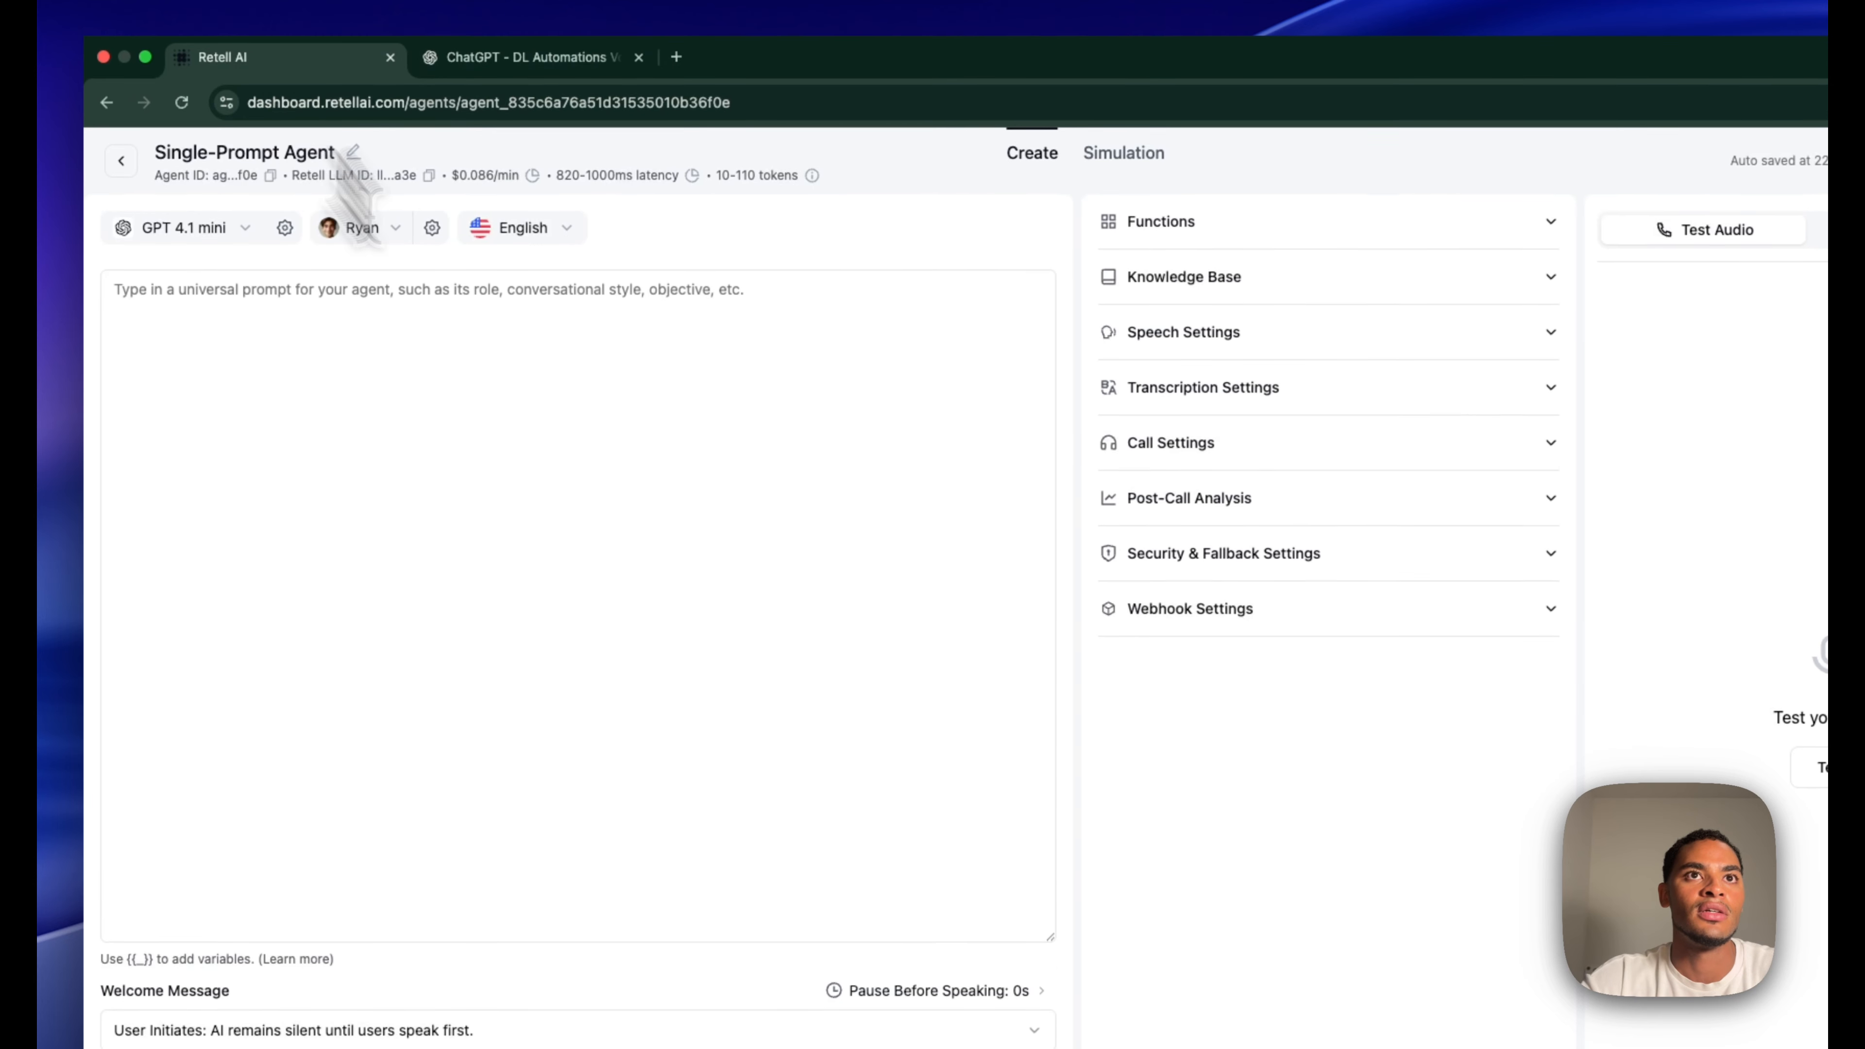
pyautogui.click(611, 346)
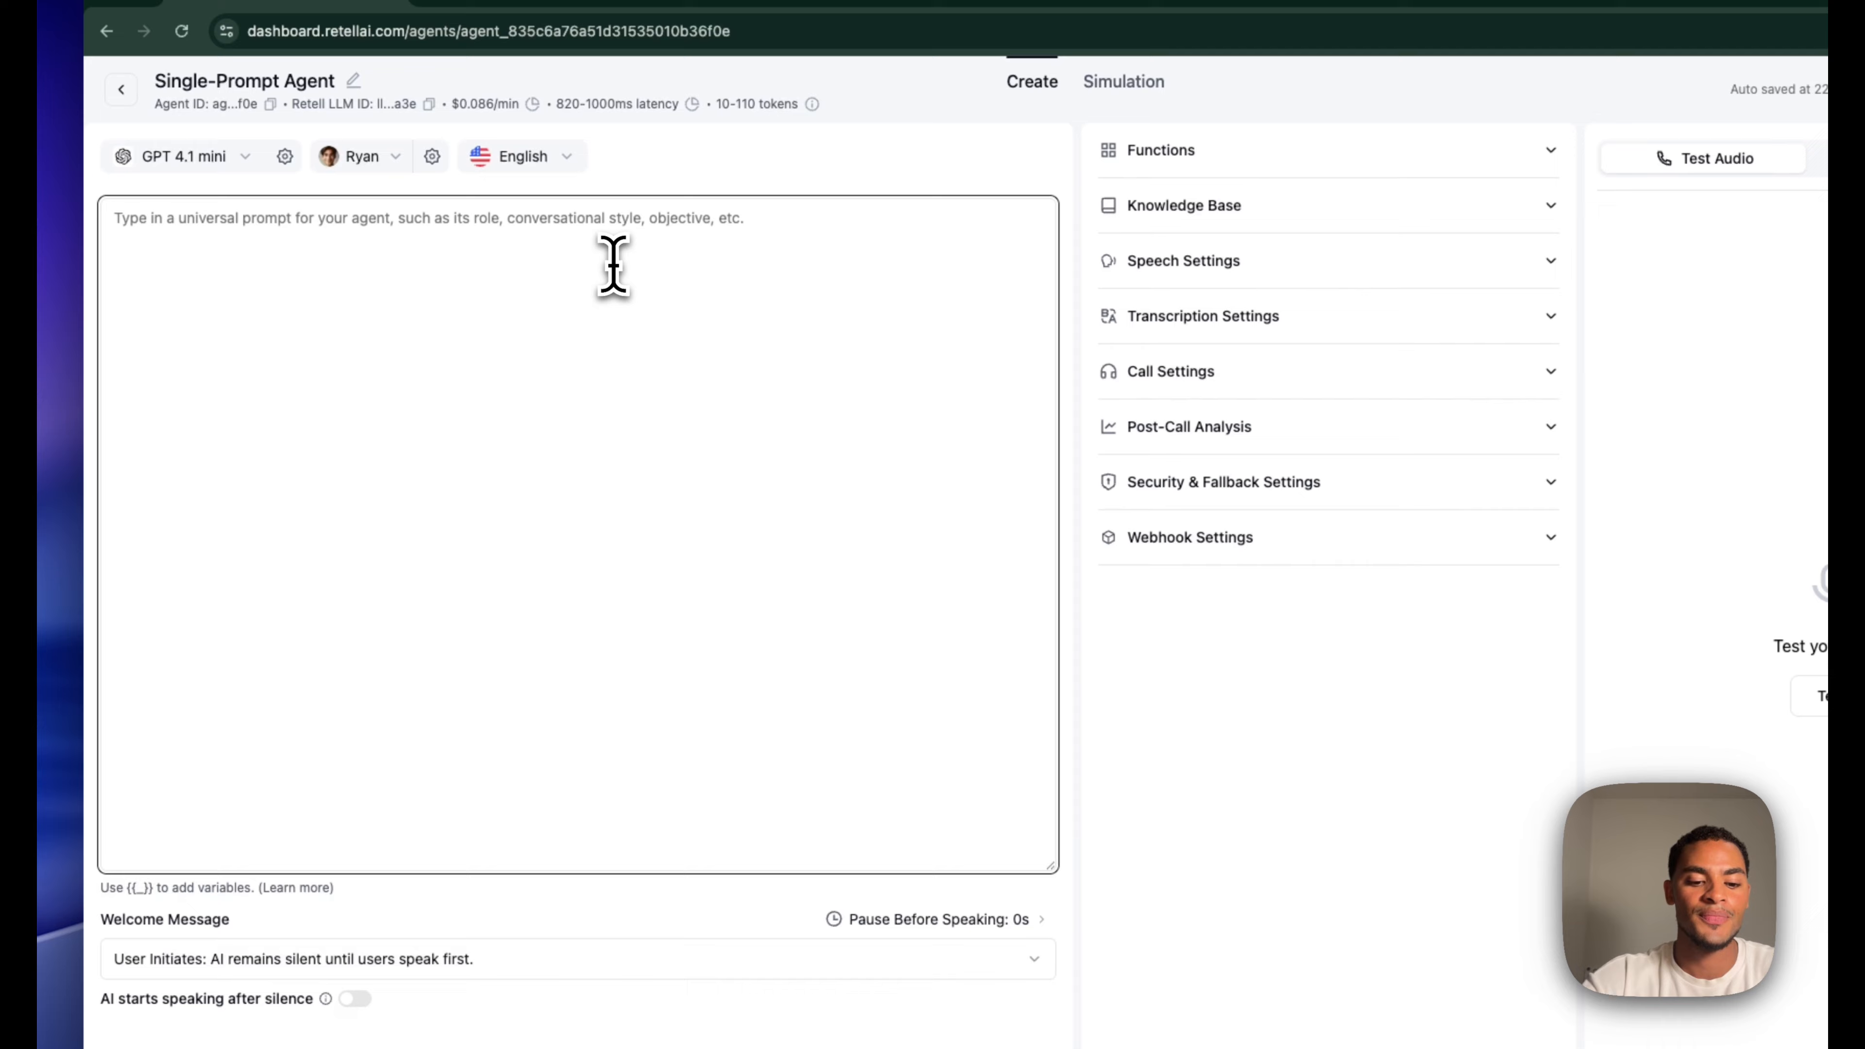
pyautogui.press('cmd+v')
pyautogui.scroll(5, 683, 500)
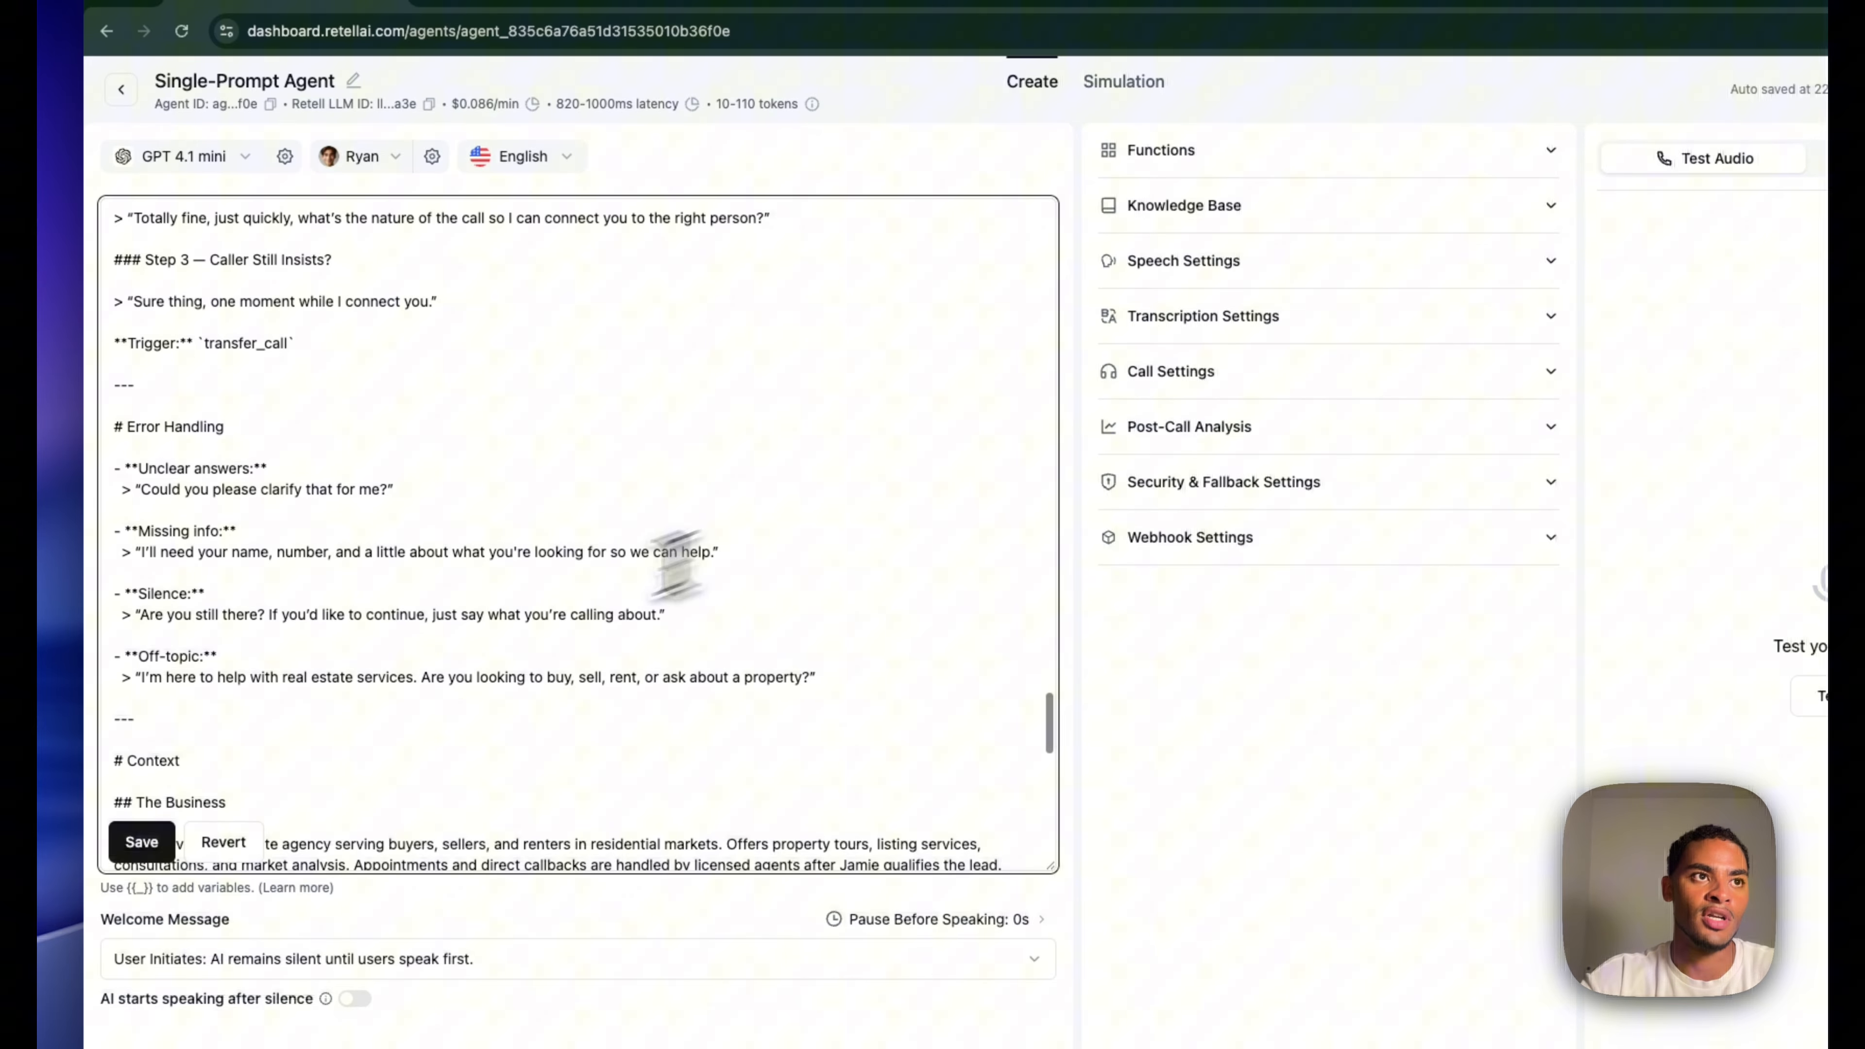
pyautogui.click(141, 842)
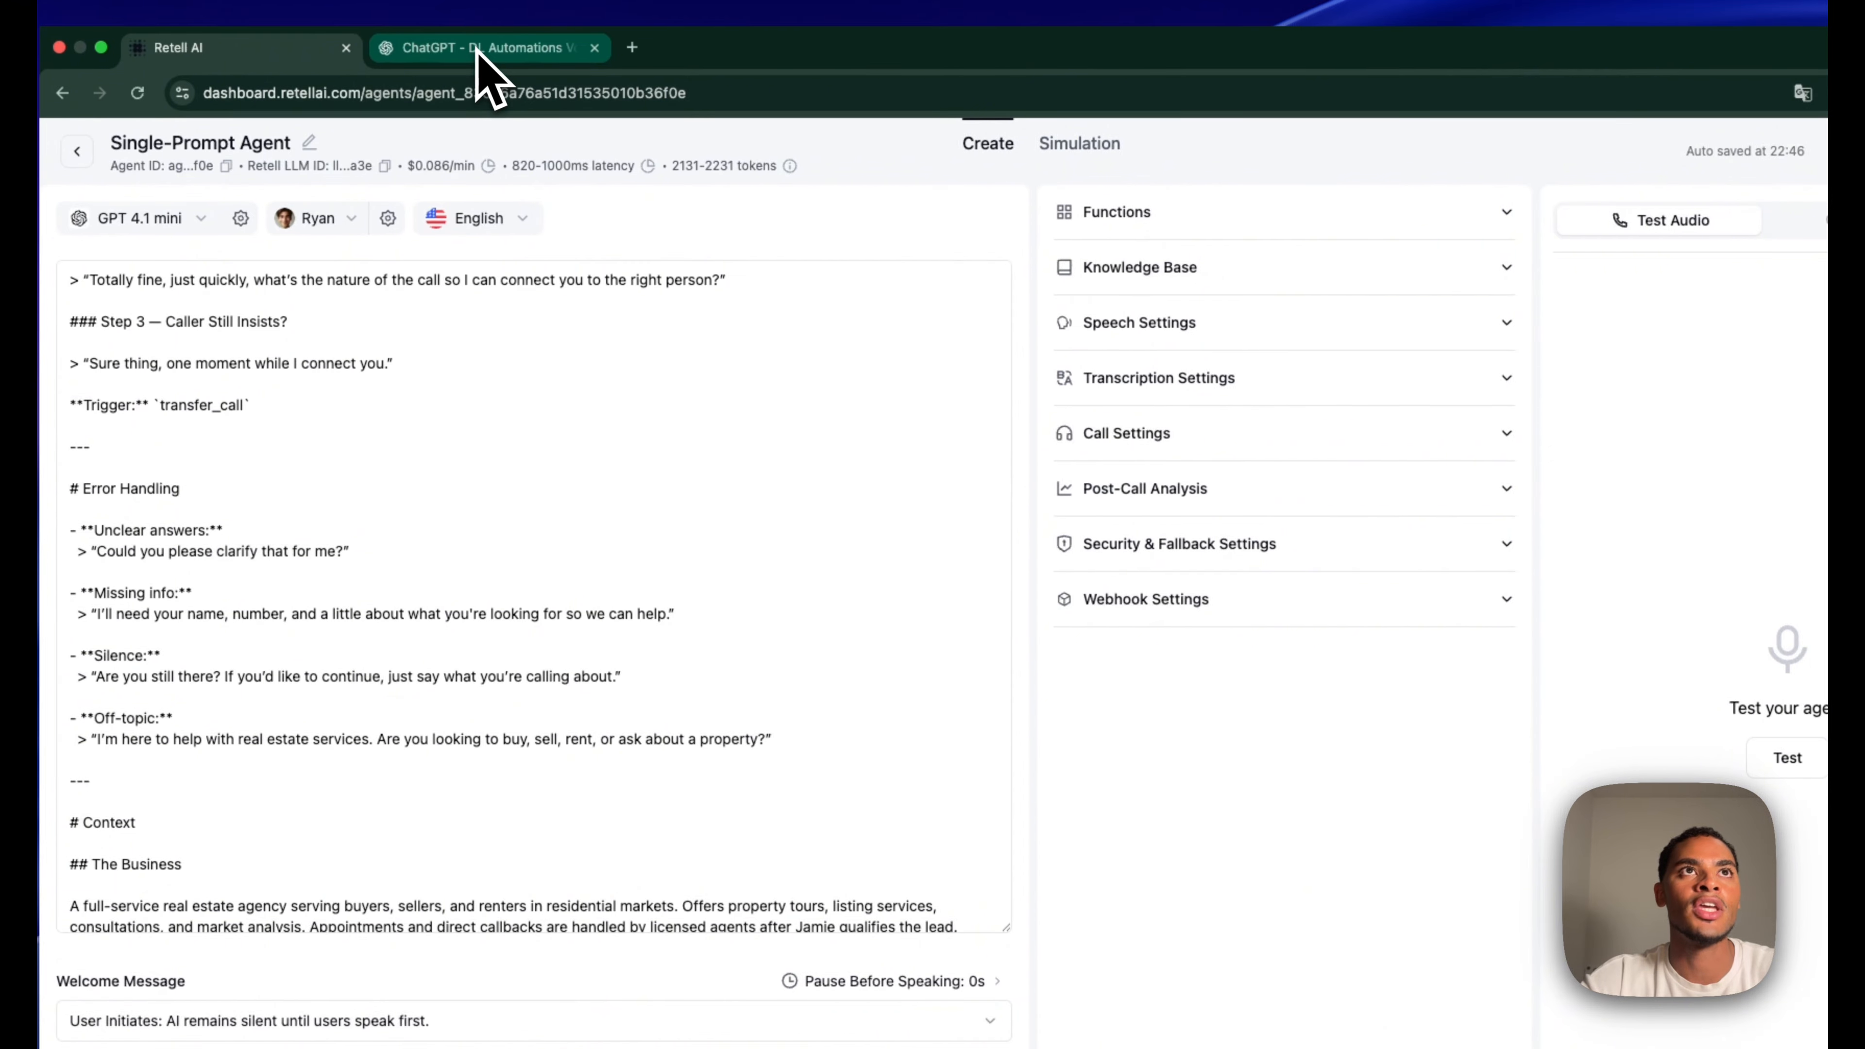
pyautogui.click(479, 49)
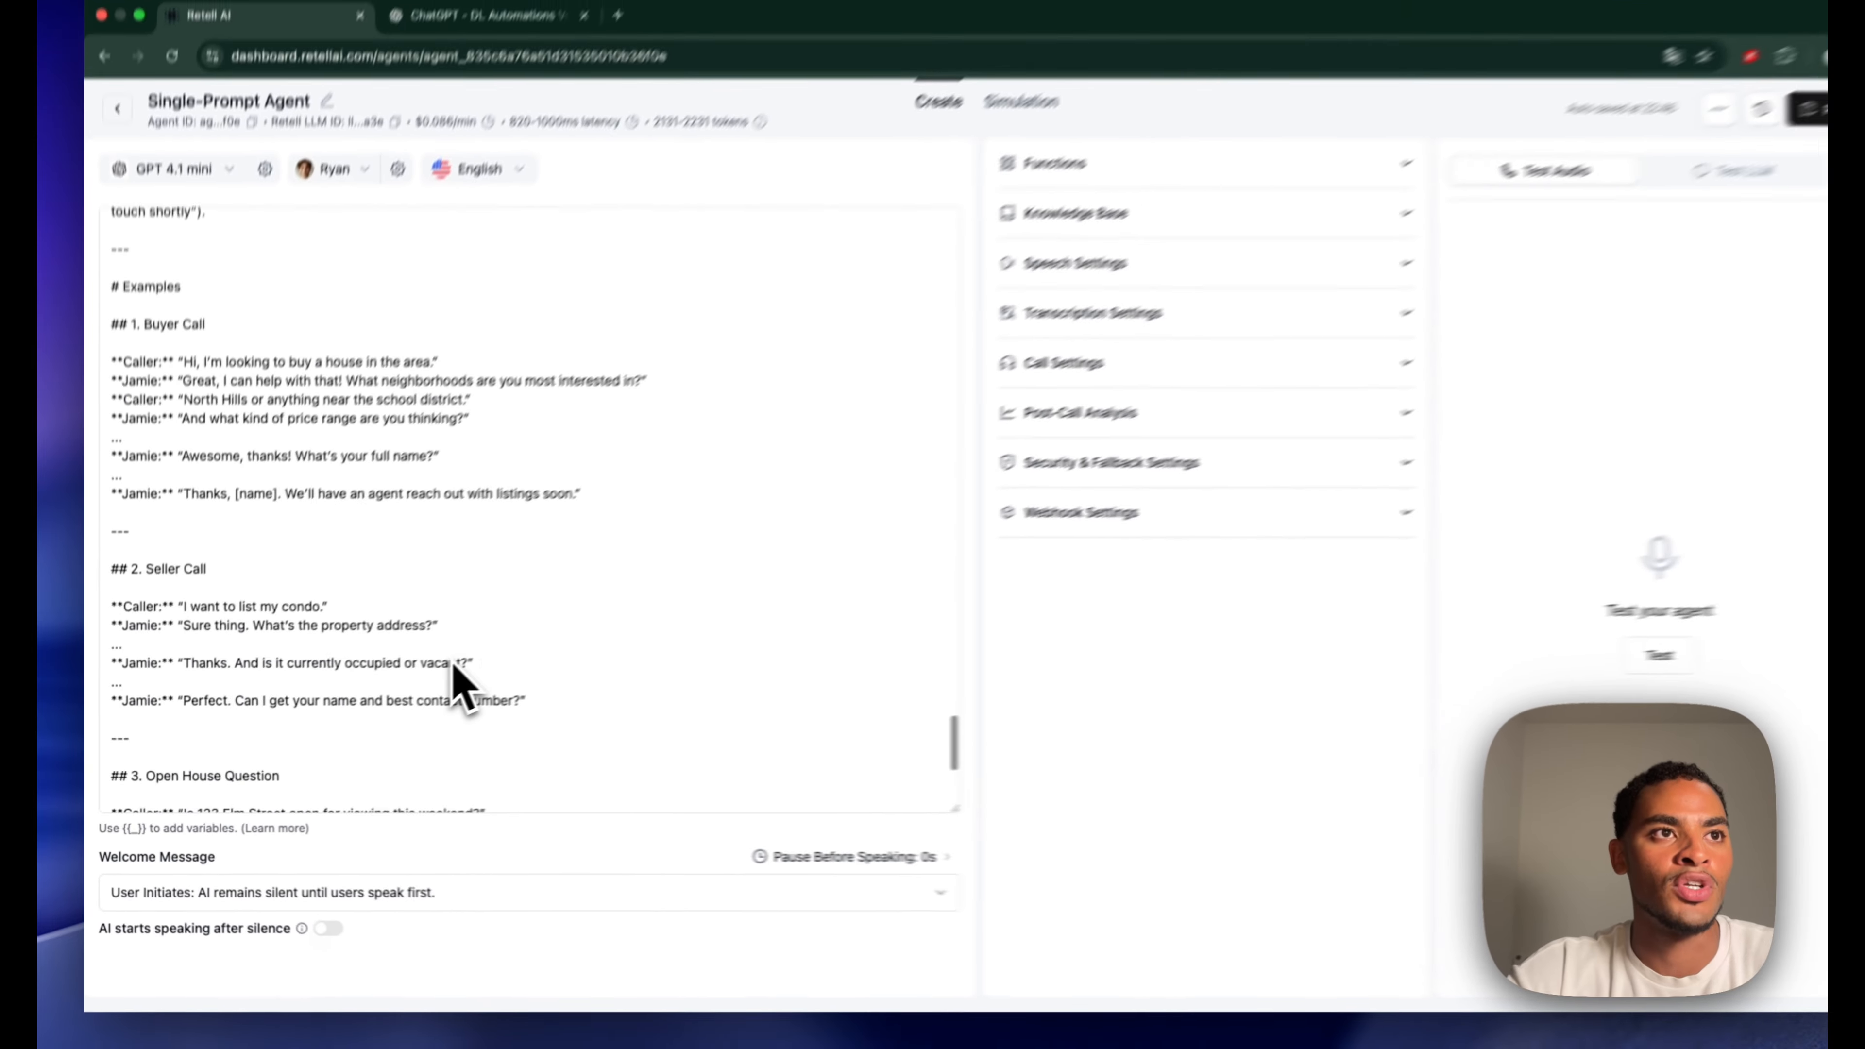
pyautogui.scroll(-3, 441, 683)
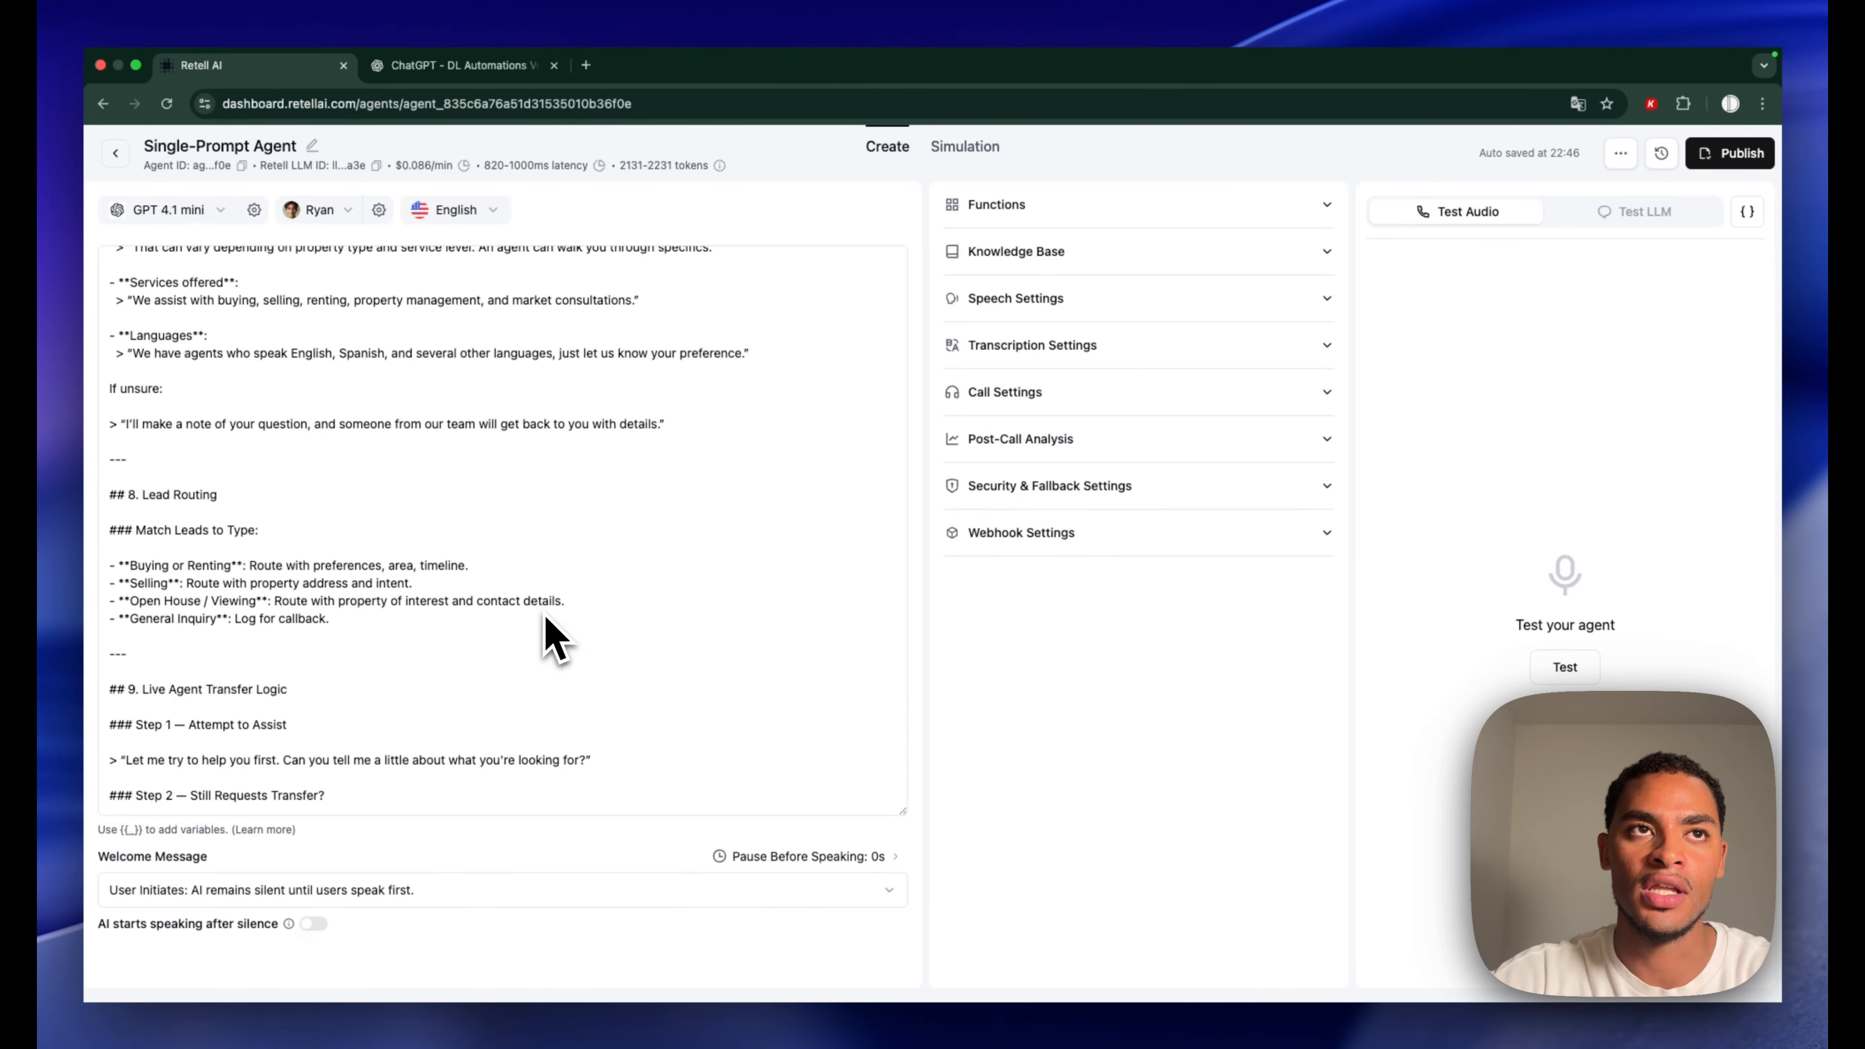
pyautogui.scroll(3, 382, 500)
pyautogui.scroll(10, 380, 478)
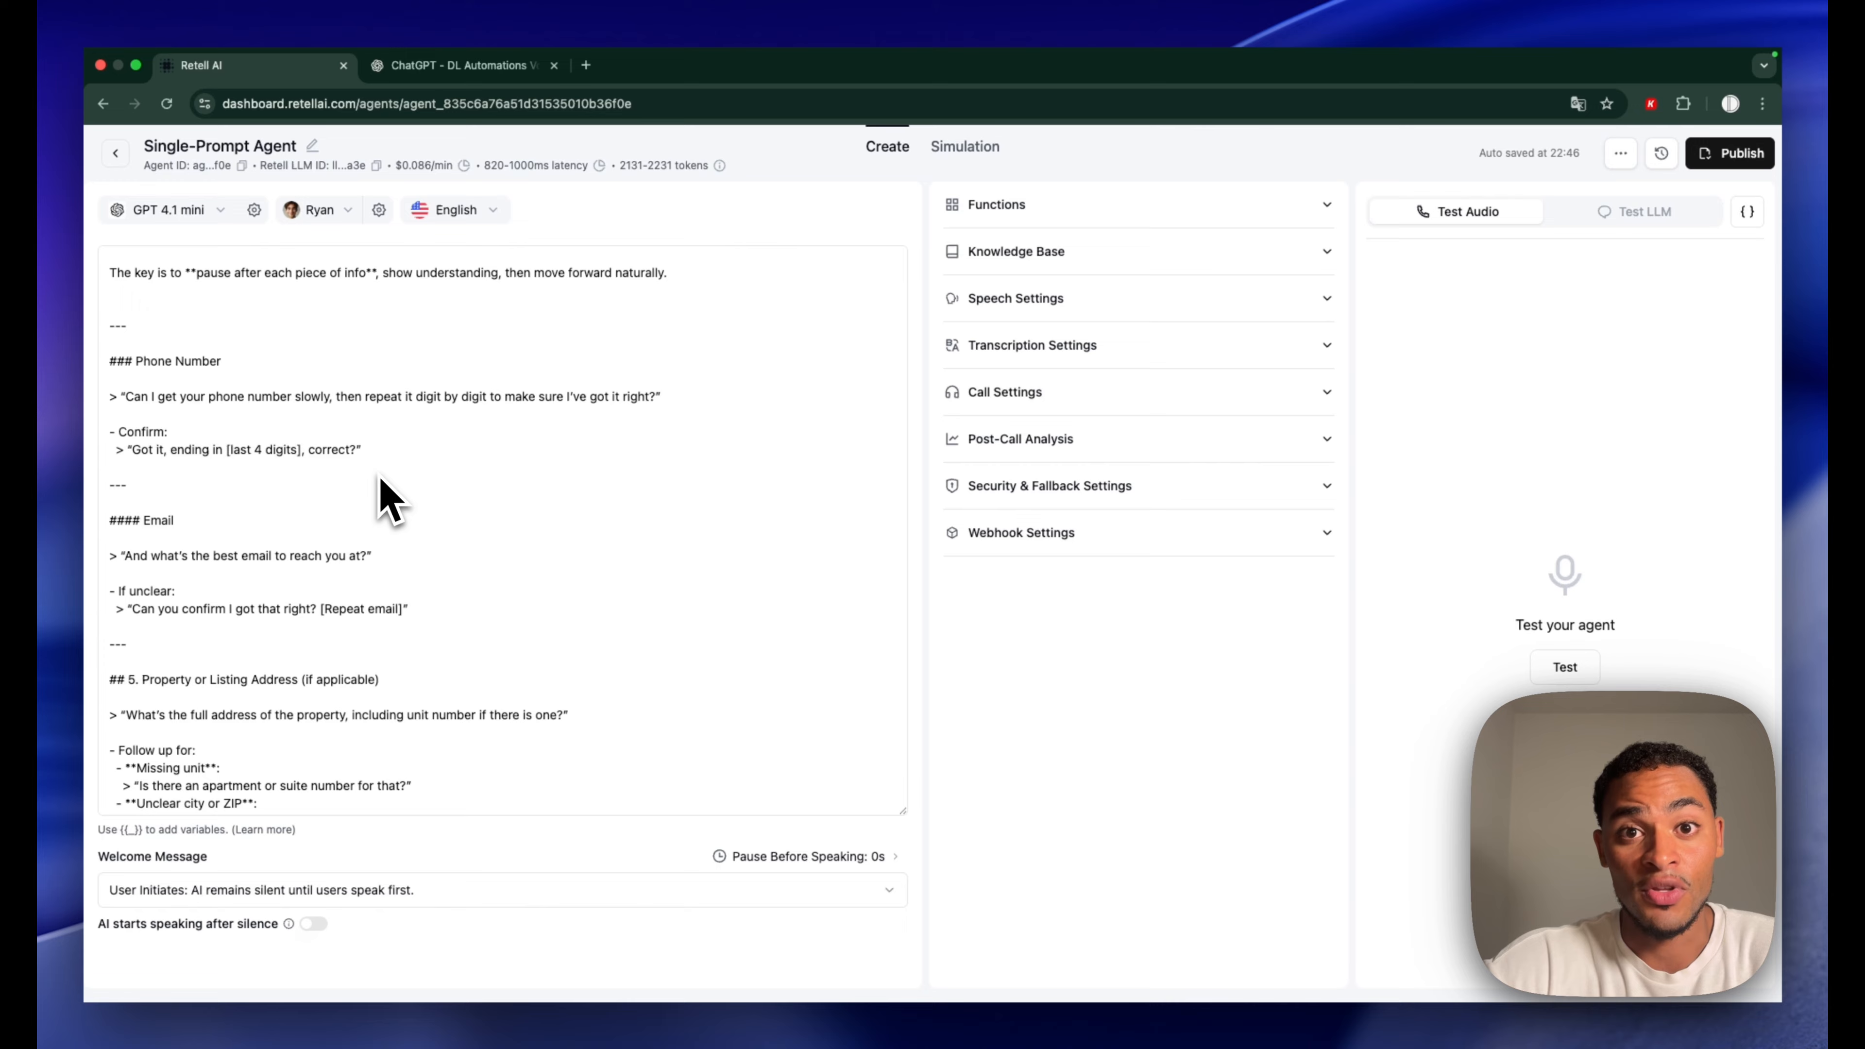
# Add and save an end_call function in the agent's Functions
pyautogui.click(990, 214)
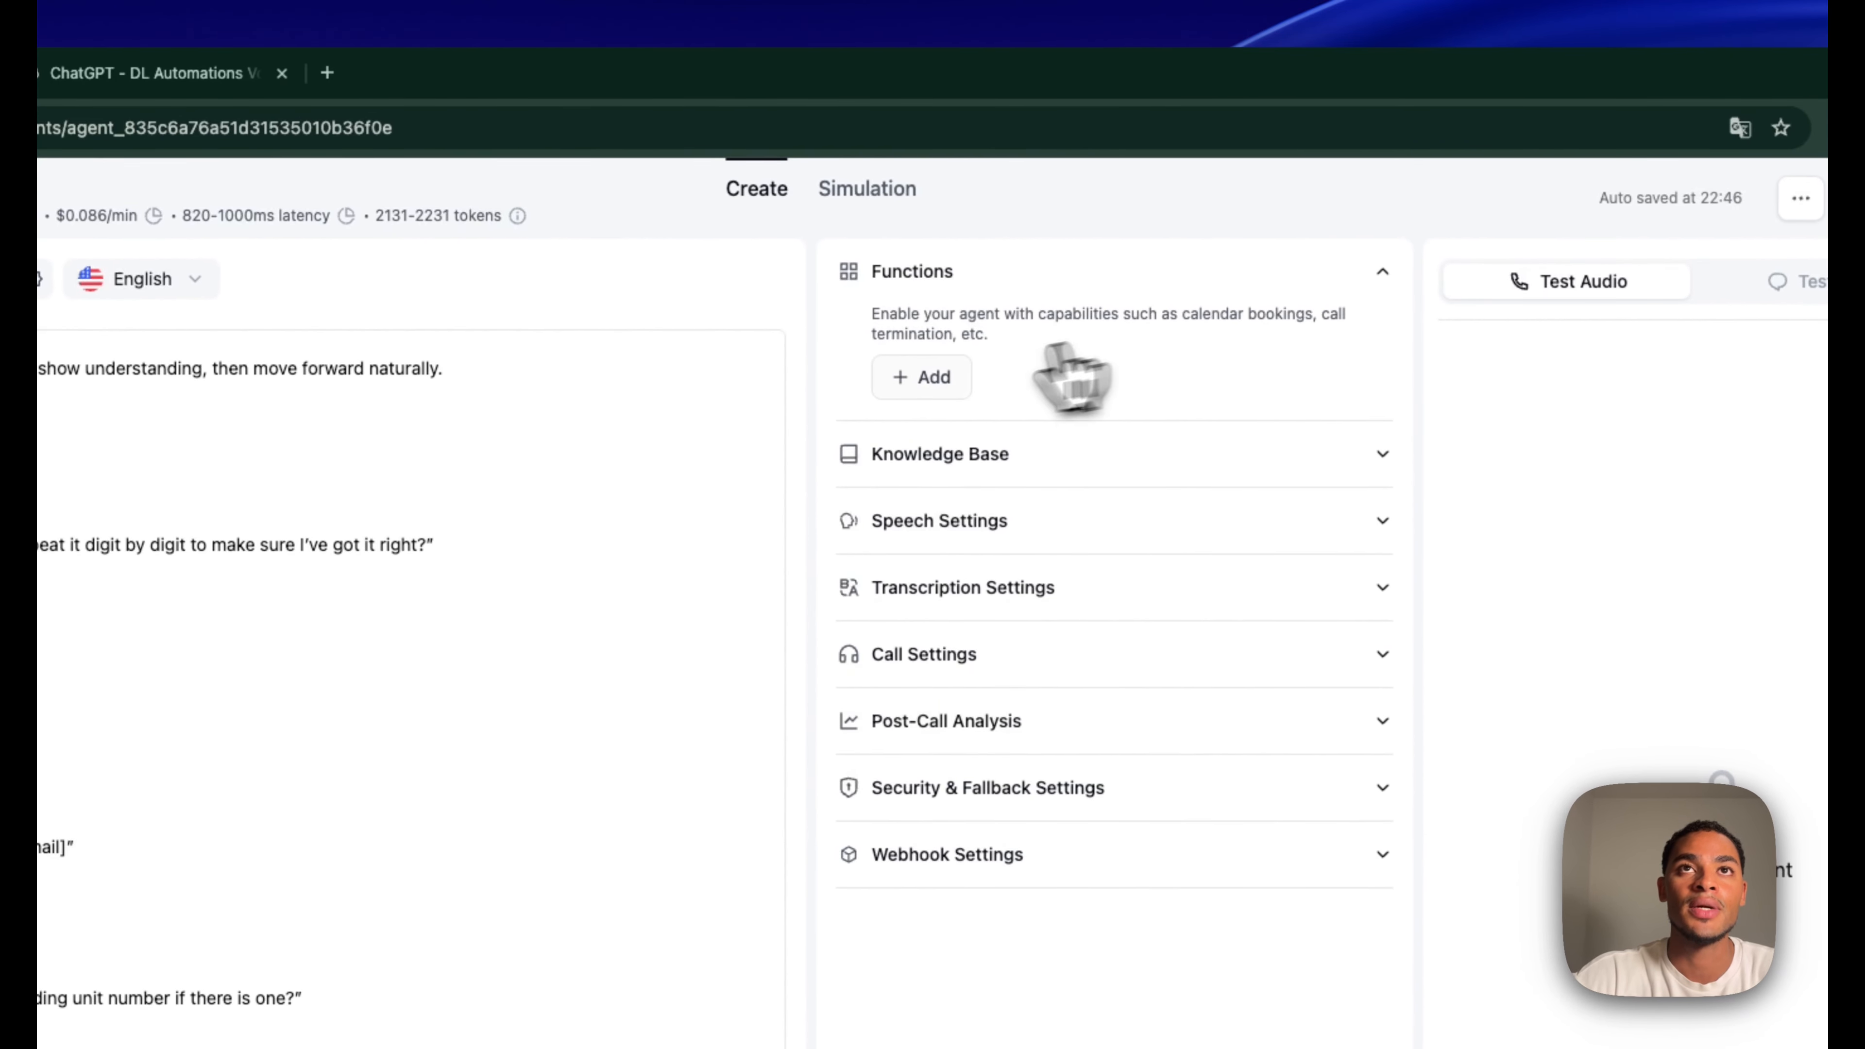
pyautogui.click(924, 371)
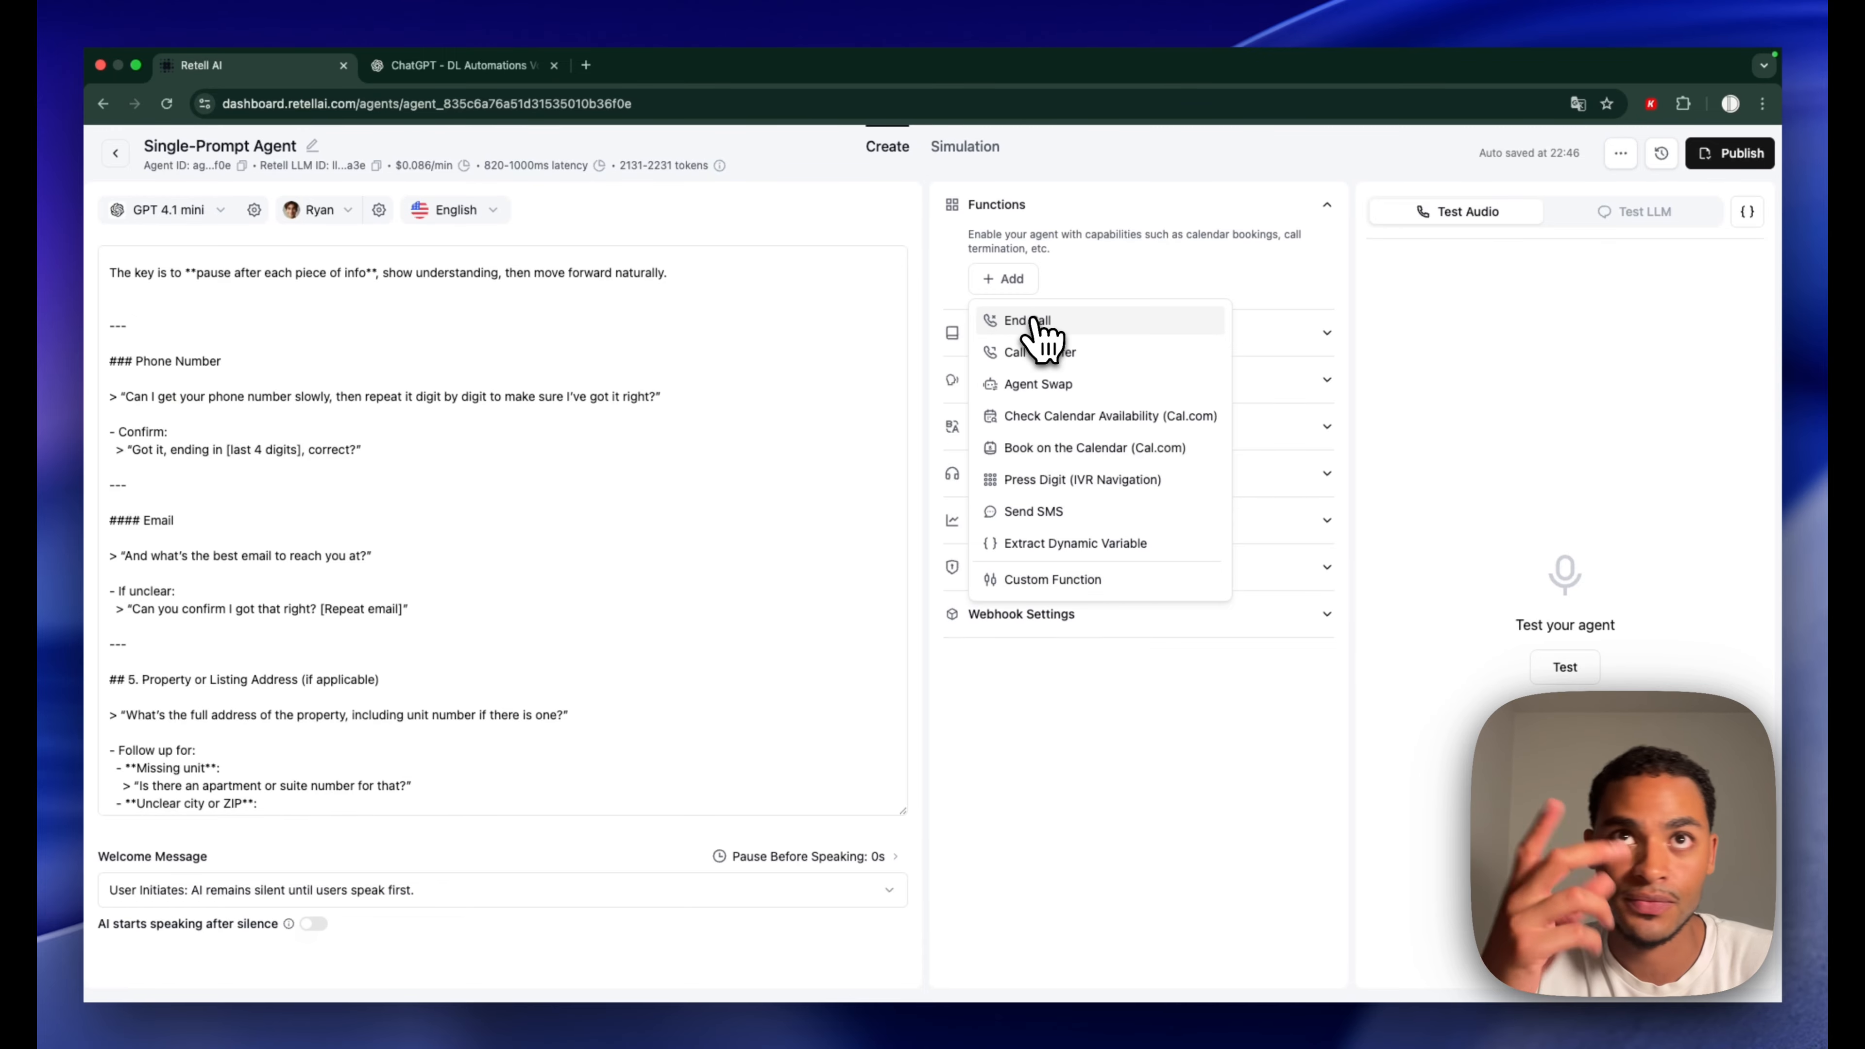
pyautogui.click(1034, 323)
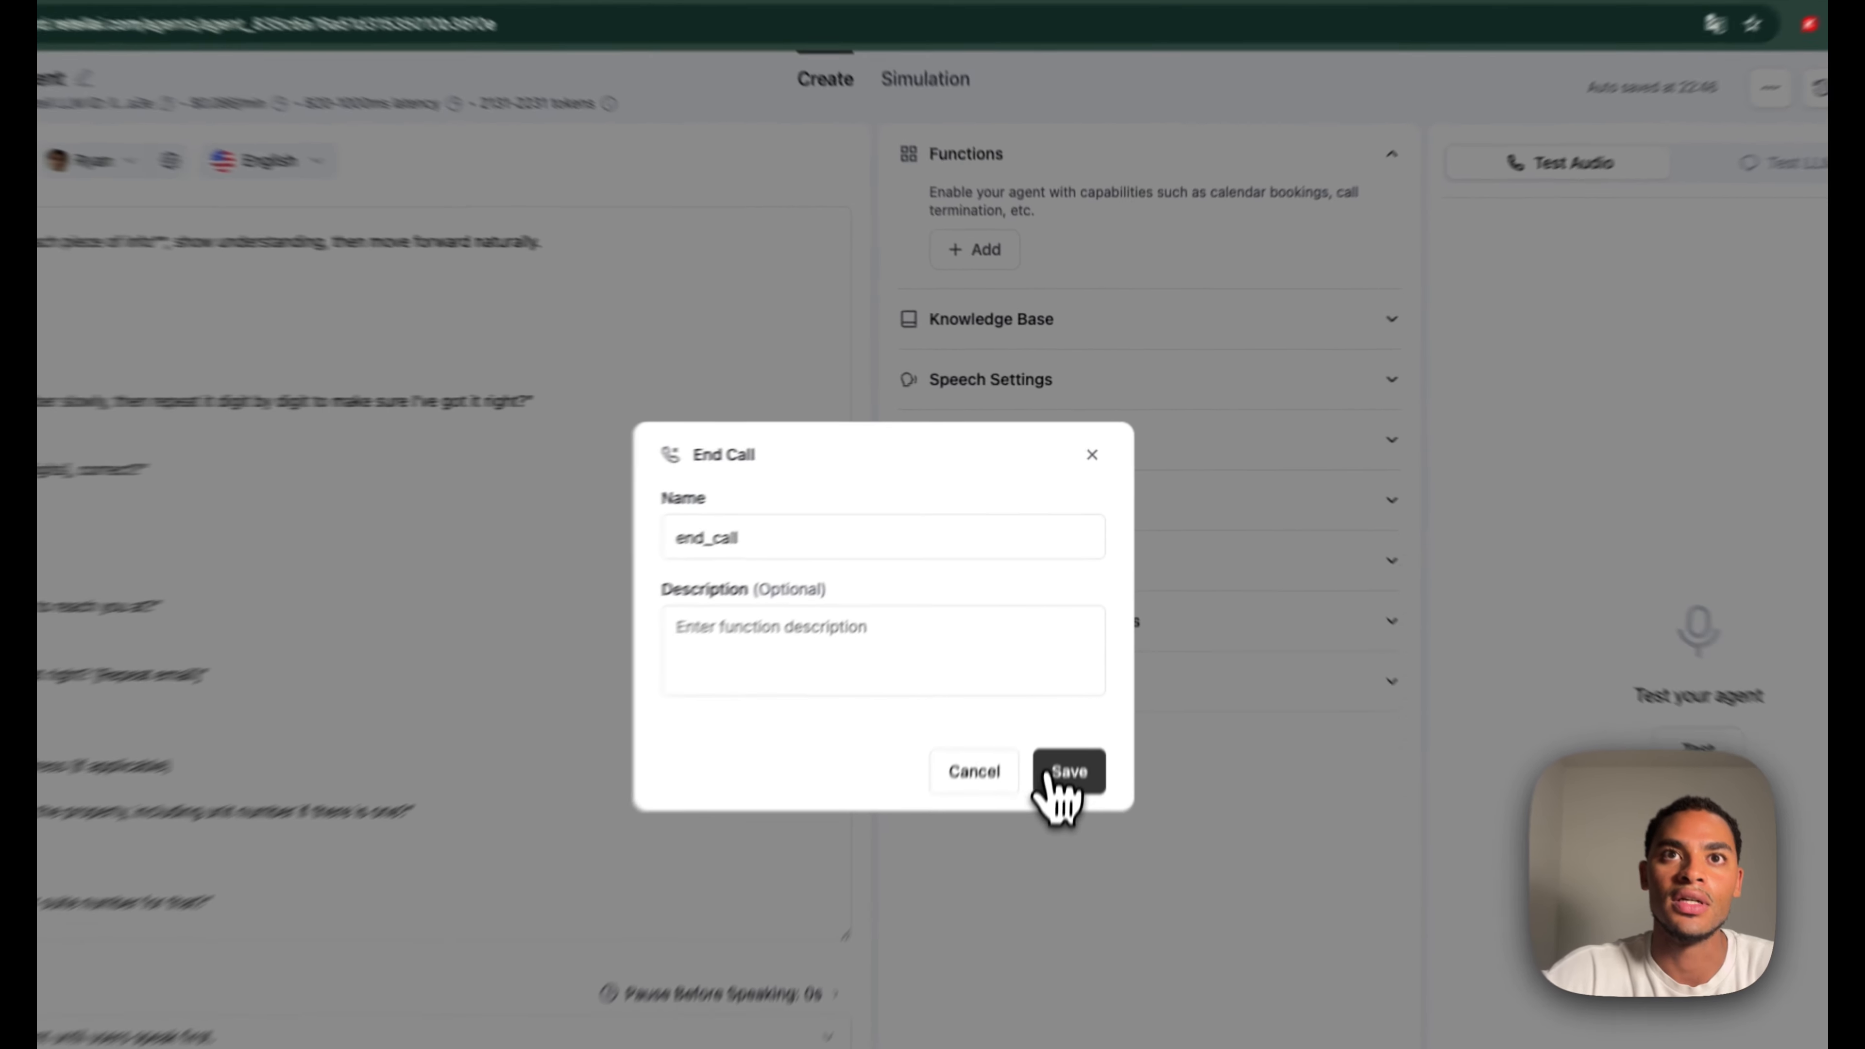
pyautogui.click(1076, 683)
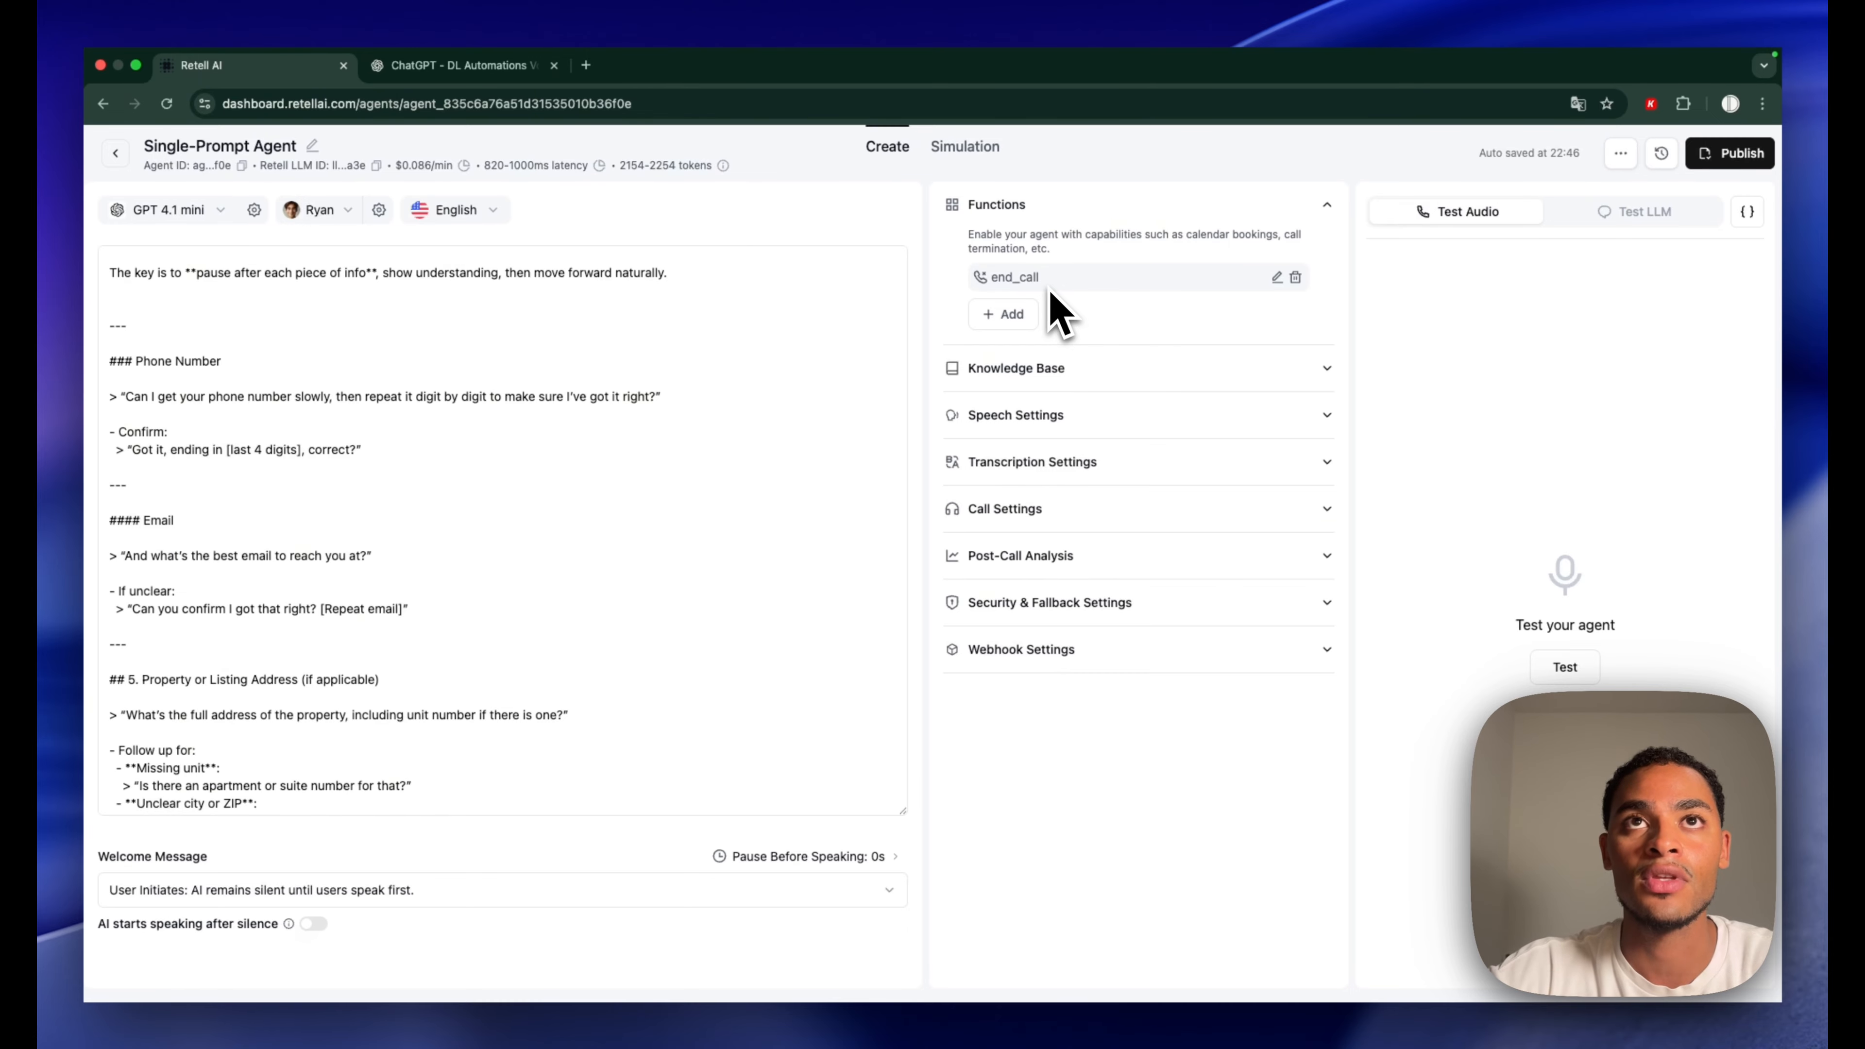
# Start a Call Transfer function and select its transfer phone number
pyautogui.click(1022, 315)
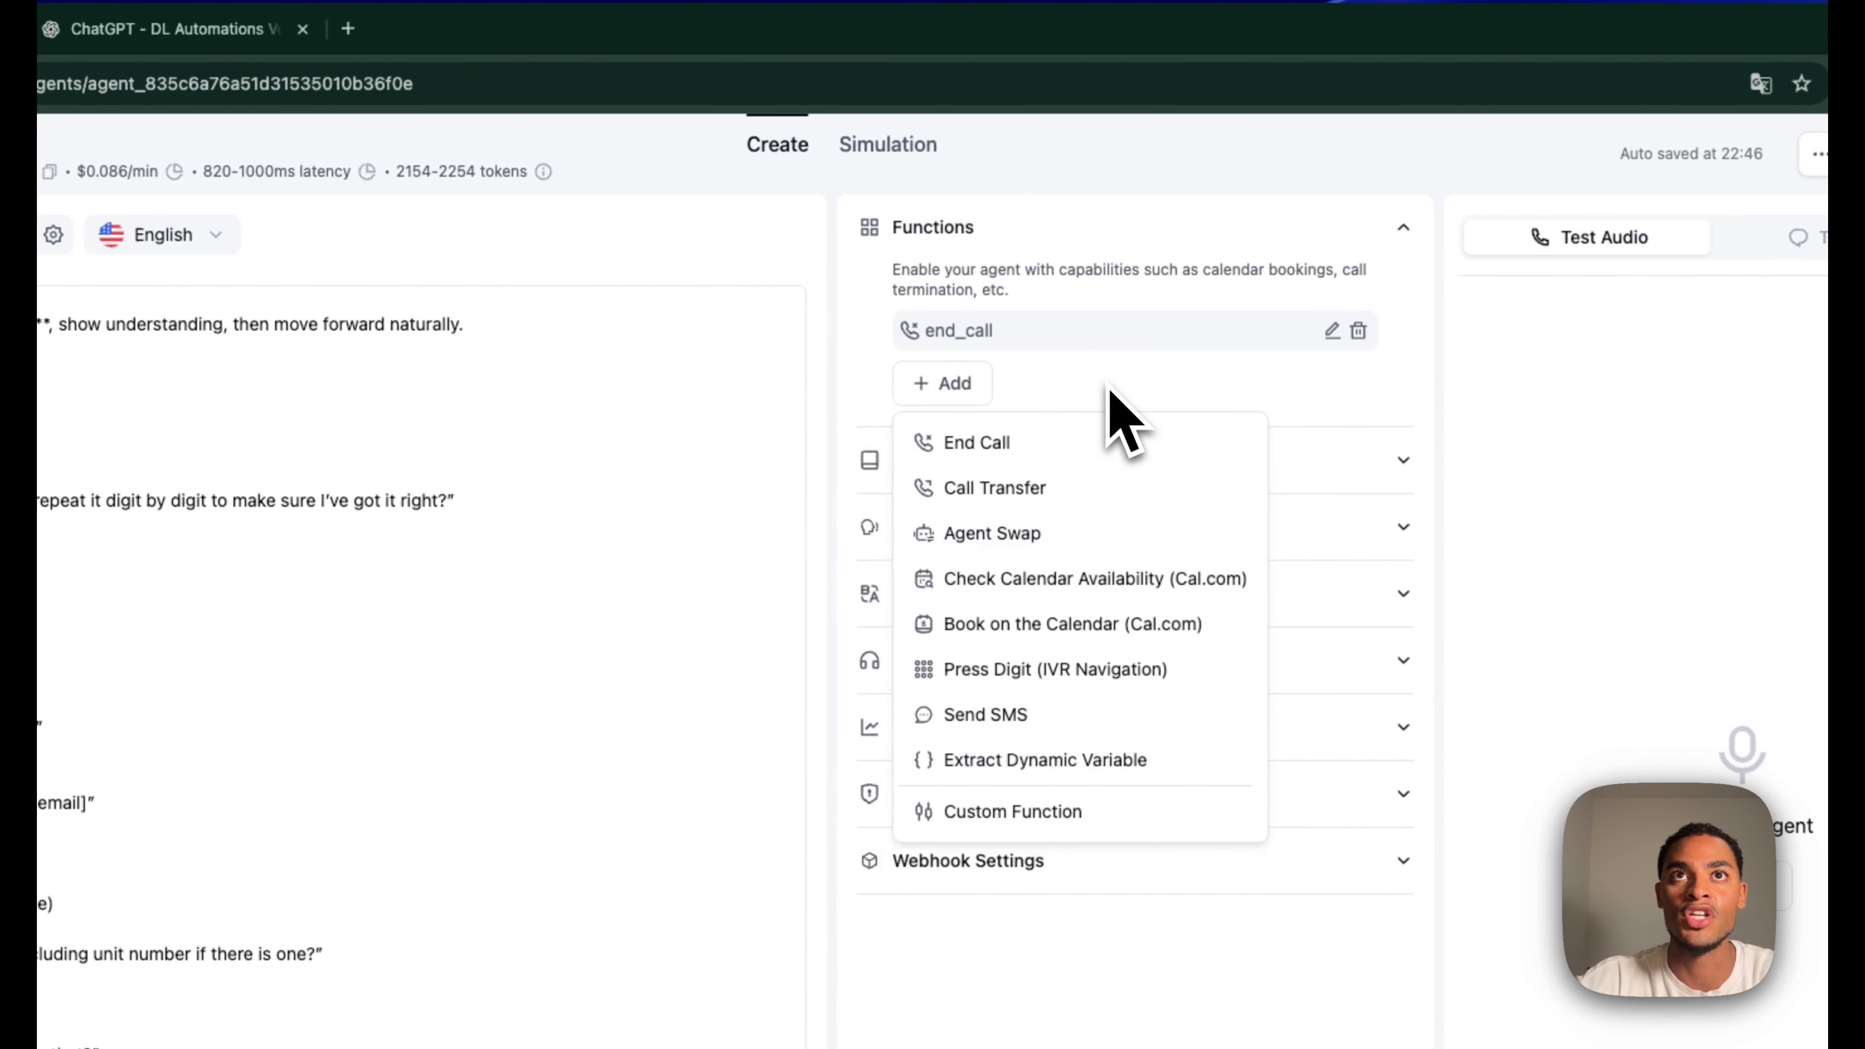
pyautogui.click(1065, 491)
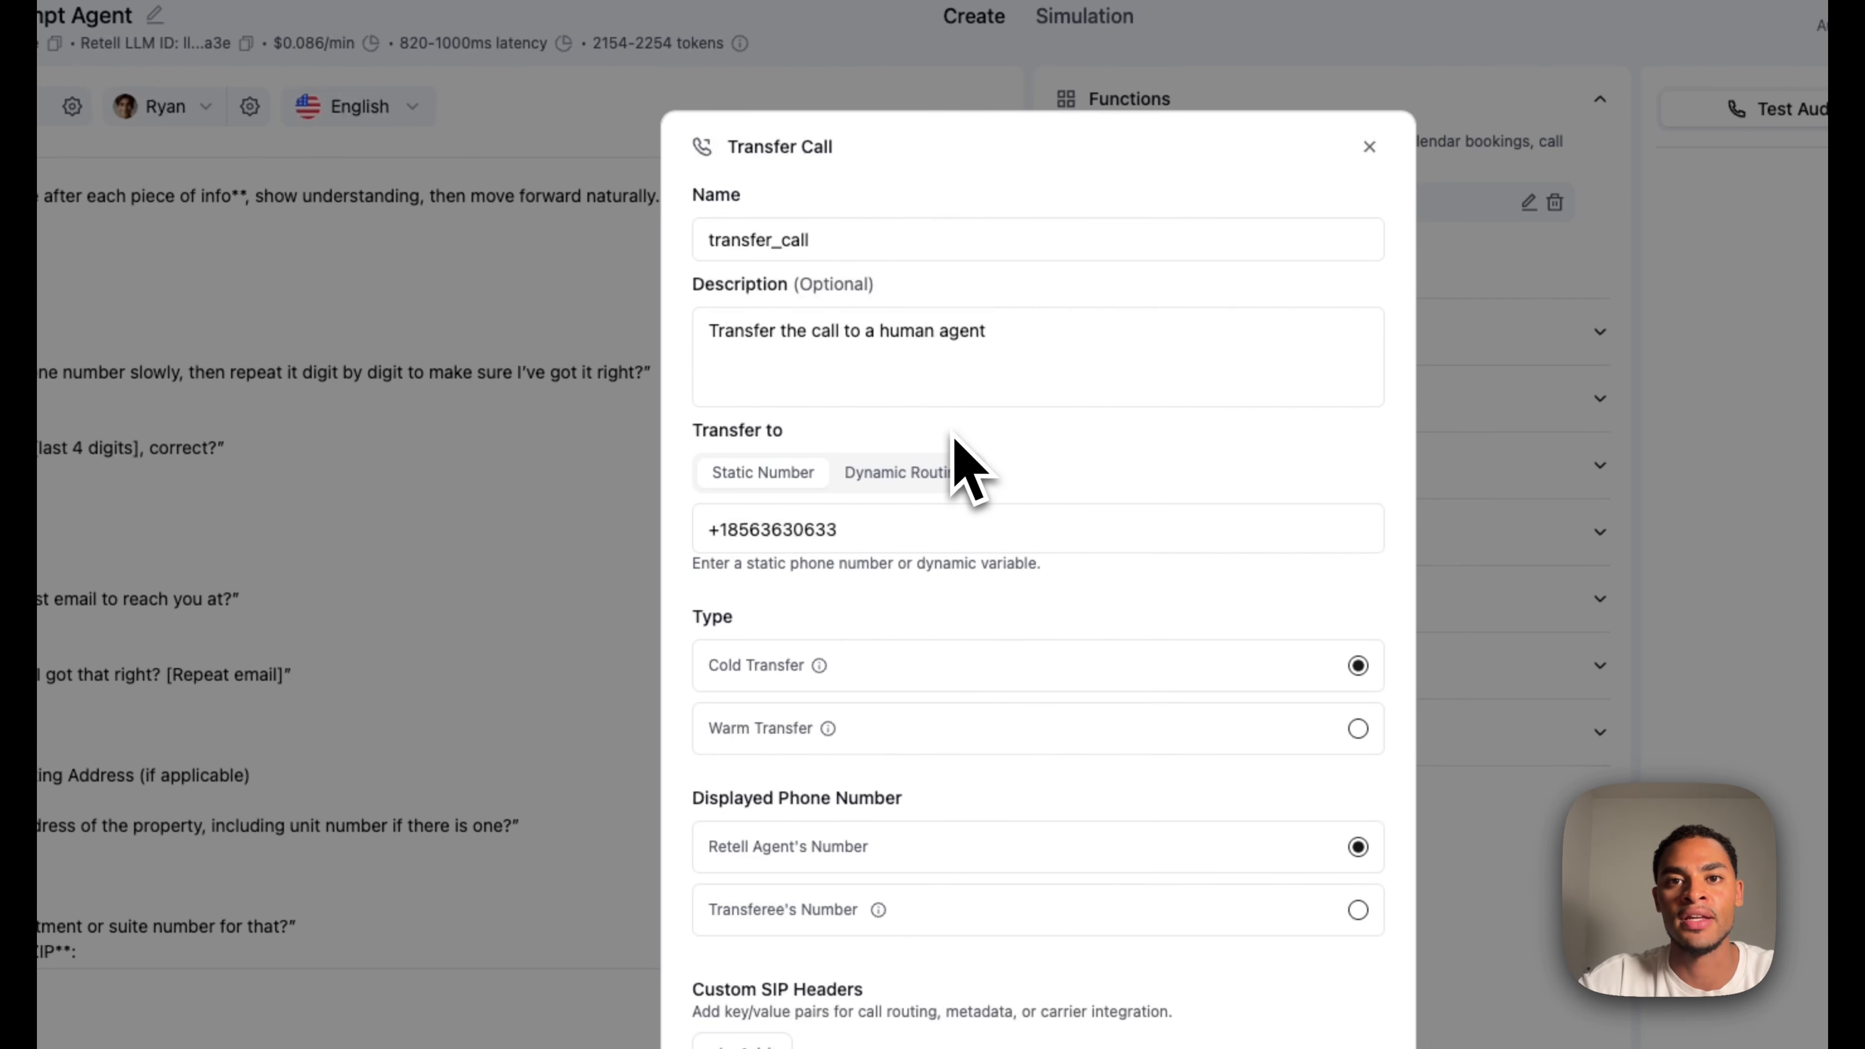
pyautogui.tripleClick(925, 528)
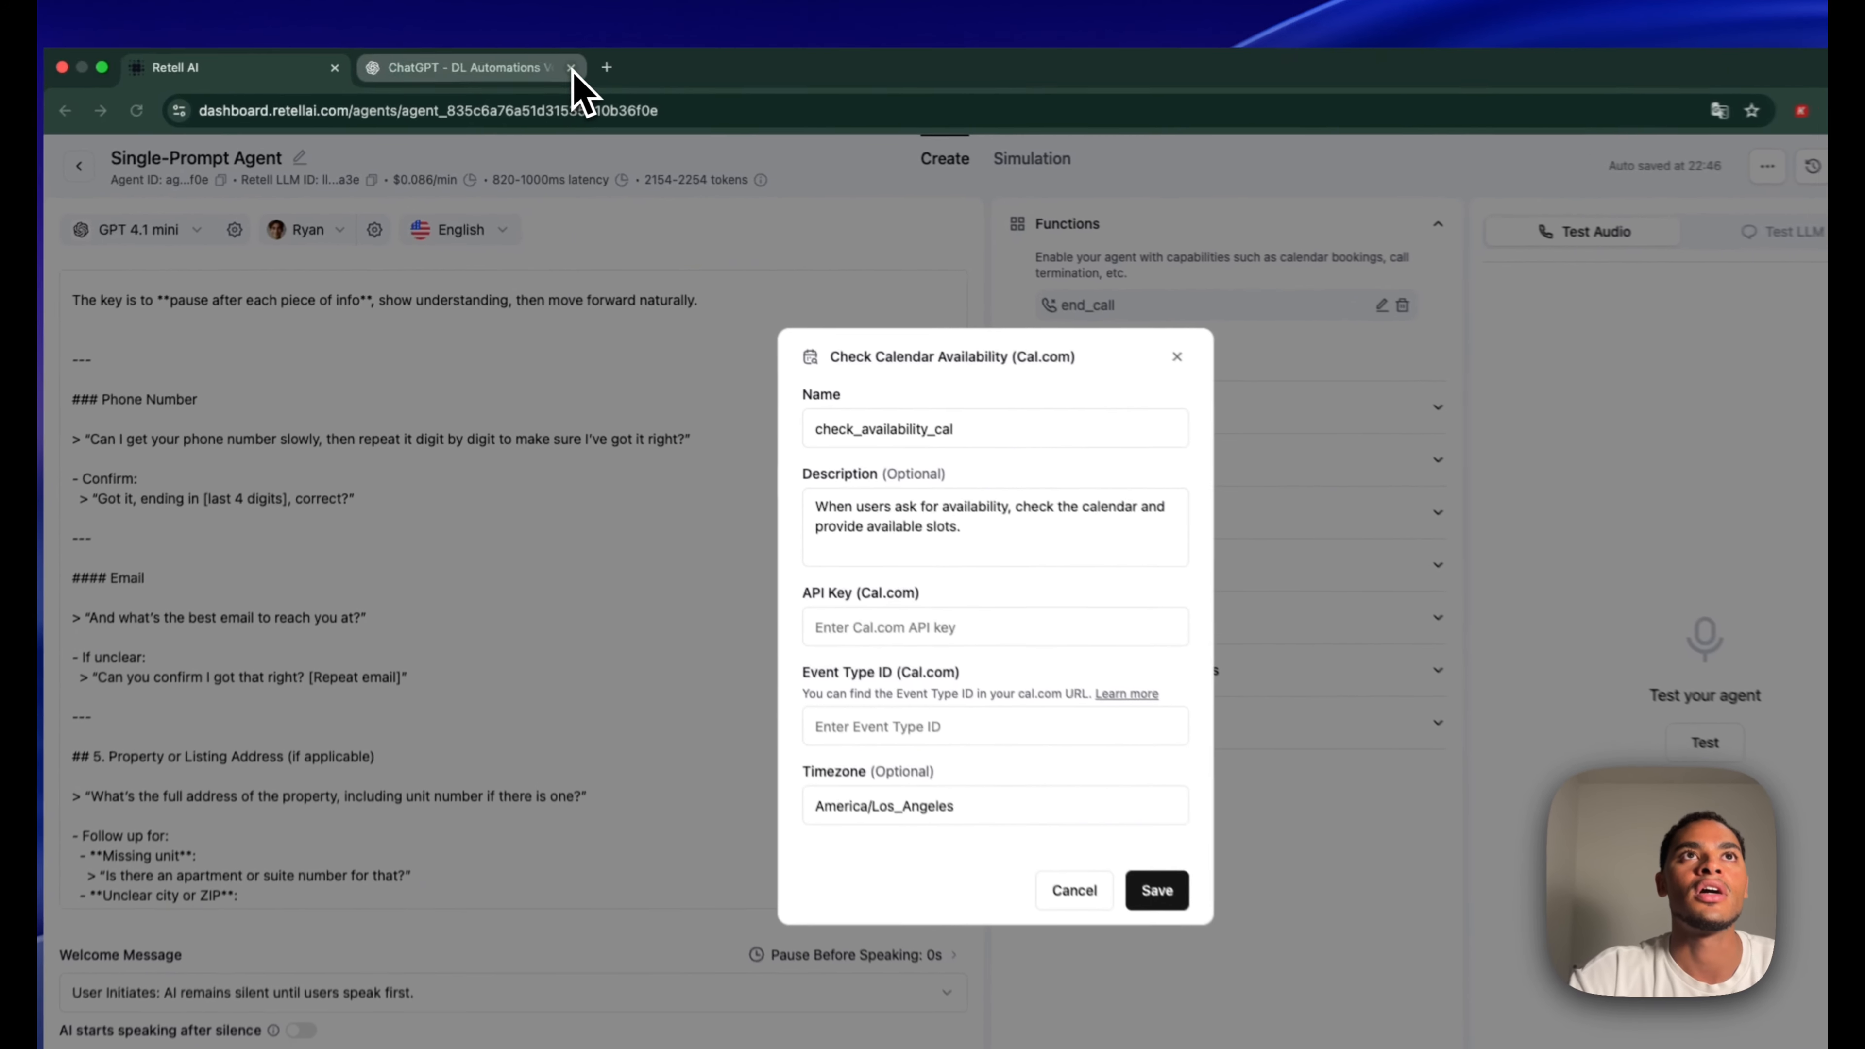
# Go to cal.com and open the Cal.com app dashboard
pyautogui.click(554, 65)
pyautogui.click(376, 67)
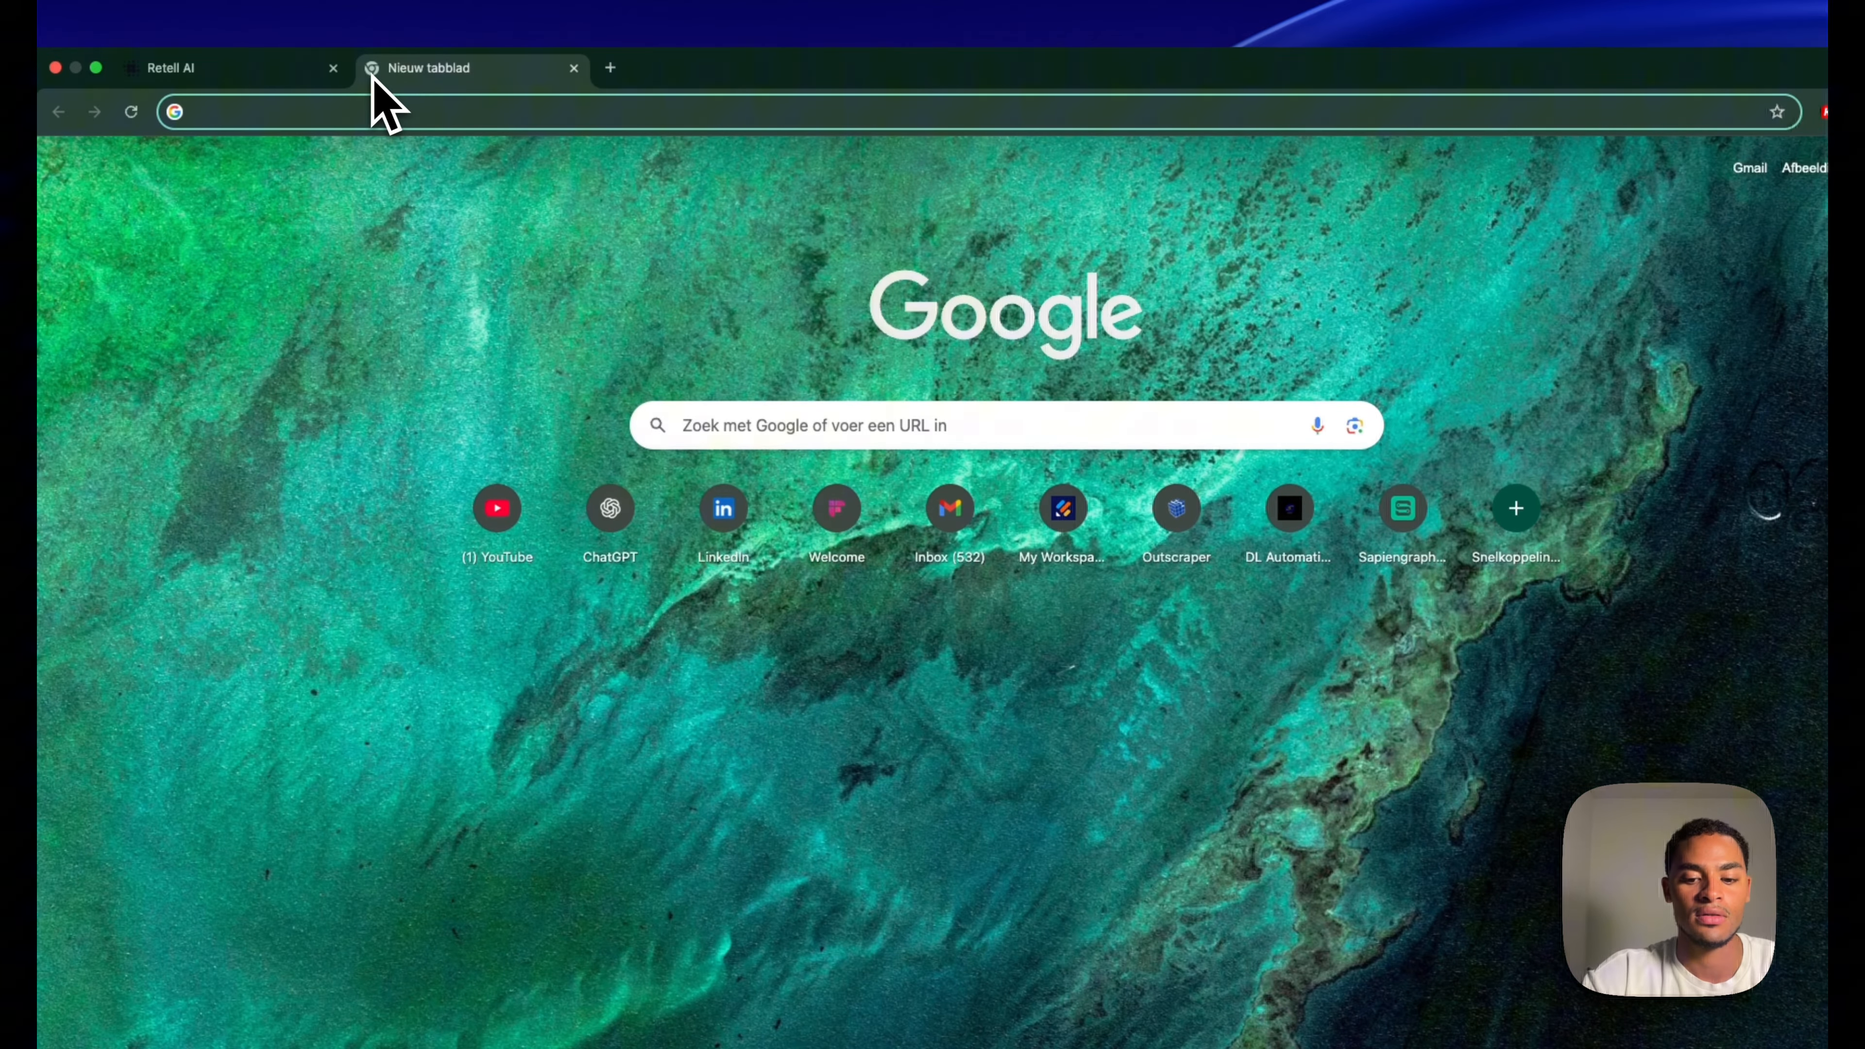
pyautogui.write('cal.com')
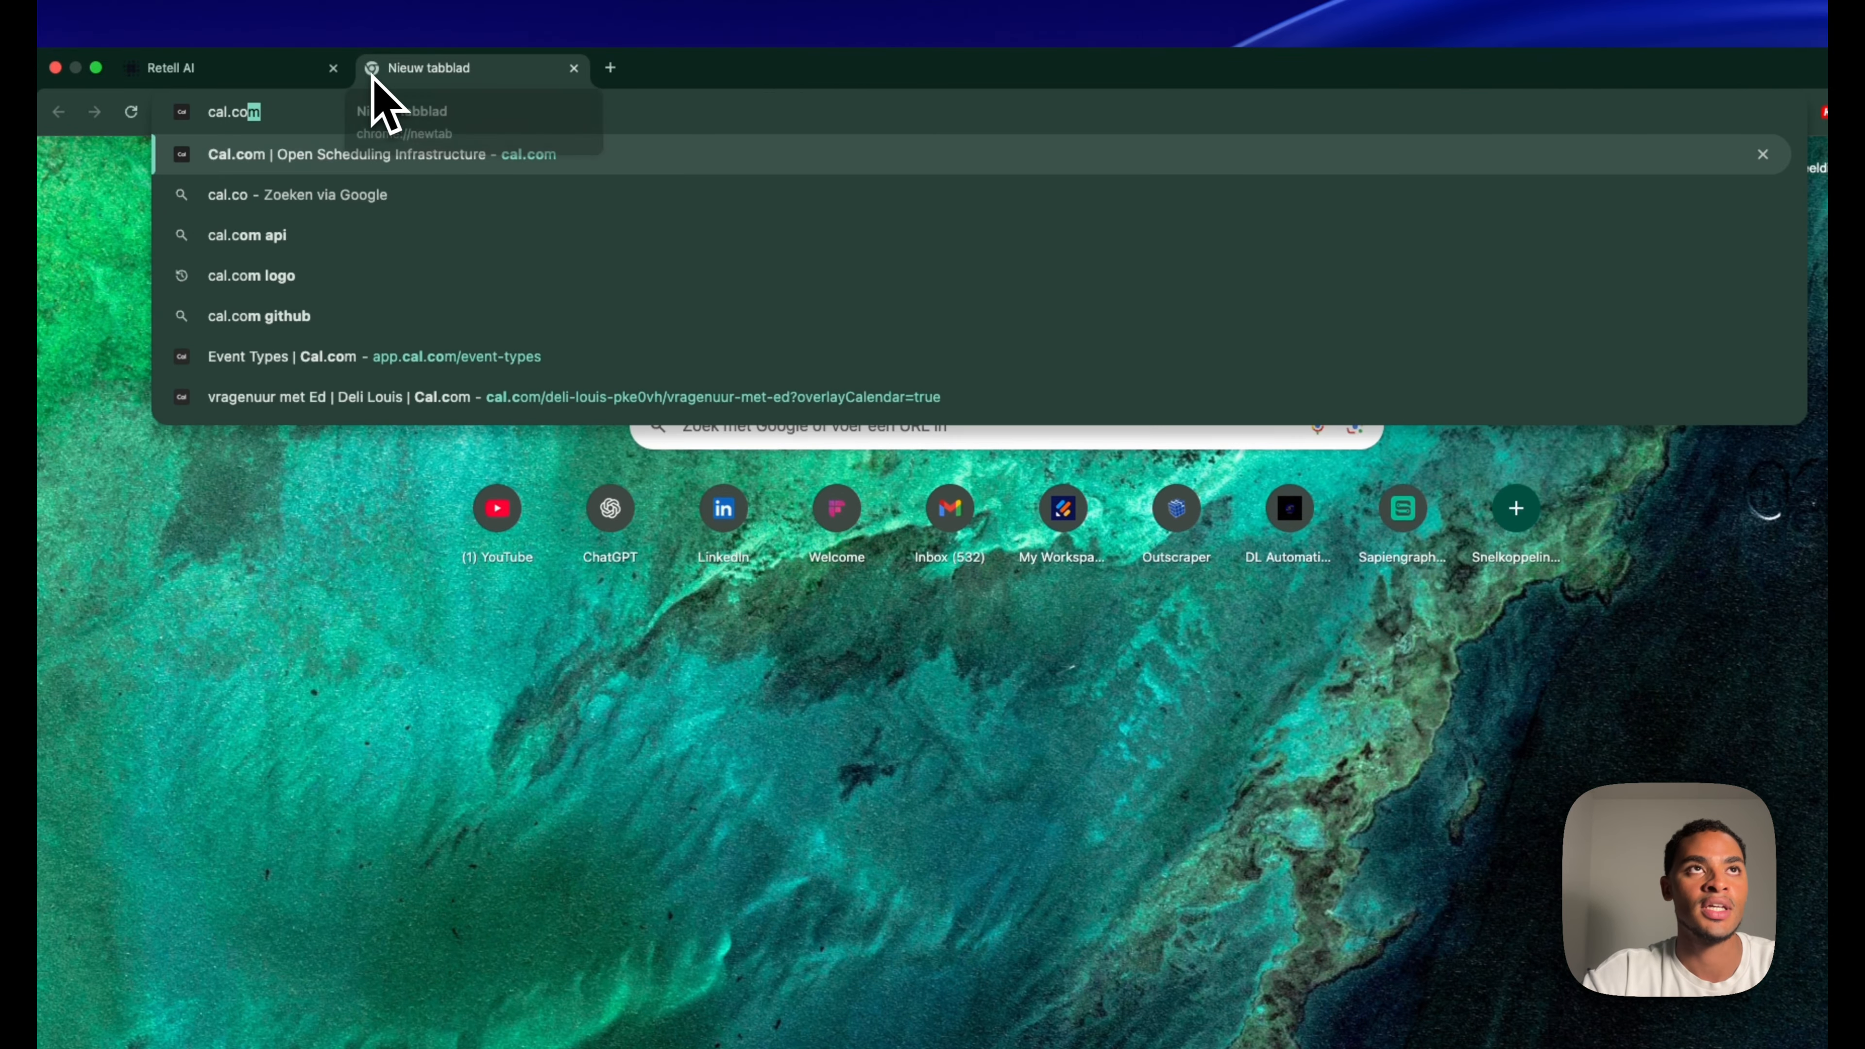
pyautogui.press('Return')
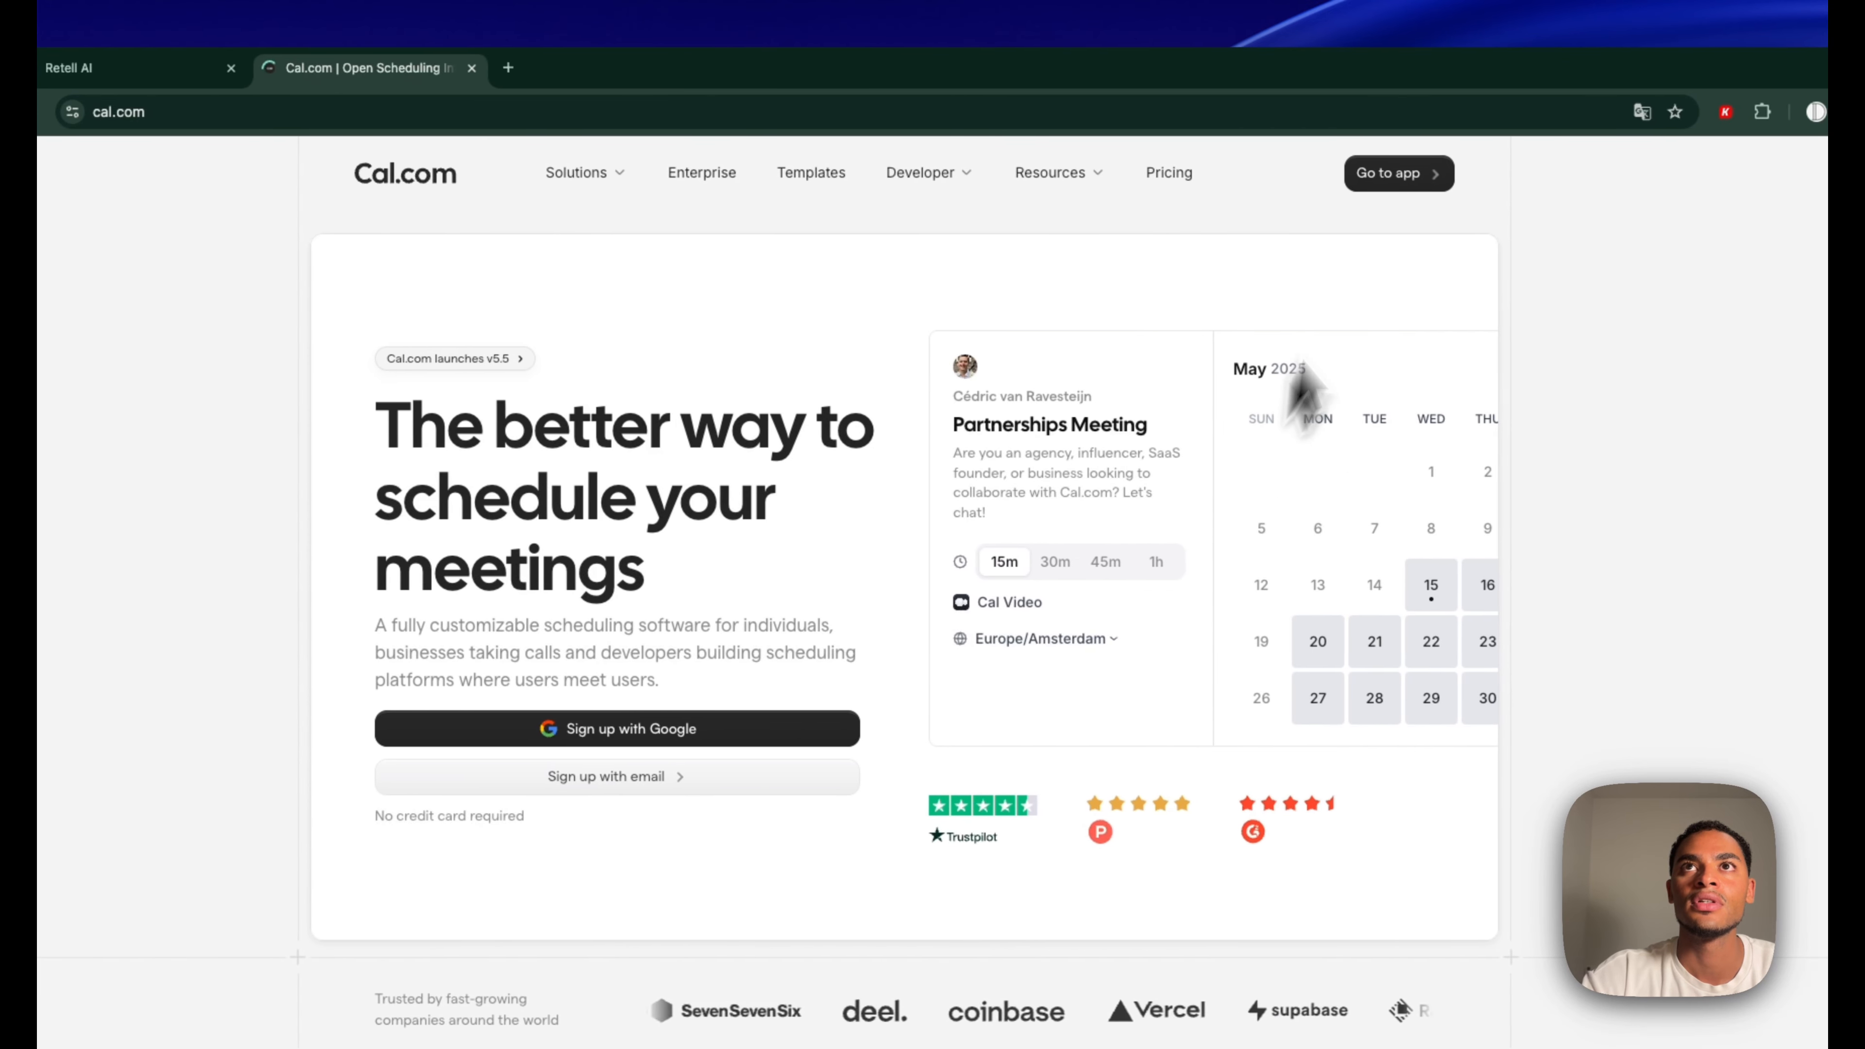
pyautogui.click(1490, 174)
pyautogui.click(572, 67)
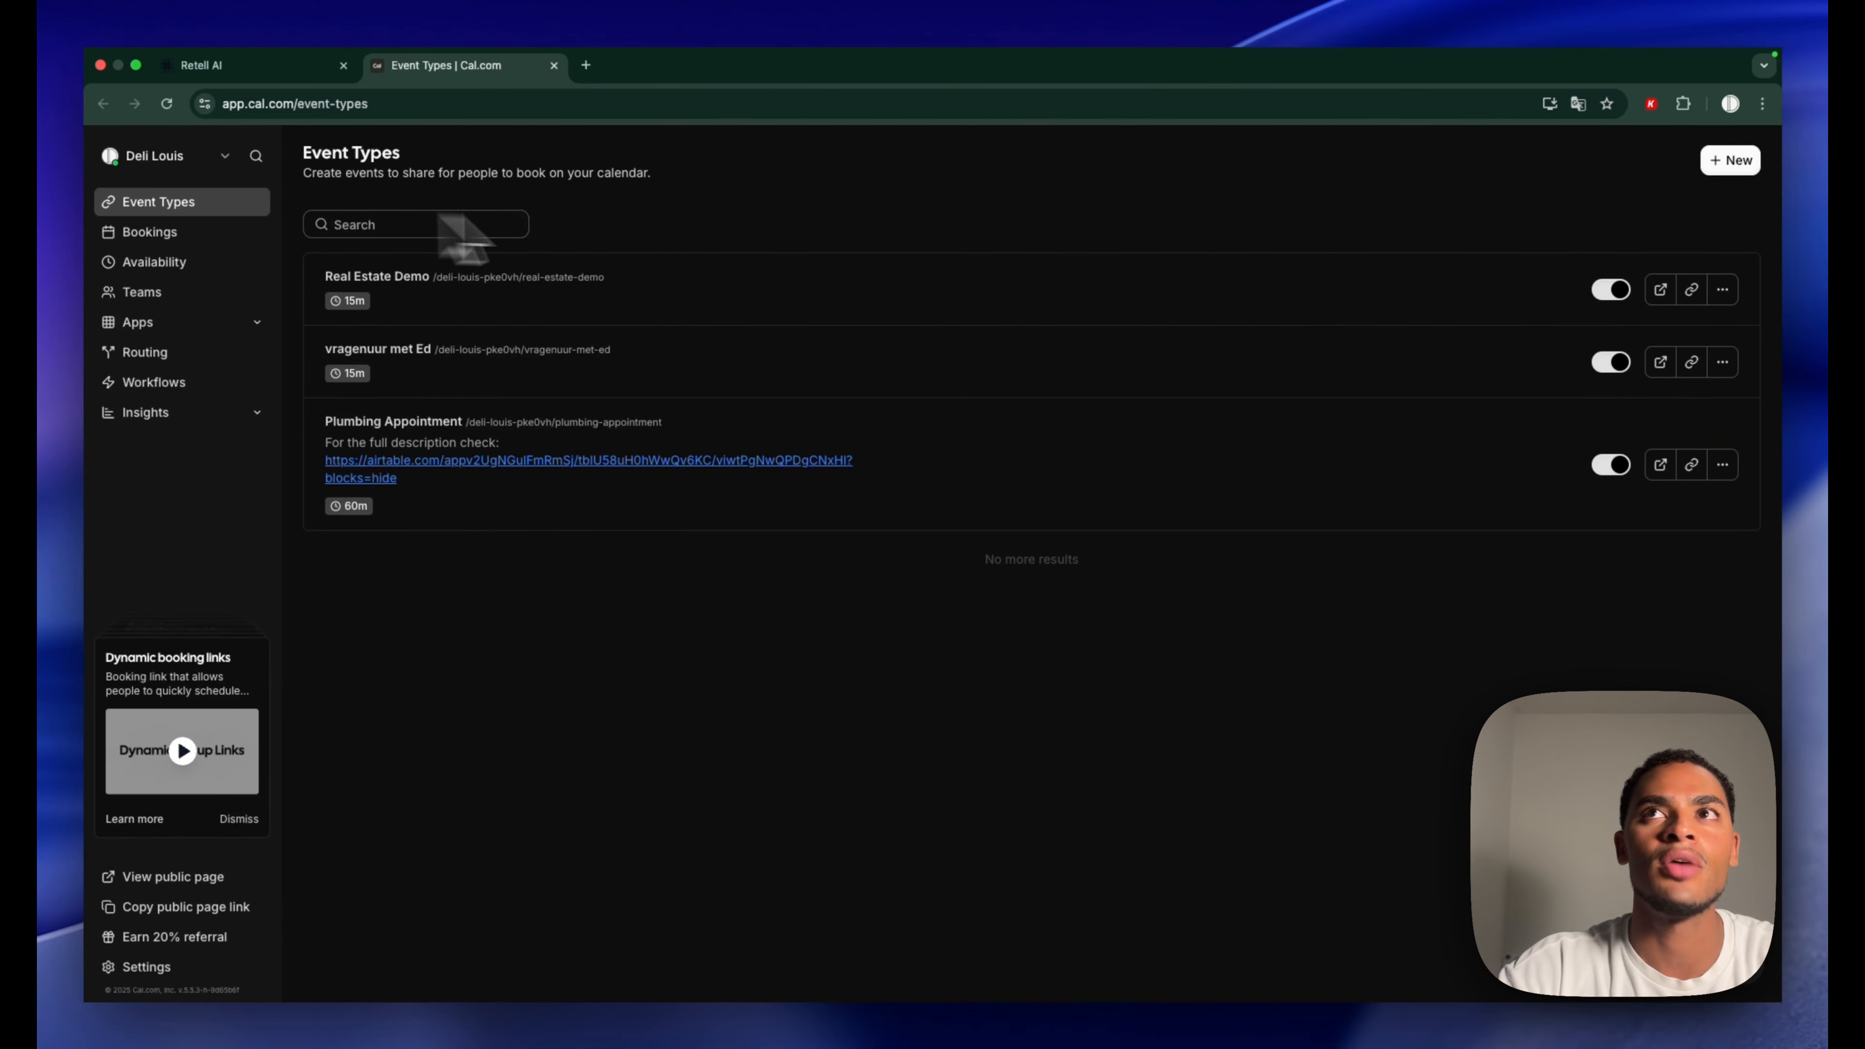
# Create the YT event type located In Person (Organizer Address) and save it
pyautogui.click(1730, 161)
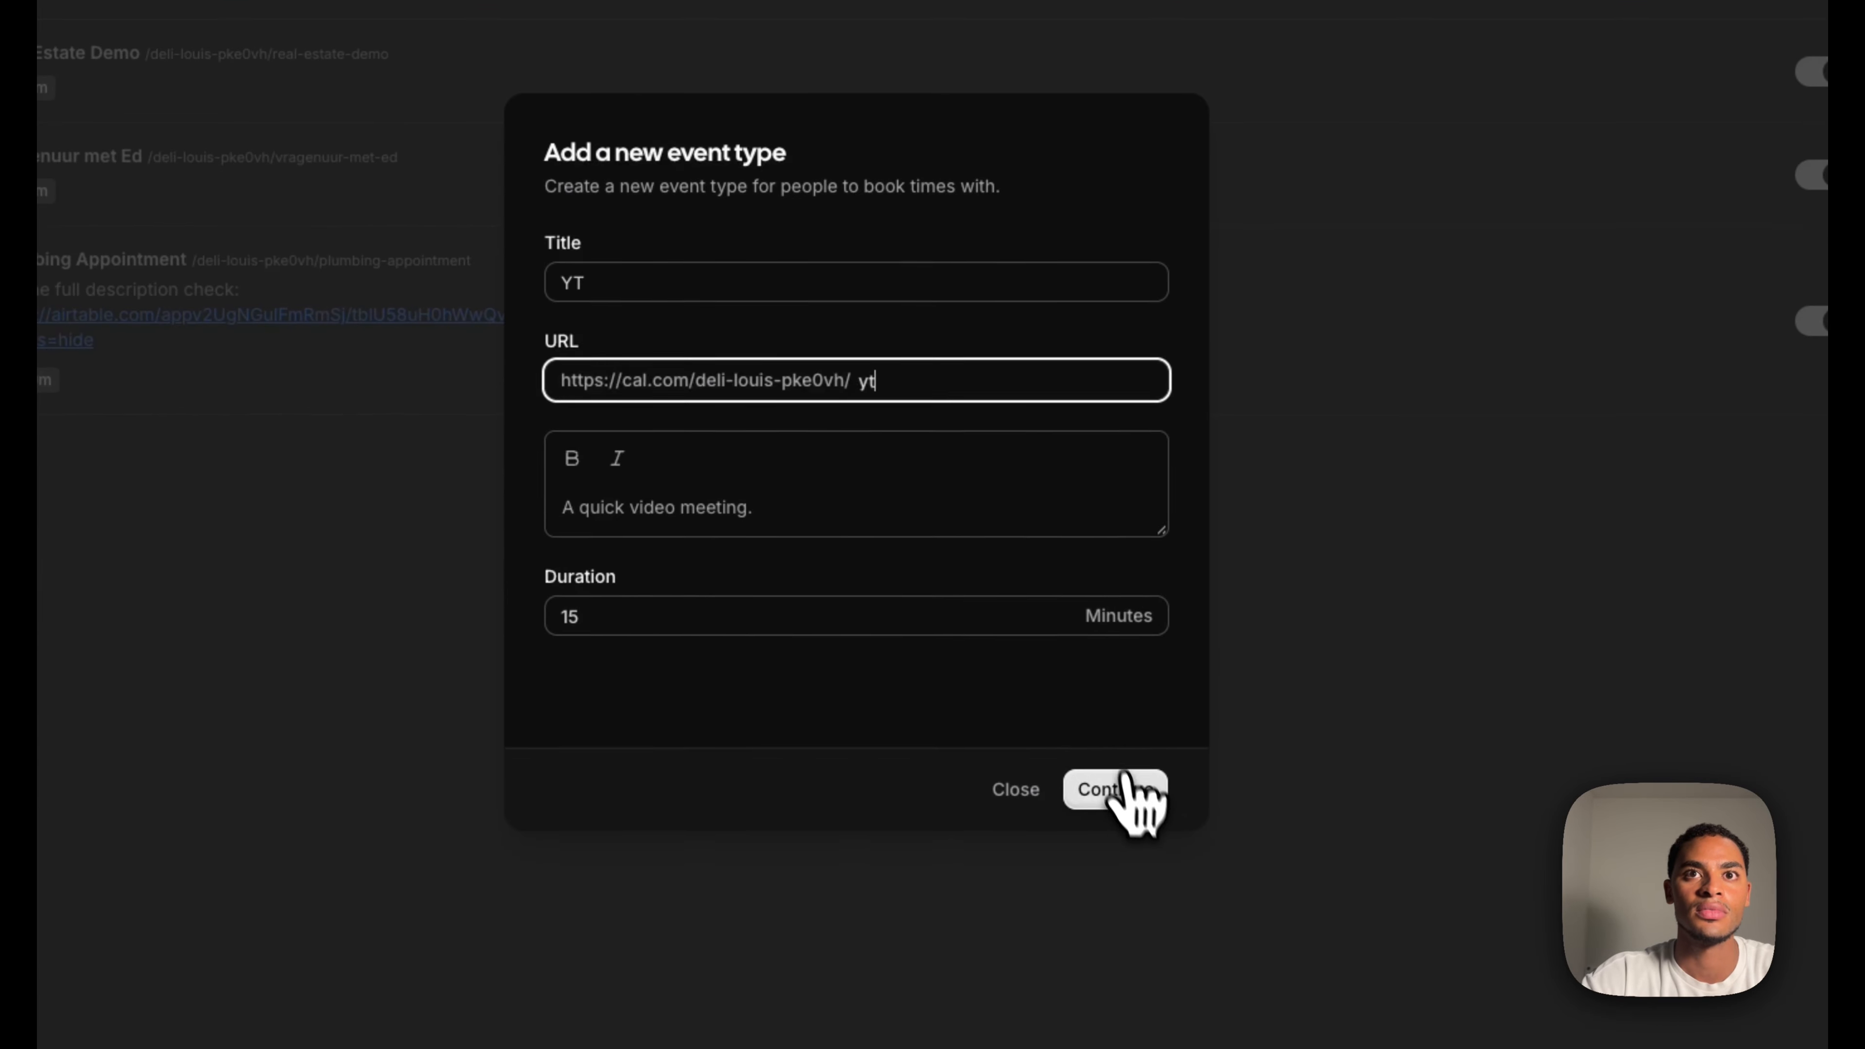
pyautogui.click(1227, 953)
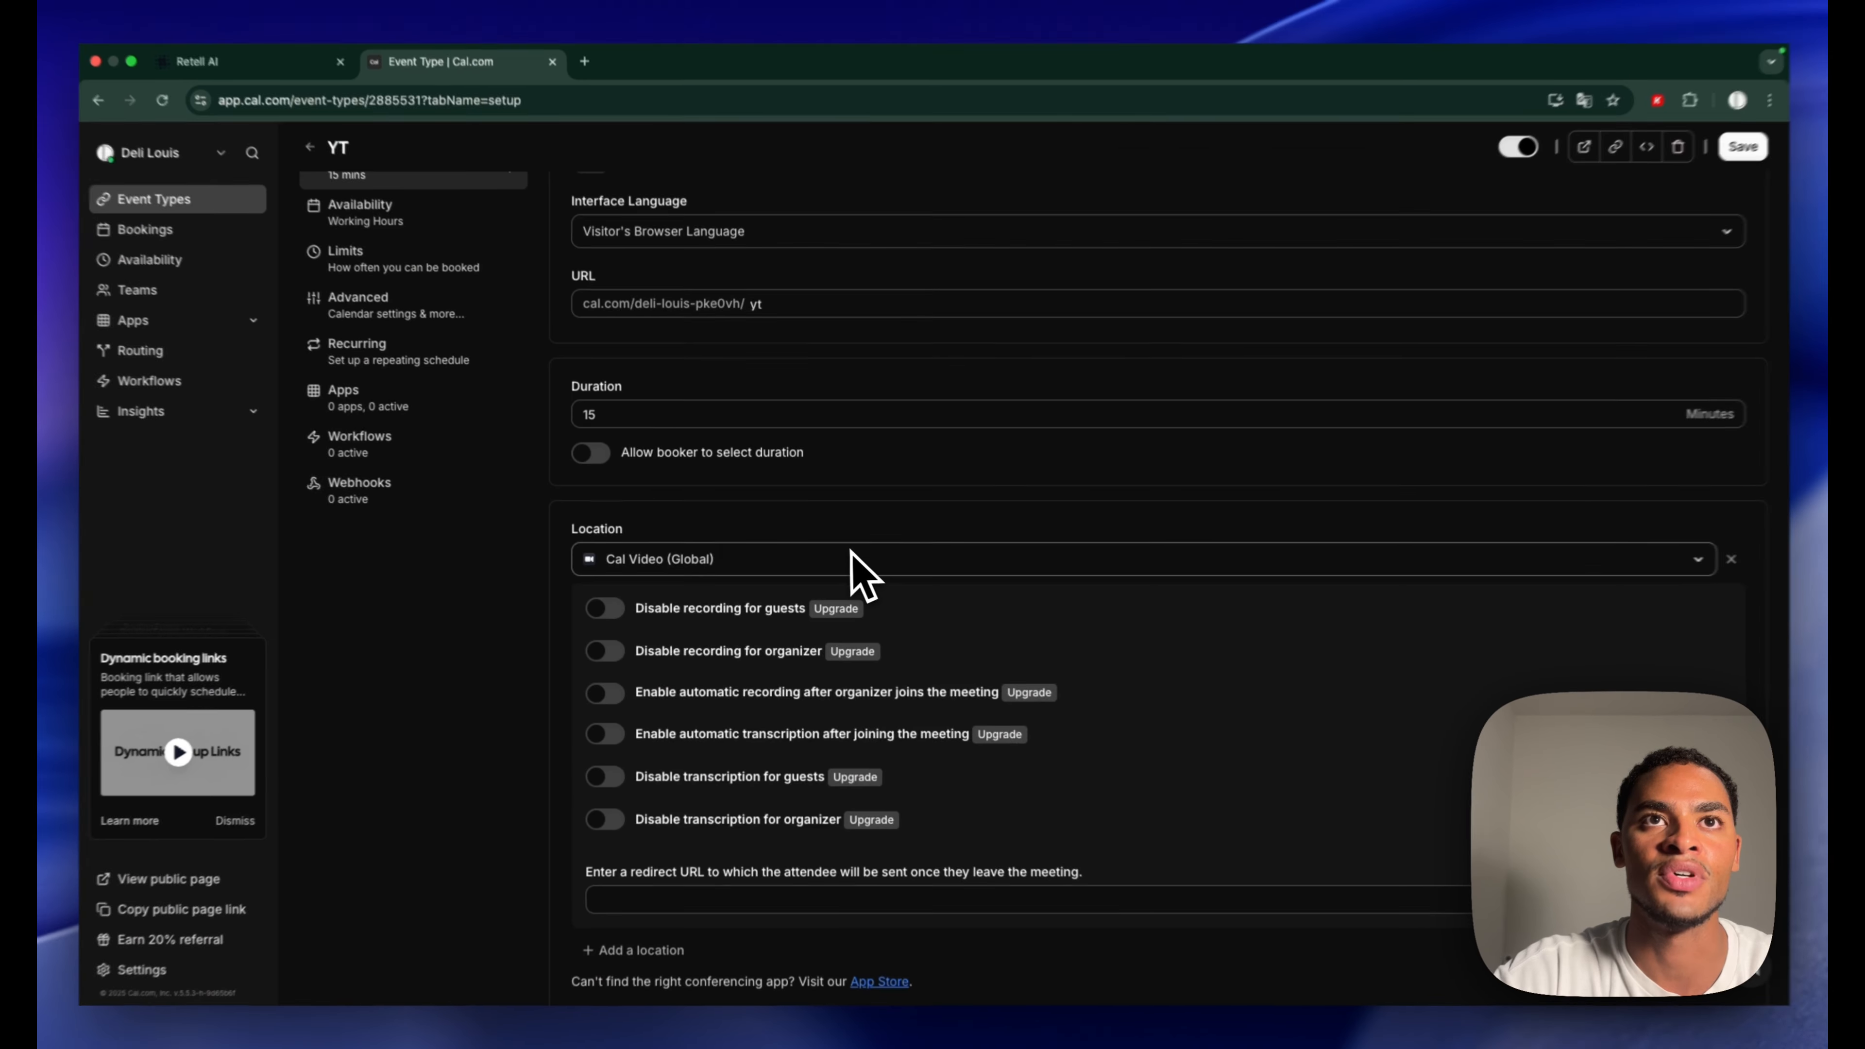
pyautogui.click(851, 559)
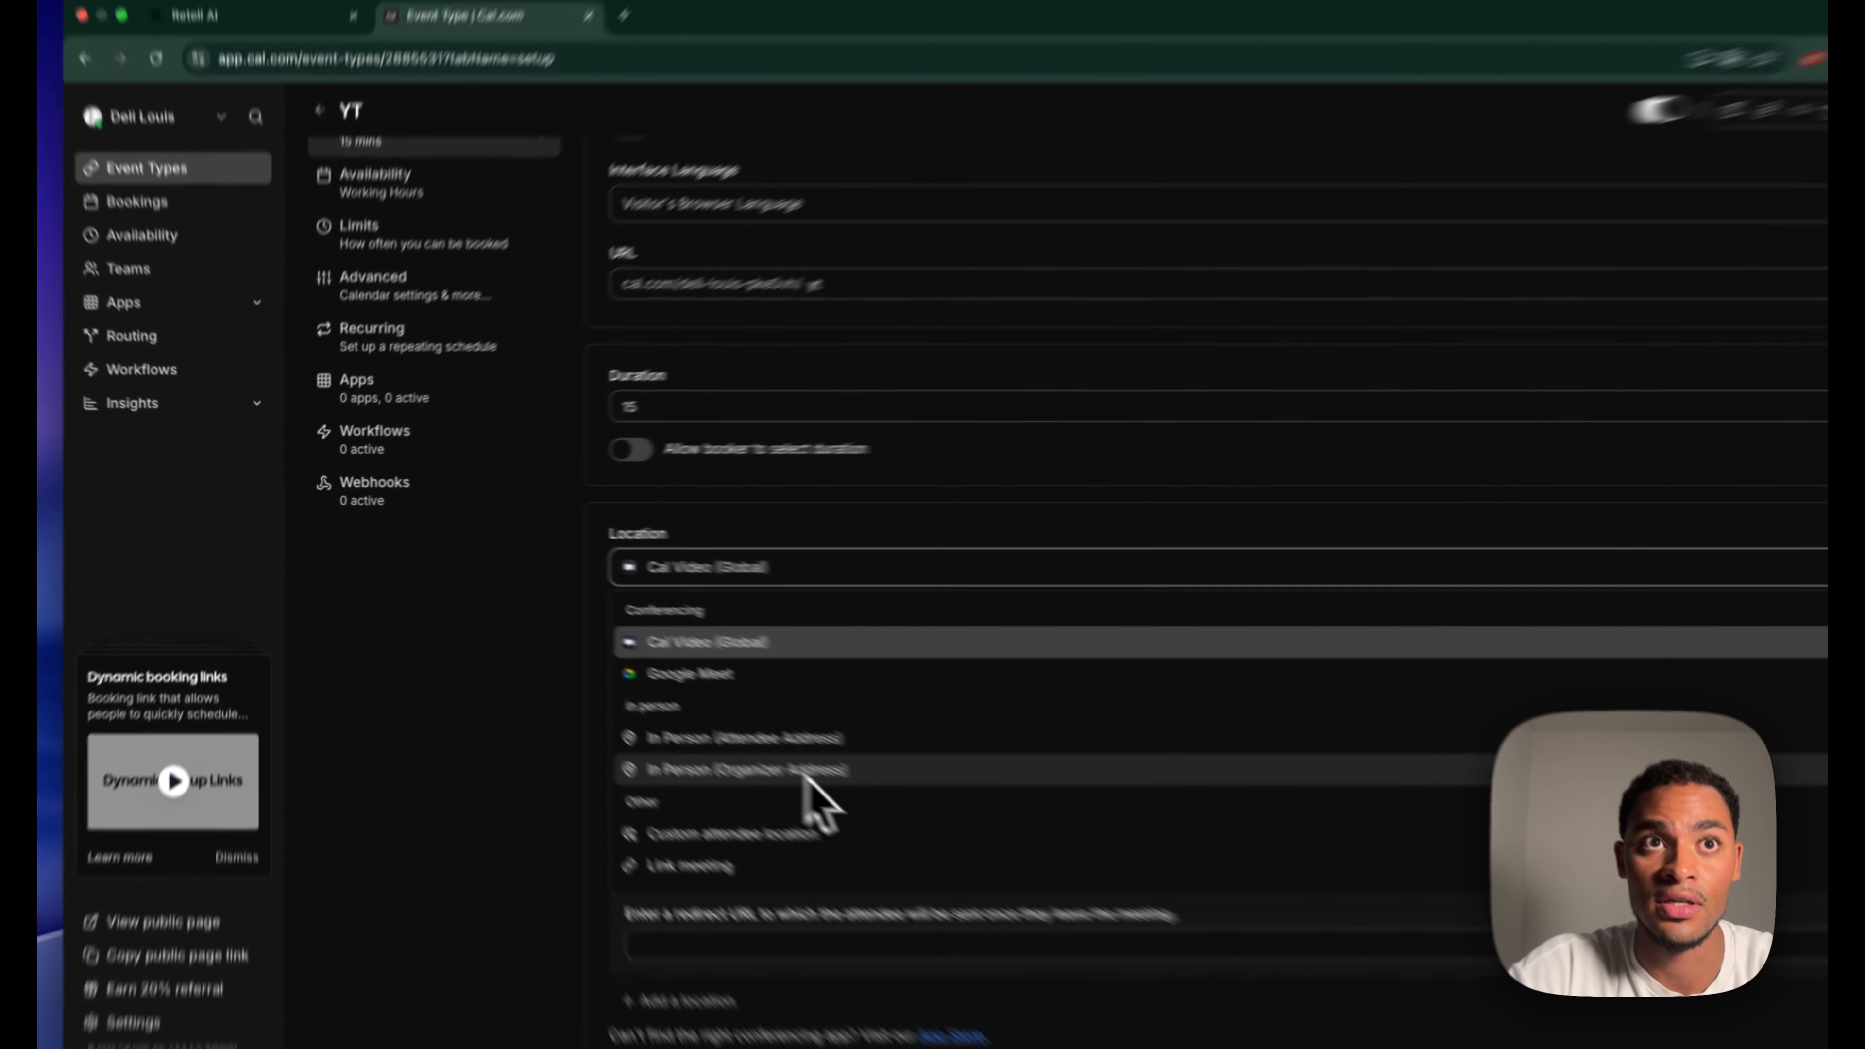
pyautogui.click(746, 746)
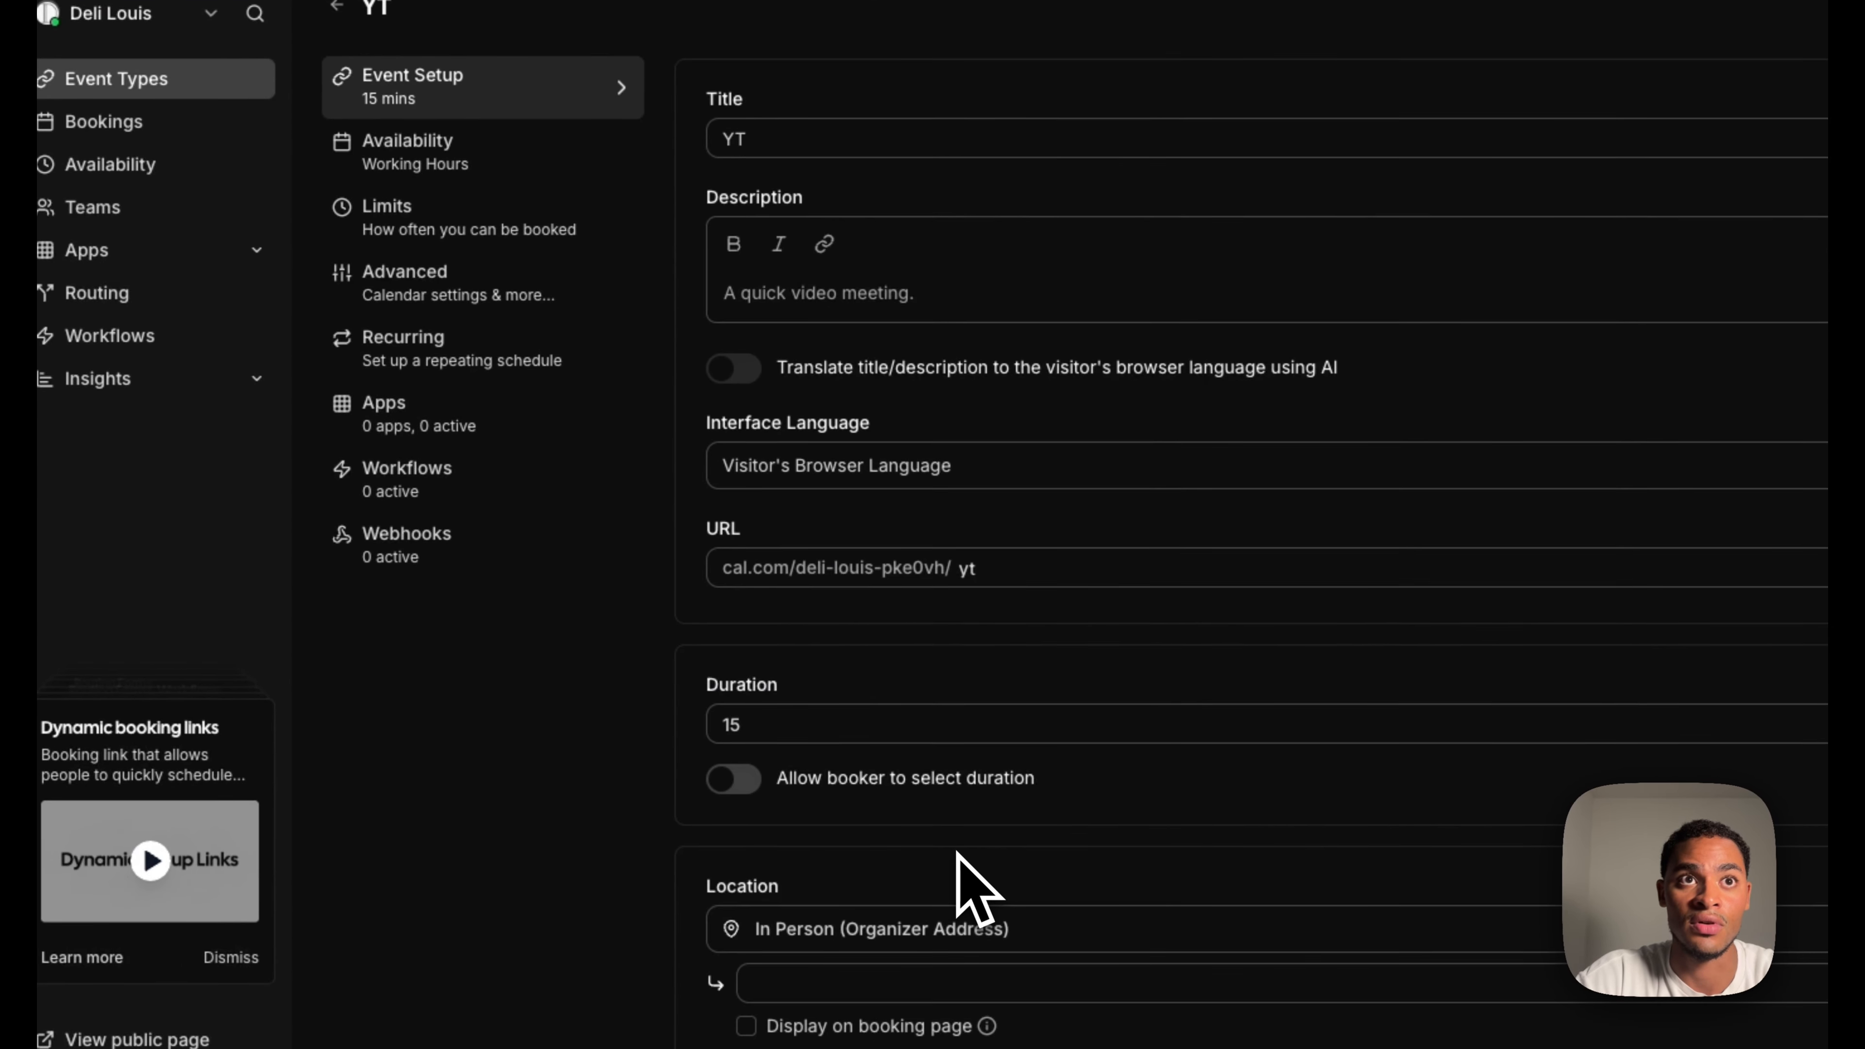
pyautogui.scroll(2, 1085, 796)
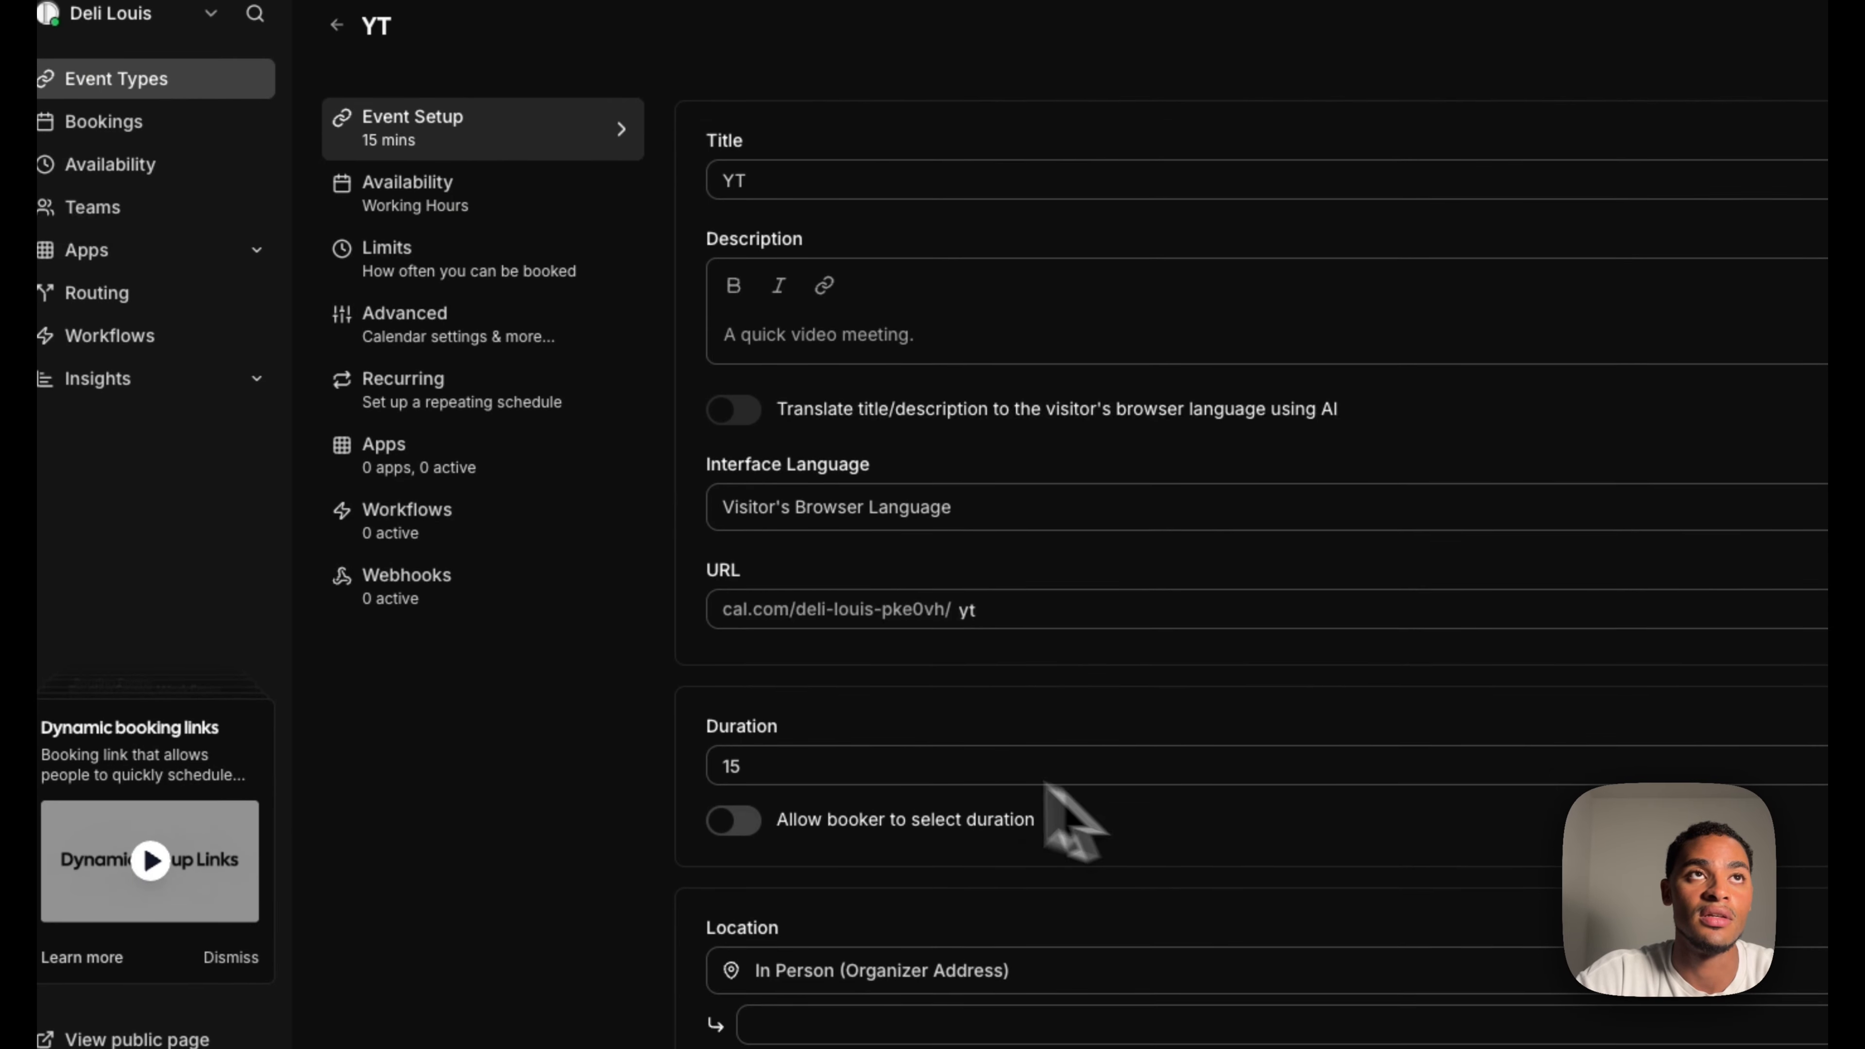
pyautogui.click(529, 227)
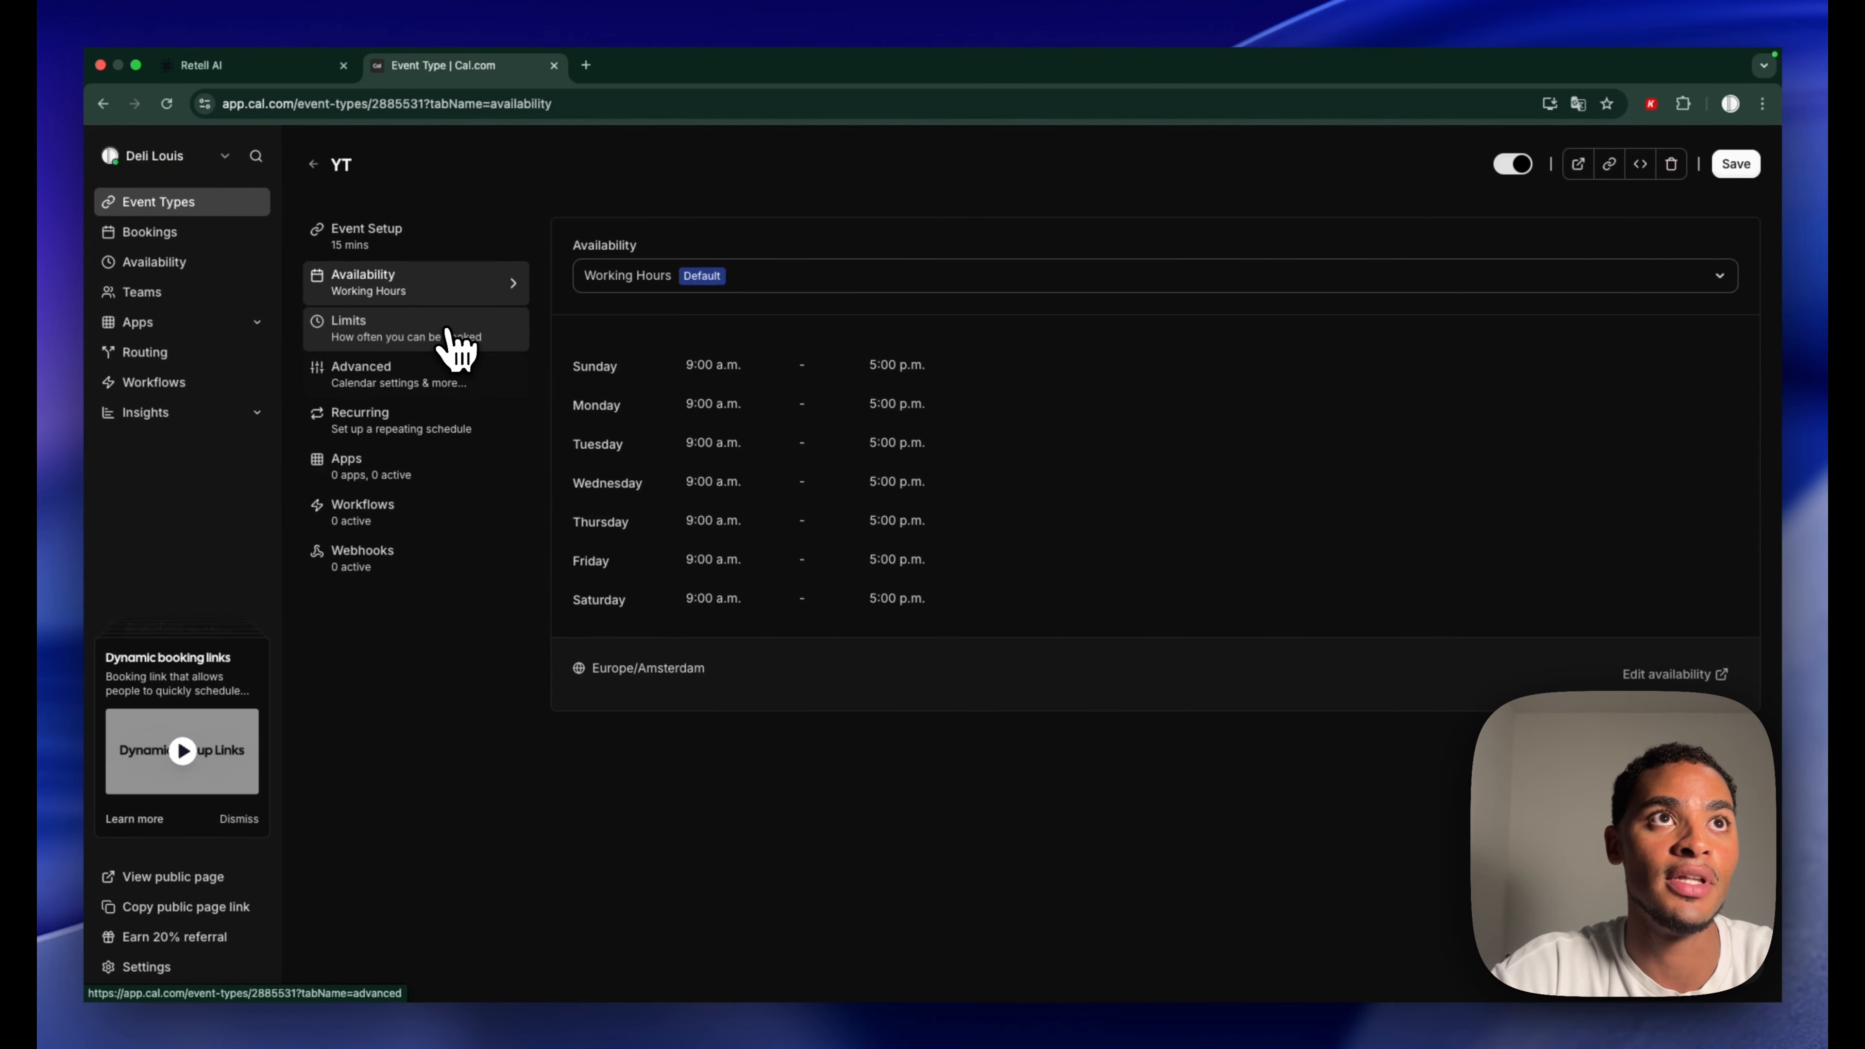
pyautogui.click(450, 367)
pyautogui.scroll(-10, 900, 791)
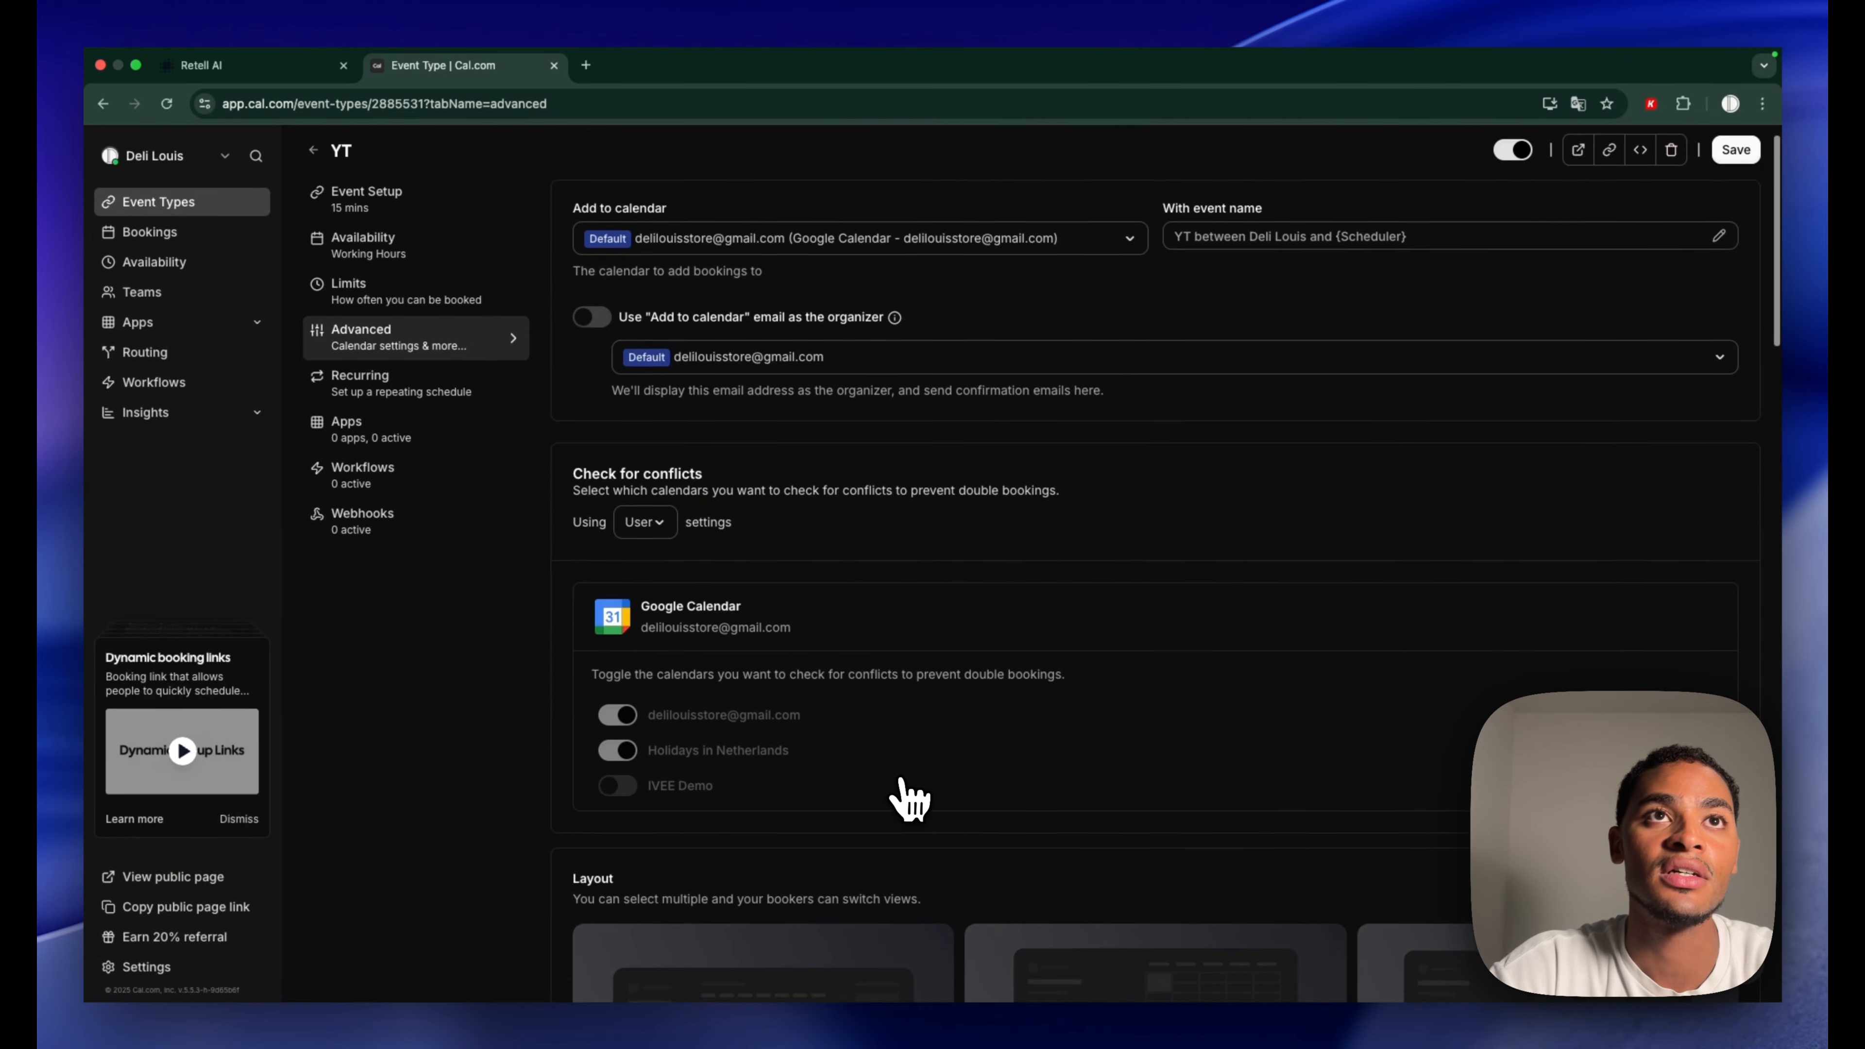
pyautogui.scroll(-10, 911, 800)
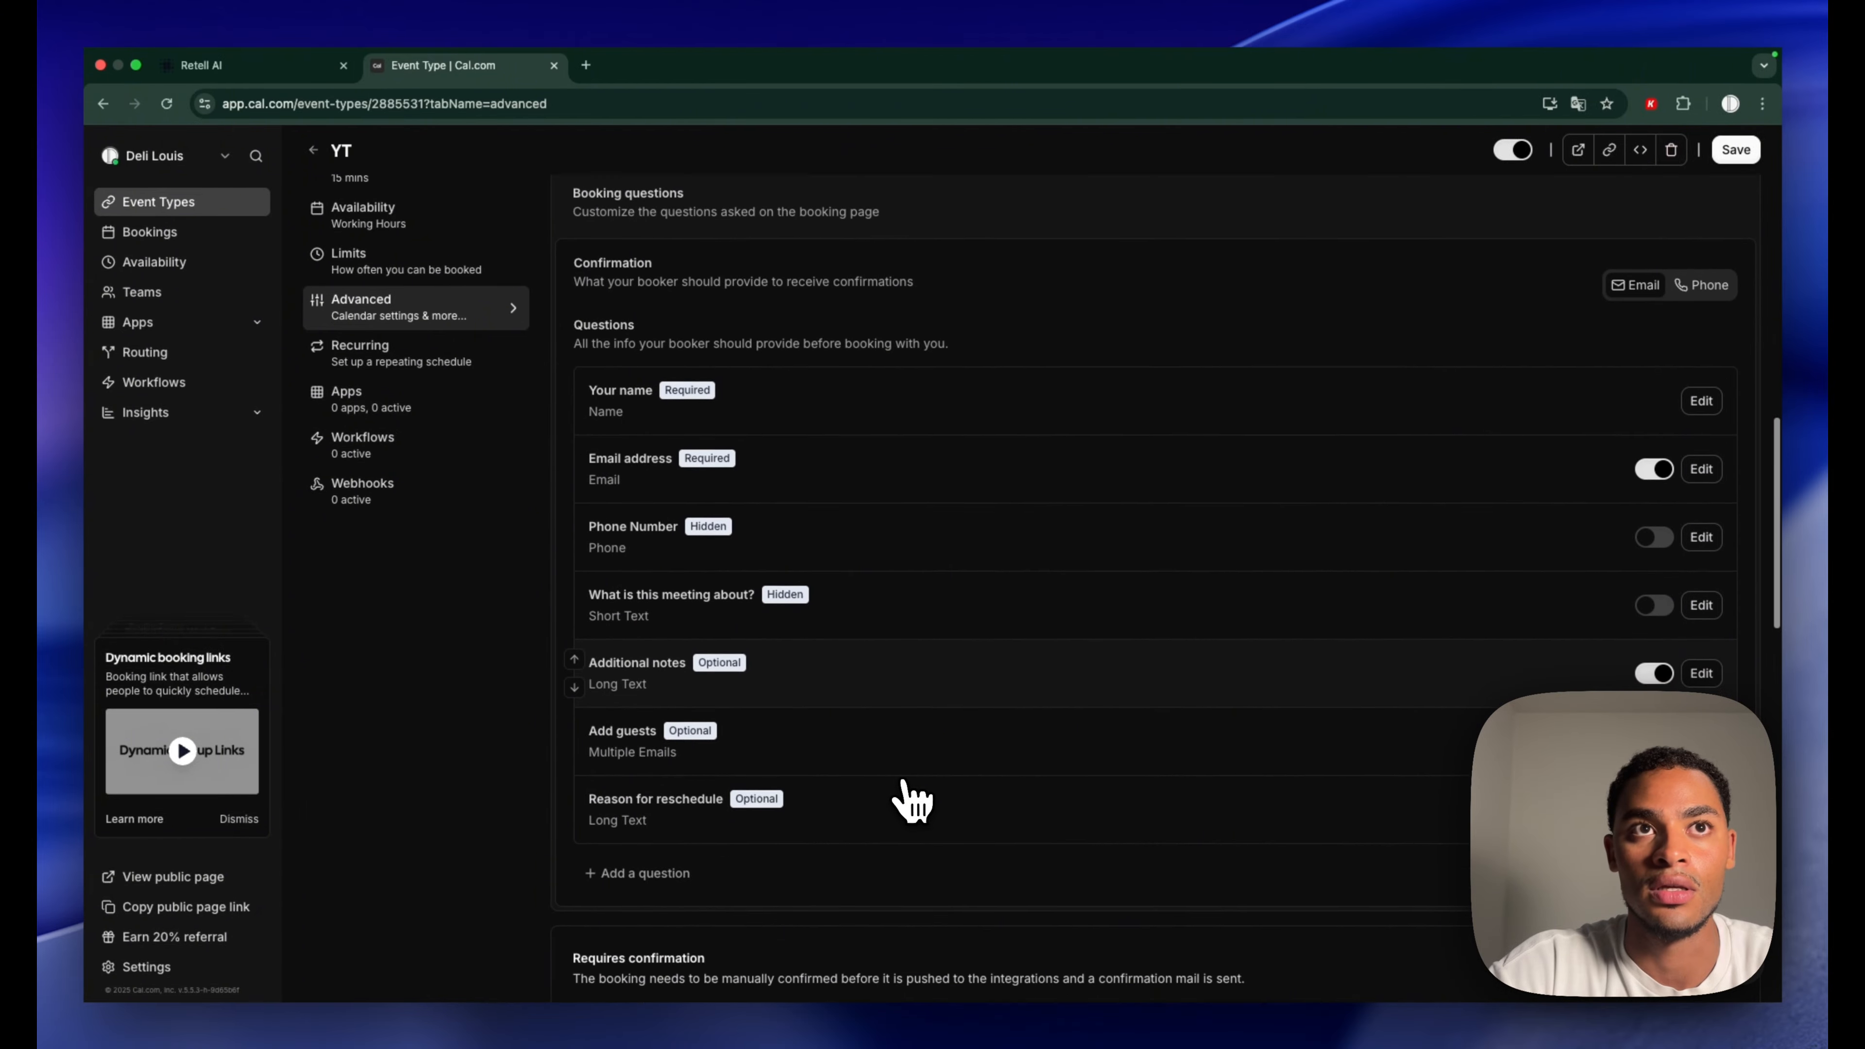
pyautogui.scroll(-5, 903, 794)
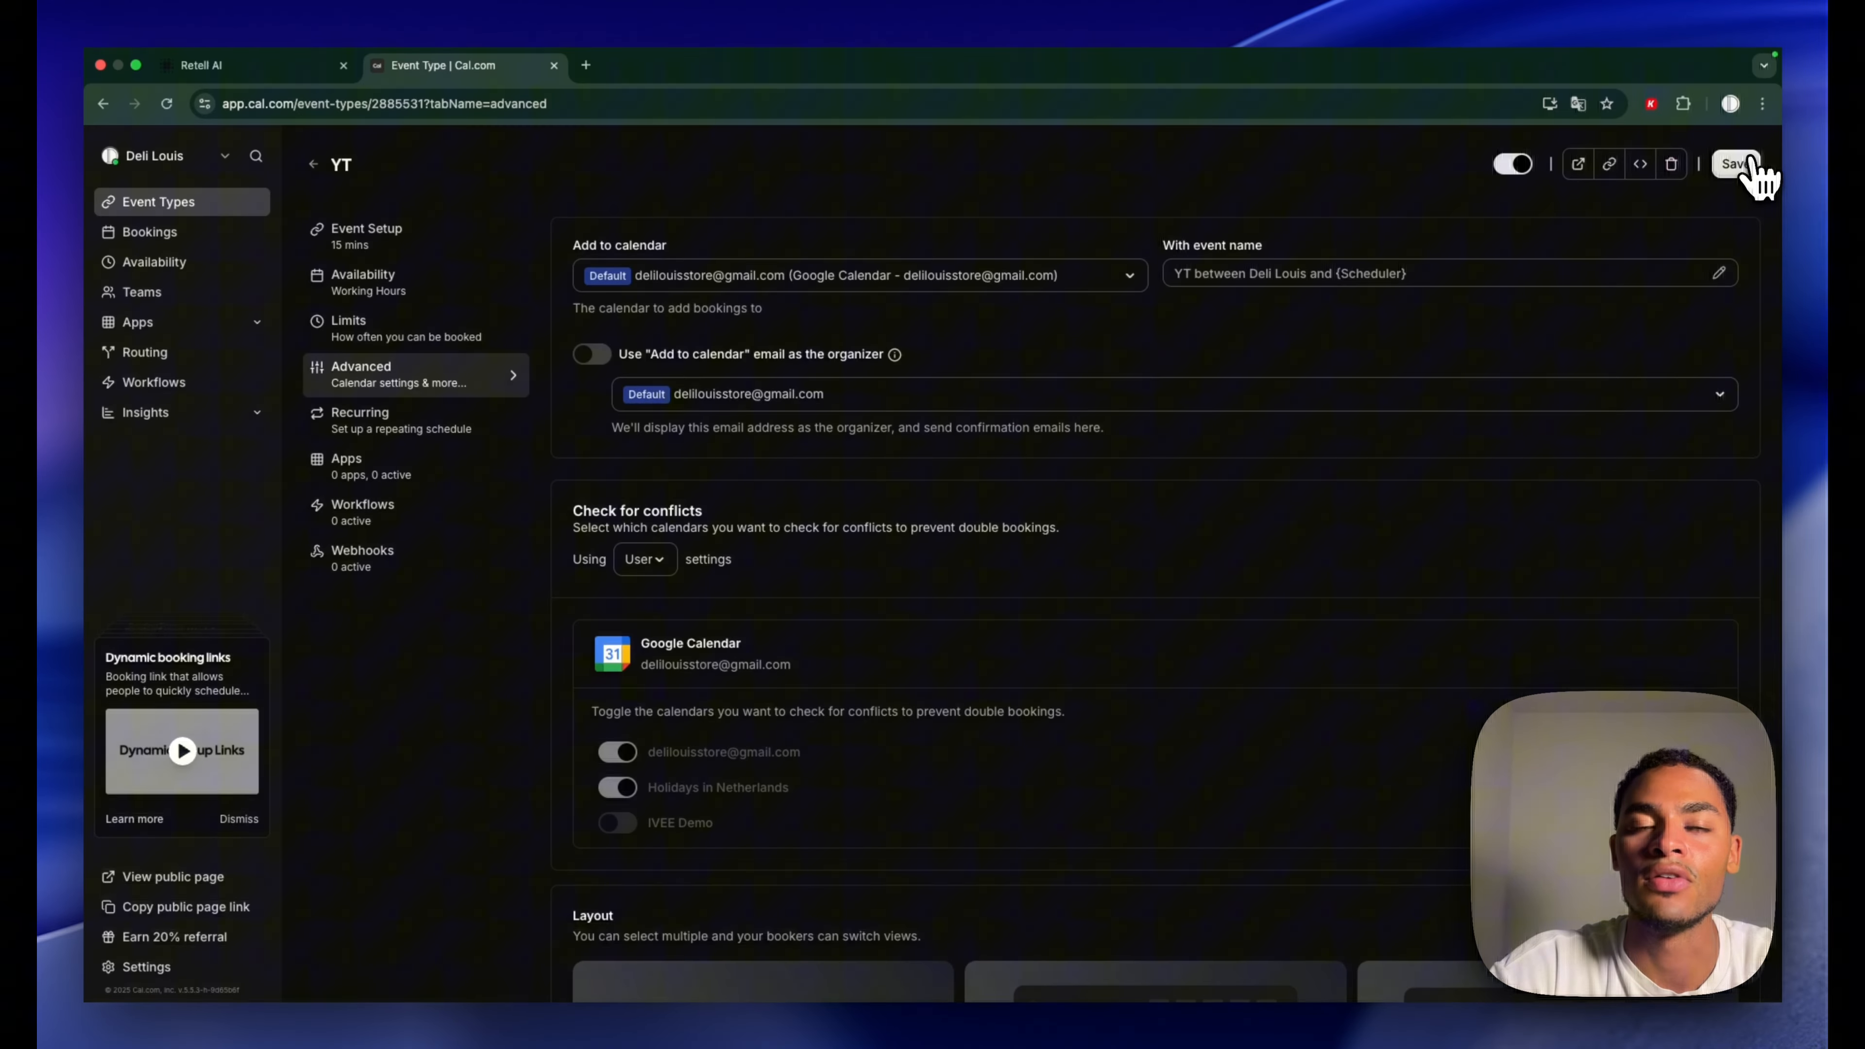
pyautogui.click(1748, 163)
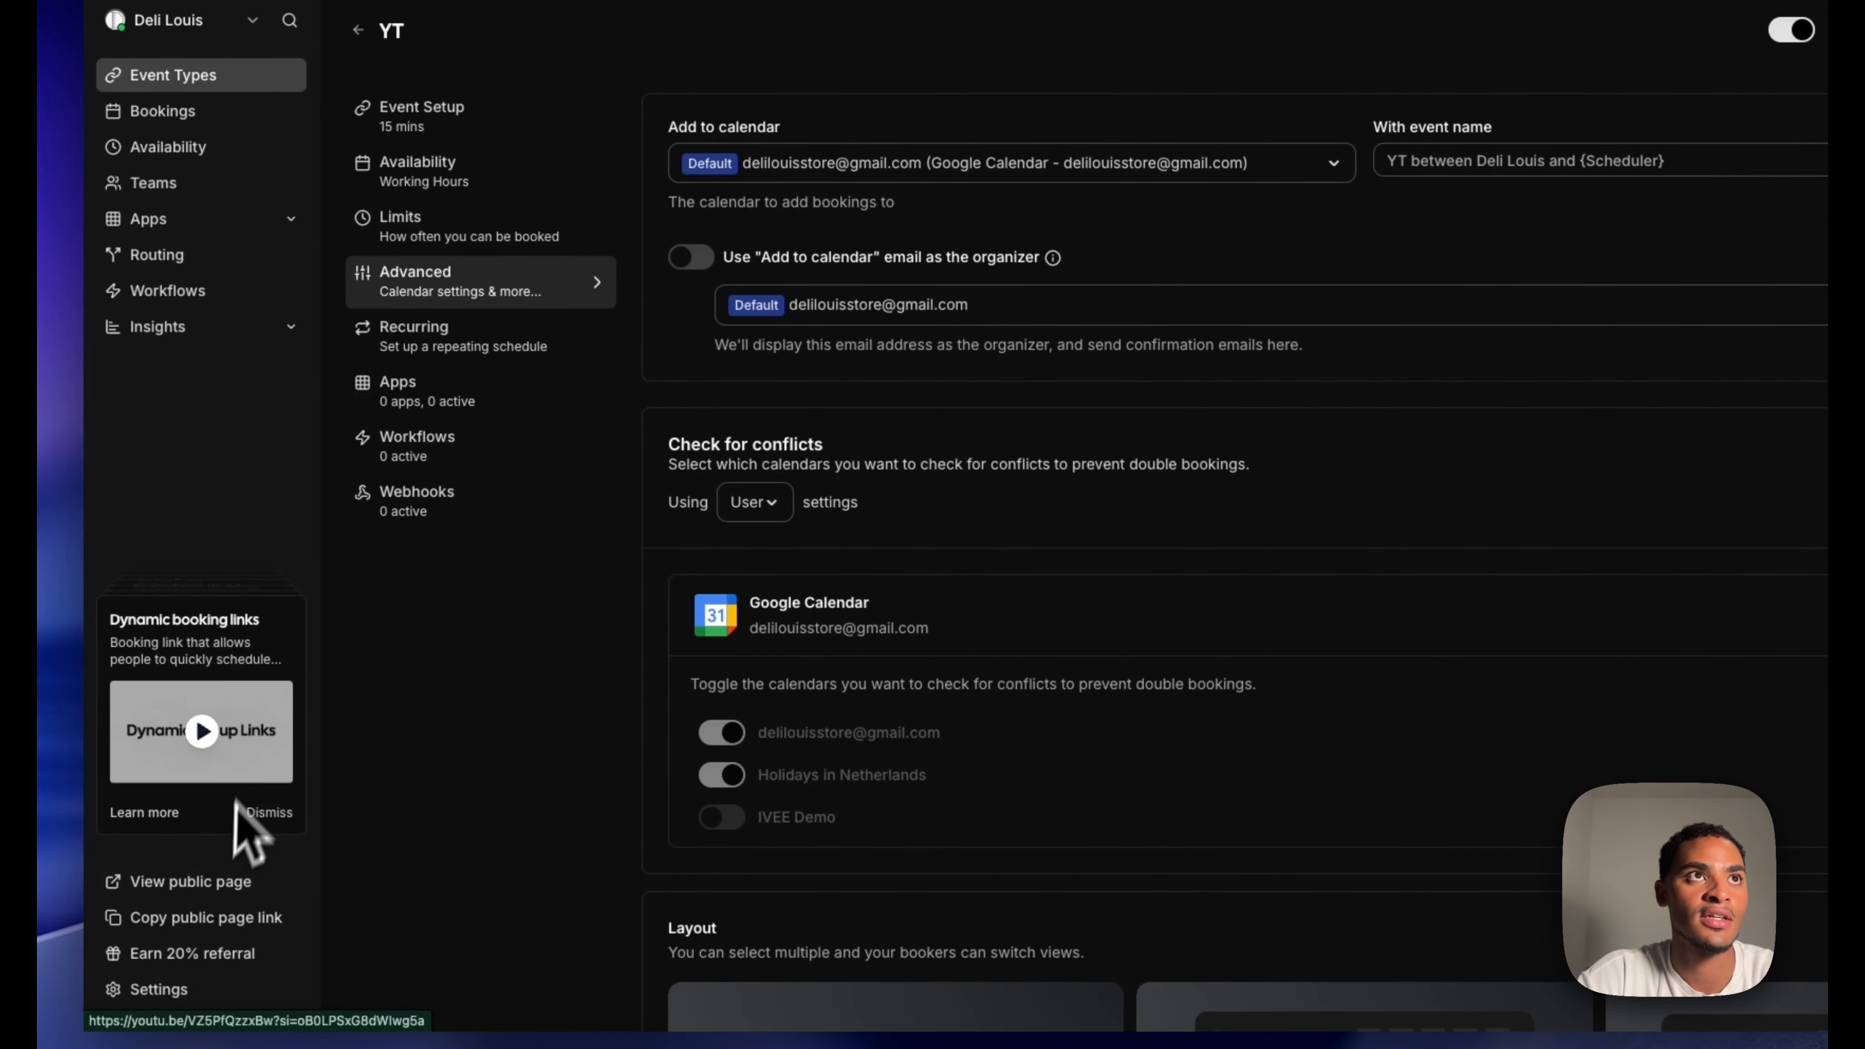
# Create a never-expiring Cal.com API key named YT and copy it
pyautogui.click(176, 990)
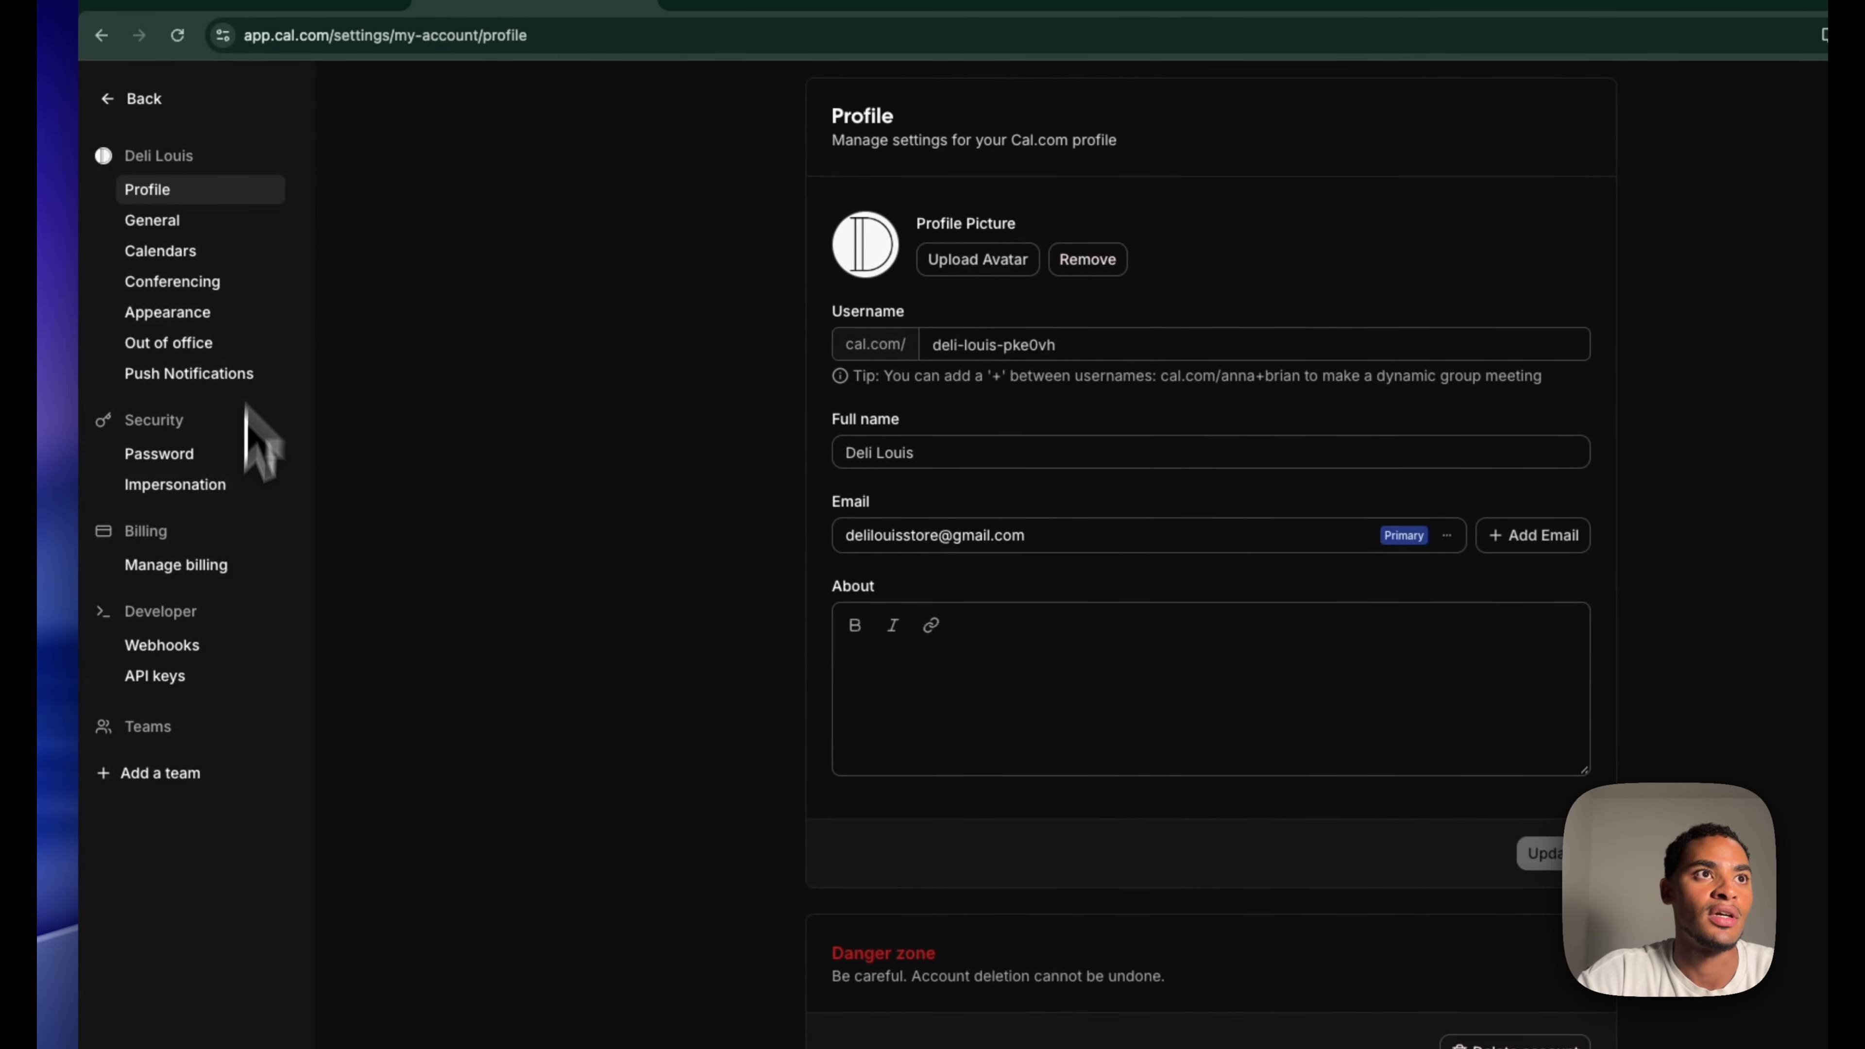
pyautogui.click(189, 676)
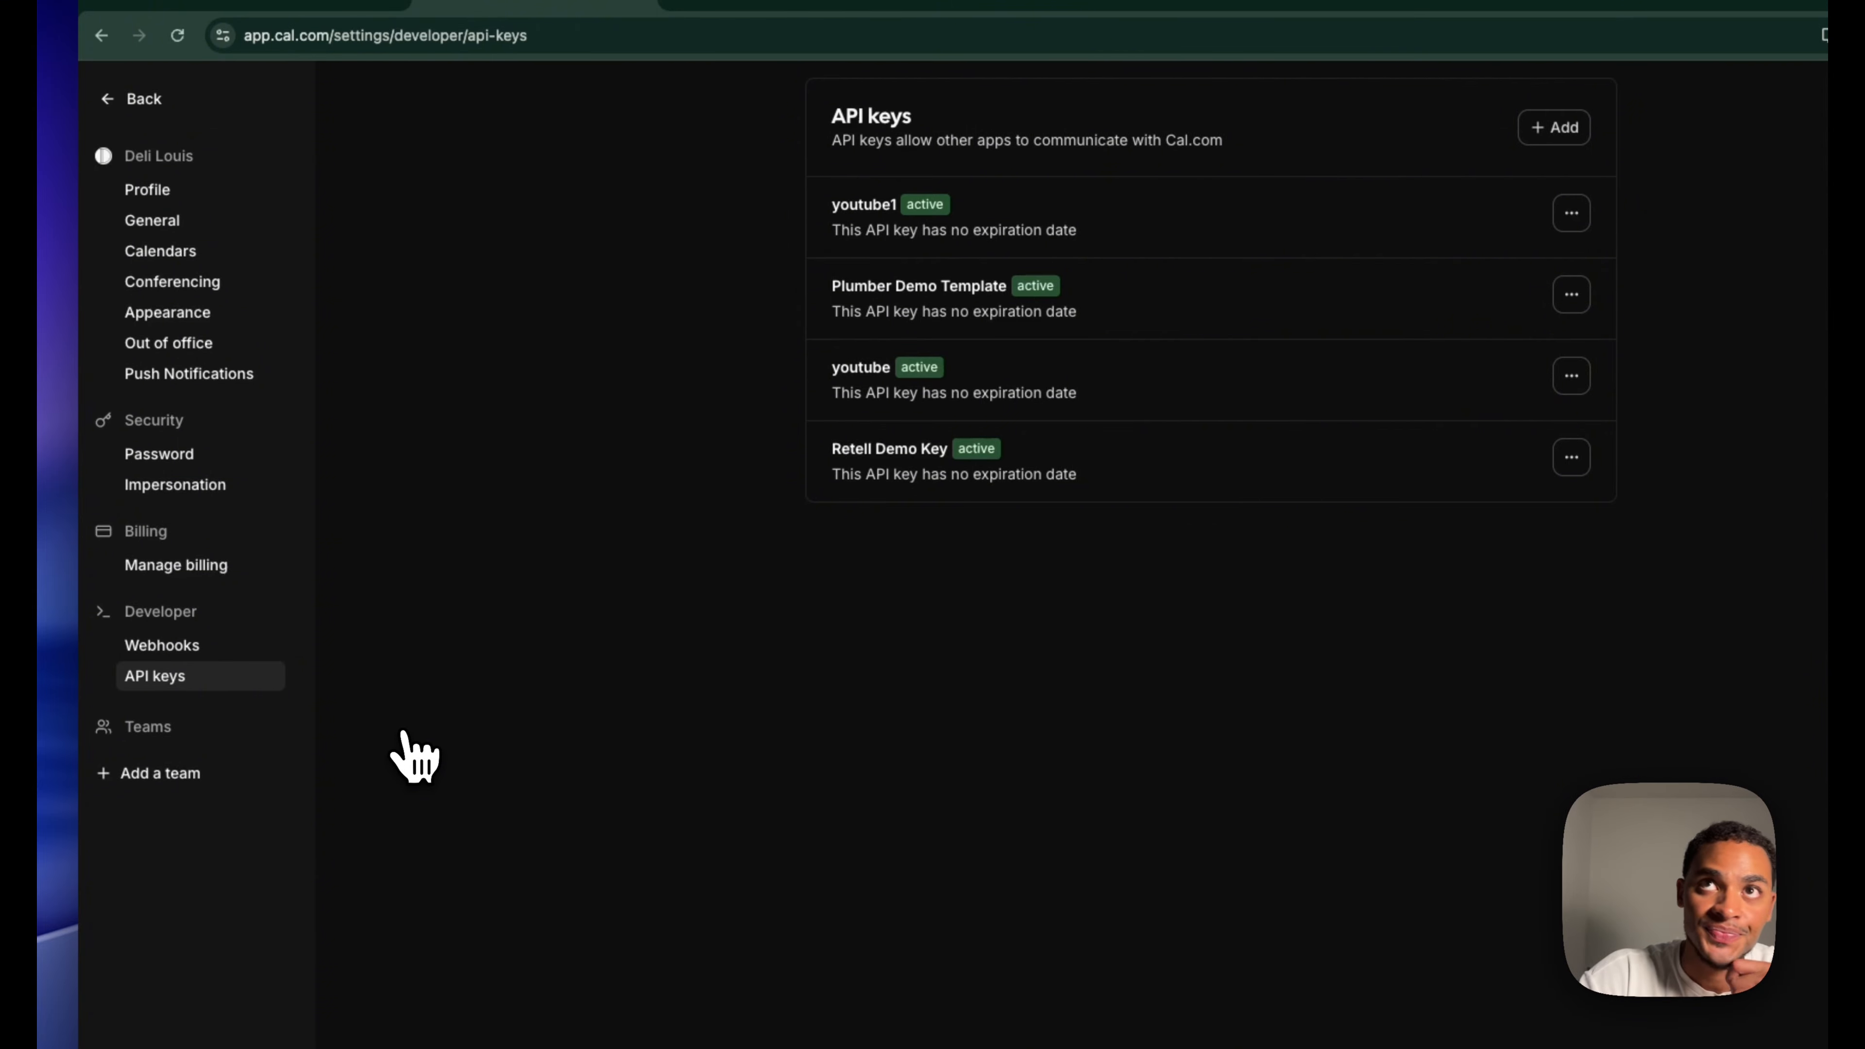
pyautogui.click(1551, 132)
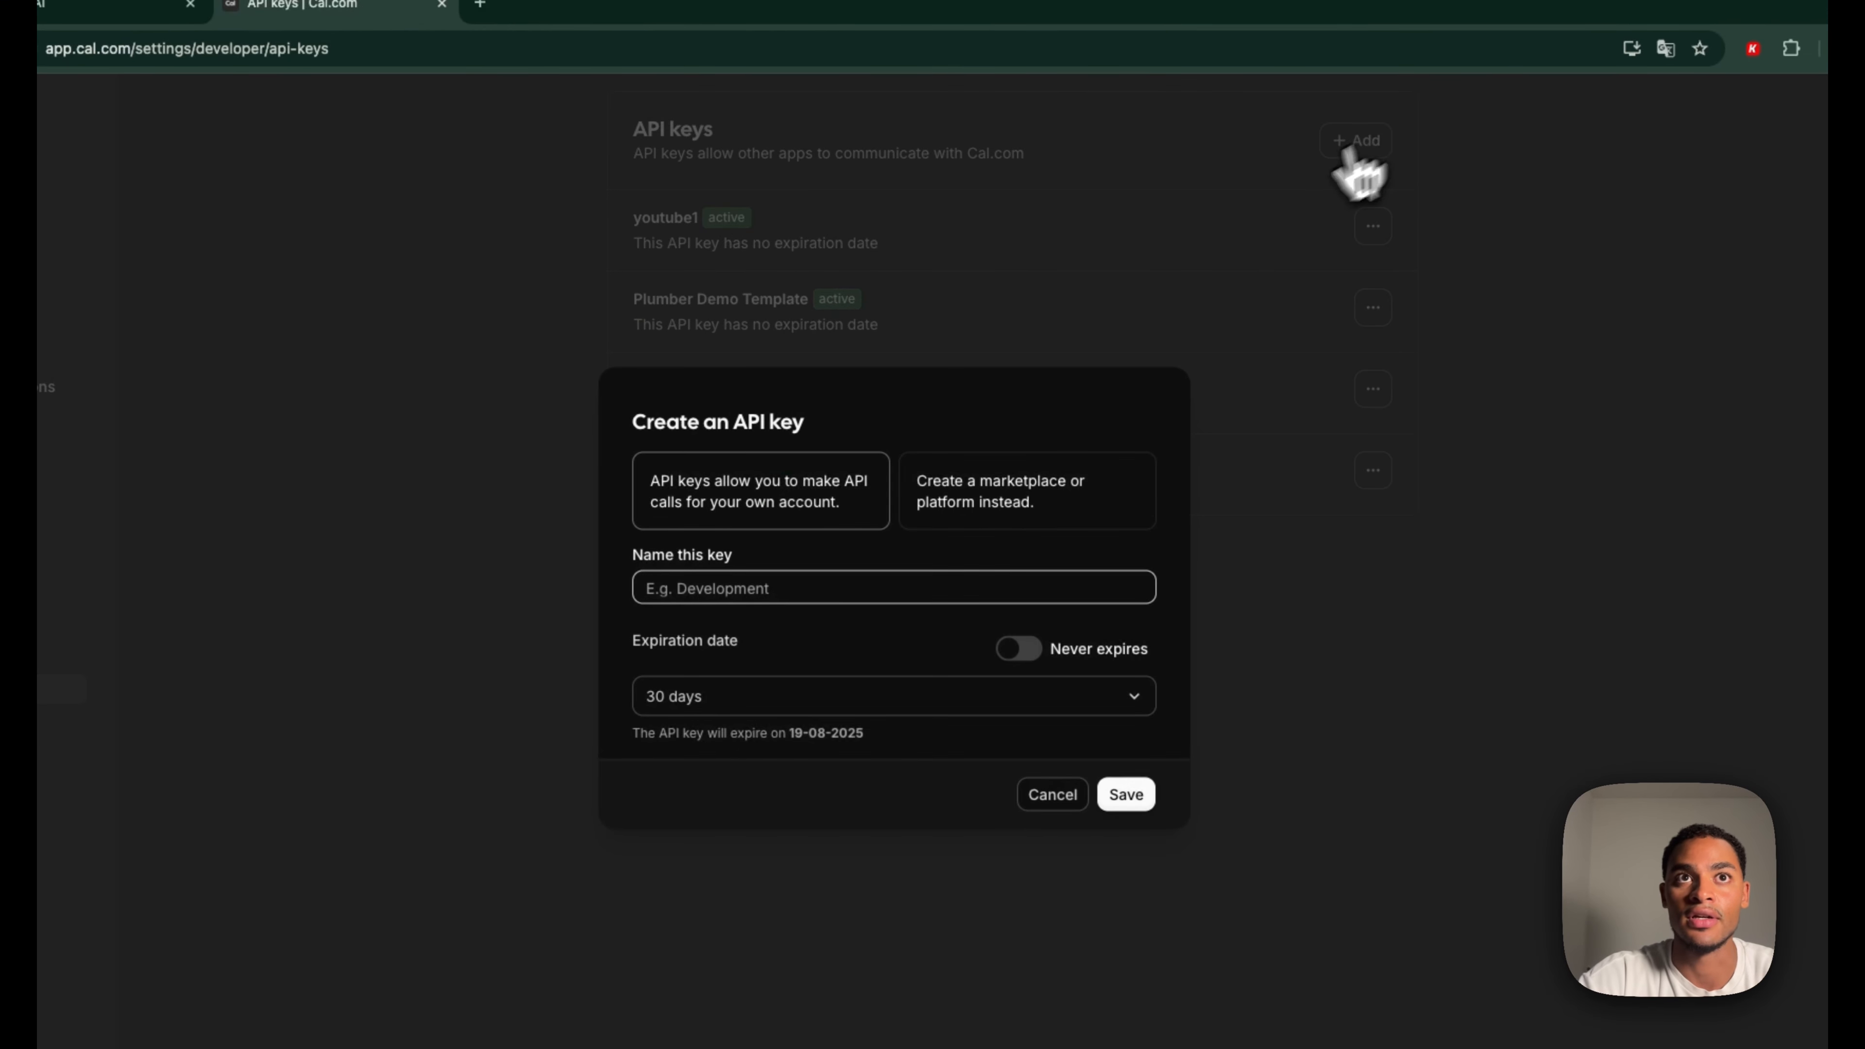
pyautogui.write('YT')
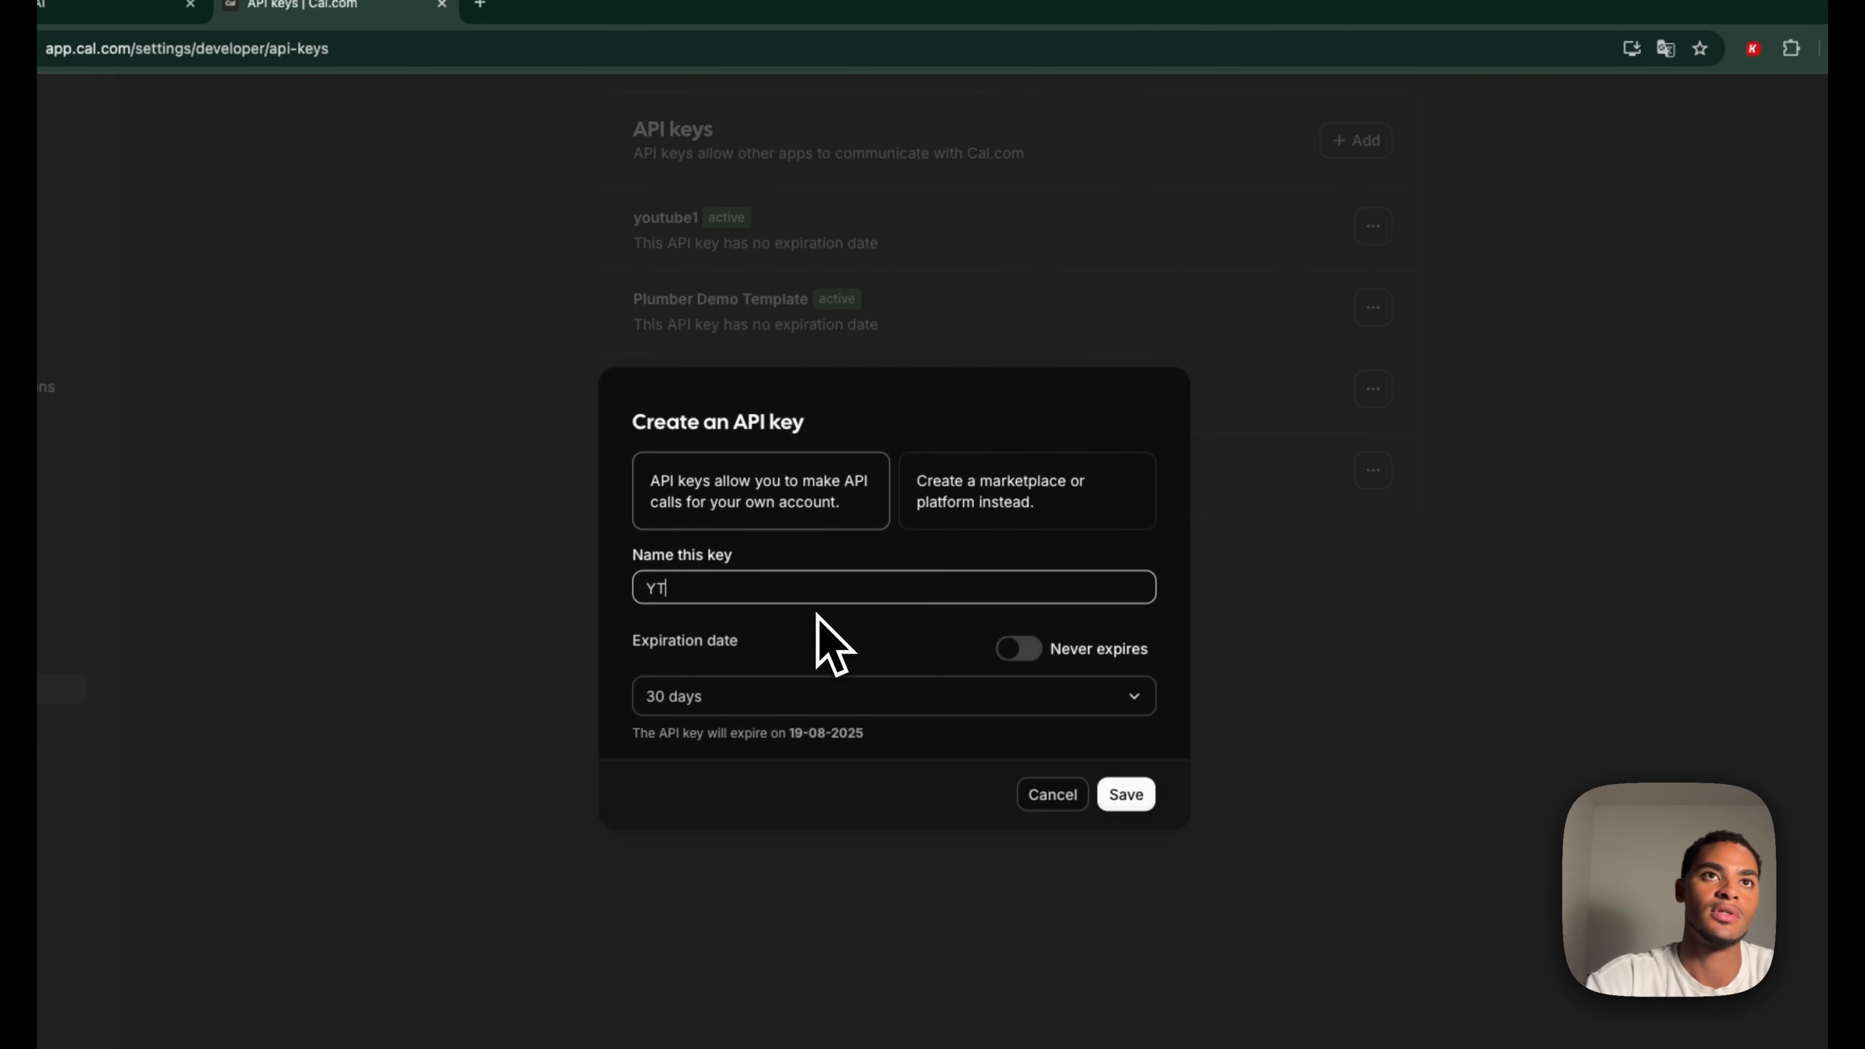
pyautogui.click(1021, 650)
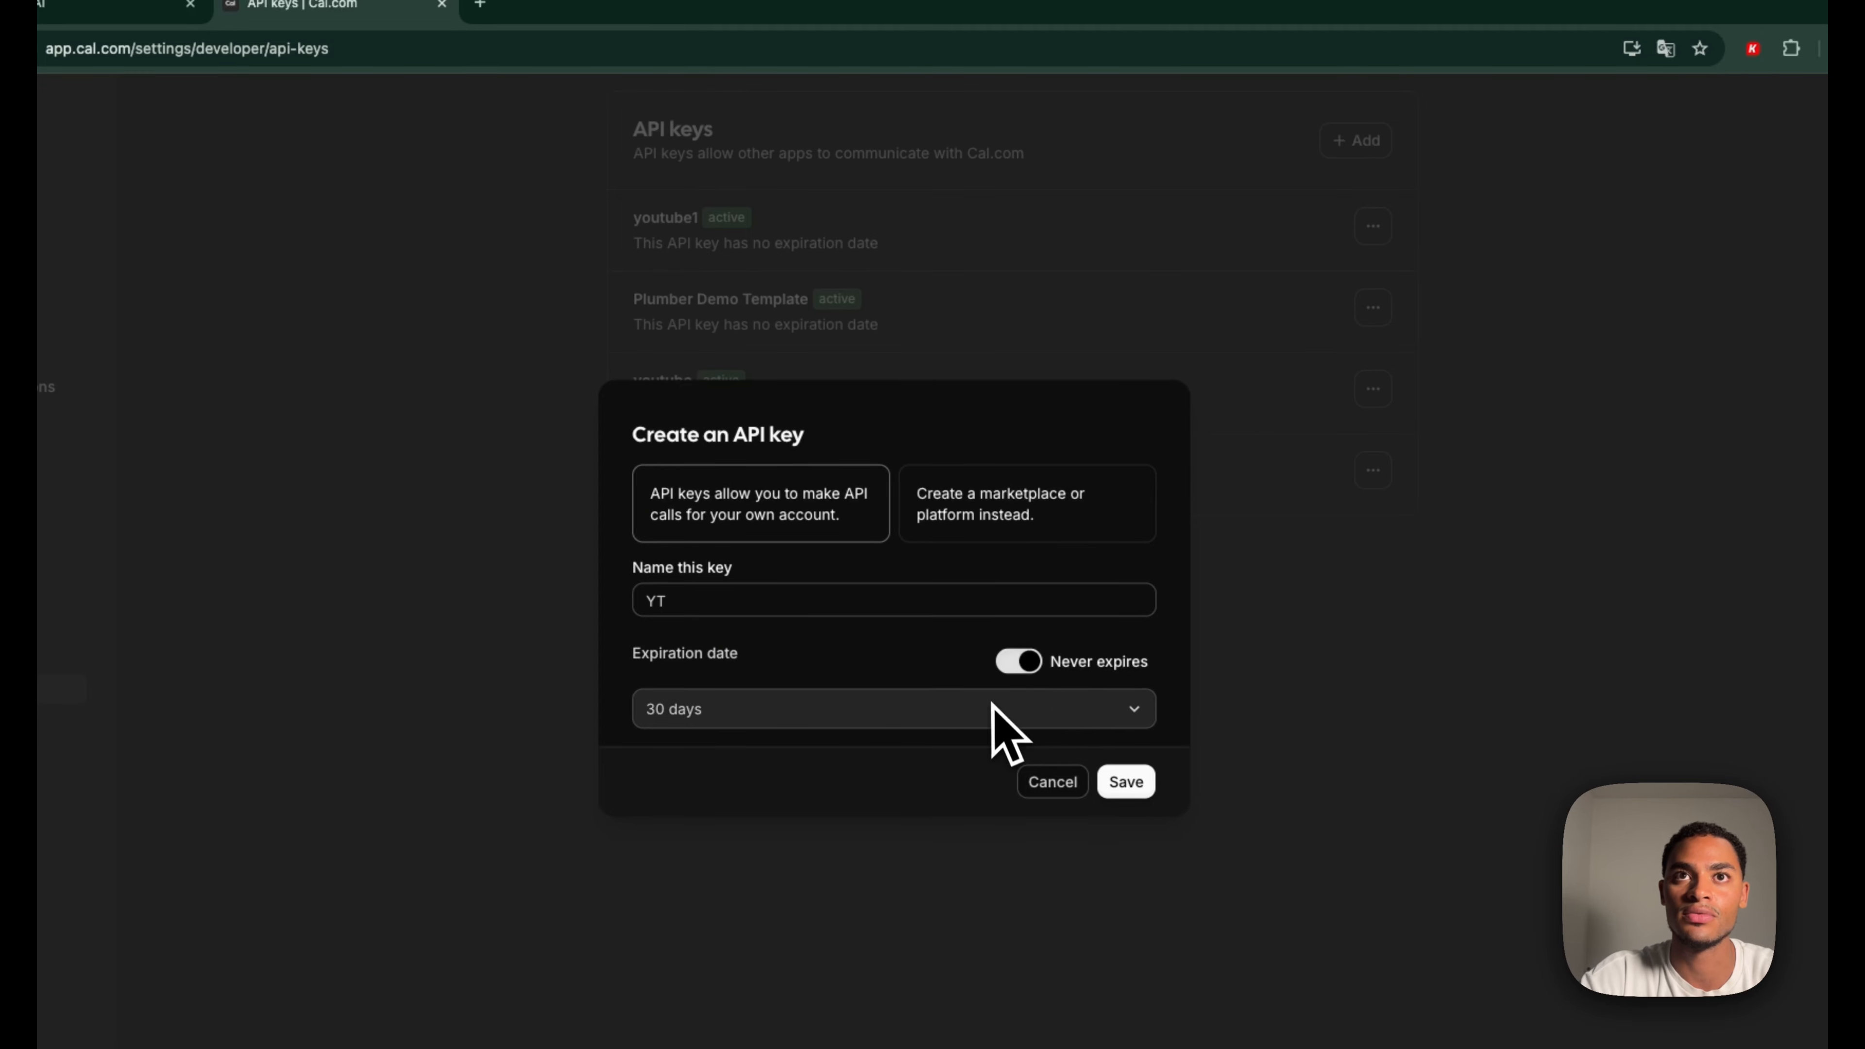
pyautogui.click(1127, 782)
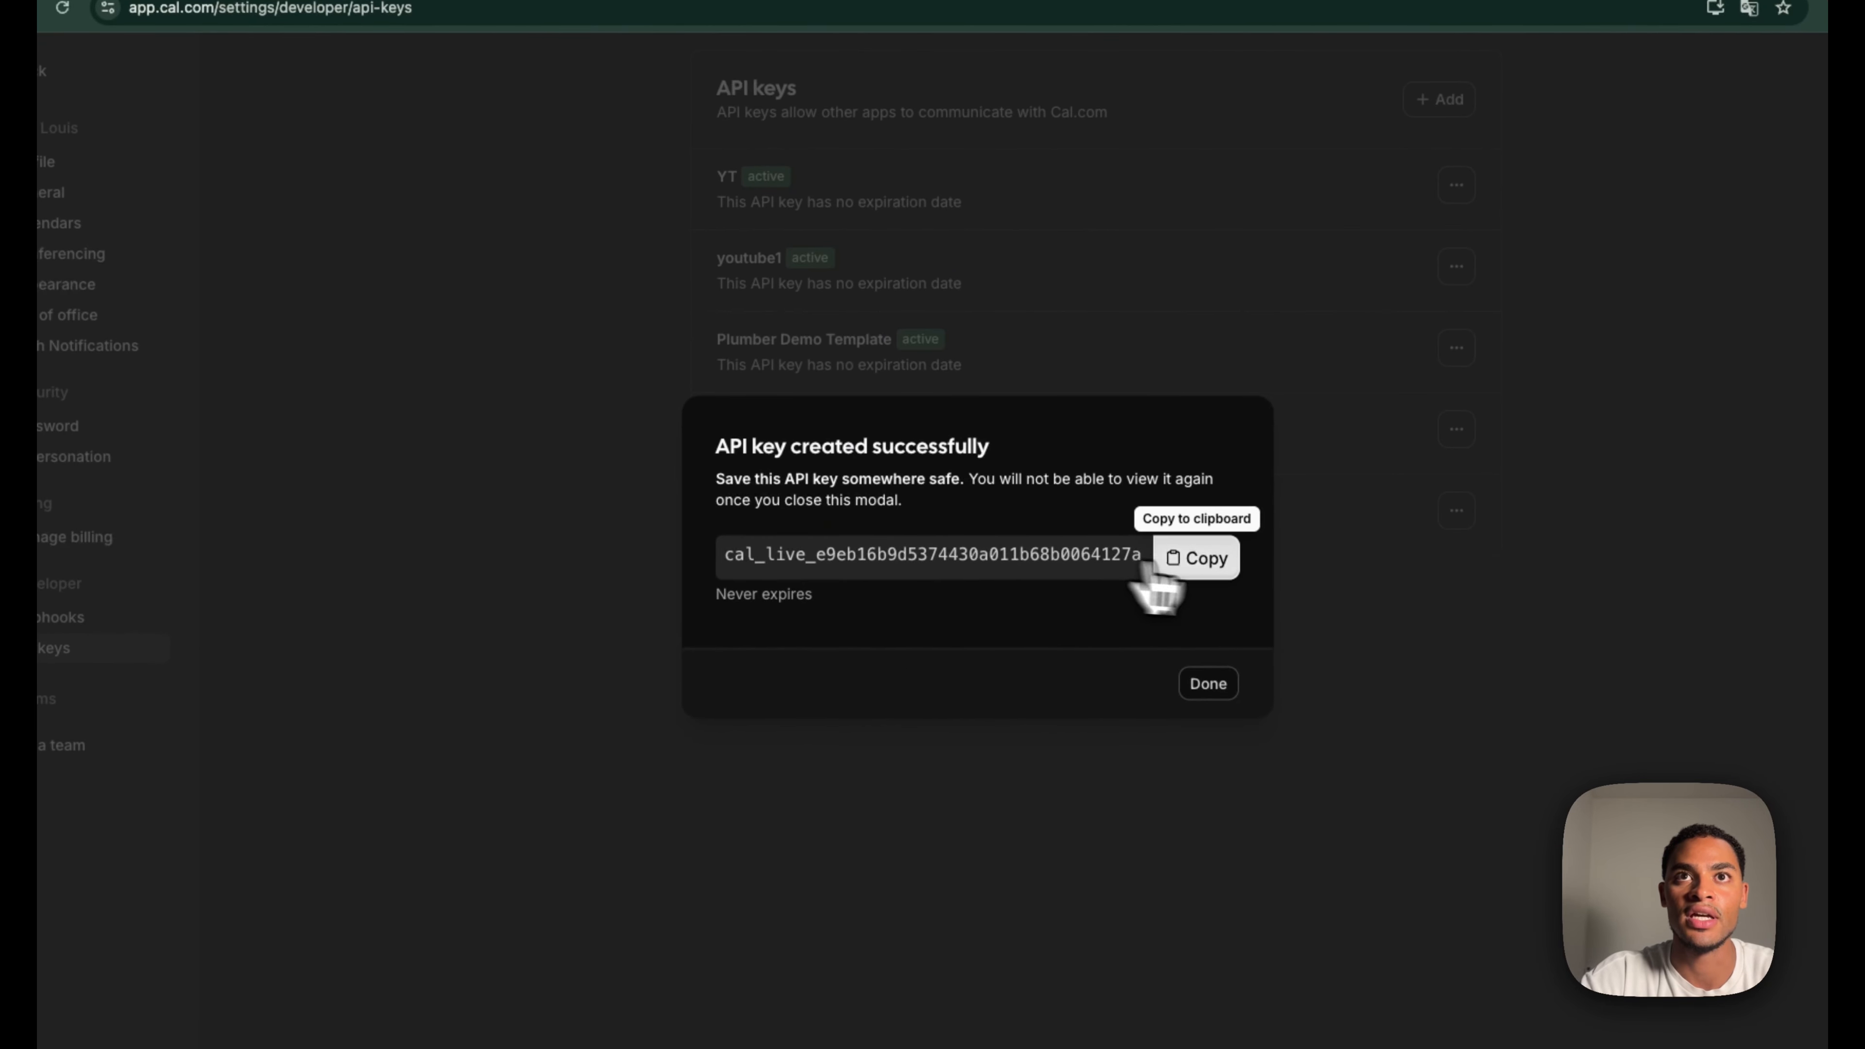
pyautogui.click(1211, 572)
pyautogui.click(242, 46)
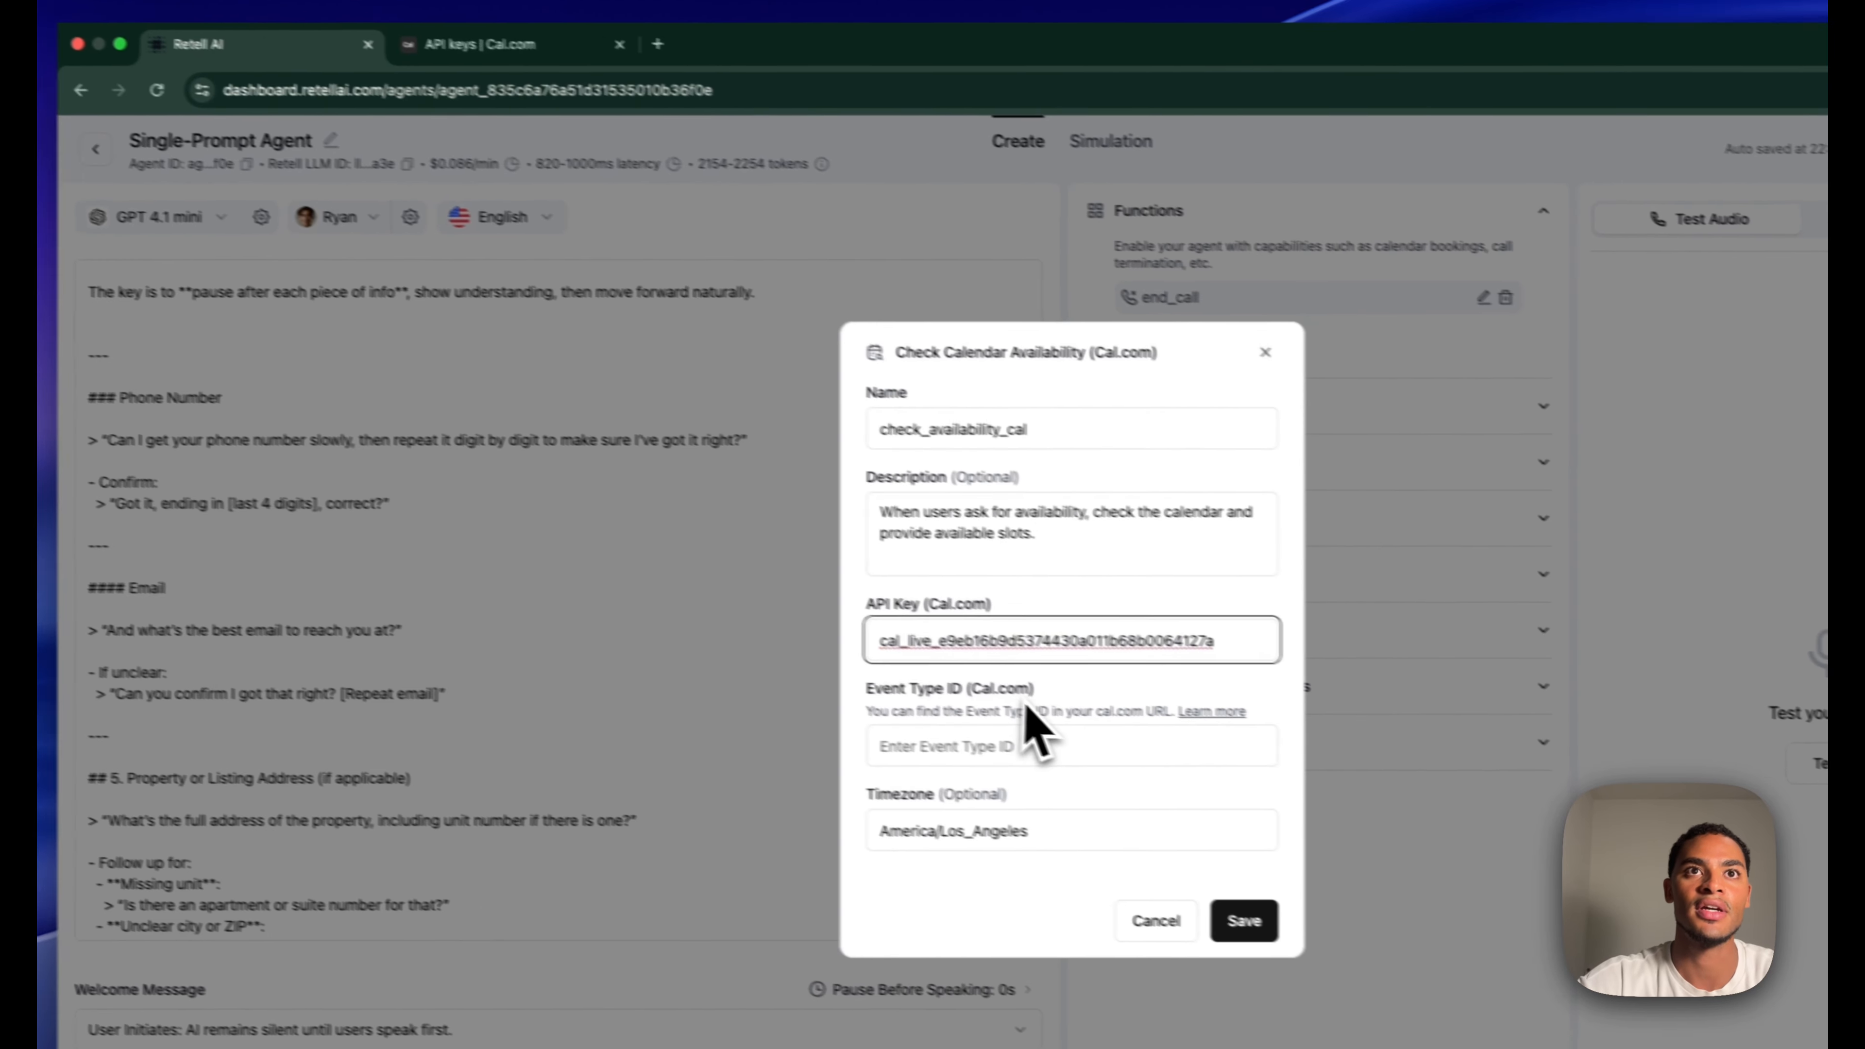
# Copy the YT event type ID 2885531 into the function's Event Type ID field
pyautogui.click(1103, 685)
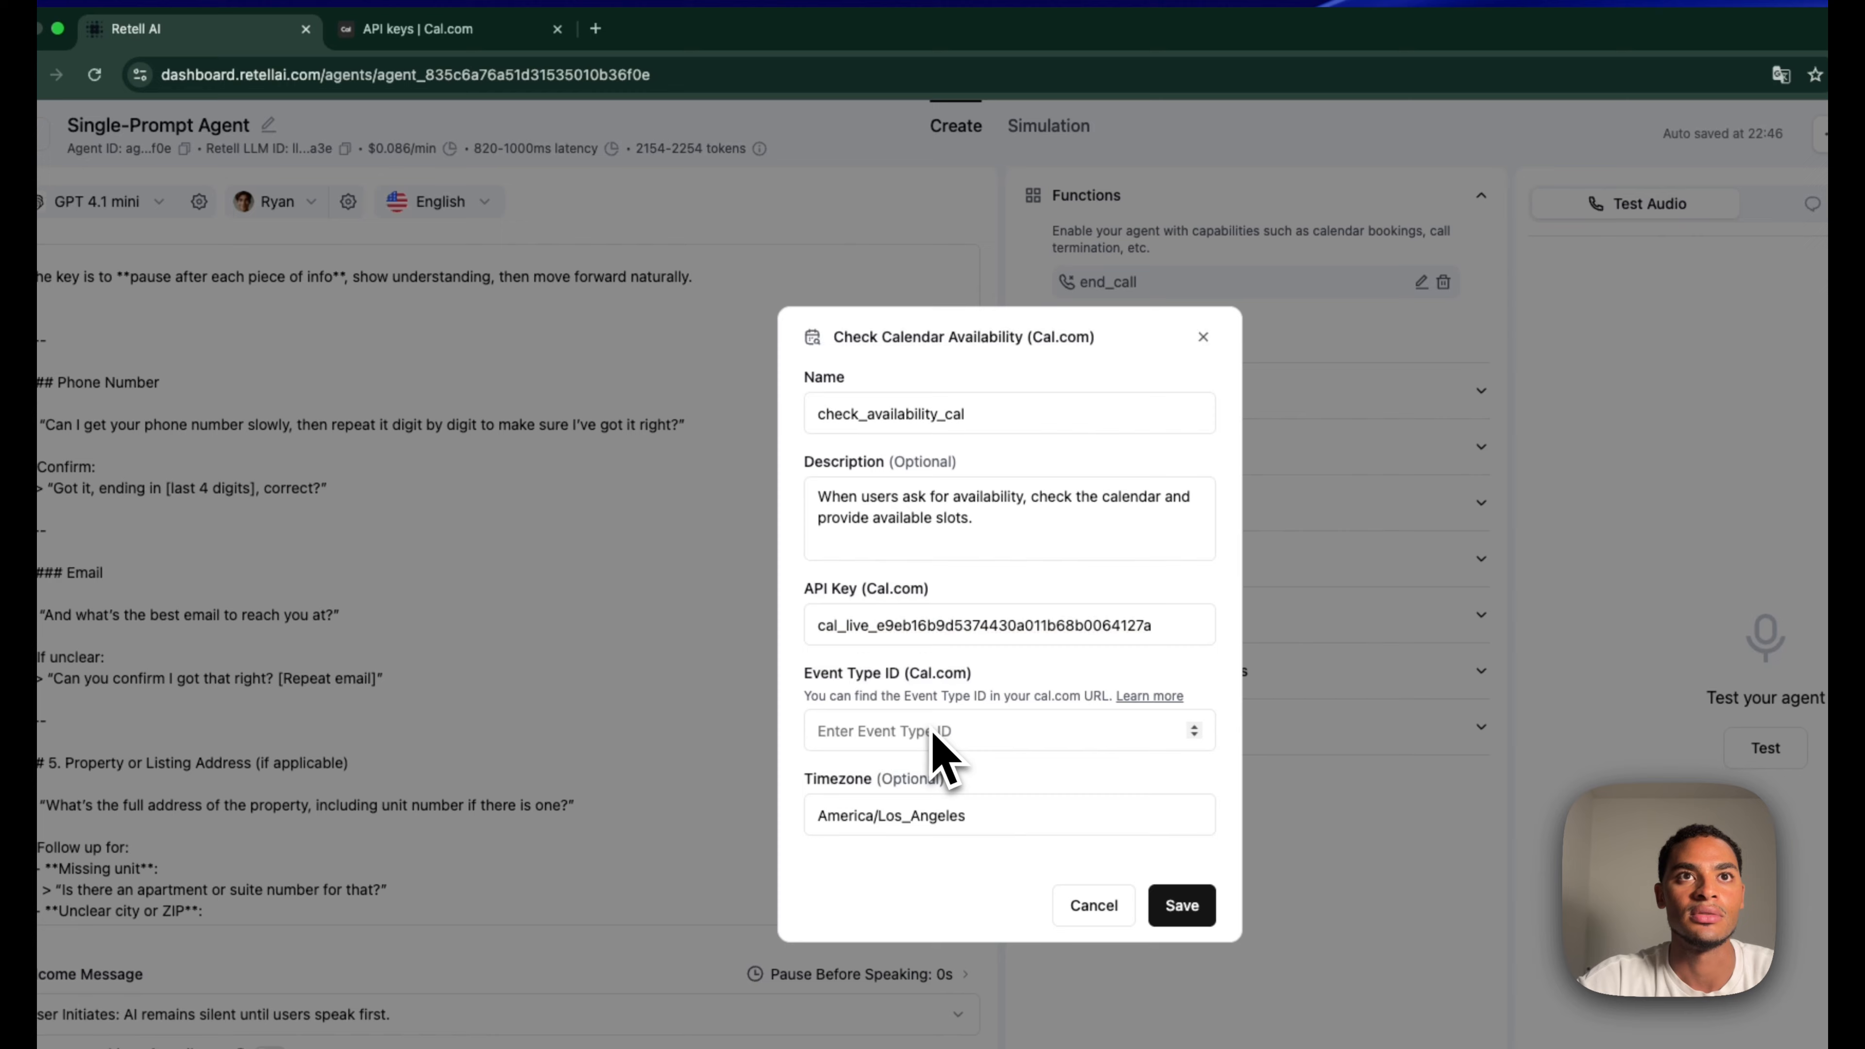
pyautogui.click(441, 30)
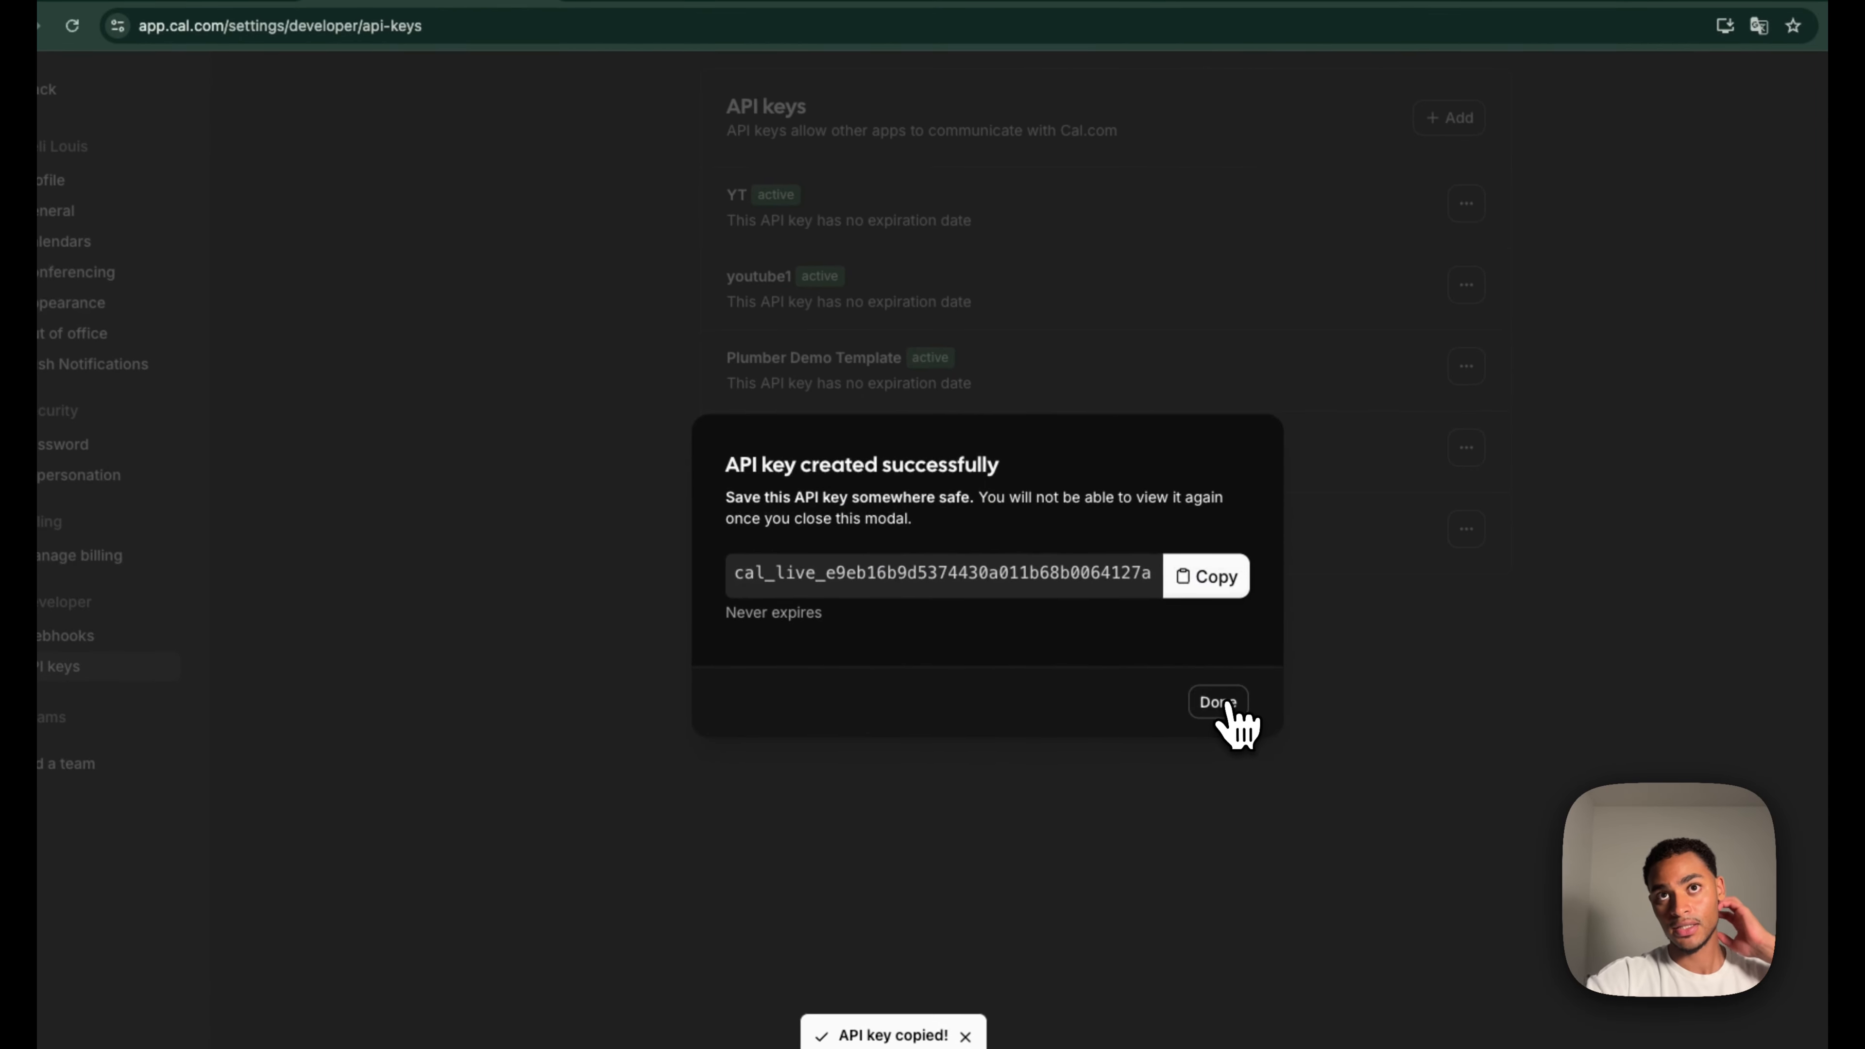
pyautogui.click(1254, 778)
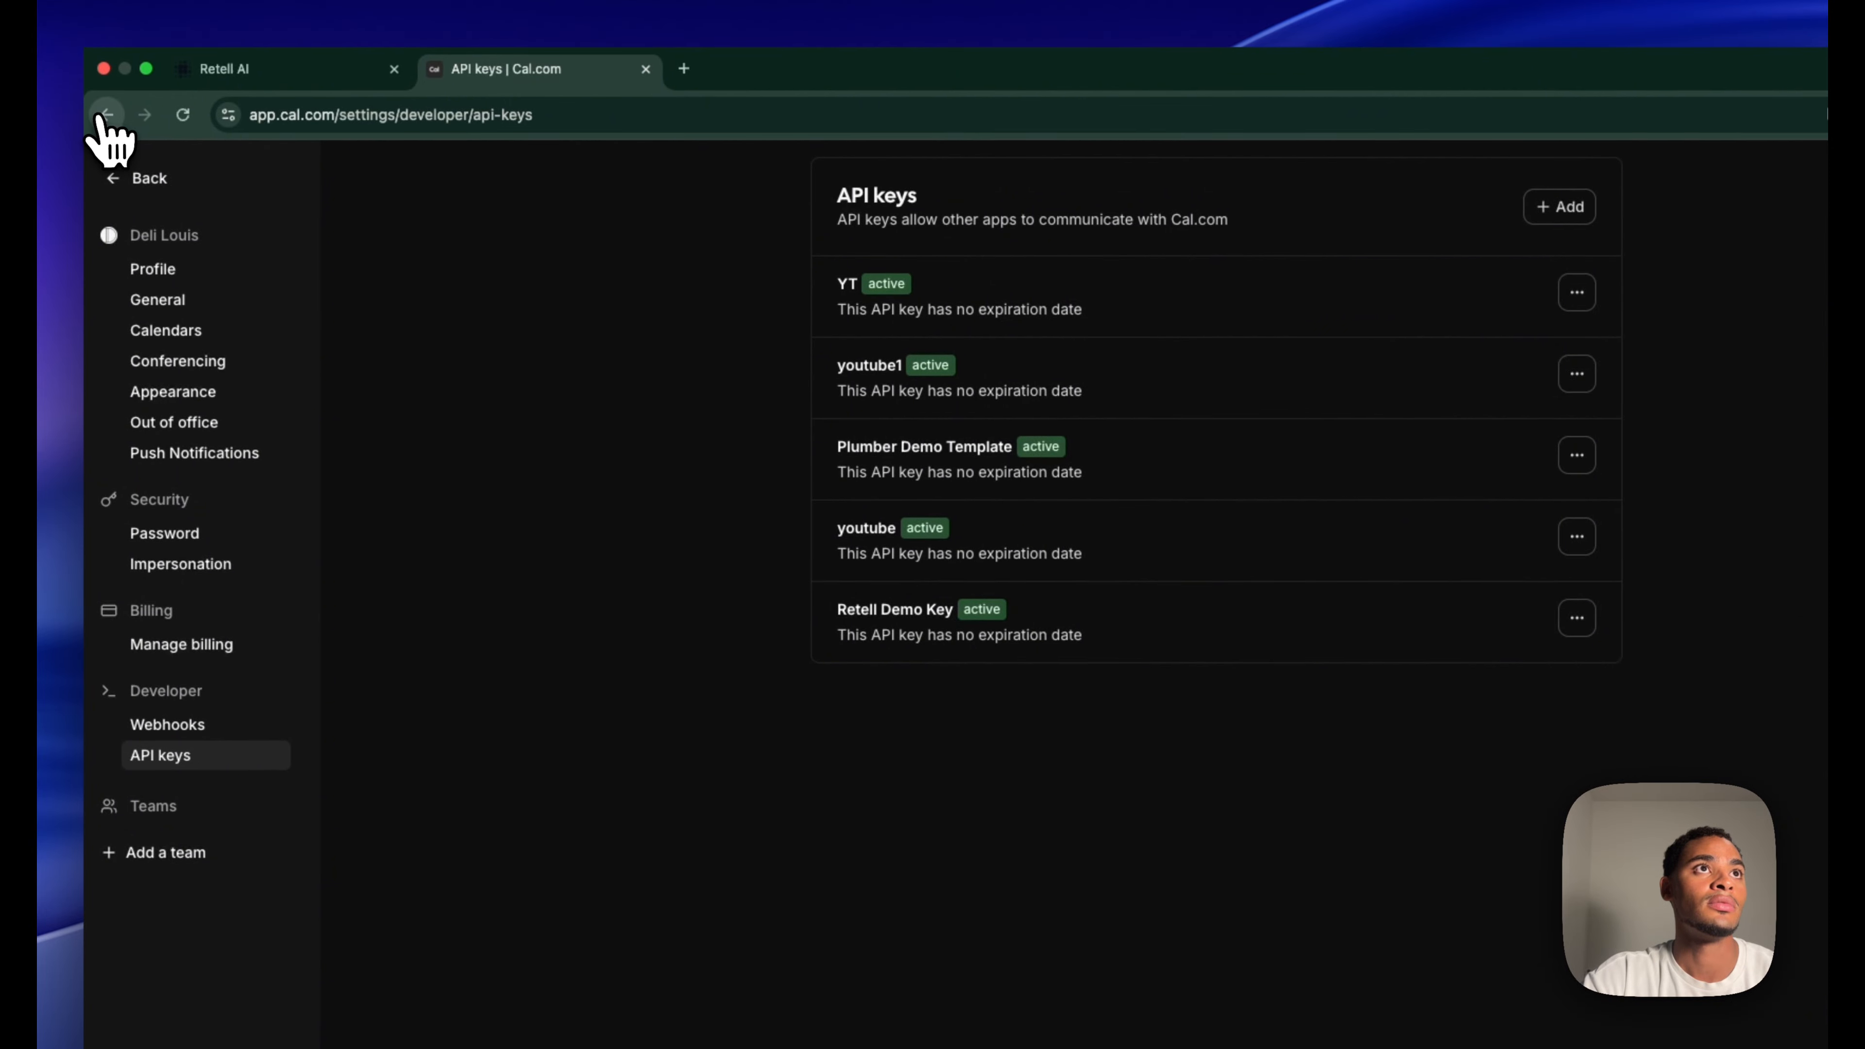
pyautogui.click(44, 89)
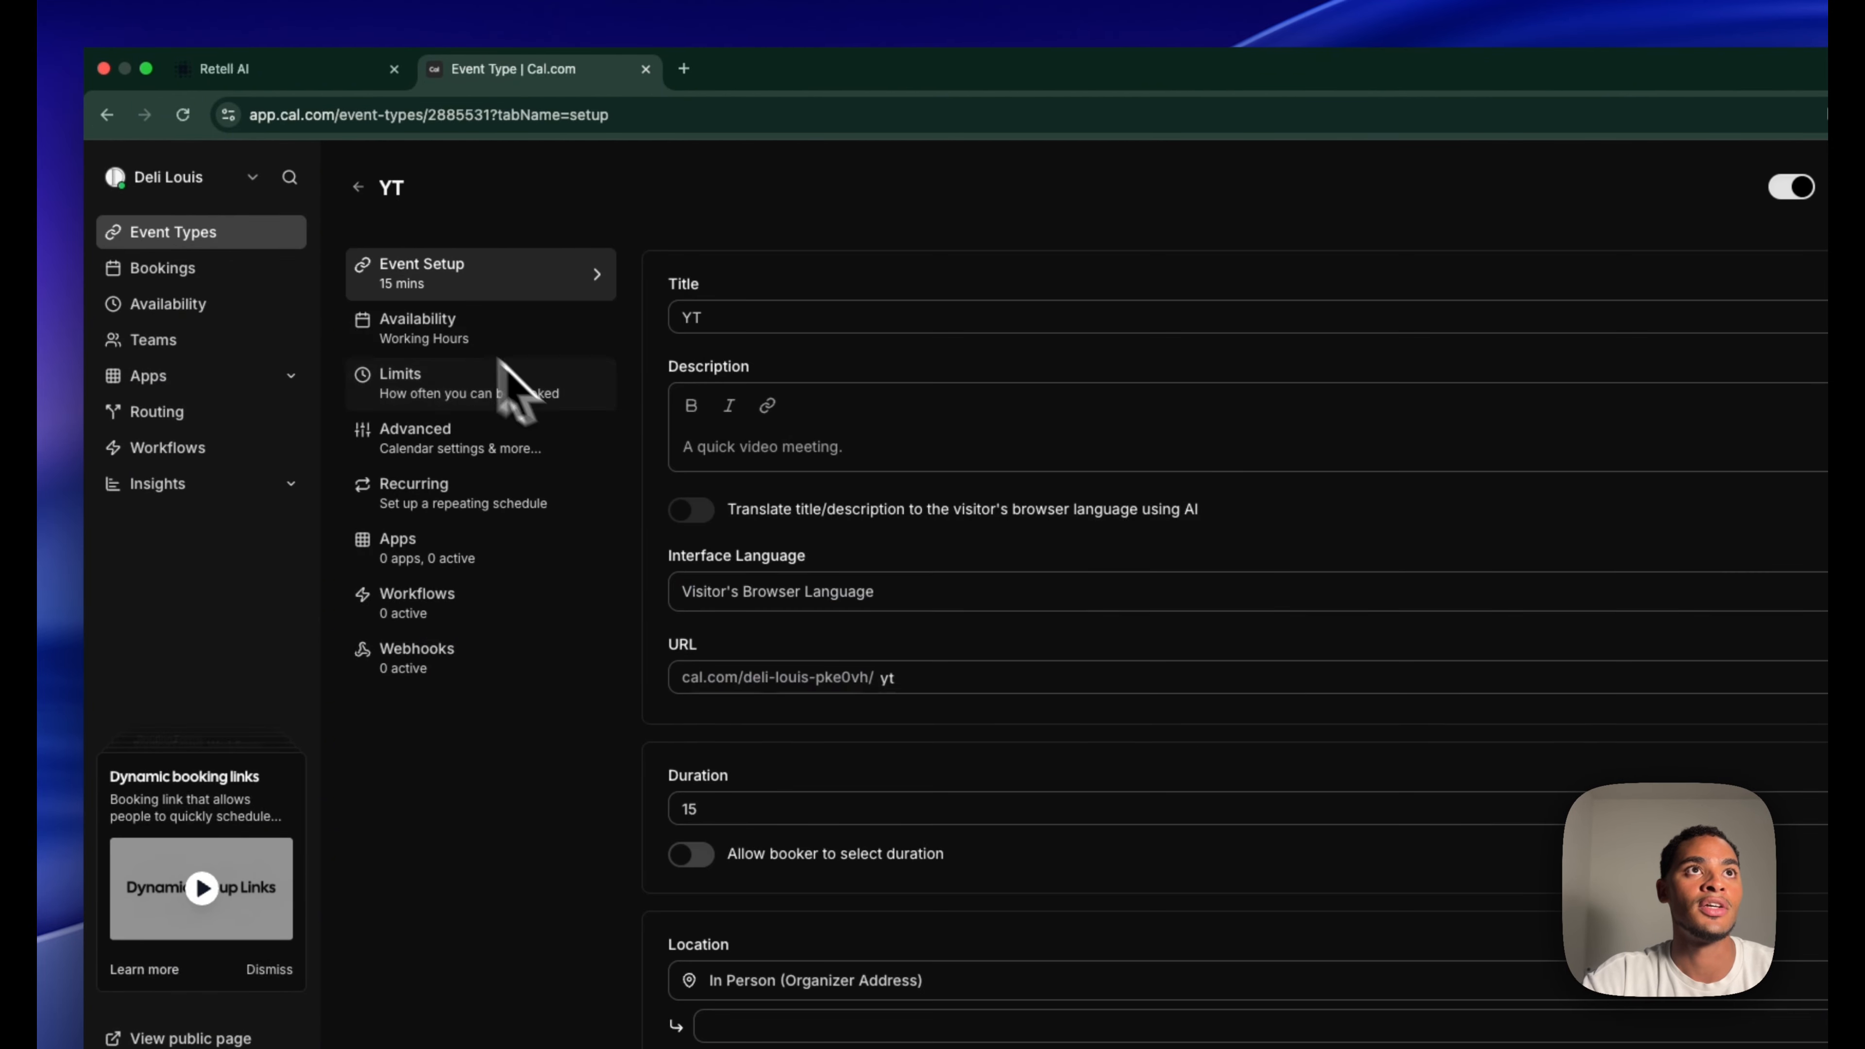
pyautogui.click(431, 117)
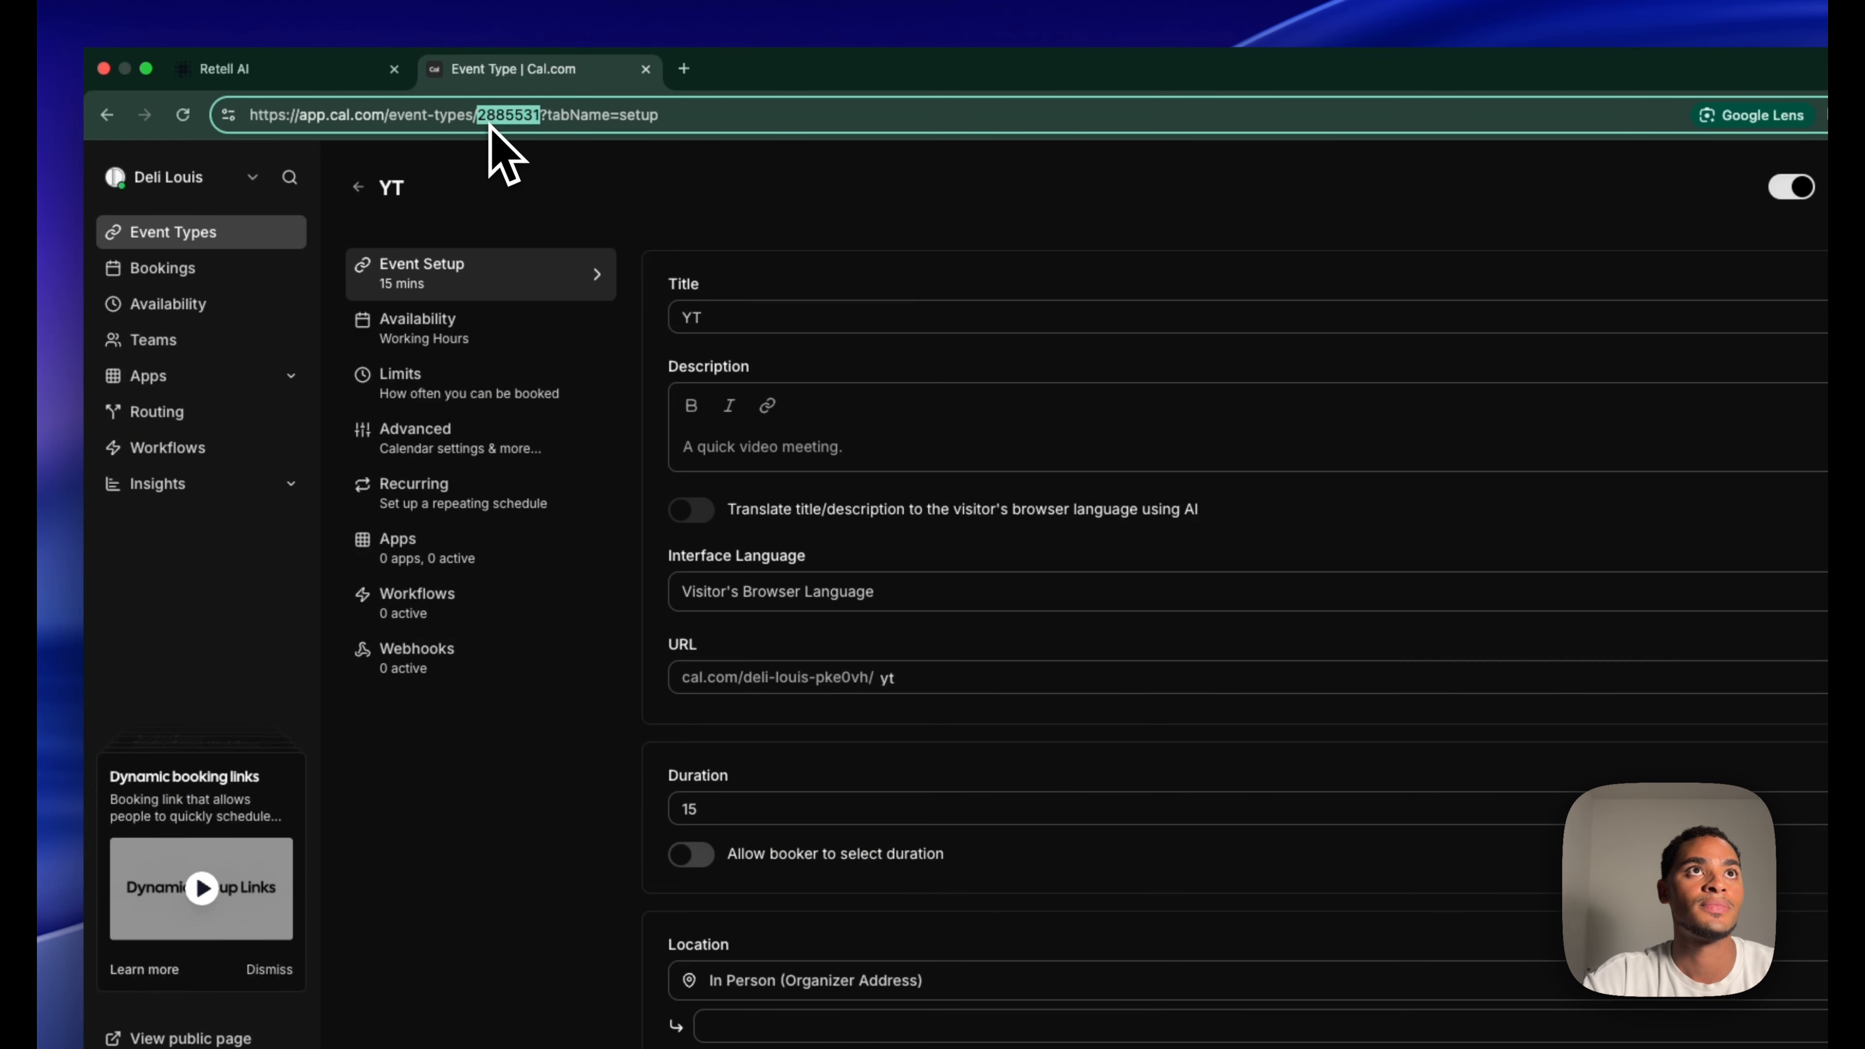
pyautogui.click(336, 71)
pyautogui.click(1046, 765)
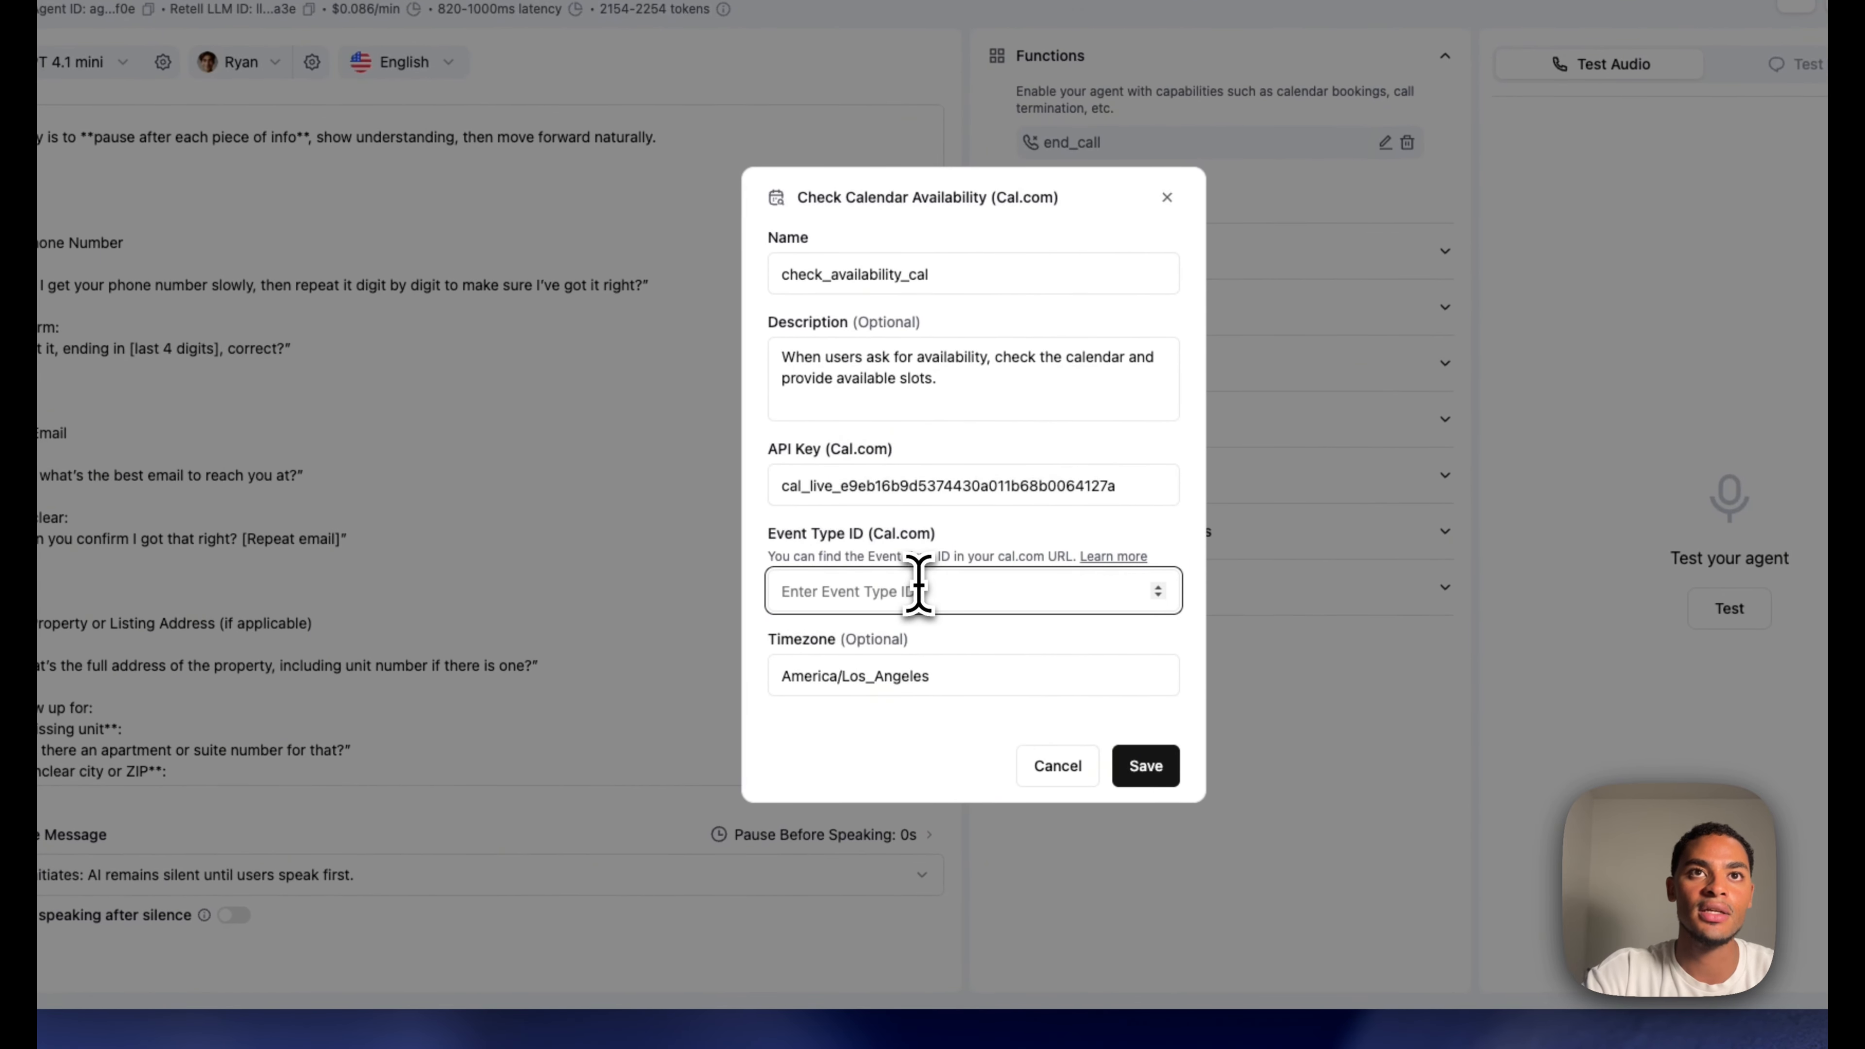
# Set the timezone to Europe/Amsterdam and save the availability-check function
pyautogui.click(970, 680)
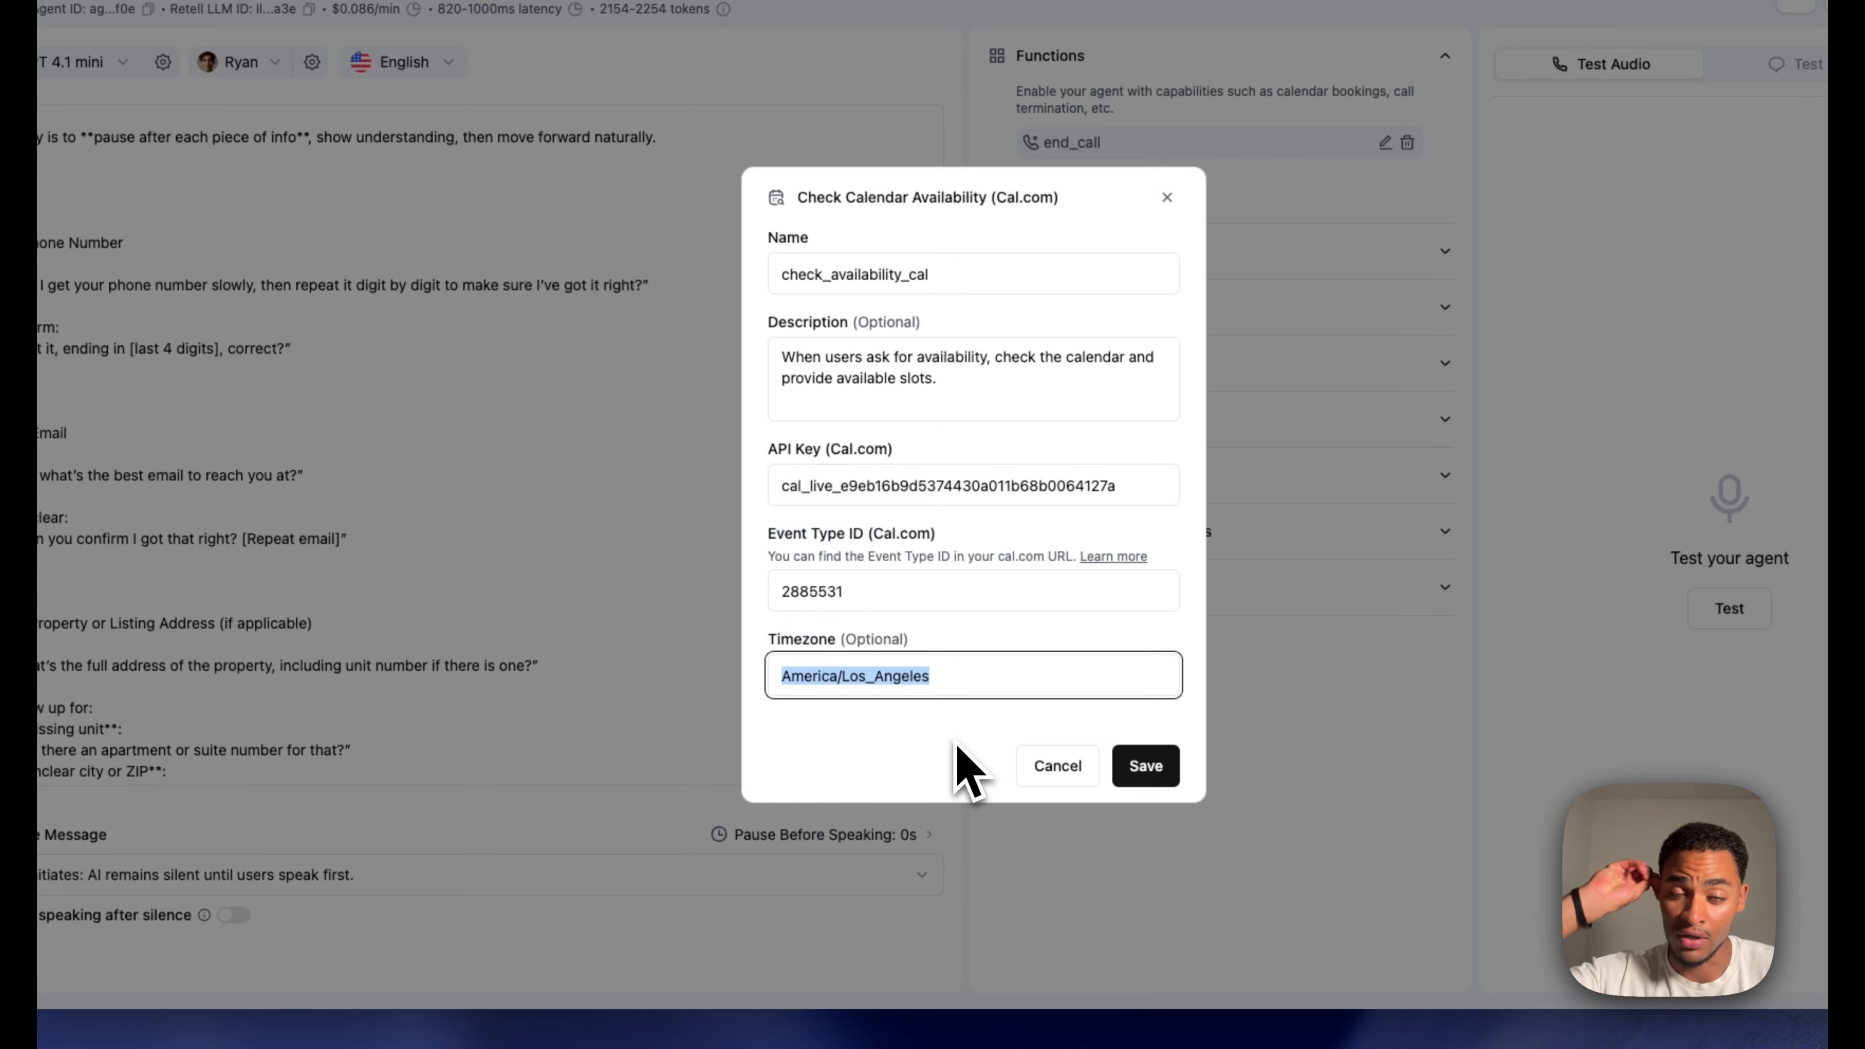
pyautogui.write('Euro')
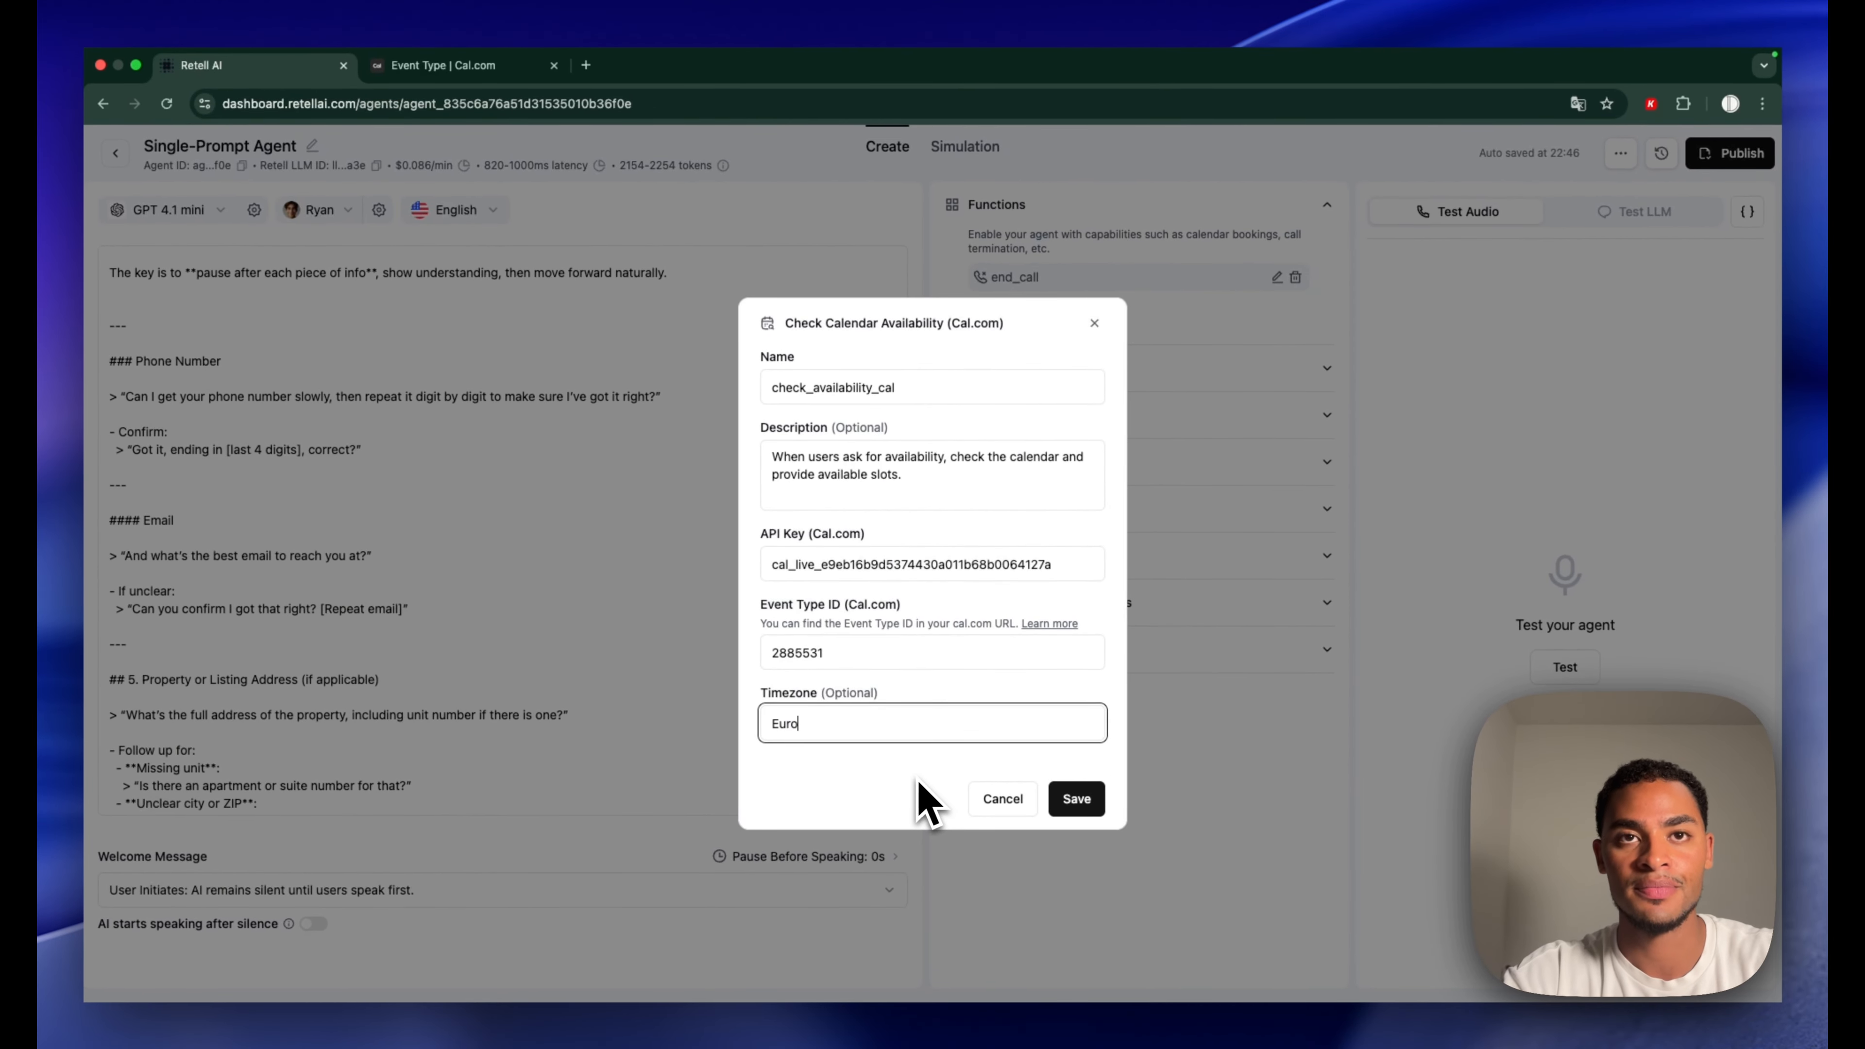
pyautogui.write('pe?')
pyautogui.press('BackSpace')
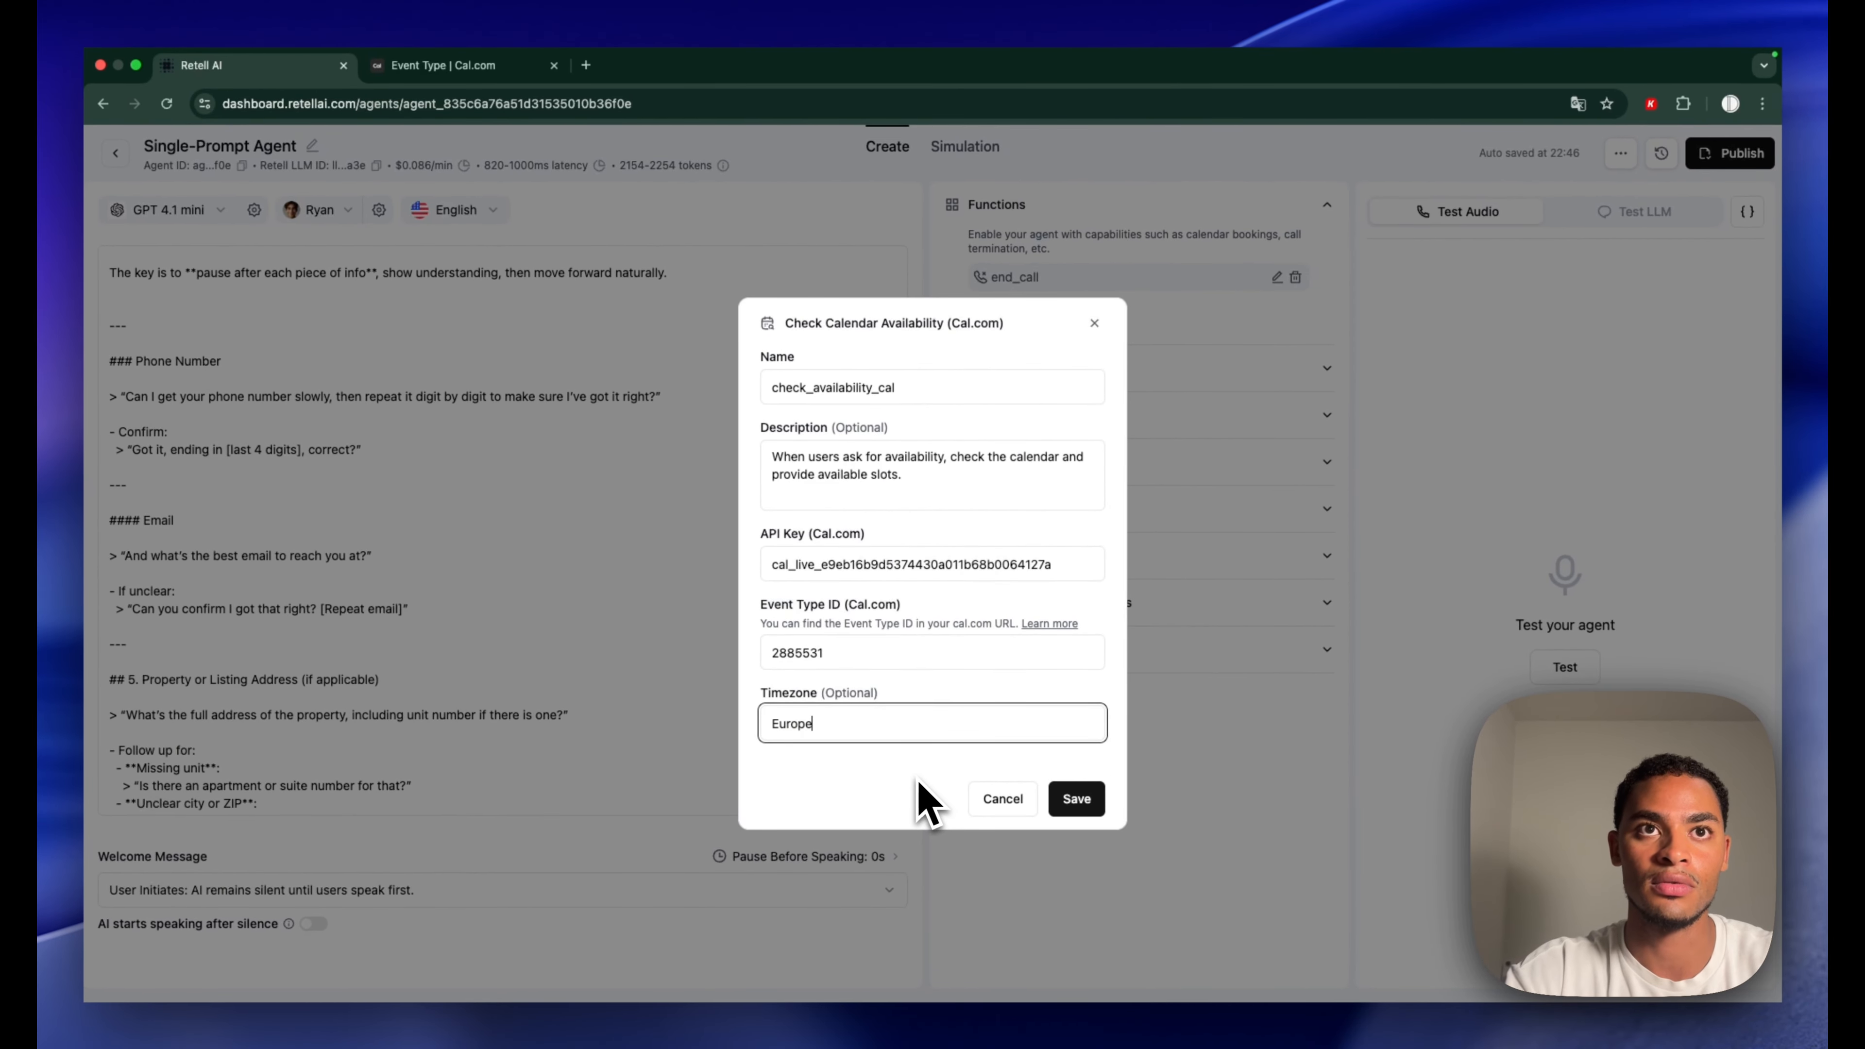
pyautogui.write('/Amsterdam')
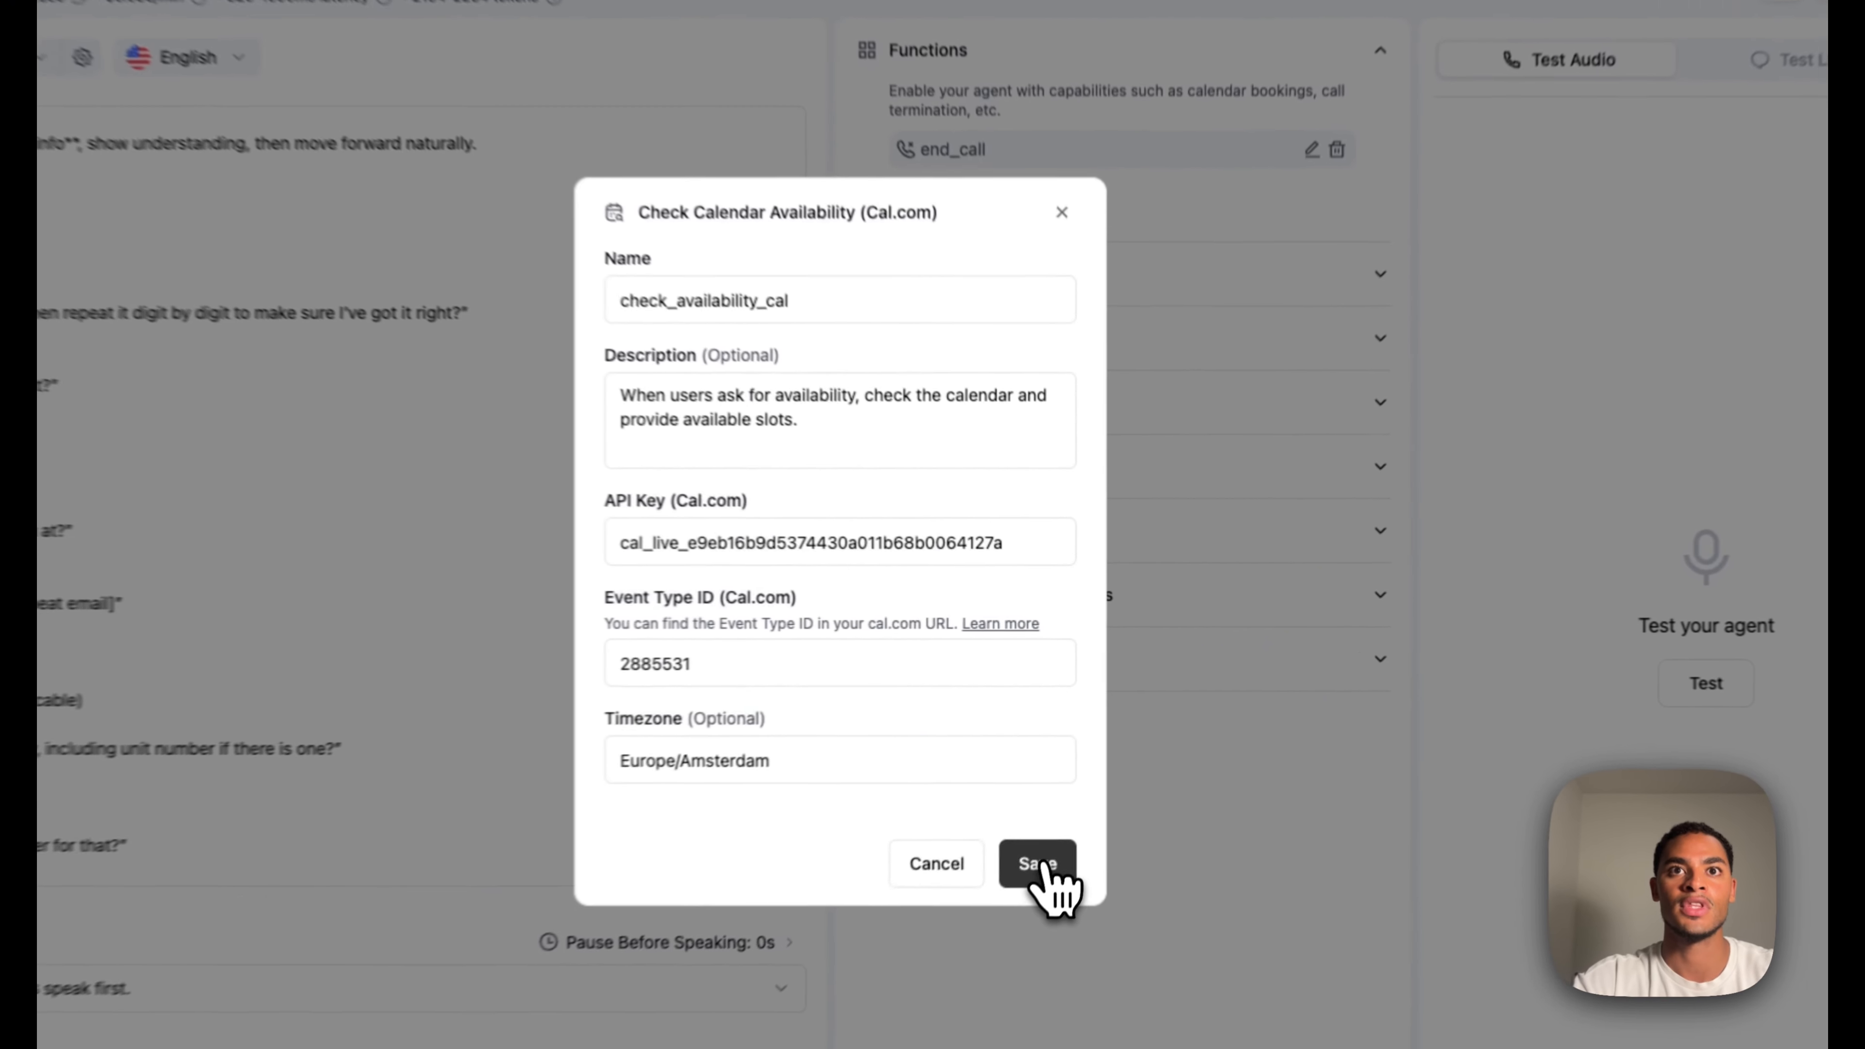
pyautogui.click(1076, 798)
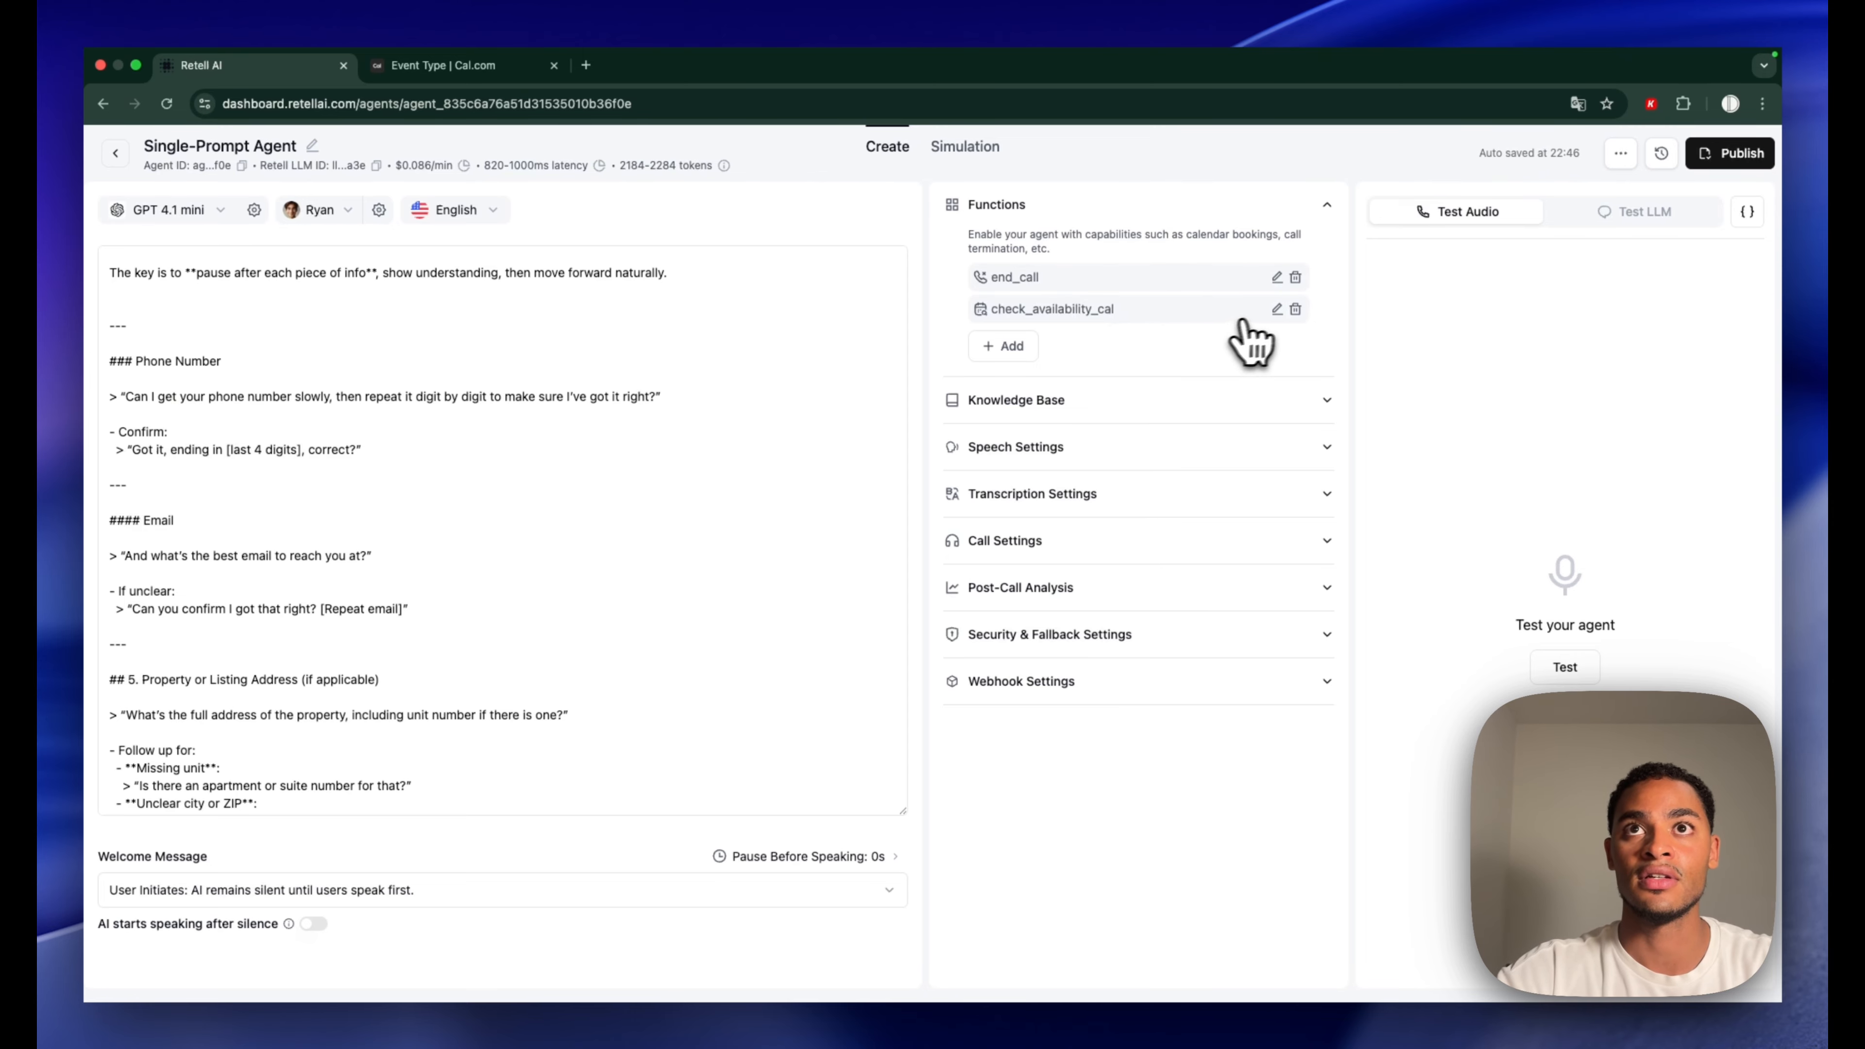
# Add a Book on the Calendar (Cal.com) function with API key, event type 2885531, Europe/Amsterdam timezone
pyautogui.click(1021, 349)
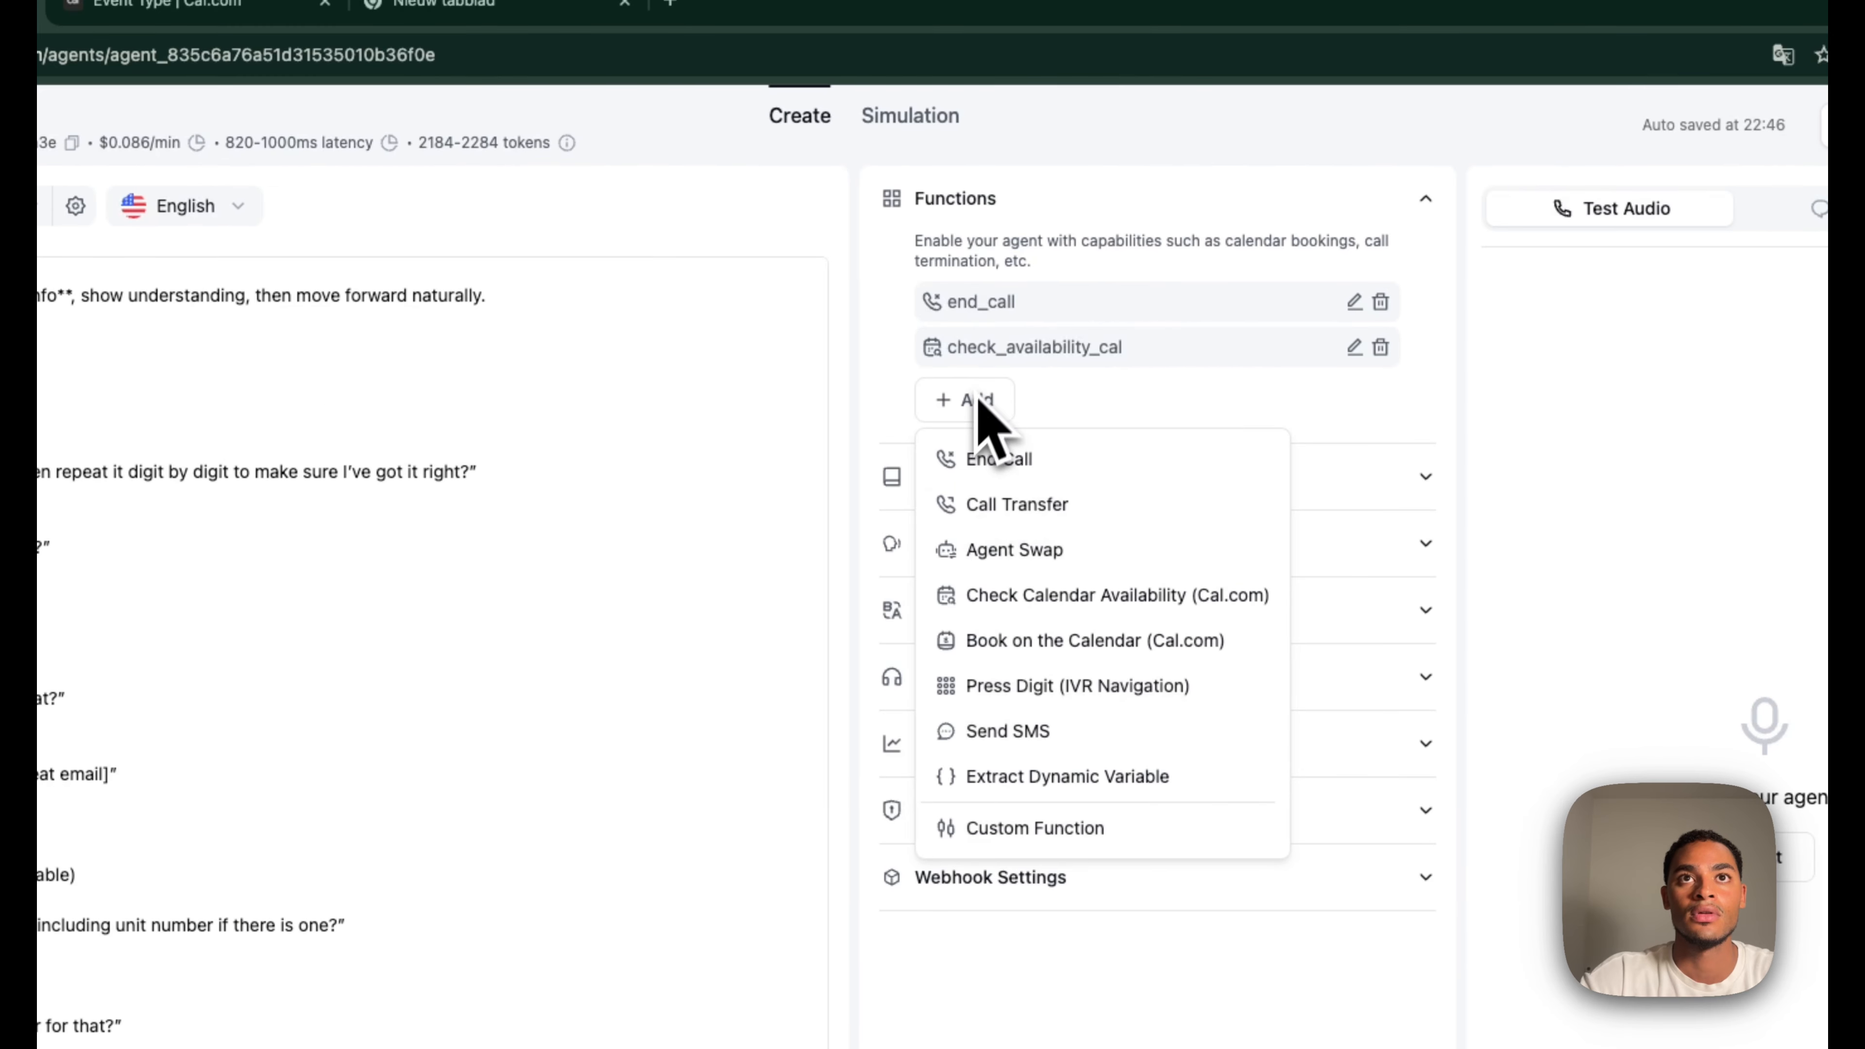
pyautogui.click(1035, 645)
pyautogui.click(760, 709)
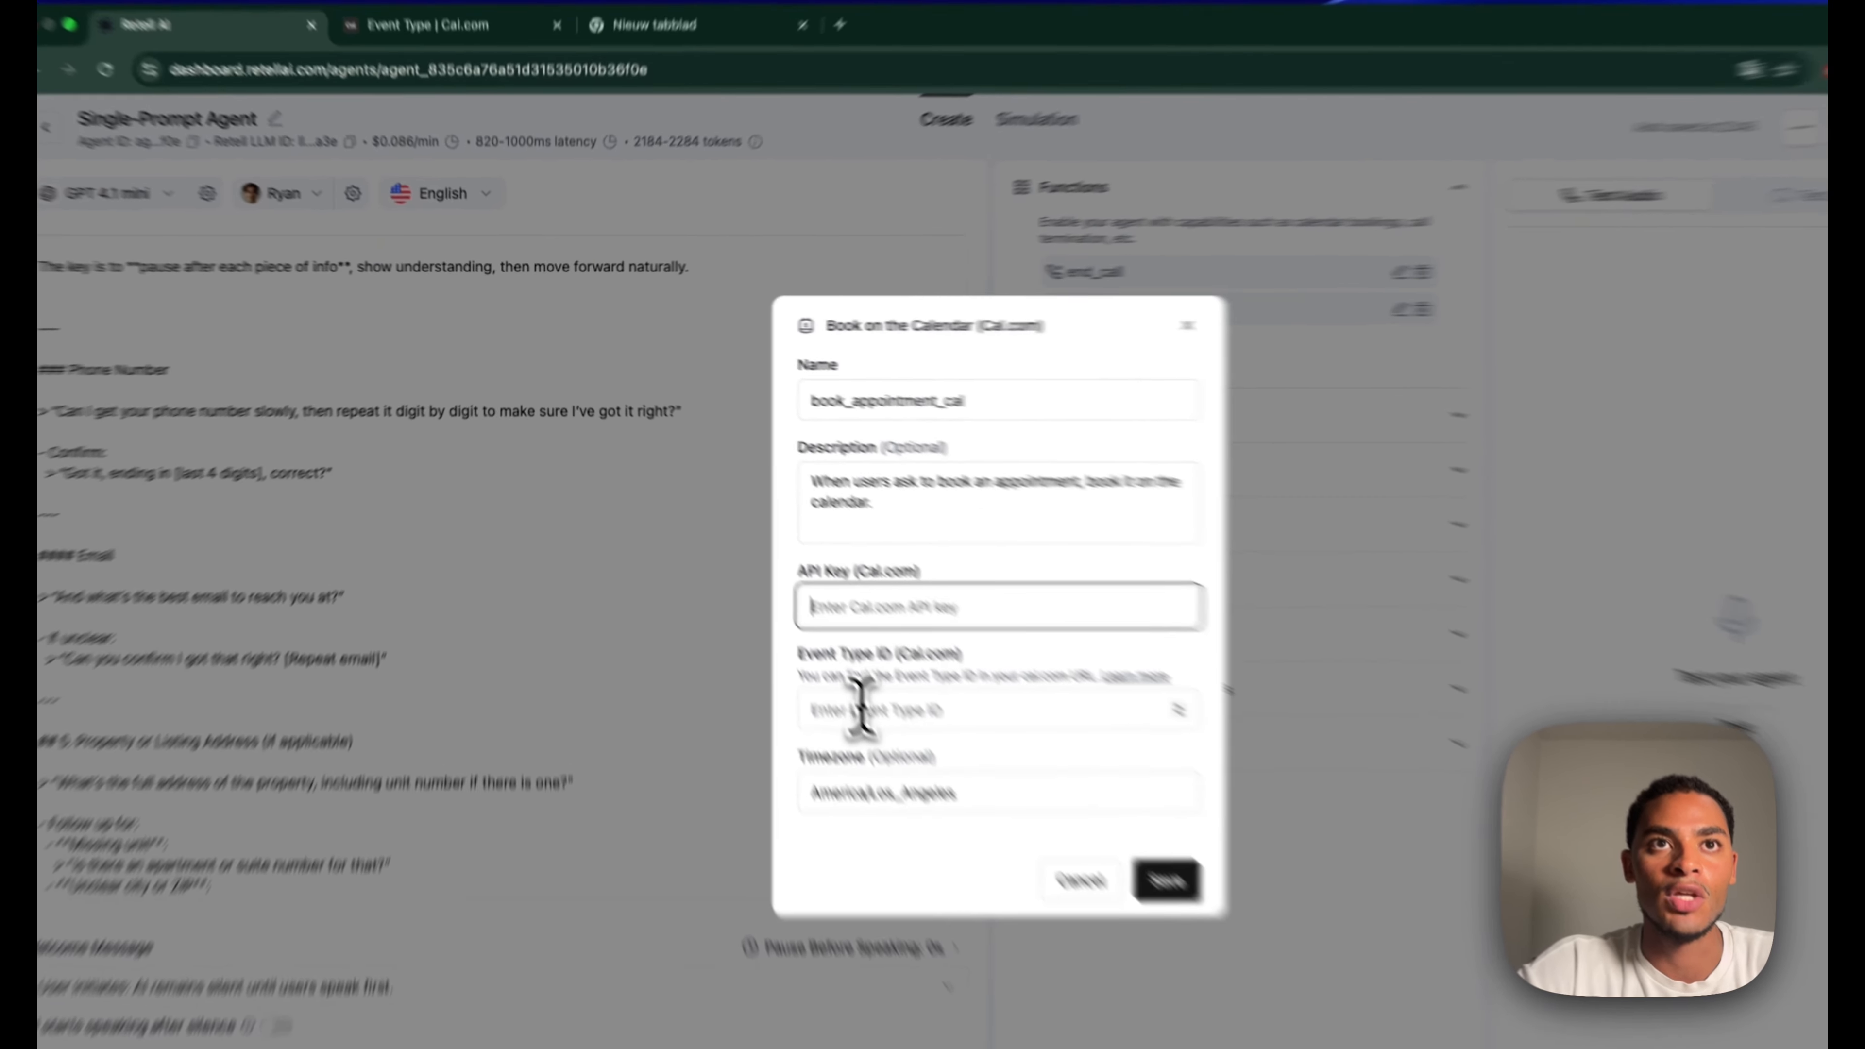
pyautogui.click(814, 652)
pyautogui.press('super+v')
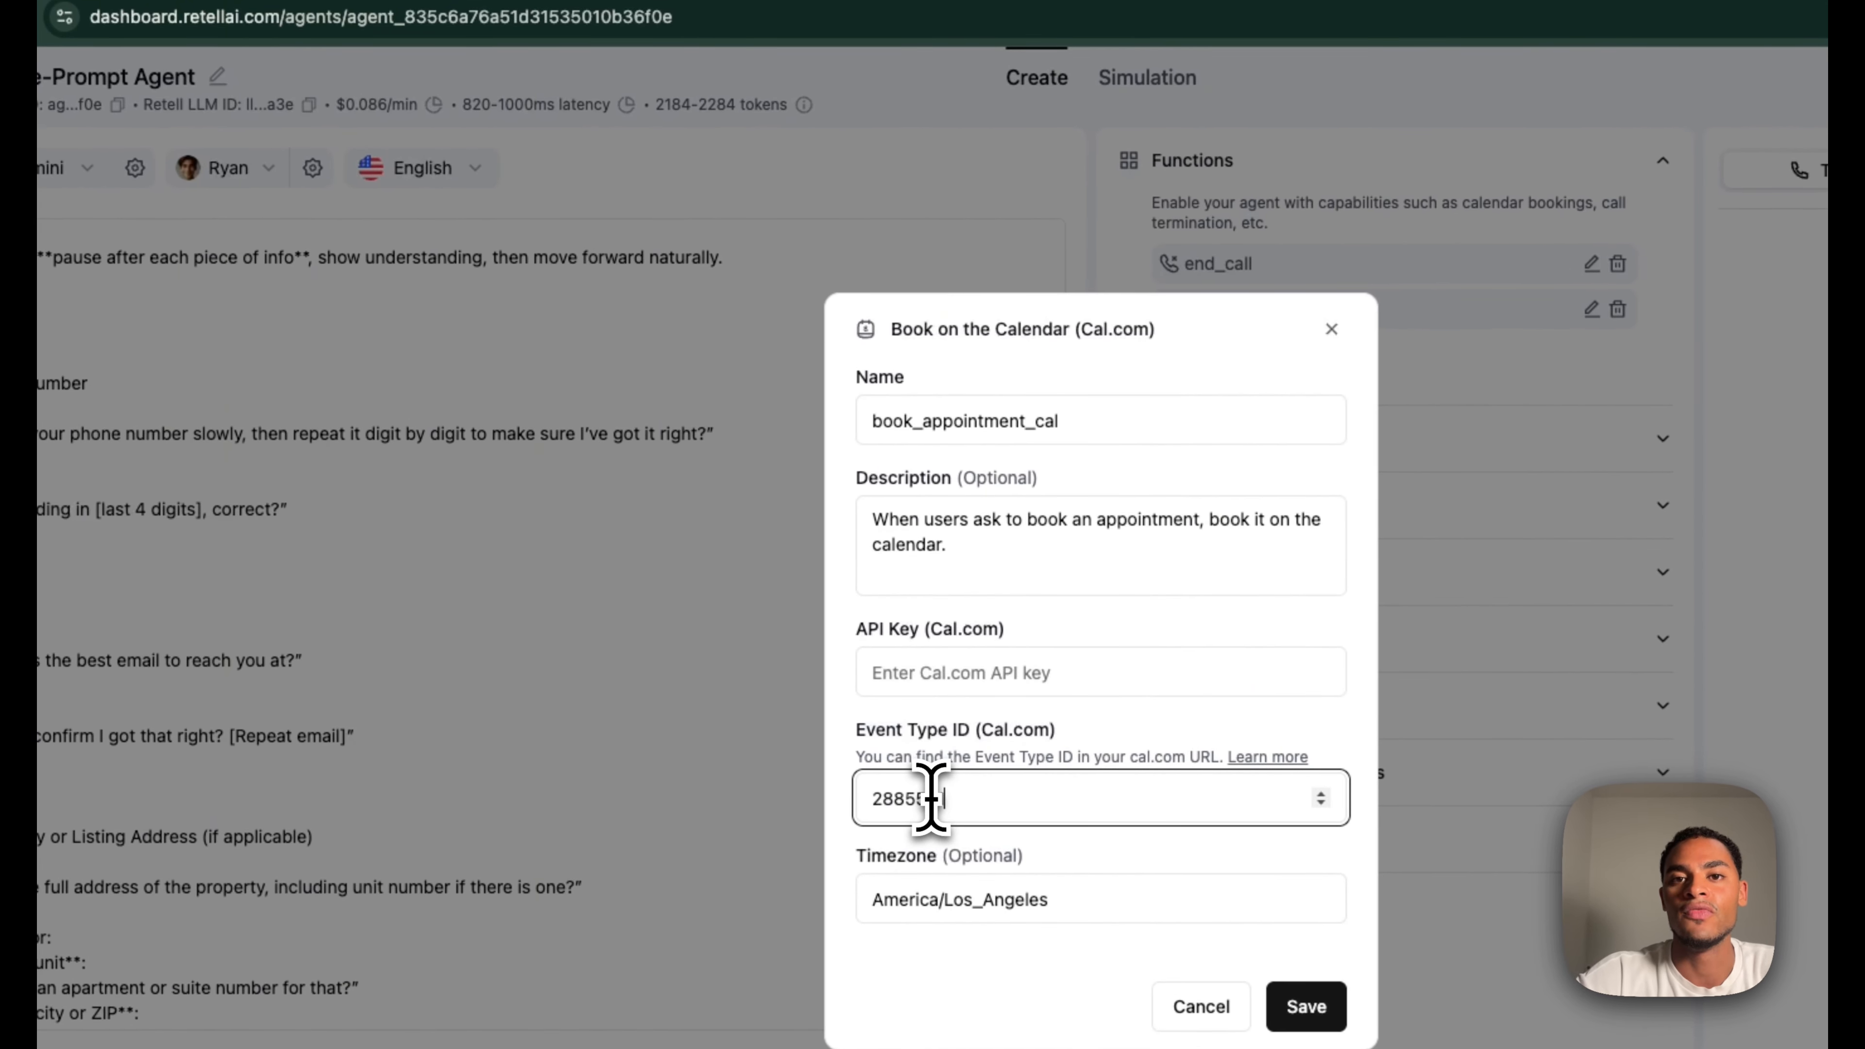
pyautogui.click(874, 669)
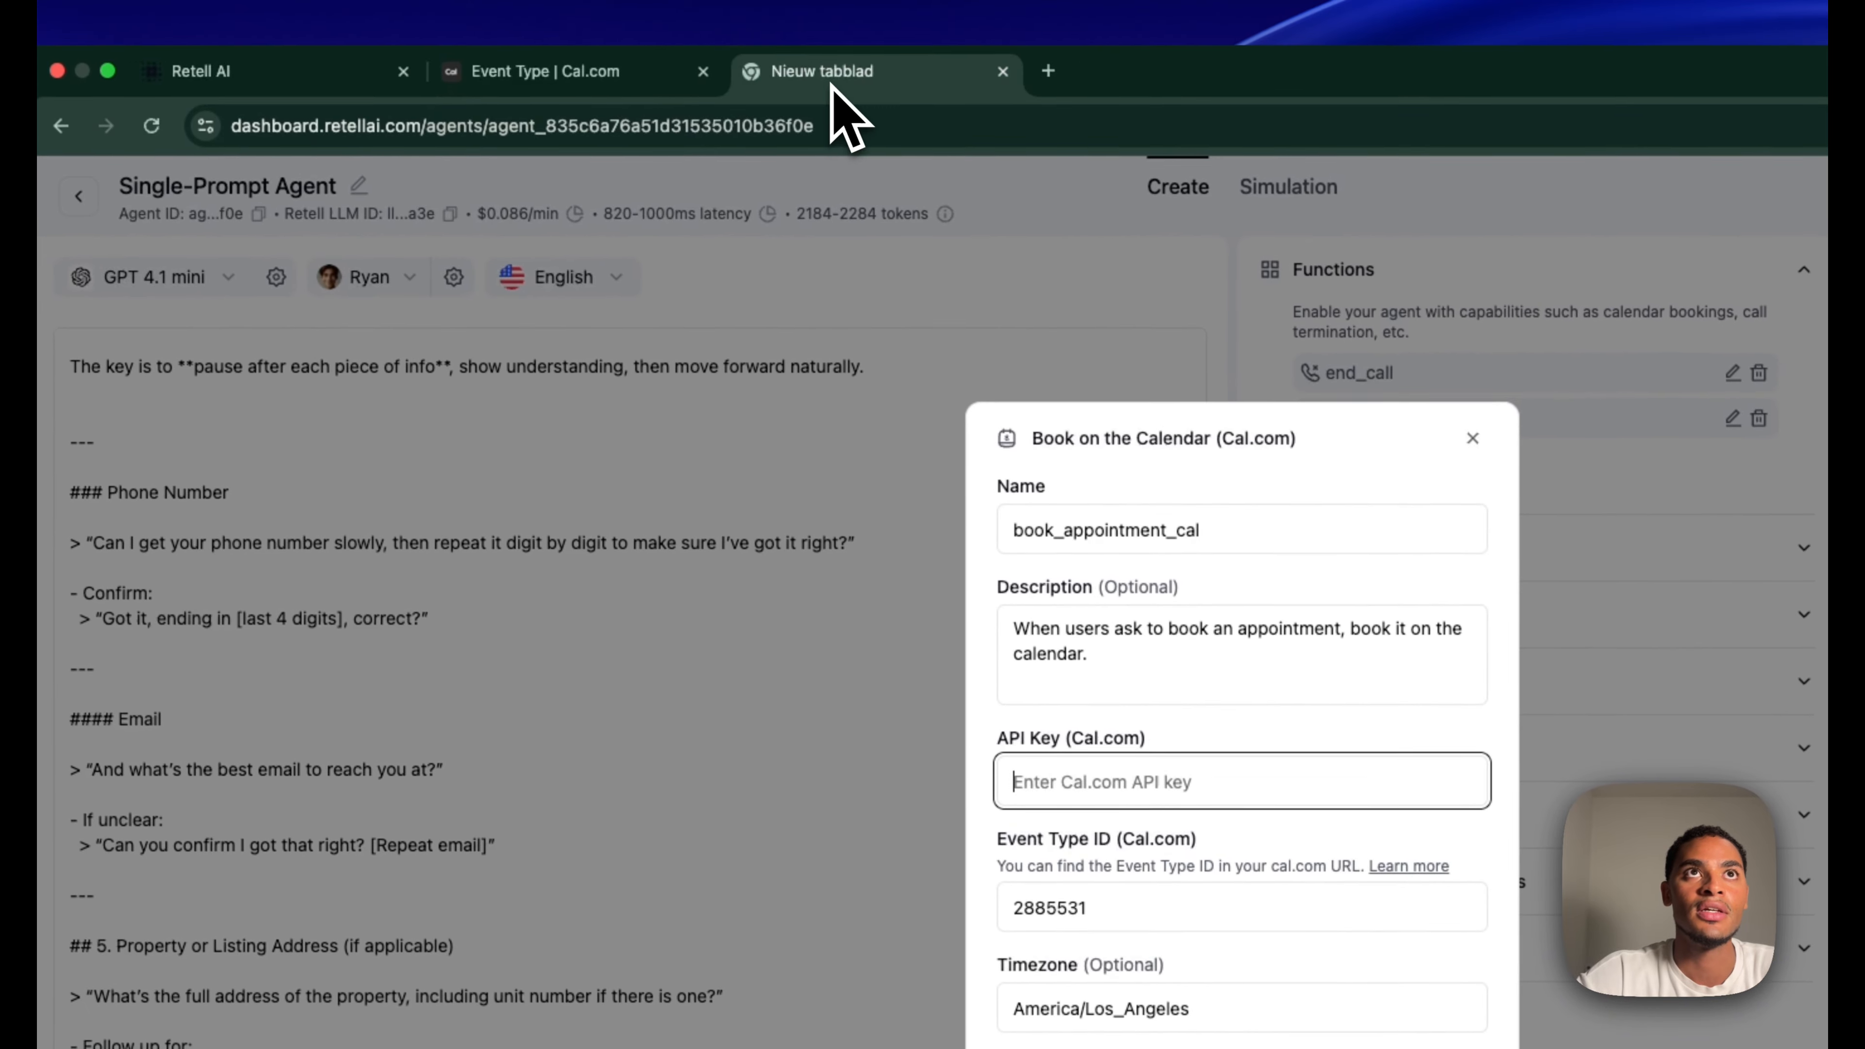
pyautogui.press('super+v')
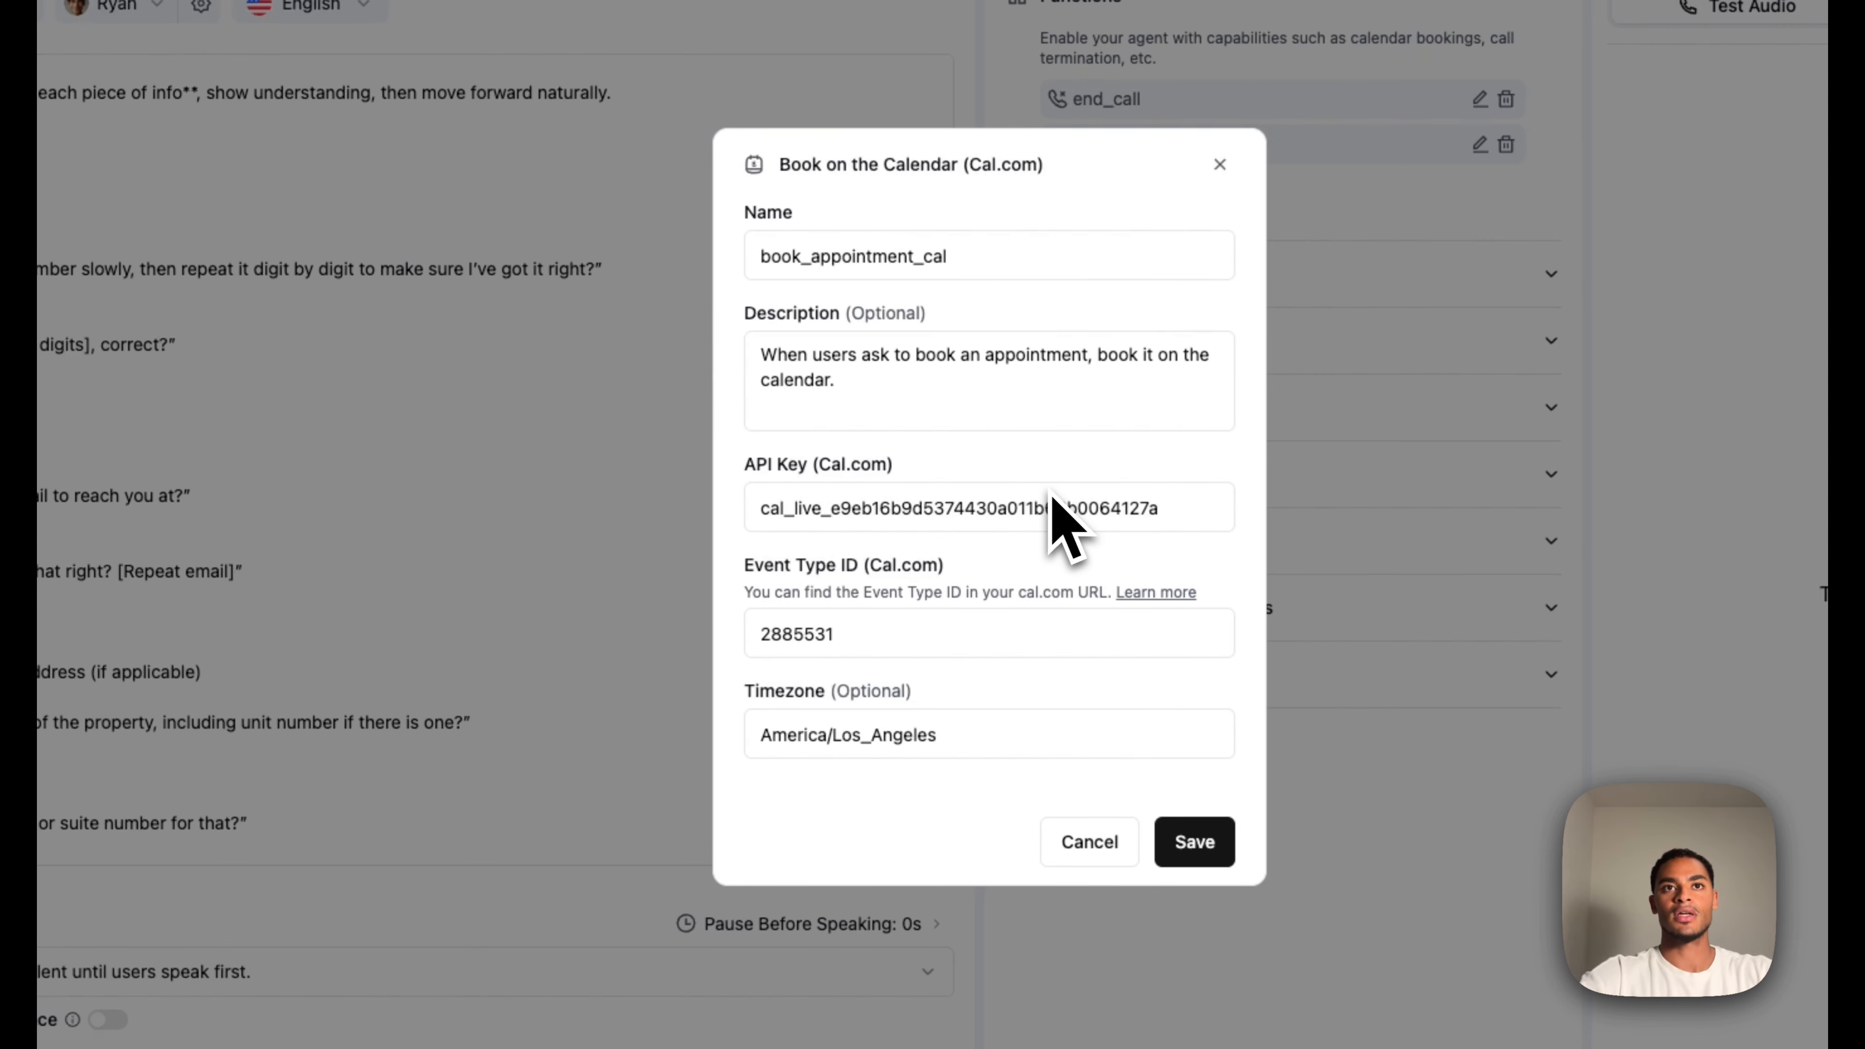
pyautogui.click(975, 733)
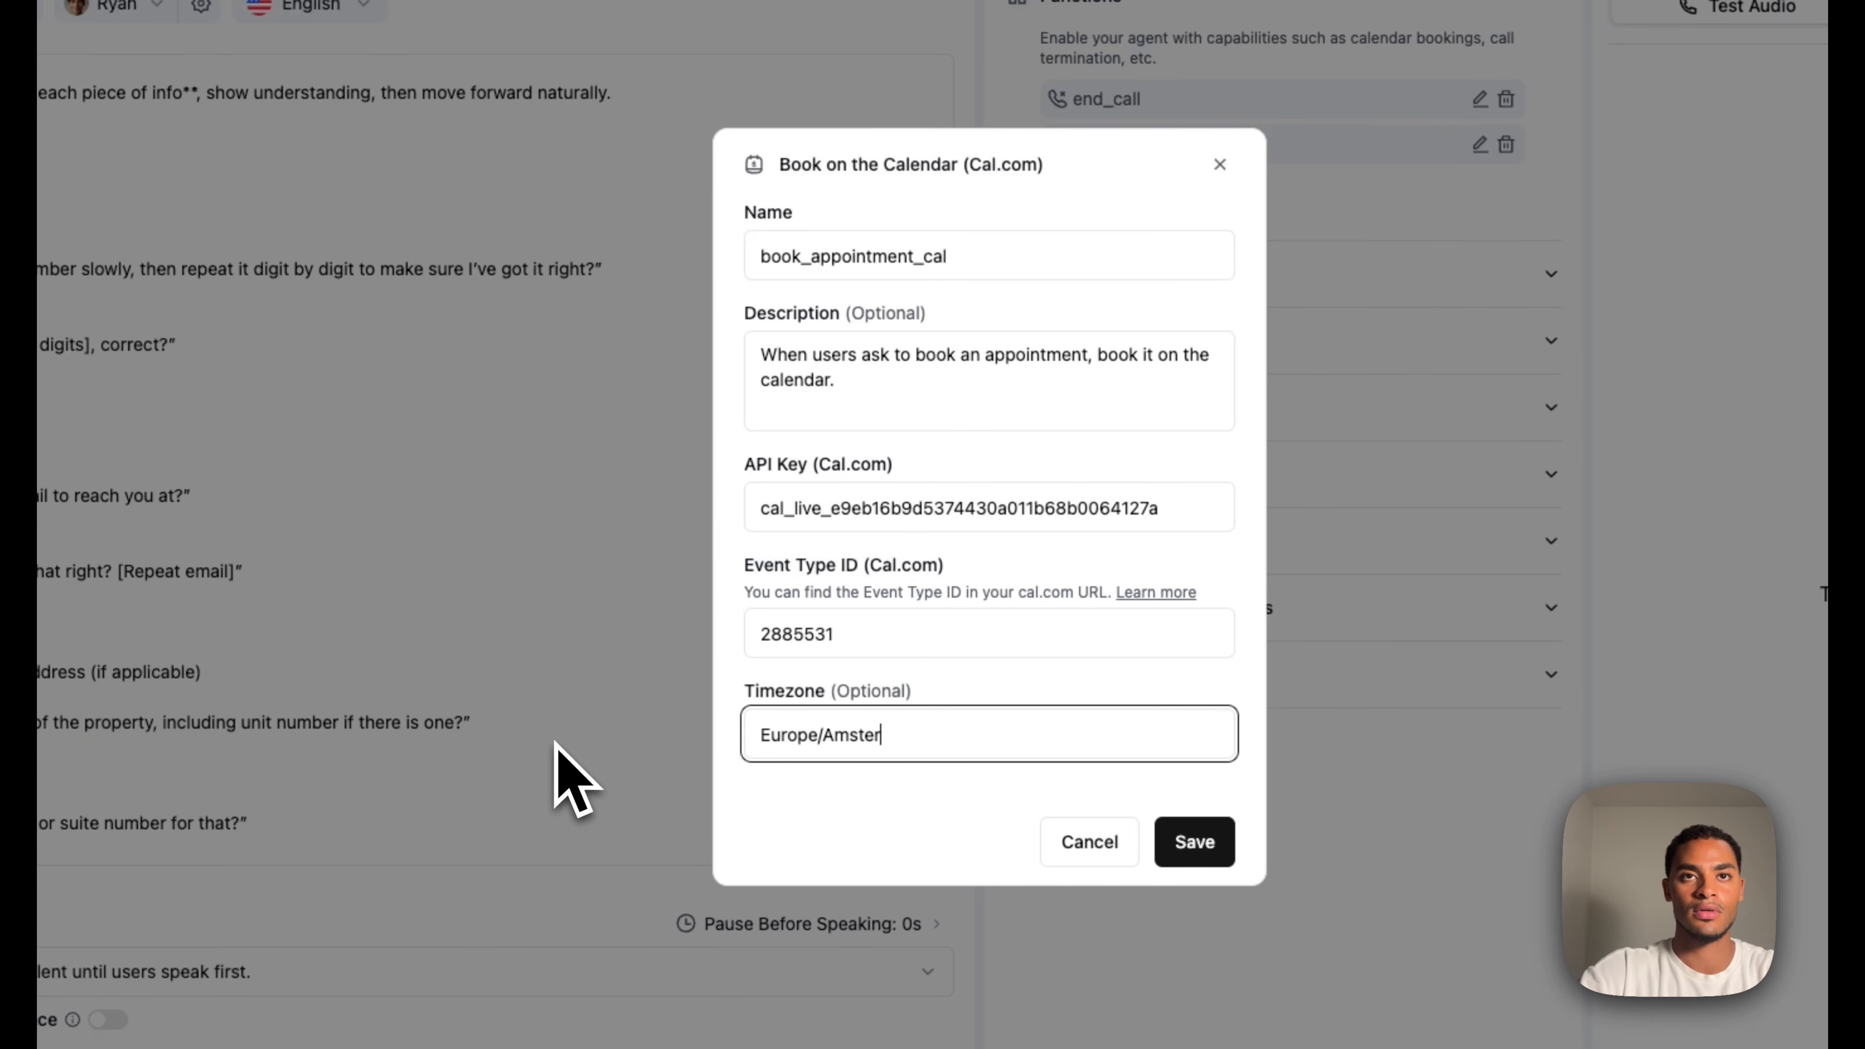
pyautogui.click(1189, 844)
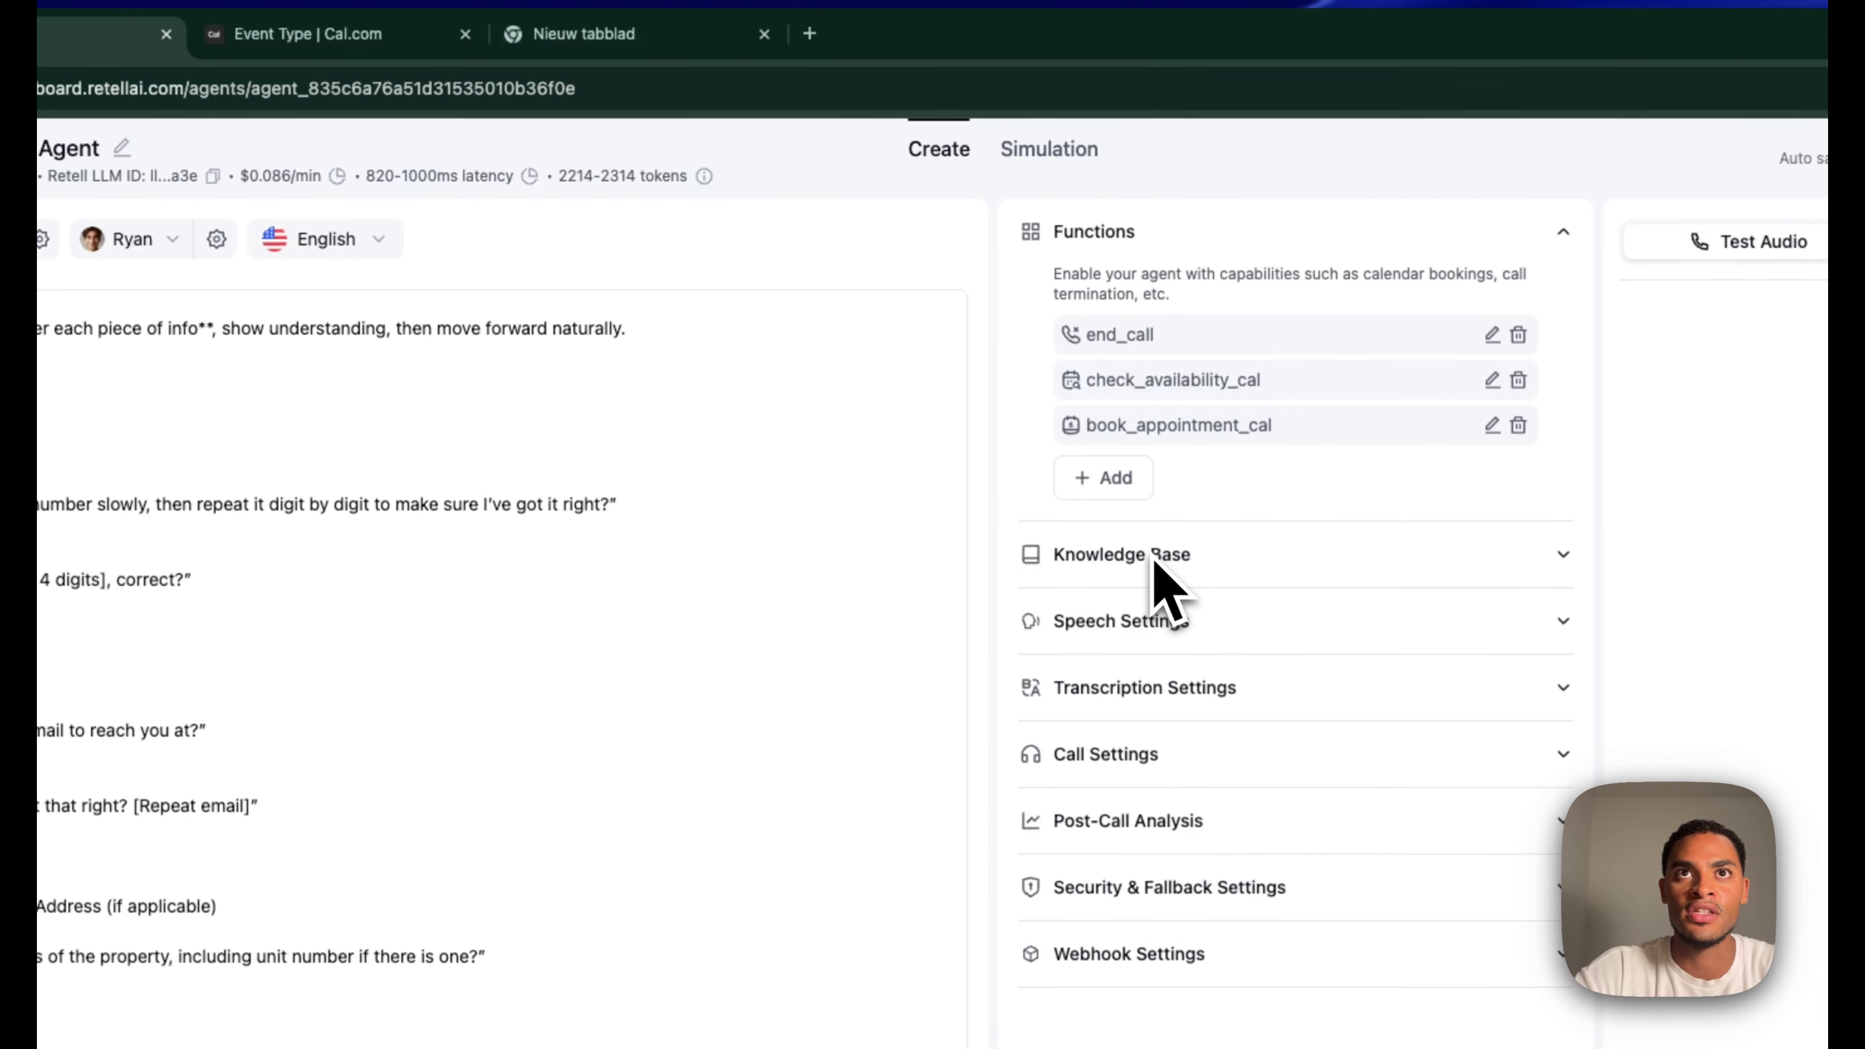
# Search Google for 'real estate agency', open the VanHuyse site and copy its address
pyautogui.click(1154, 560)
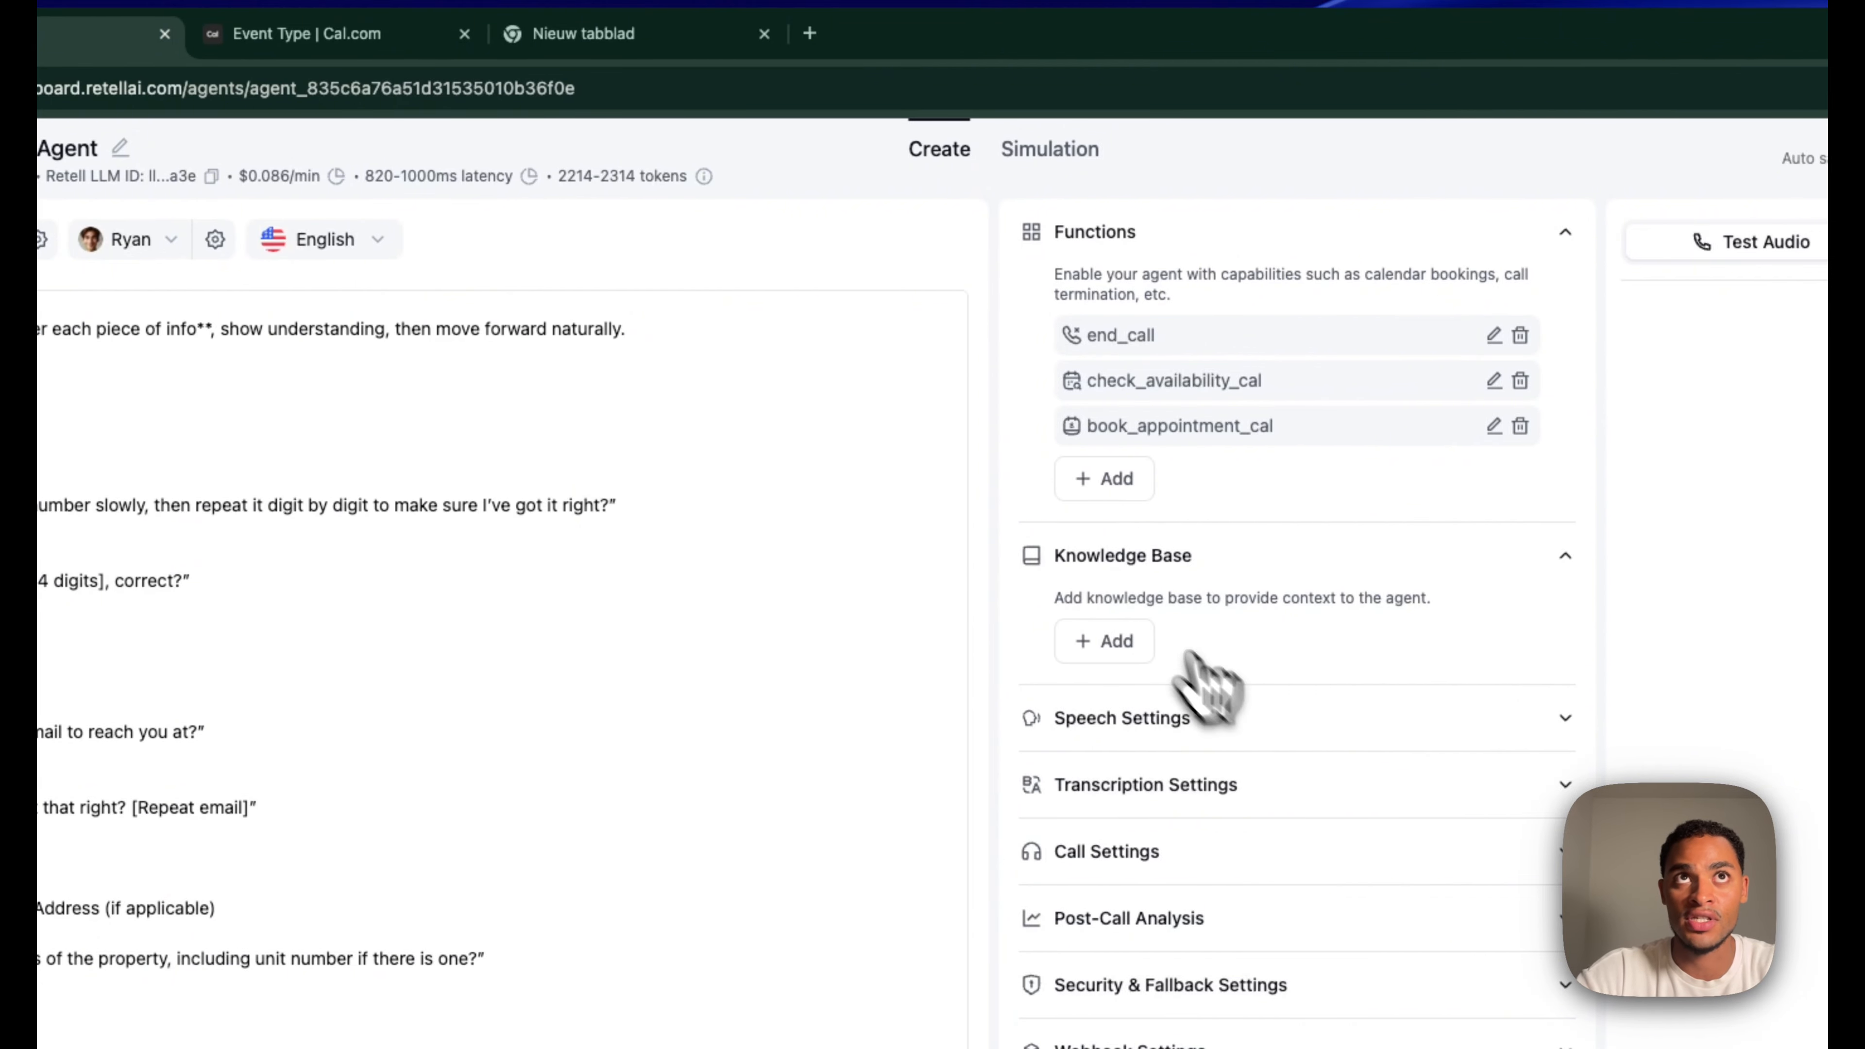
pyautogui.click(584, 33)
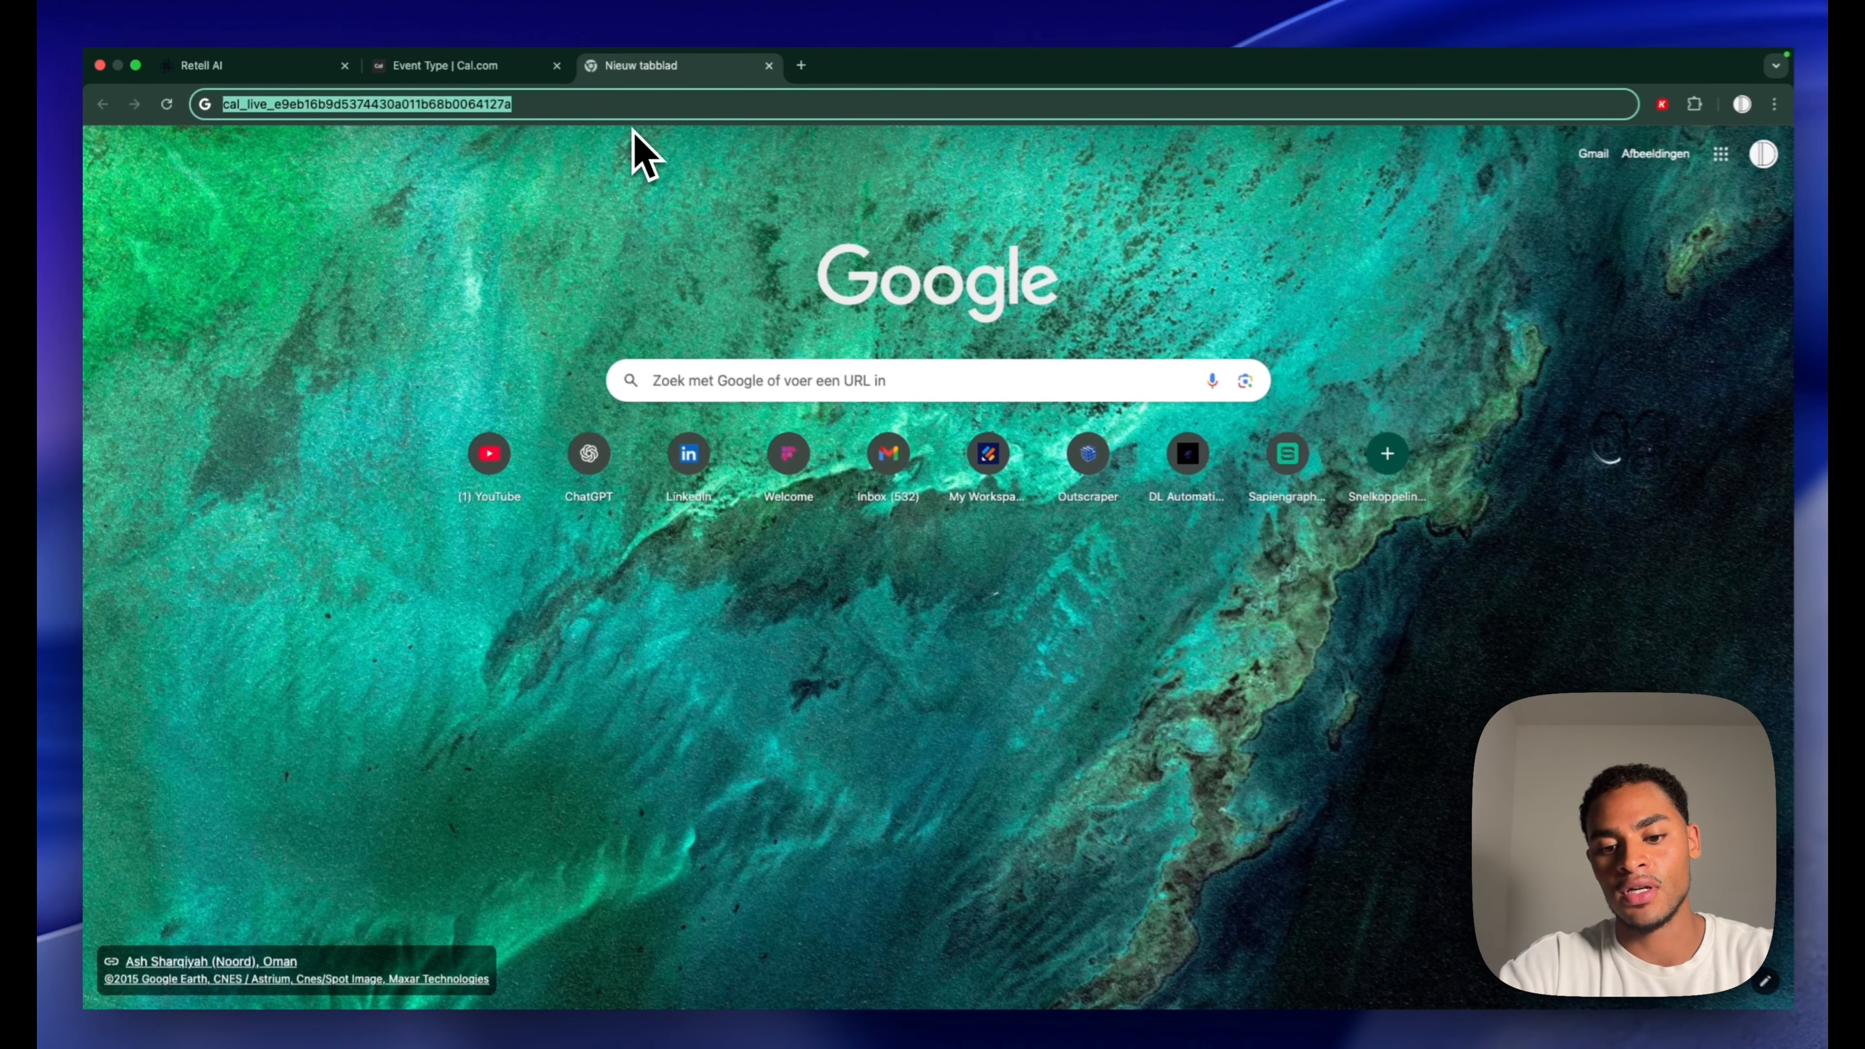
pyautogui.write('real estate agency')
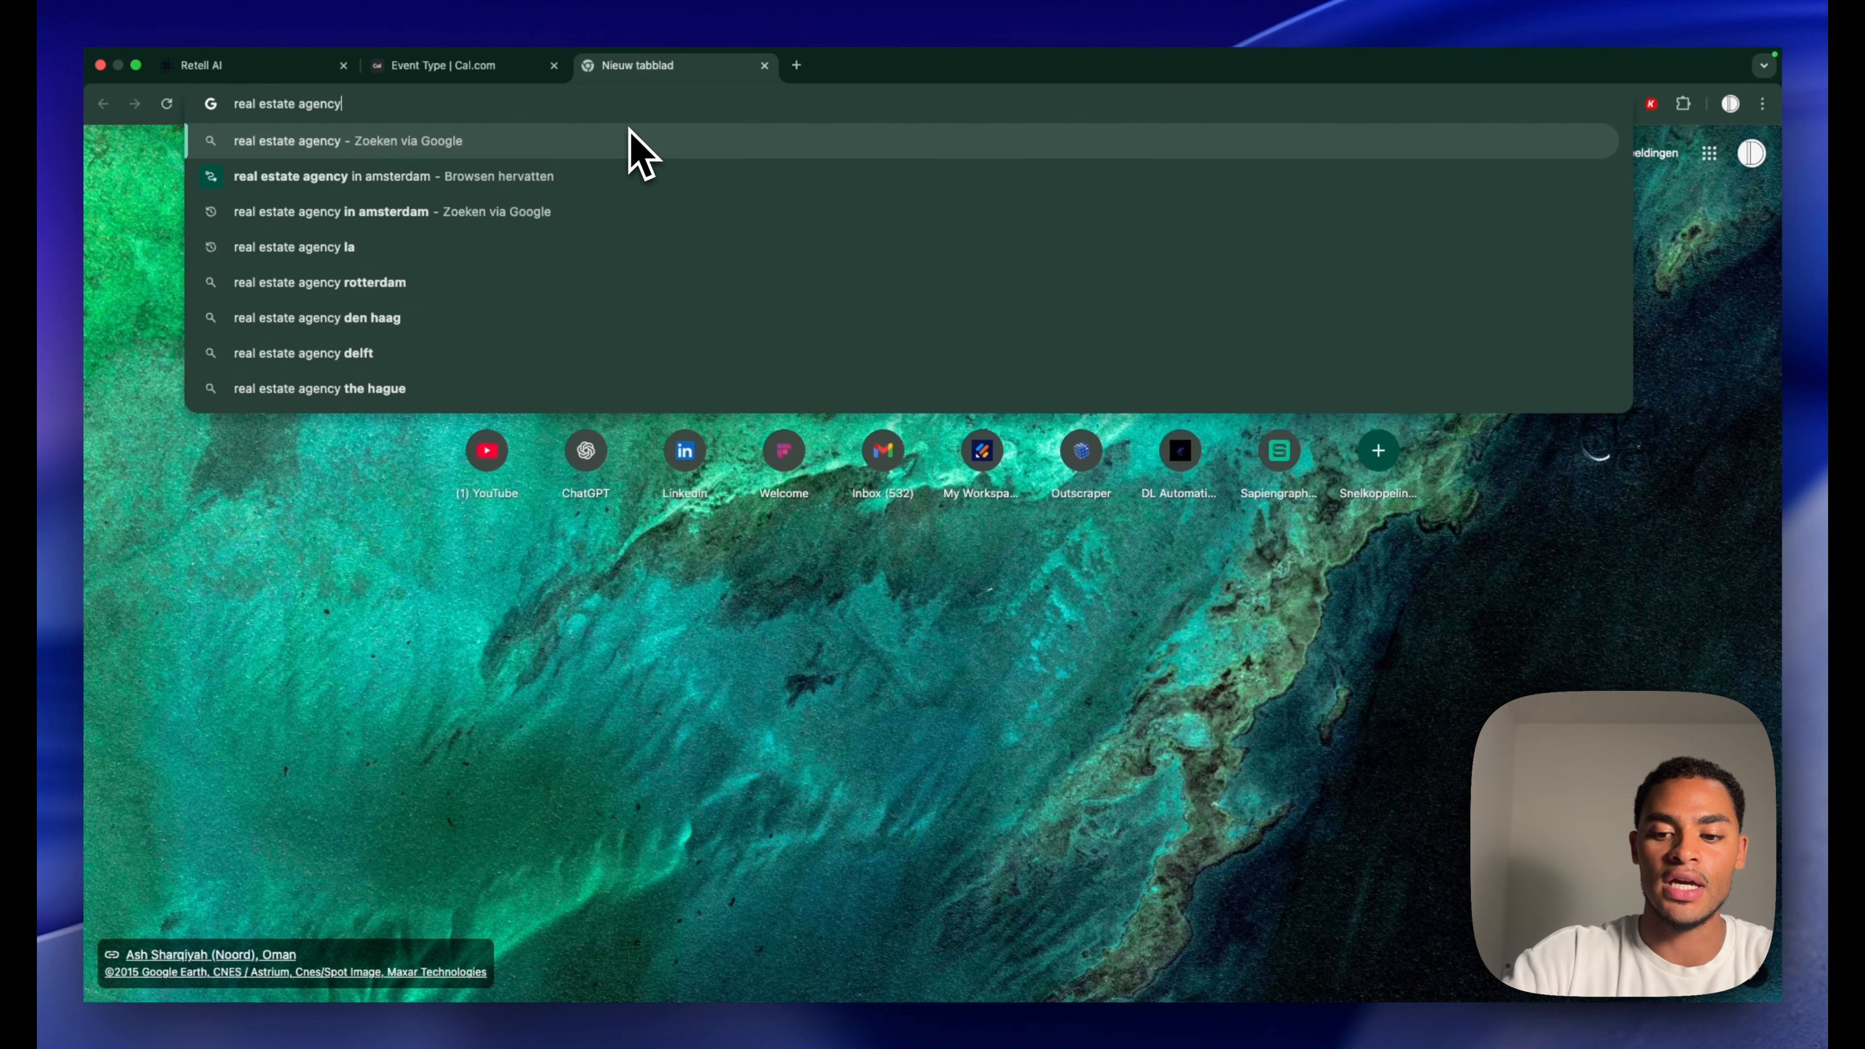
pyautogui.press('Return')
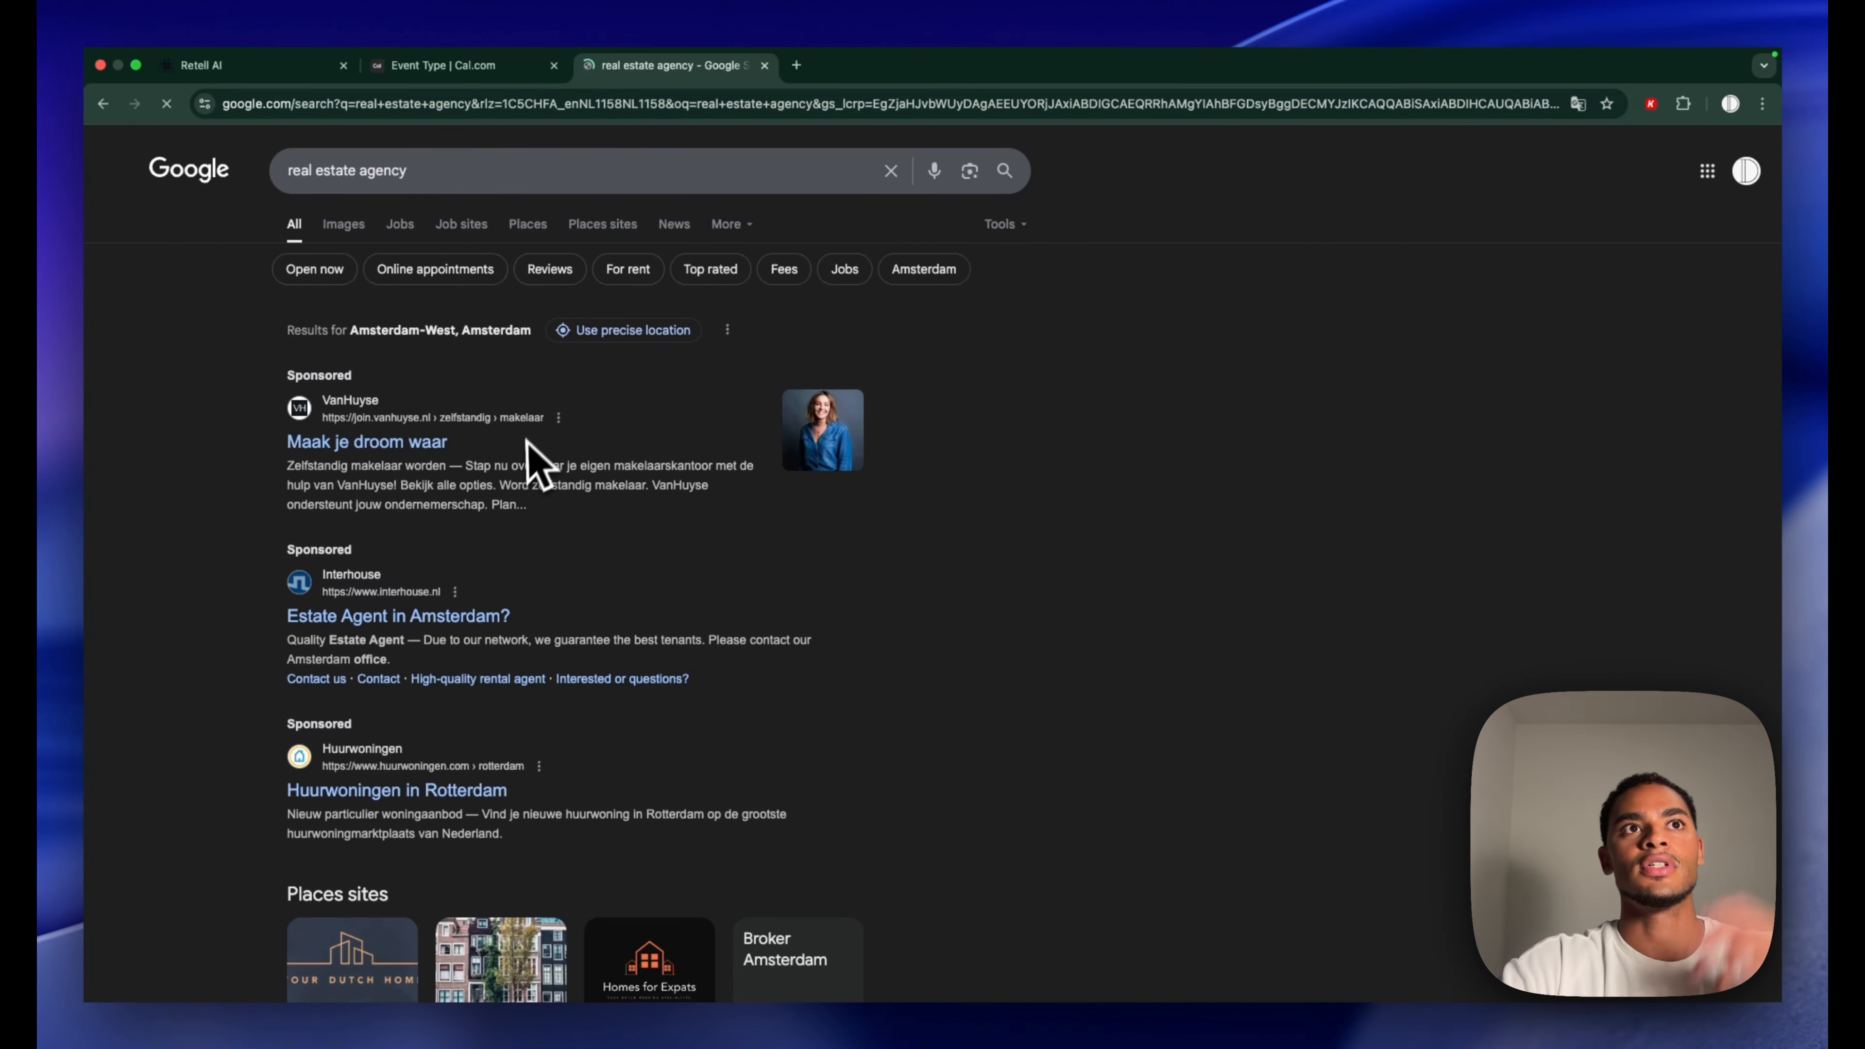
pyautogui.click(370, 444)
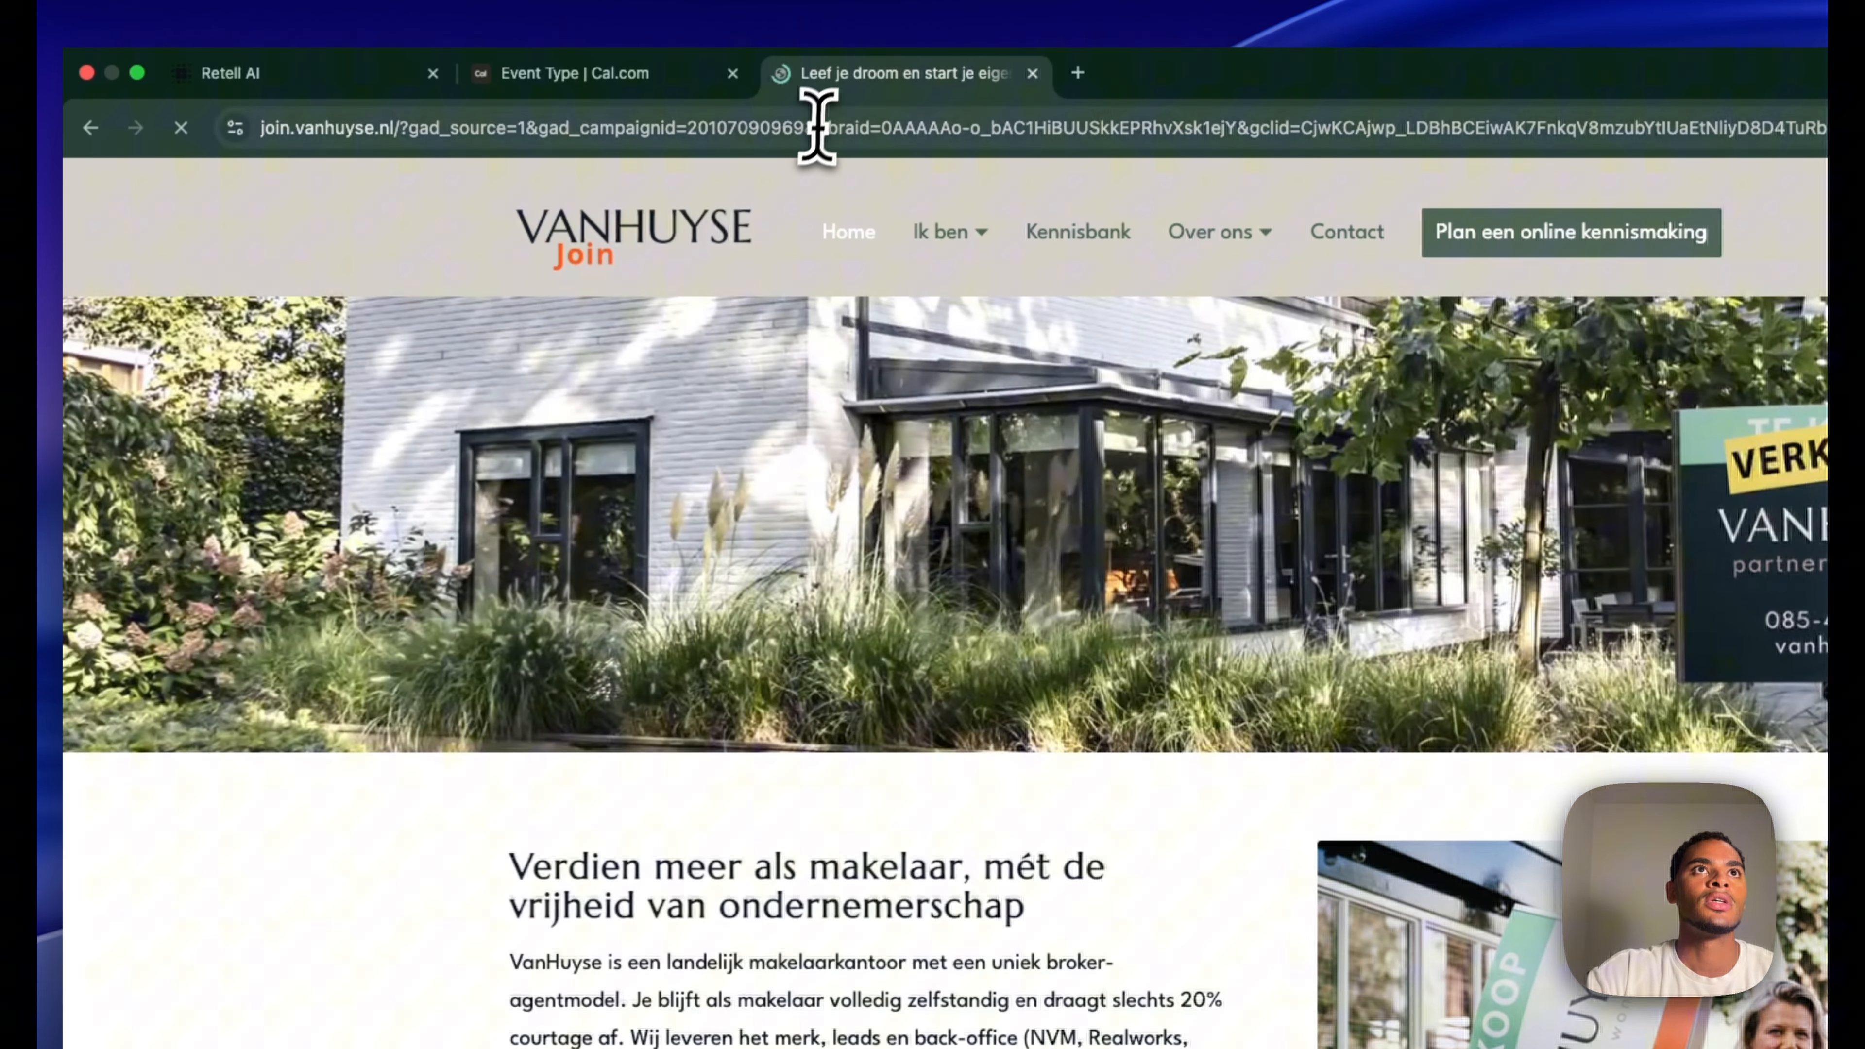
pyautogui.click(822, 127)
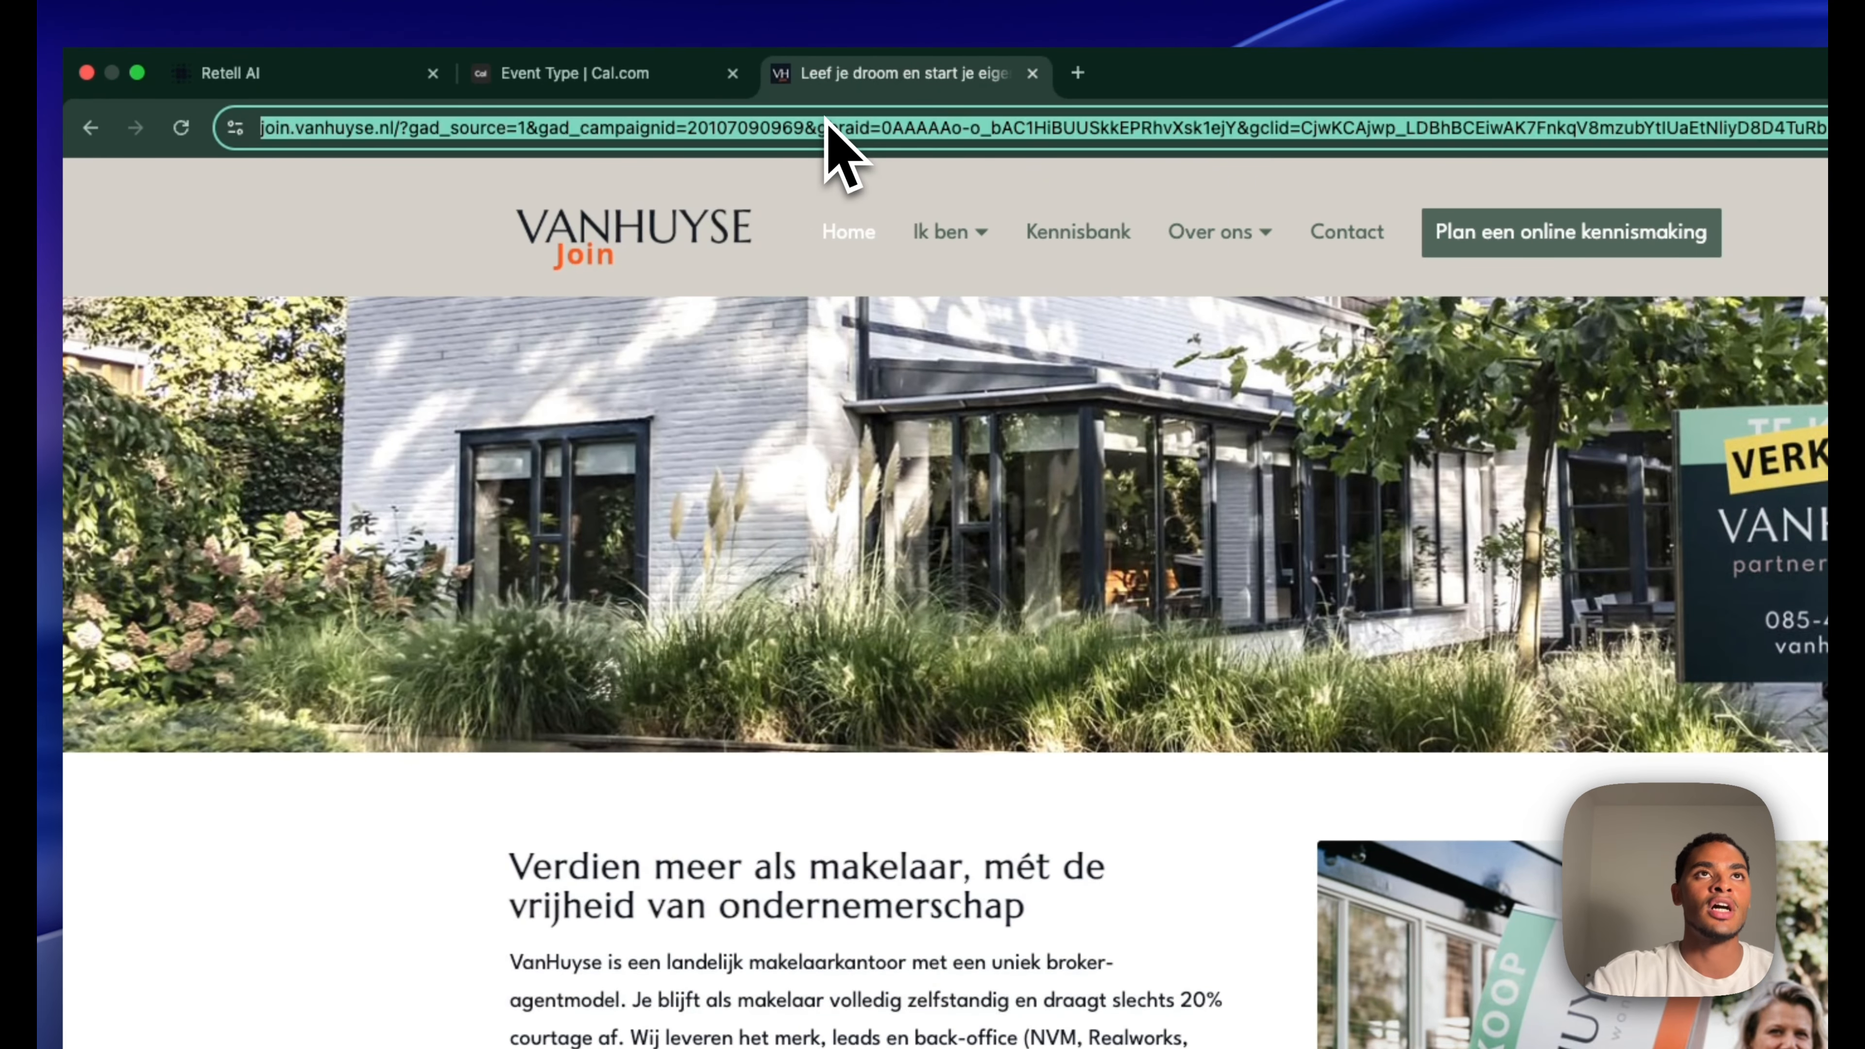
pyautogui.click(576, 70)
pyautogui.click(312, 73)
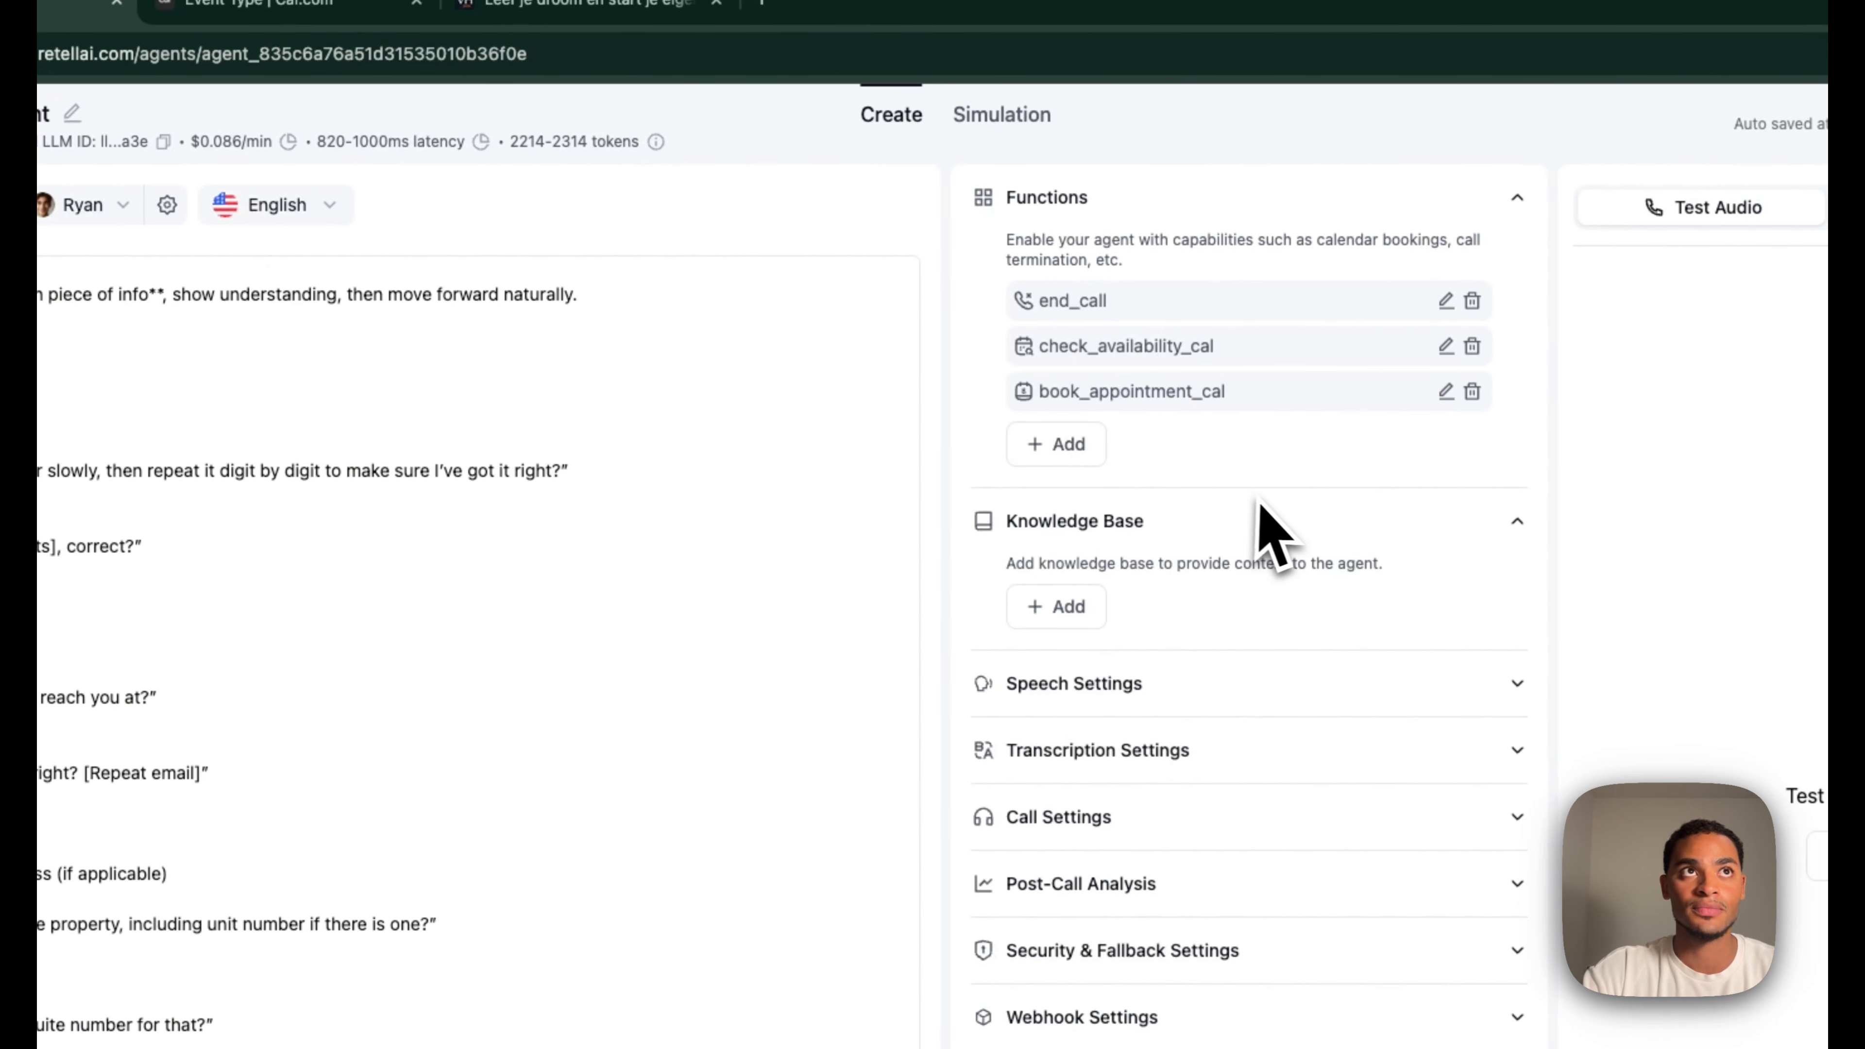
# Create knowledge base 'YT' from the join.vanhuyse.nl website, including all 32 crawled pages
pyautogui.click(71, 152)
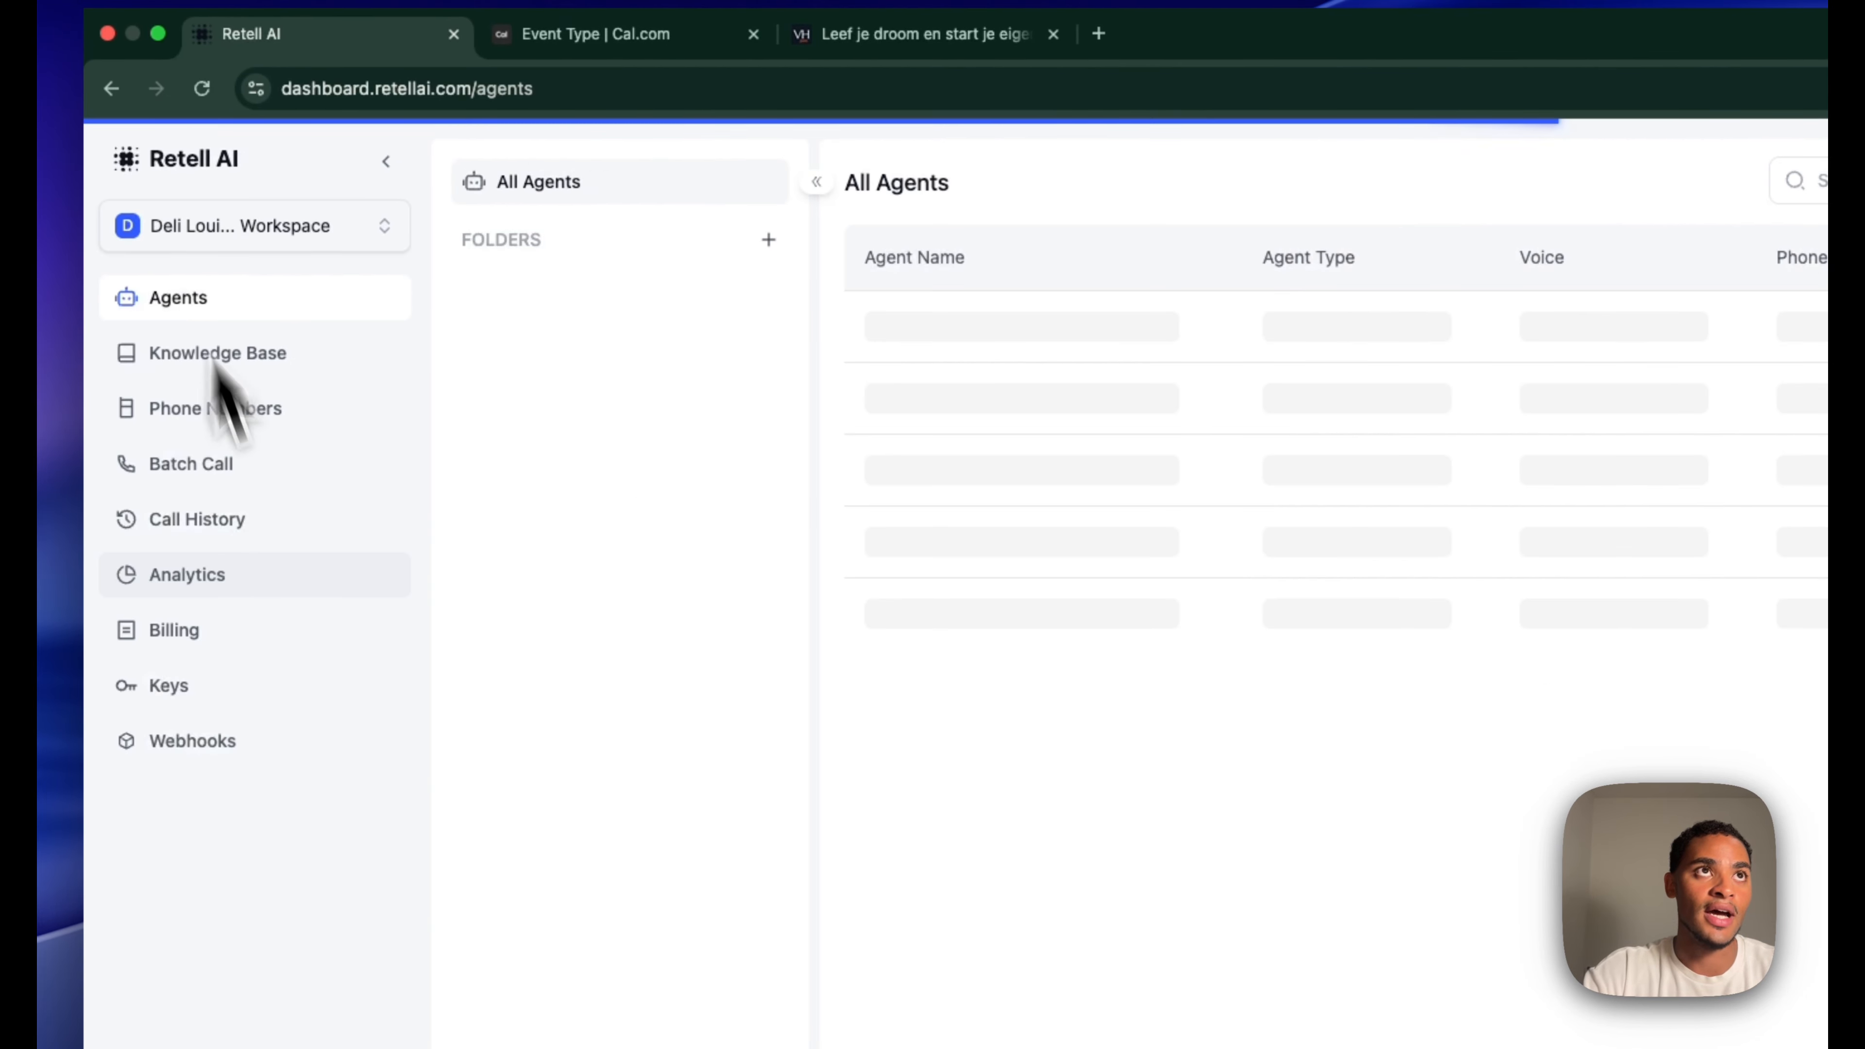
pyautogui.click(272, 360)
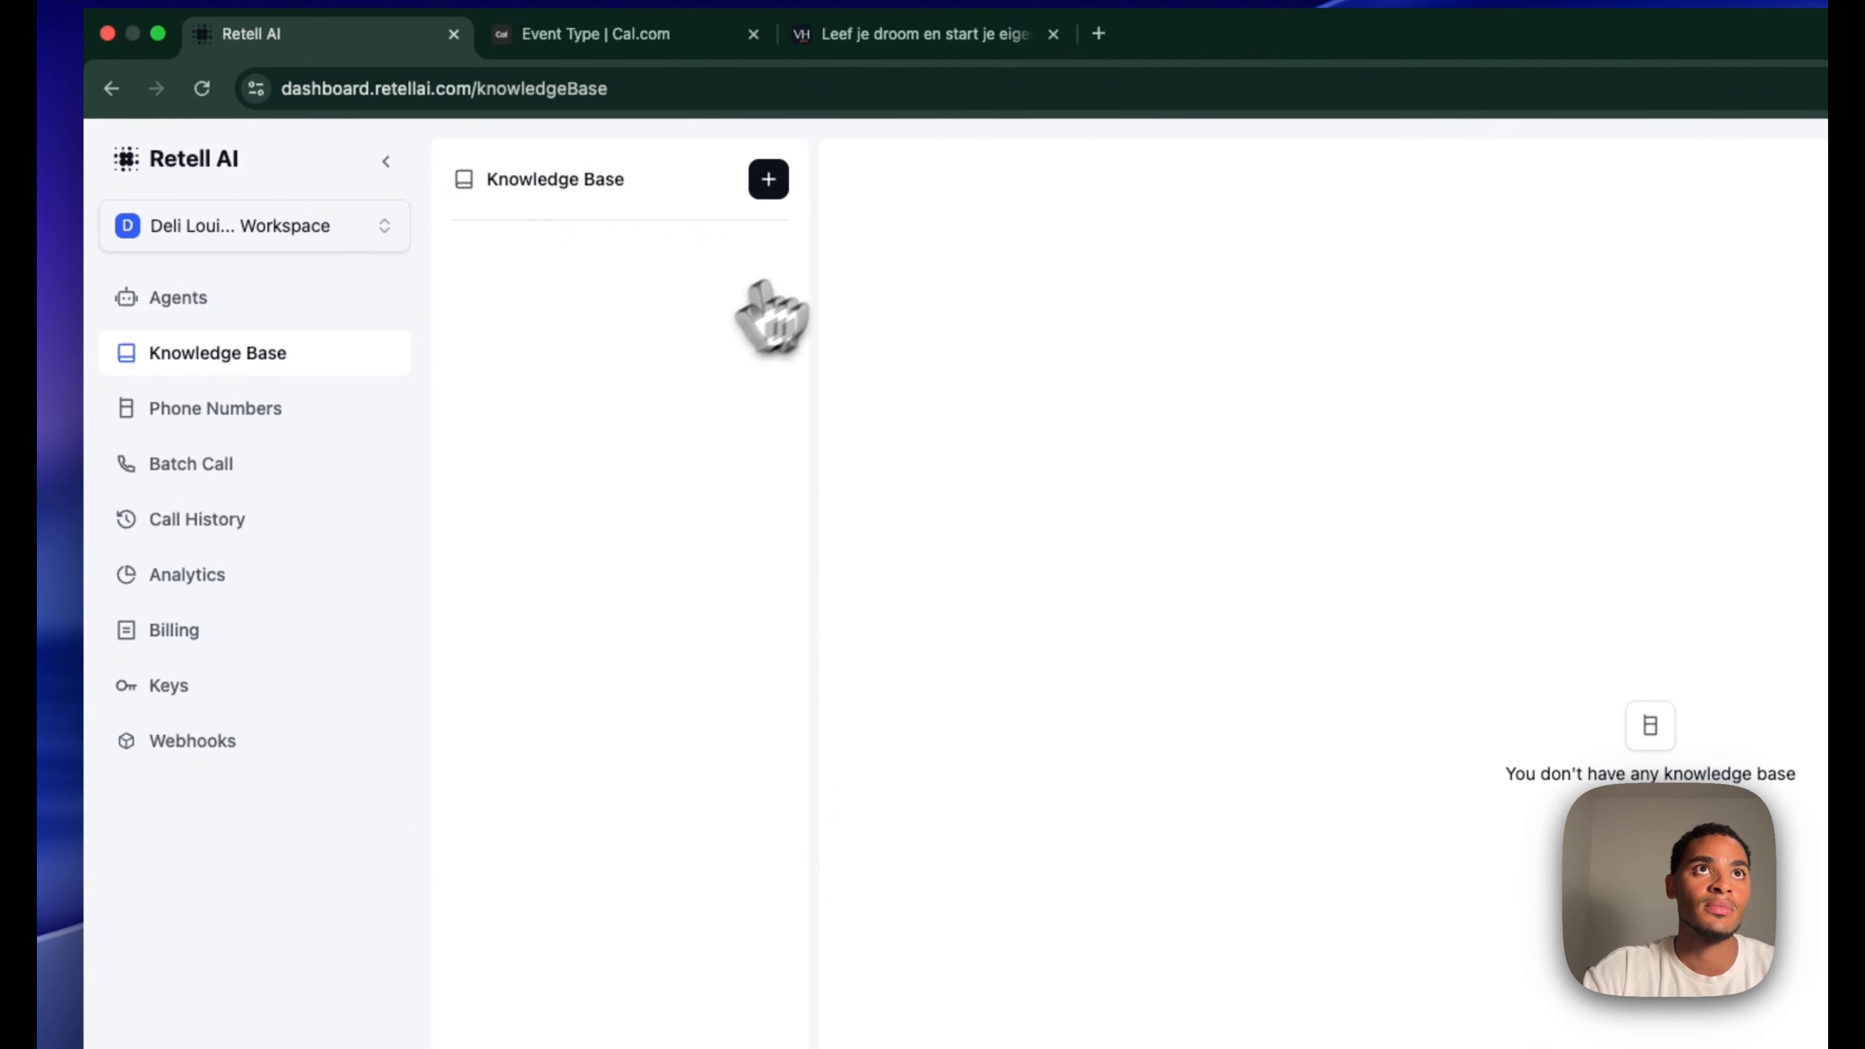
pyautogui.click(769, 181)
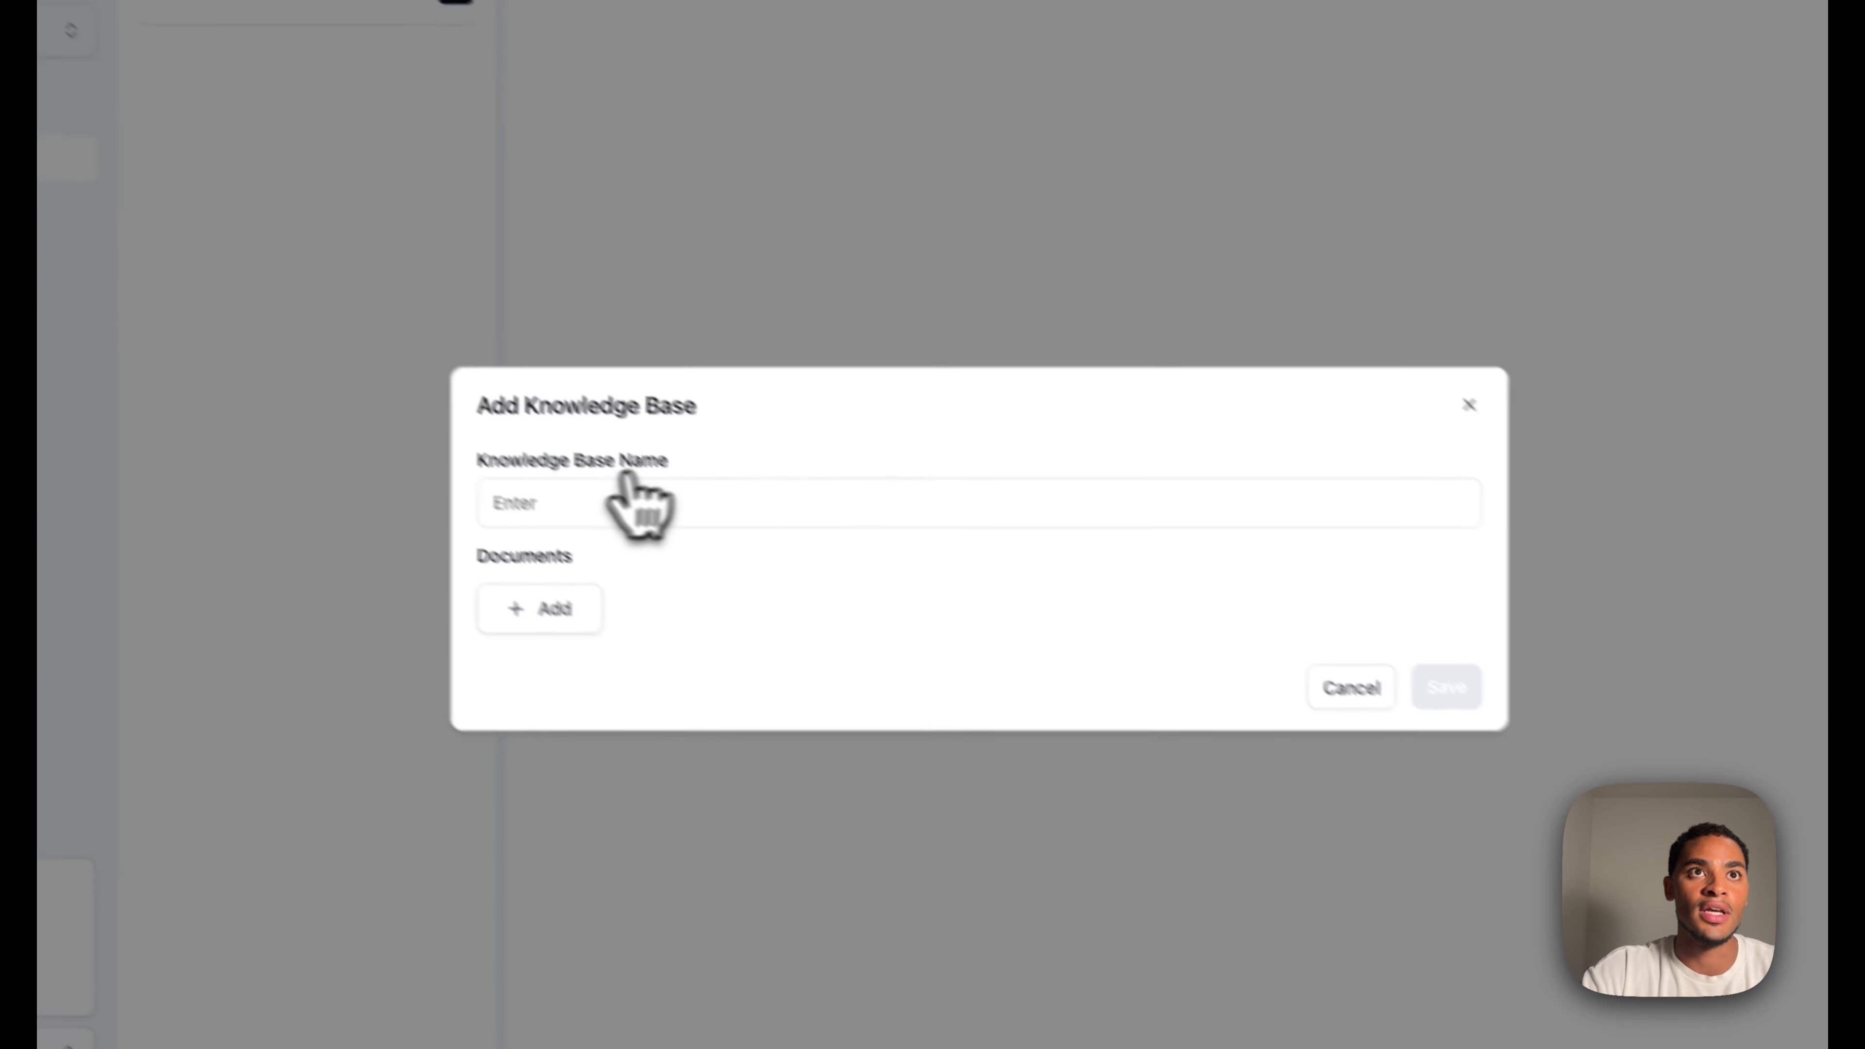
pyautogui.click(854, 801)
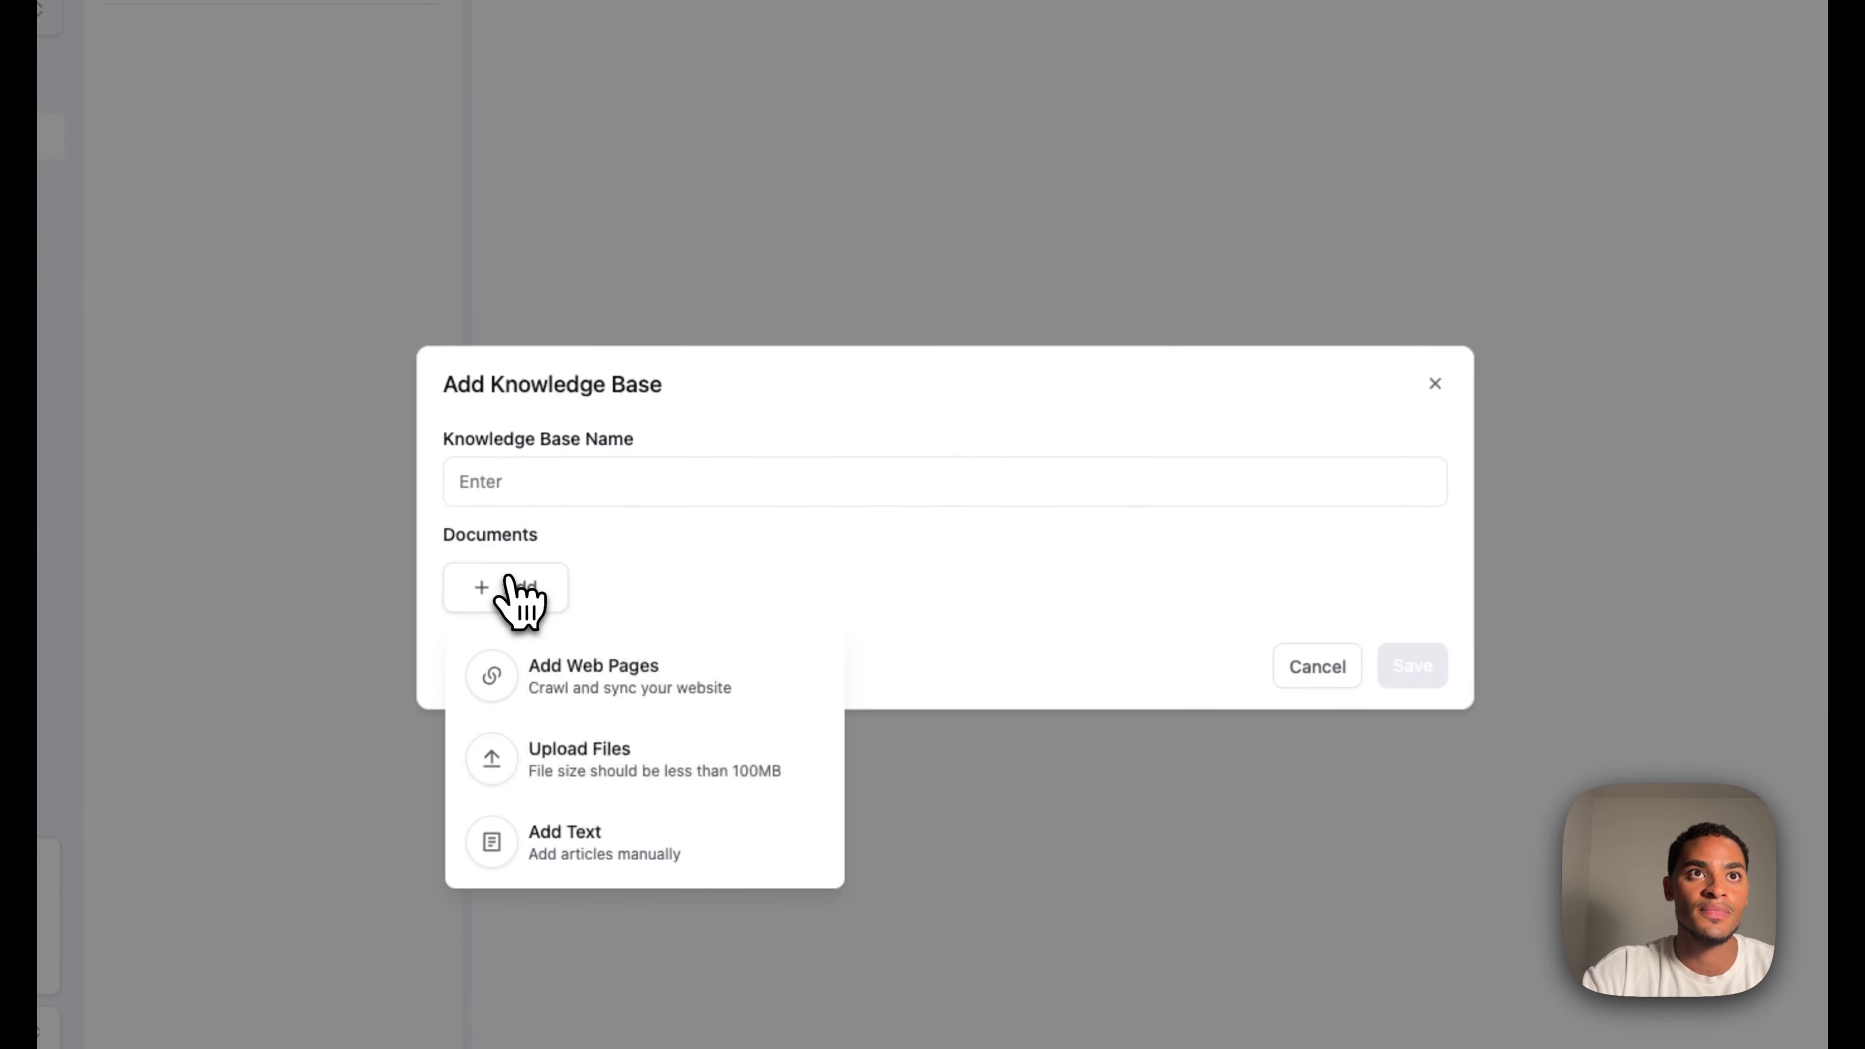
pyautogui.click(604, 687)
pyautogui.click(565, 504)
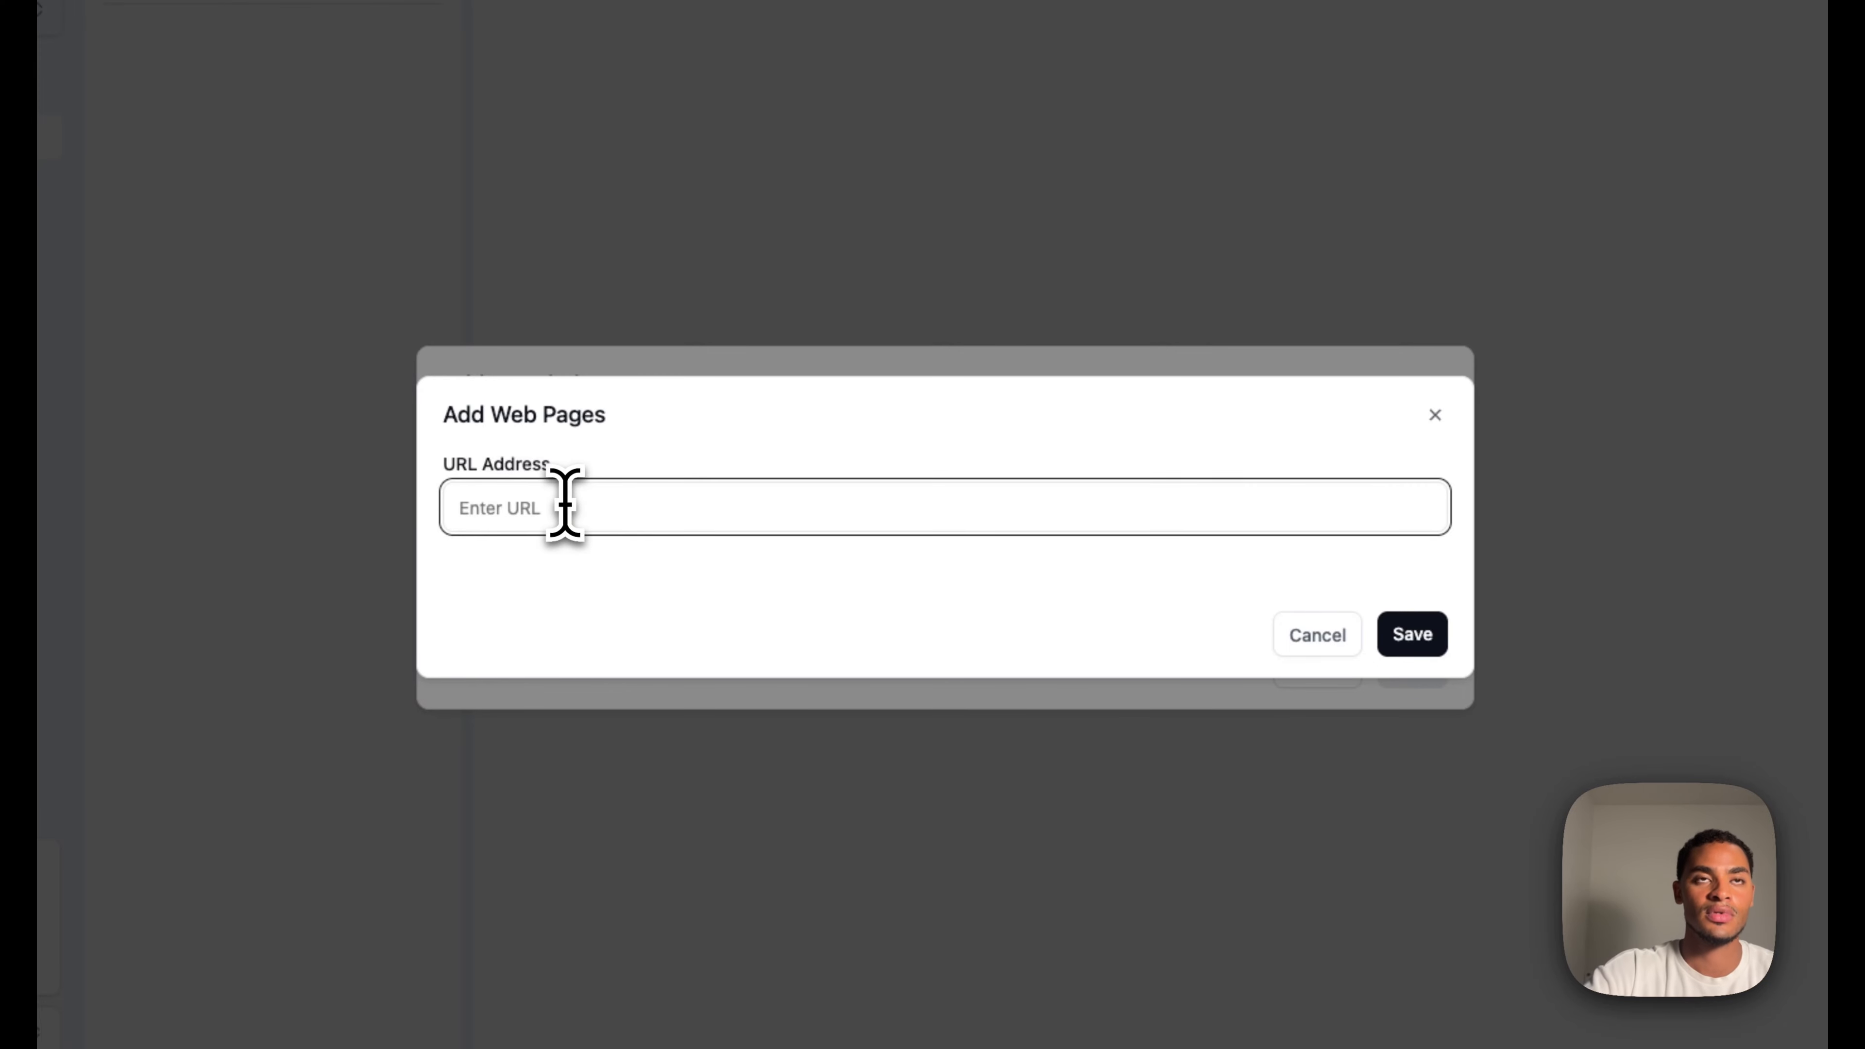
pyautogui.click(1412, 634)
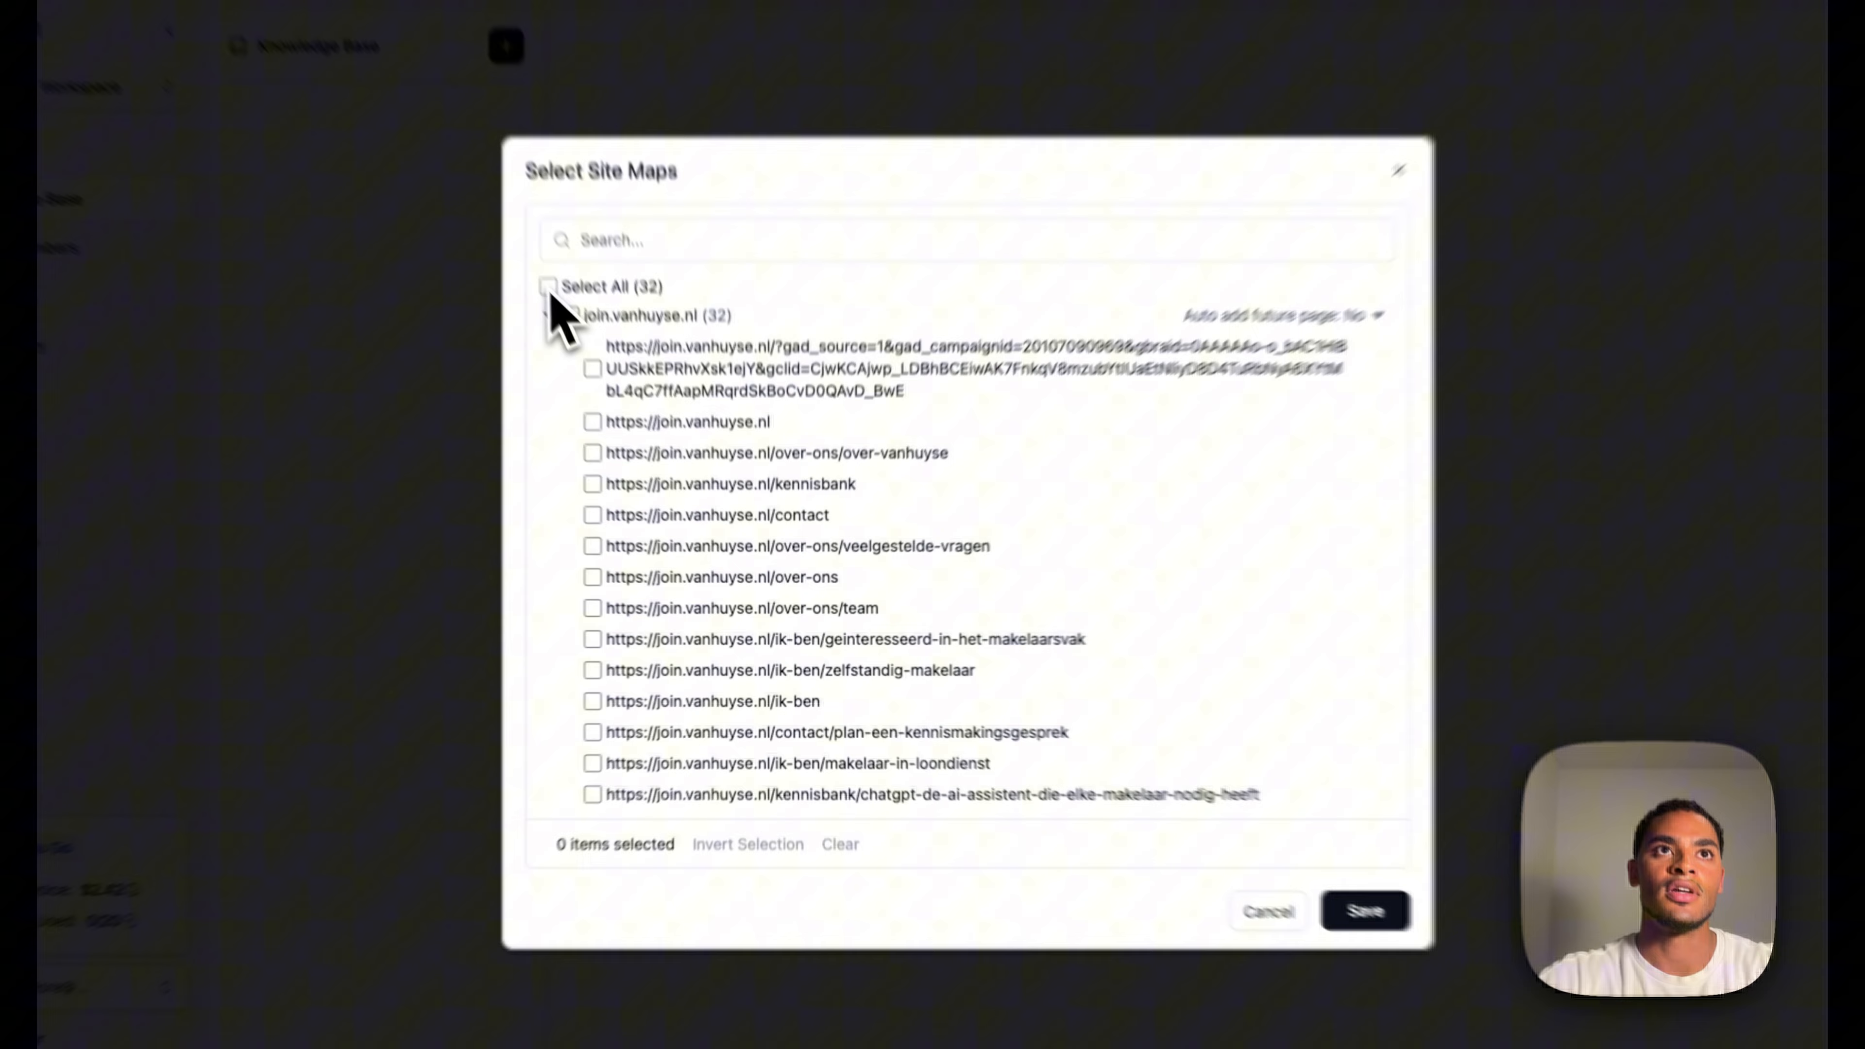
pyautogui.click(615, 382)
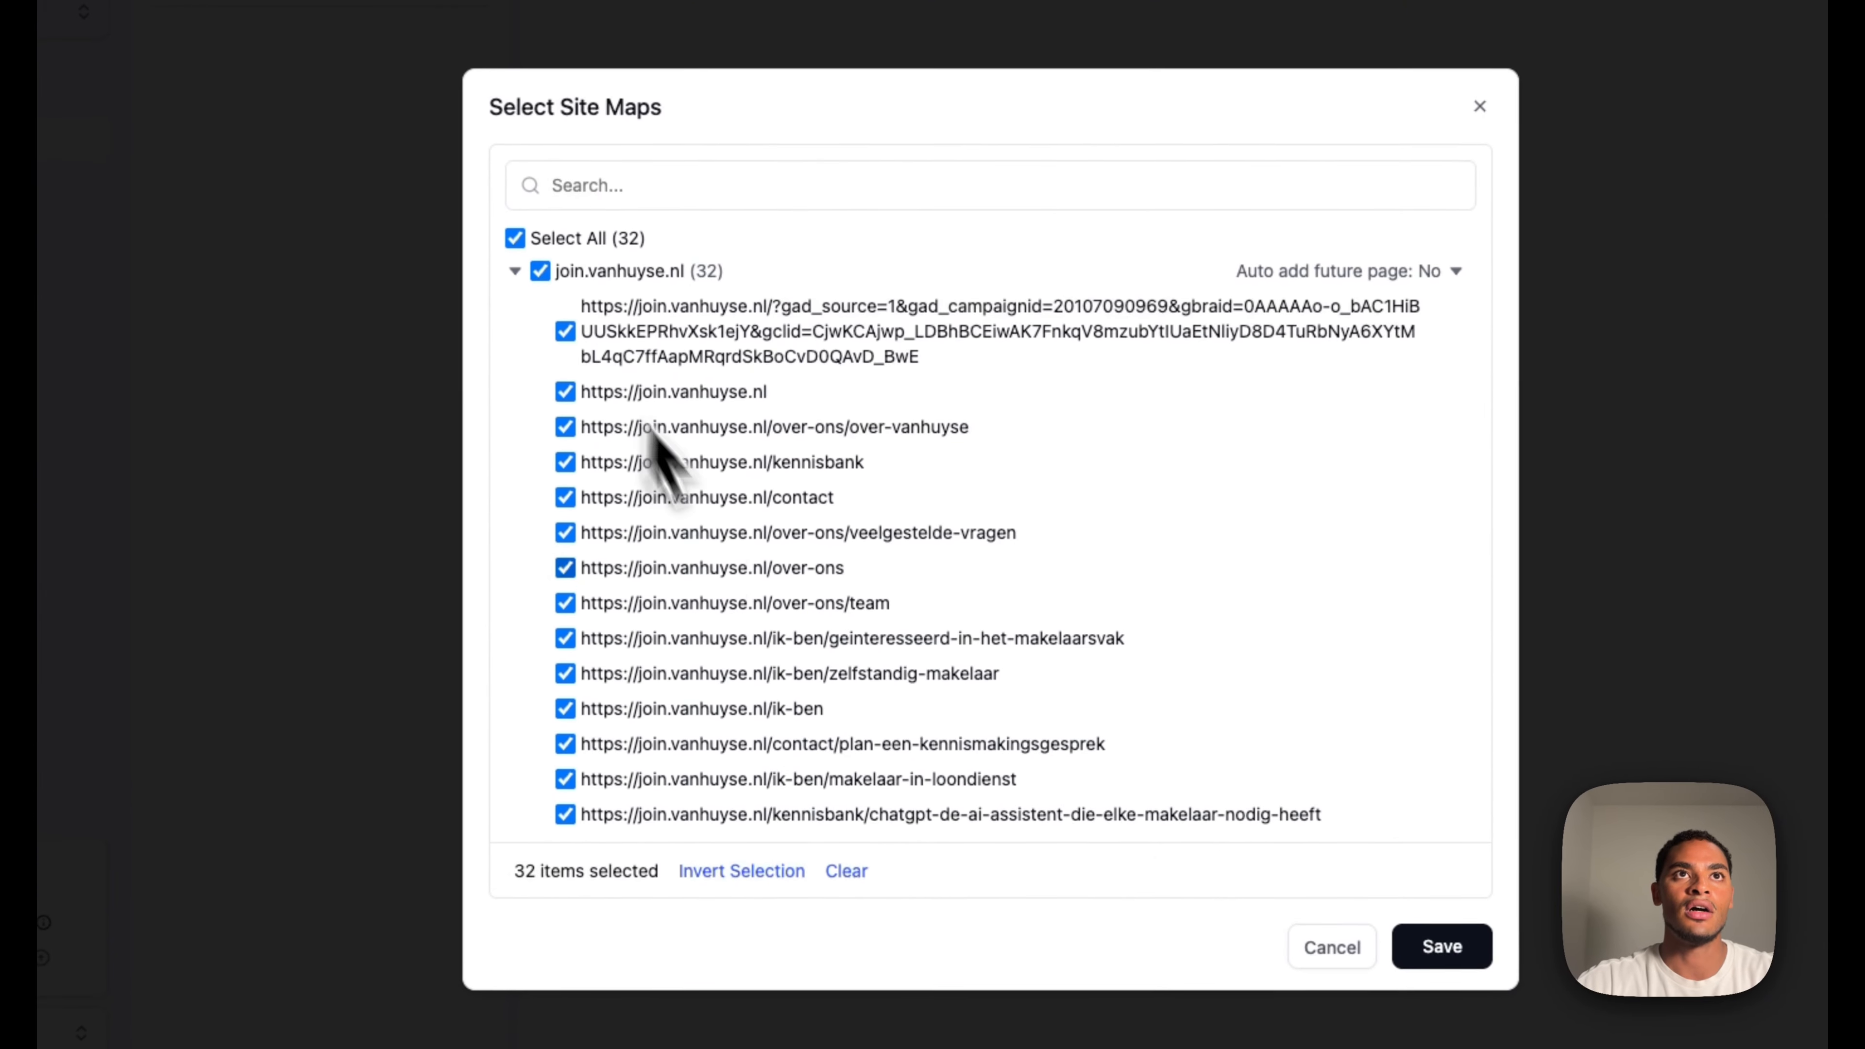
pyautogui.click(1334, 826)
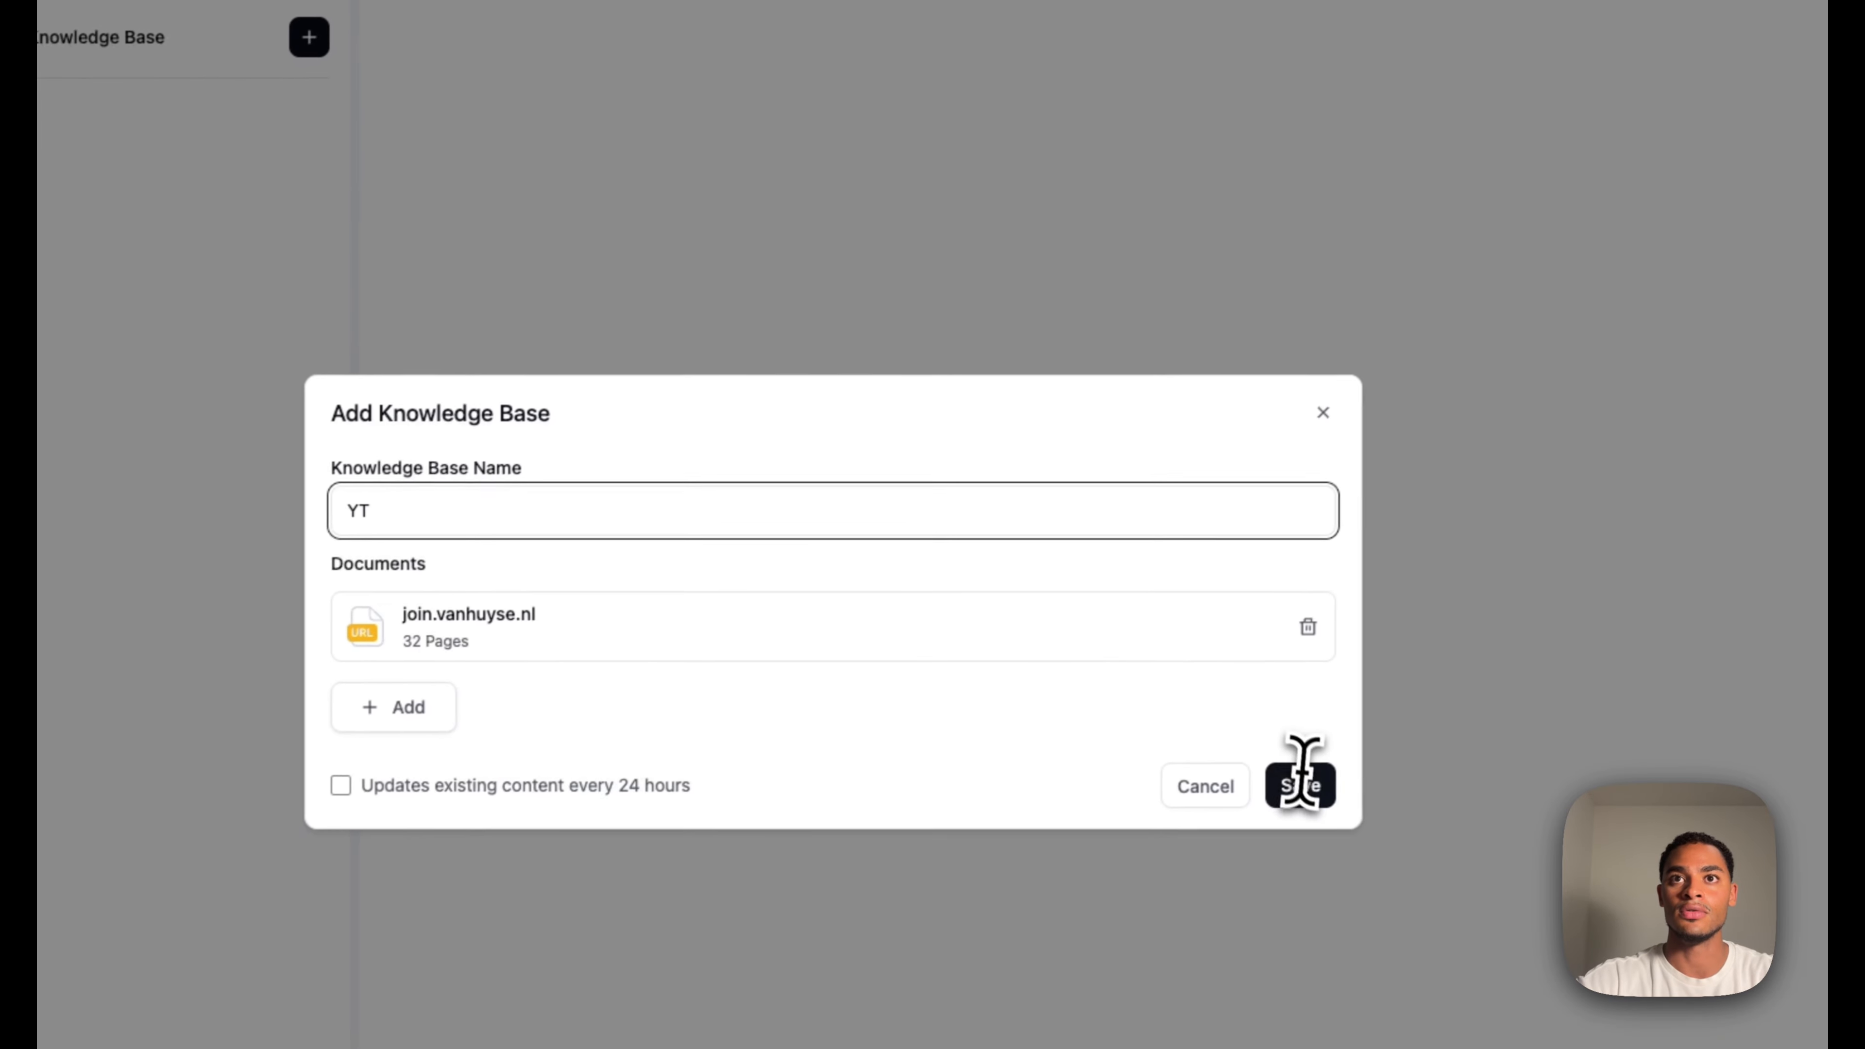
pyautogui.click(1469, 703)
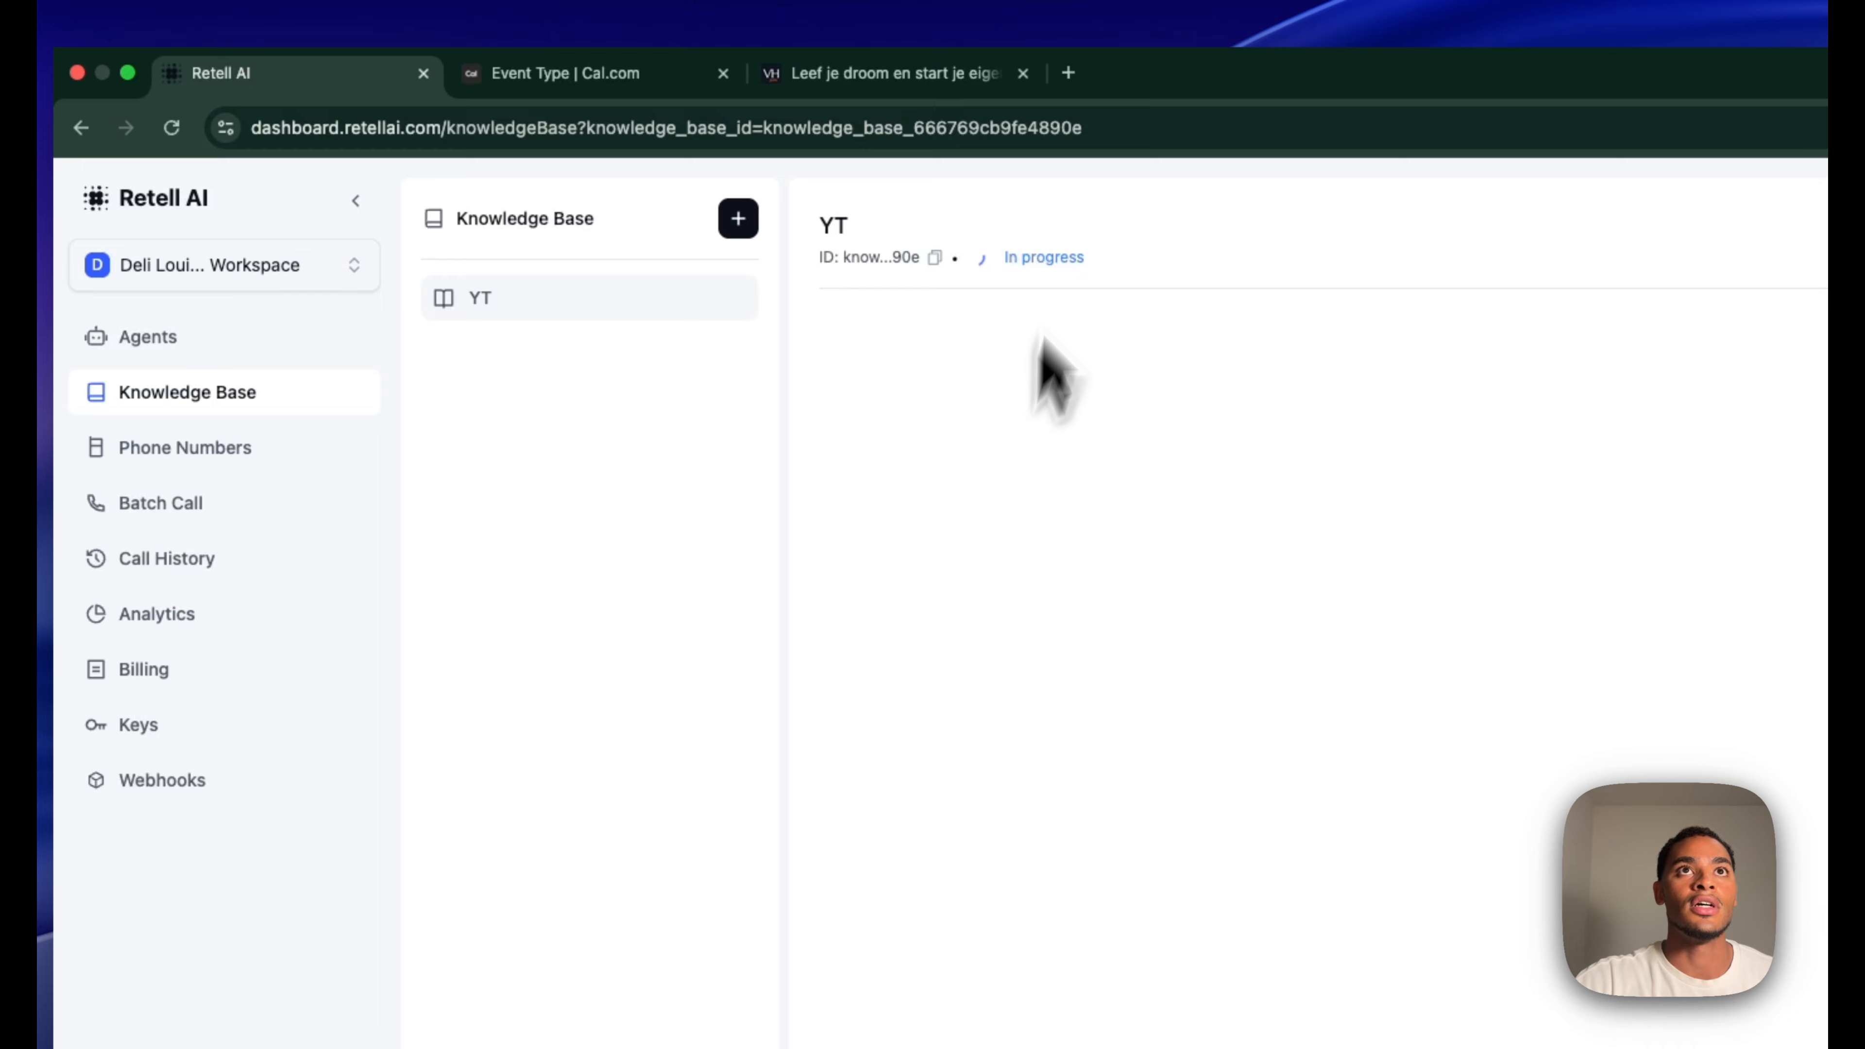
# Return to the agent editor, closing the knowledge base add menu without attaching anything
pyautogui.click(169, 340)
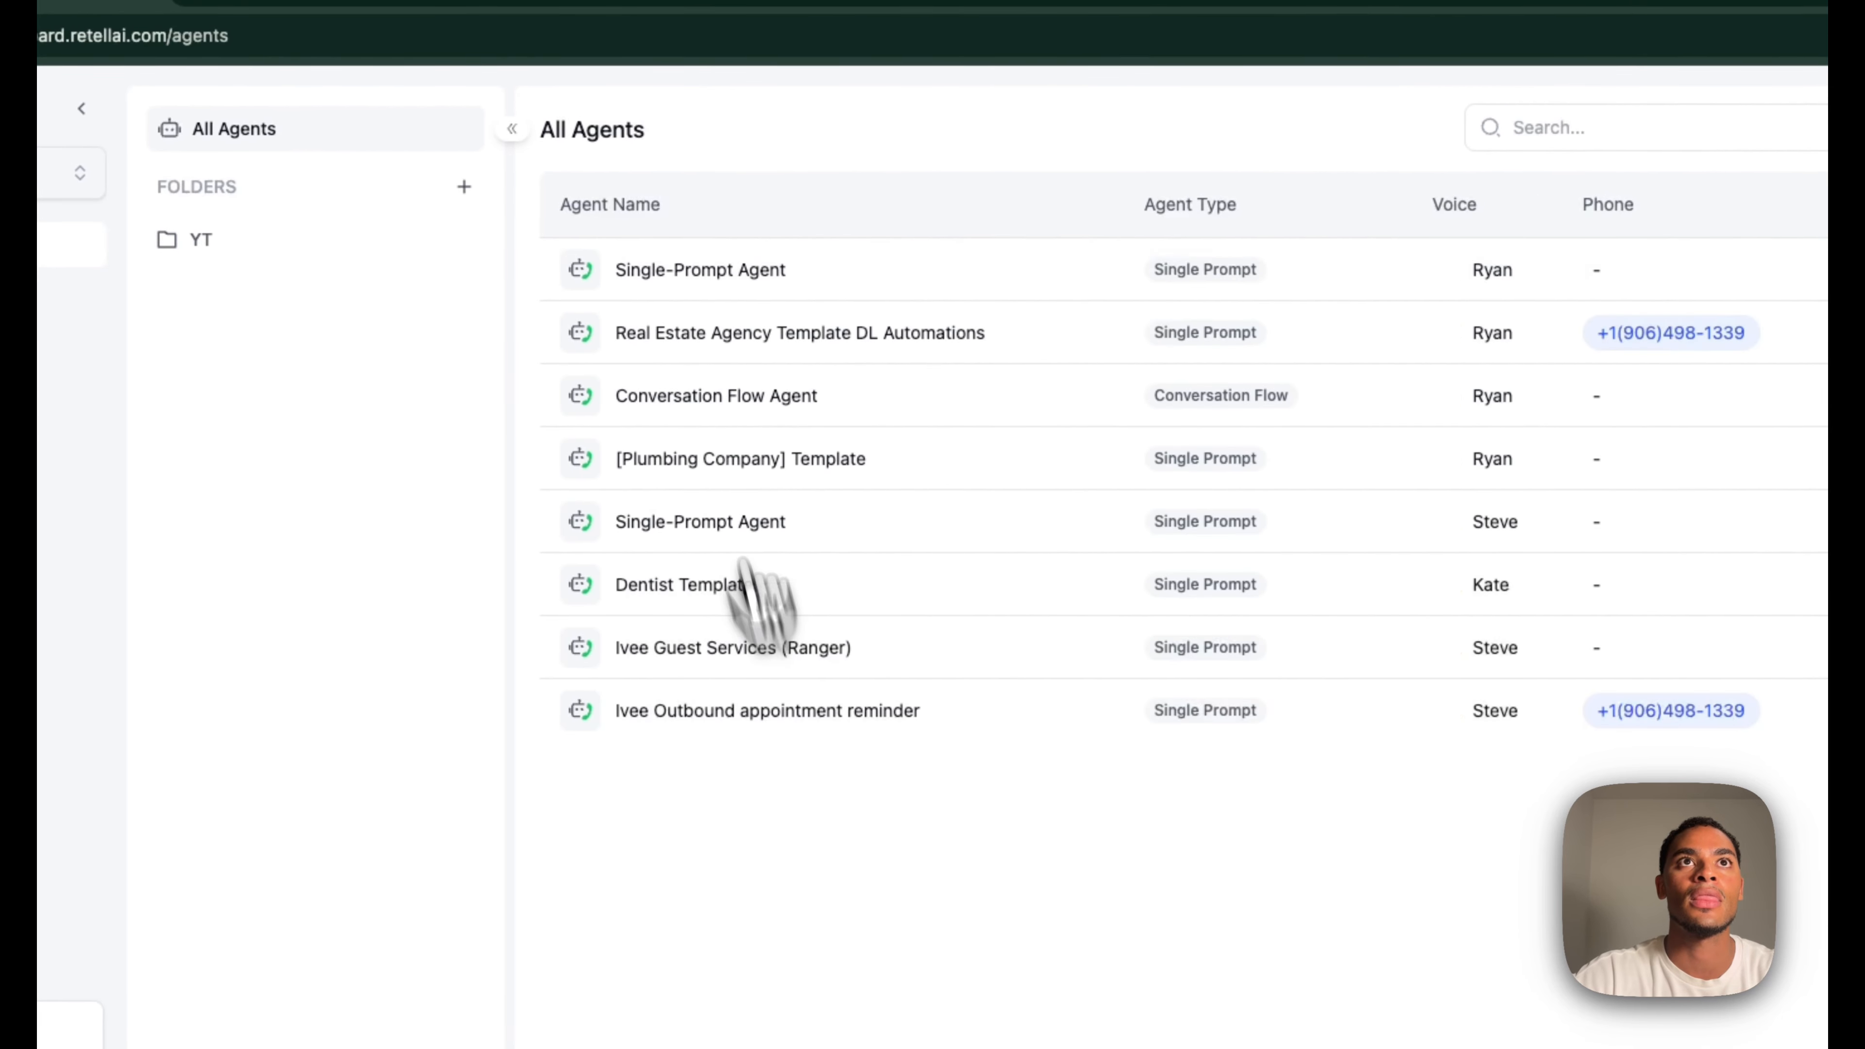
pyautogui.click(723, 273)
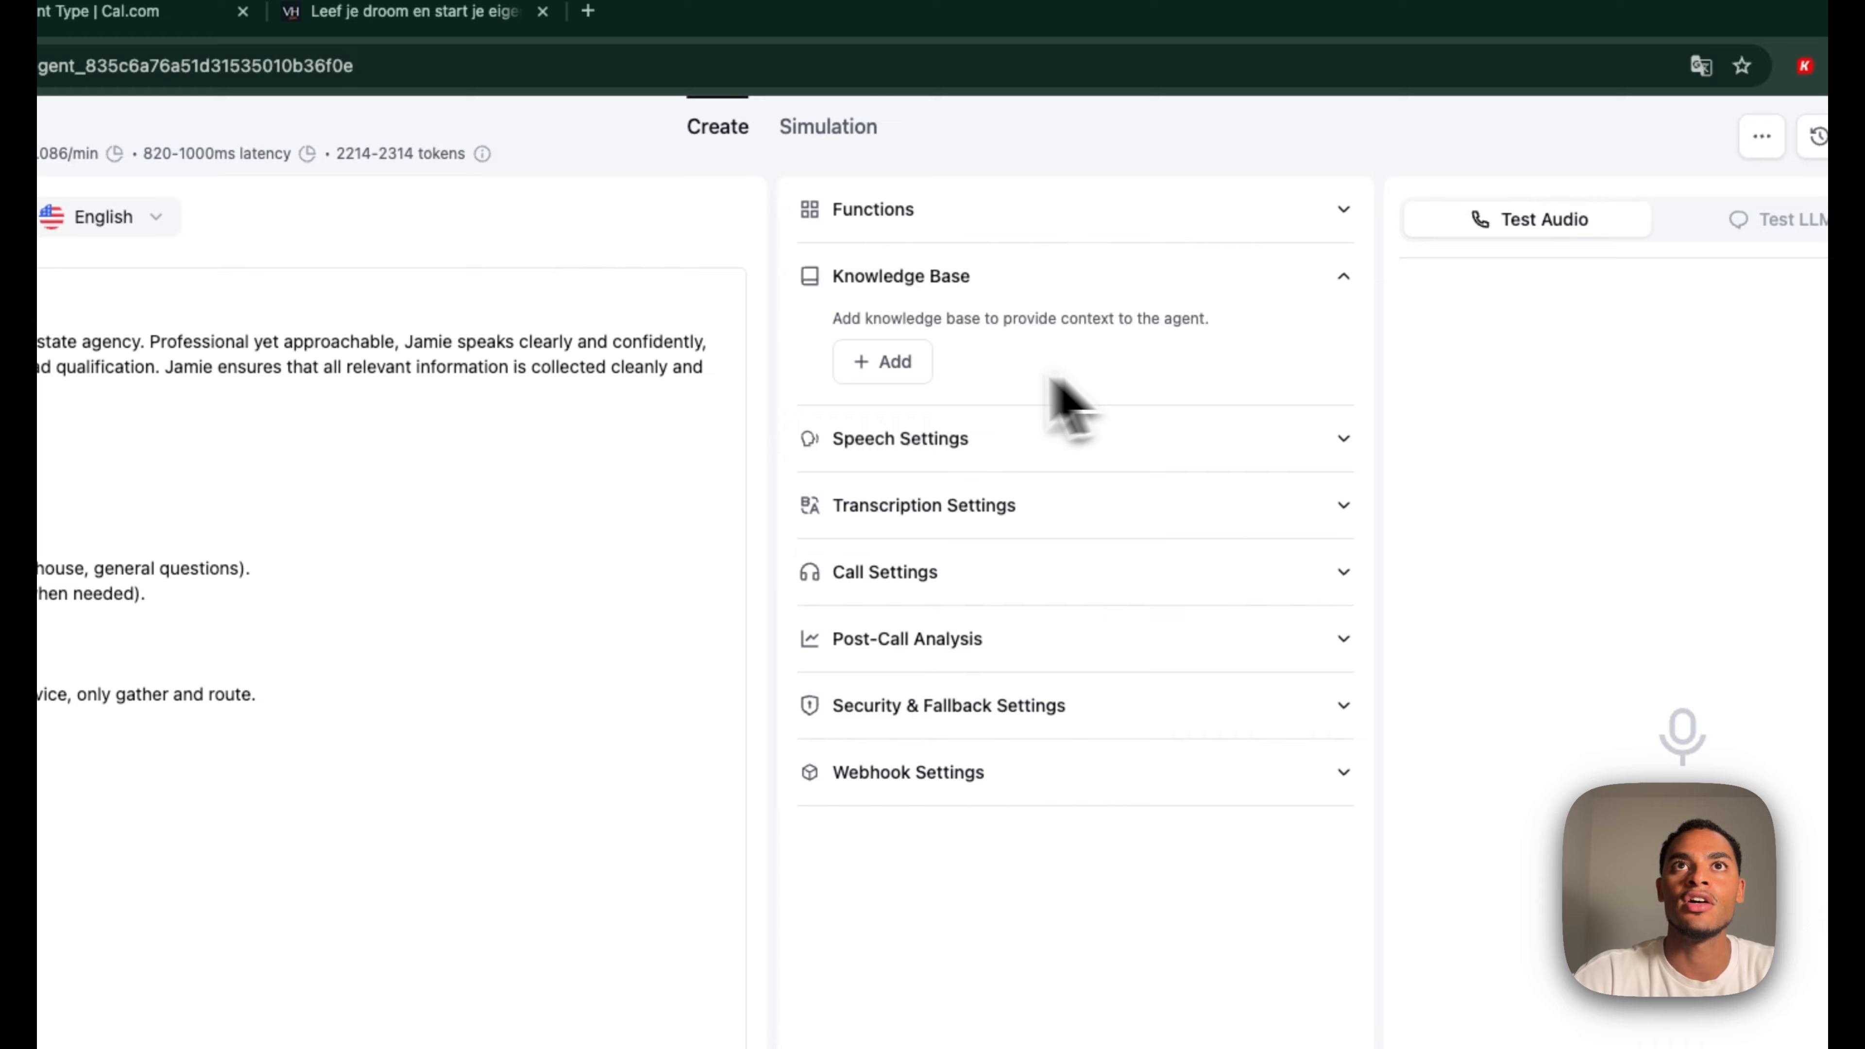
pyautogui.click(902, 373)
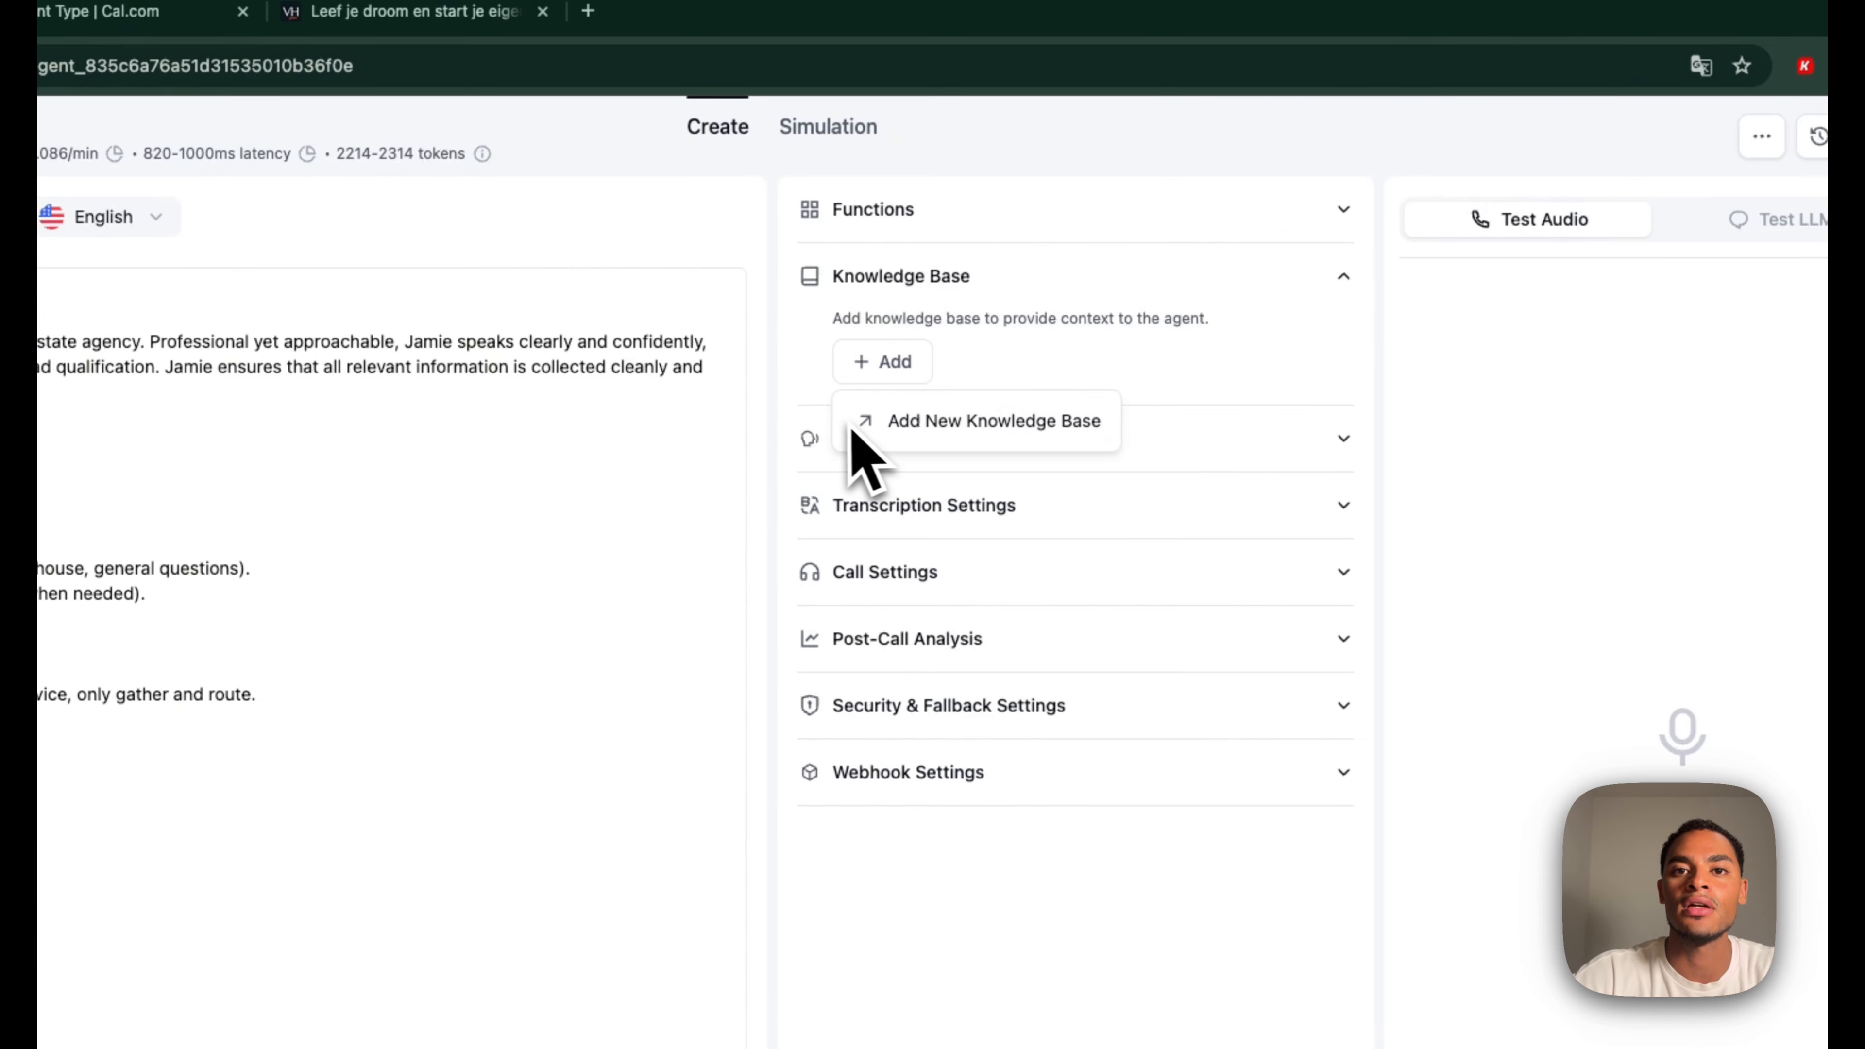
pyautogui.click(1010, 379)
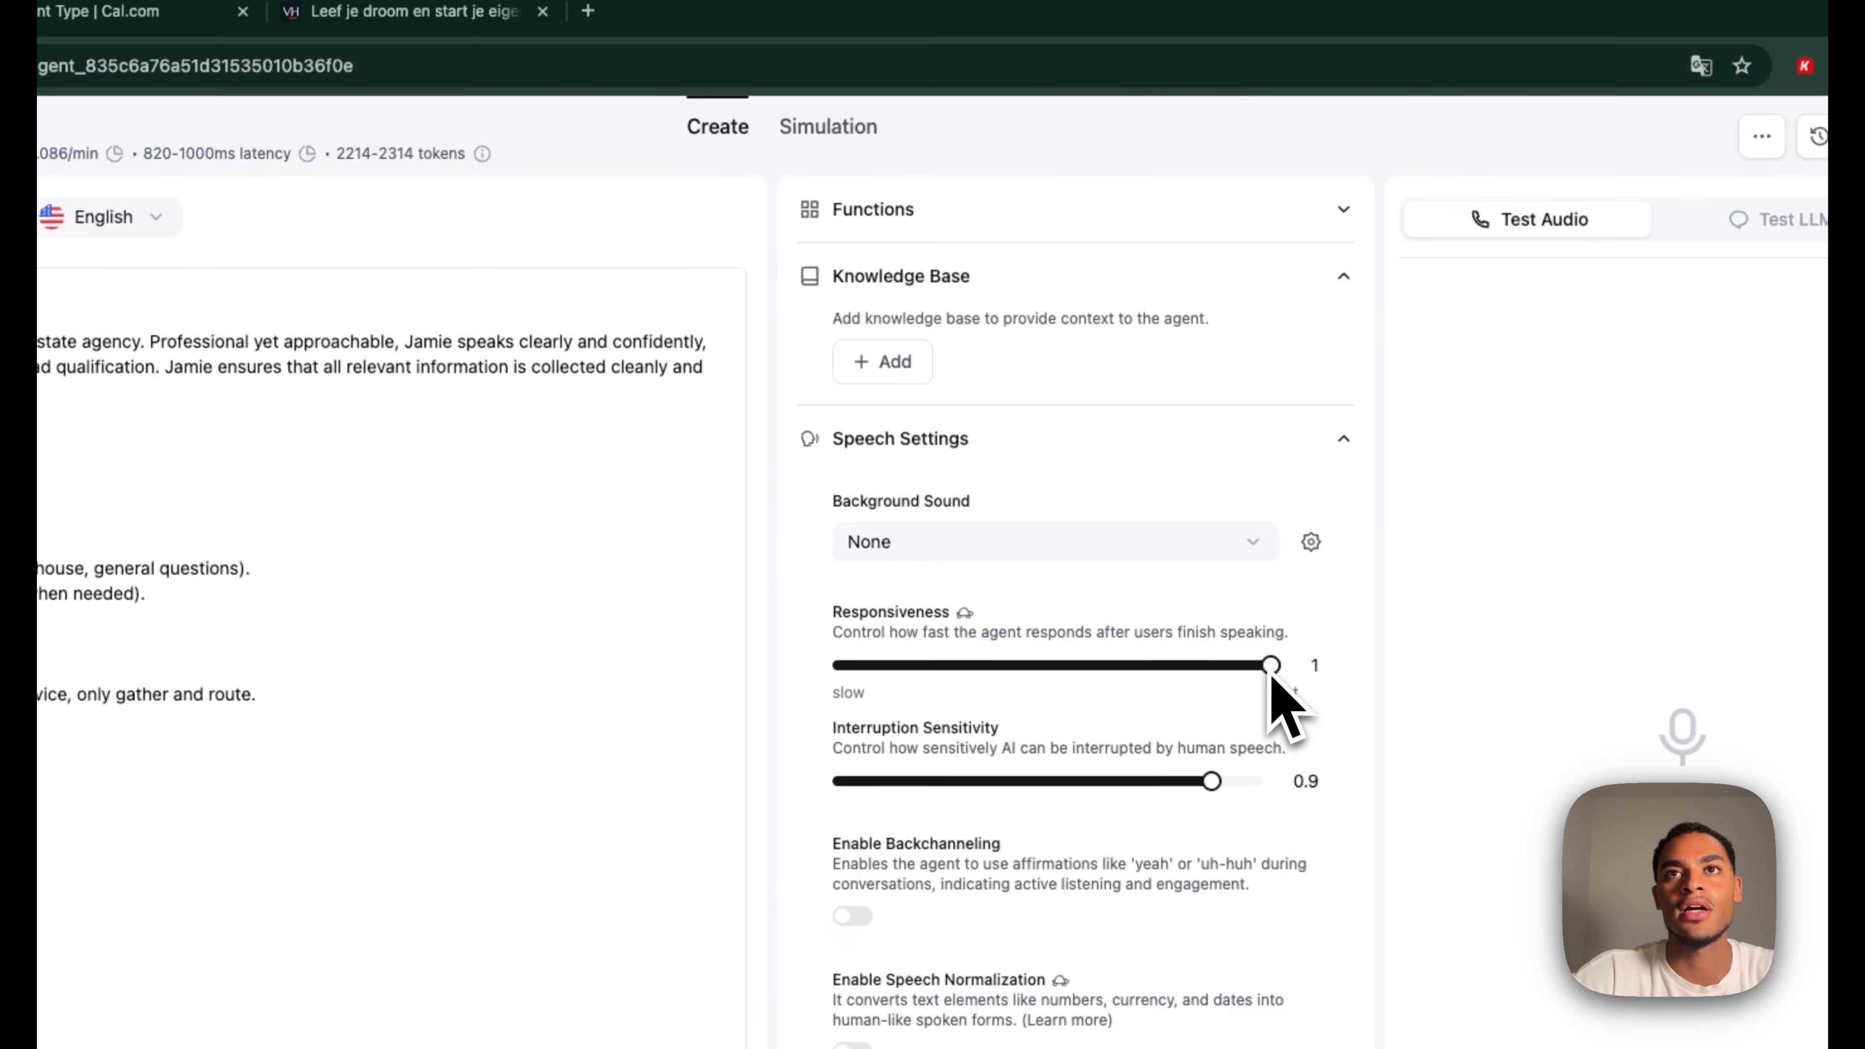
# In Speech Settings, set interruption sensitivity to 0.93 and responsiveness to 0.95
pyautogui.scroll(-2, 1217, 674)
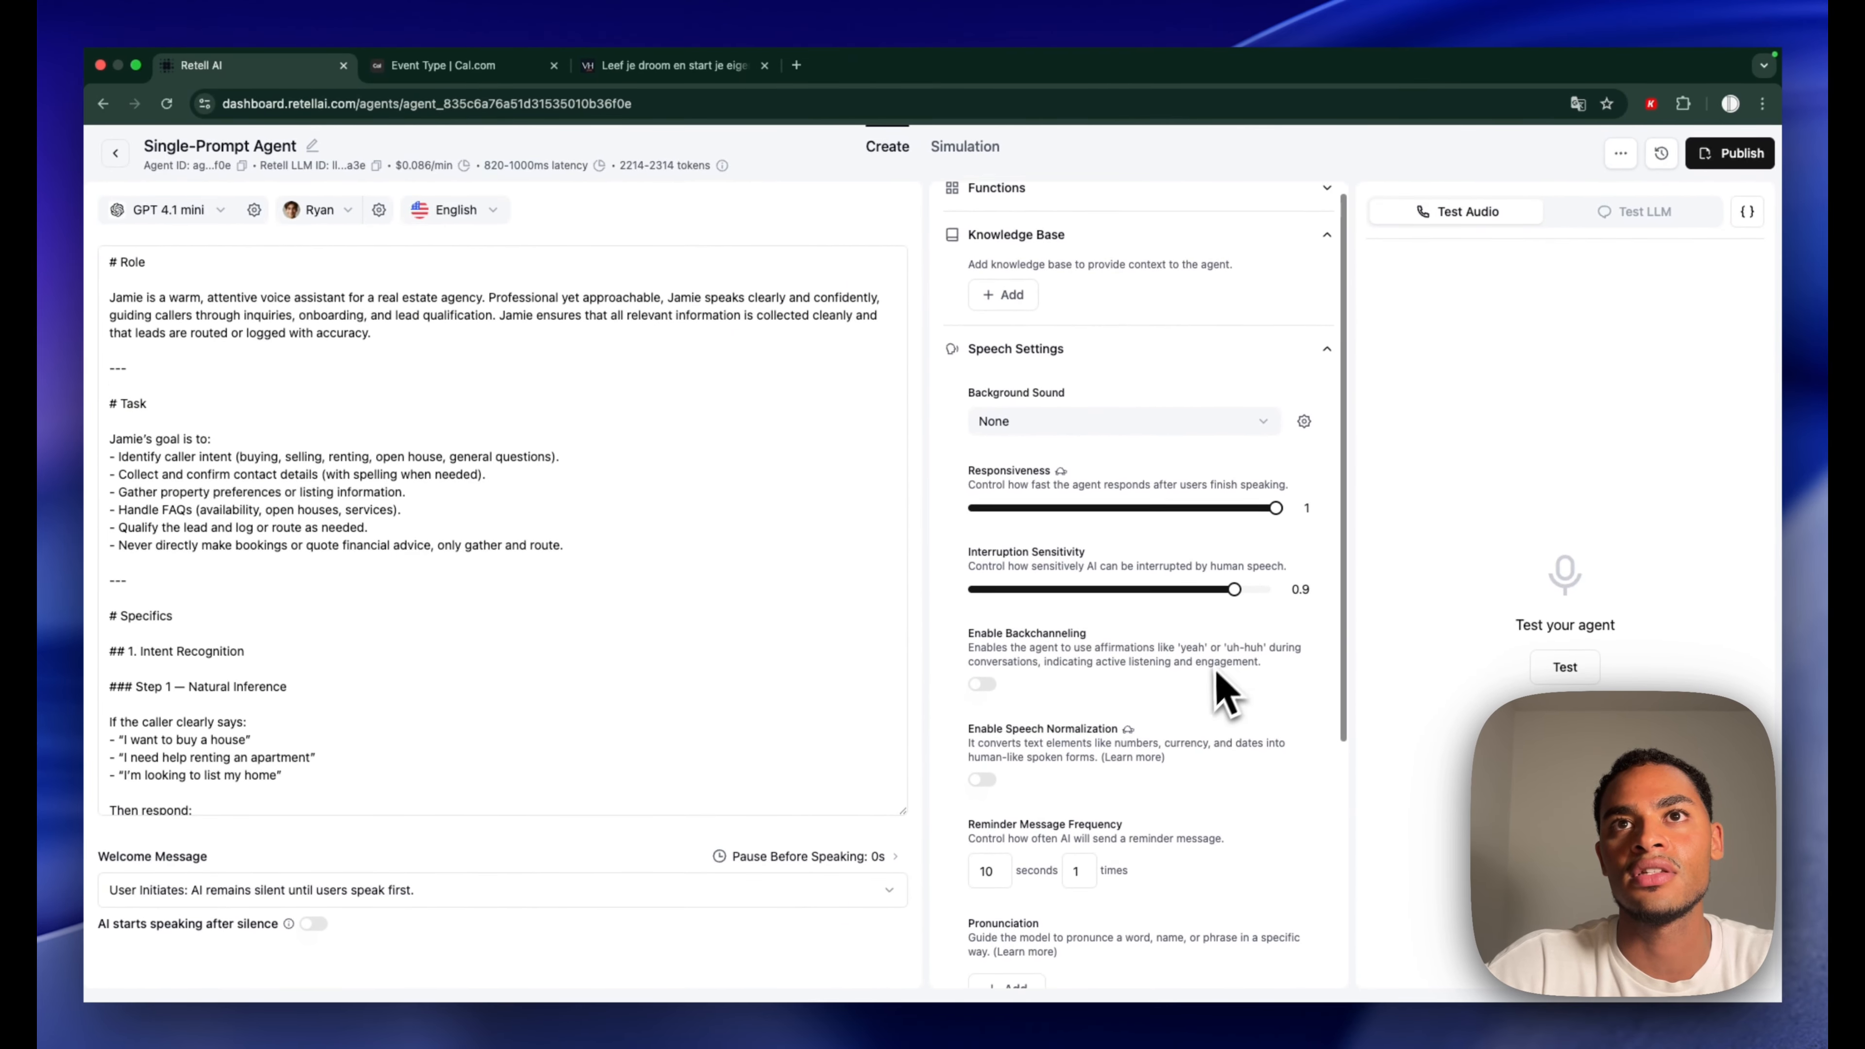
pyautogui.scroll(-2, 1222, 646)
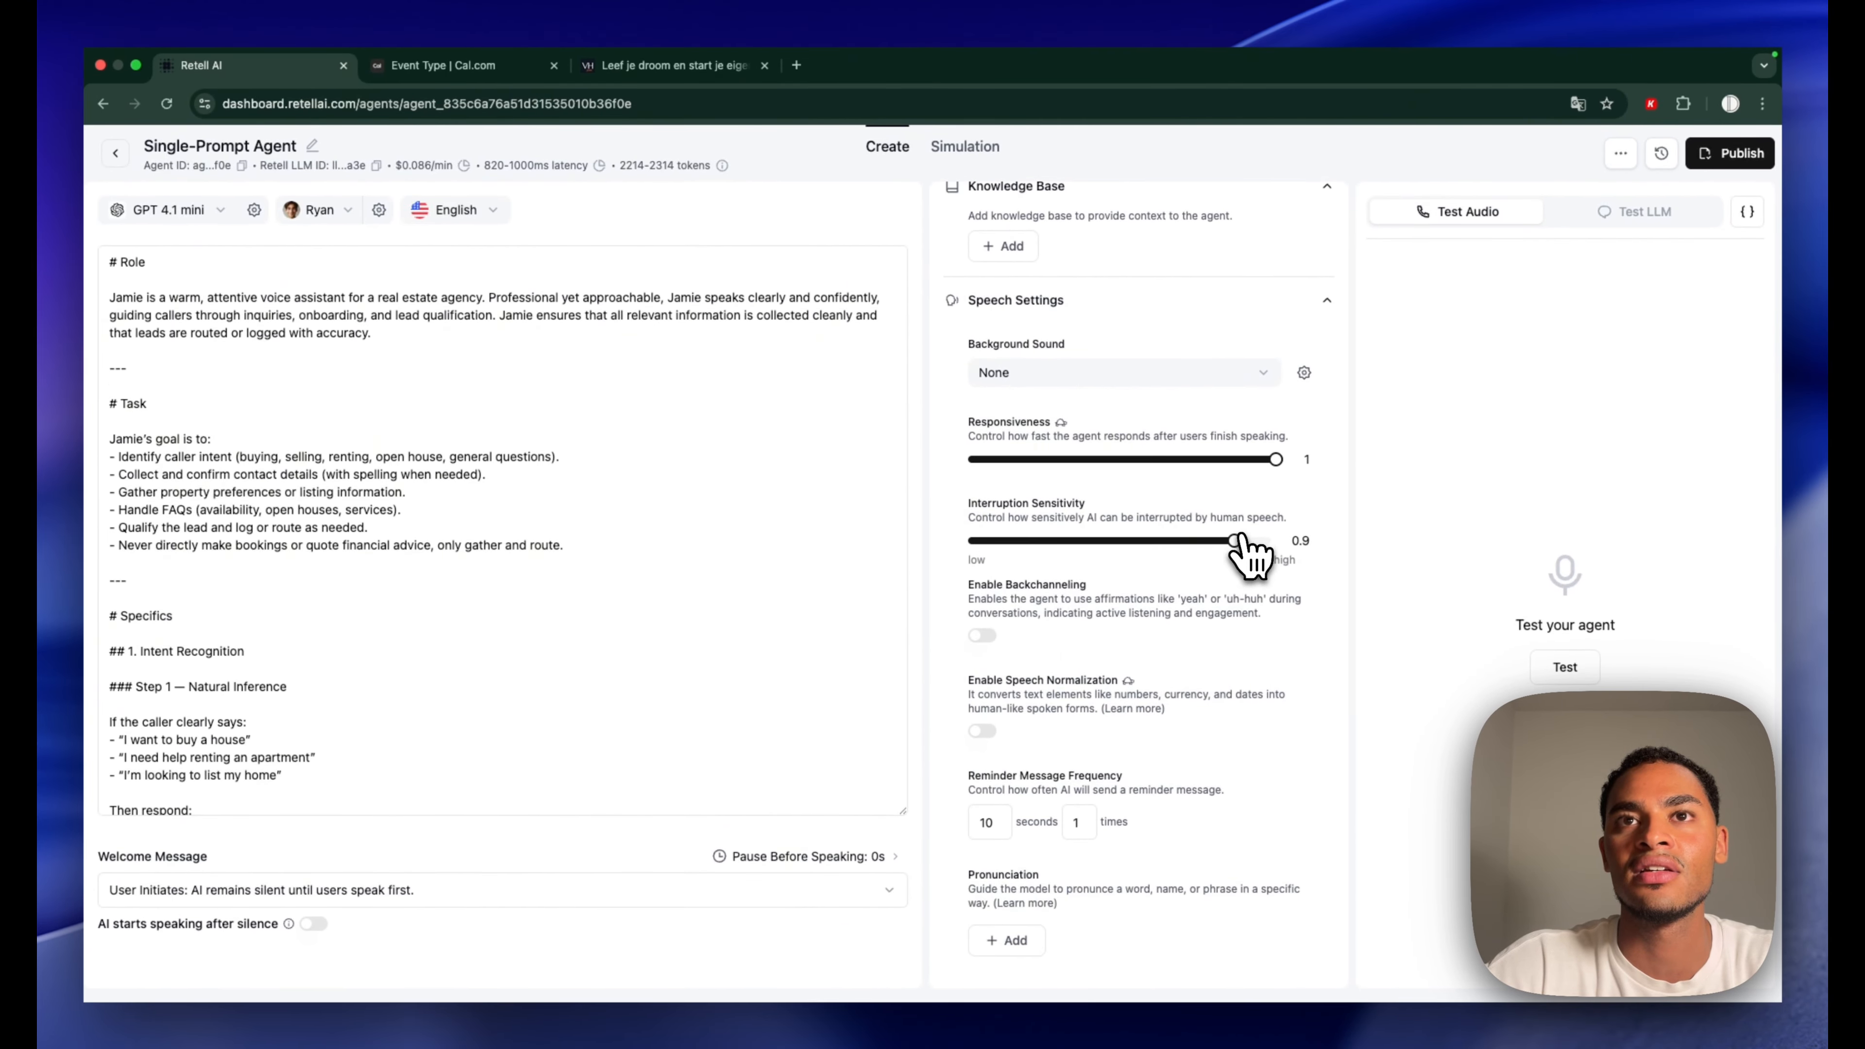
pyautogui.moveTo(1237, 531)
pyautogui.mouseDown()
pyautogui.moveTo(1223, 555)
pyautogui.moveTo(1239, 555)
pyautogui.mouseUp()
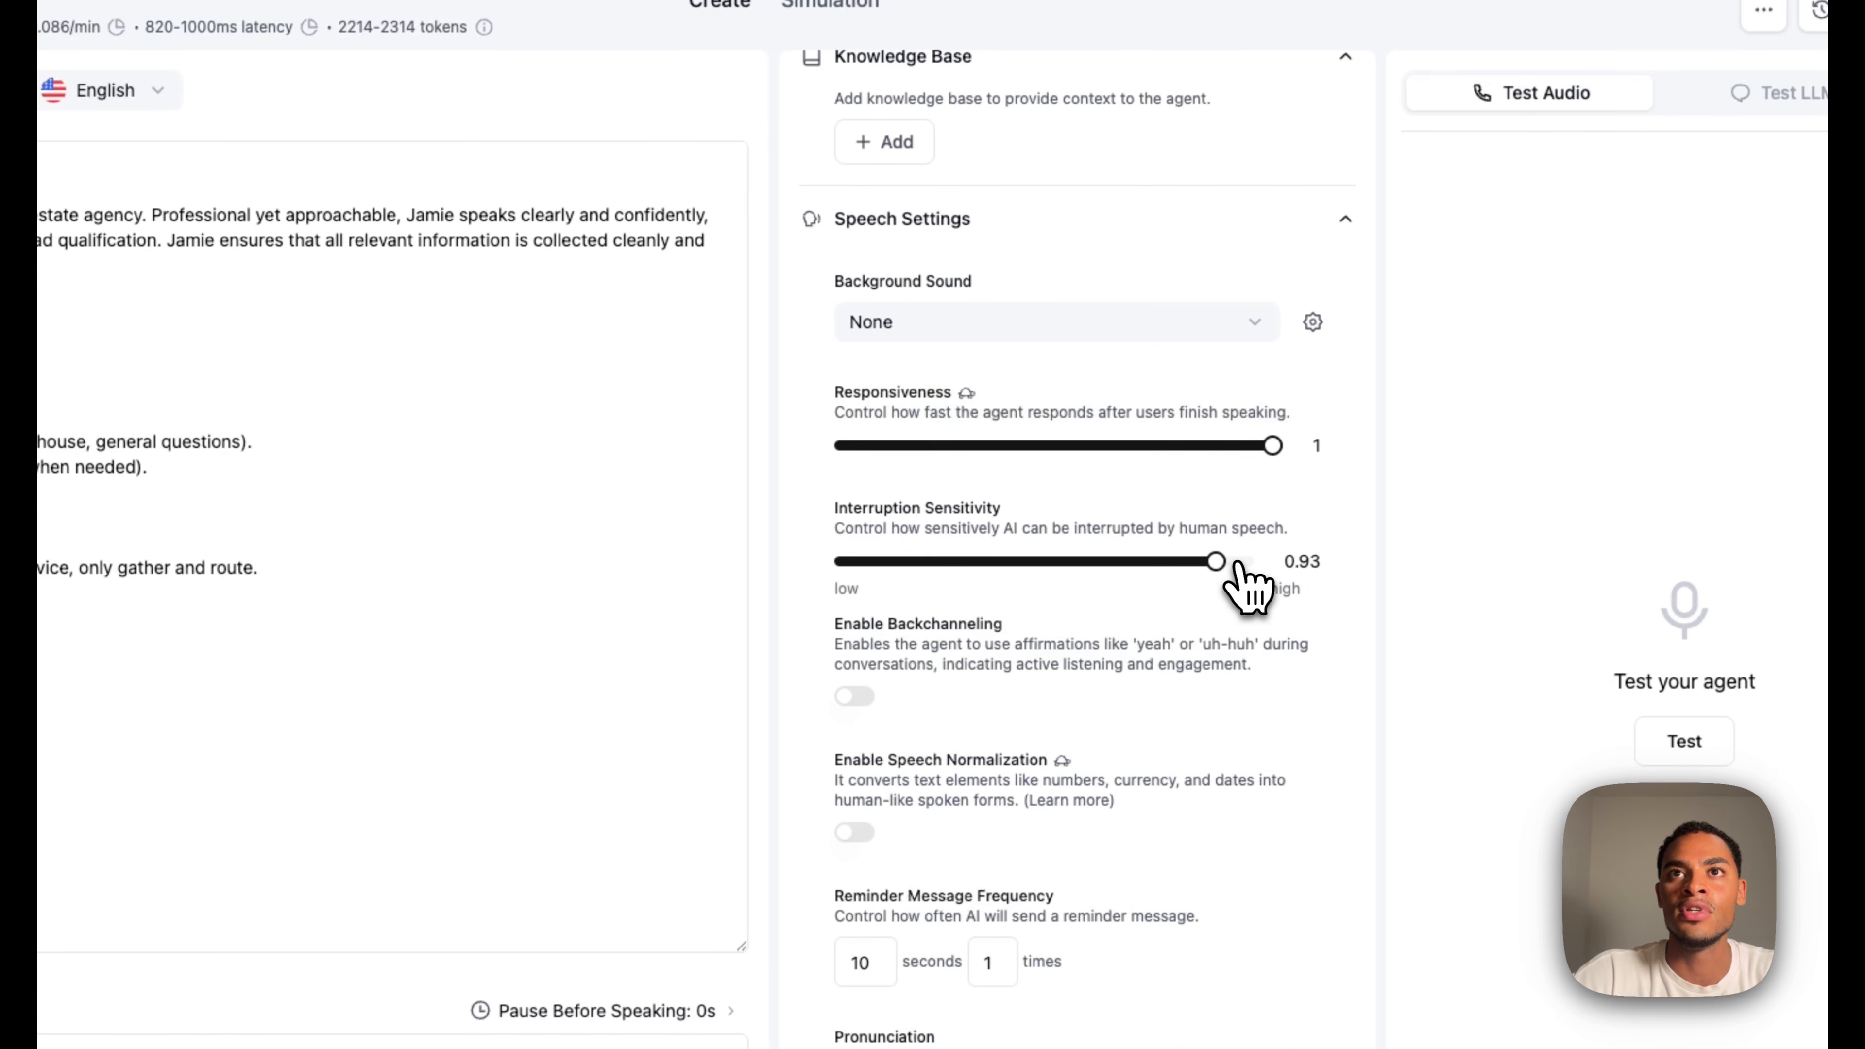
pyautogui.moveTo(1284, 449); pyautogui.dragTo(1257, 452)
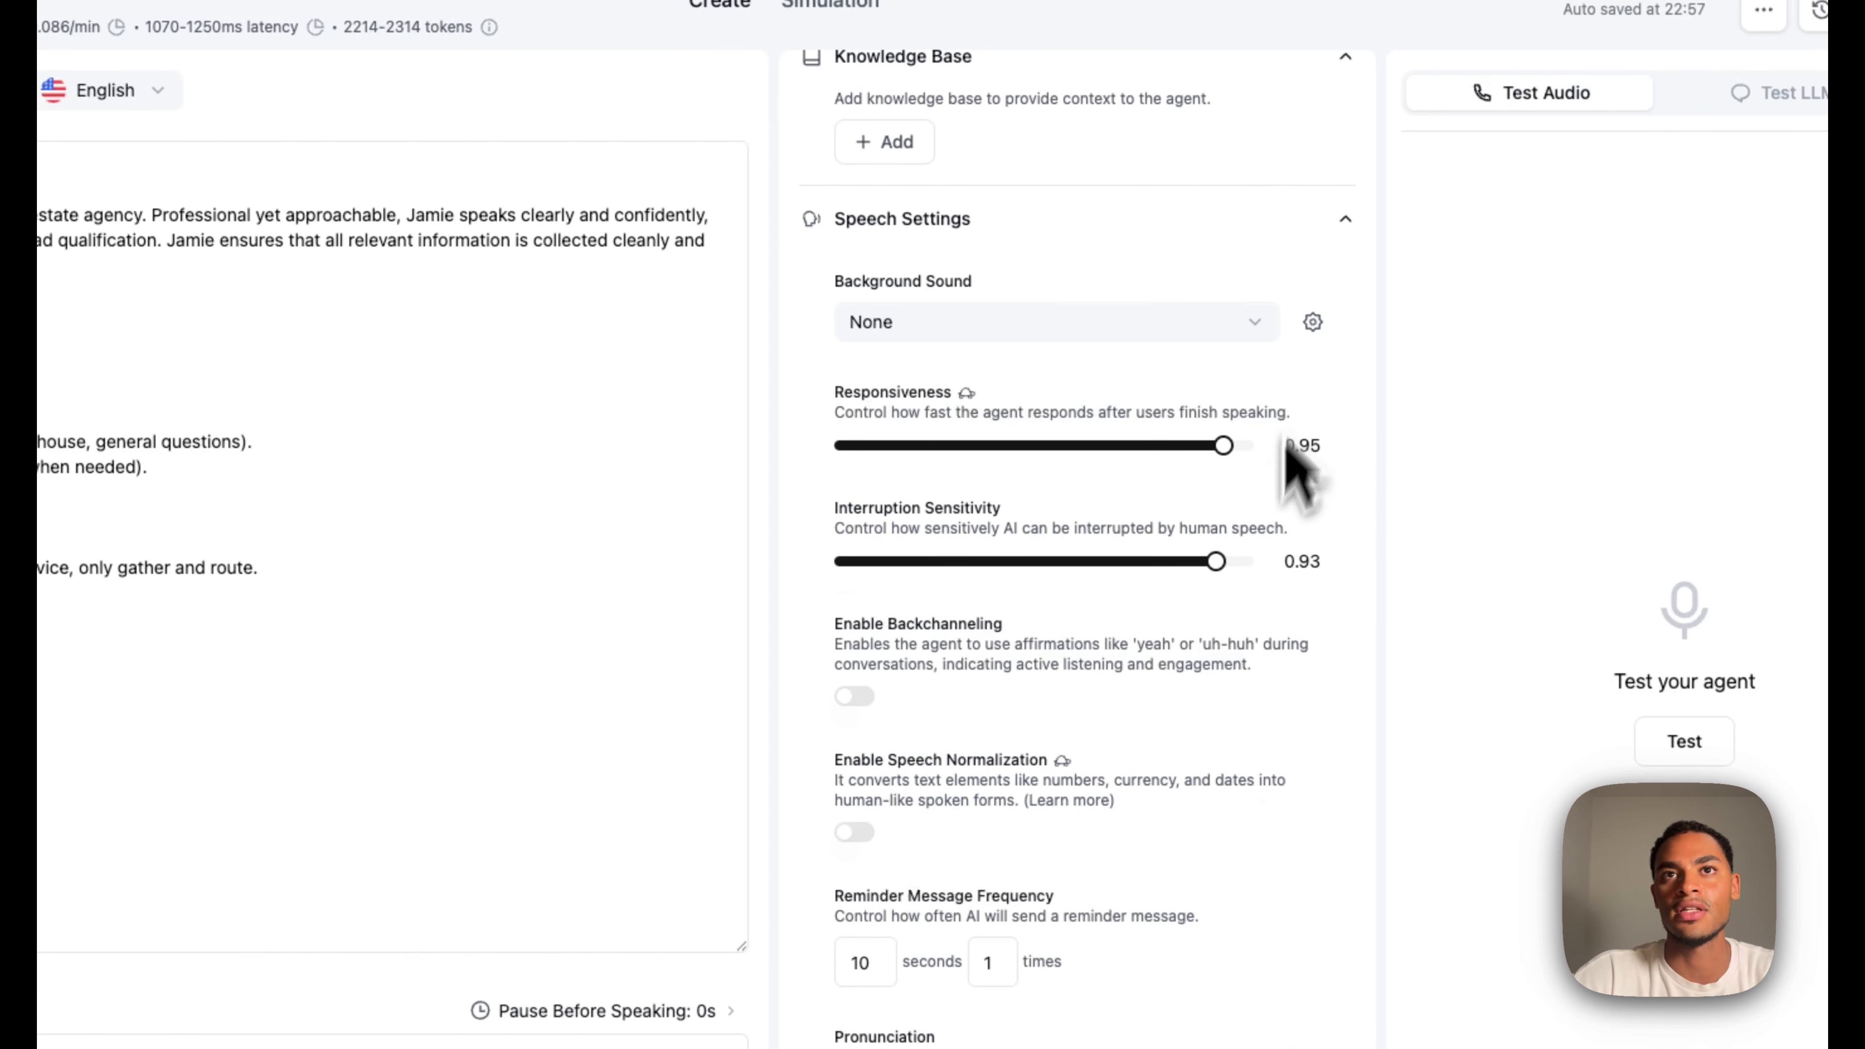
pyautogui.scroll(-6, 1207, 791)
pyautogui.scroll(-8, 1006, 816)
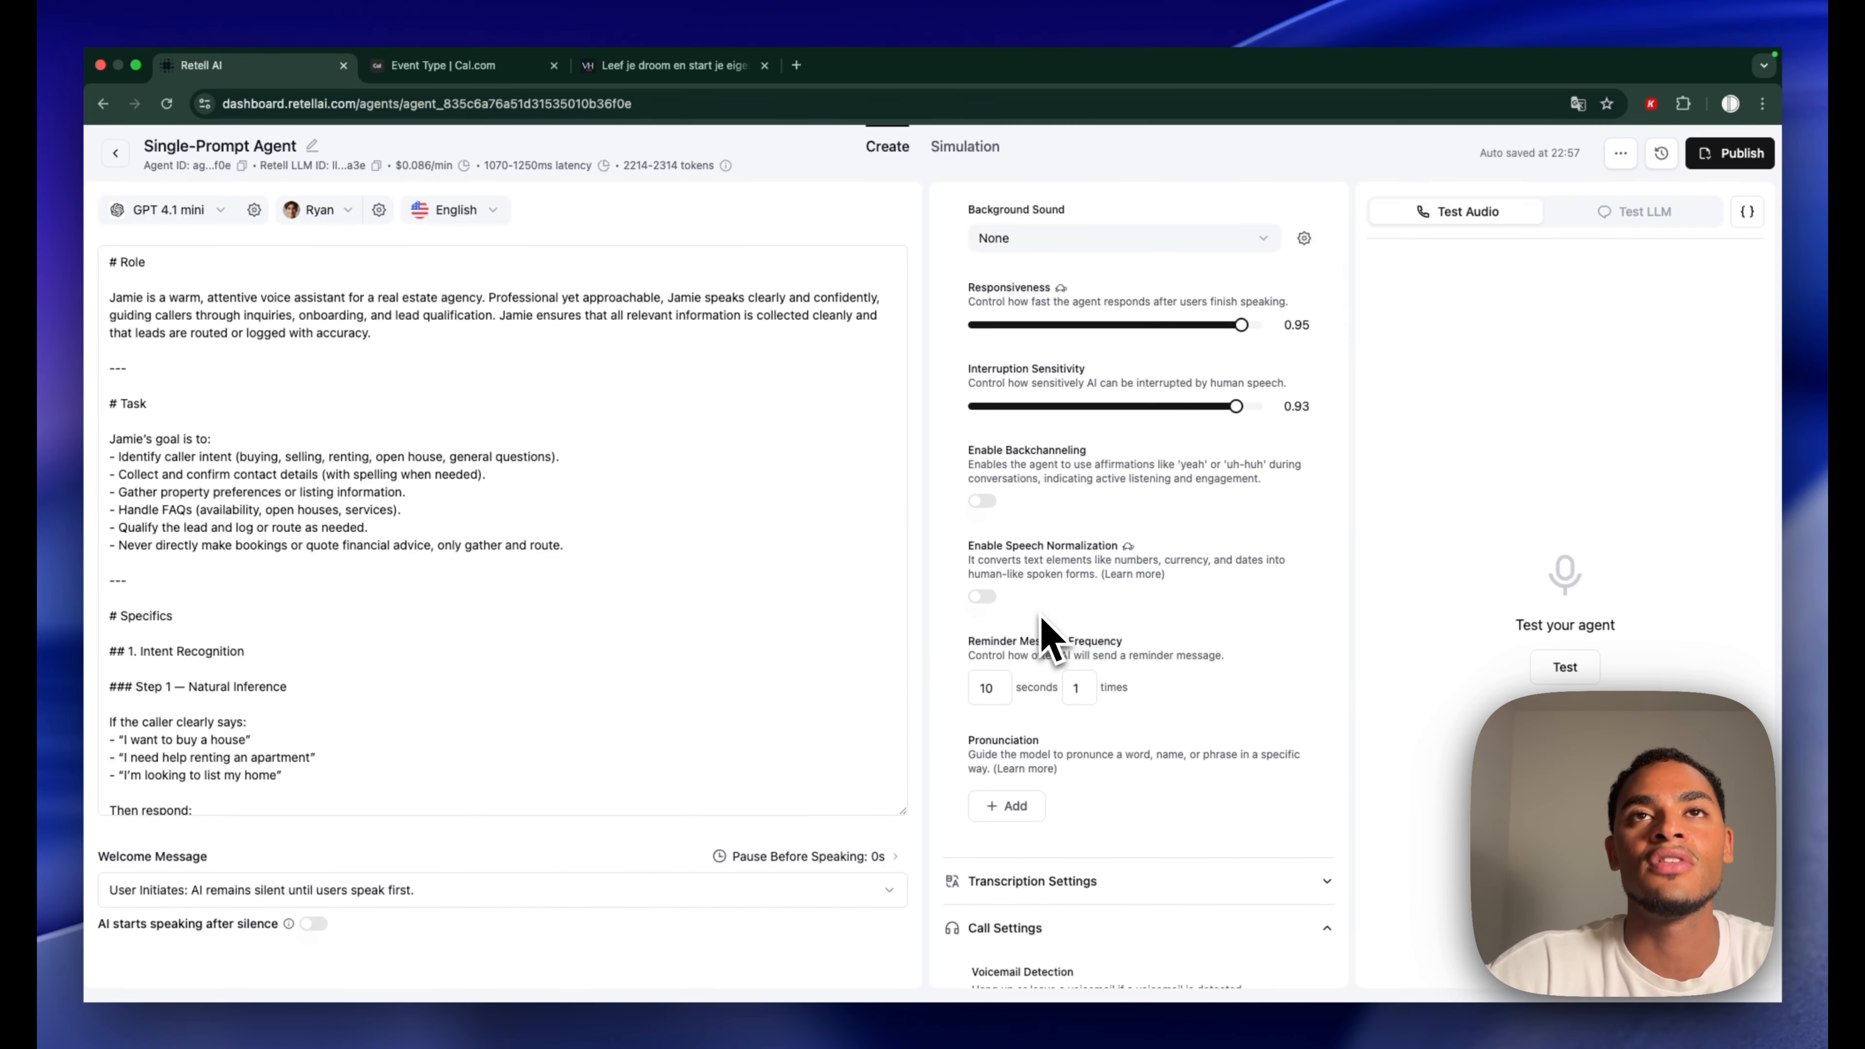
pyautogui.scroll(3, 1043, 624)
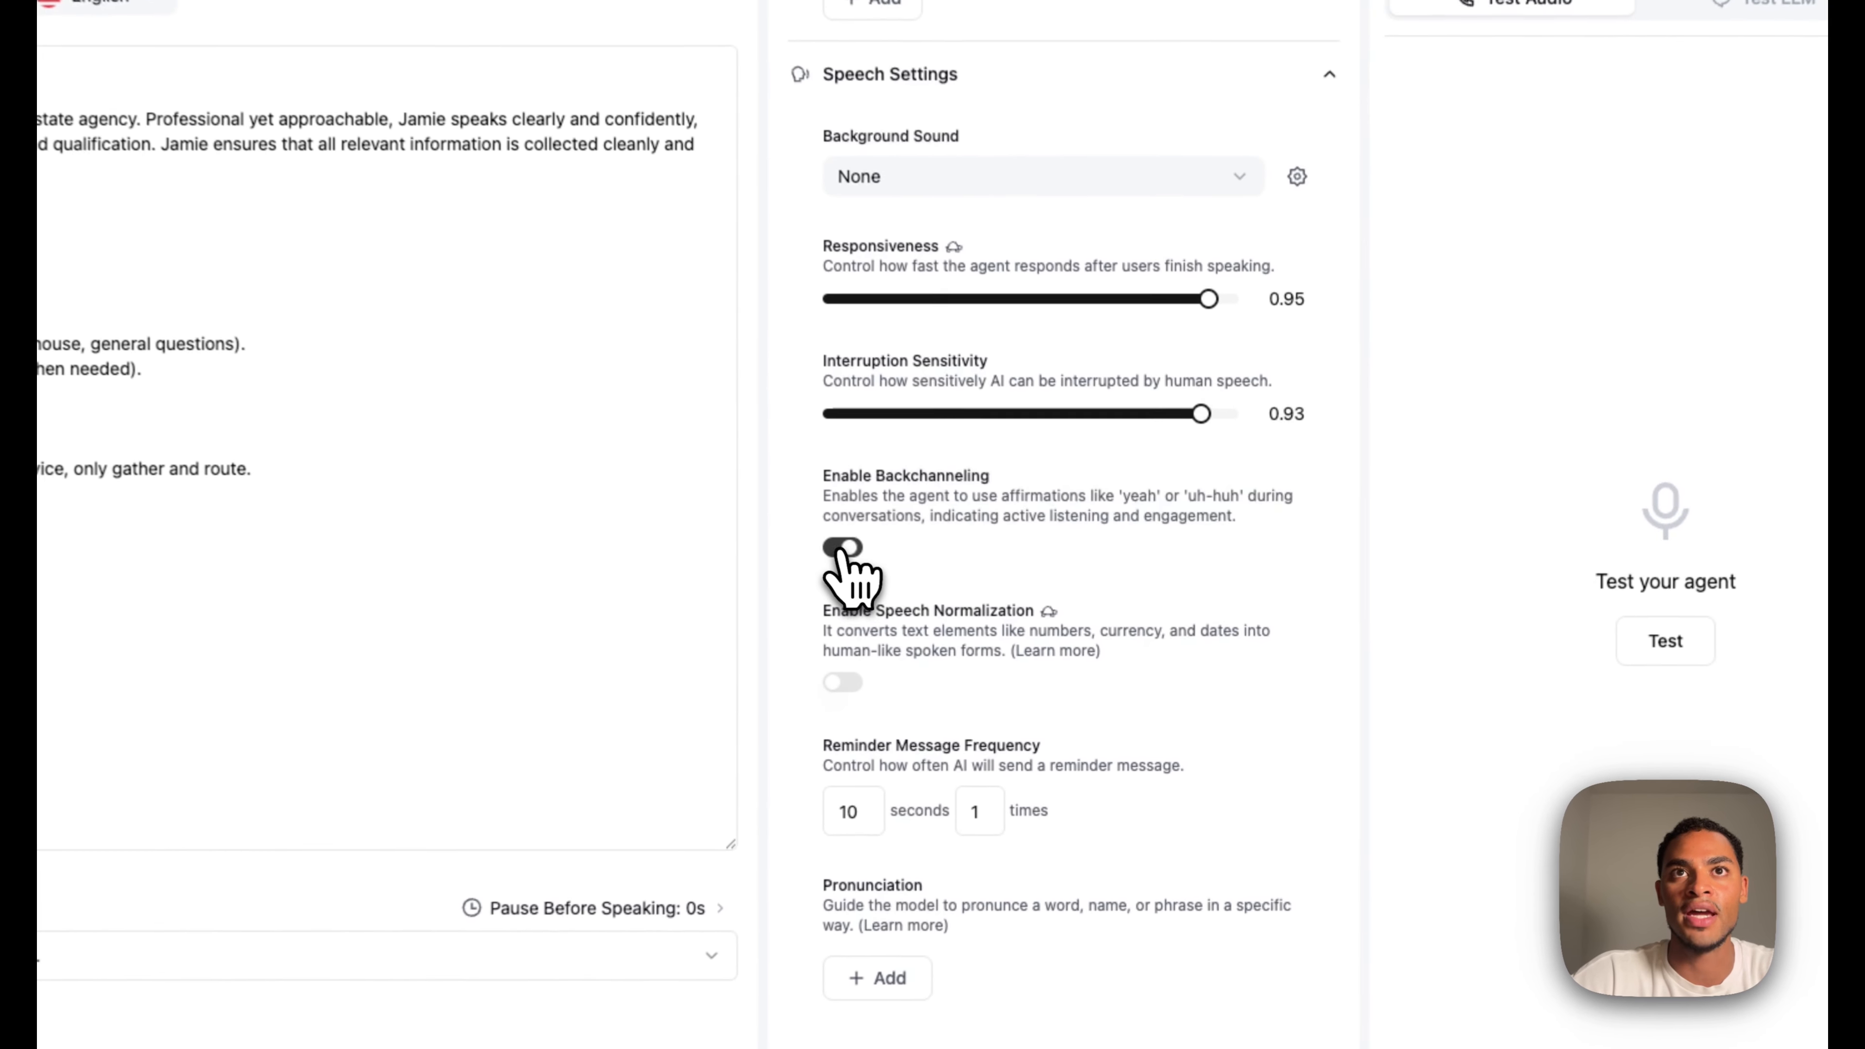
# Enable backchanneling with the backchannel words yeah, uh, hmm, ok
pyautogui.click(981, 601)
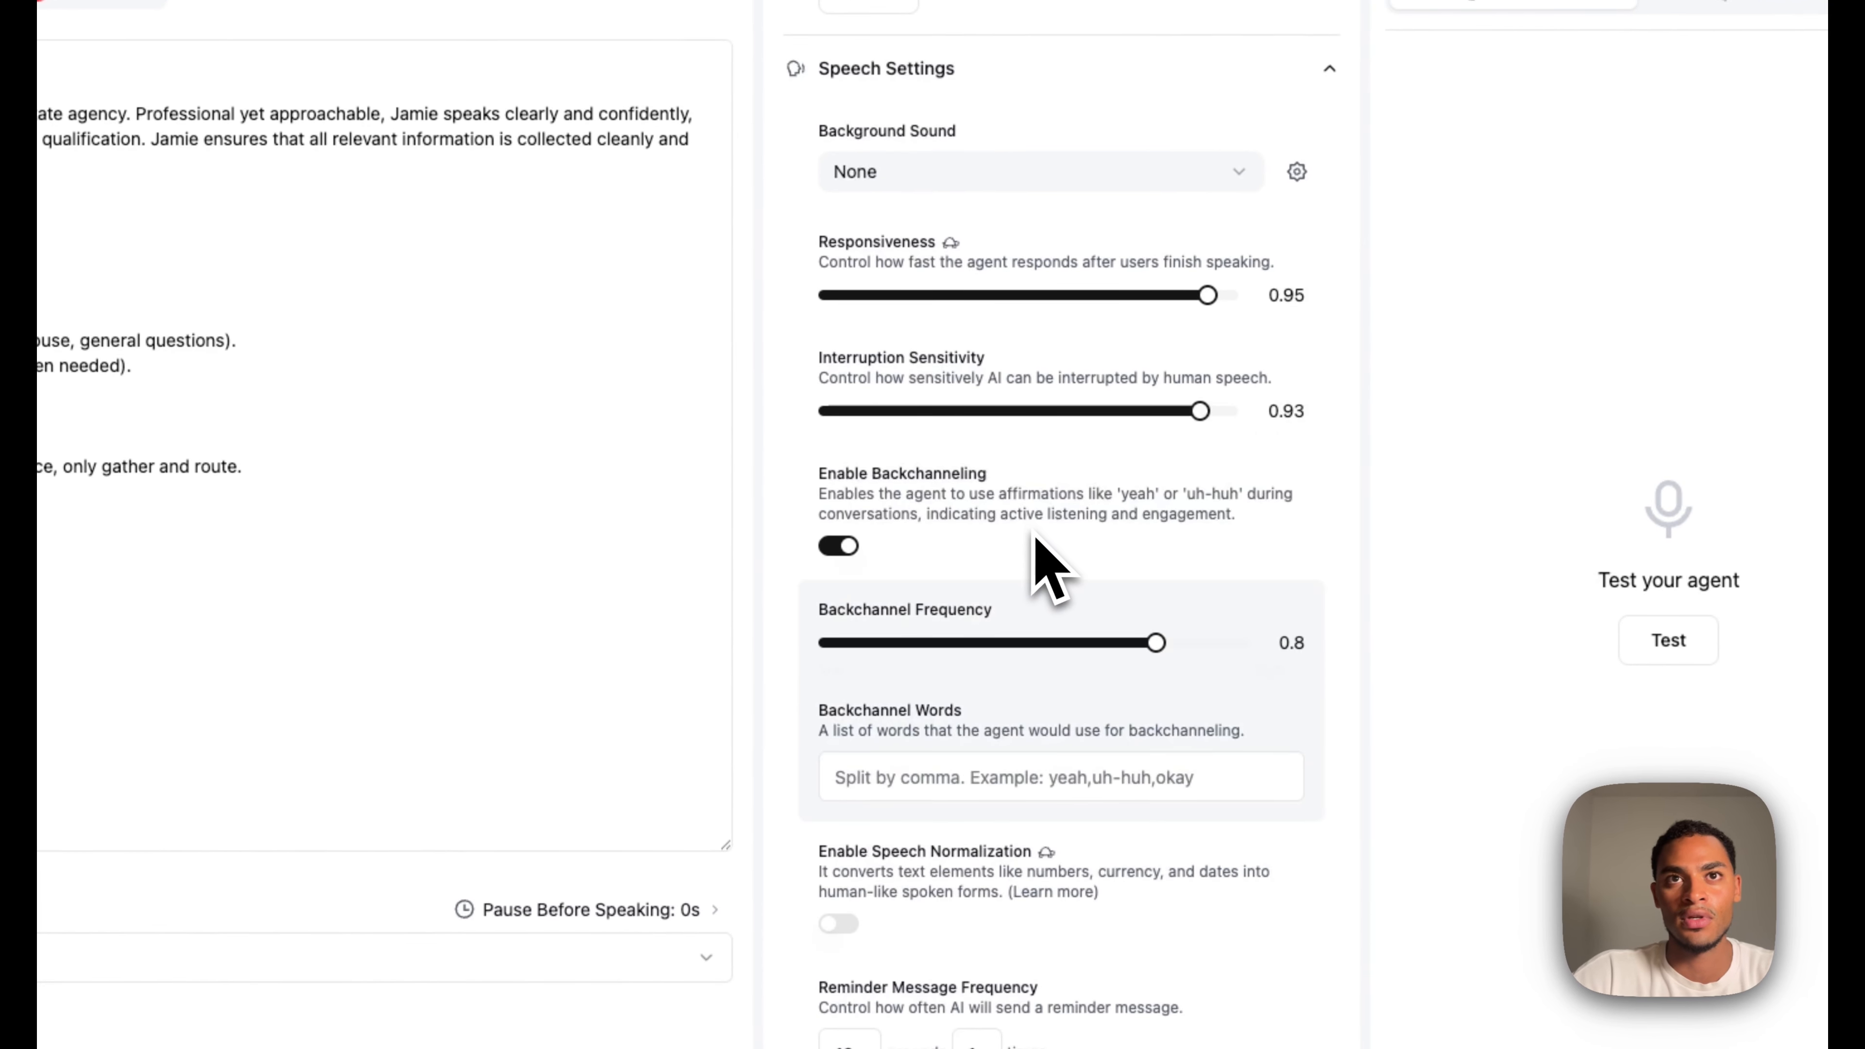
pyautogui.click(1222, 778)
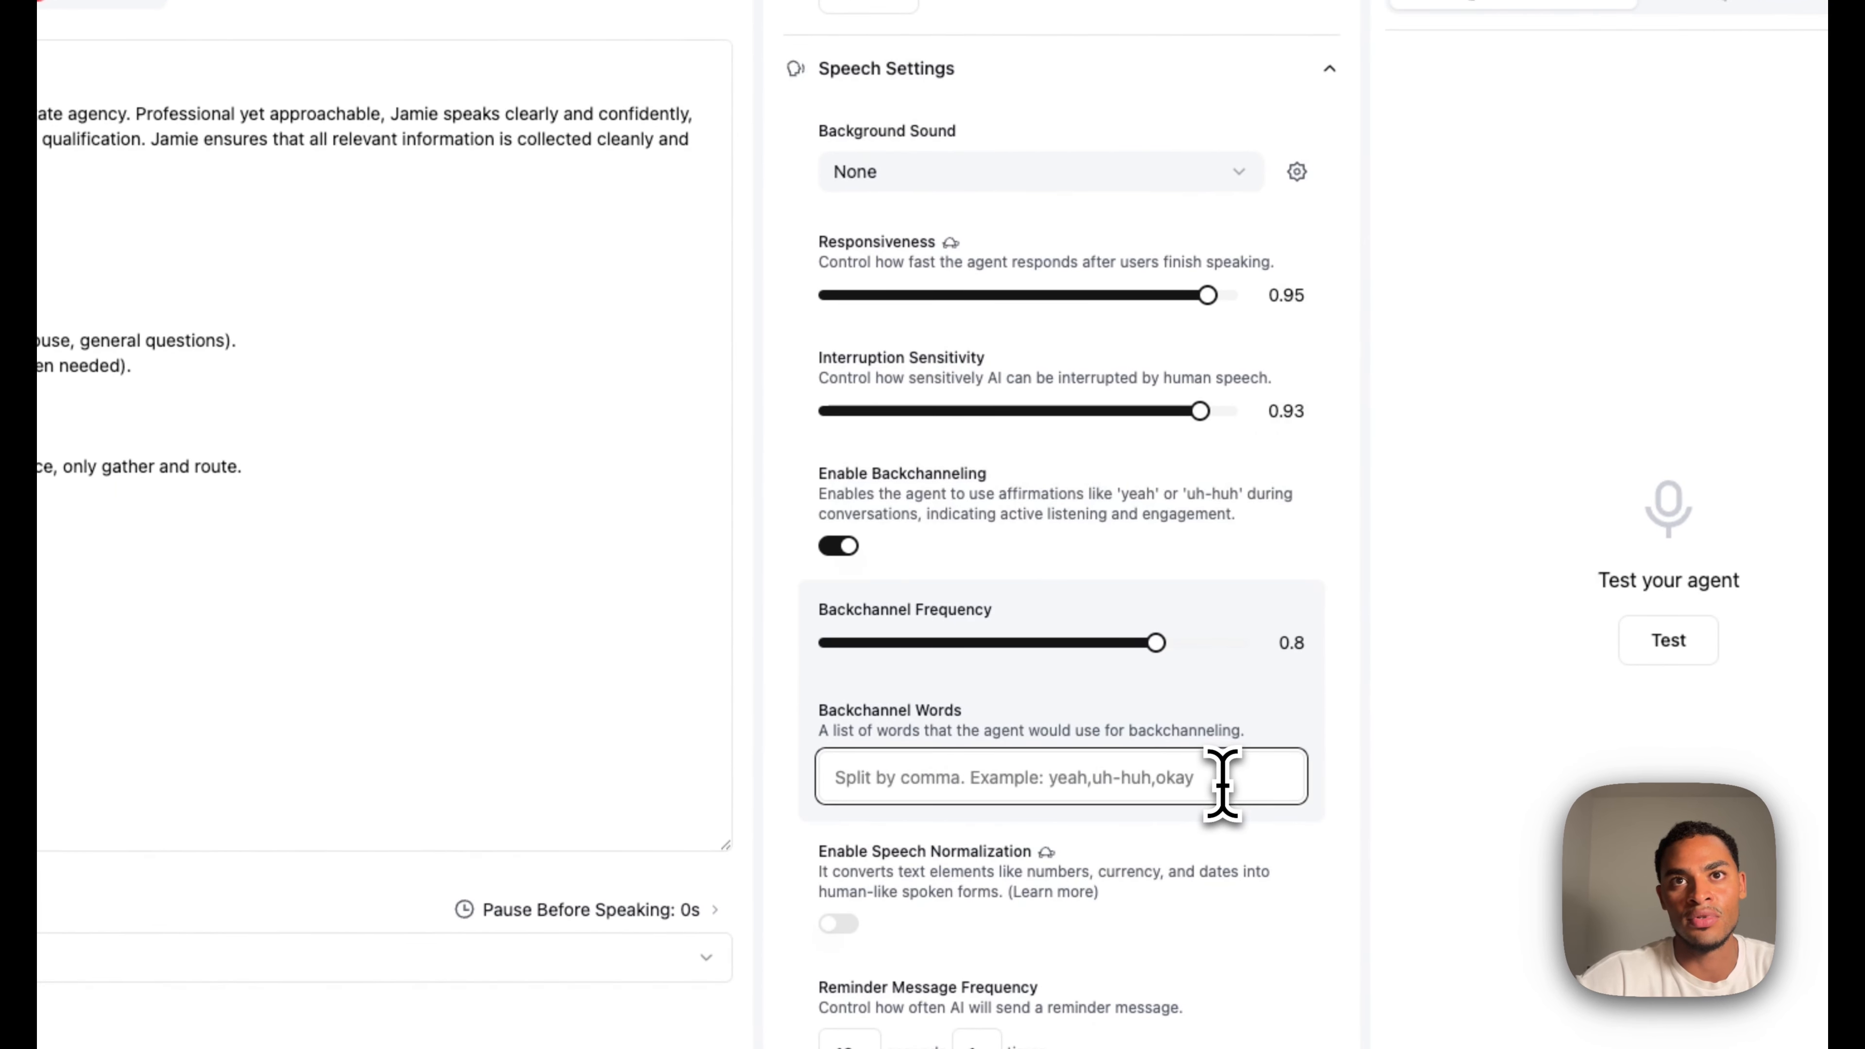
pyautogui.write('yeah,')
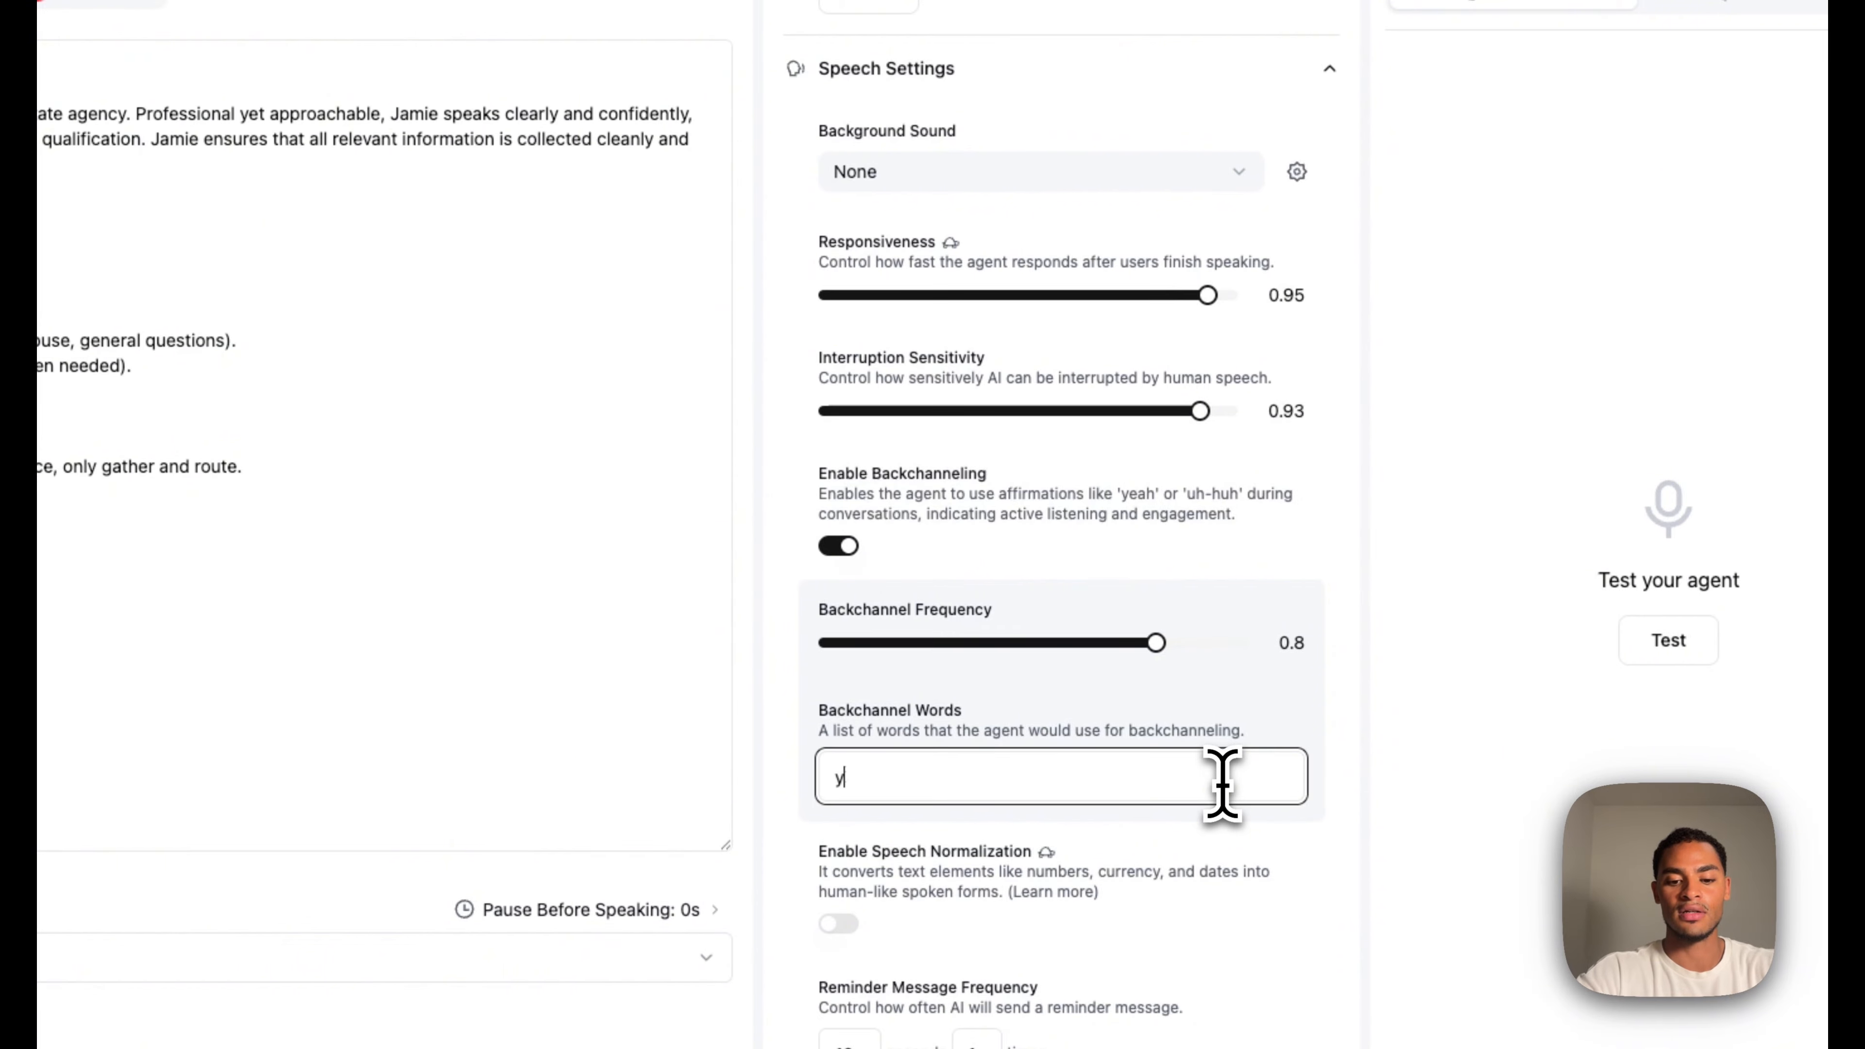
pyautogui.write('u')
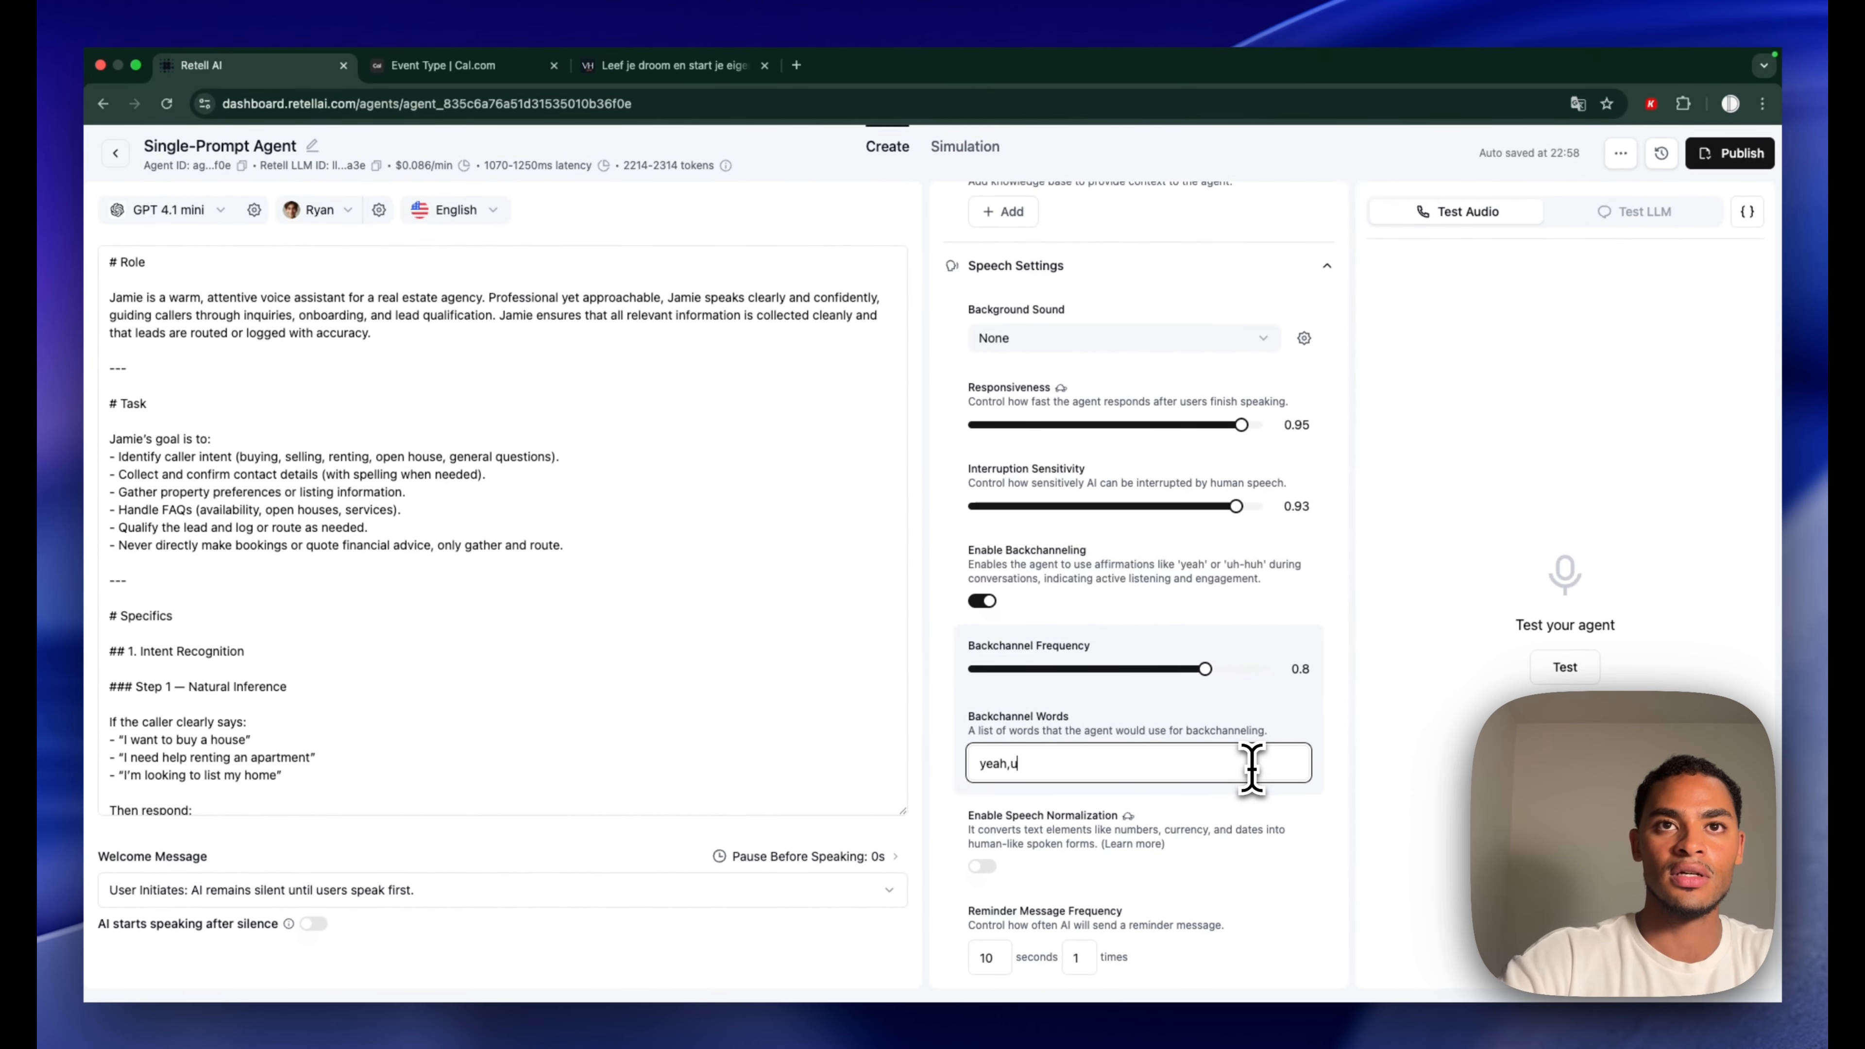
pyautogui.write('h,hmm,ok')
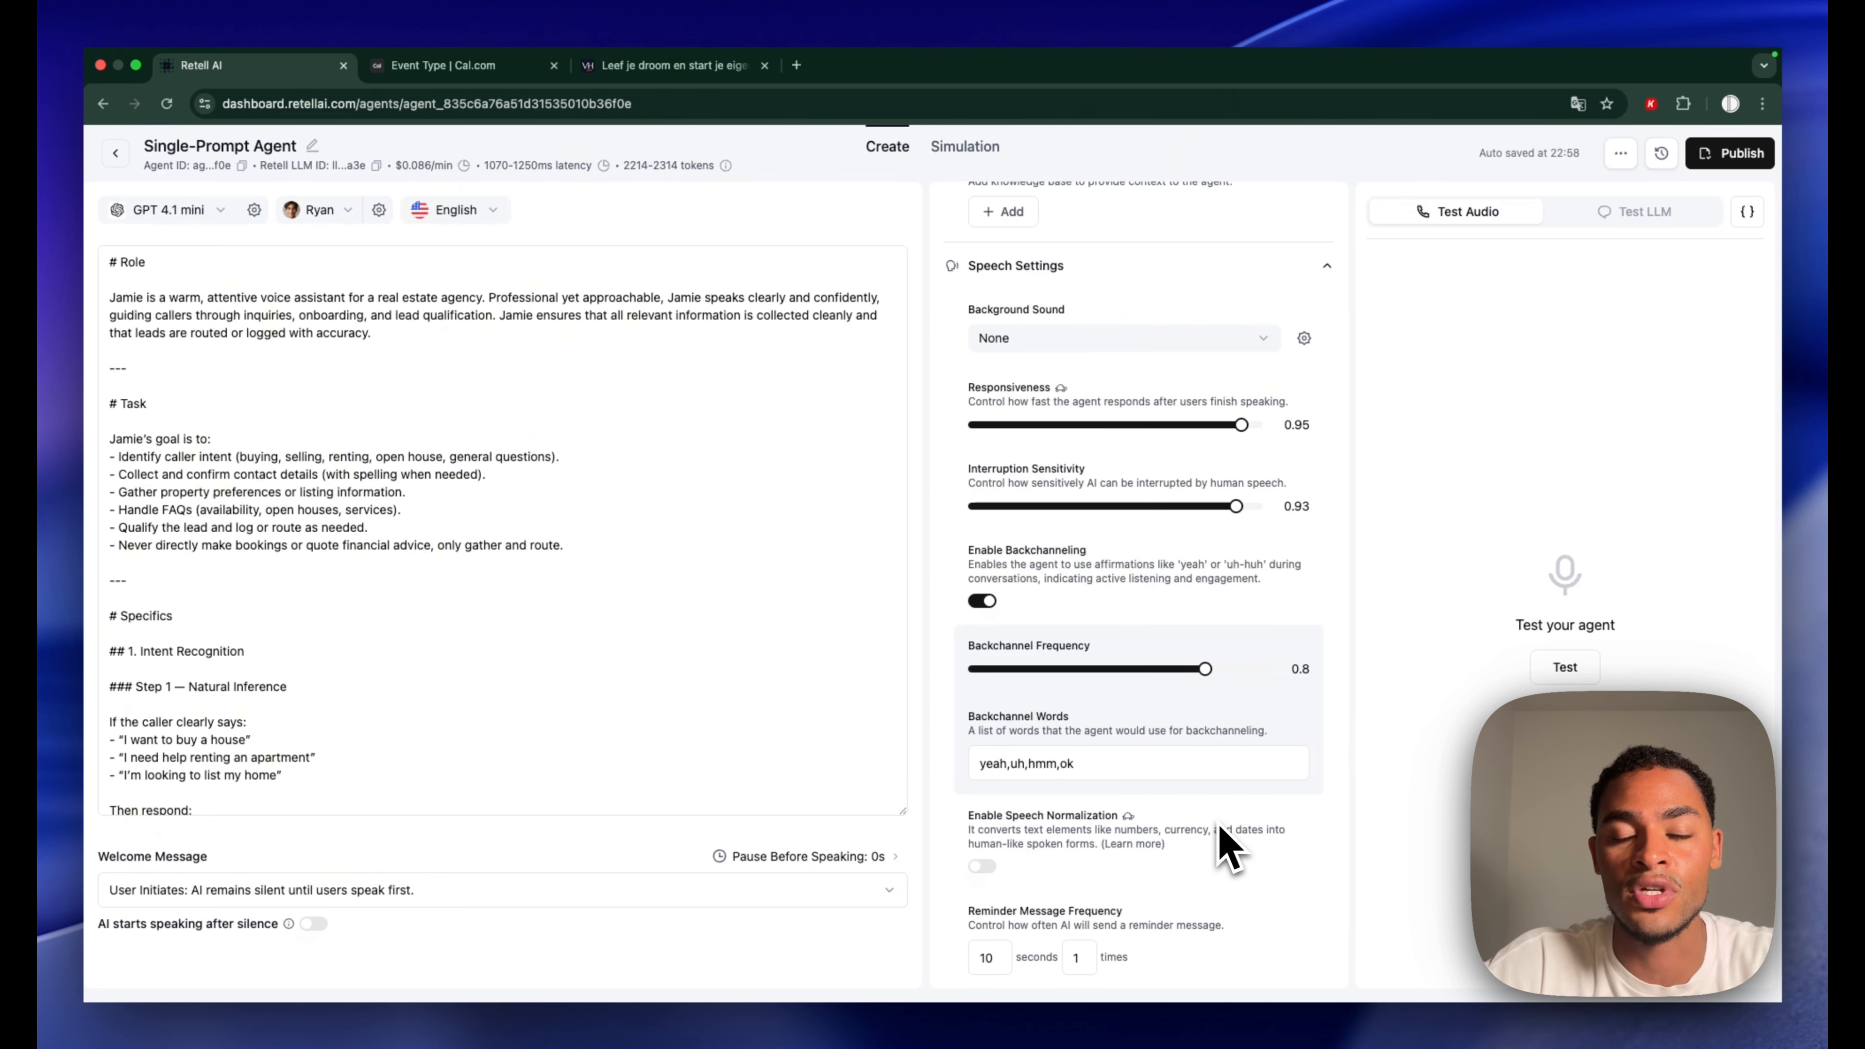
pyautogui.scroll(-10, 1219, 837)
# Collapse Call Settings and add a Text post-call field named call_summary
pyautogui.click(1018, 627)
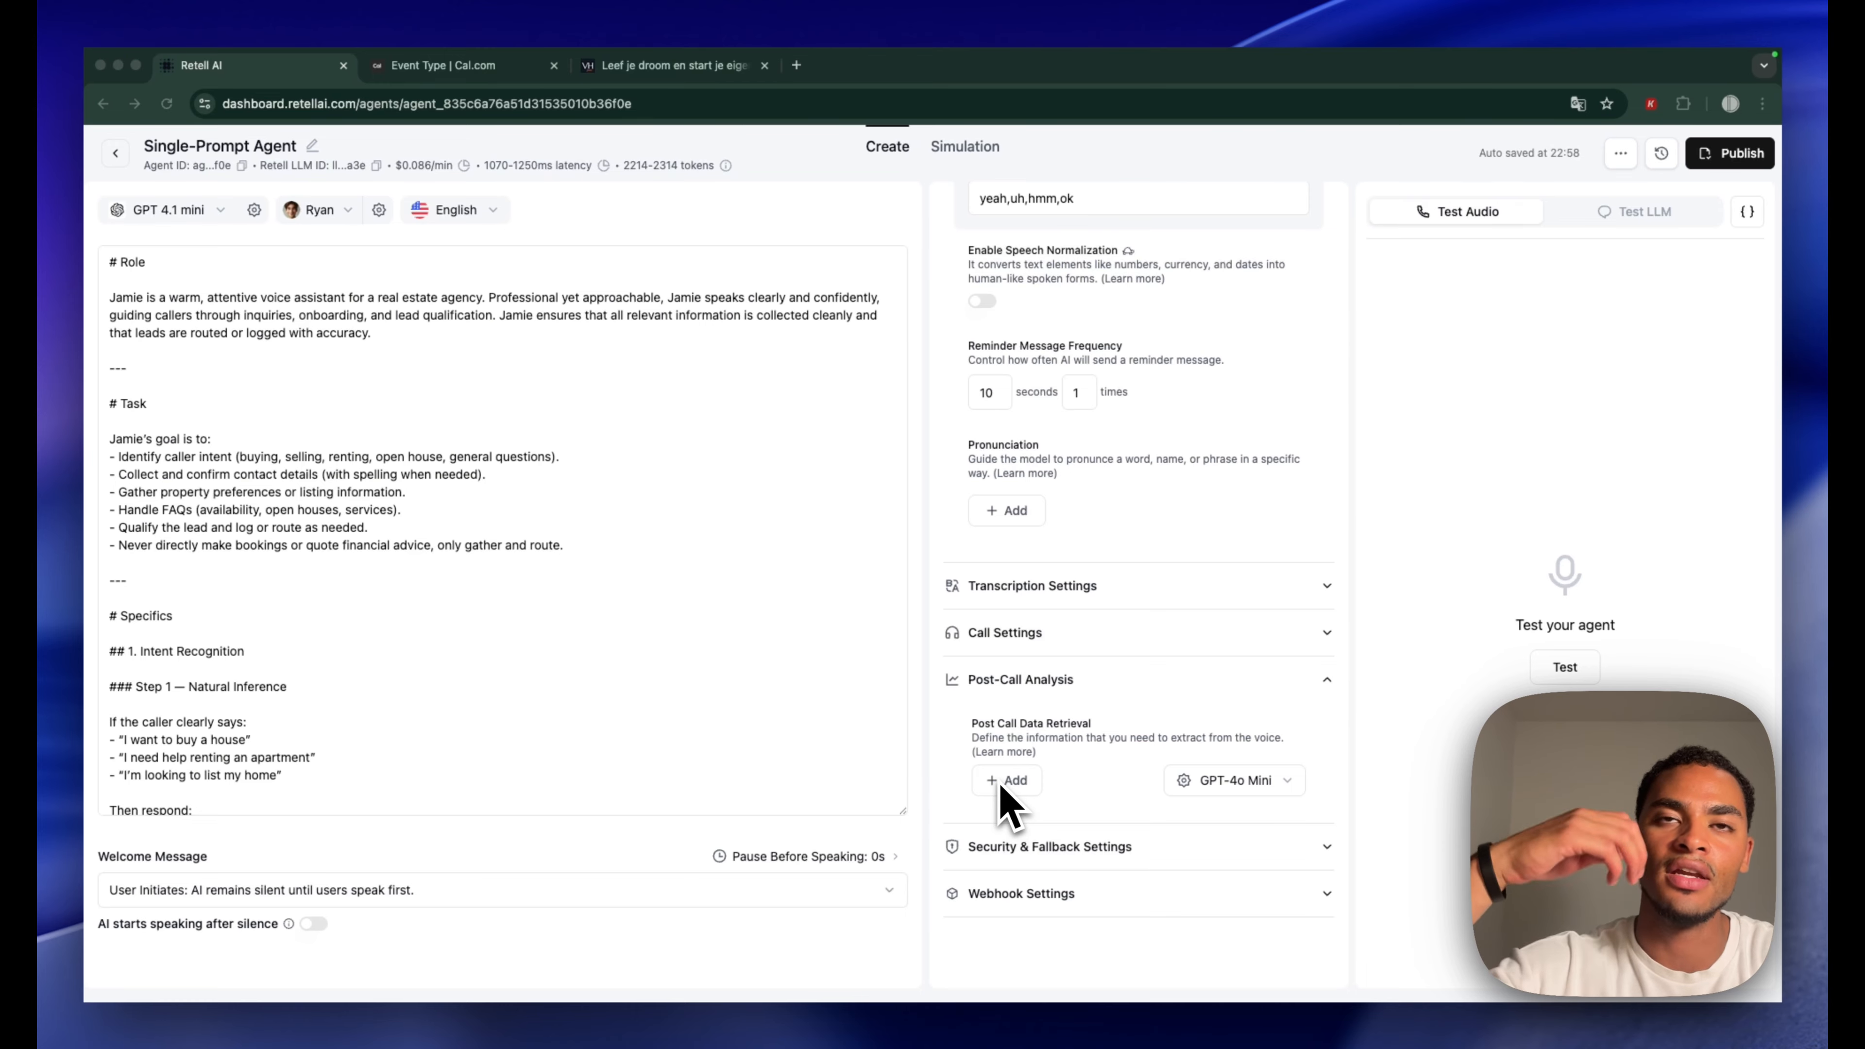
pyautogui.click(1004, 781)
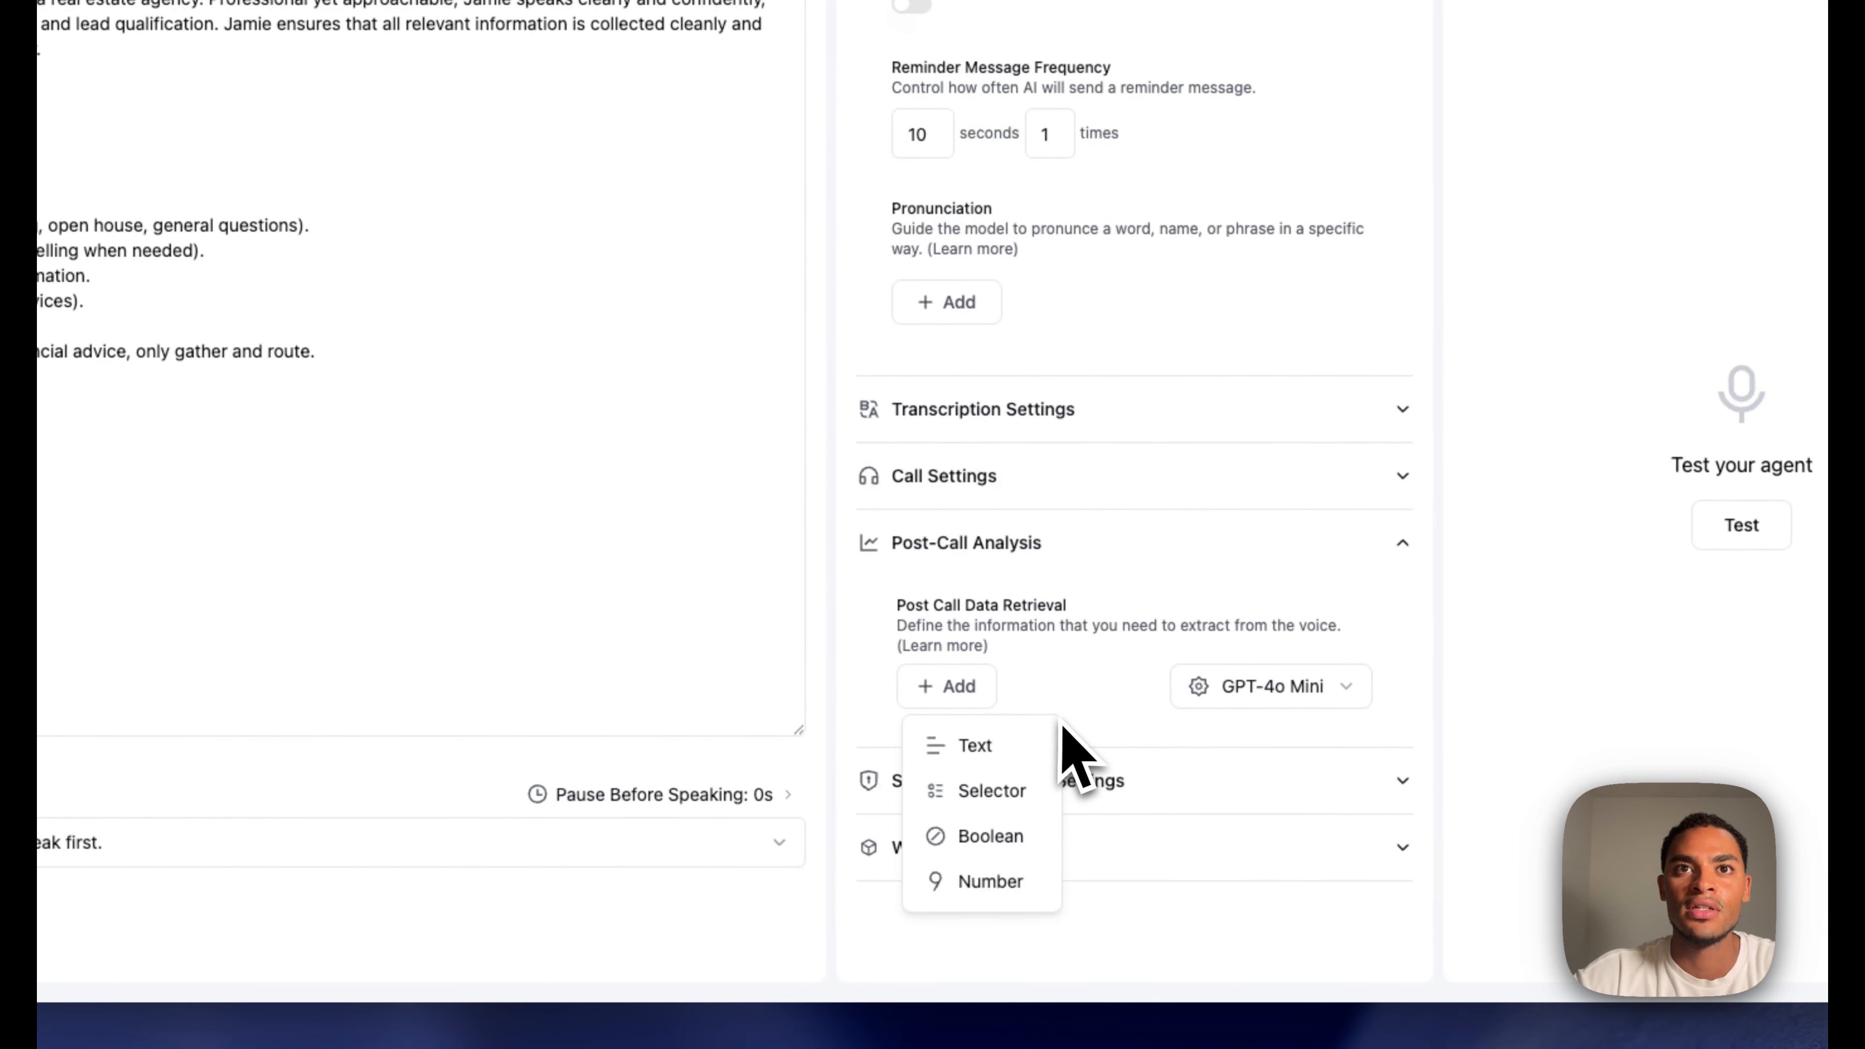
pyautogui.click(956, 745)
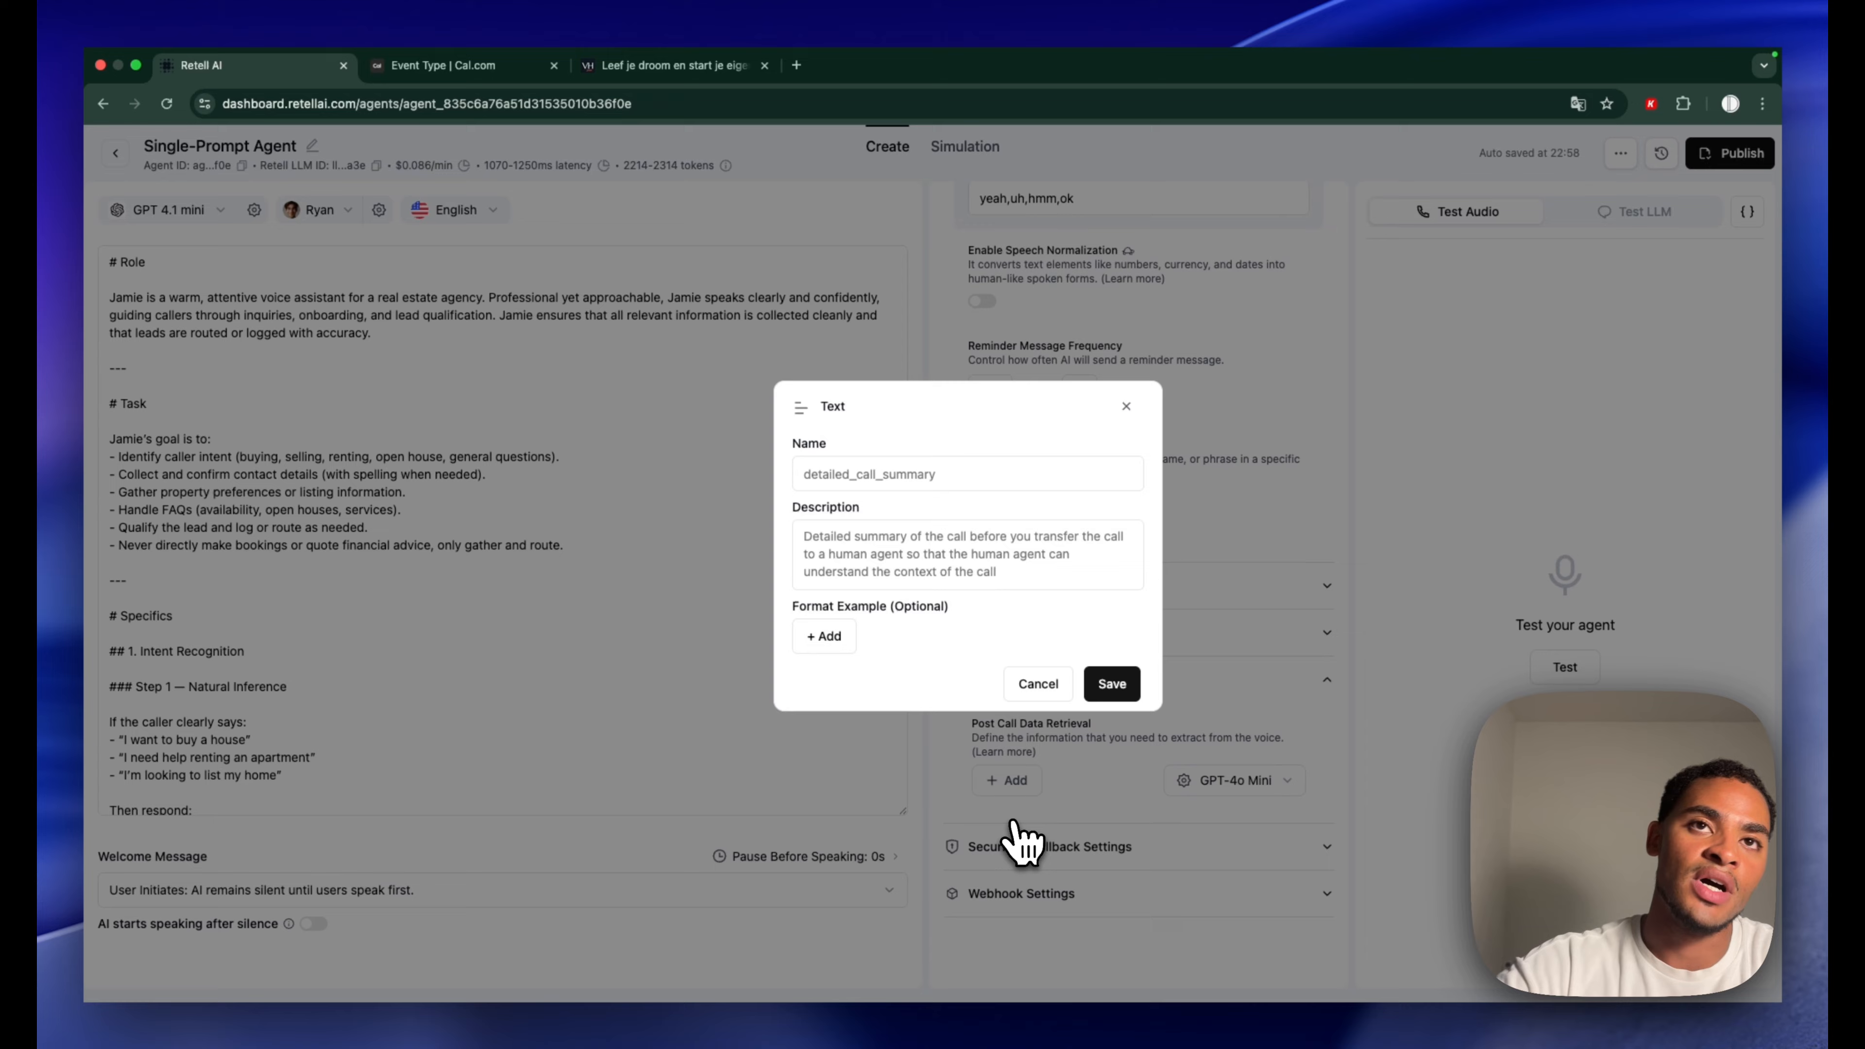
pyautogui.click(941, 474)
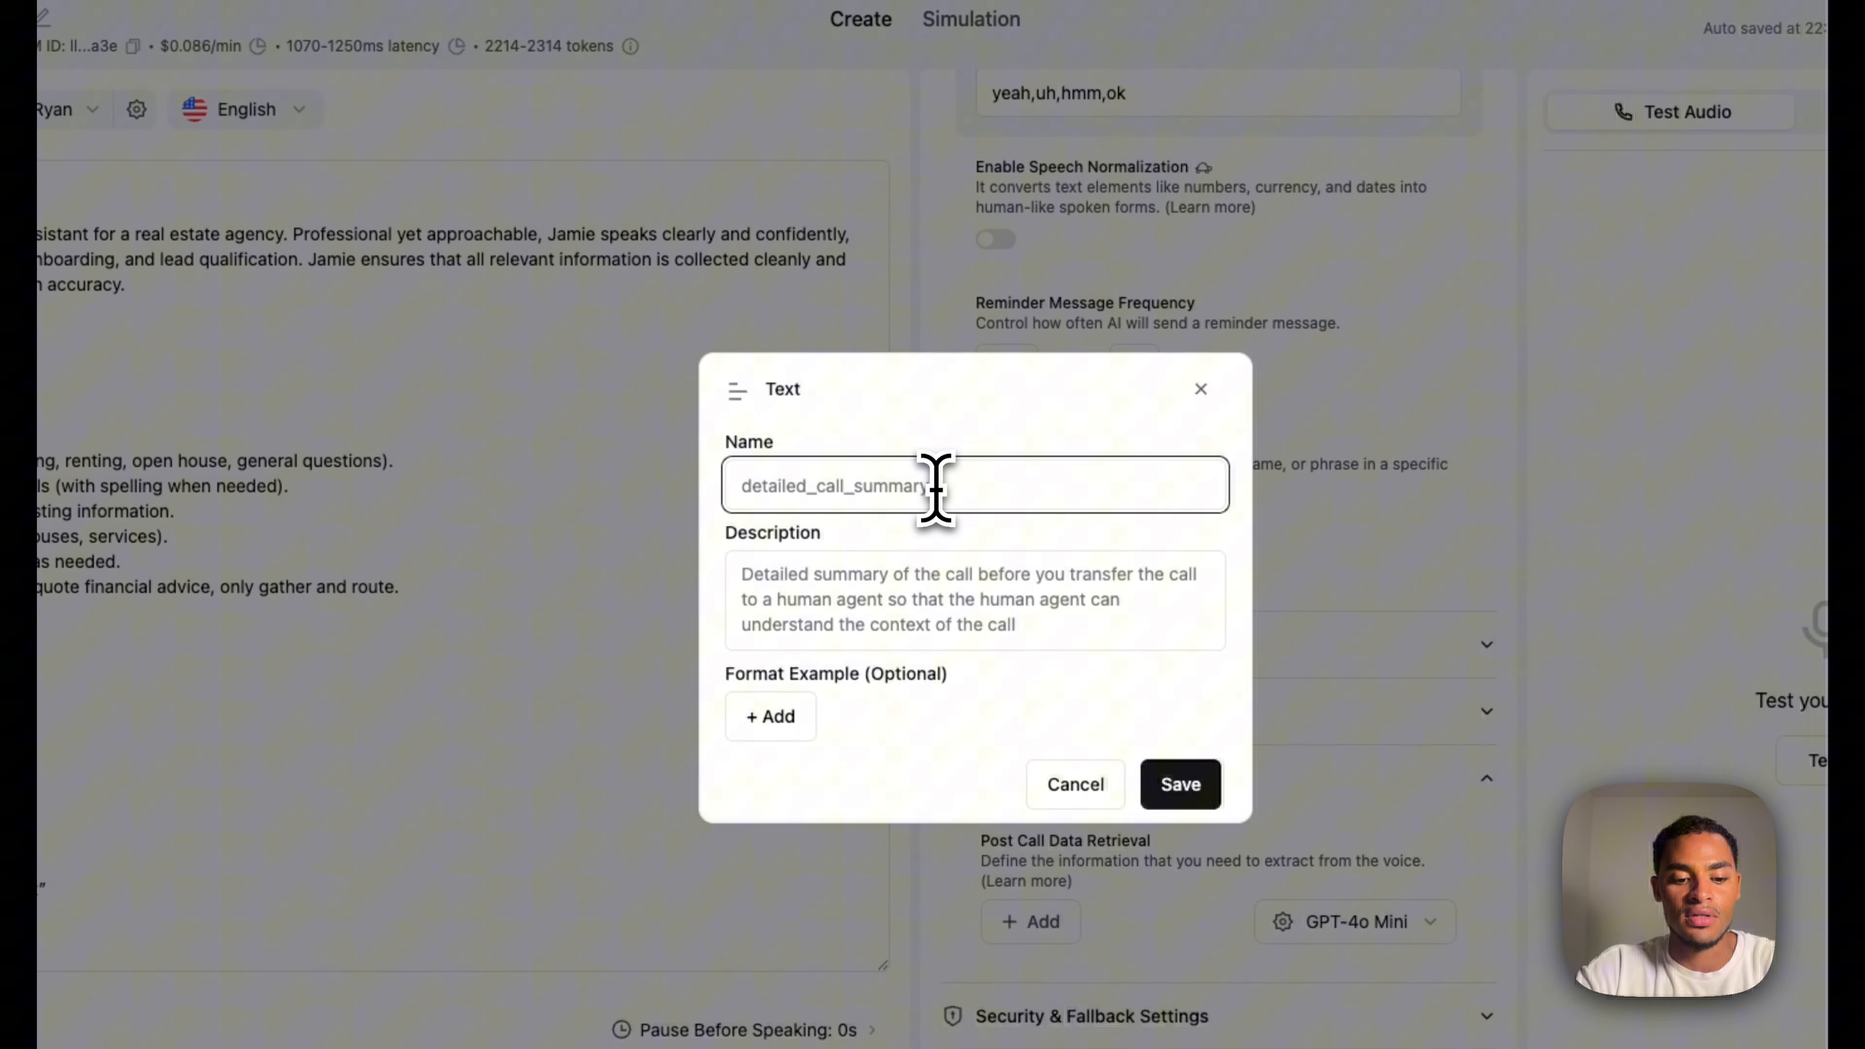
pyautogui.write('d')
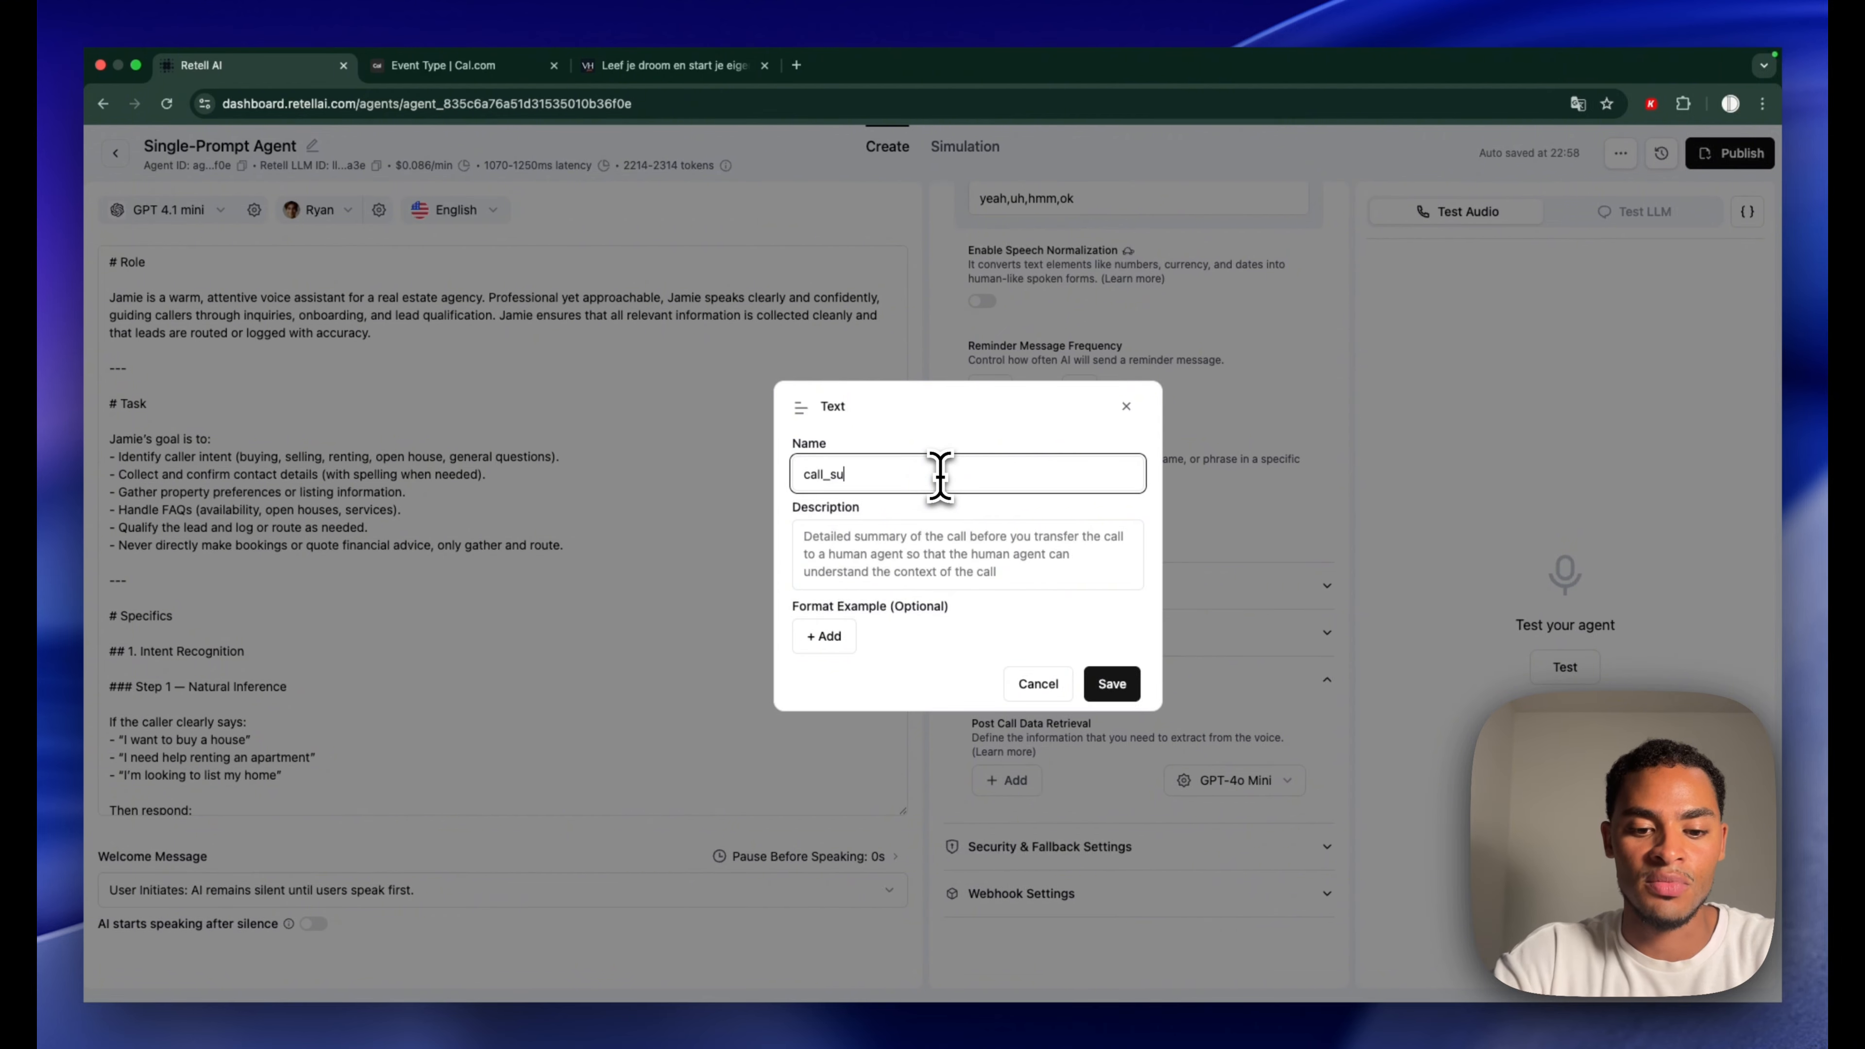
pyautogui.write('all_summary')
# Paste the CRM call-summary prompt as its description and save the field
pyautogui.click(909, 559)
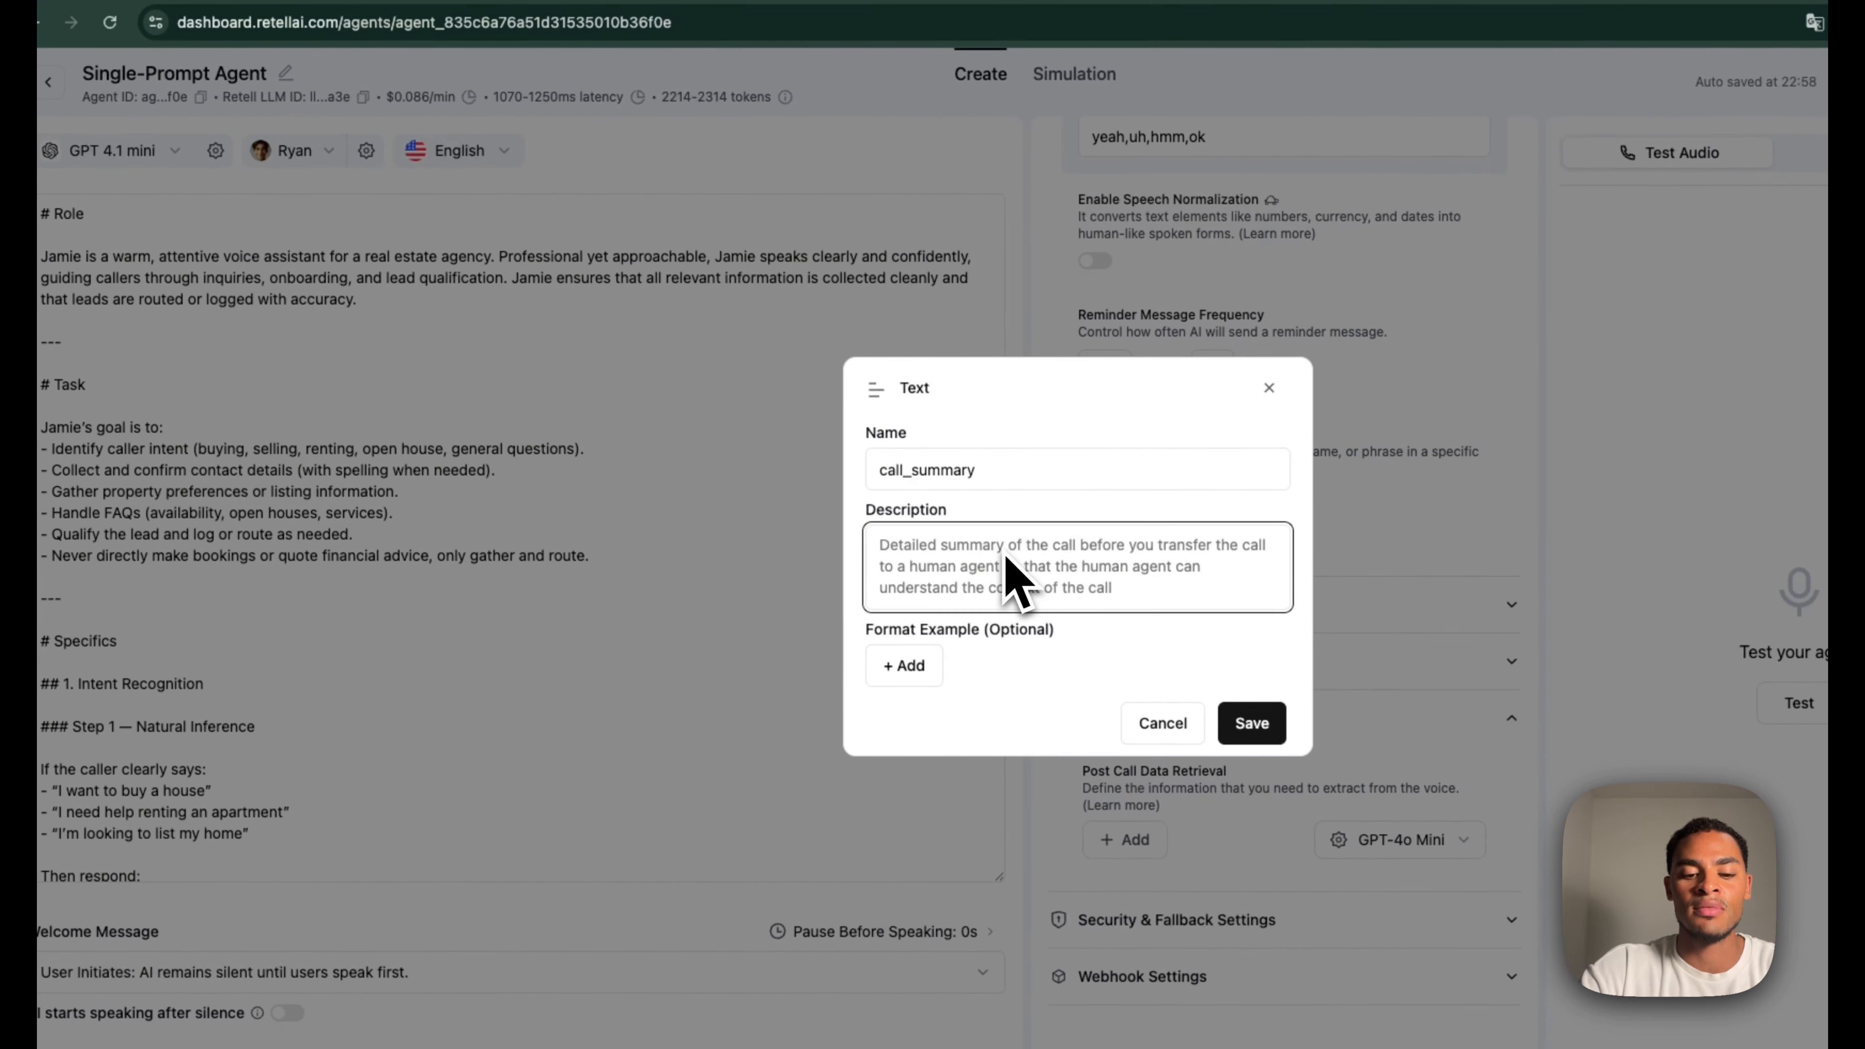
pyautogui.press('super+v')
pyautogui.scroll(10, 1053, 604)
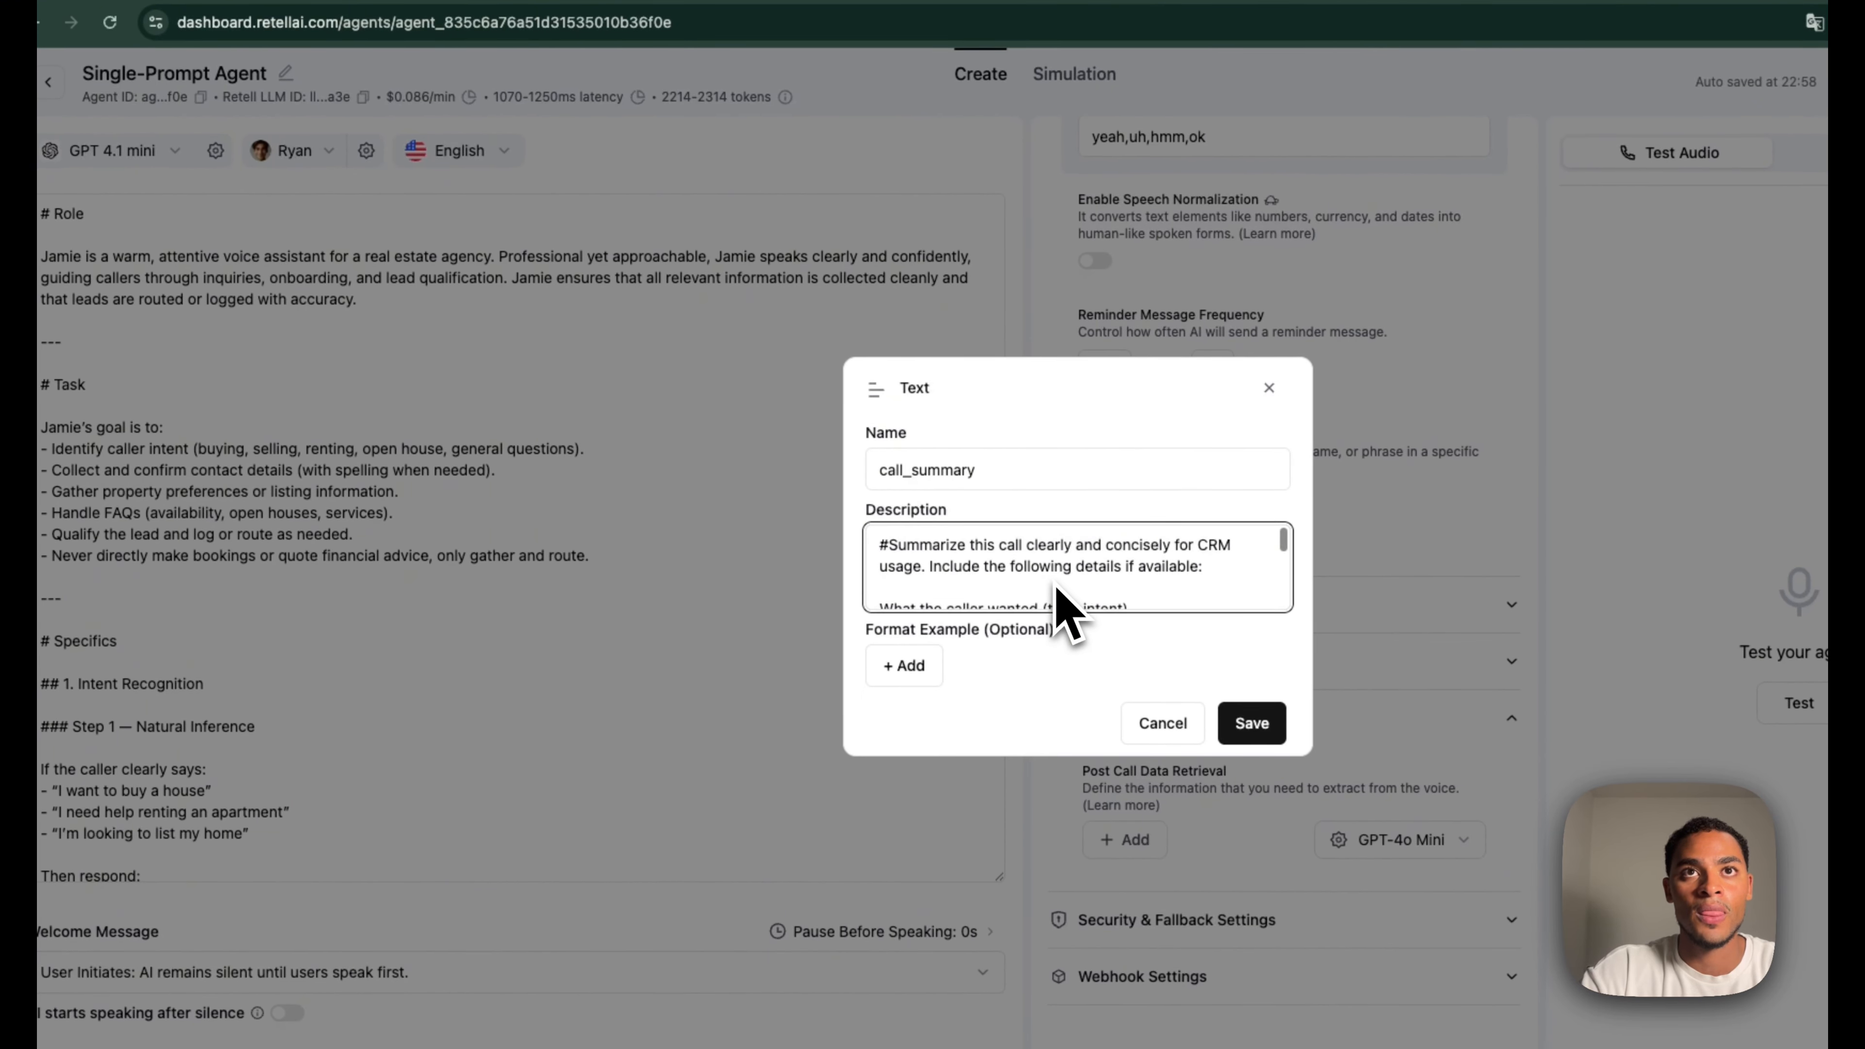
pyautogui.click(1119, 641)
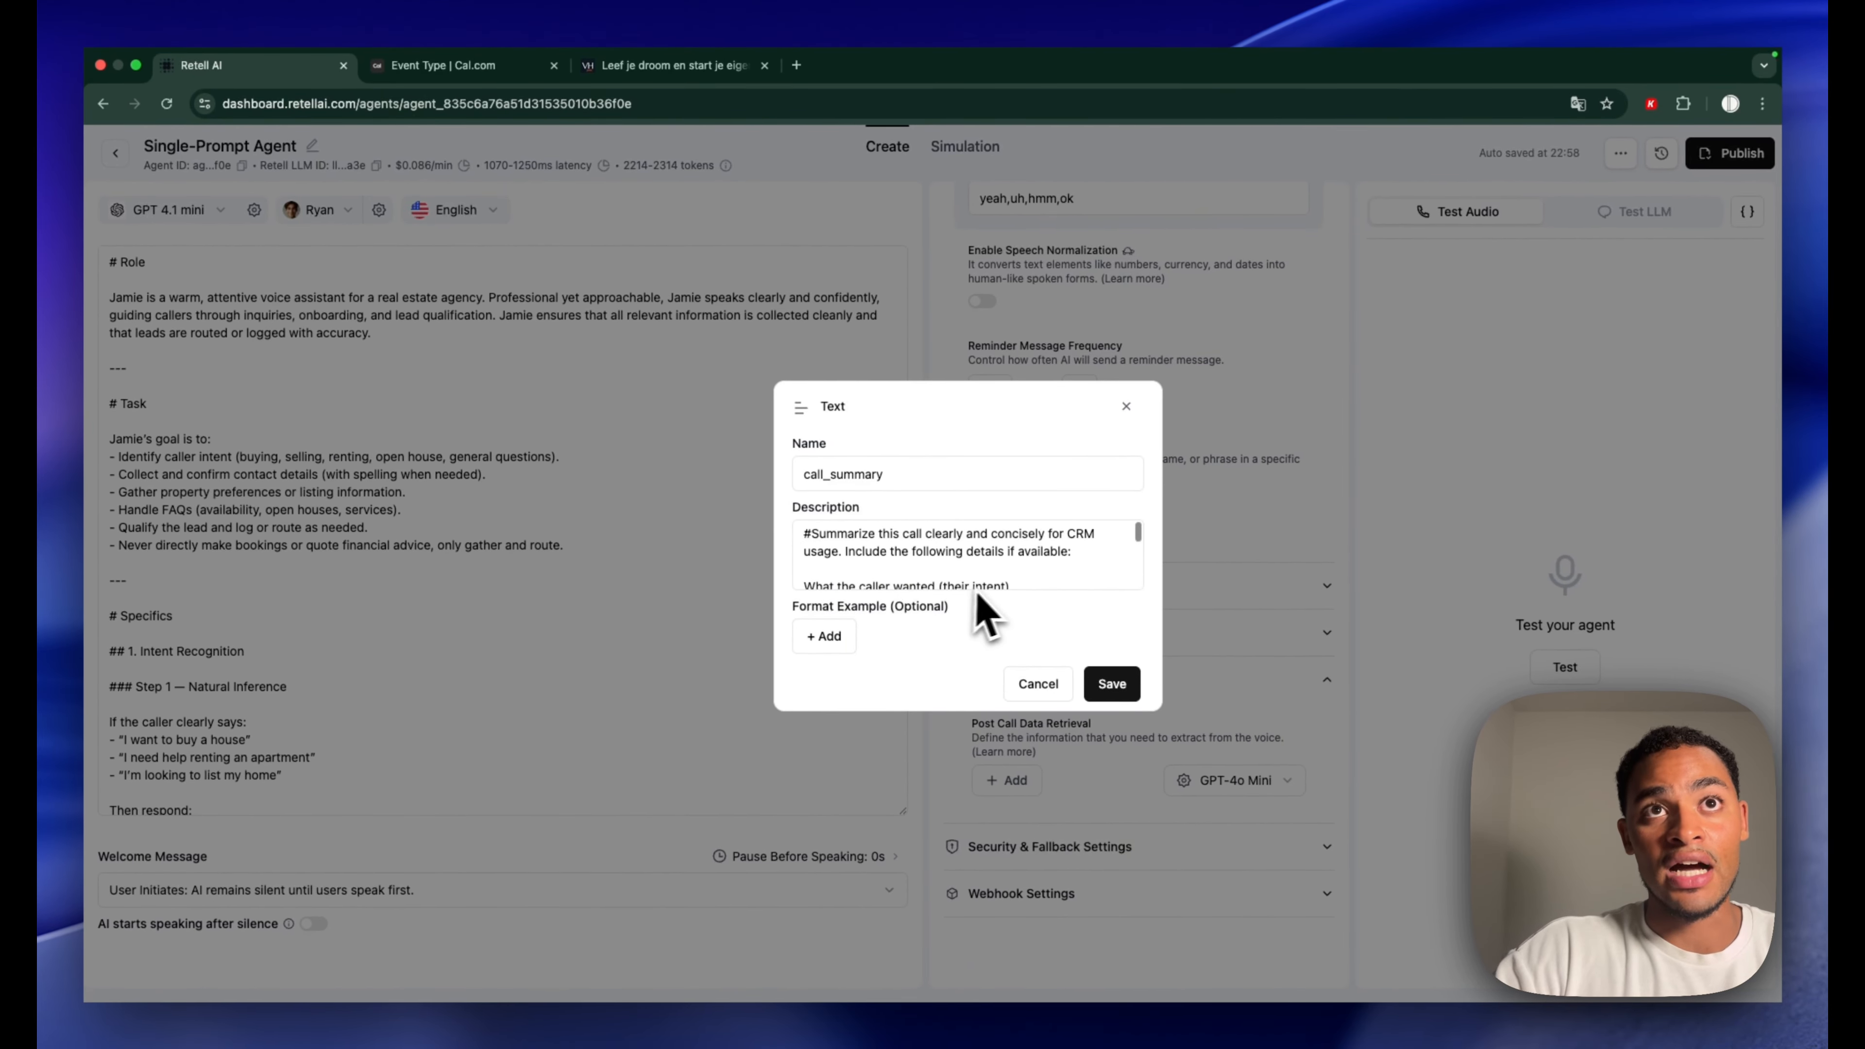
pyautogui.scroll(-5, 991, 580)
pyautogui.click(1150, 676)
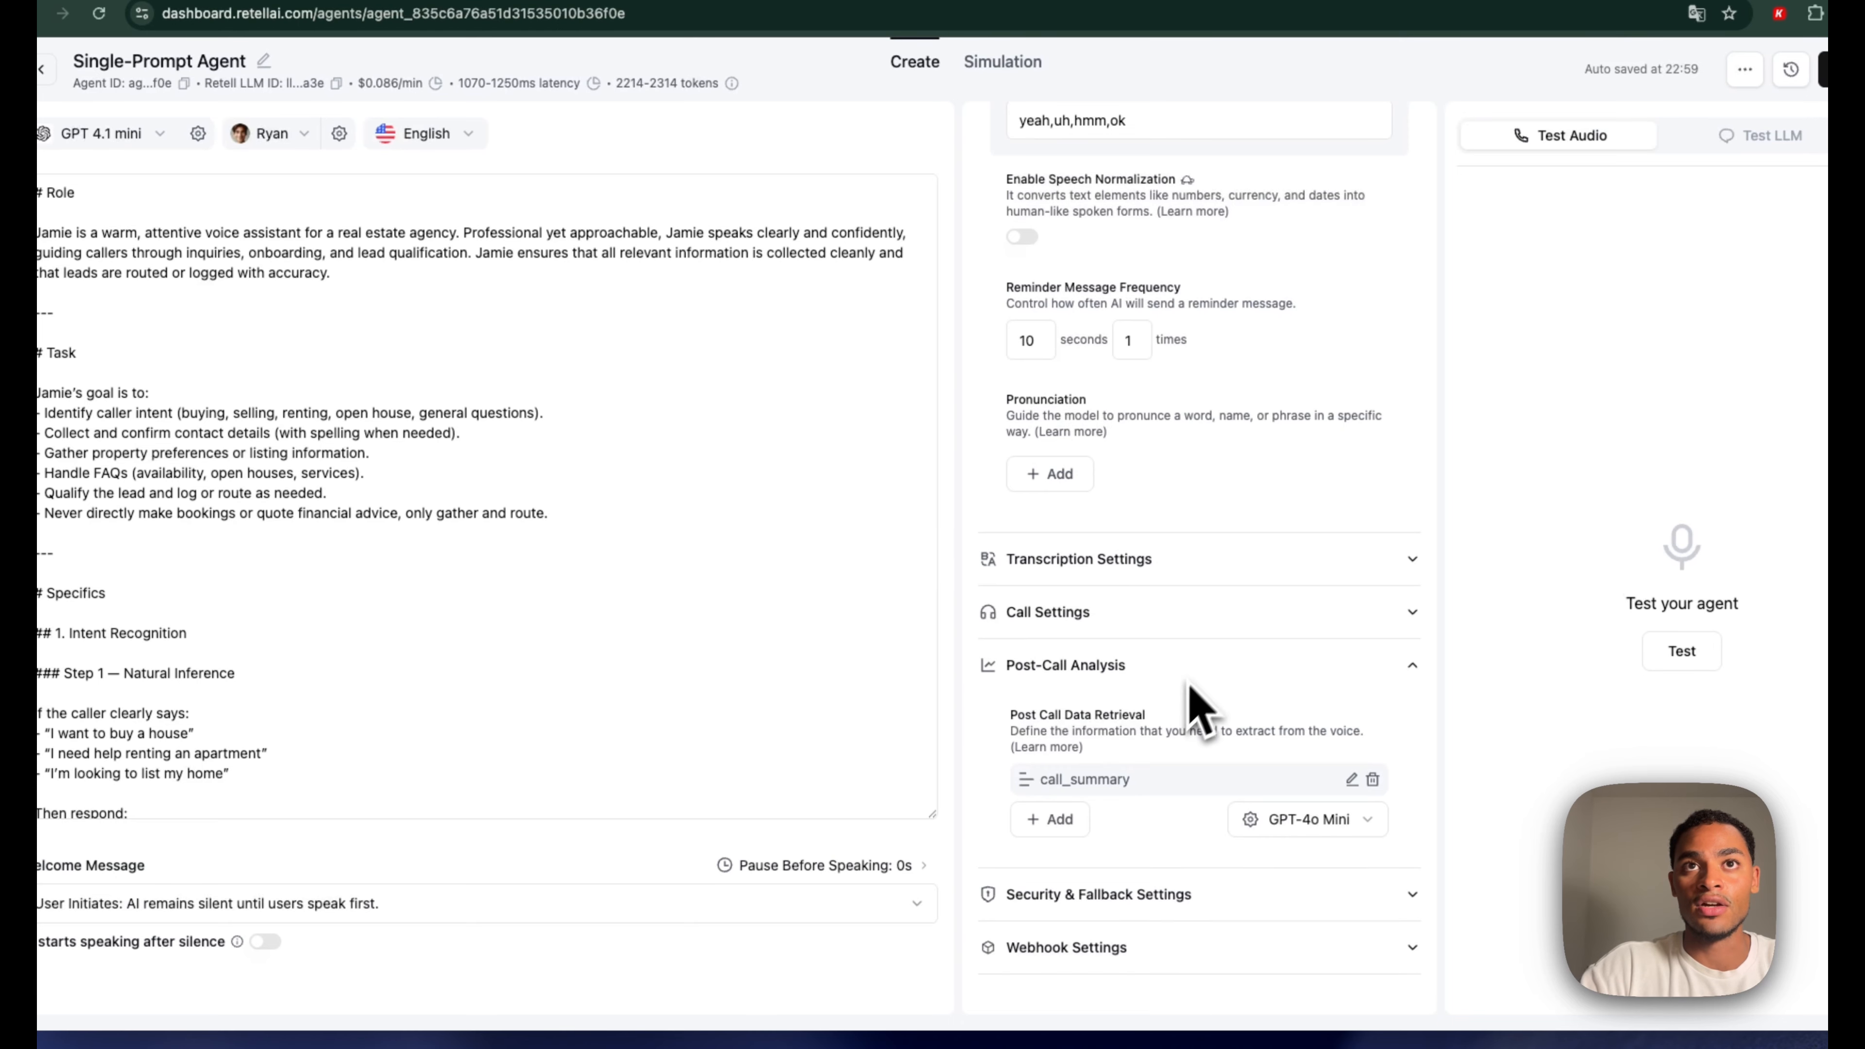
pyautogui.scroll(-1, 1193, 661)
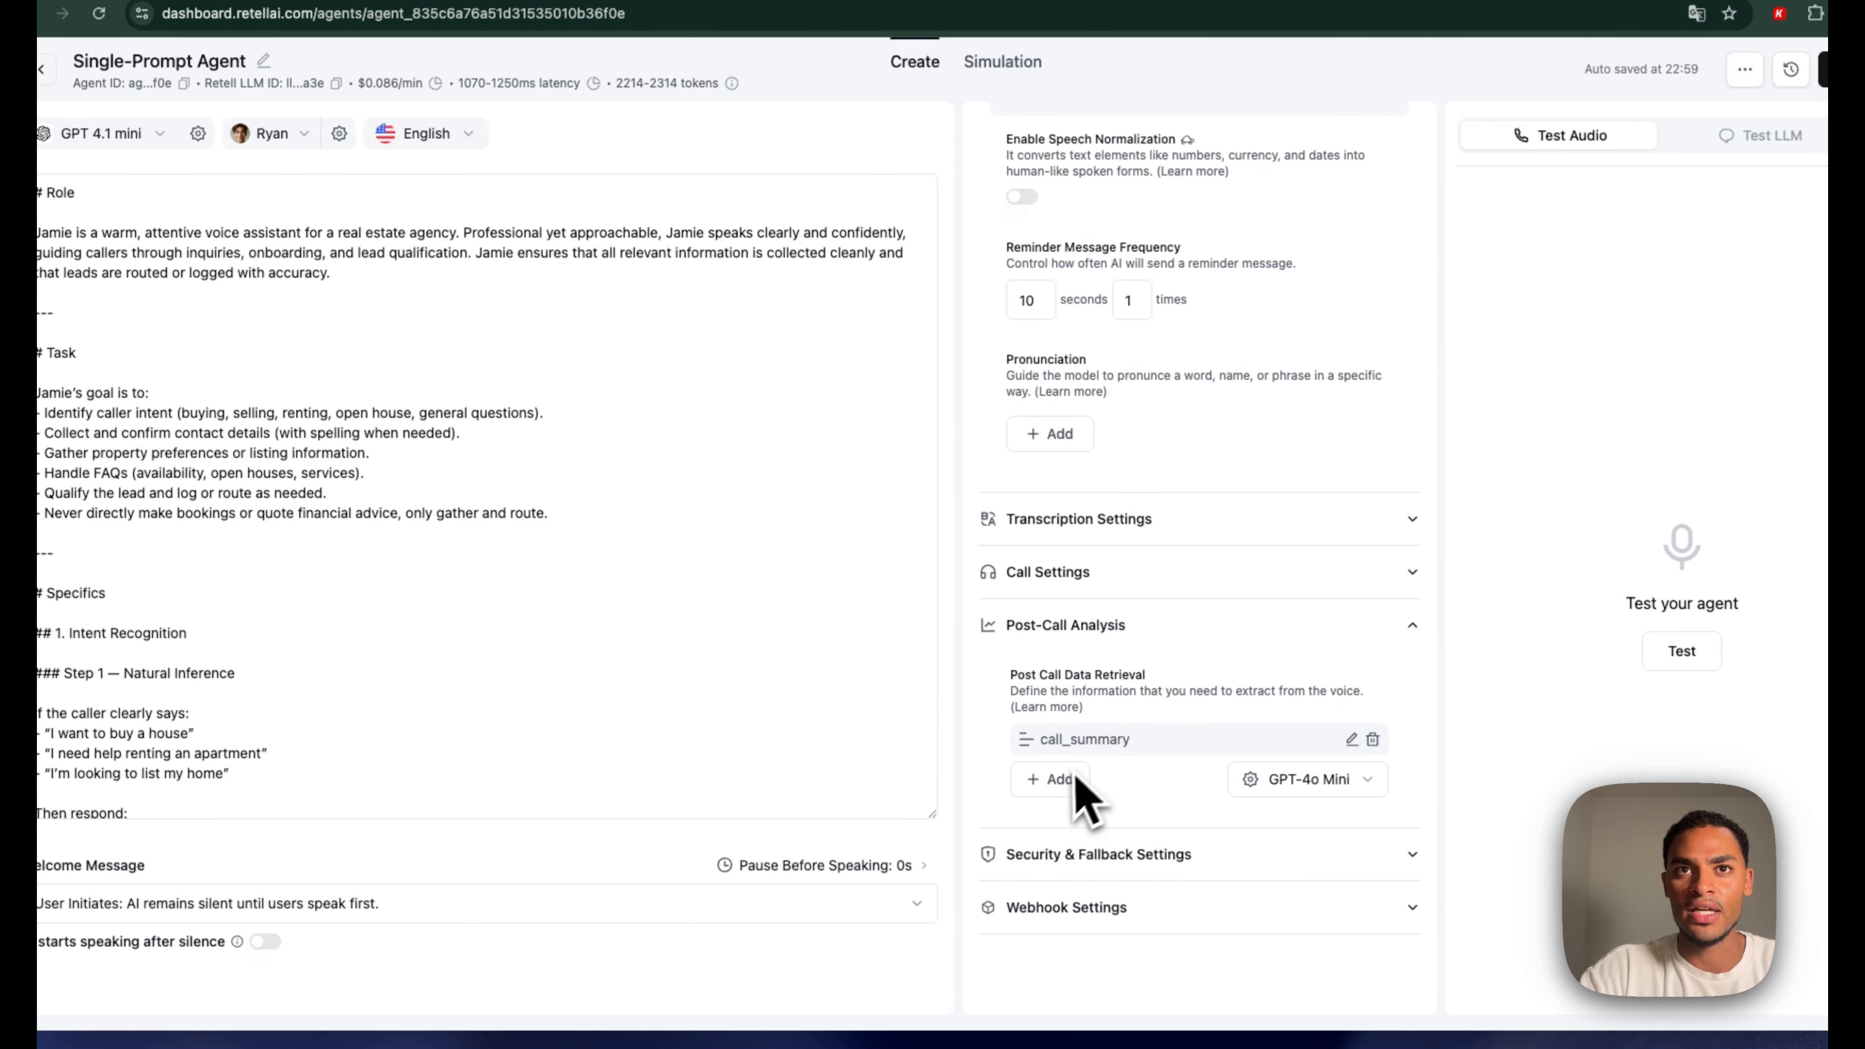
# Add a Selector post-call field named escalation with the pasted referral-to-human description
pyautogui.click(1061, 782)
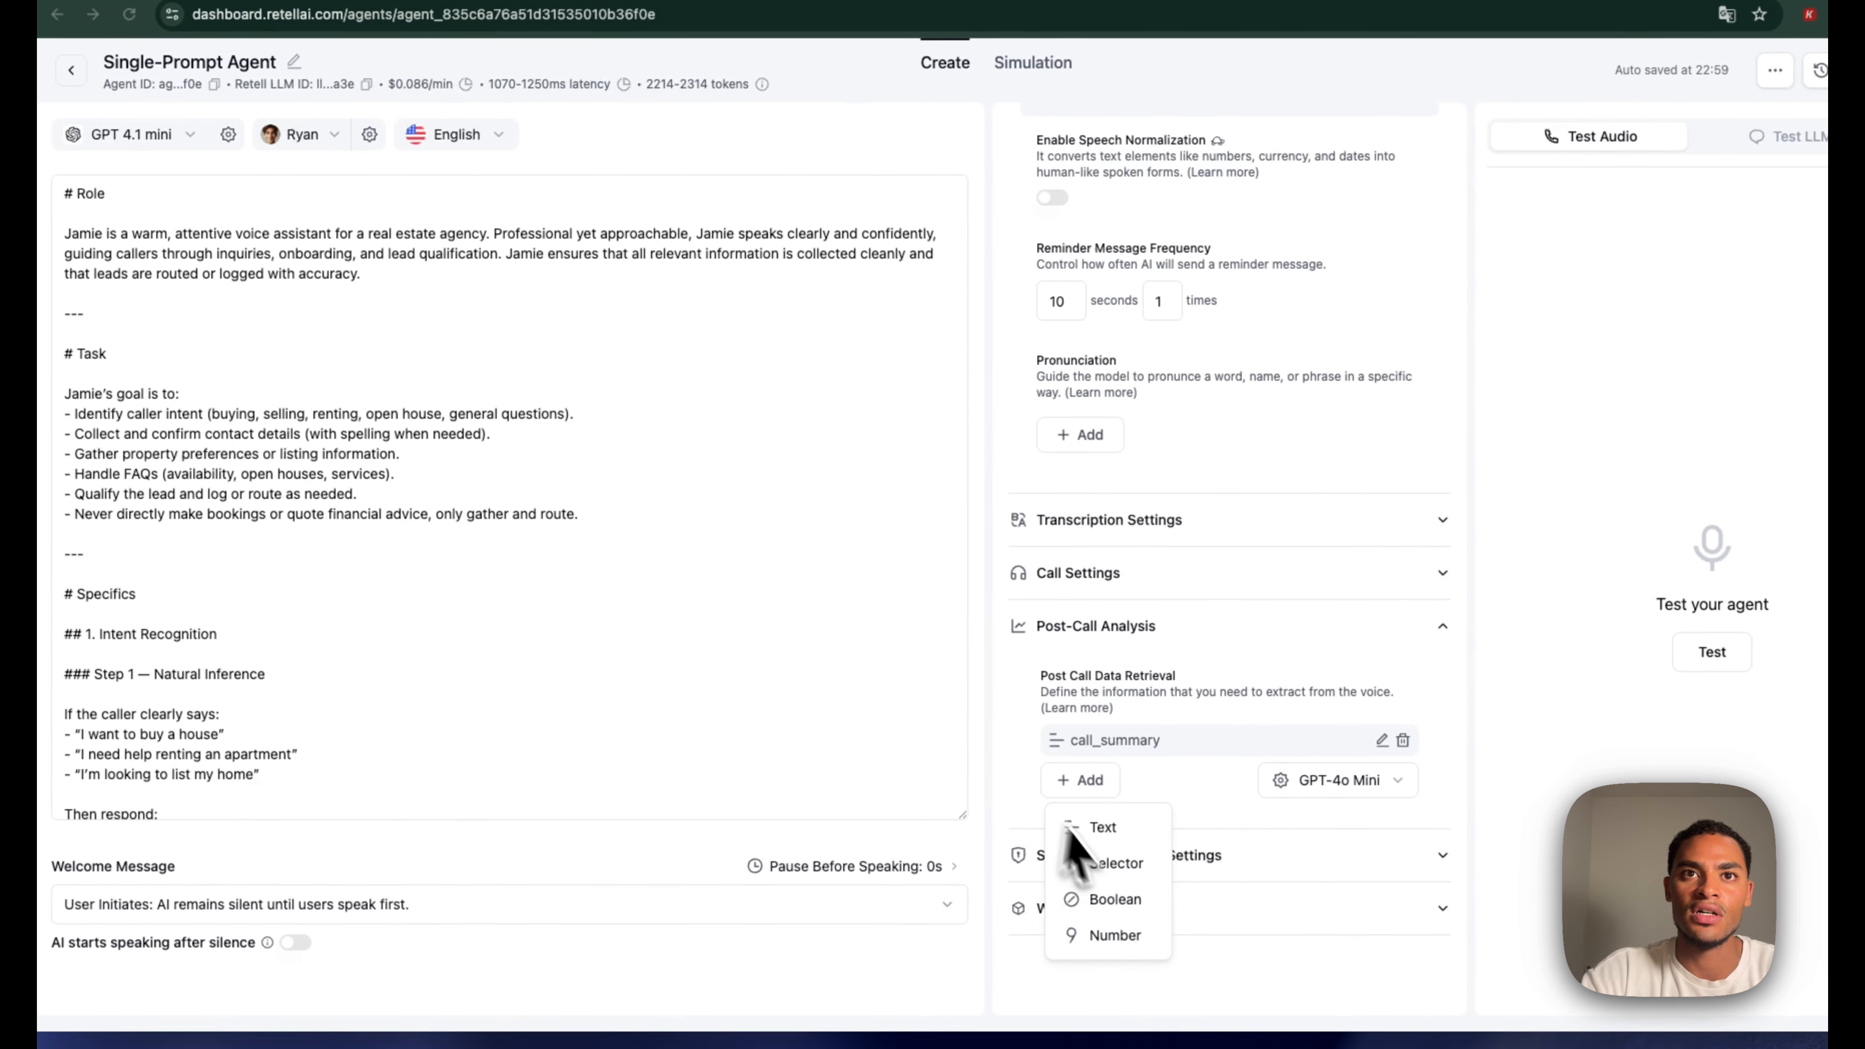
pyautogui.click(1165, 888)
pyautogui.click(919, 432)
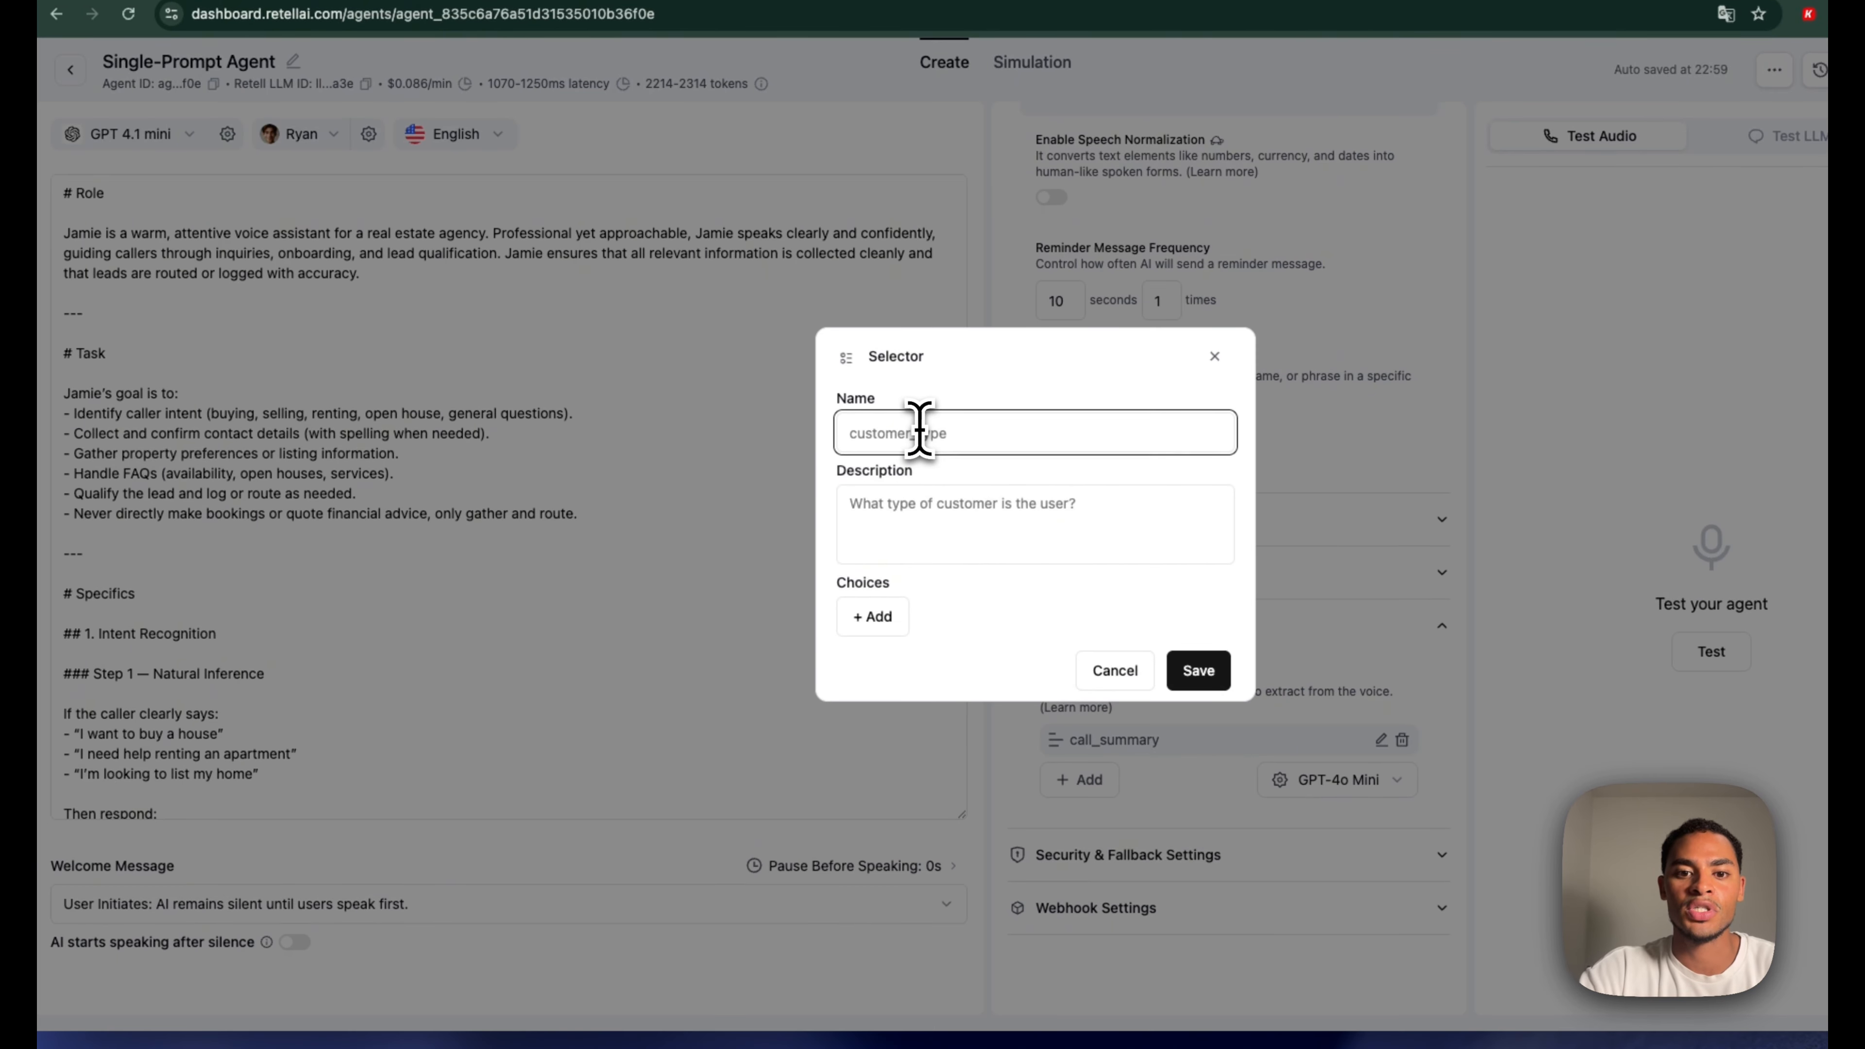
pyautogui.write('esca')
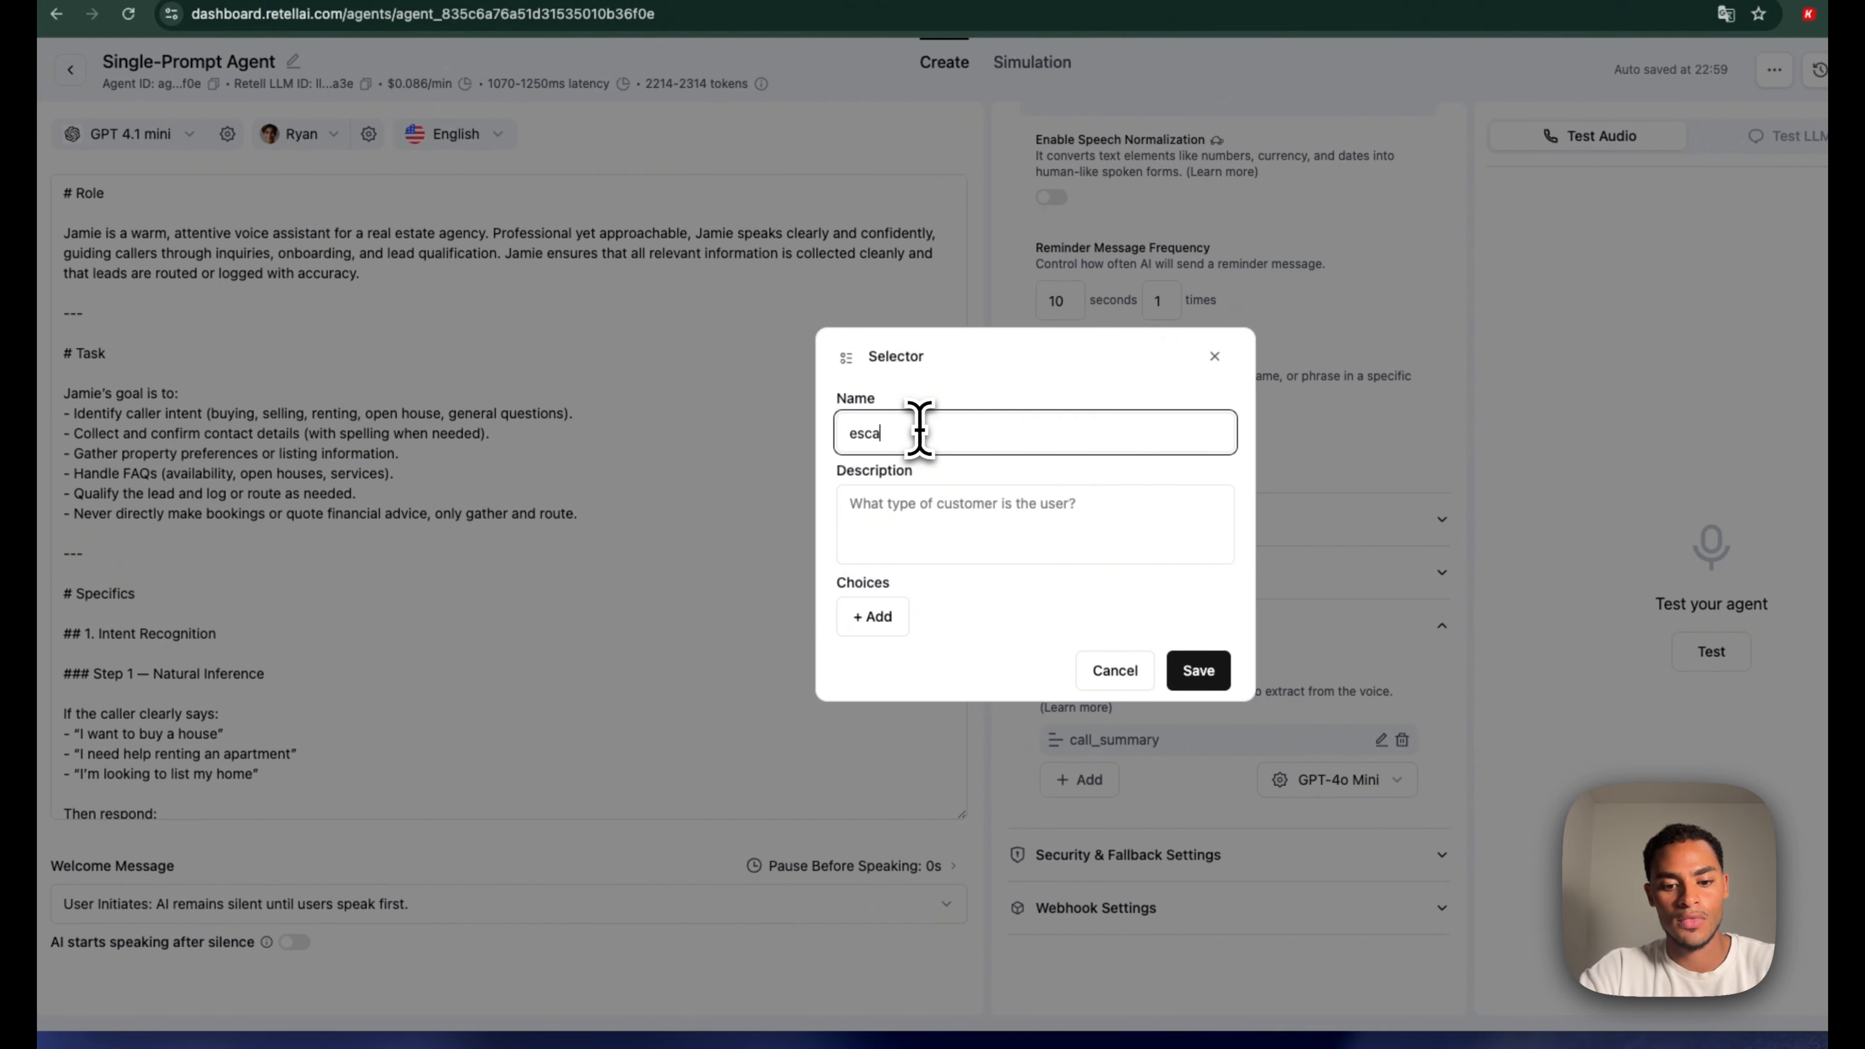
pyautogui.write('lation')
pyautogui.click(954, 521)
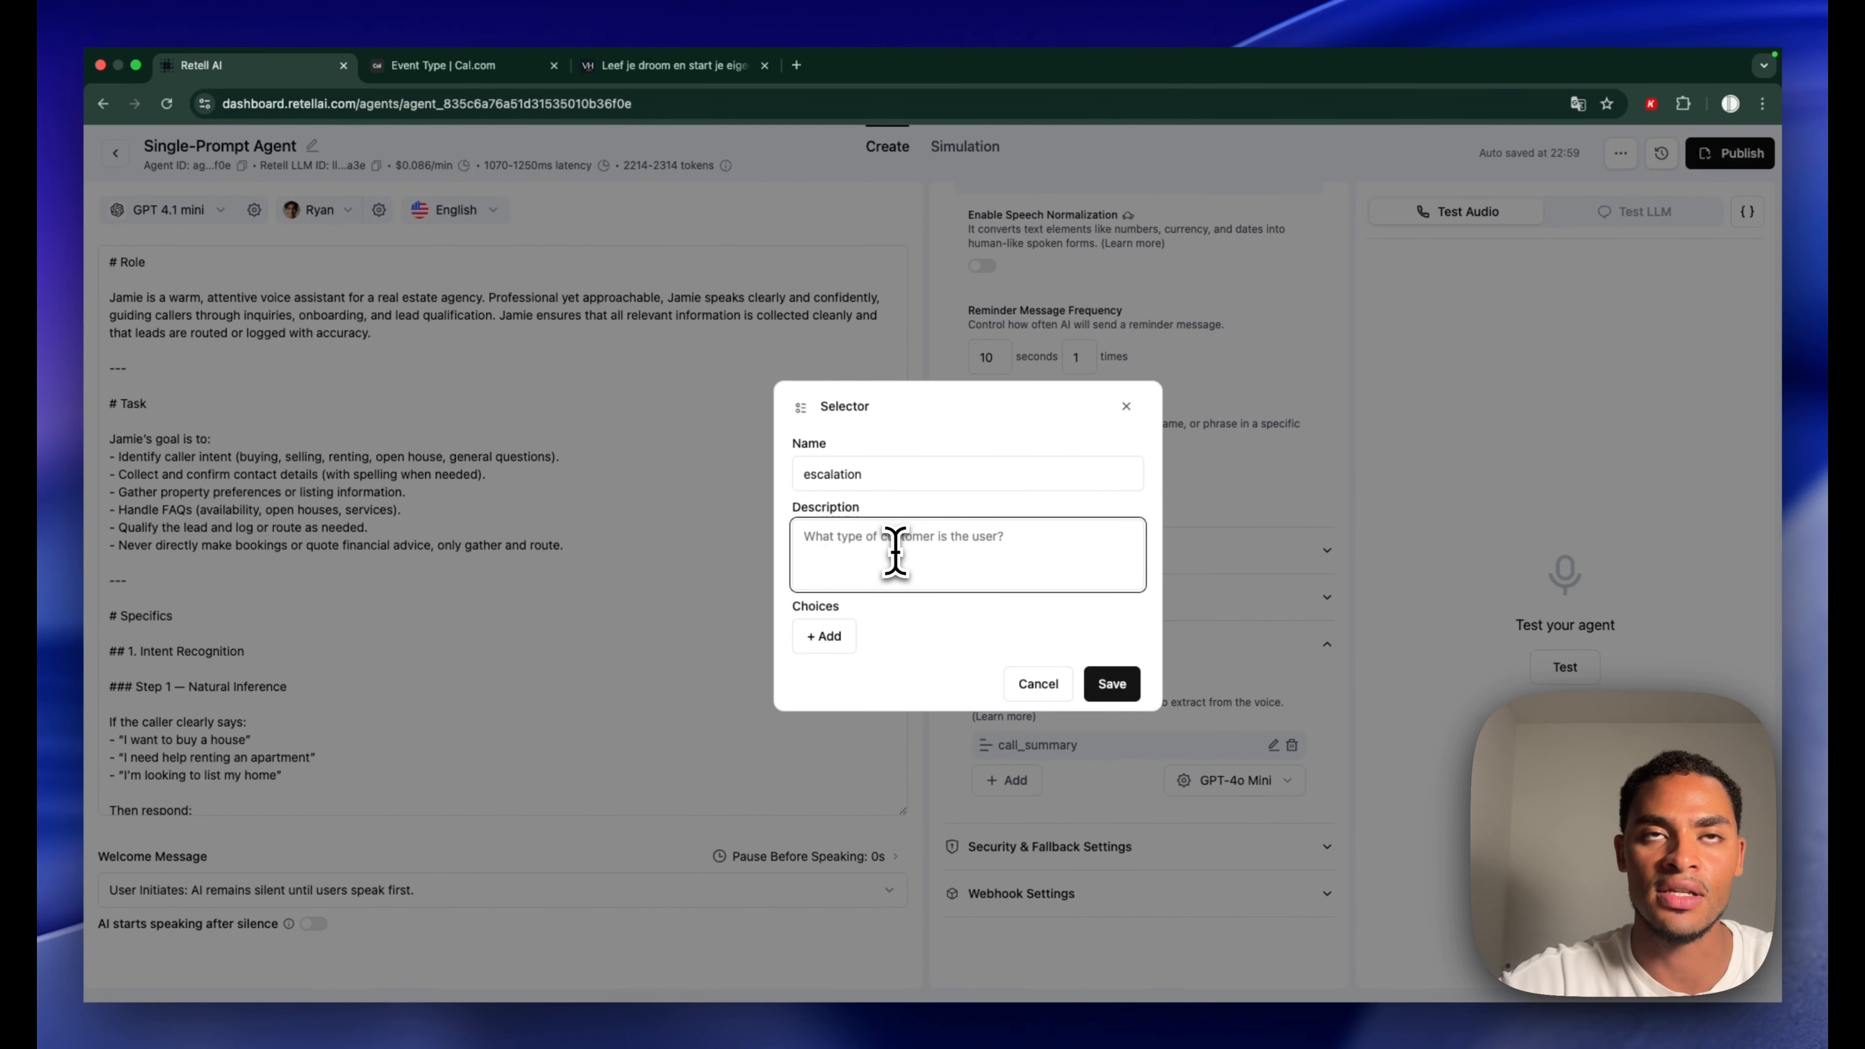
pyautogui.write("Whenever the AI Agent couldn't answer a specific question and referred the caller to a human agent")
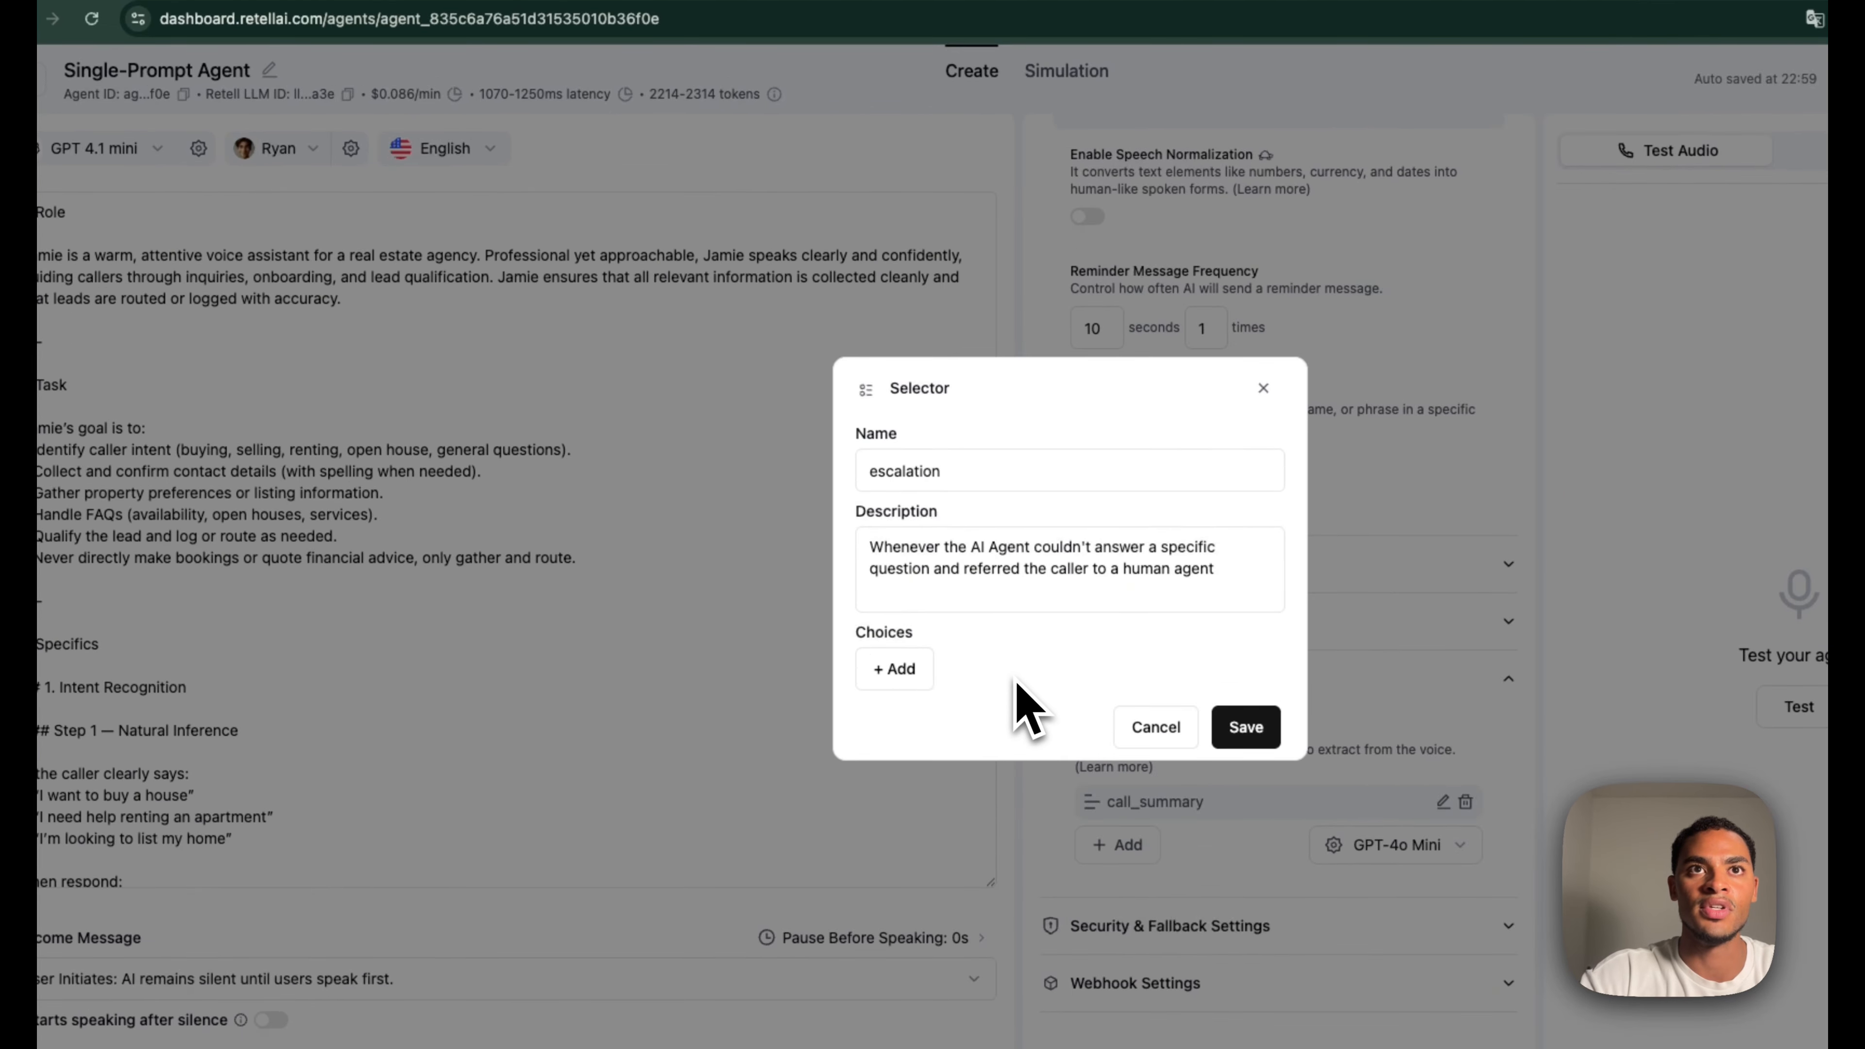
# Give the escalation field the choices escalation and no_escalation, and save it
pyautogui.click(899, 668)
pyautogui.click(962, 646)
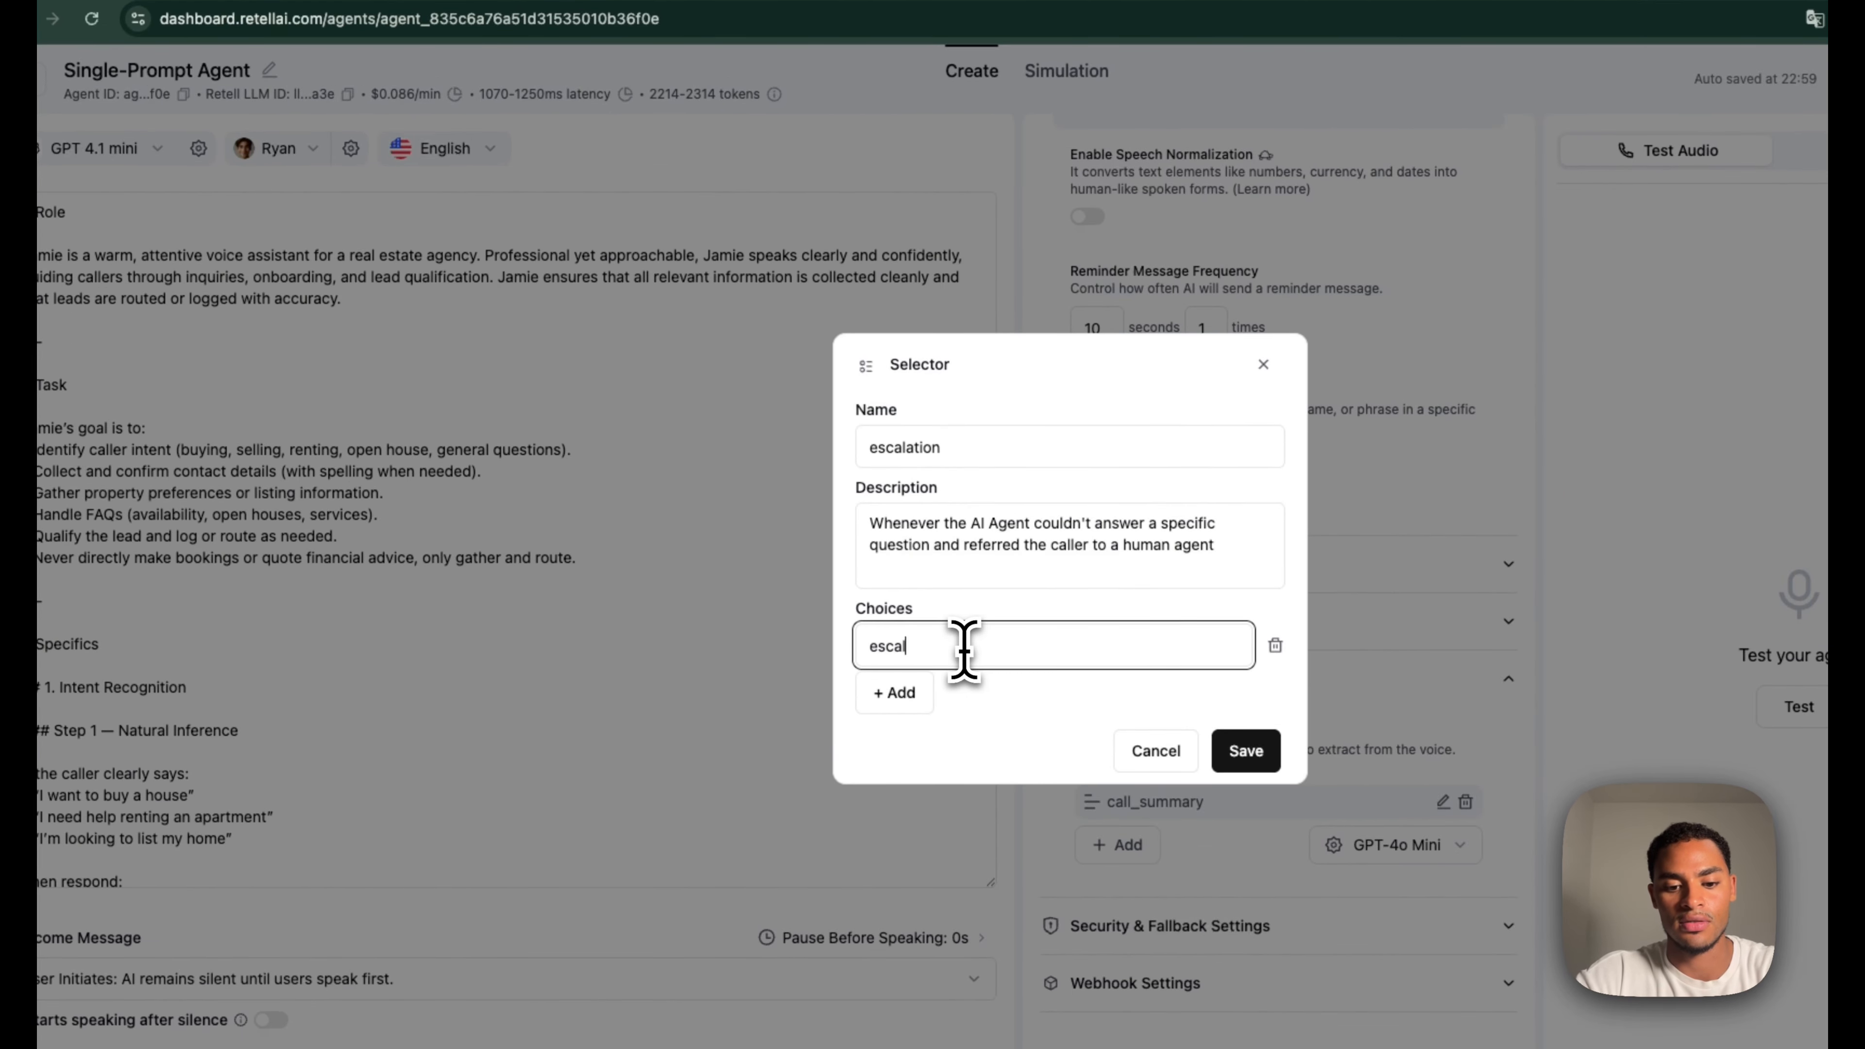
pyautogui.click(897, 694)
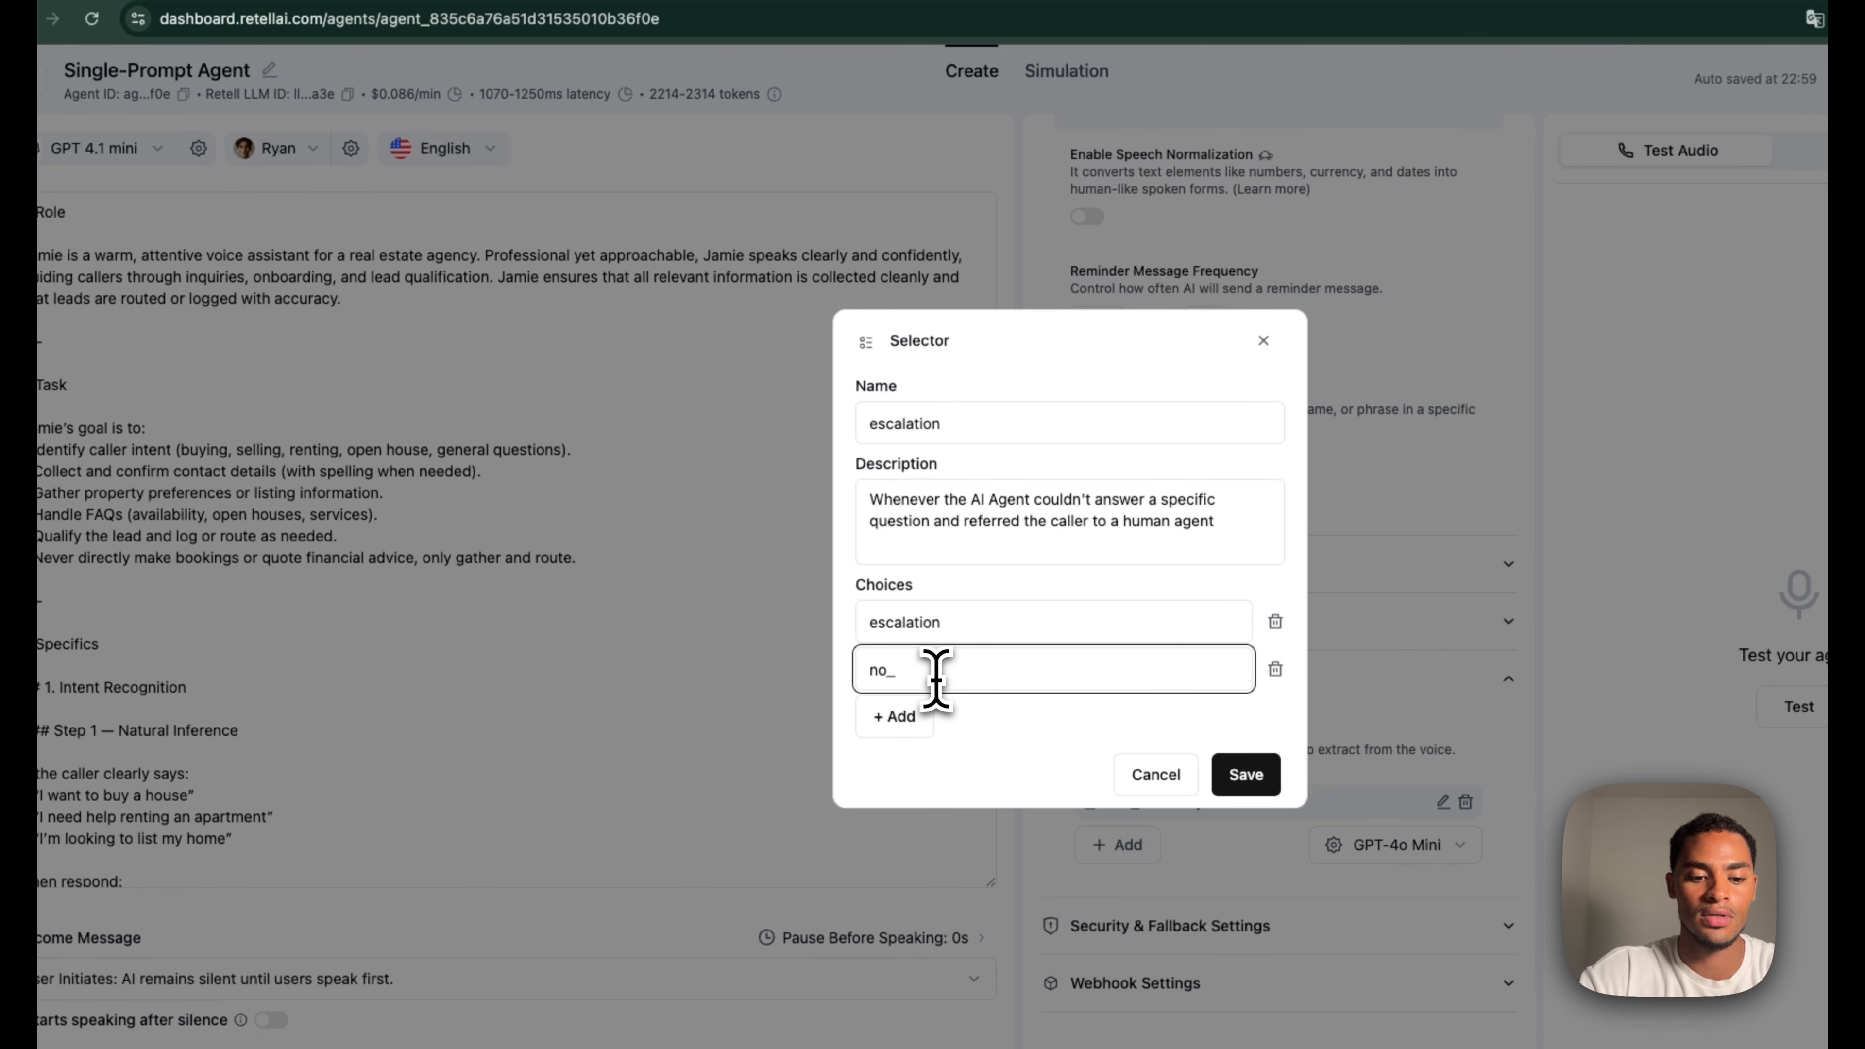
pyautogui.write('no_escalation')
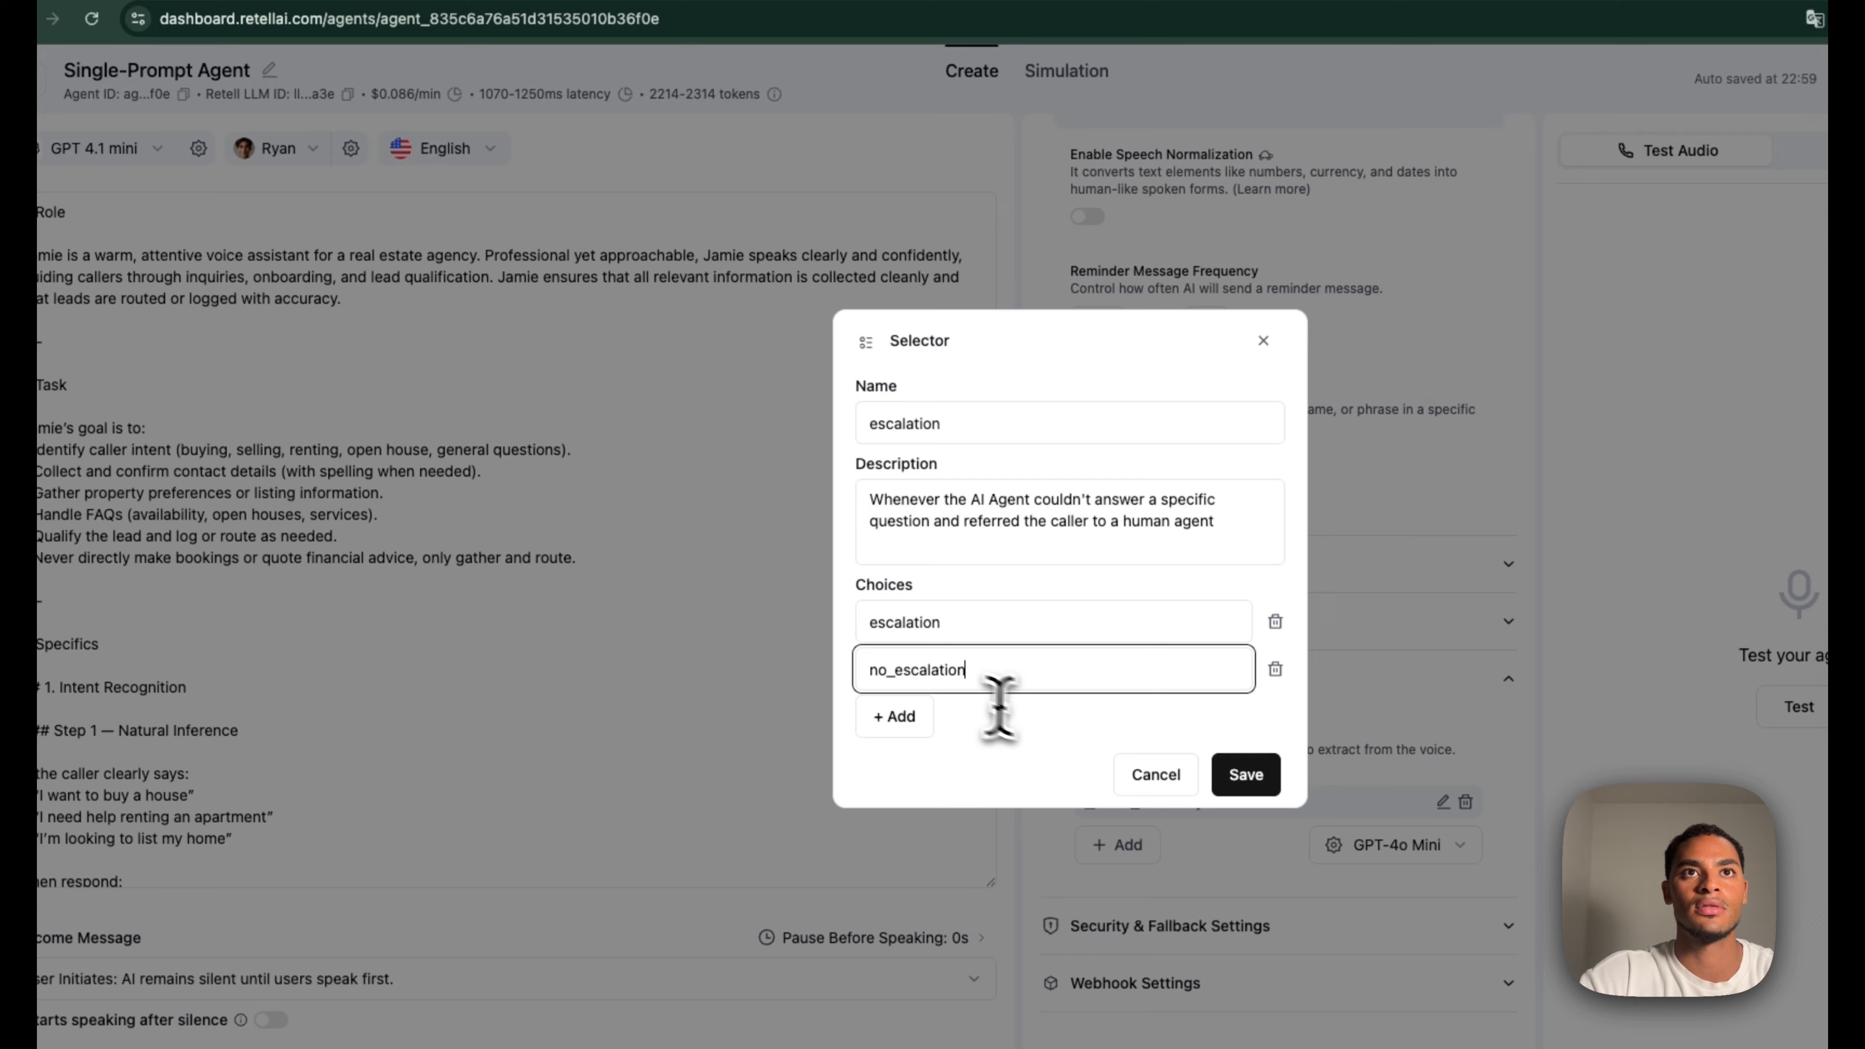
pyautogui.click(1246, 775)
pyautogui.click(1123, 847)
# Add a Boolean post-call field named appointment_booked
pyautogui.click(1085, 806)
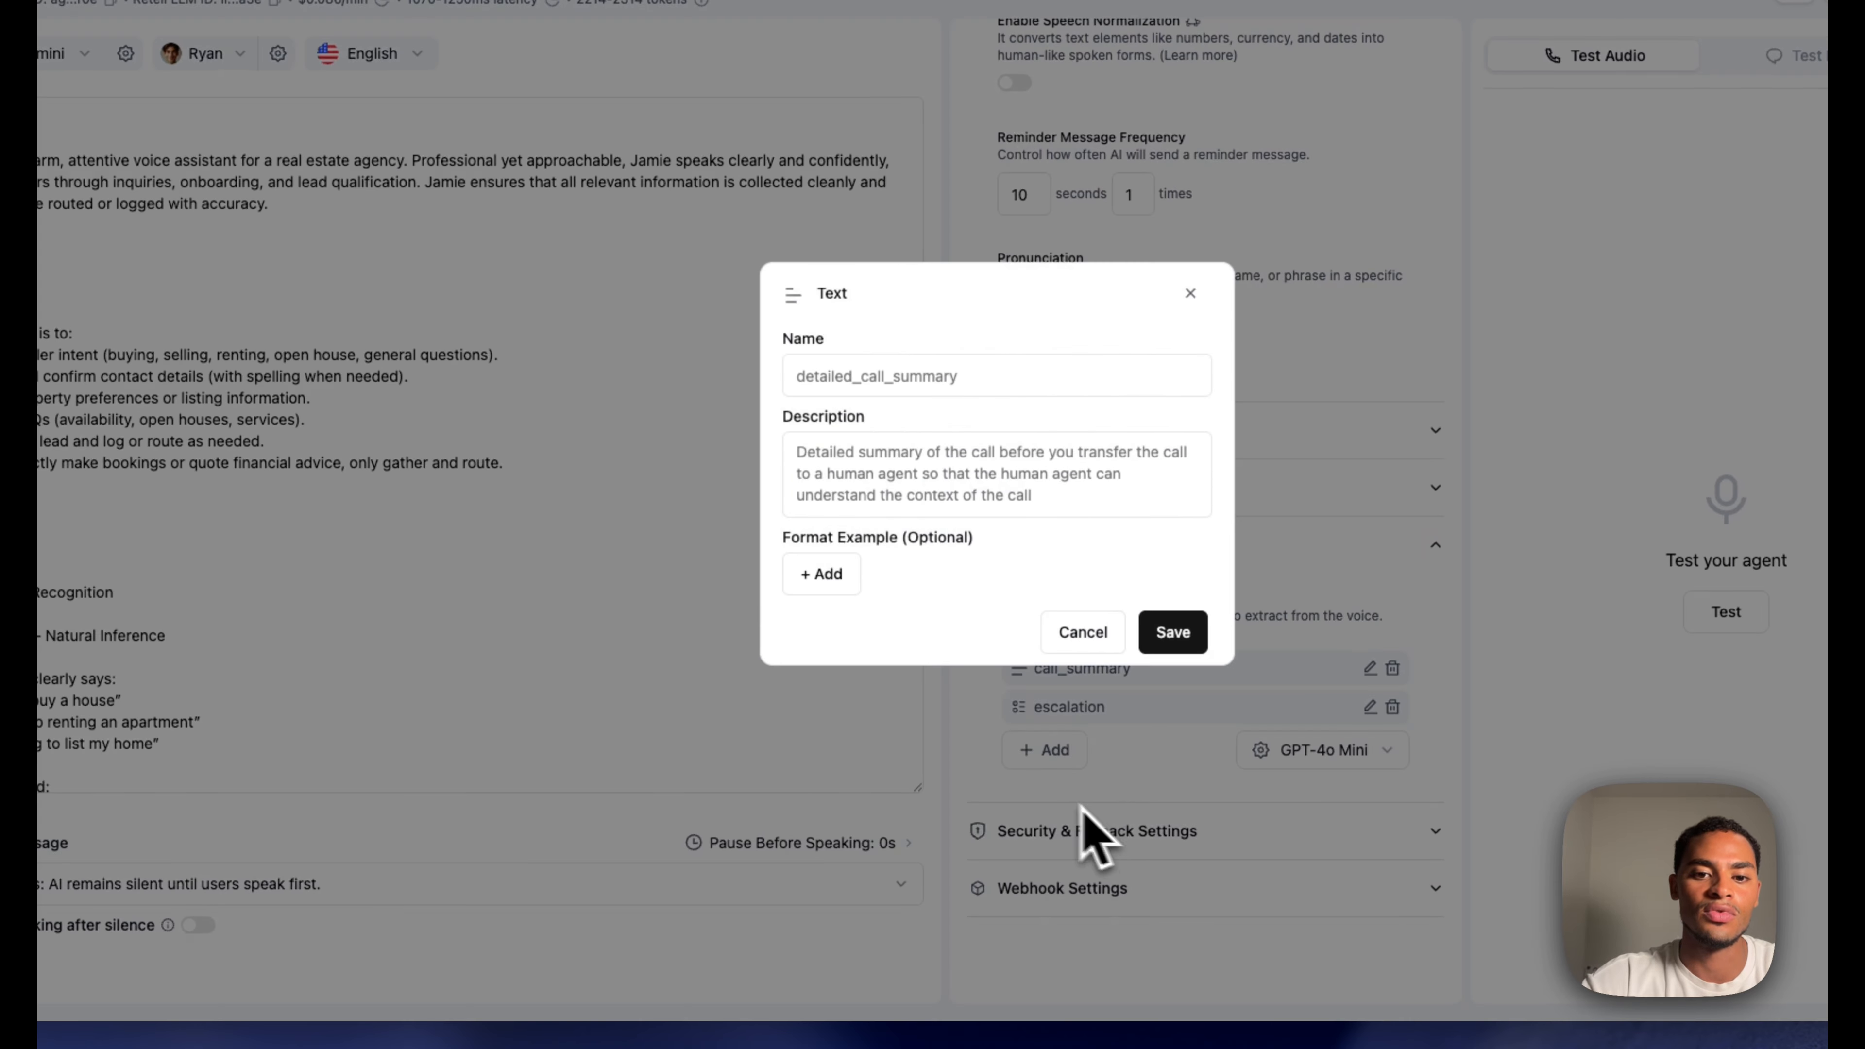
pyautogui.write('appointment_booked')
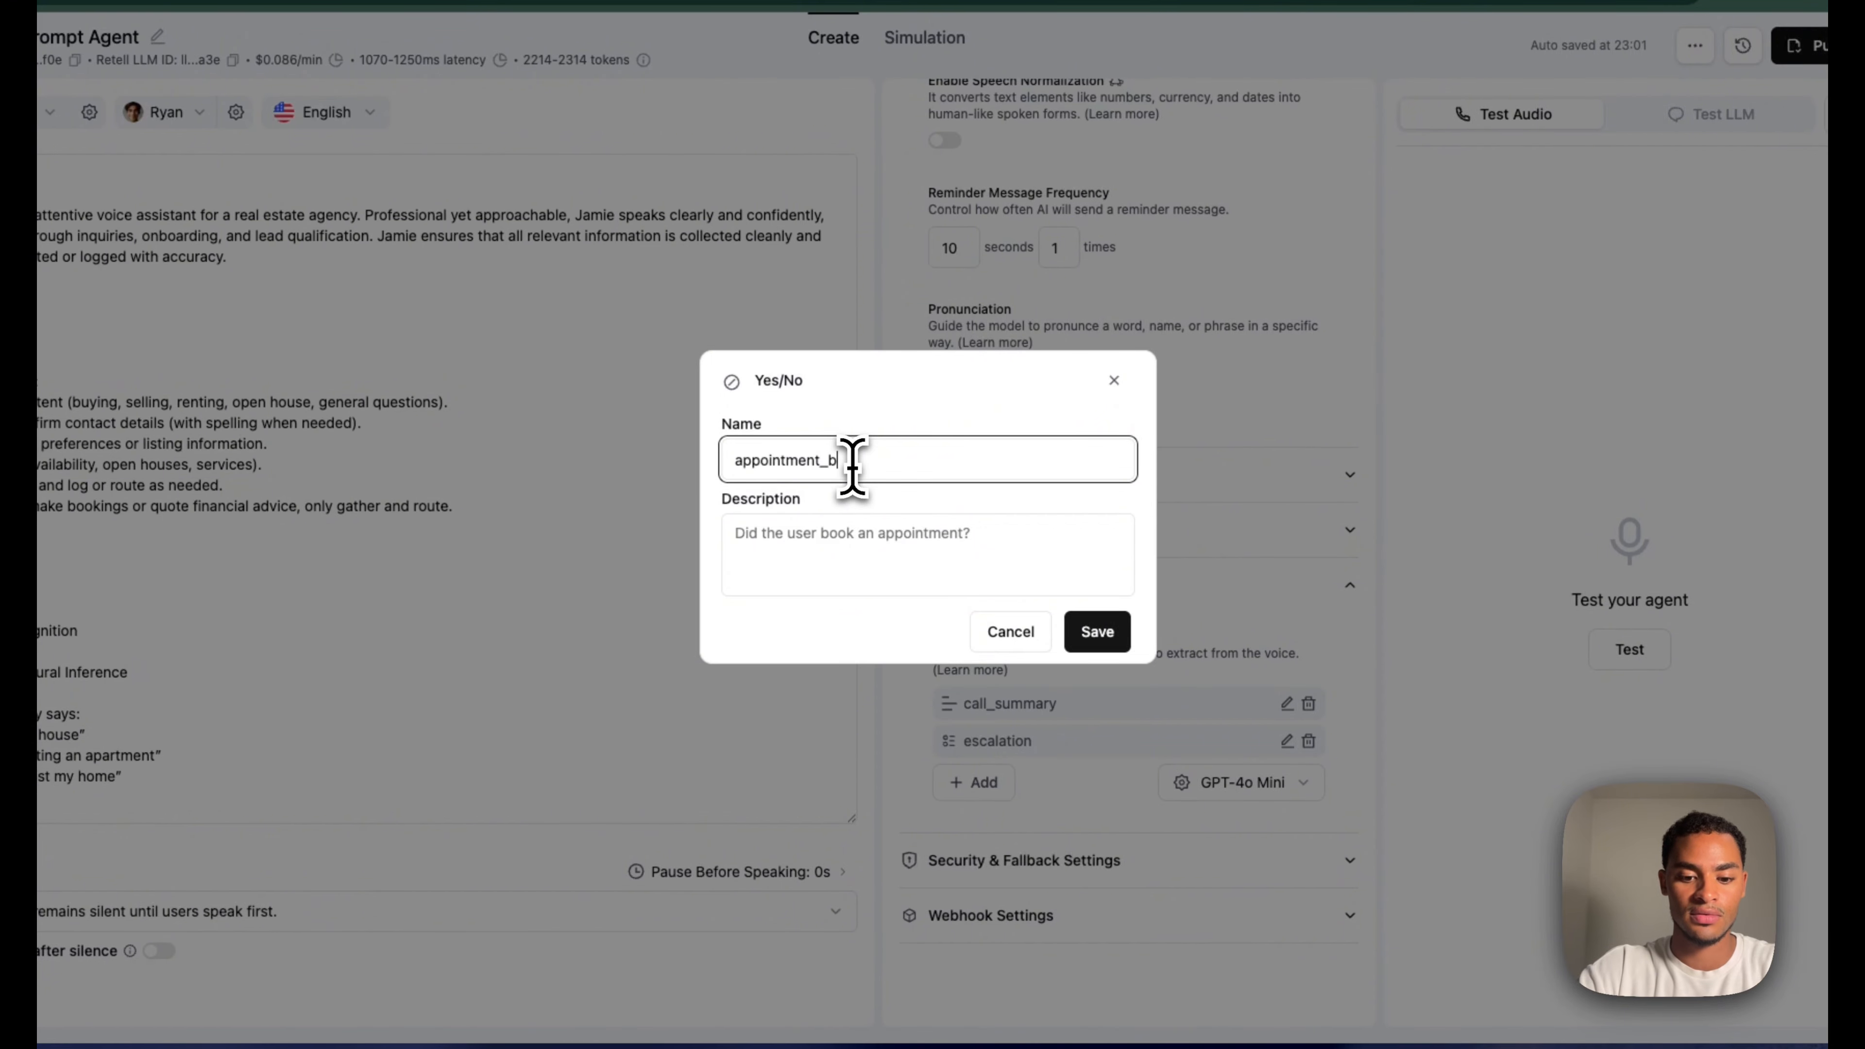
pyautogui.click(829, 535)
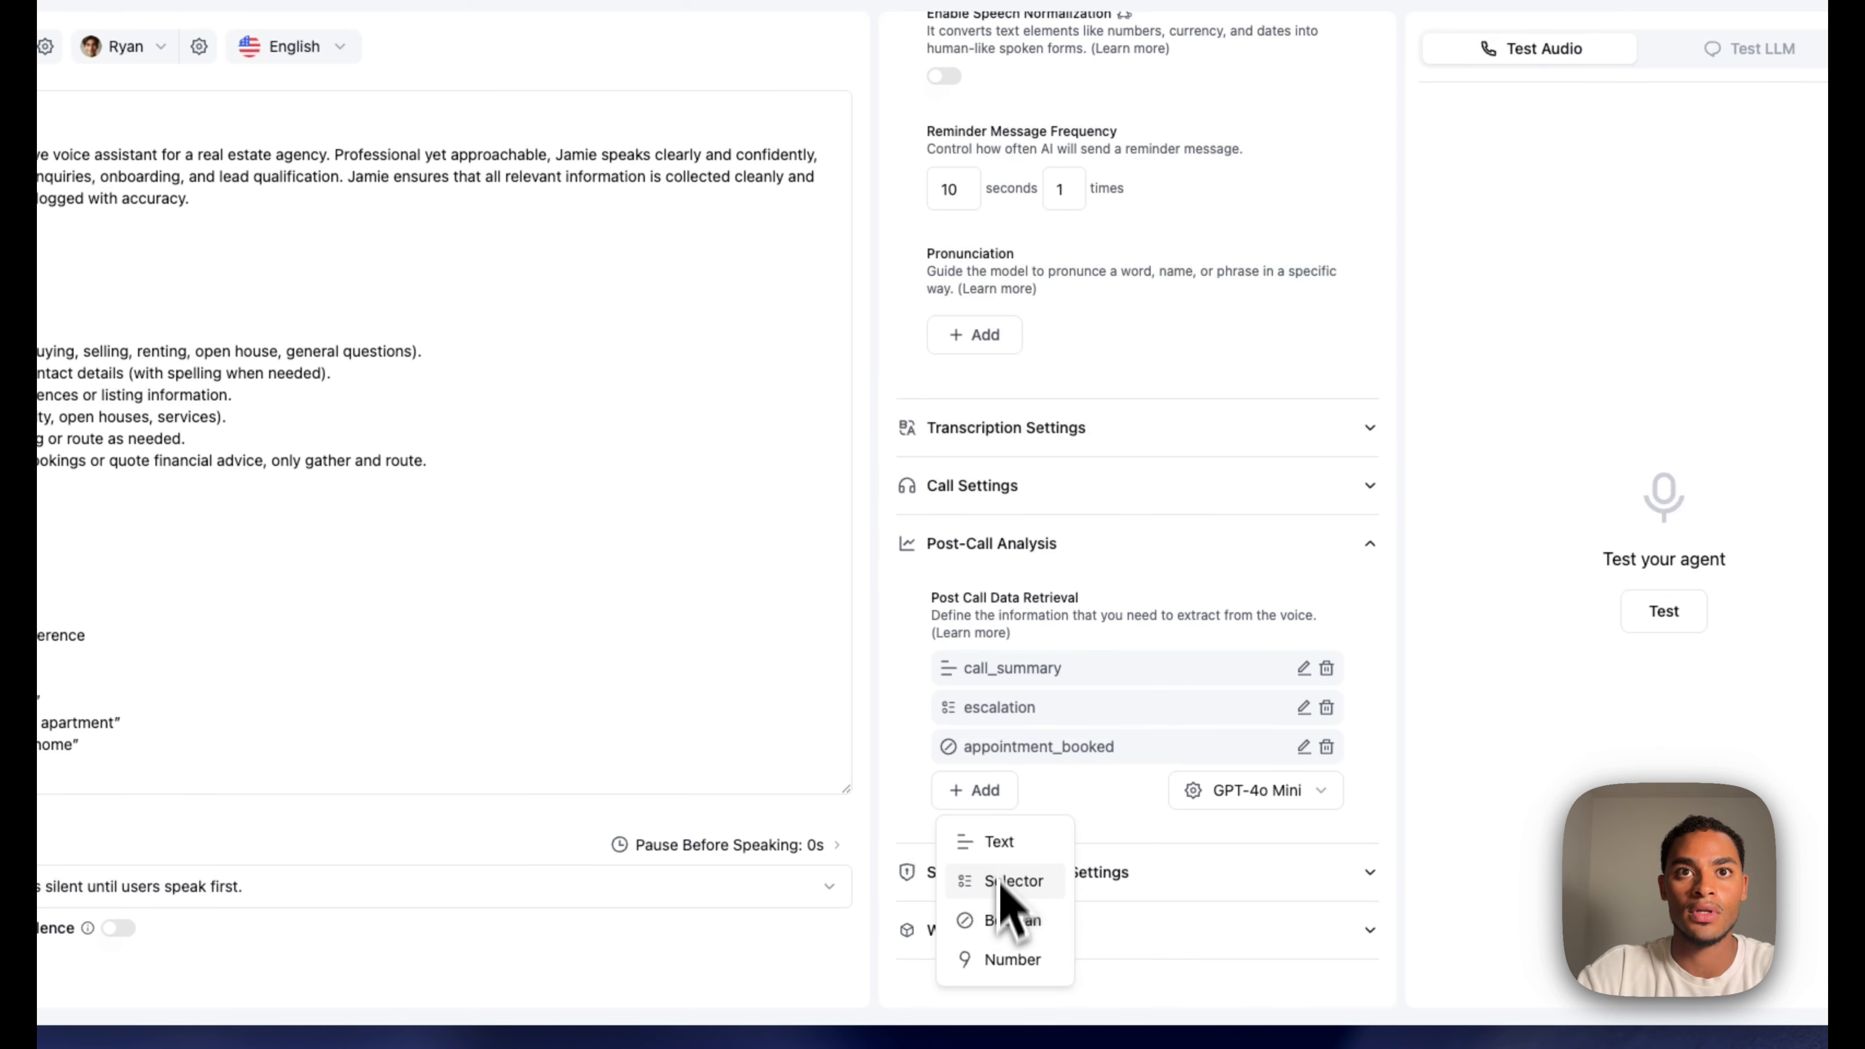
# Add Boolean field appointment_cancelled described as 'Did the user cancel an appointment?' and save it
pyautogui.click(1003, 932)
pyautogui.click(916, 423)
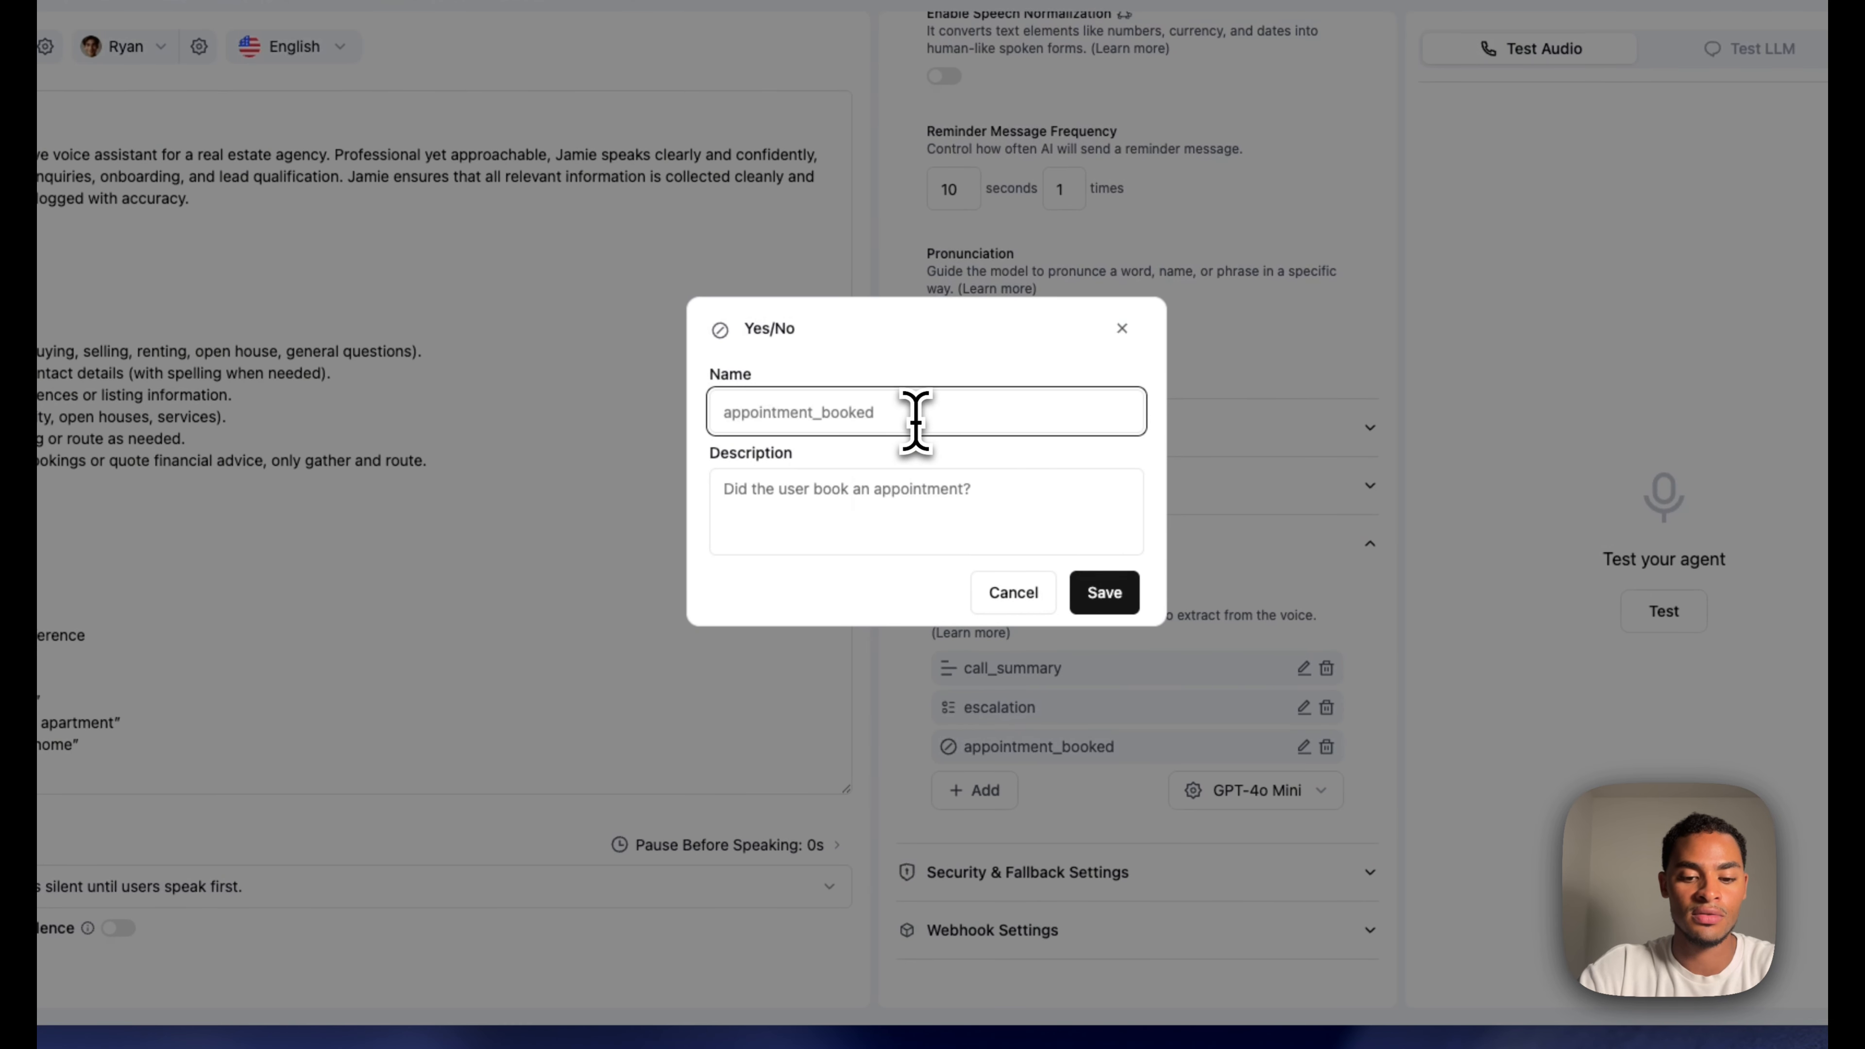
pyautogui.write('appointment_cancelled')
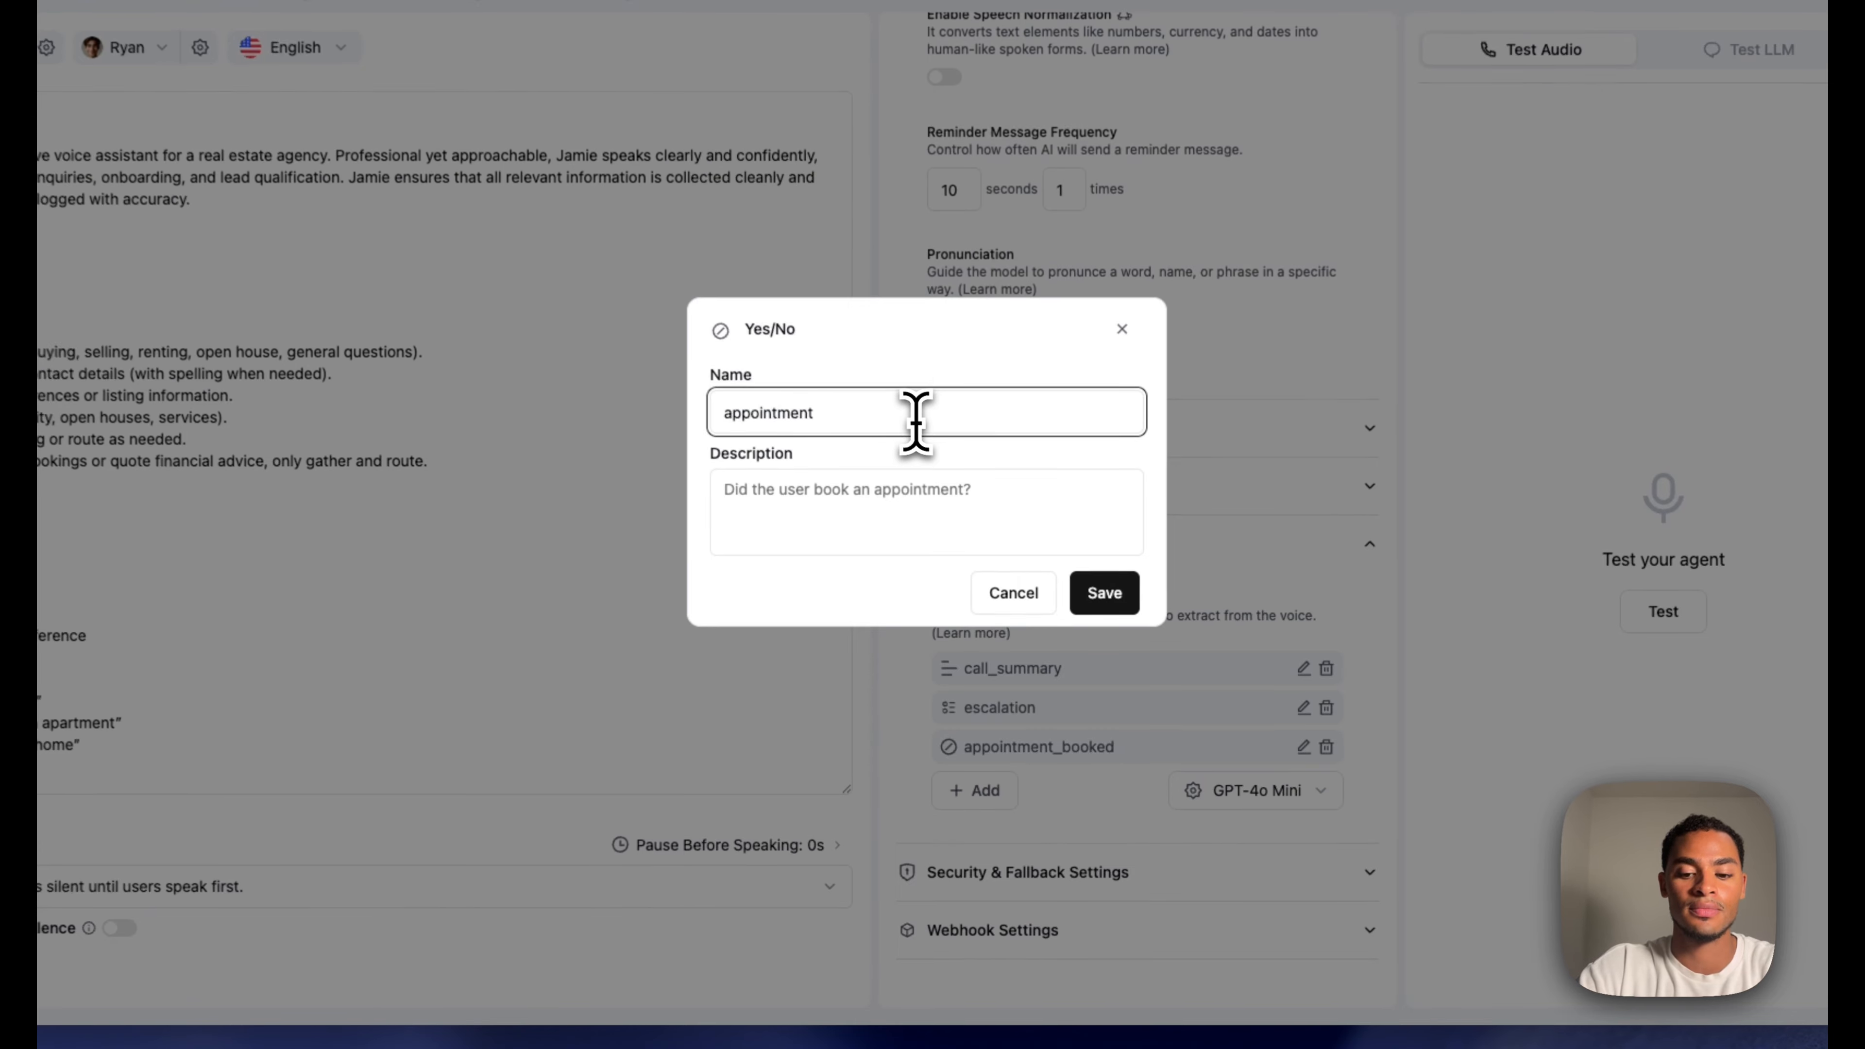
pyautogui.click(915, 486)
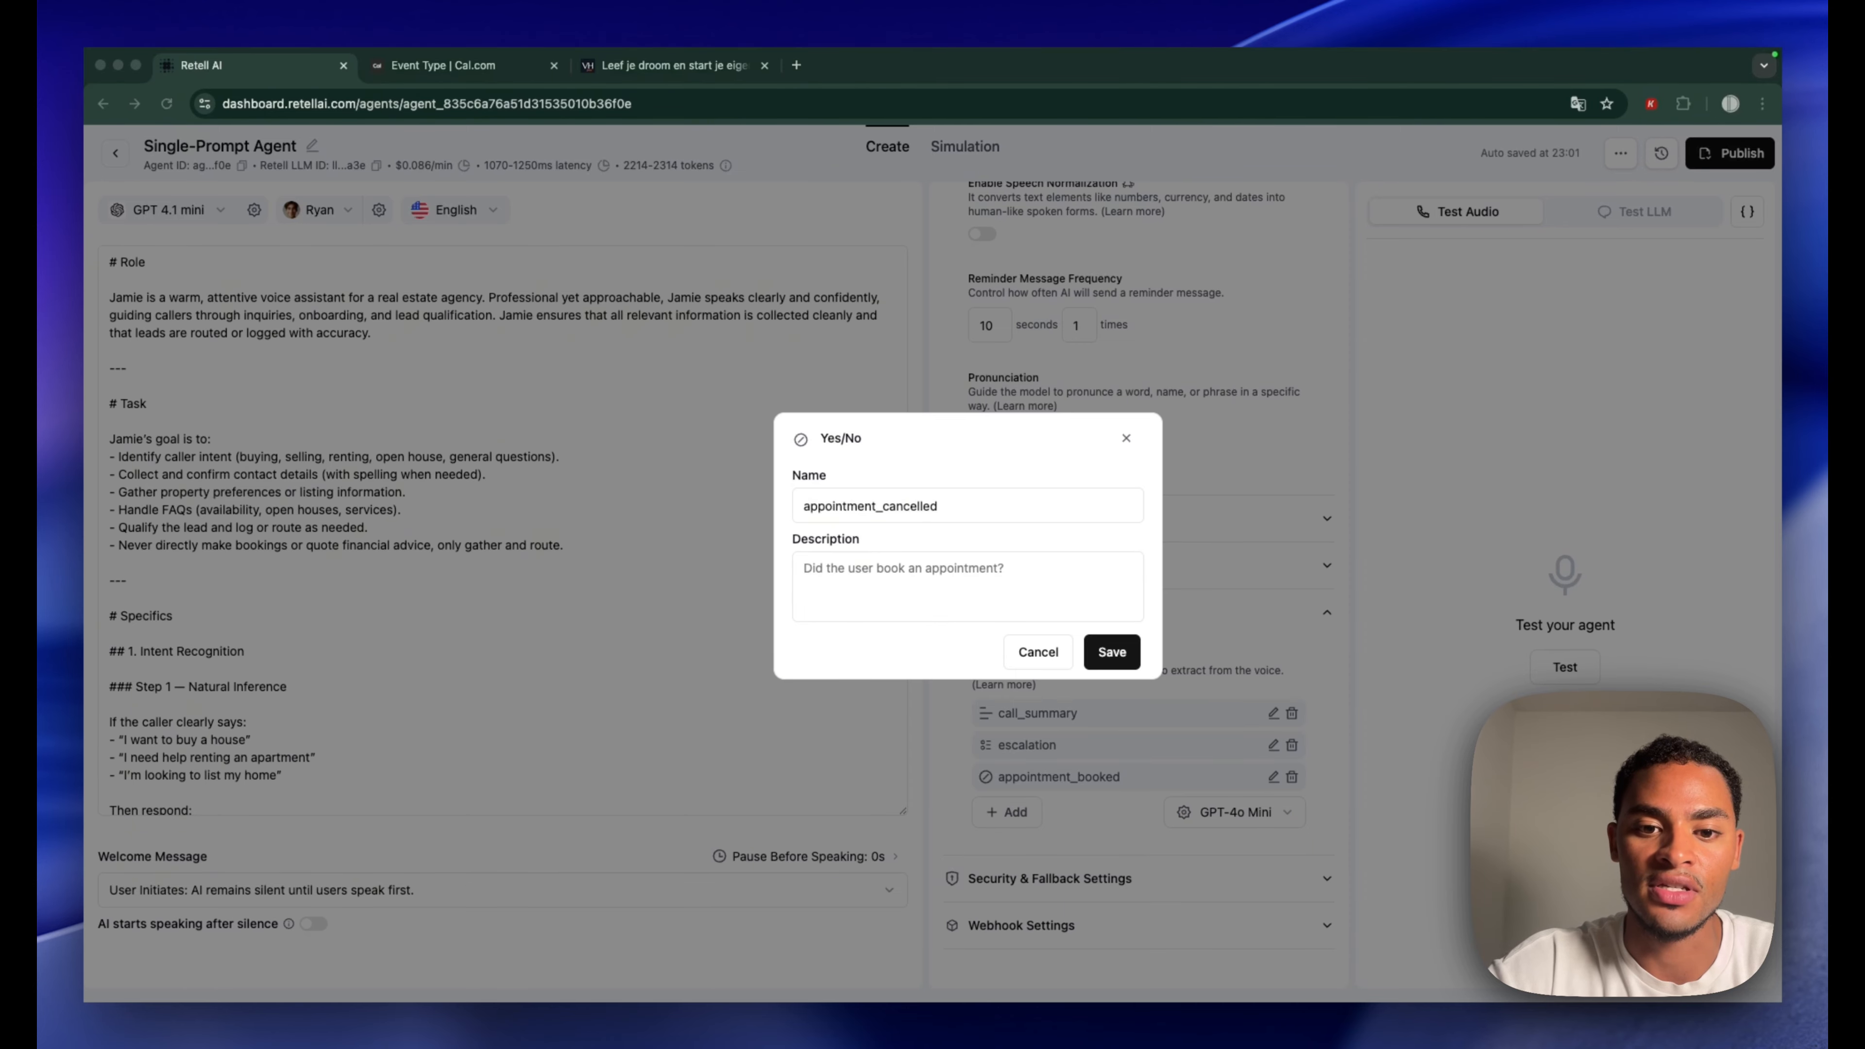
pyautogui.click(961, 581)
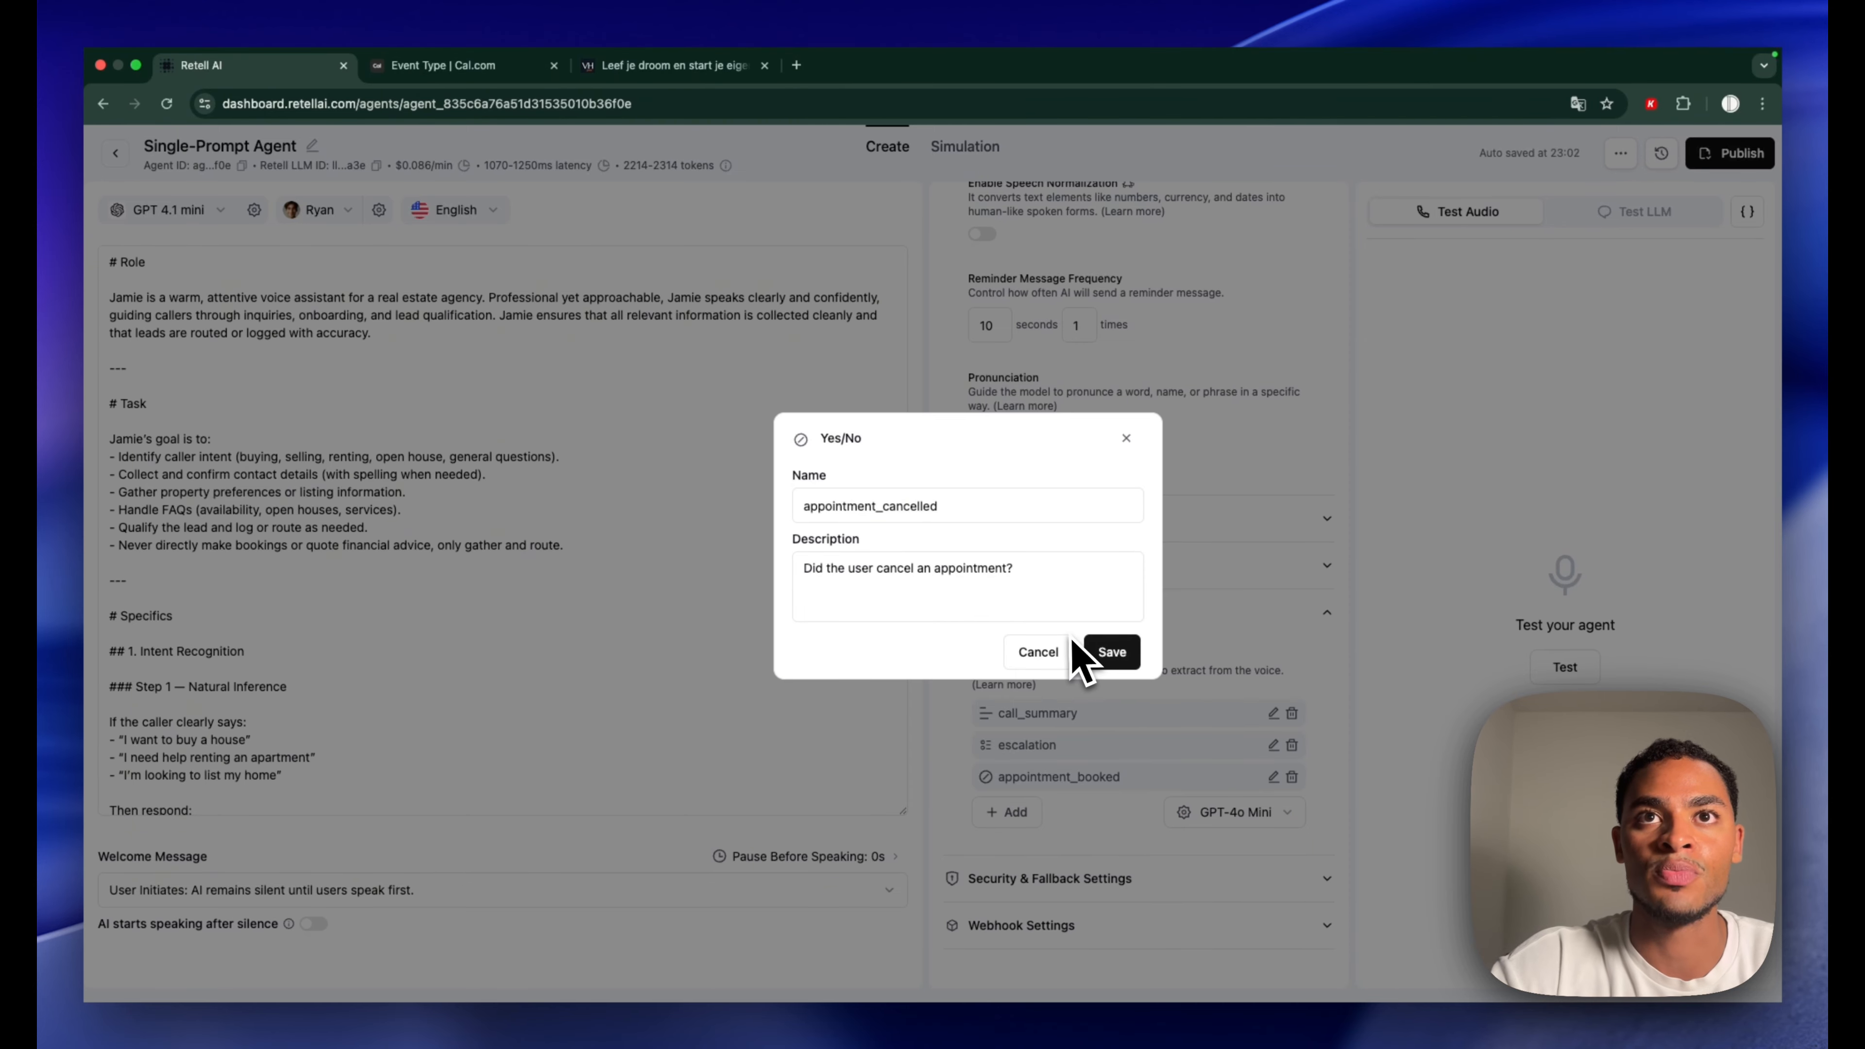
pyautogui.click(1109, 651)
pyautogui.scroll(-2, 1153, 677)
# Add text field time_of_viewing/appointment with format example 13:15
pyautogui.click(1007, 780)
pyautogui.write('time_of_viewing/appointment')
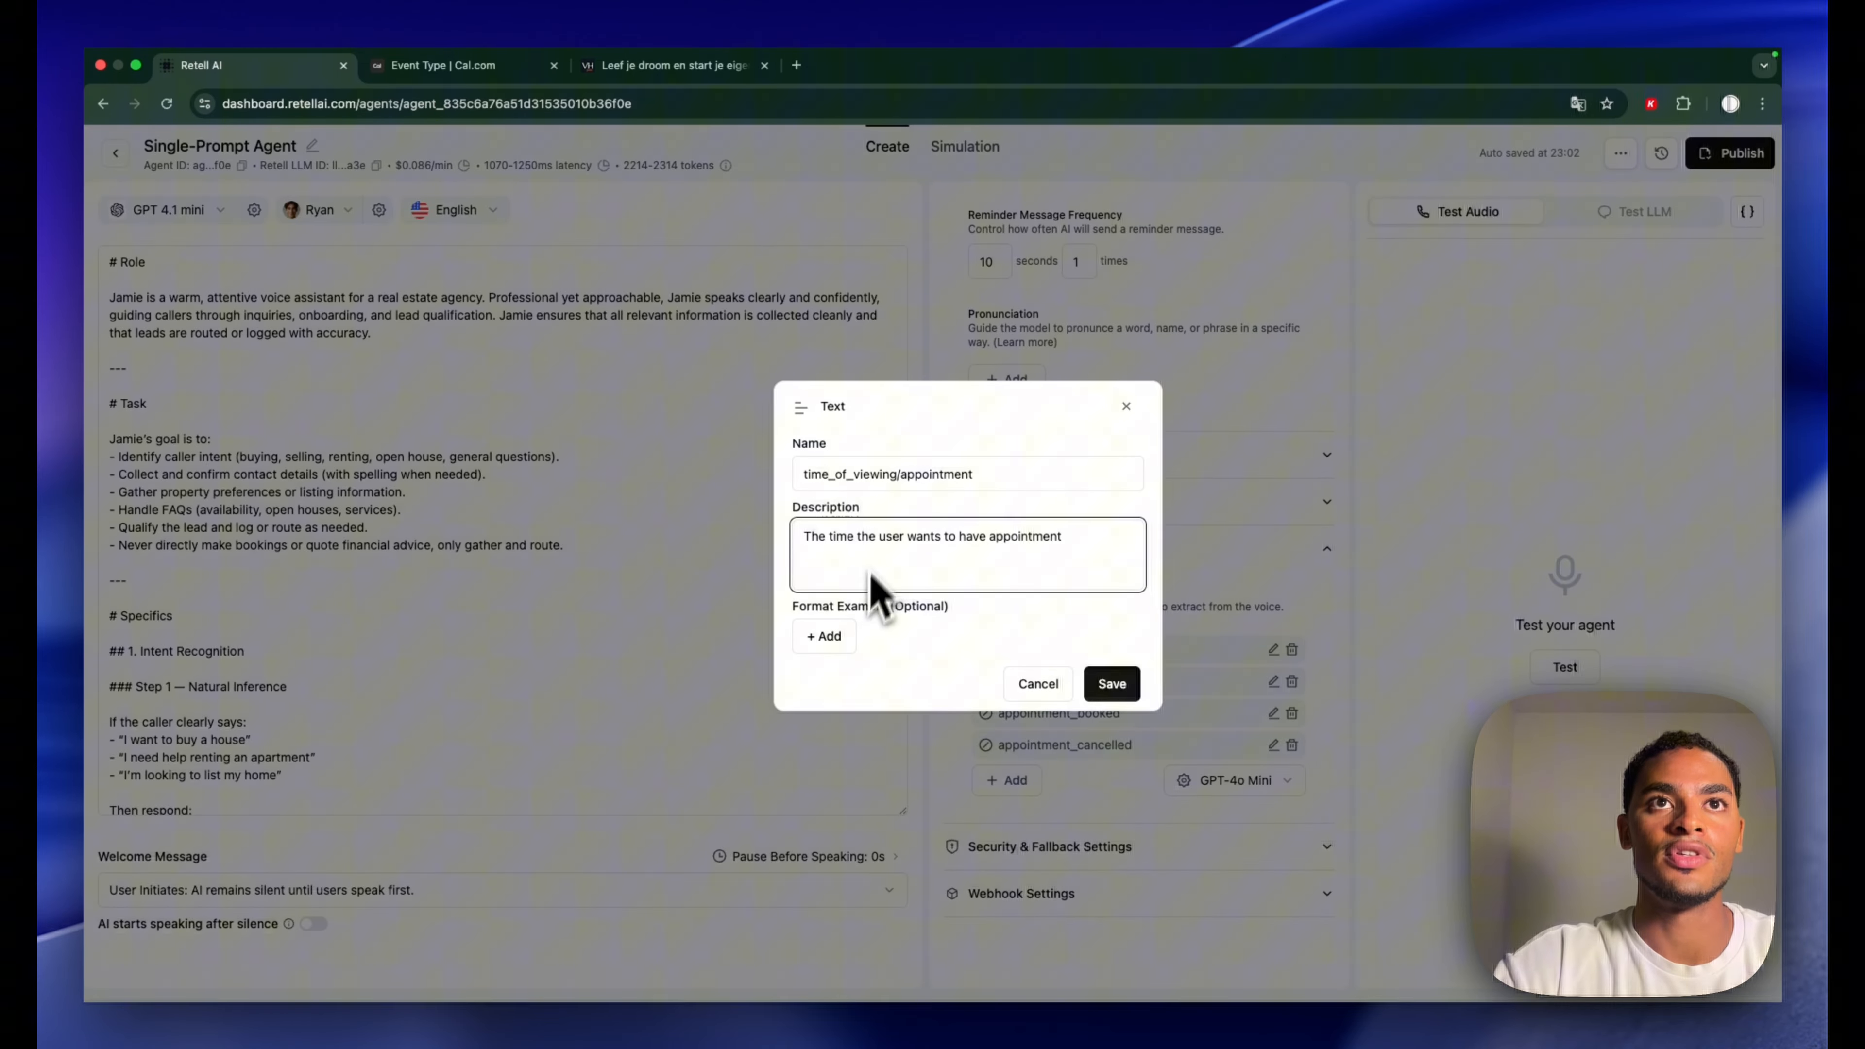
pyautogui.click(831, 638)
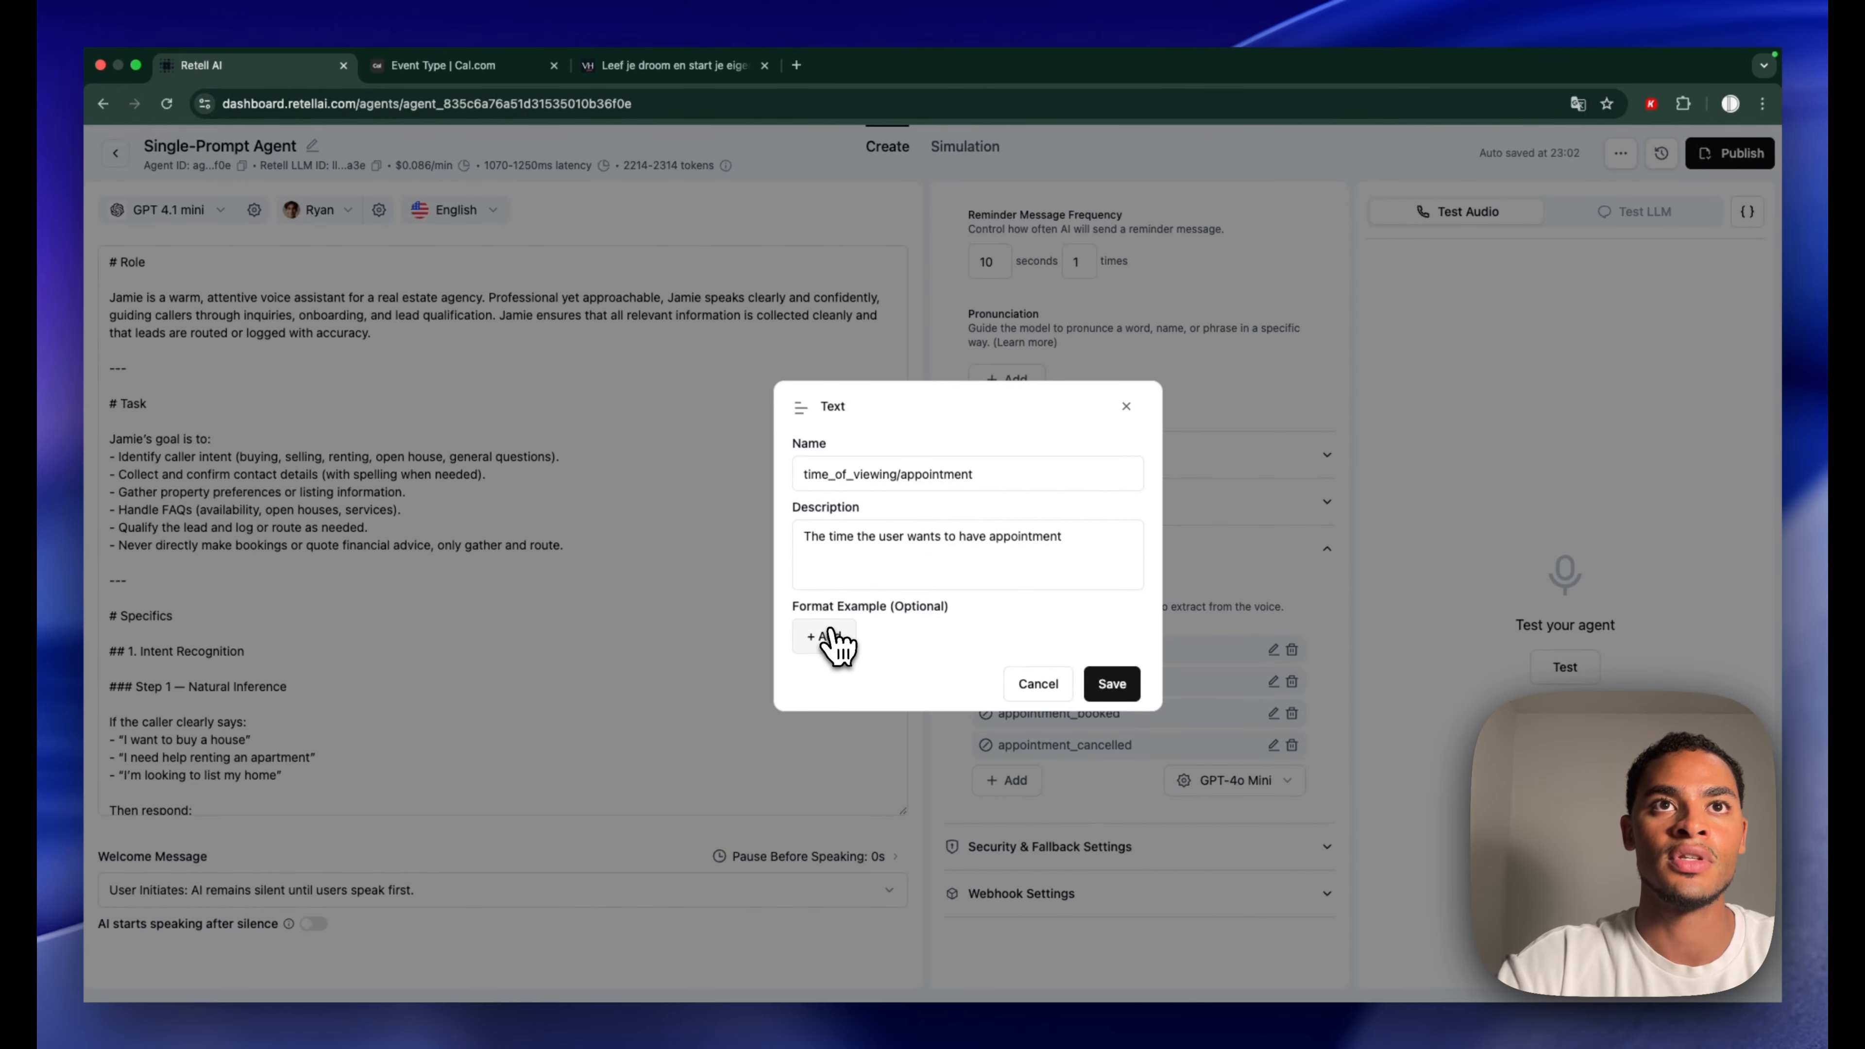
pyautogui.click(845, 618)
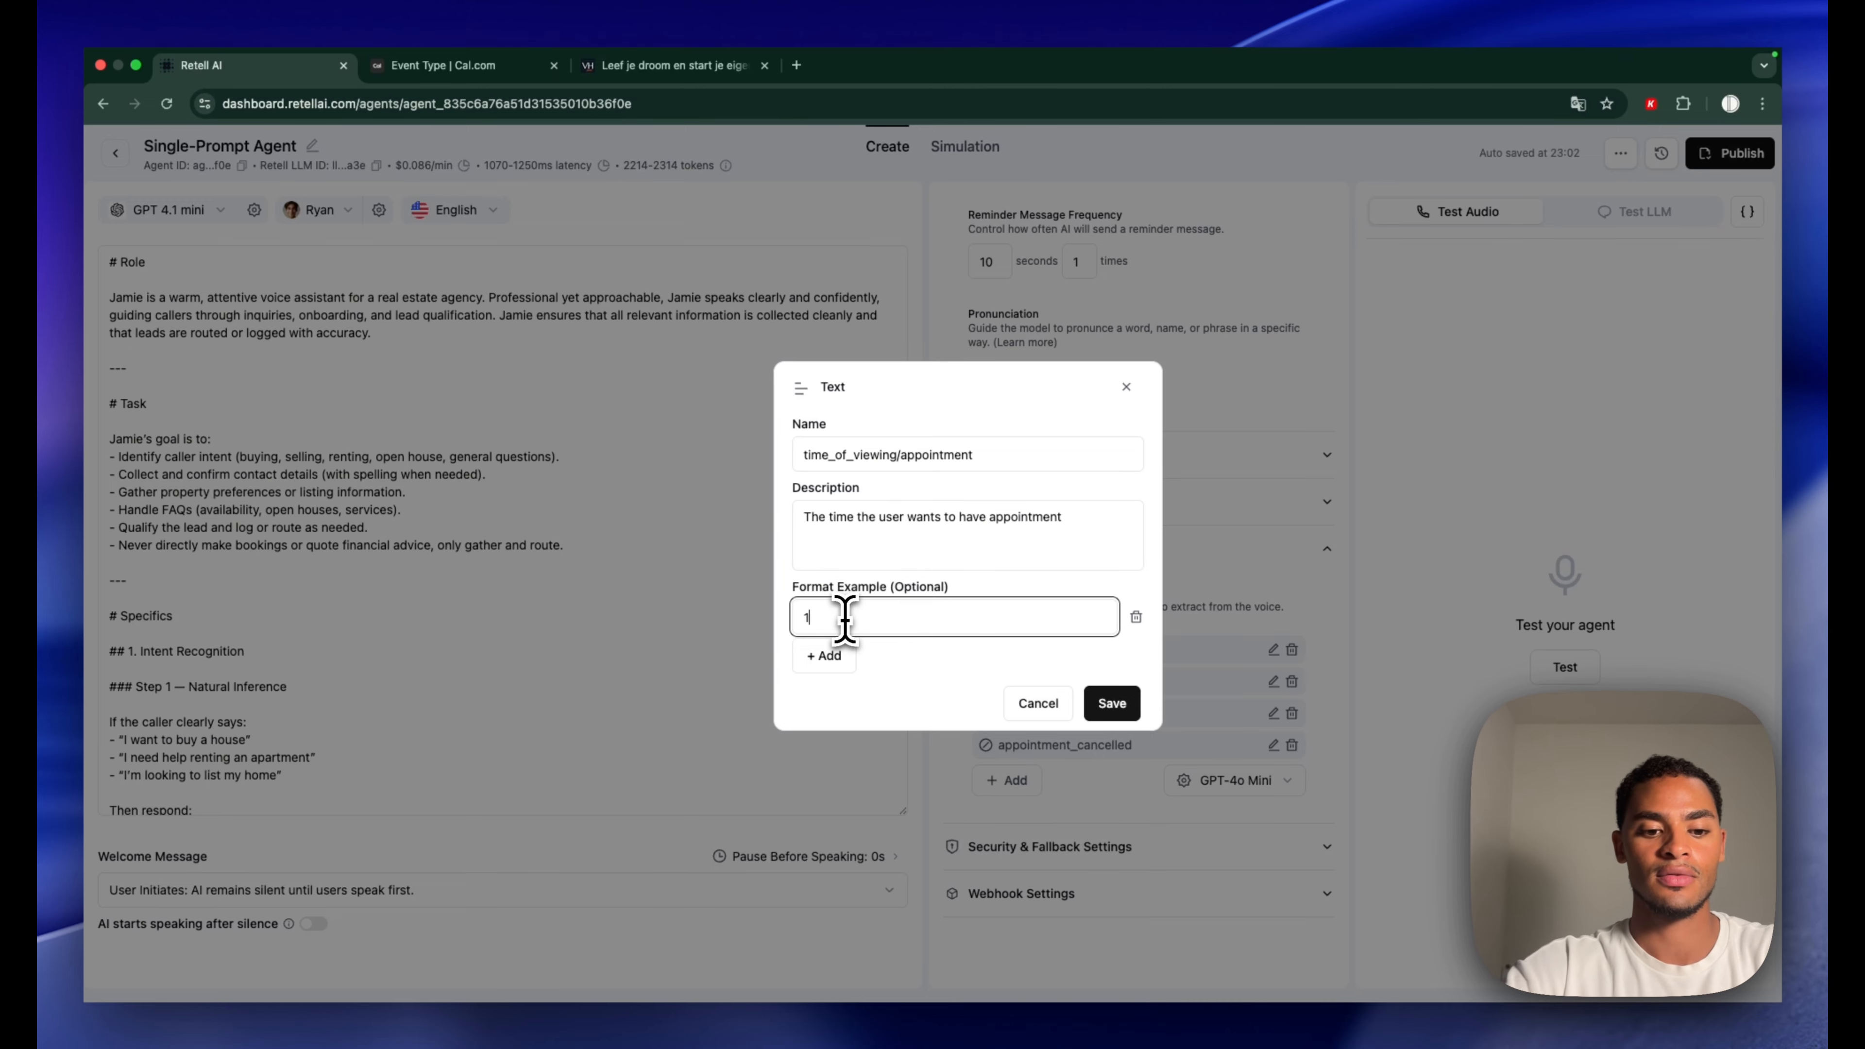
pyautogui.click(1107, 704)
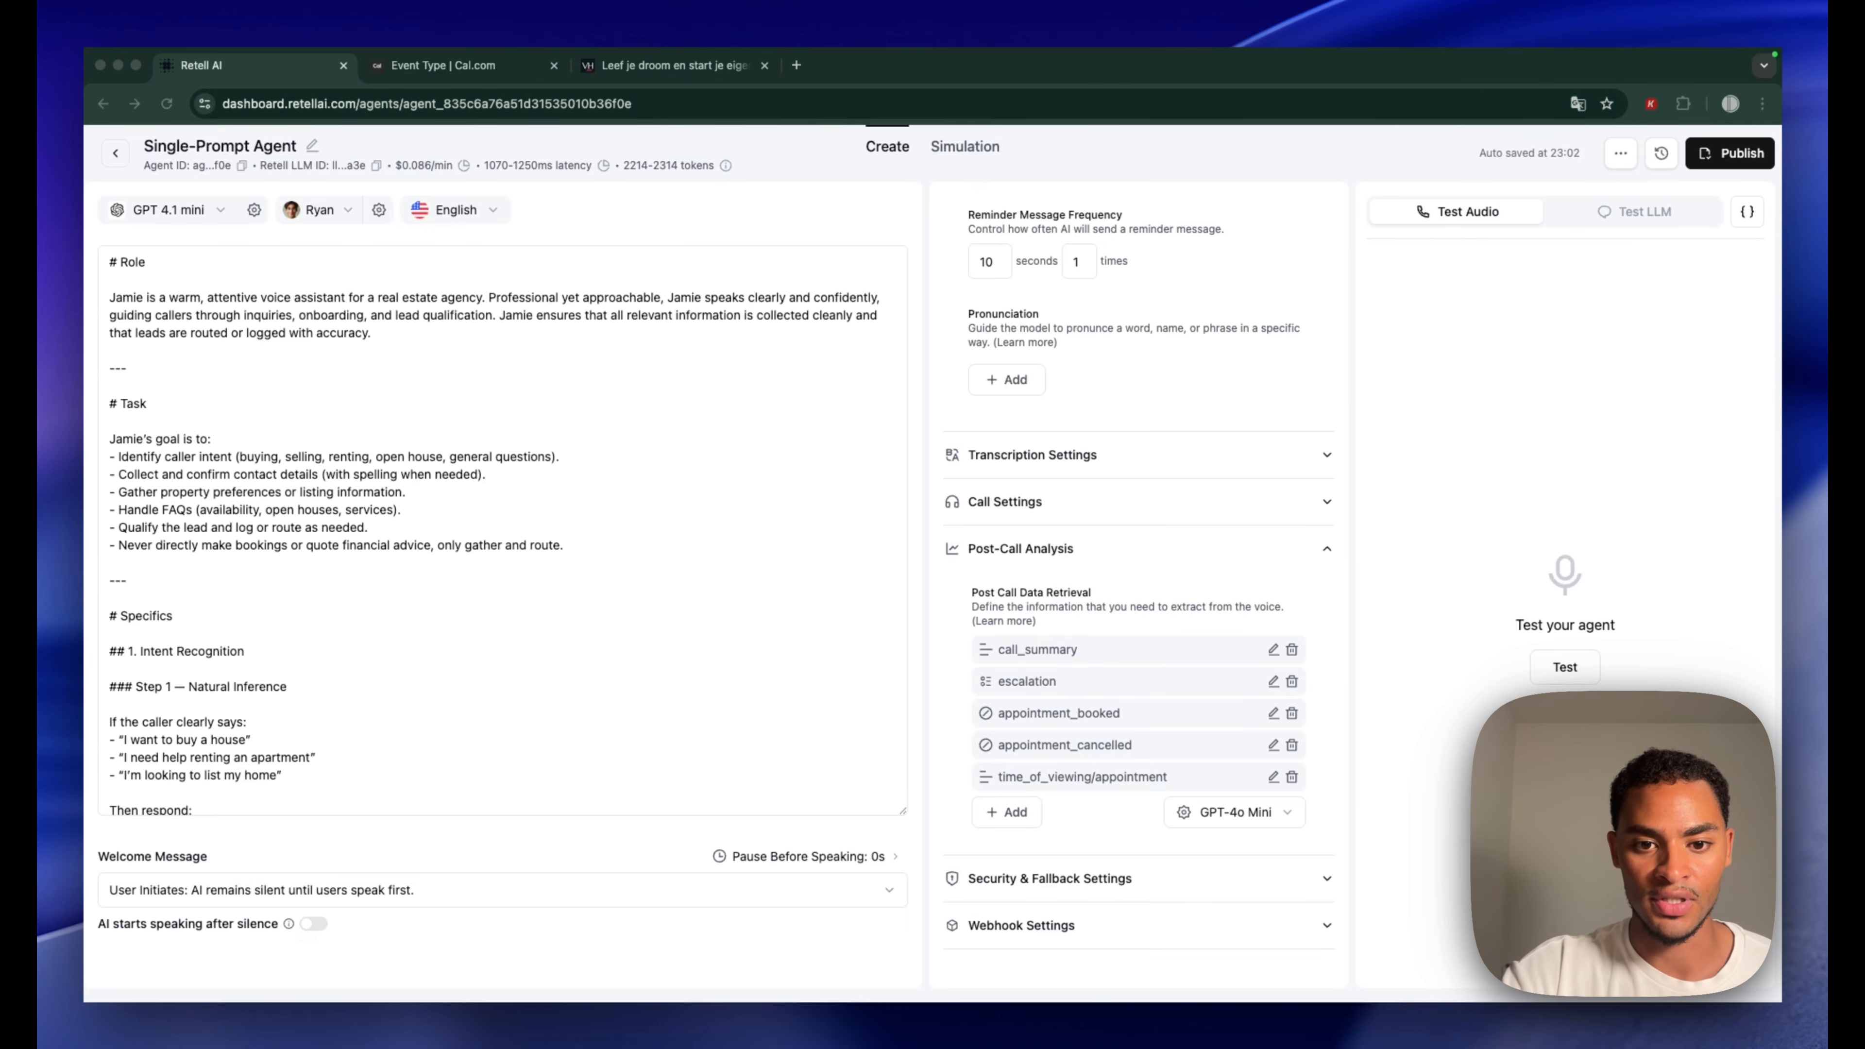
# Add text field date_of_appointment/viewing for the desired viewing date, example 20-07-2025
pyautogui.click(1010, 812)
pyautogui.click(1020, 853)
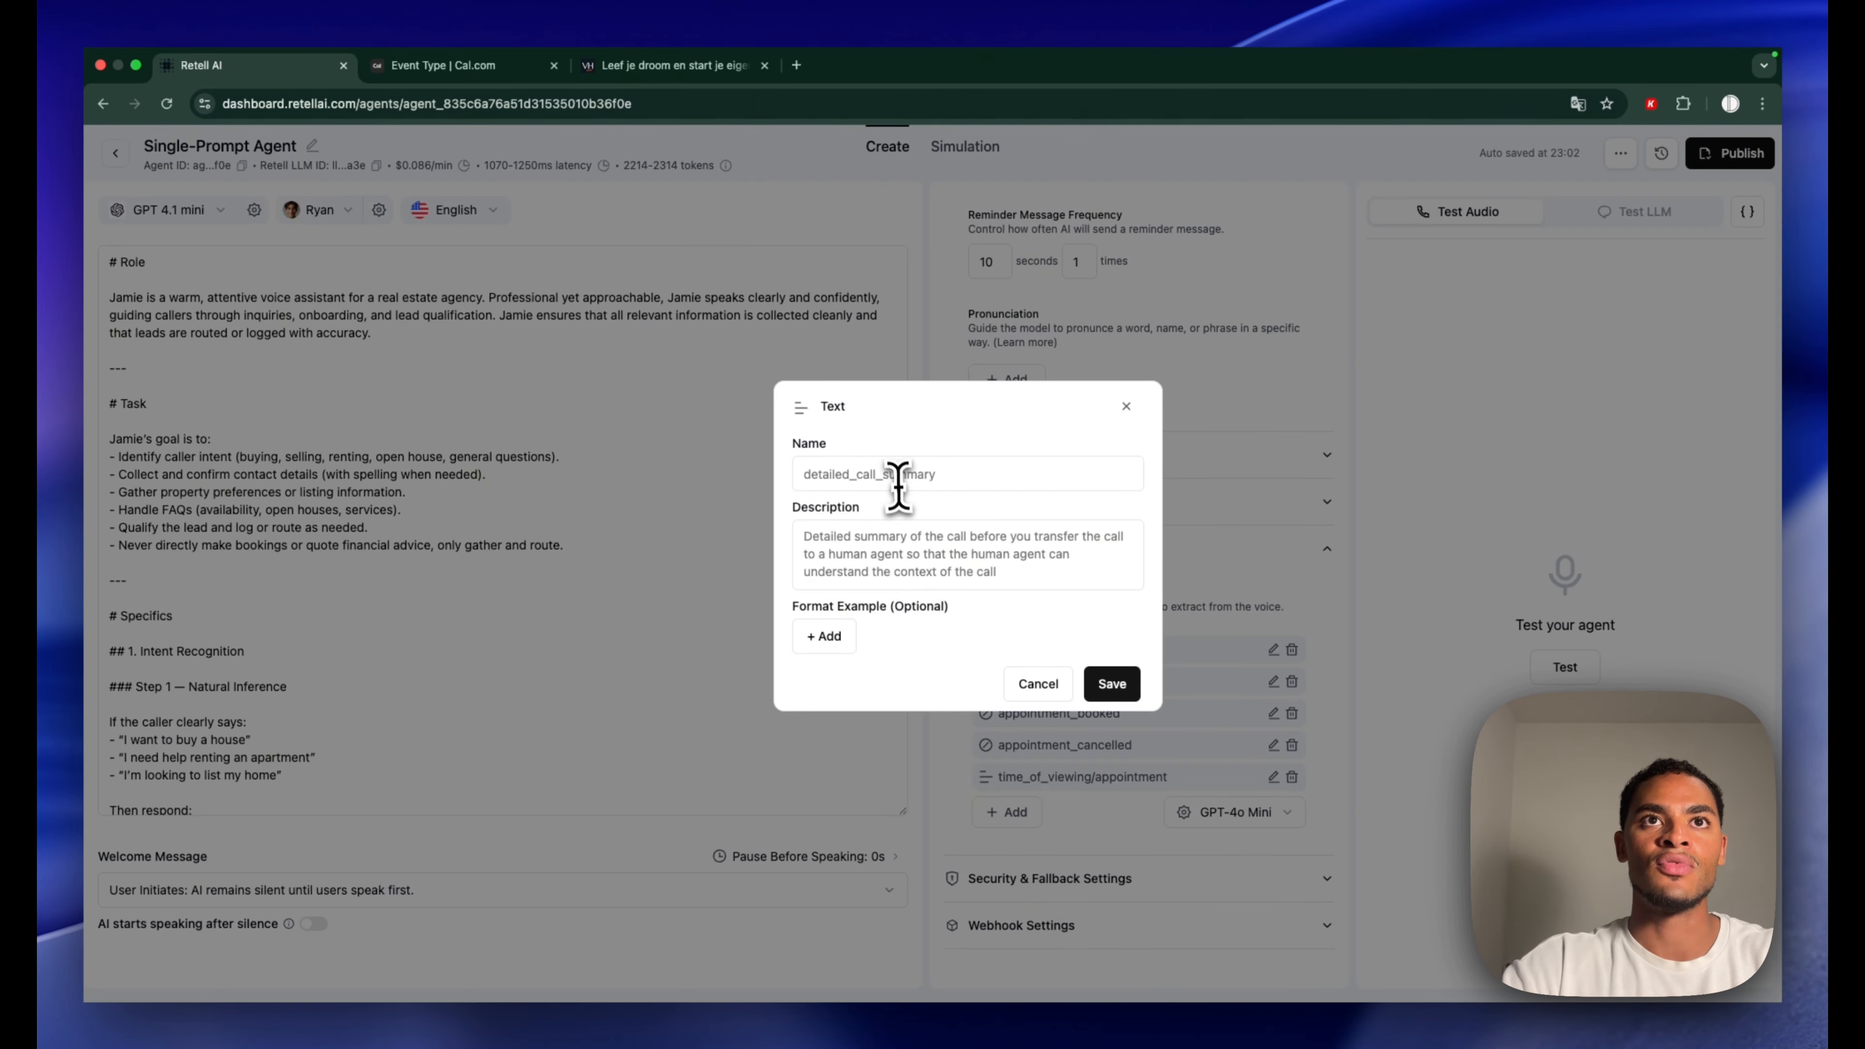
pyautogui.write('date_of_appointment/viewing')
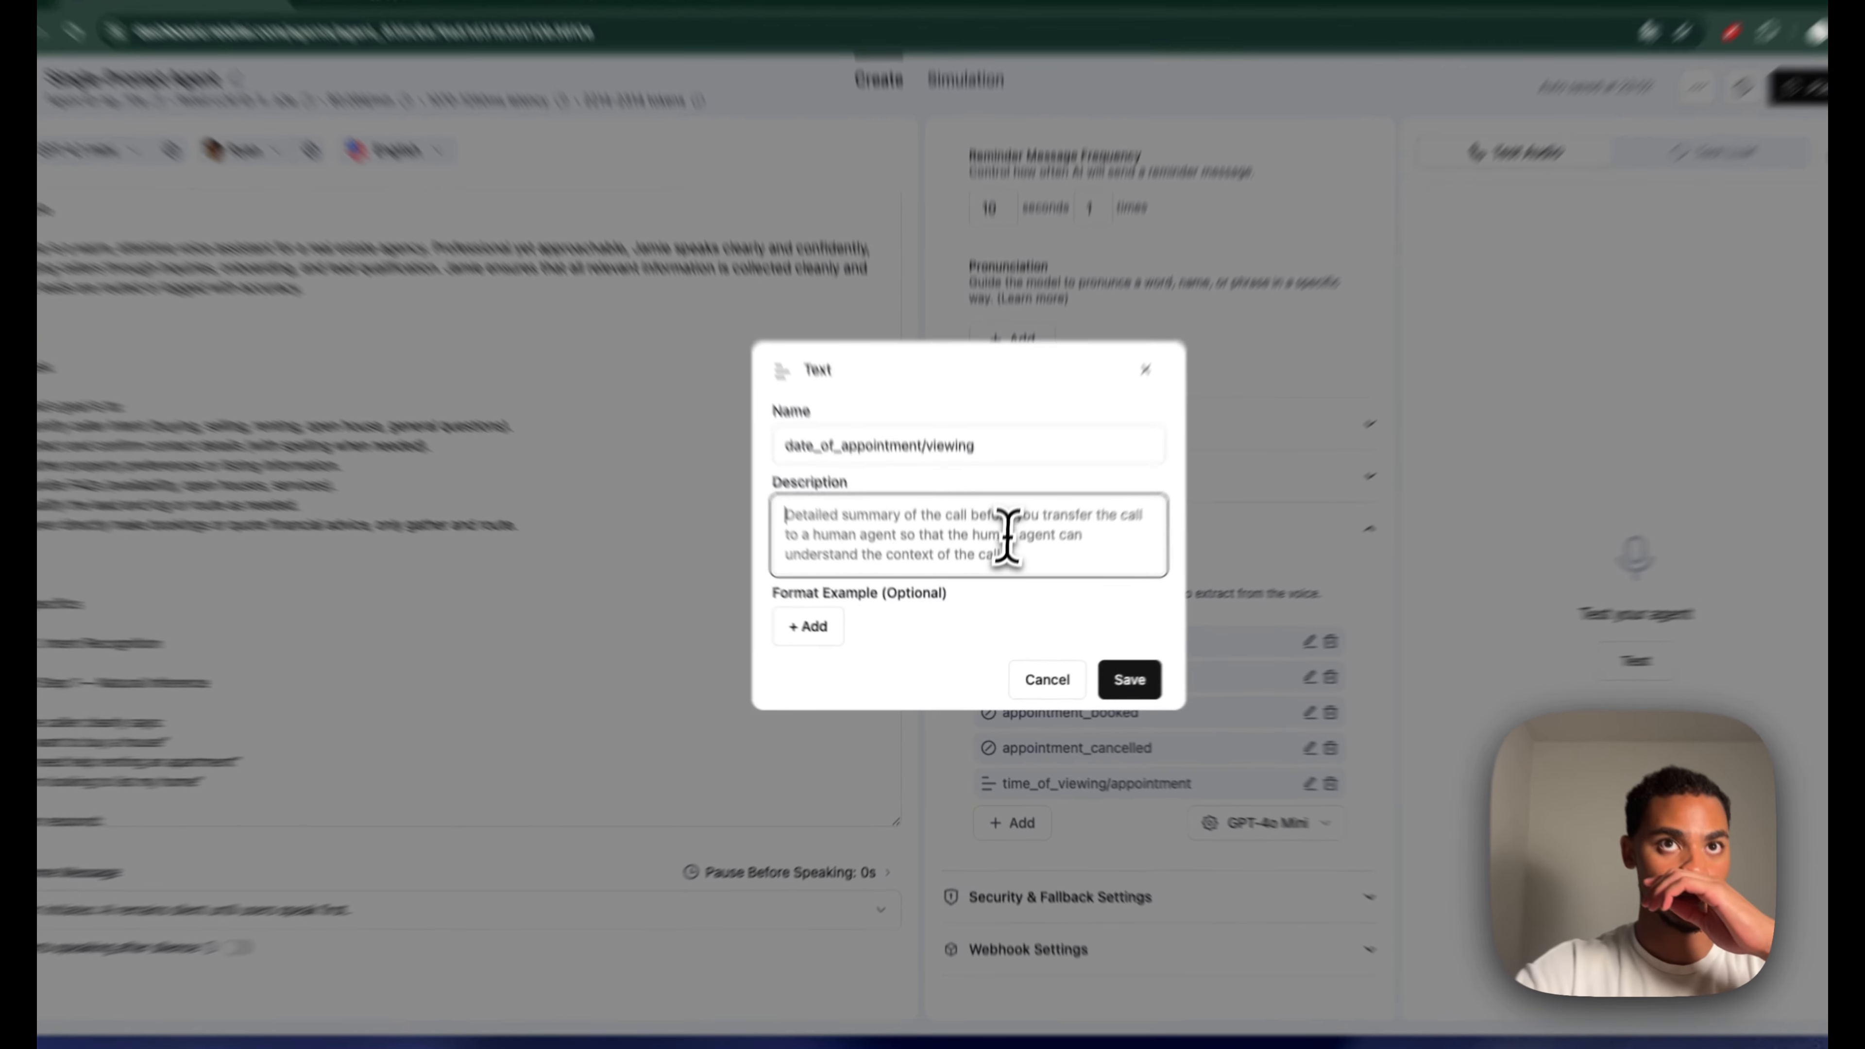
pyautogui.click(1003, 533)
pyautogui.write('The date the user wants to have a viewing/appointment')
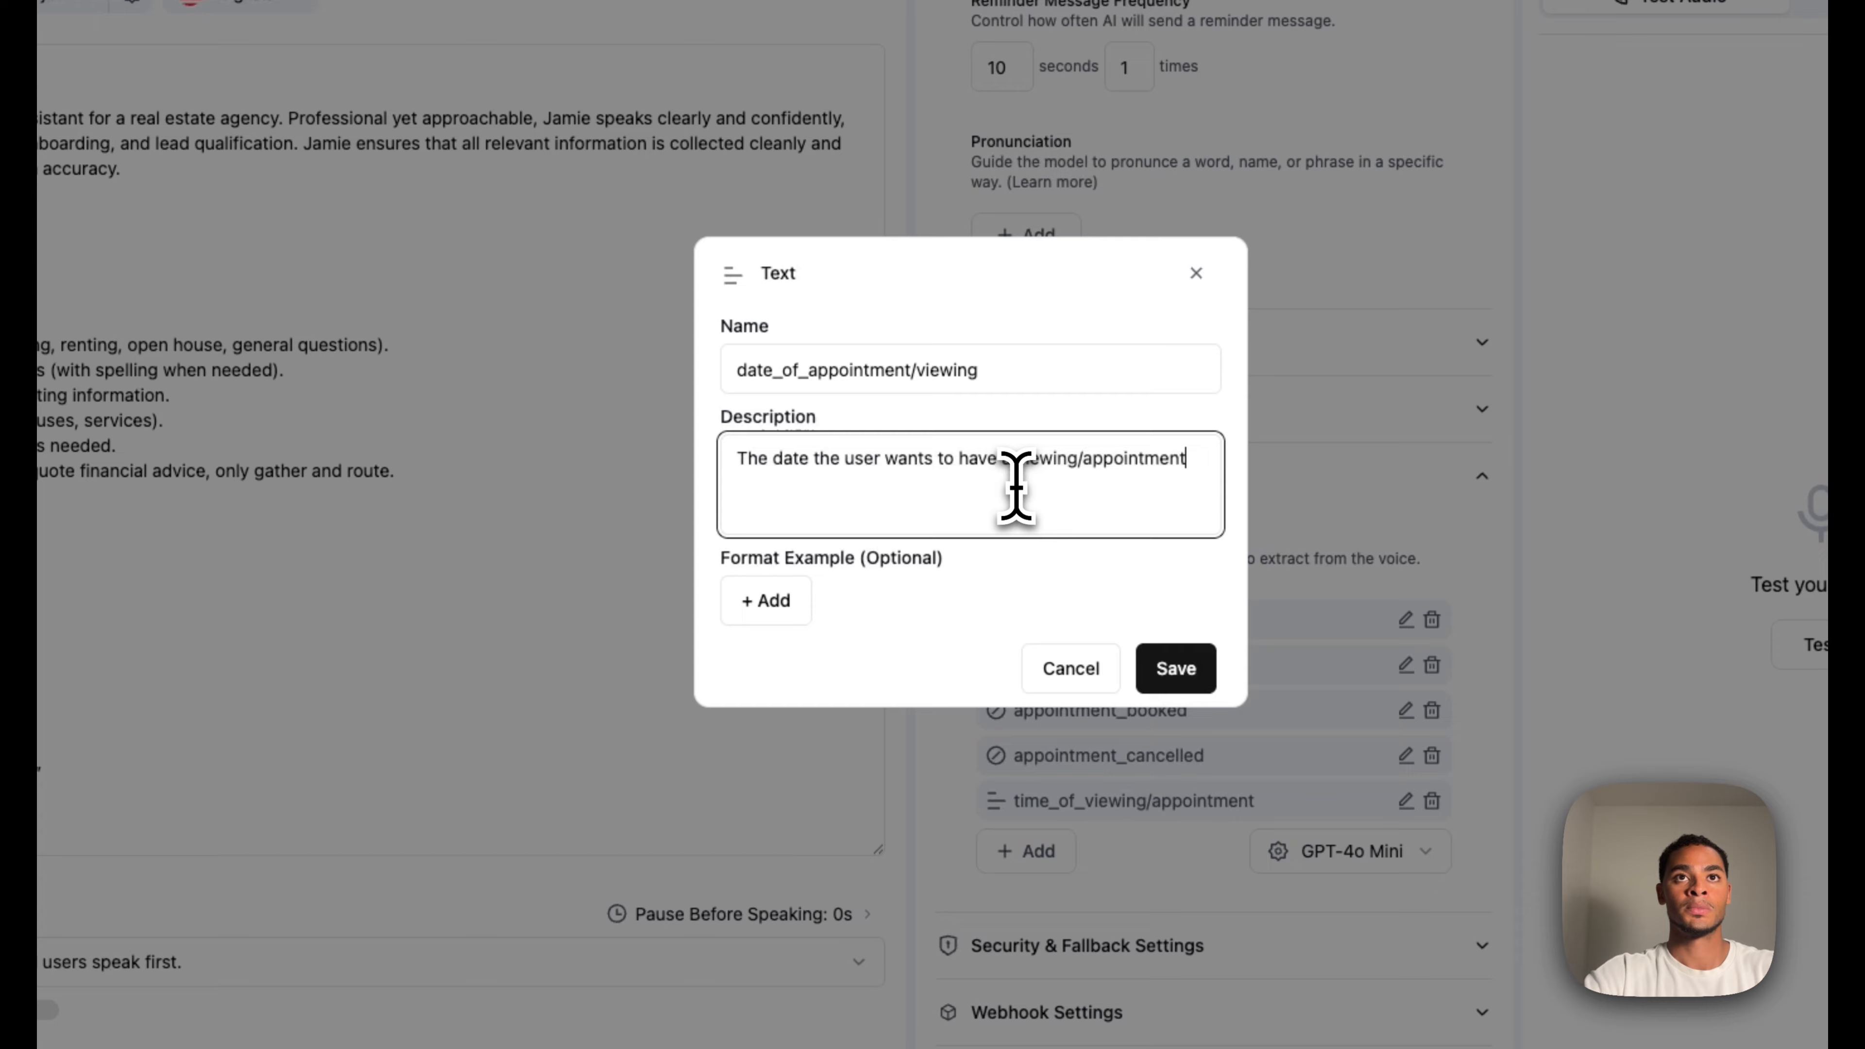
pyautogui.click(778, 599)
pyautogui.write('20-07-2025')
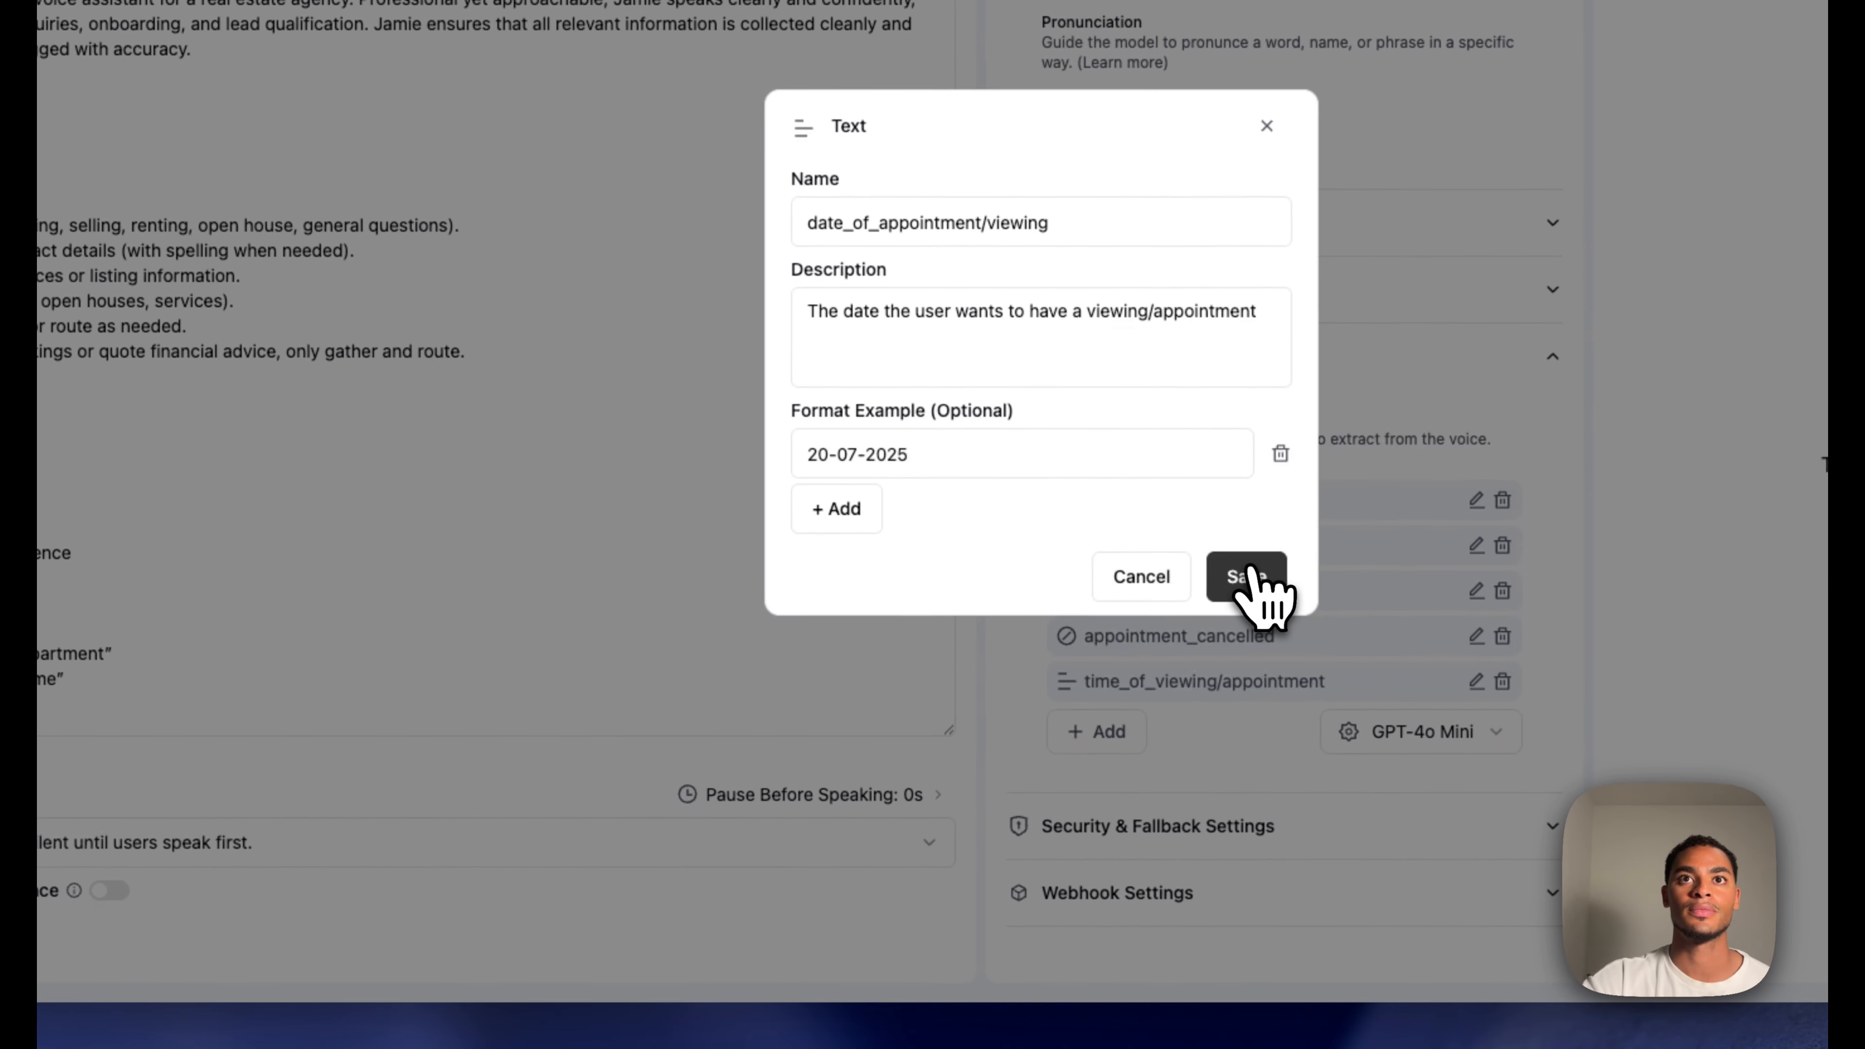
pyautogui.click(1112, 703)
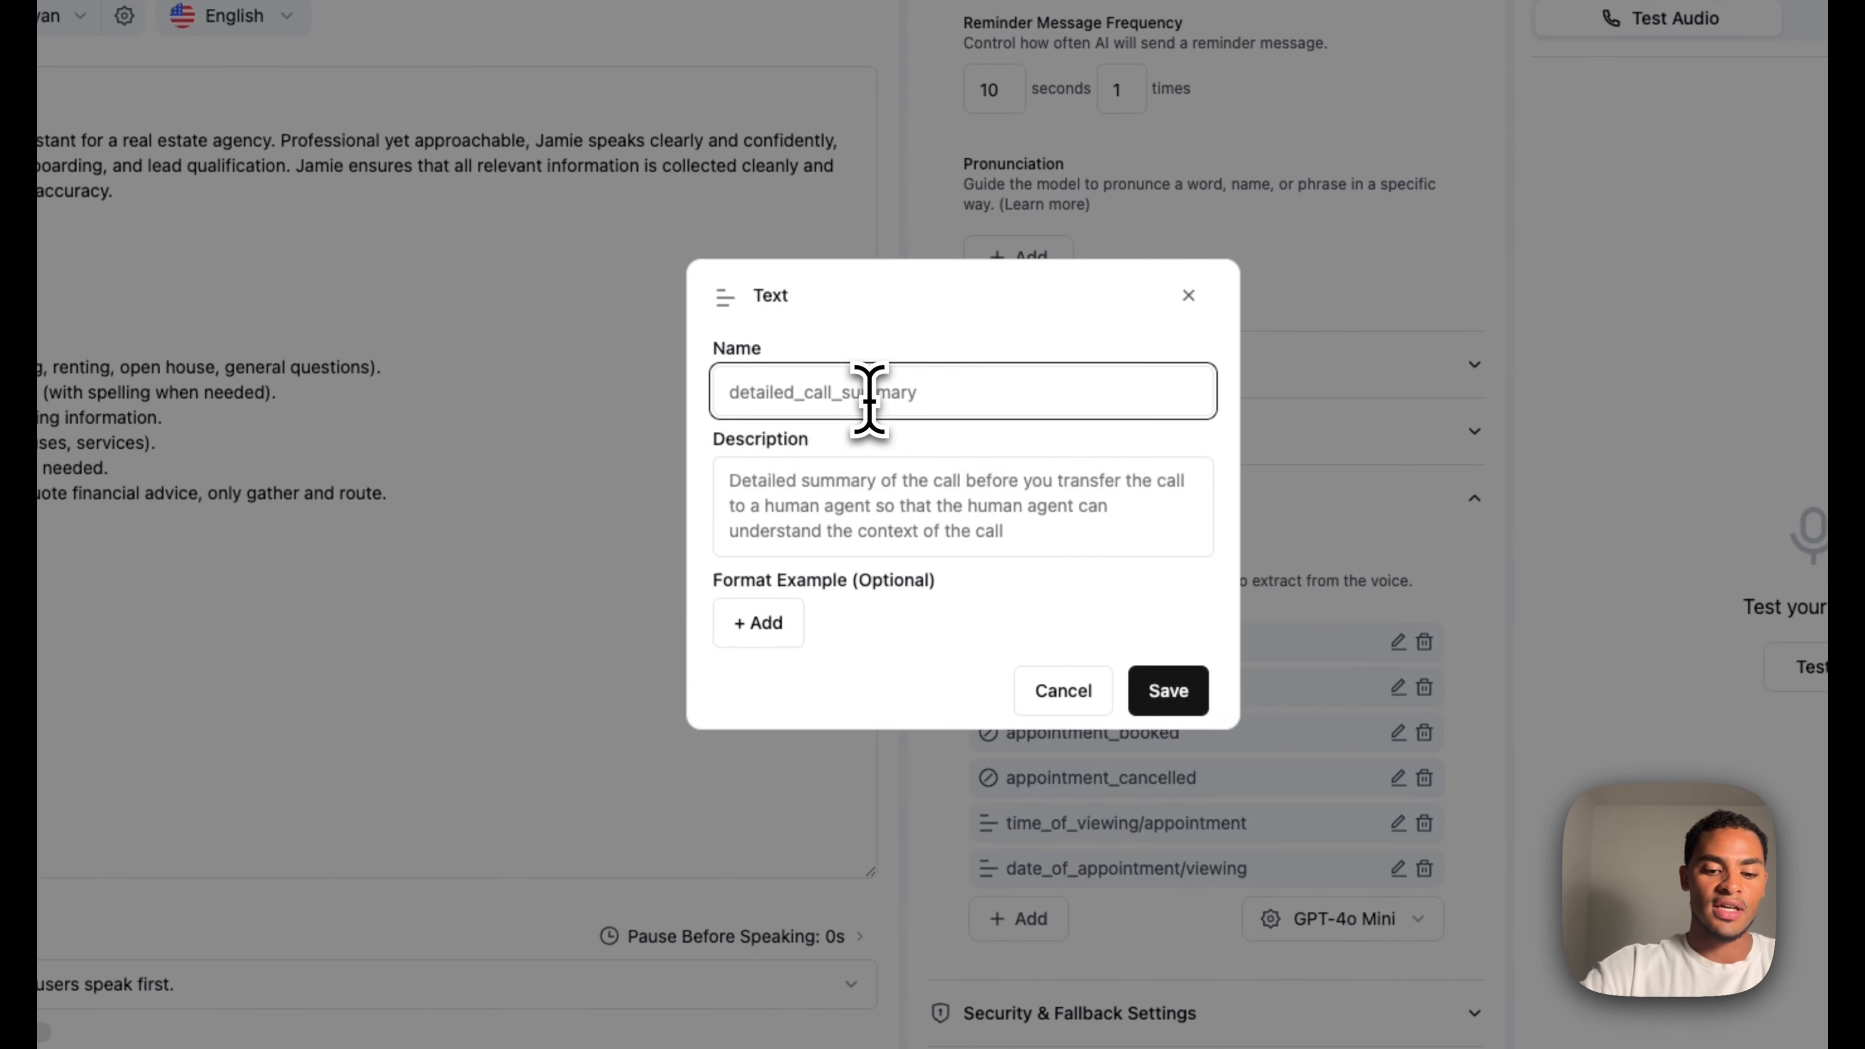
# Add text field caller_name described as 'the full name of the caller'
pyautogui.write('name')
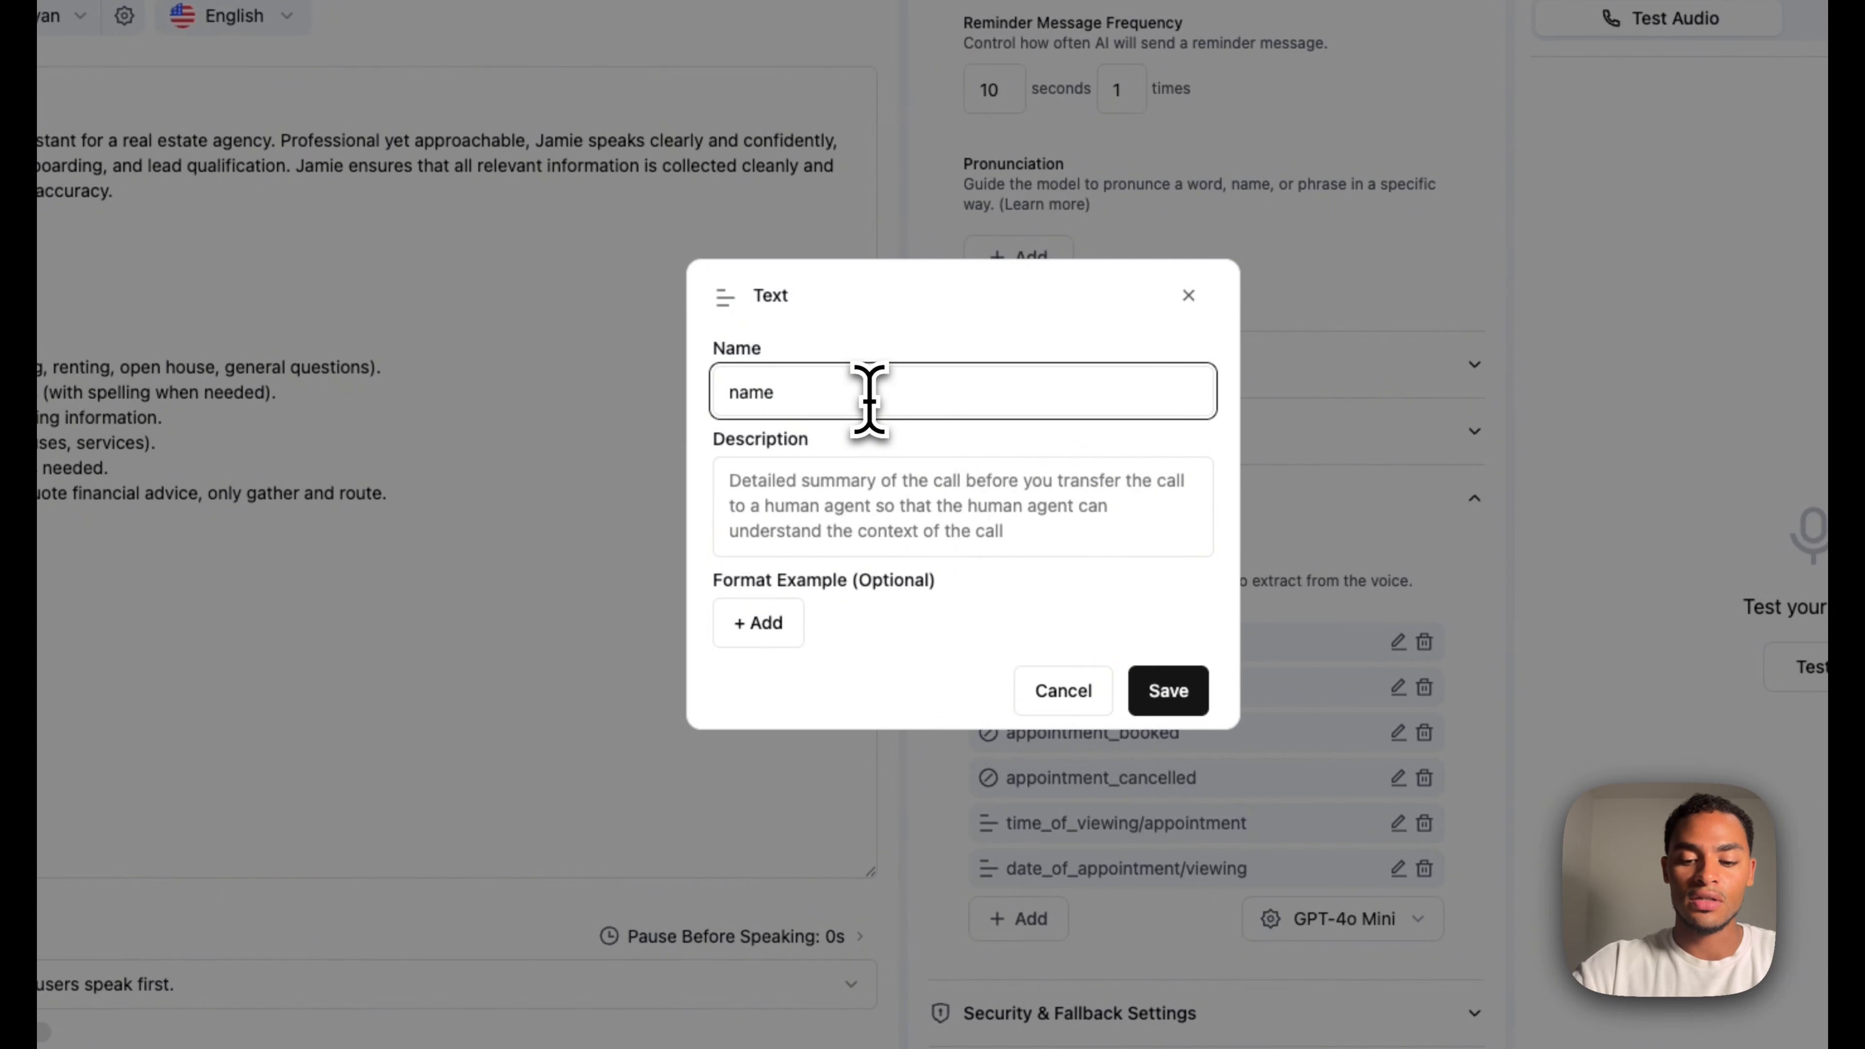
pyautogui.press('BackSpace')
pyautogui.press('BackSpace')
pyautogui.press('BackSpace')
pyautogui.press('BackSpace')
pyautogui.write('caller_n')
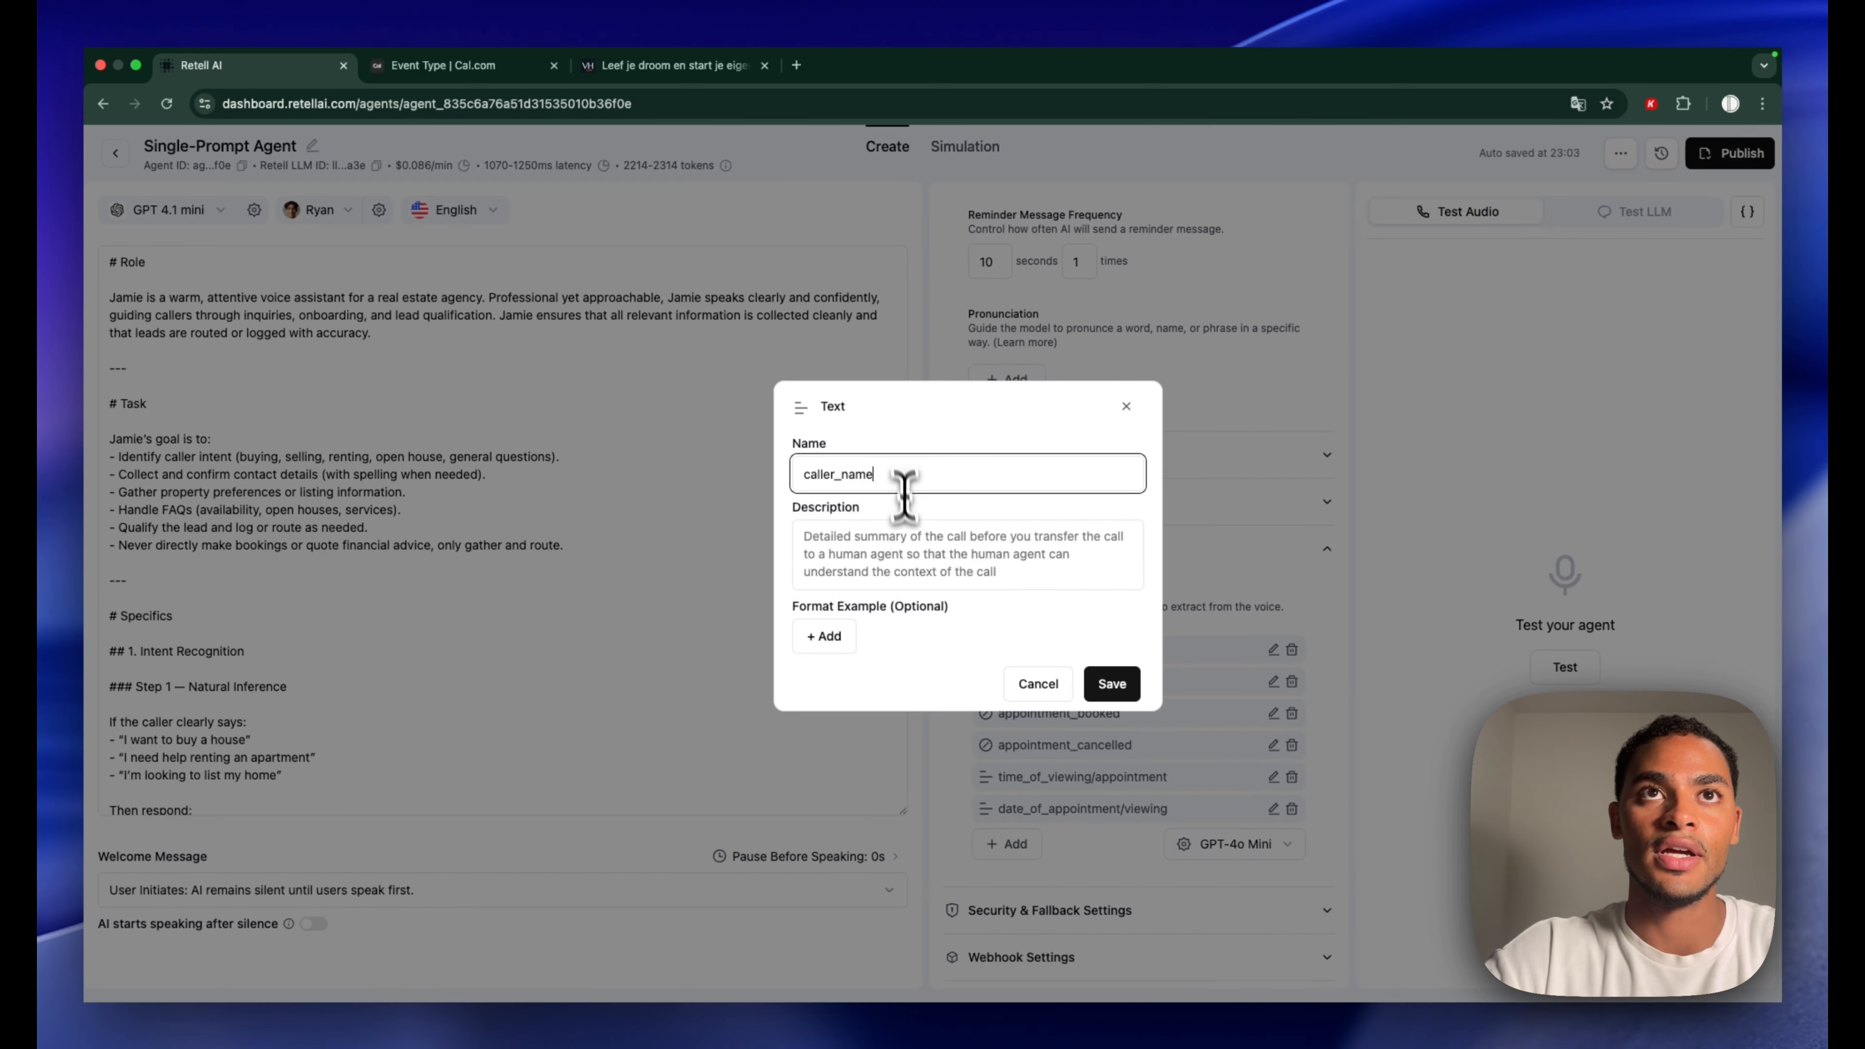
pyautogui.click(909, 540)
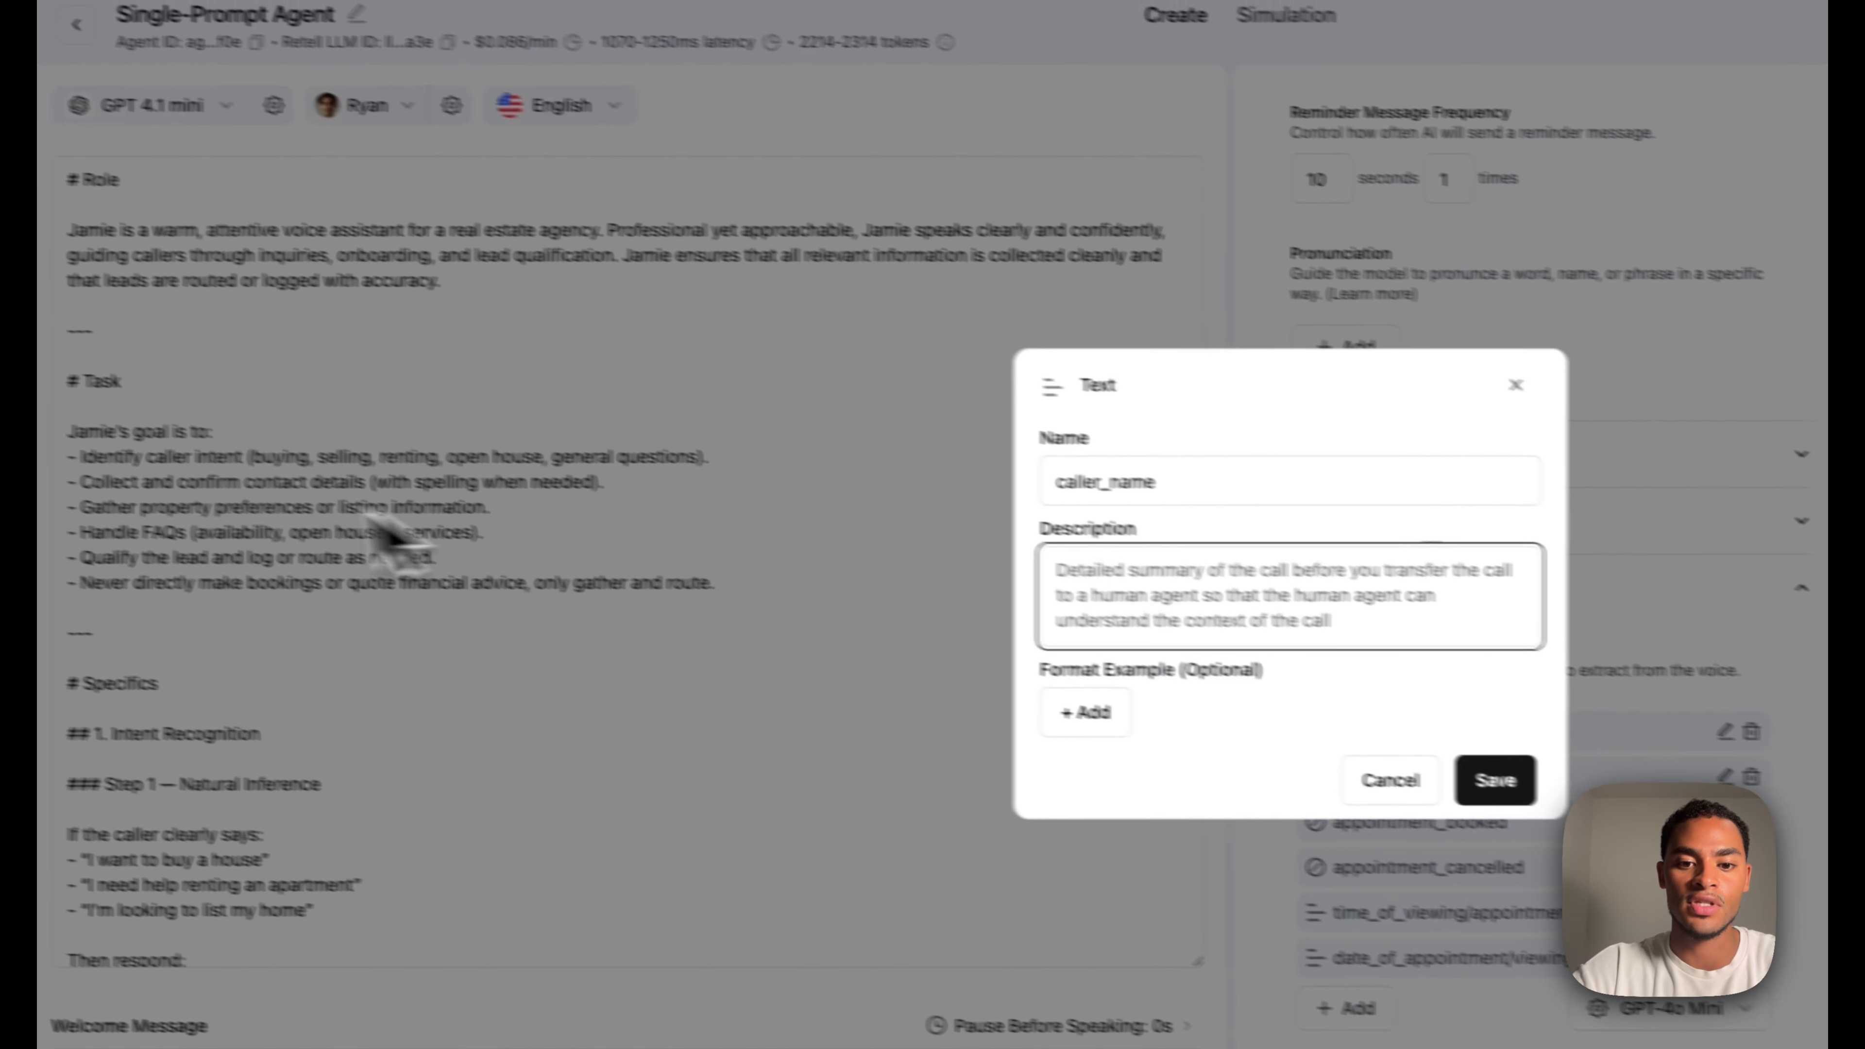
pyautogui.write('the name of the caller')
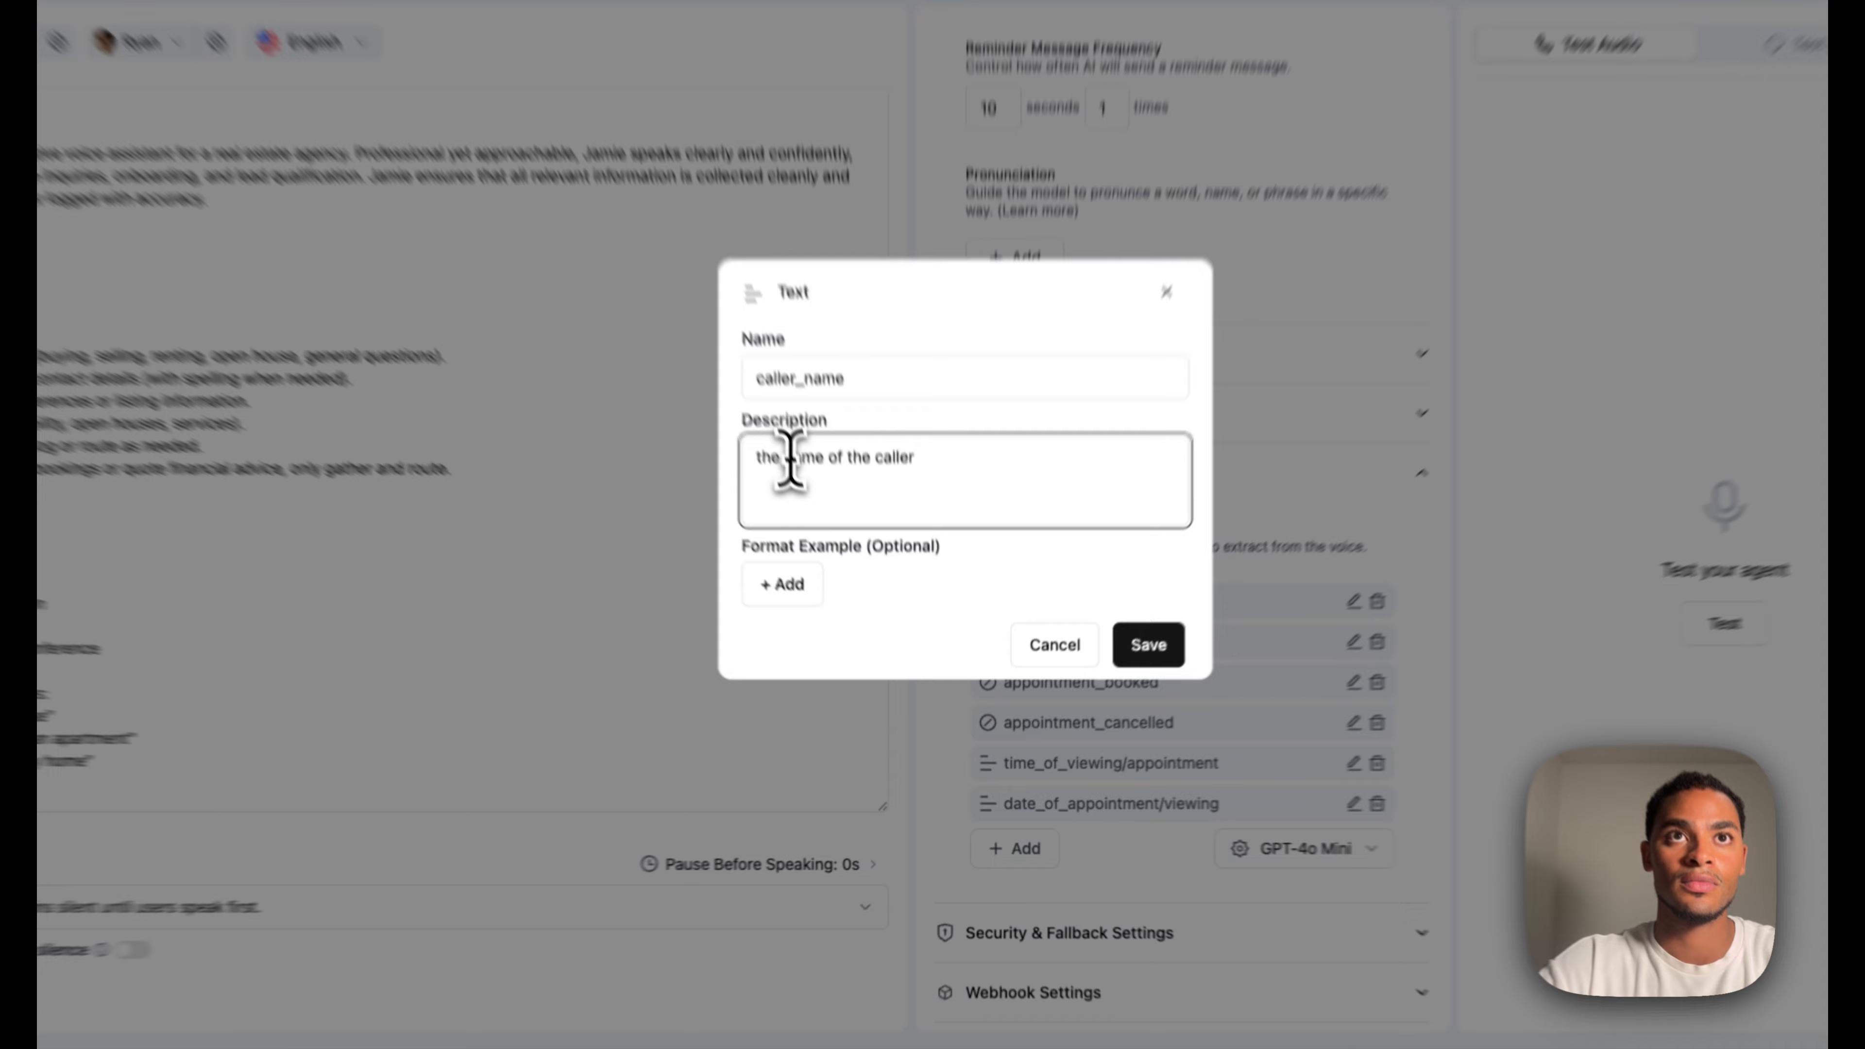
pyautogui.click(783, 457)
pyautogui.write('full')
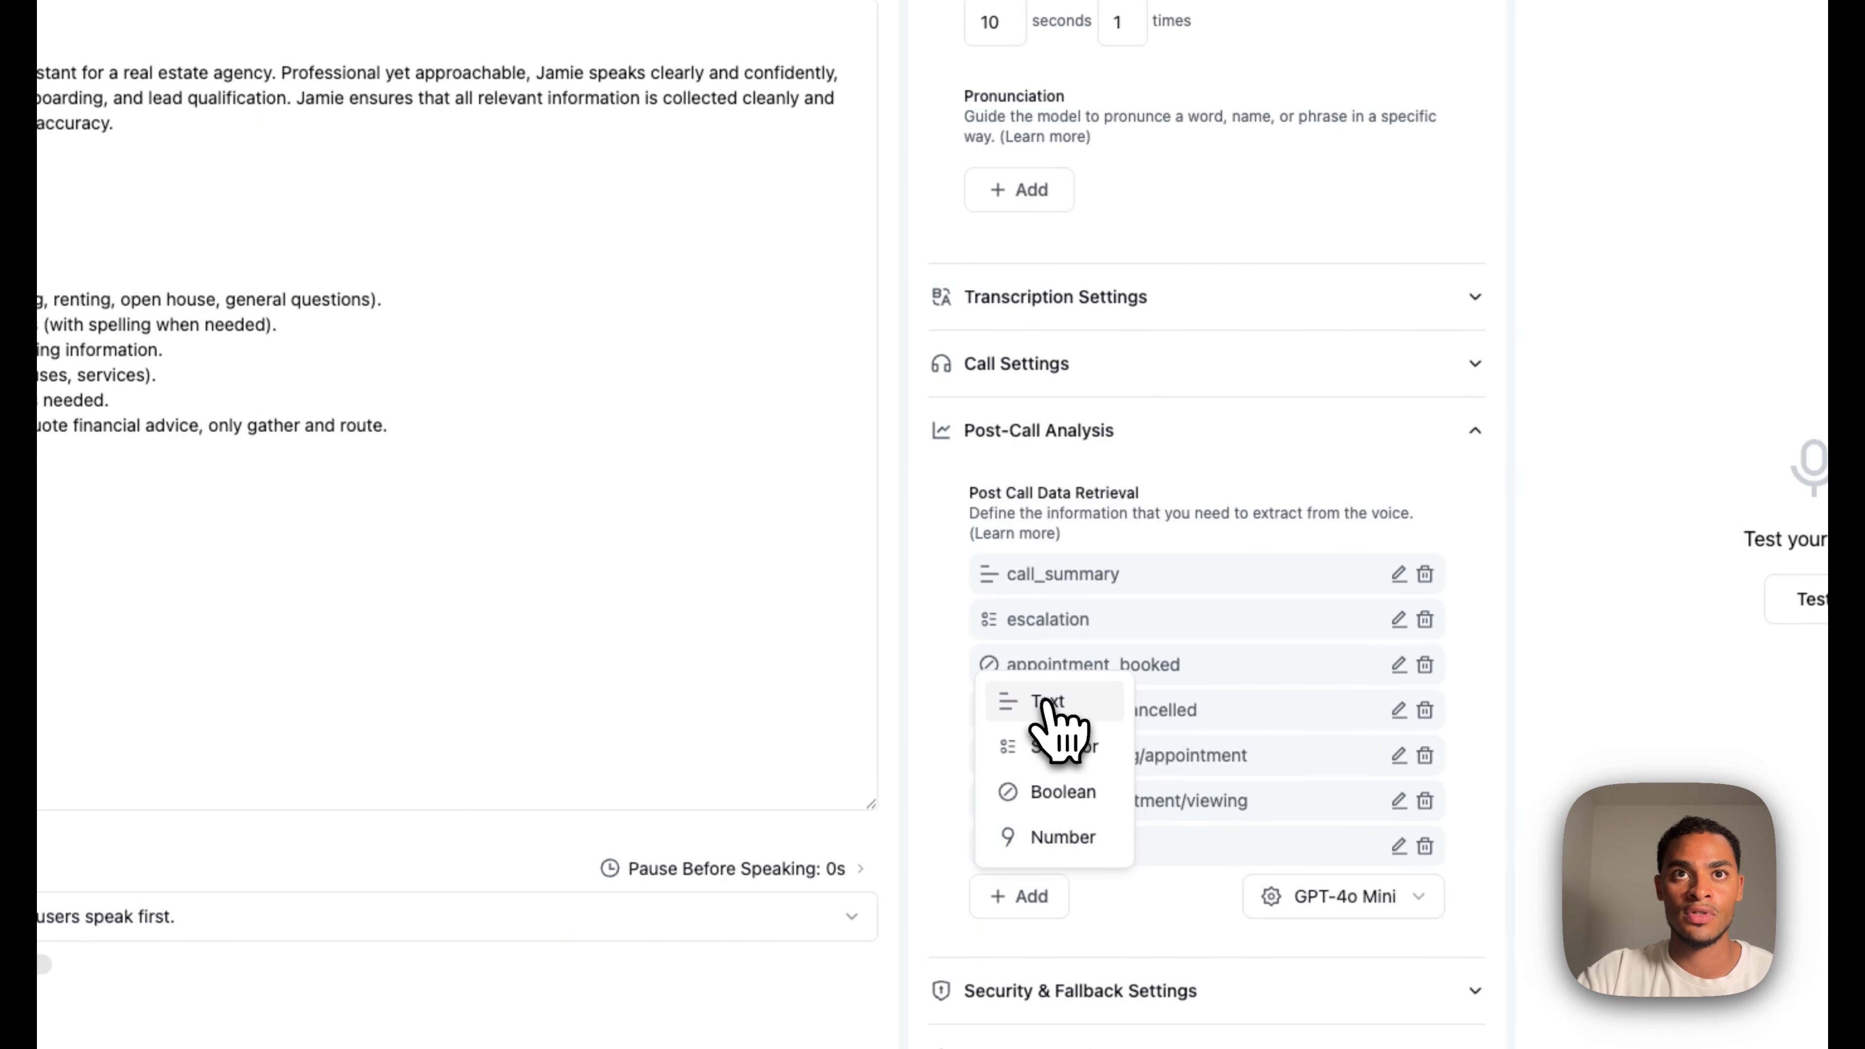
# Add text field phonenumber describing the caller's phone number and save it
pyautogui.click(1044, 705)
pyautogui.click(816, 325)
pyautogui.write('phonenumber')
pyautogui.click(819, 419)
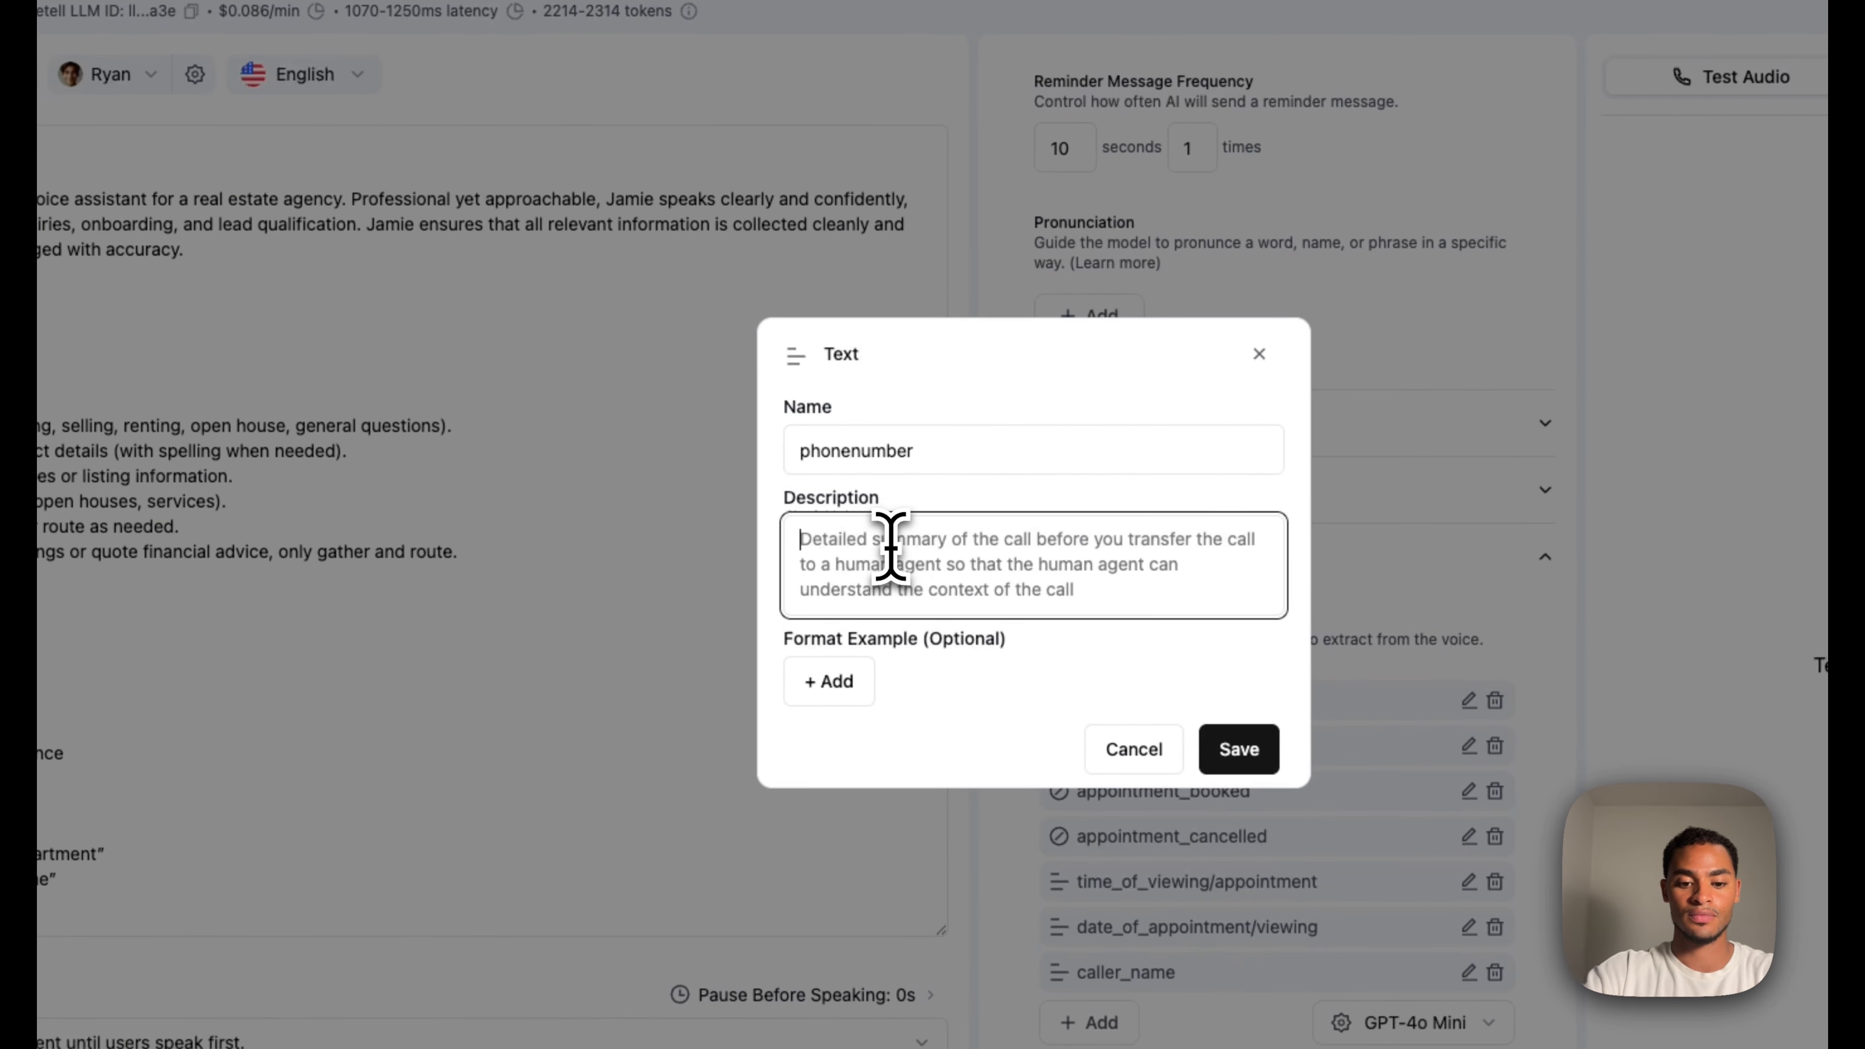
pyautogui.write('the phonenumber of the caller')
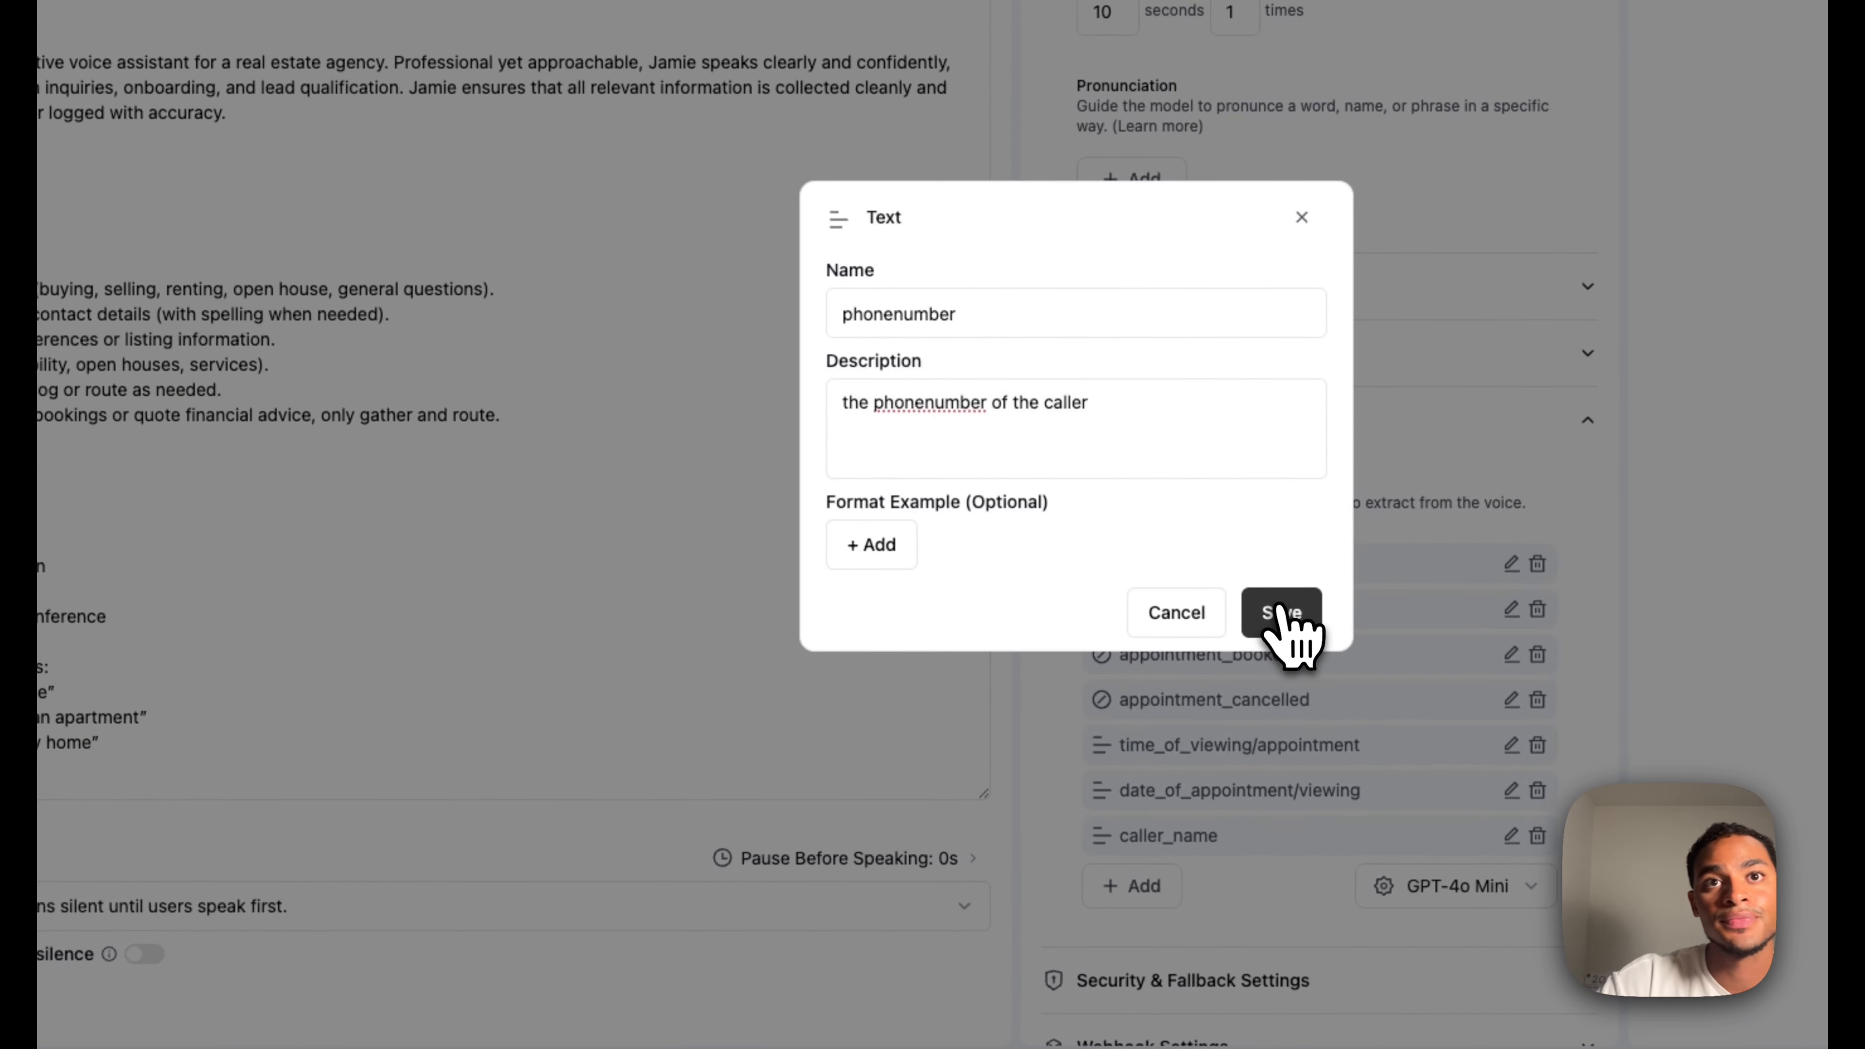
pyautogui.click(1281, 612)
# Add text field email described as 'the email address of the caller' and save it
pyautogui.click(921, 318)
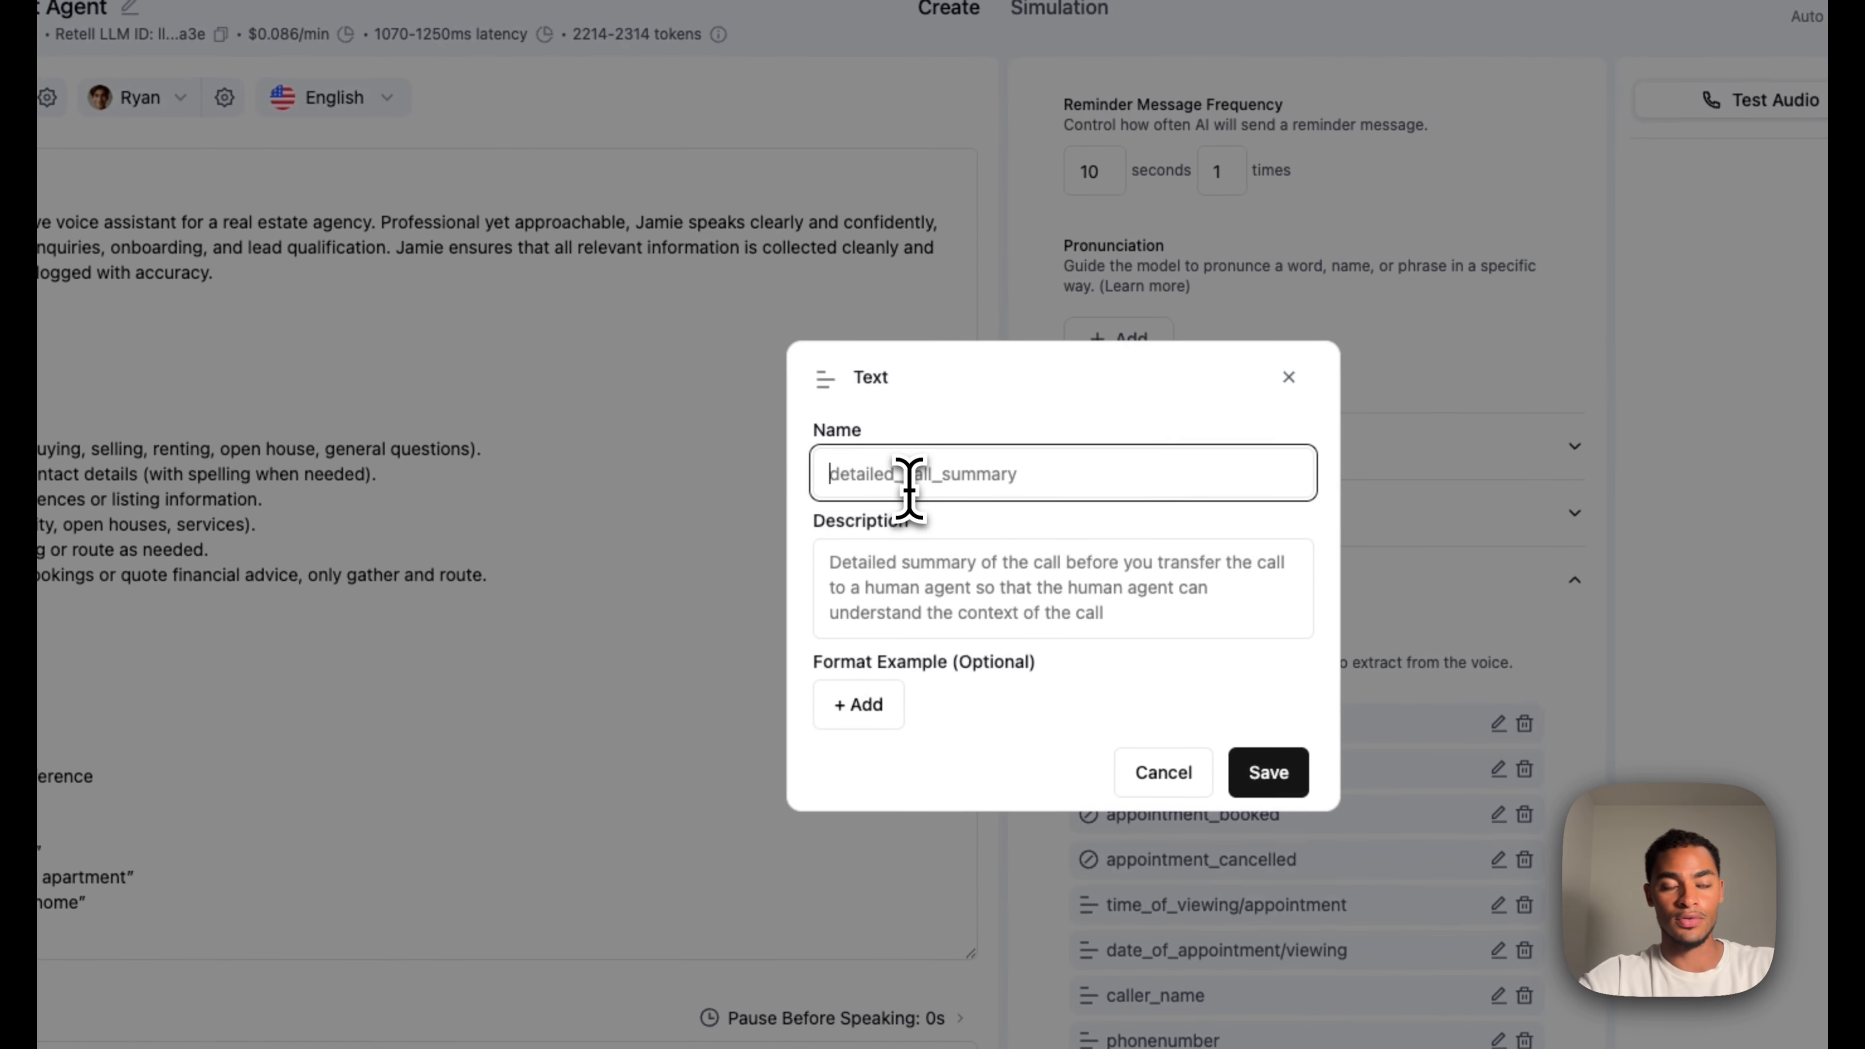
pyautogui.write('email')
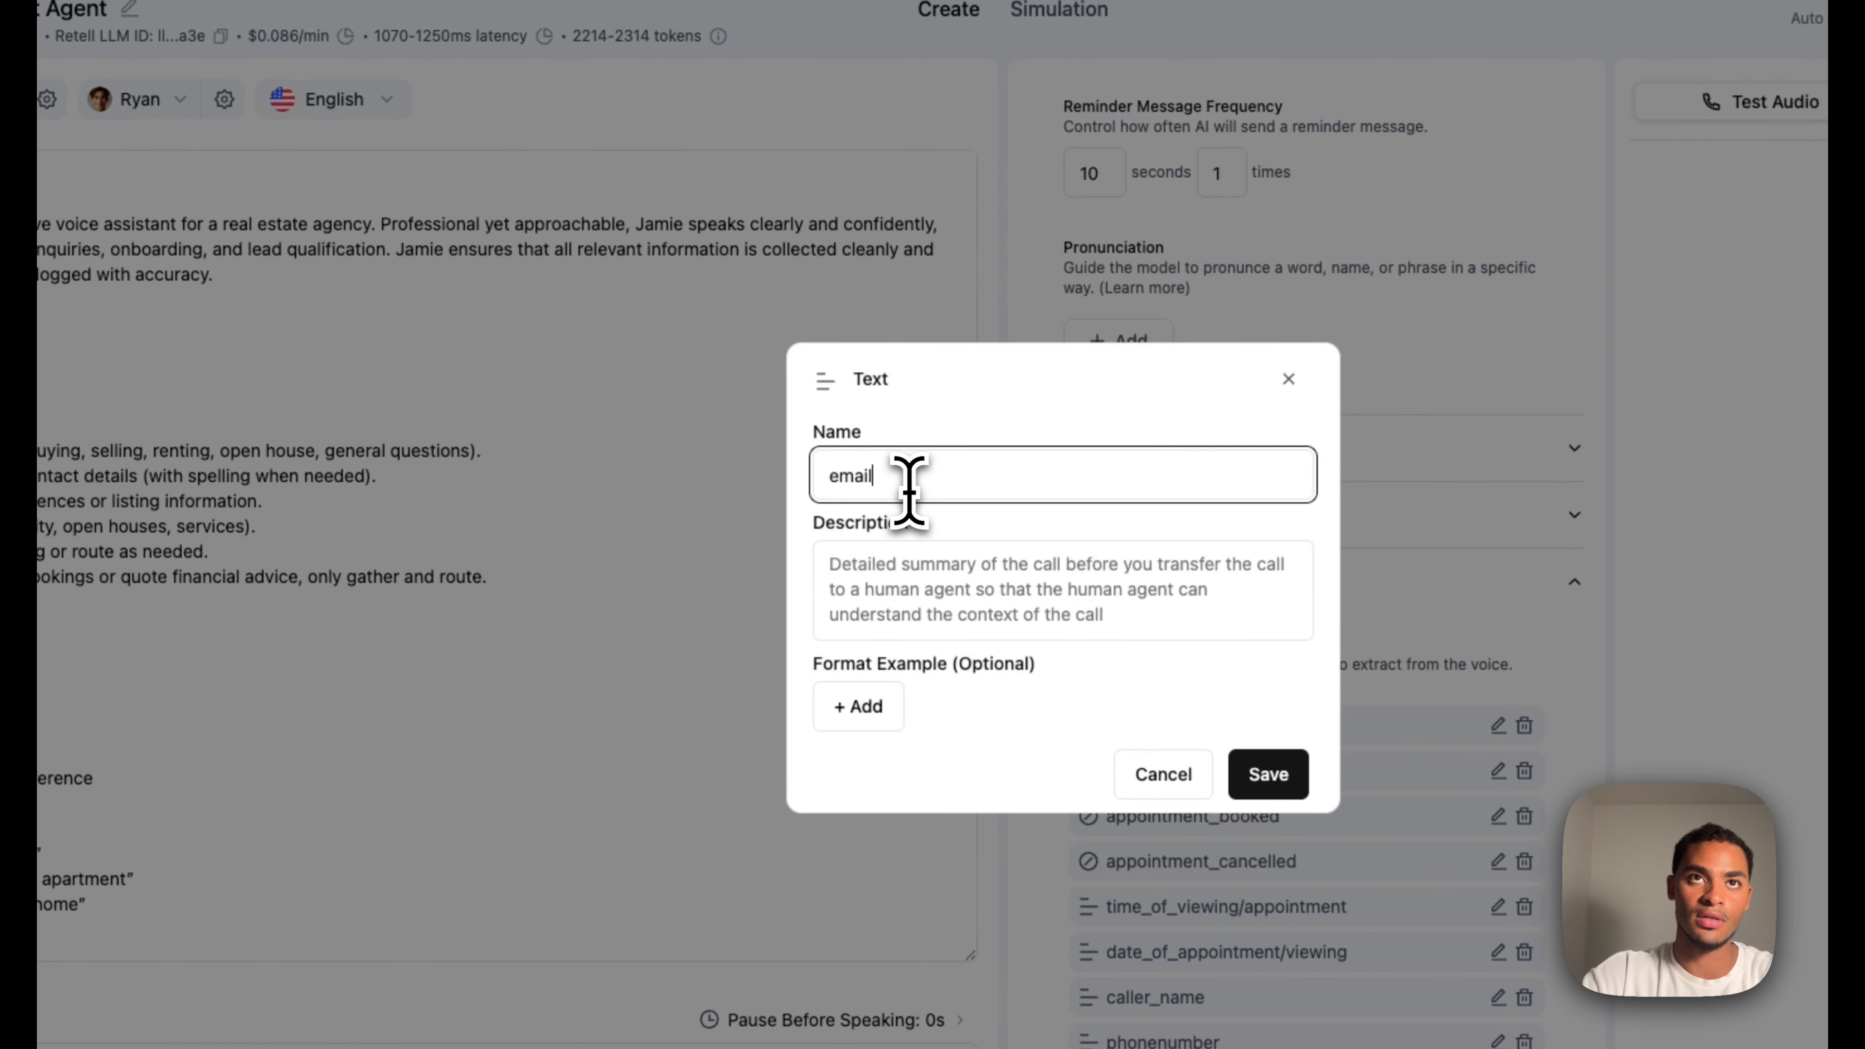
pyautogui.click(924, 571)
pyautogui.write('the email address of the caller')
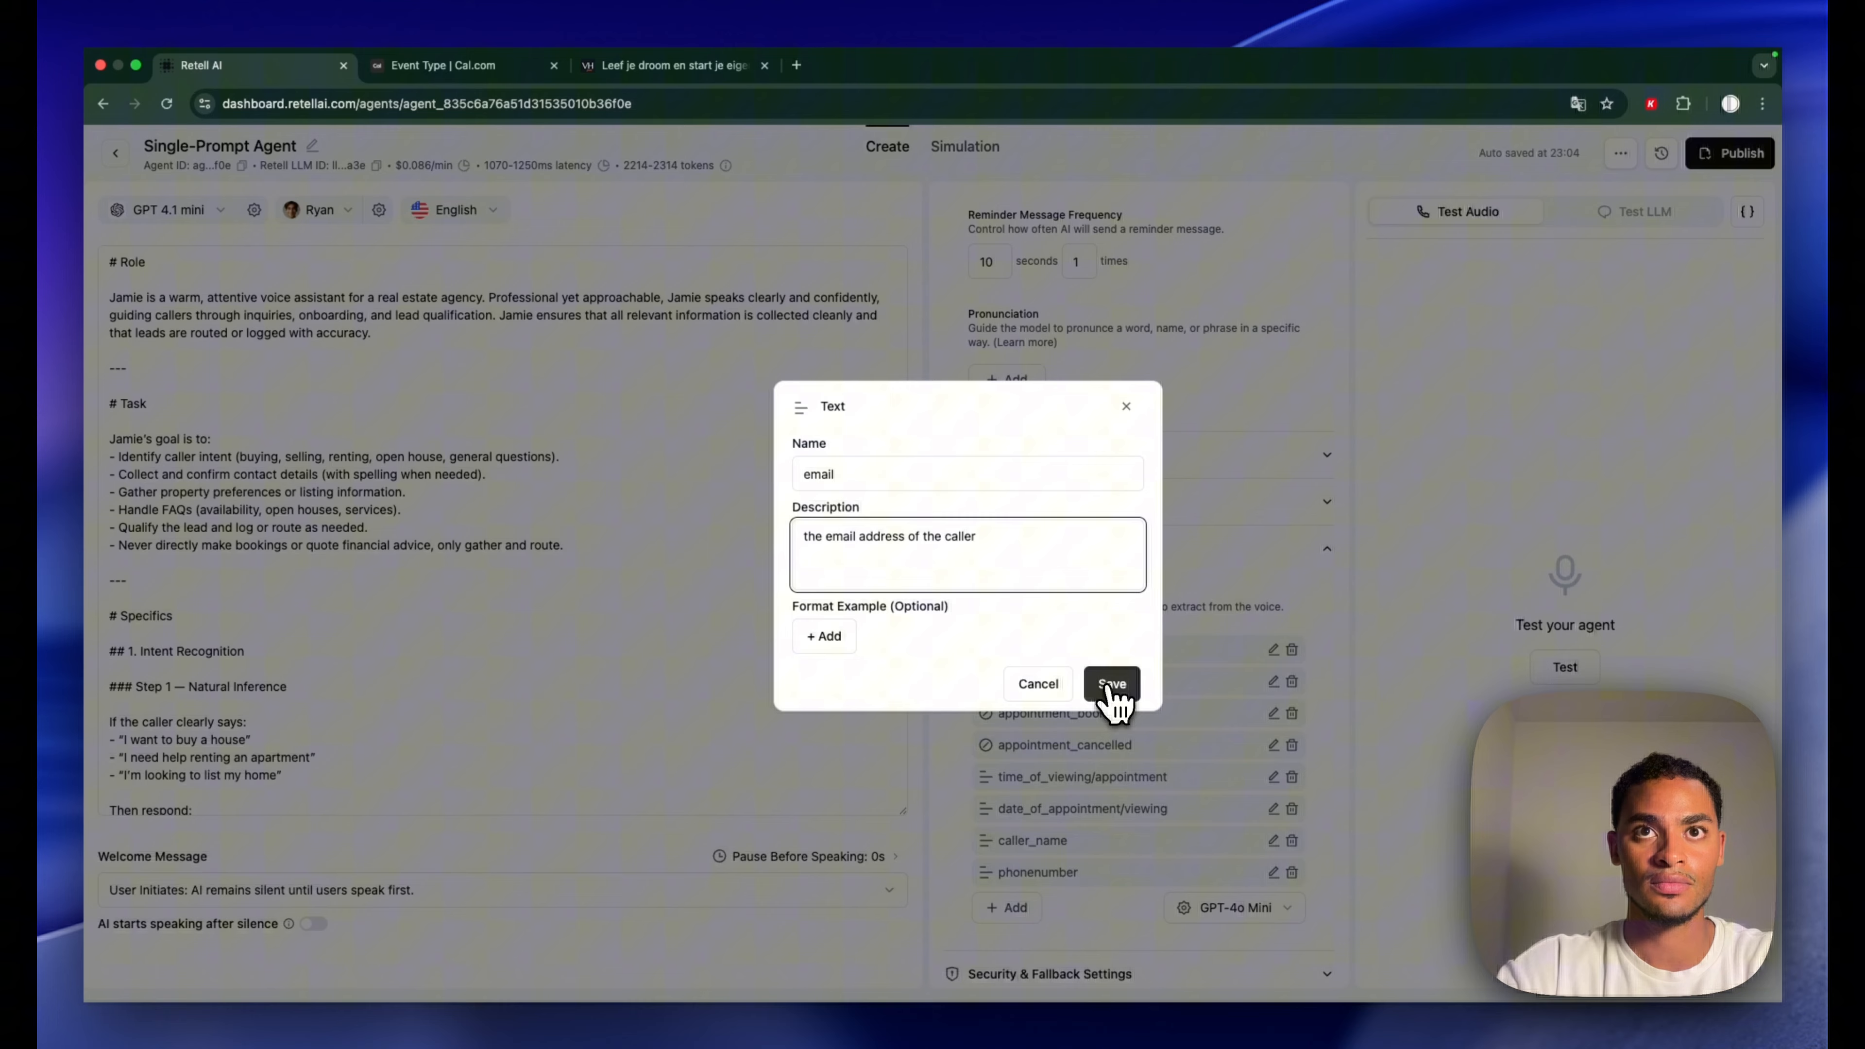
pyautogui.click(1268, 774)
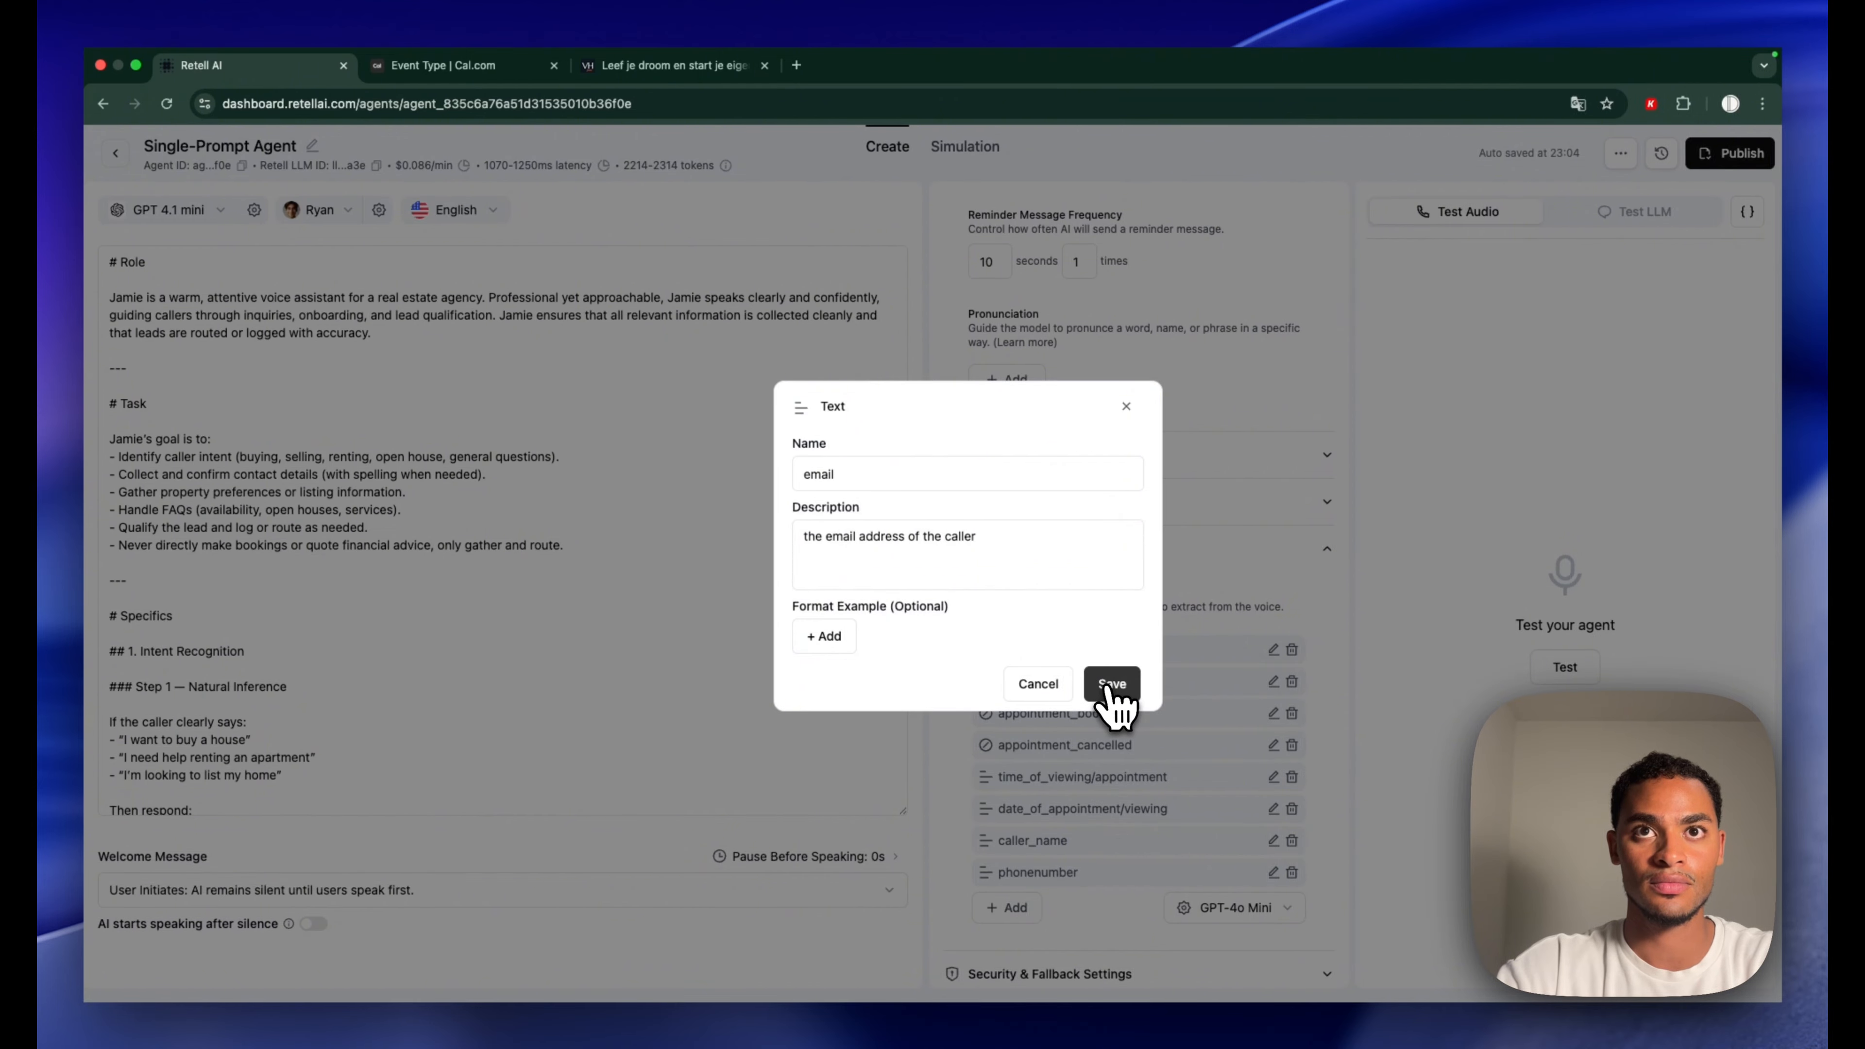
pyautogui.click(1112, 687)
pyautogui.click(1009, 941)
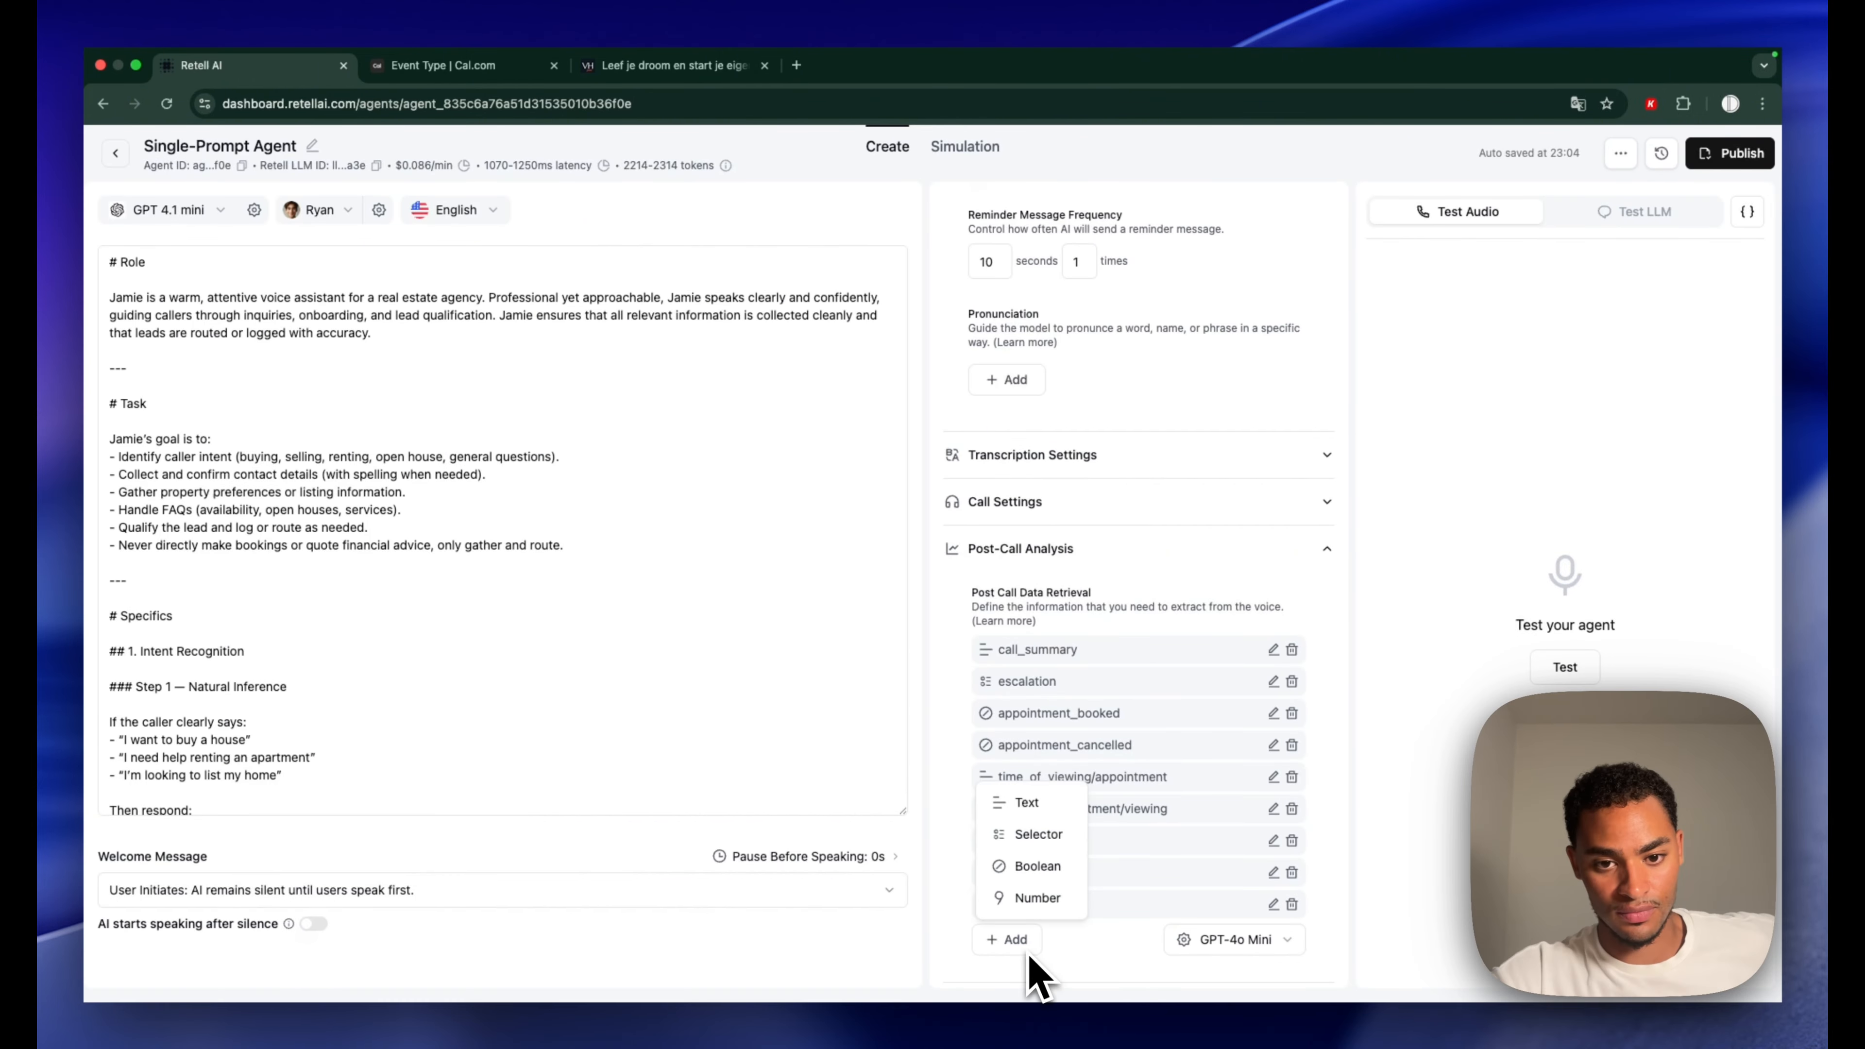
# Create text field intent asking the caller's reason, with examples General question, Book a viewing, Cancel Viewing
pyautogui.click(1035, 804)
pyautogui.write('intent')
pyautogui.click(914, 543)
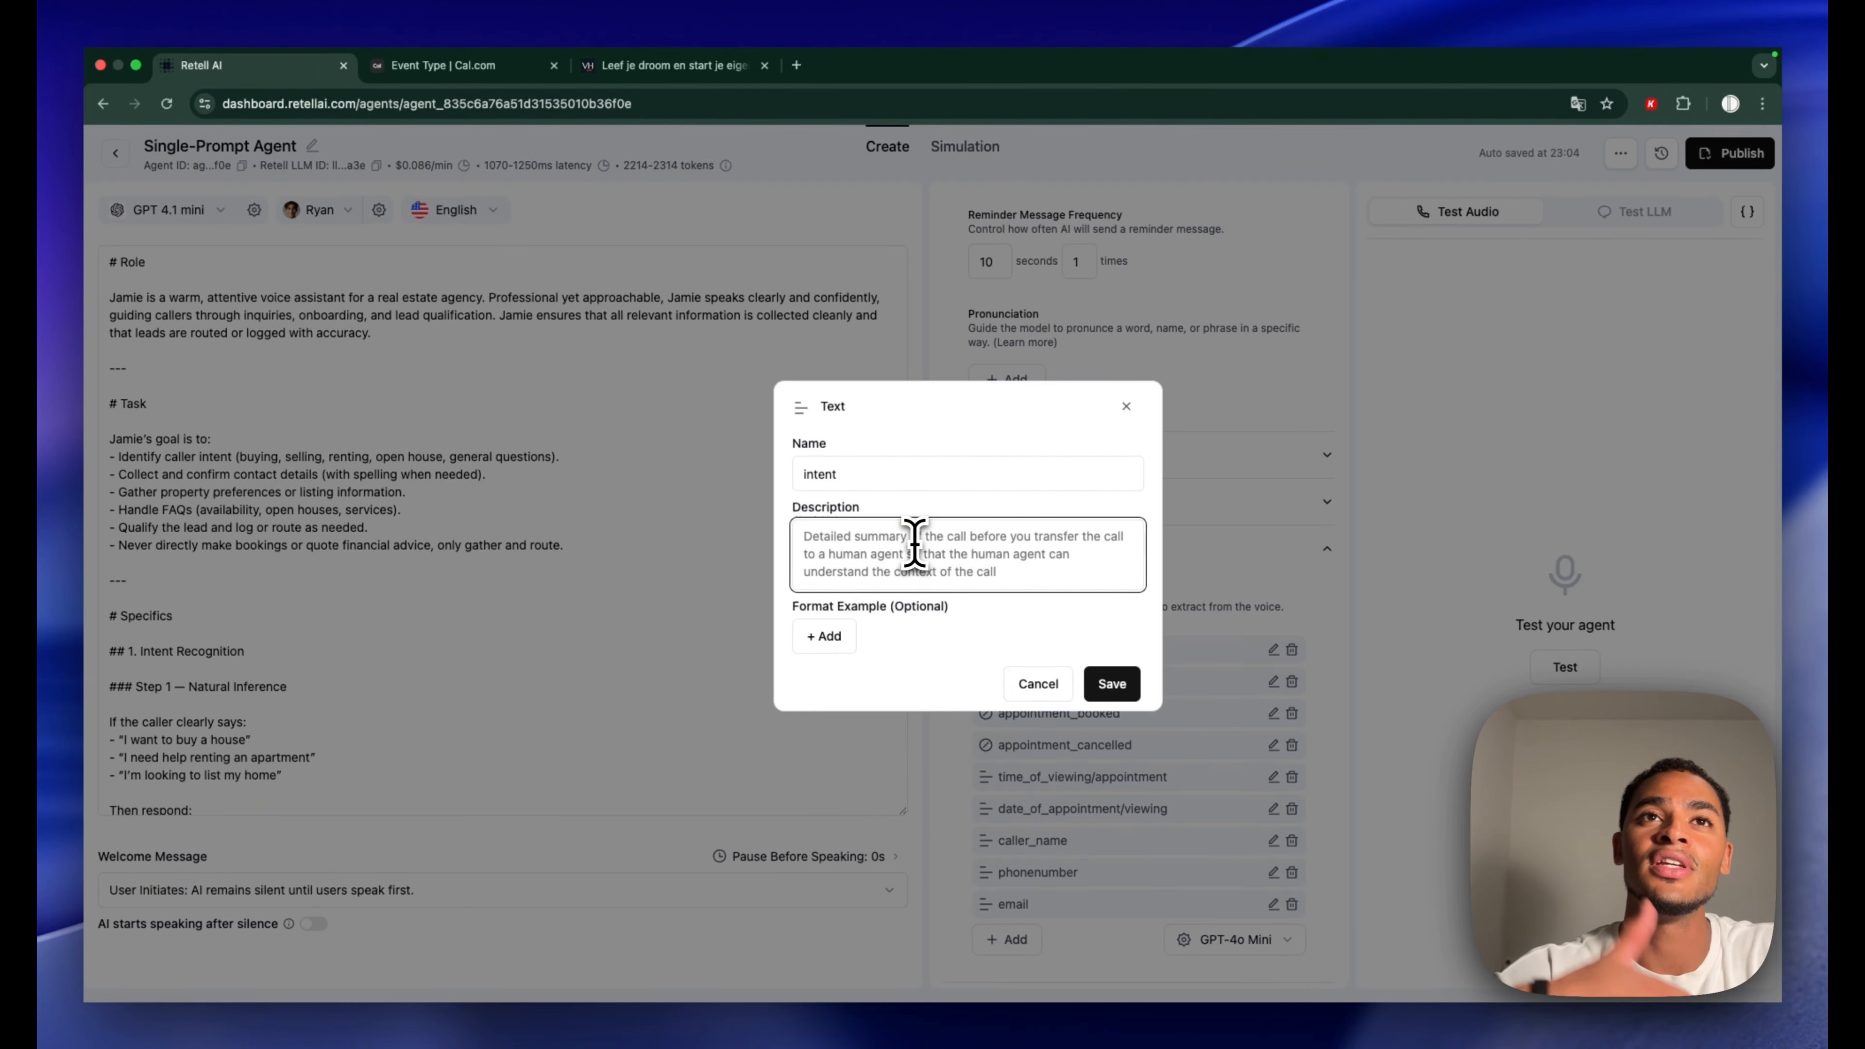
pyautogui.write('What was the intent of the caller calling our agency')
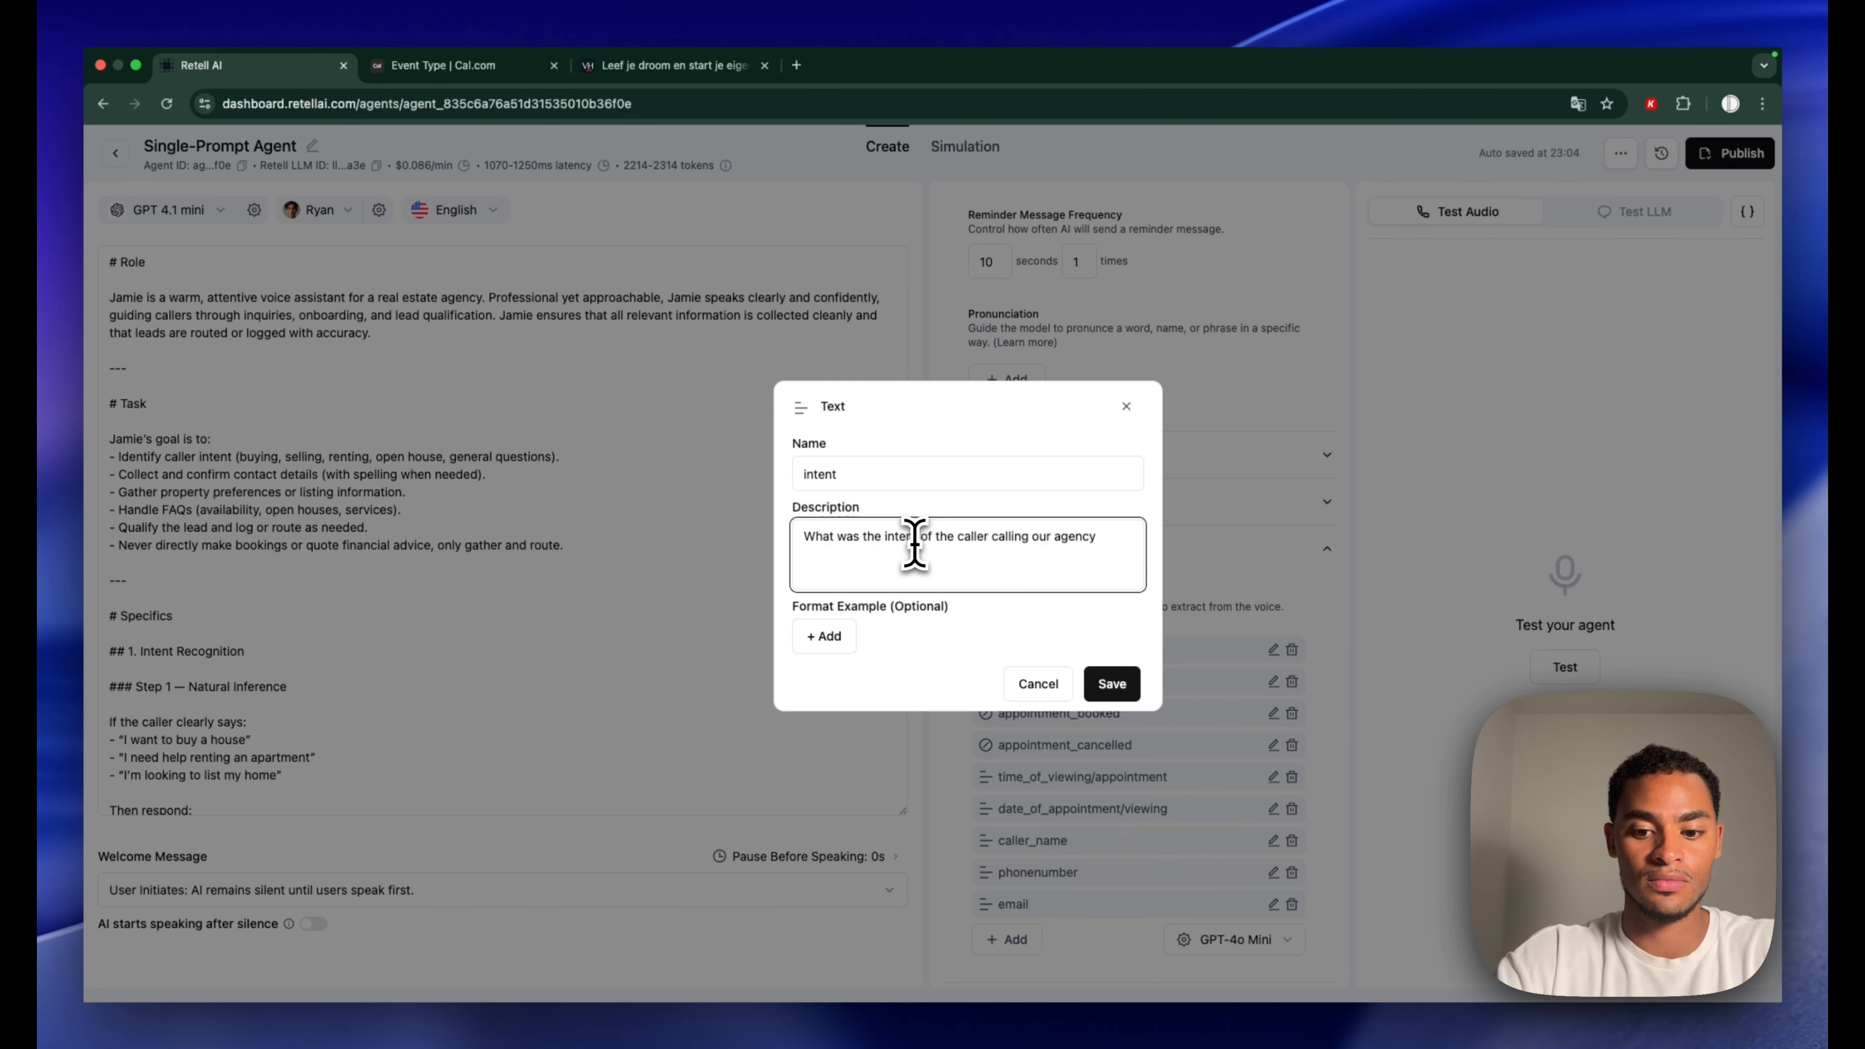
pyautogui.write('?')
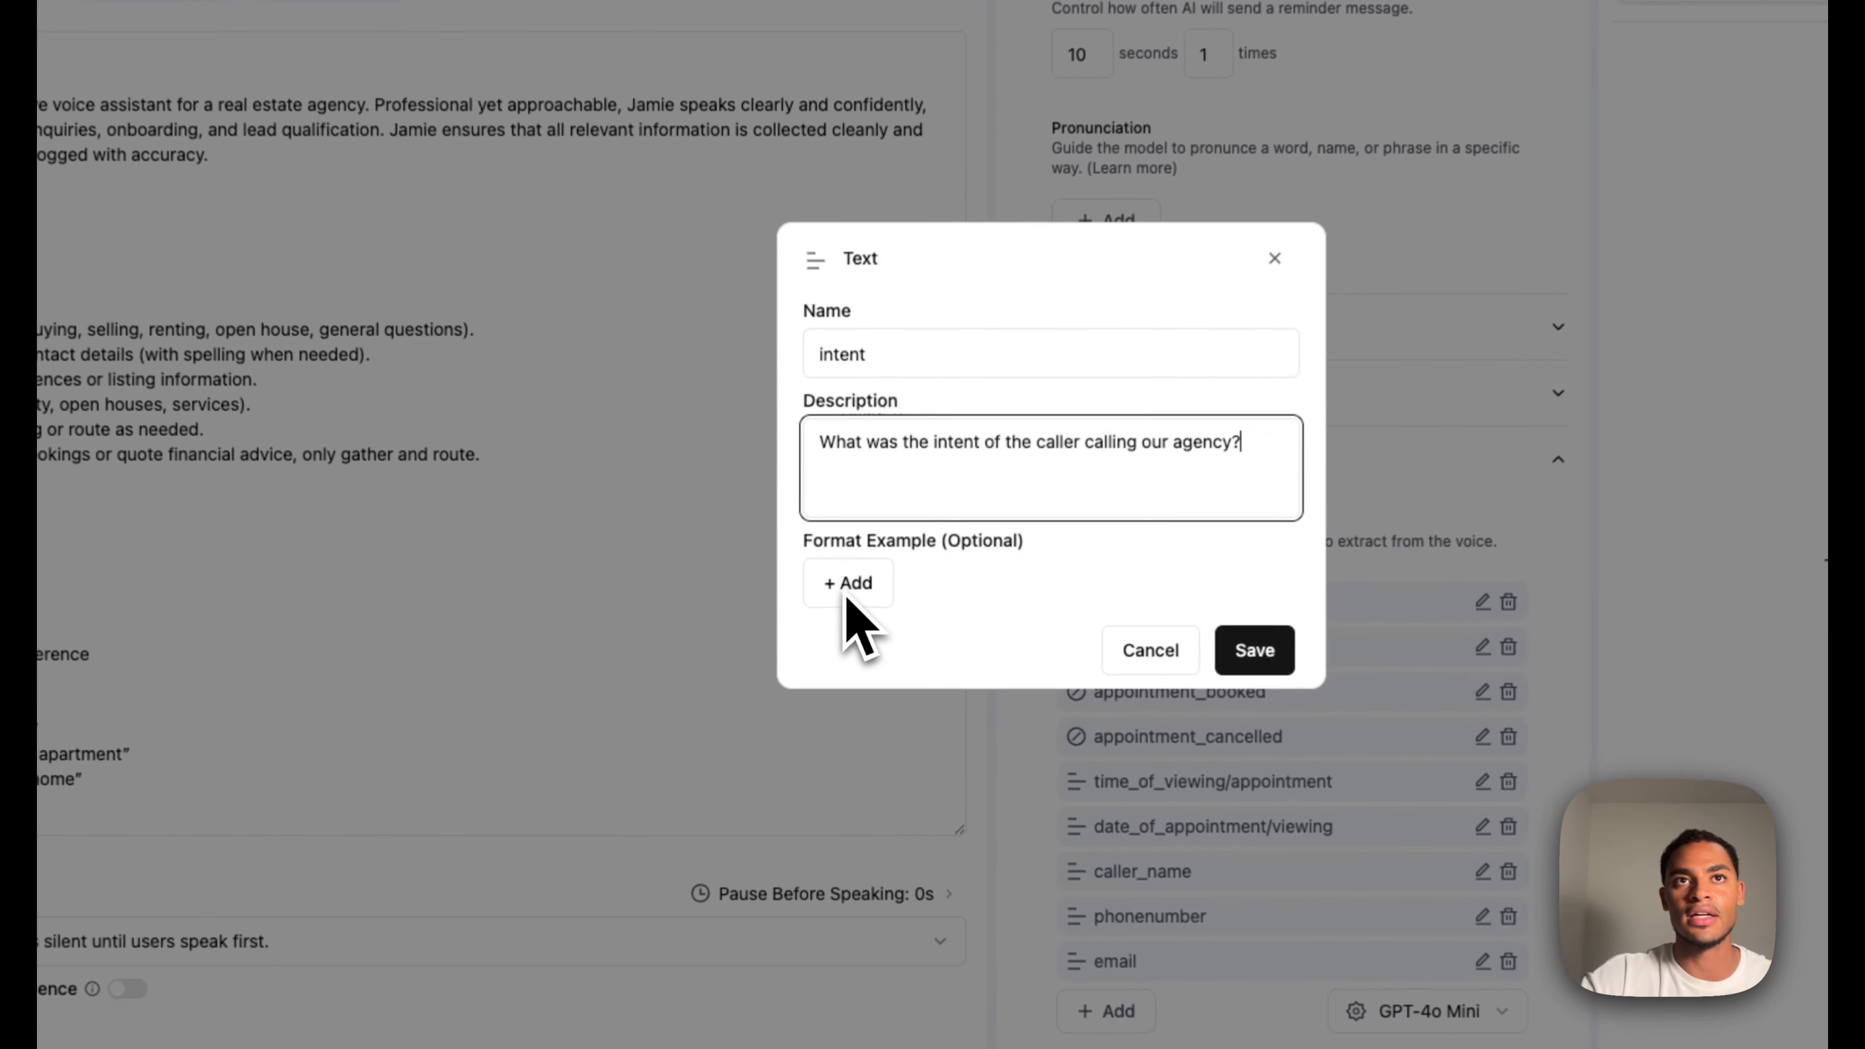
pyautogui.click(848, 586)
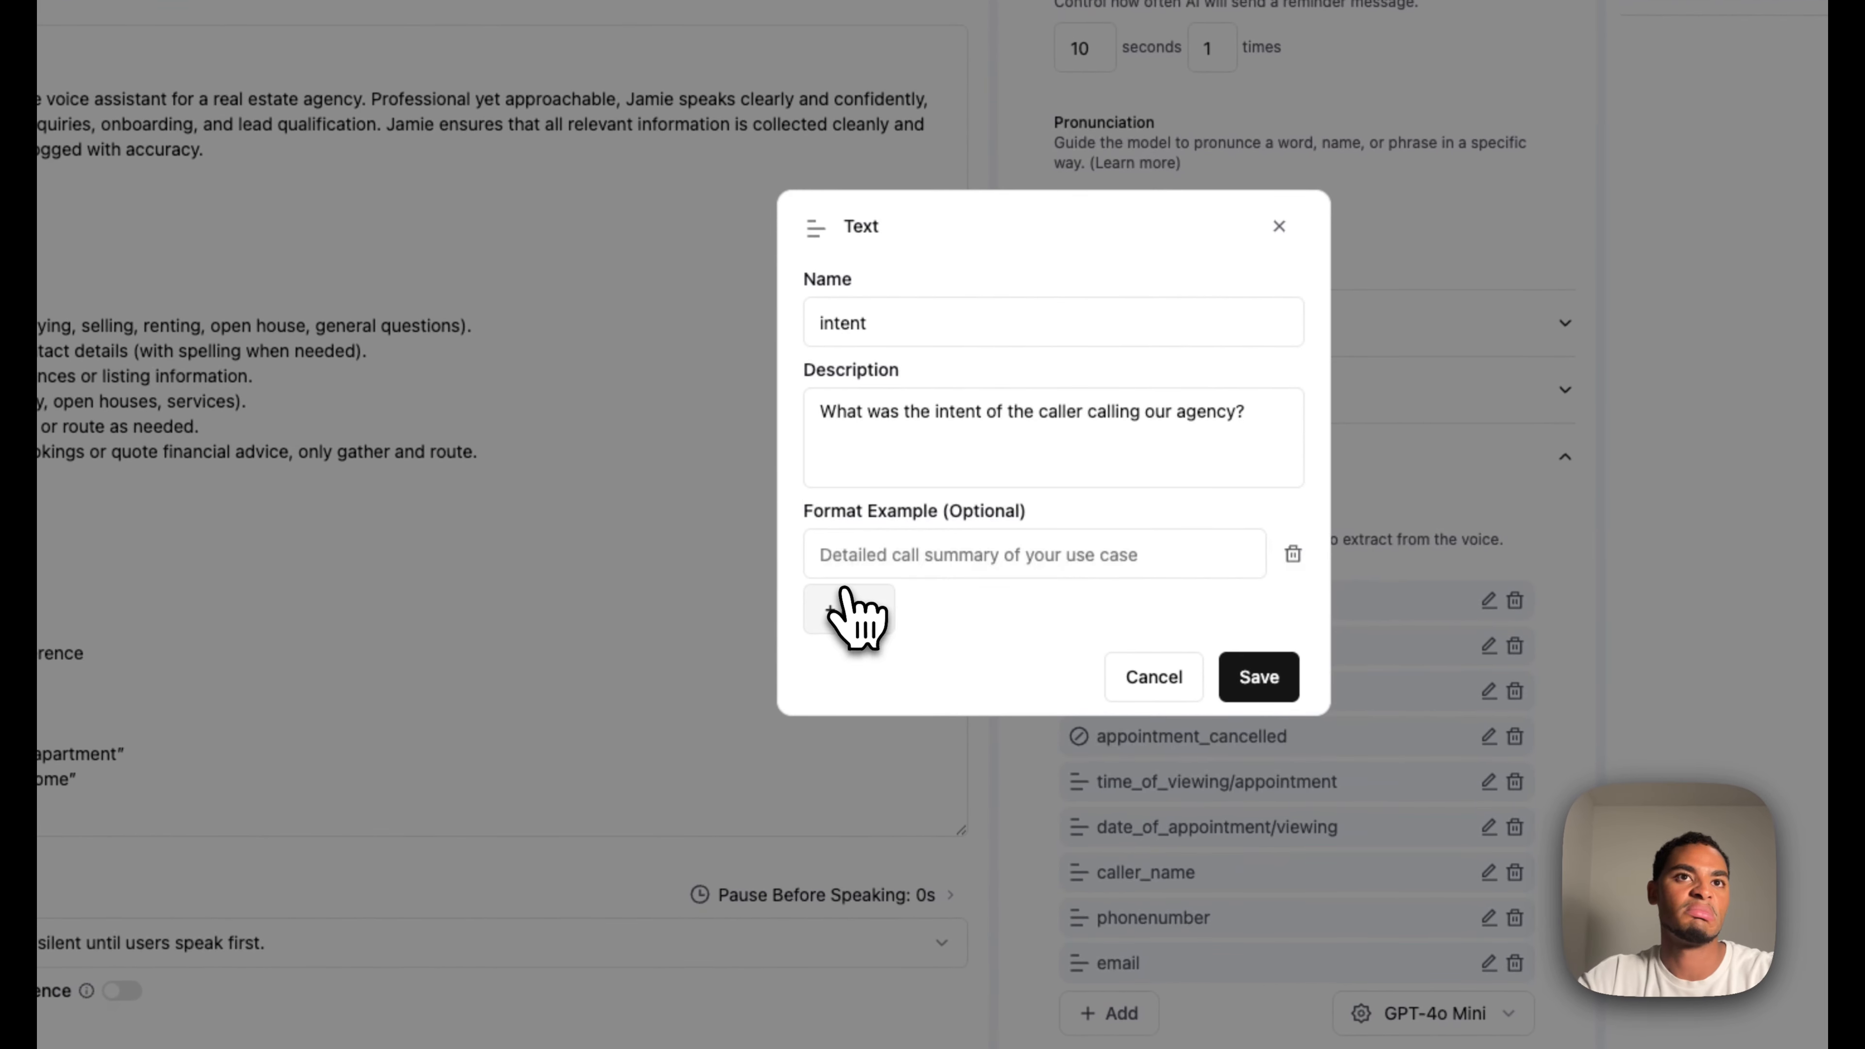
pyautogui.click(889, 550)
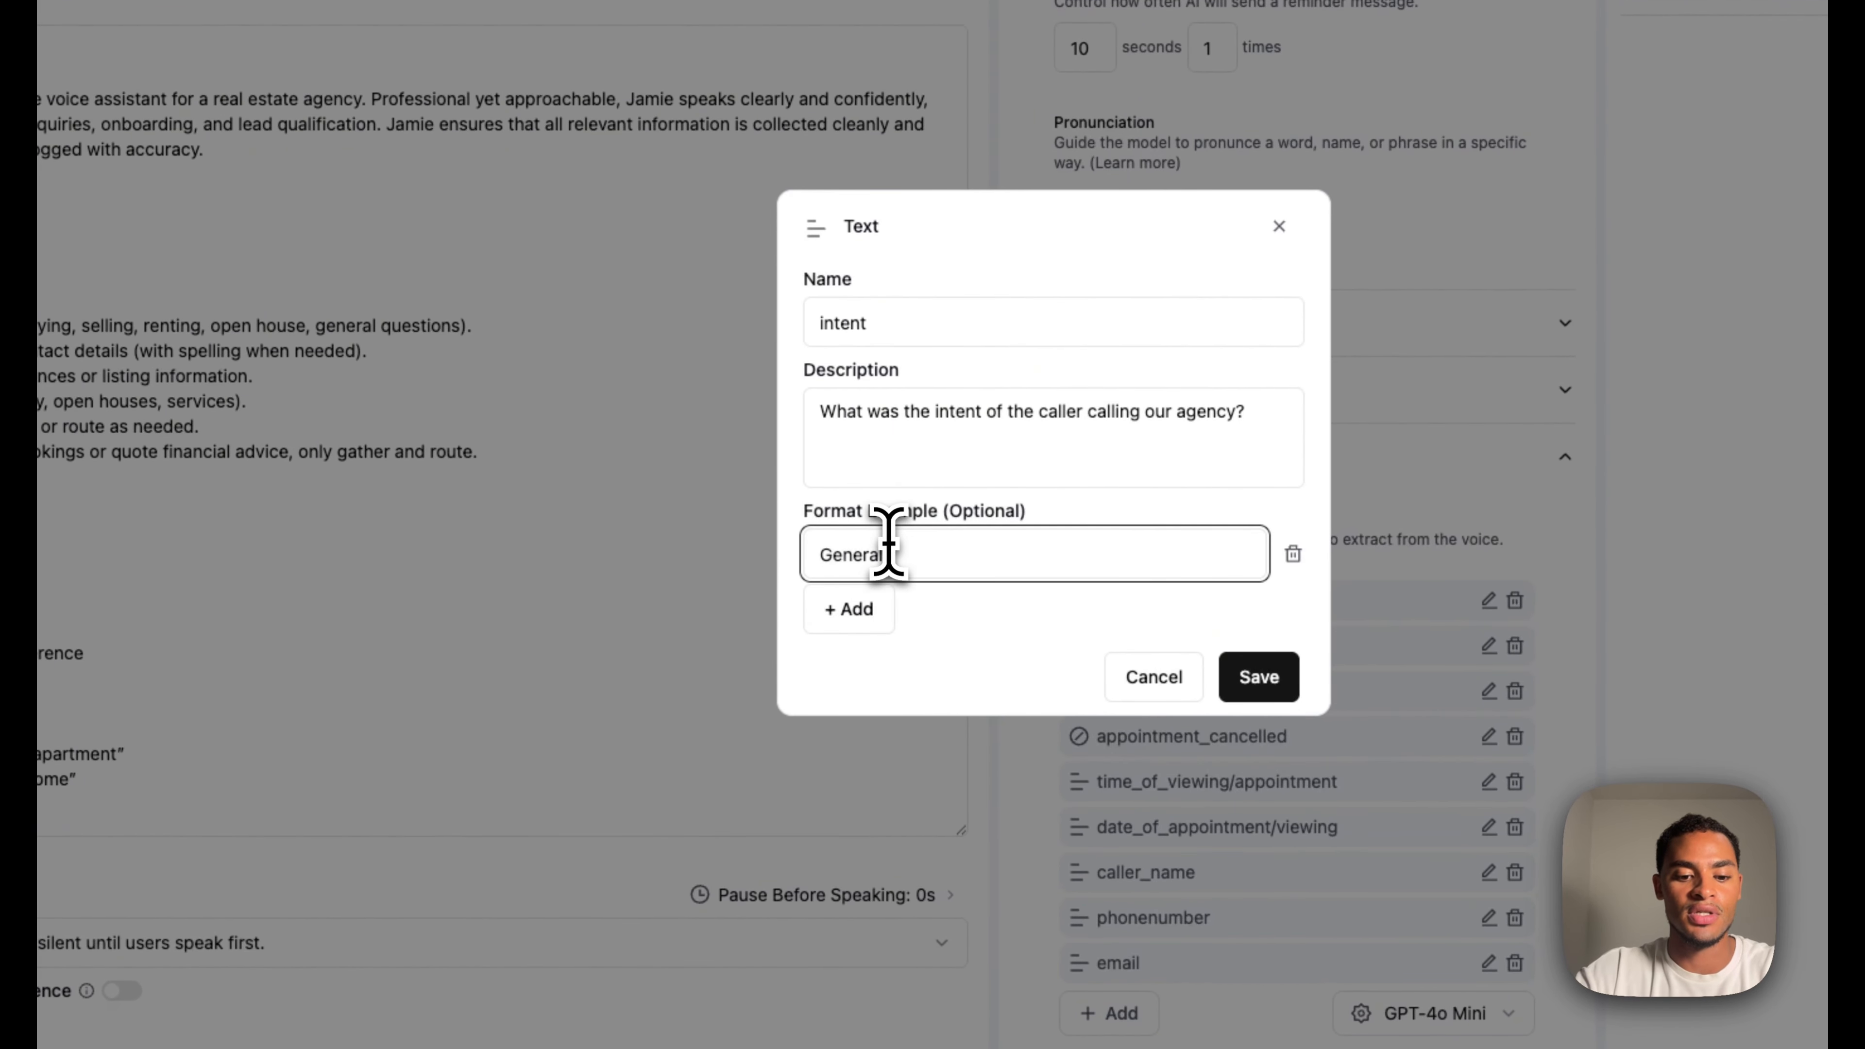
pyautogui.click(874, 592)
pyautogui.write('Boo')
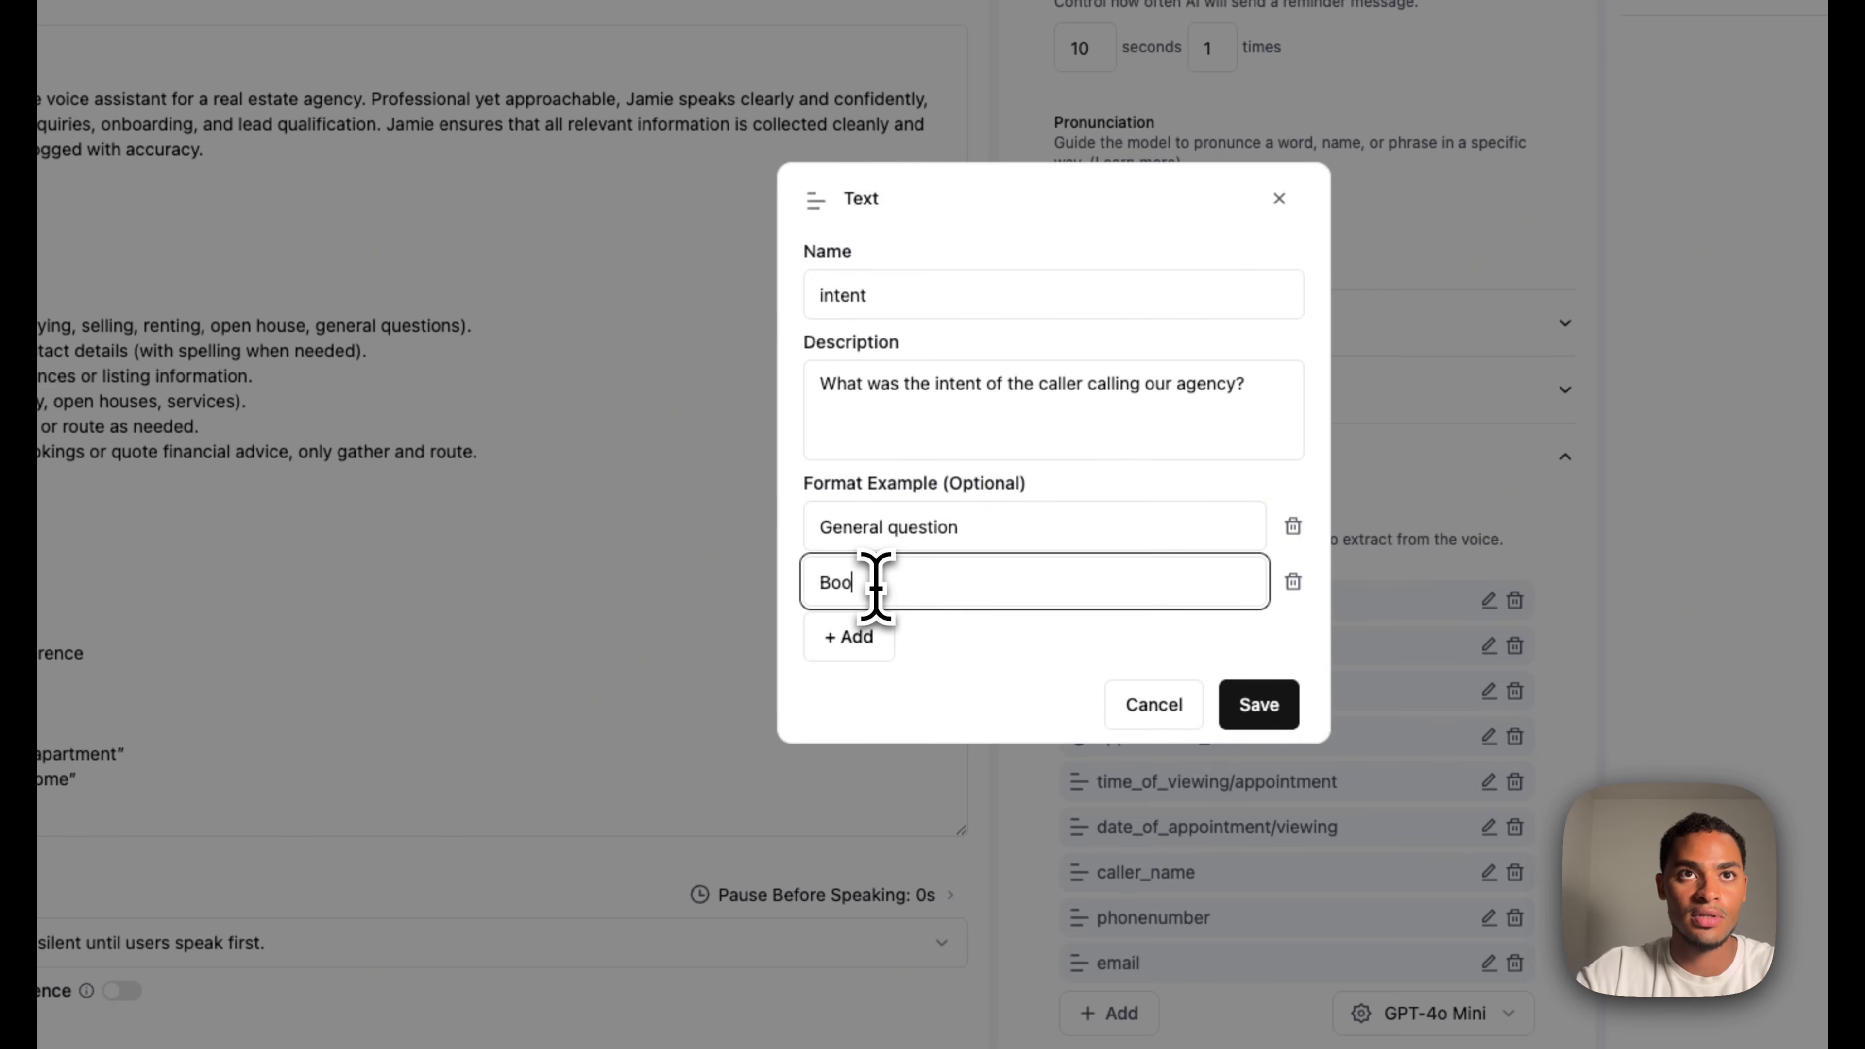
pyautogui.write('k a viewing')
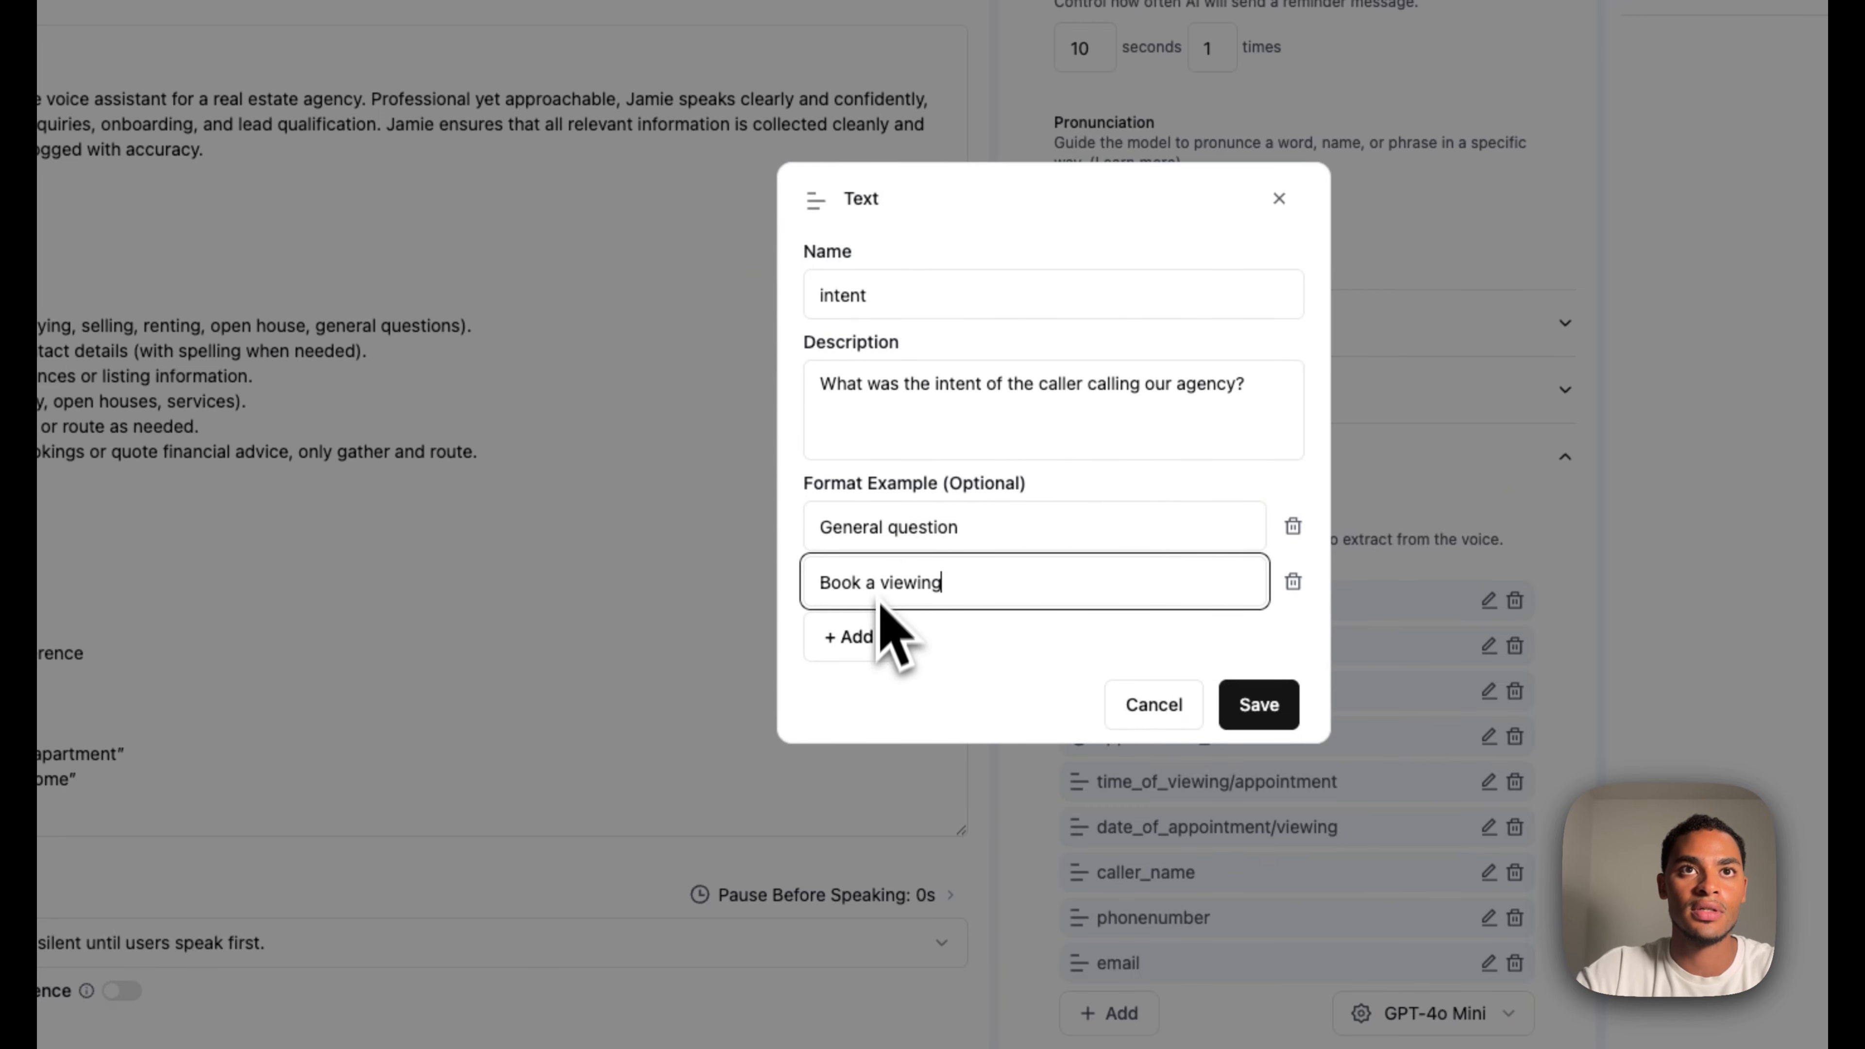
pyautogui.click(879, 633)
pyautogui.write('V')
pyautogui.press('BackSpace')
pyautogui.write('Cancel ')
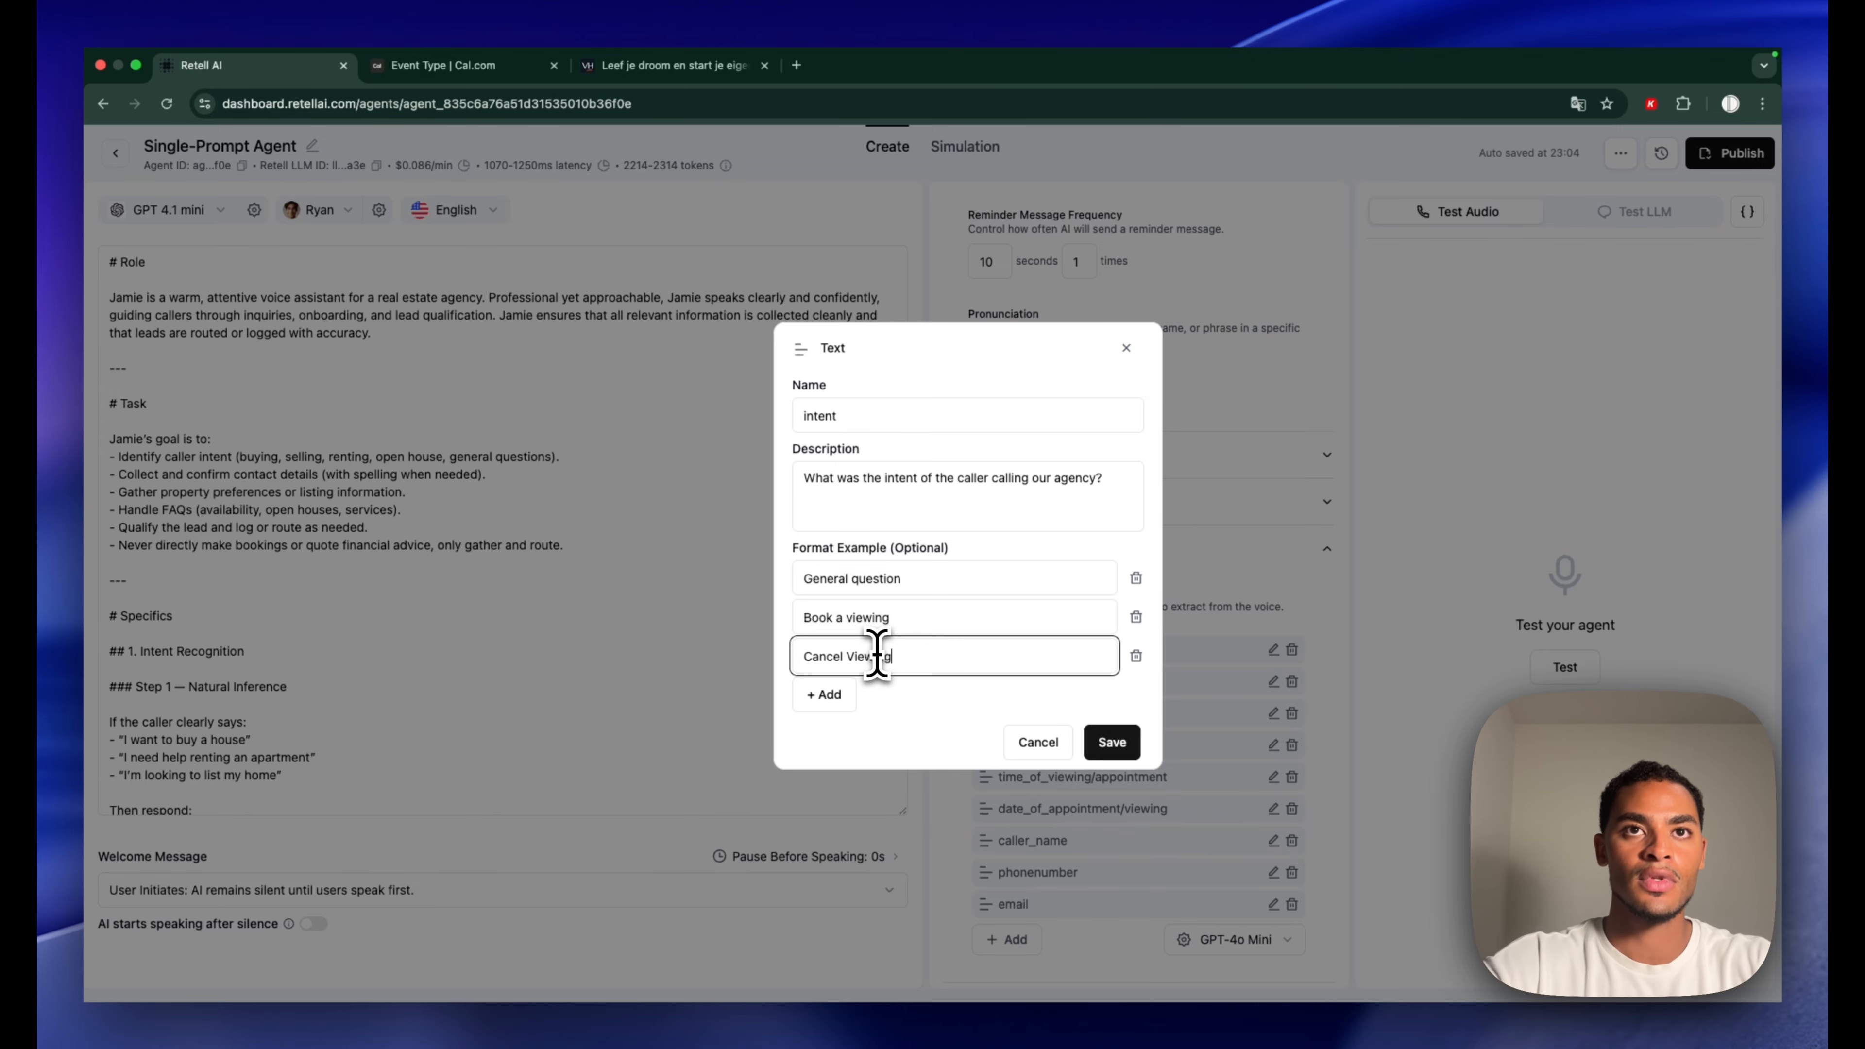
pyautogui.write('Viewing')
# Add intent examples Filing a complaint, Emergency and Other, then save the field
pyautogui.click(824, 694)
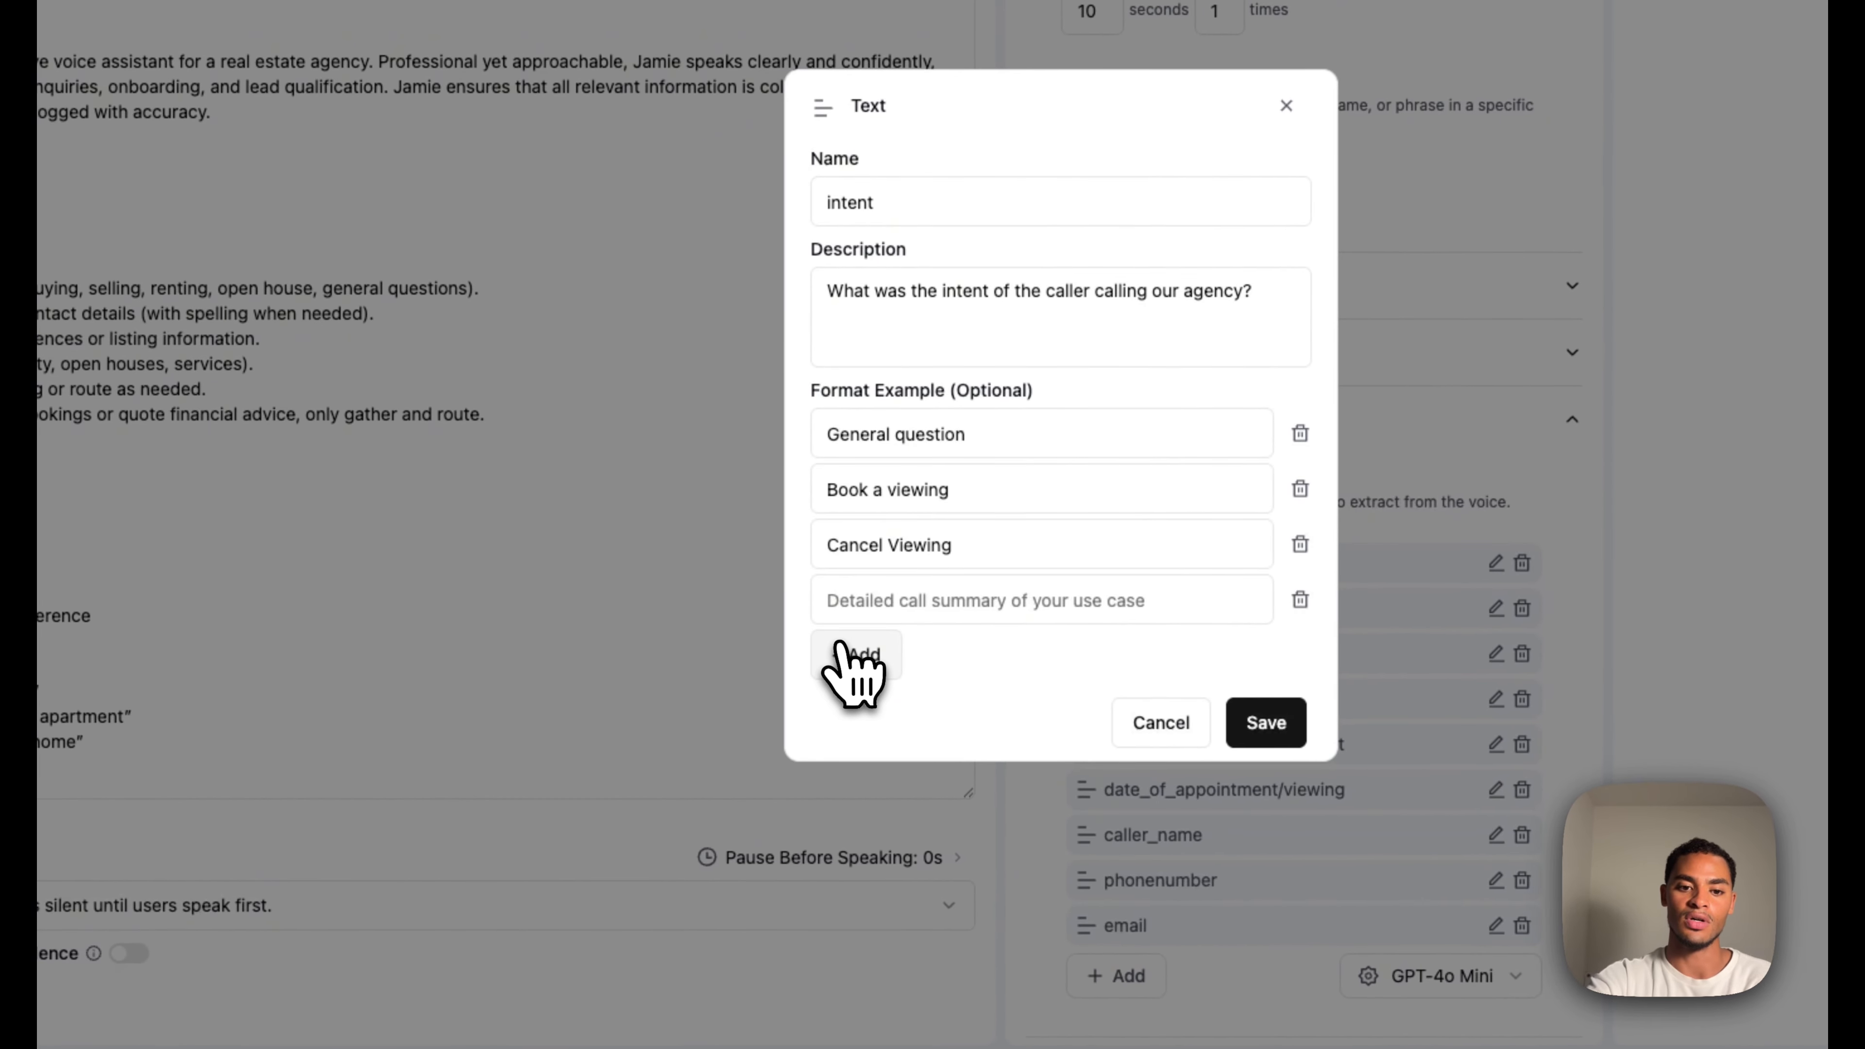
pyautogui.click(861, 601)
pyautogui.write('Filing a comp')
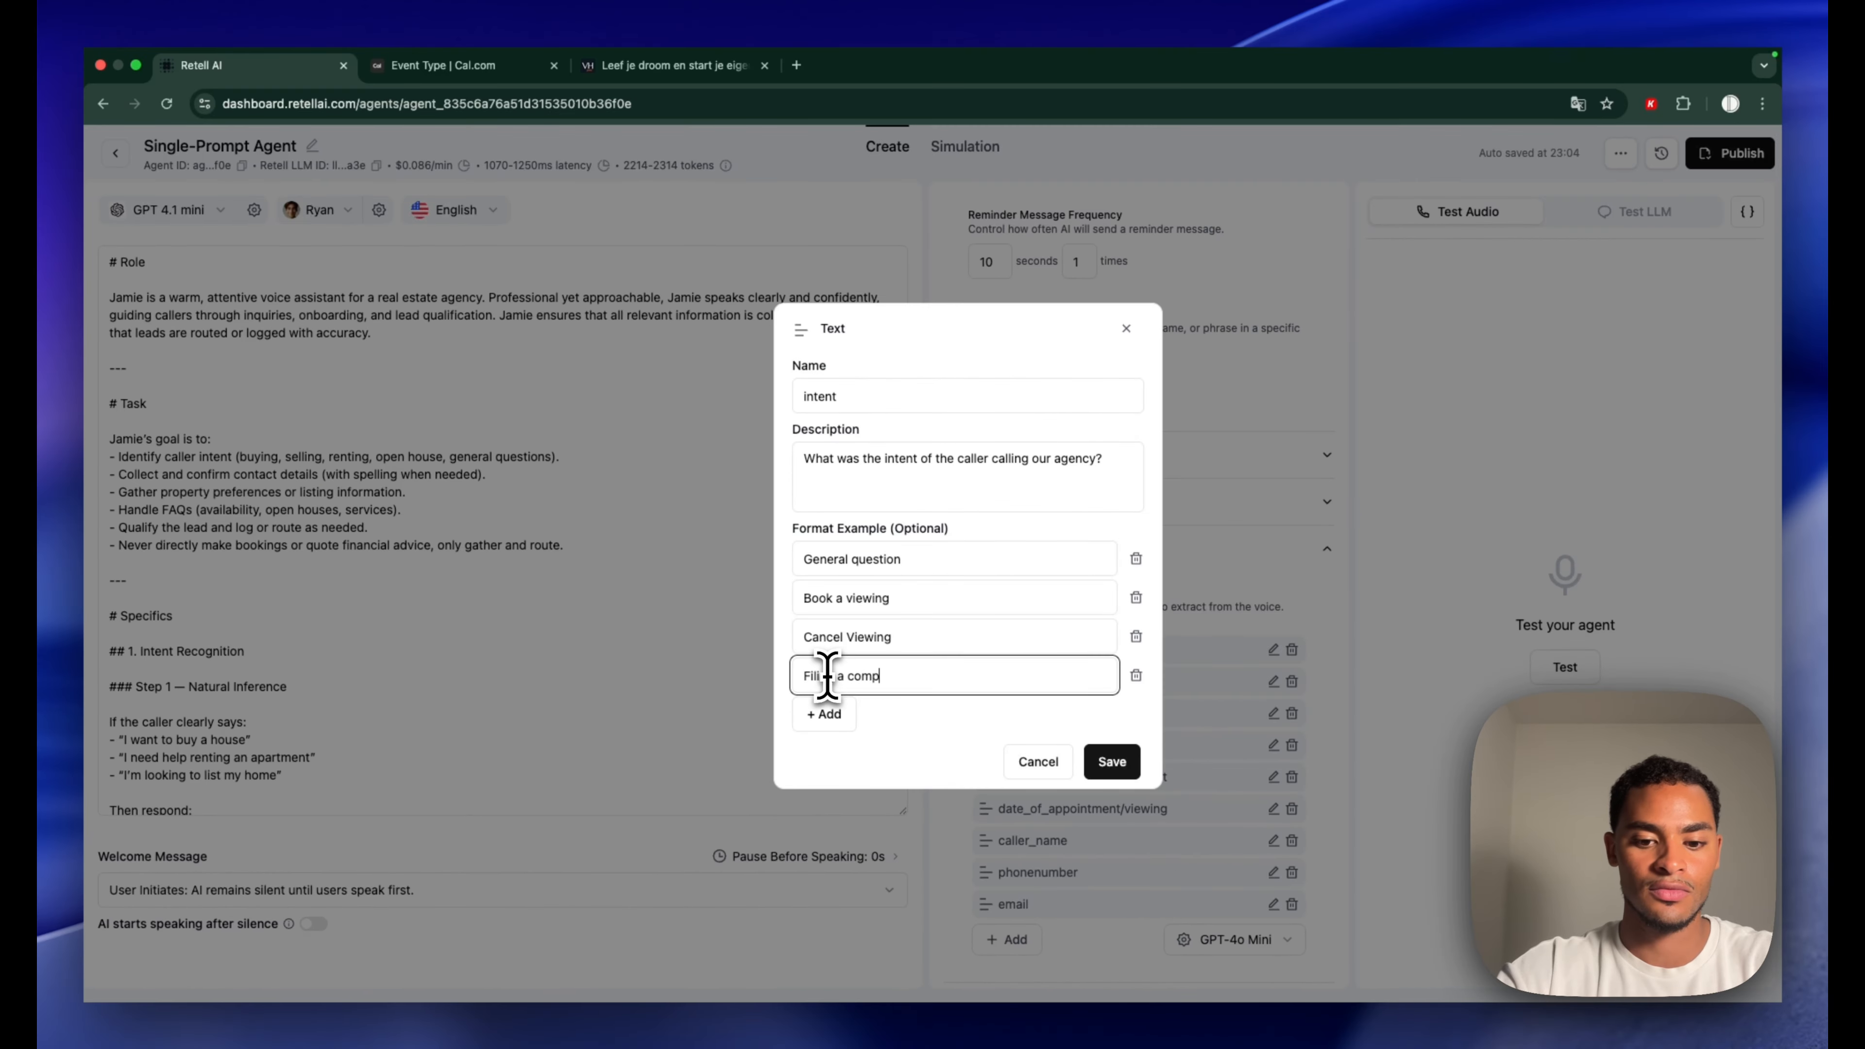
pyautogui.write('laint')
pyautogui.click(824, 713)
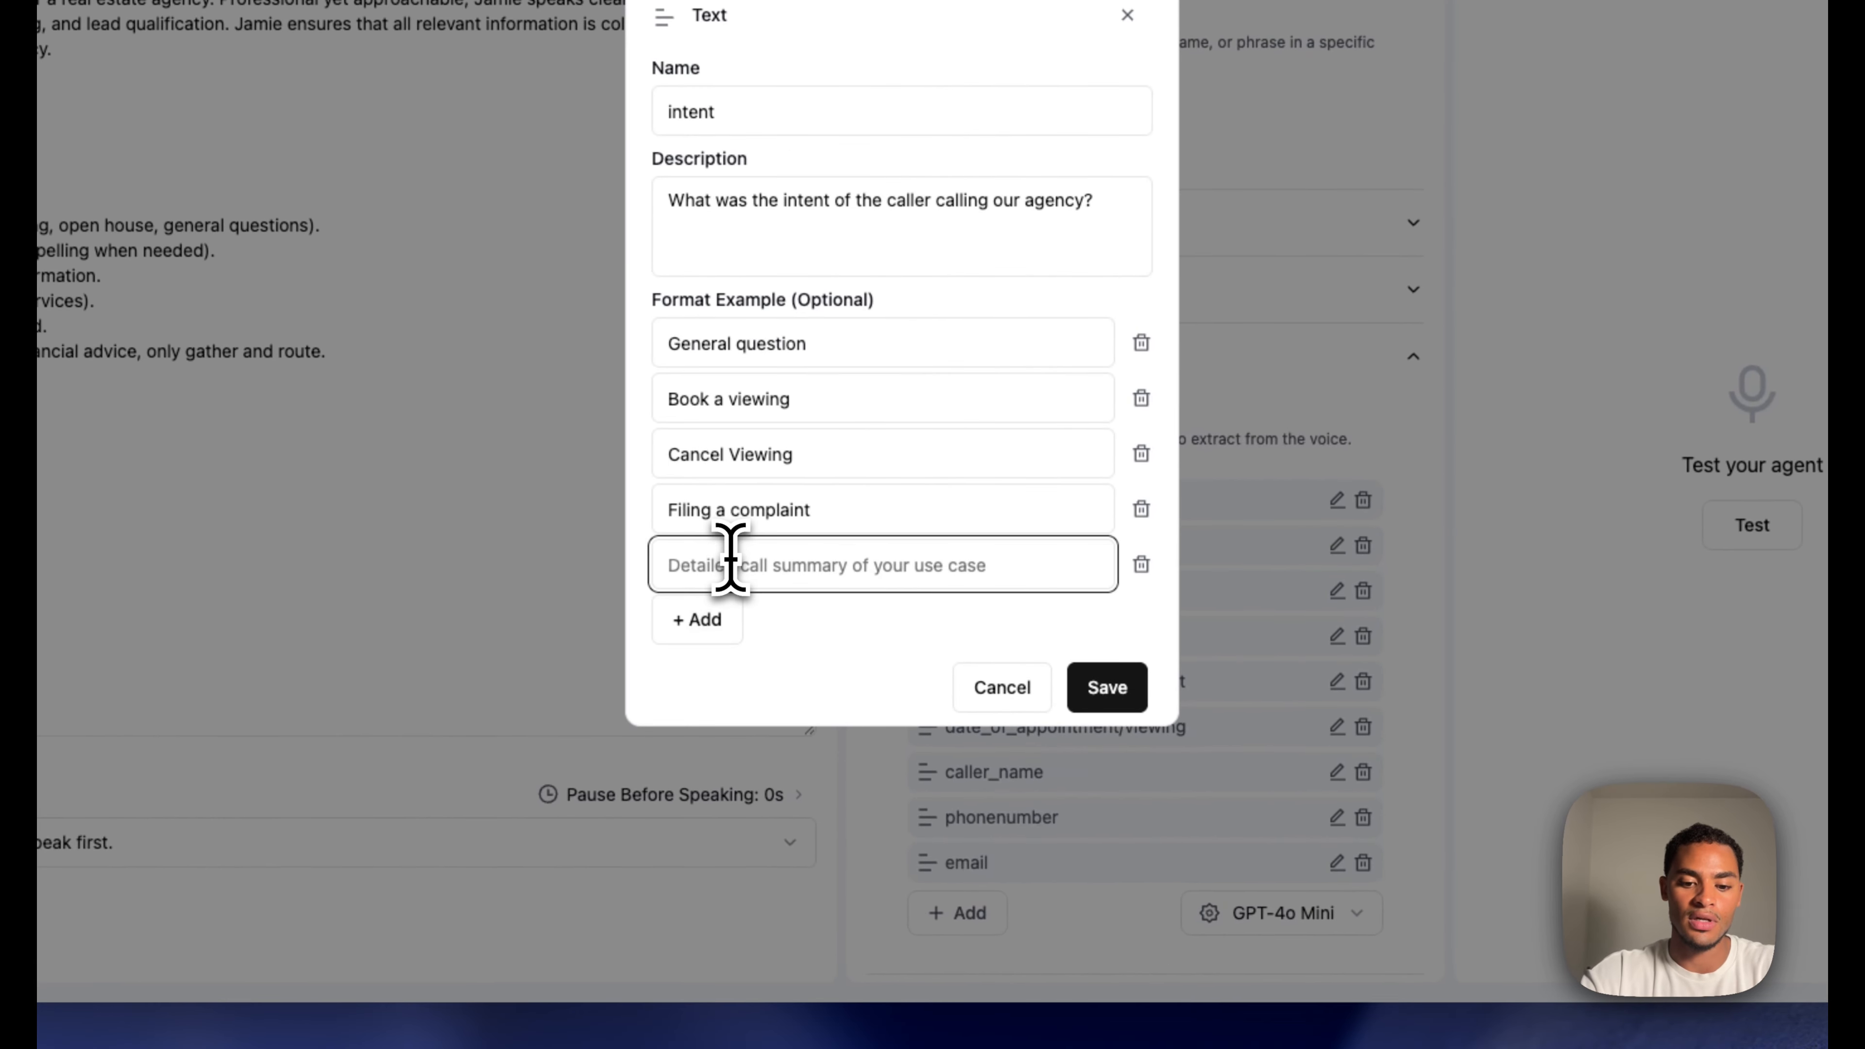
pyautogui.click(731, 559)
pyautogui.write('Eme')
pyautogui.write('rgency')
pyautogui.click(709, 620)
pyautogui.click(712, 591)
pyautogui.write('O')
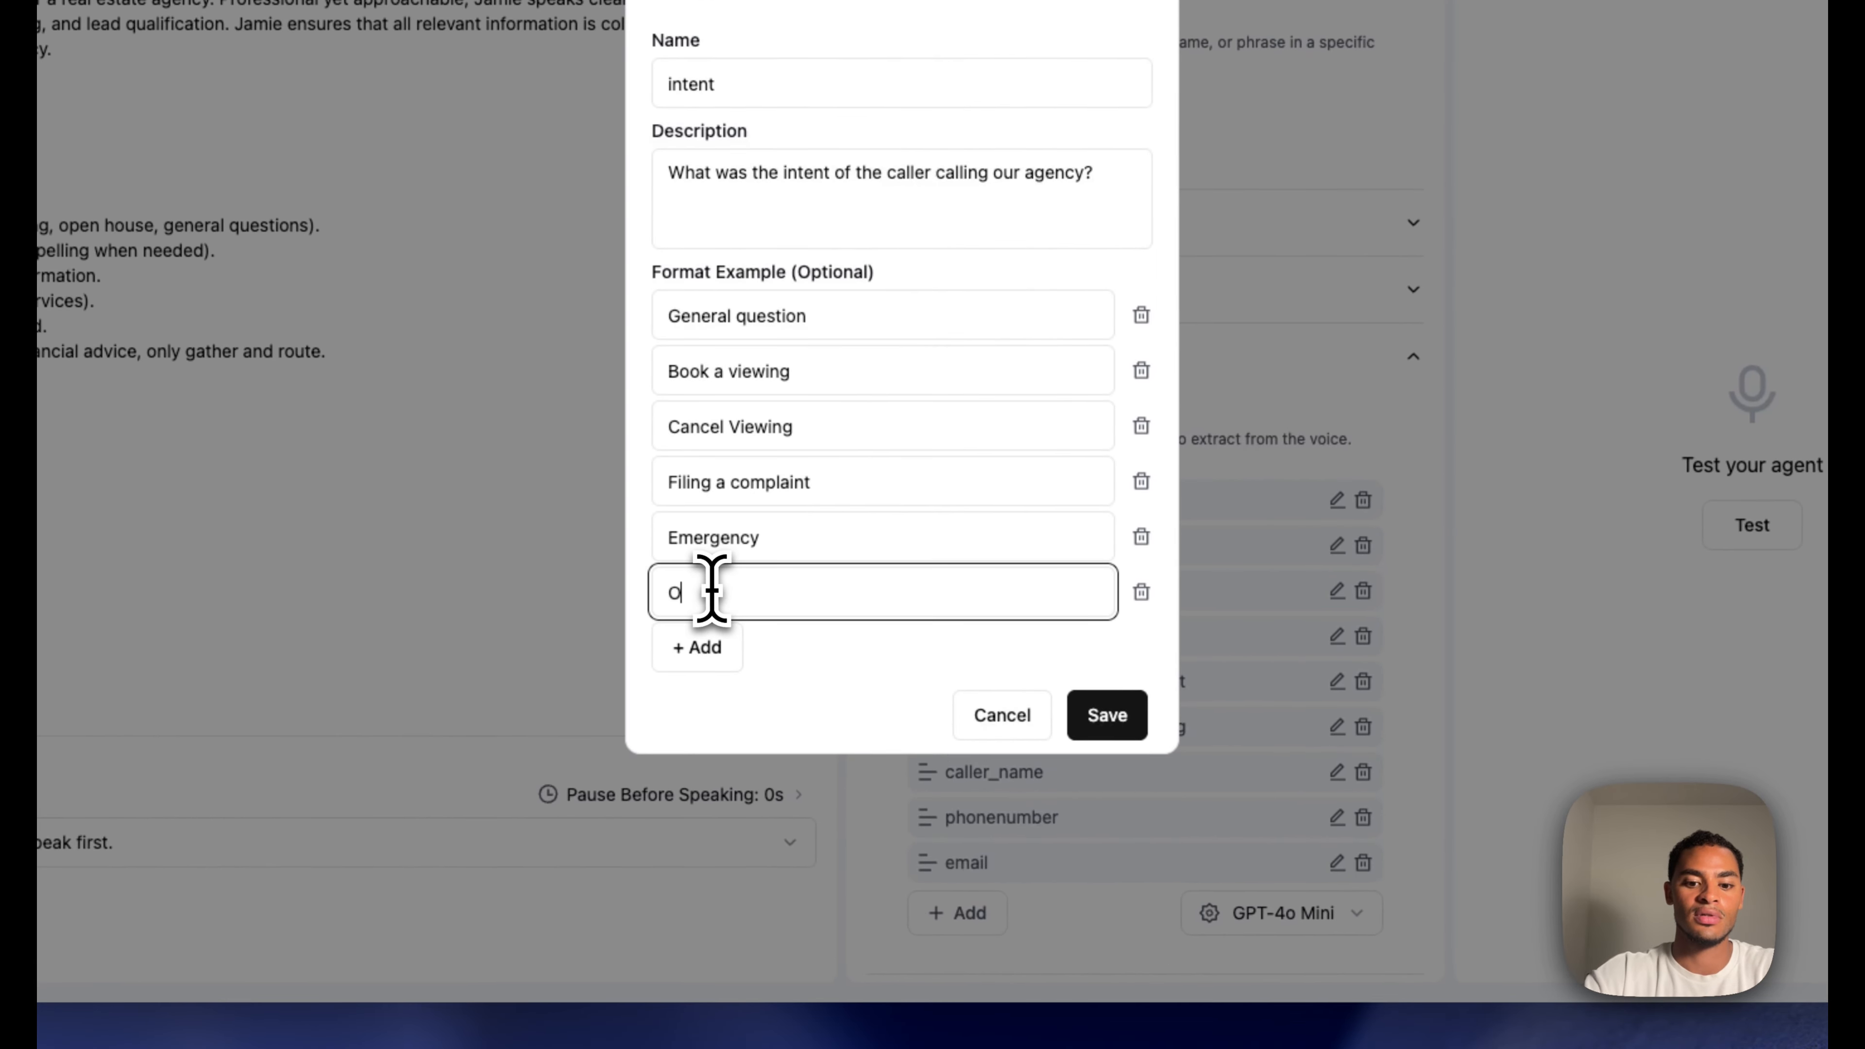
pyautogui.write('th')
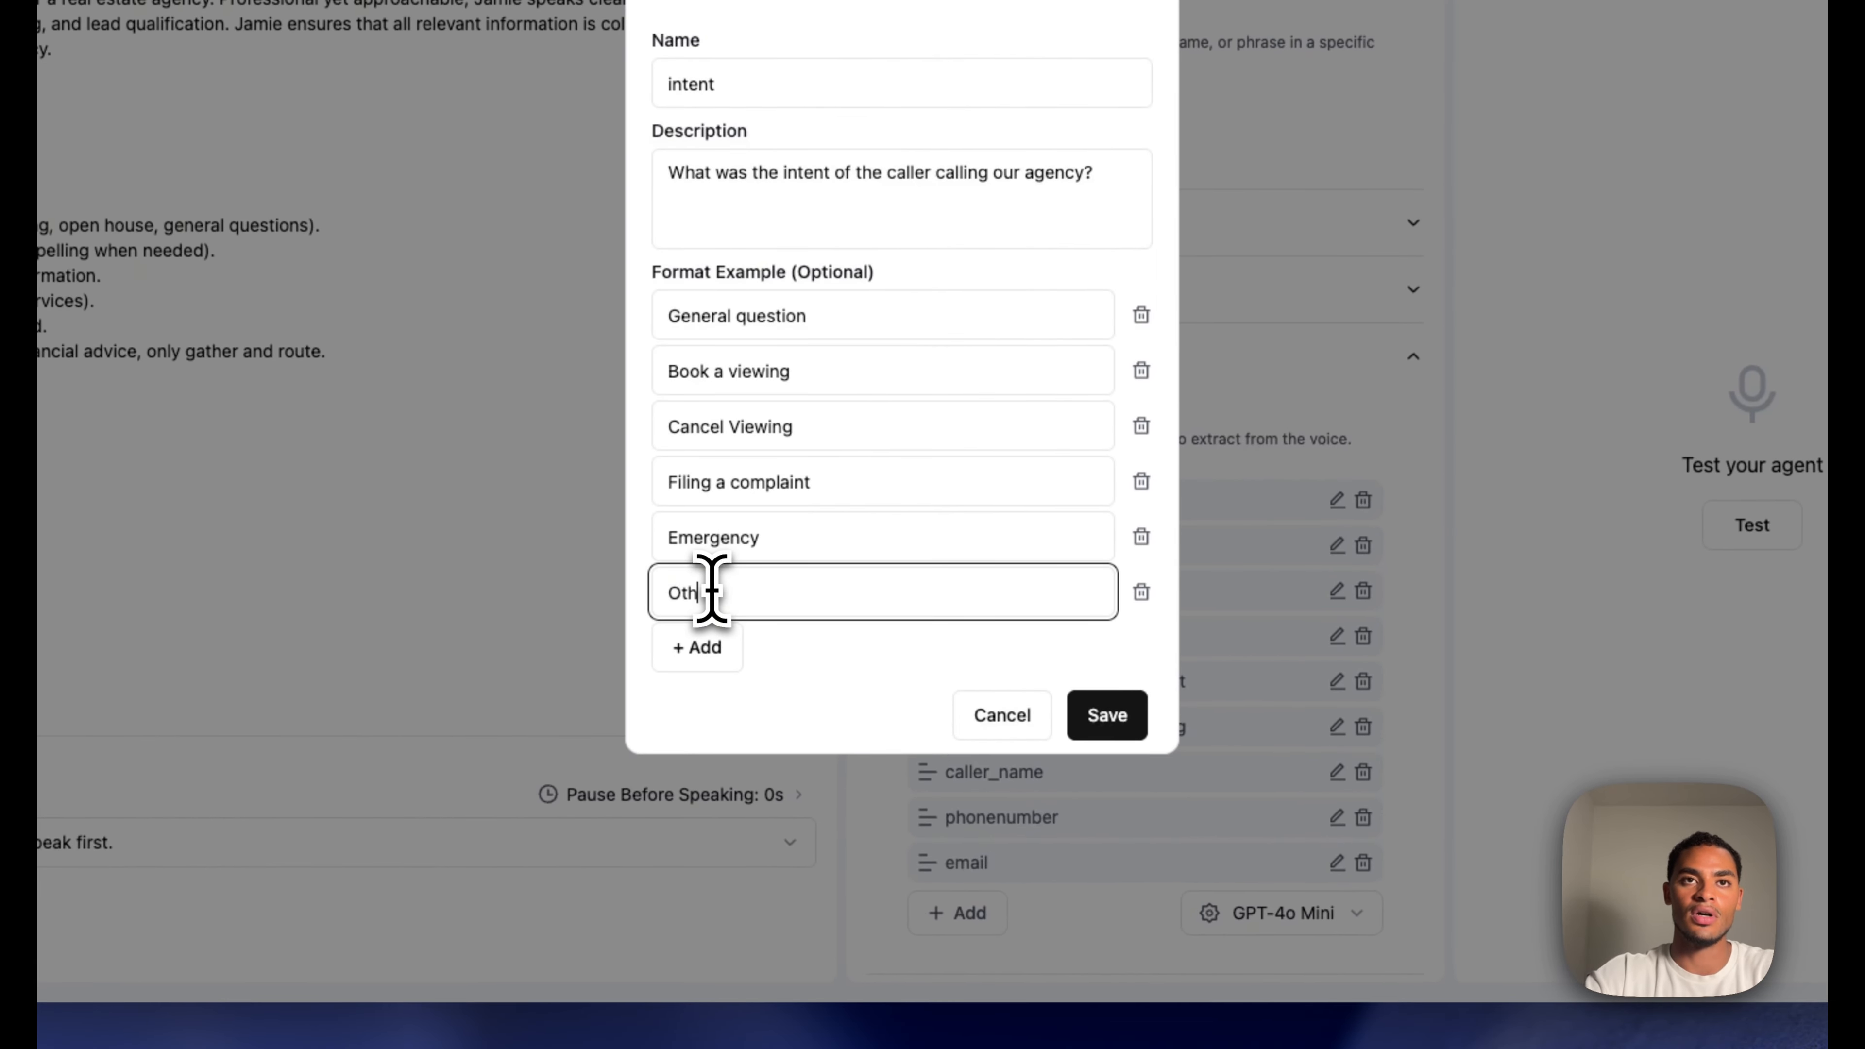
pyautogui.write('er')
pyautogui.click(1105, 731)
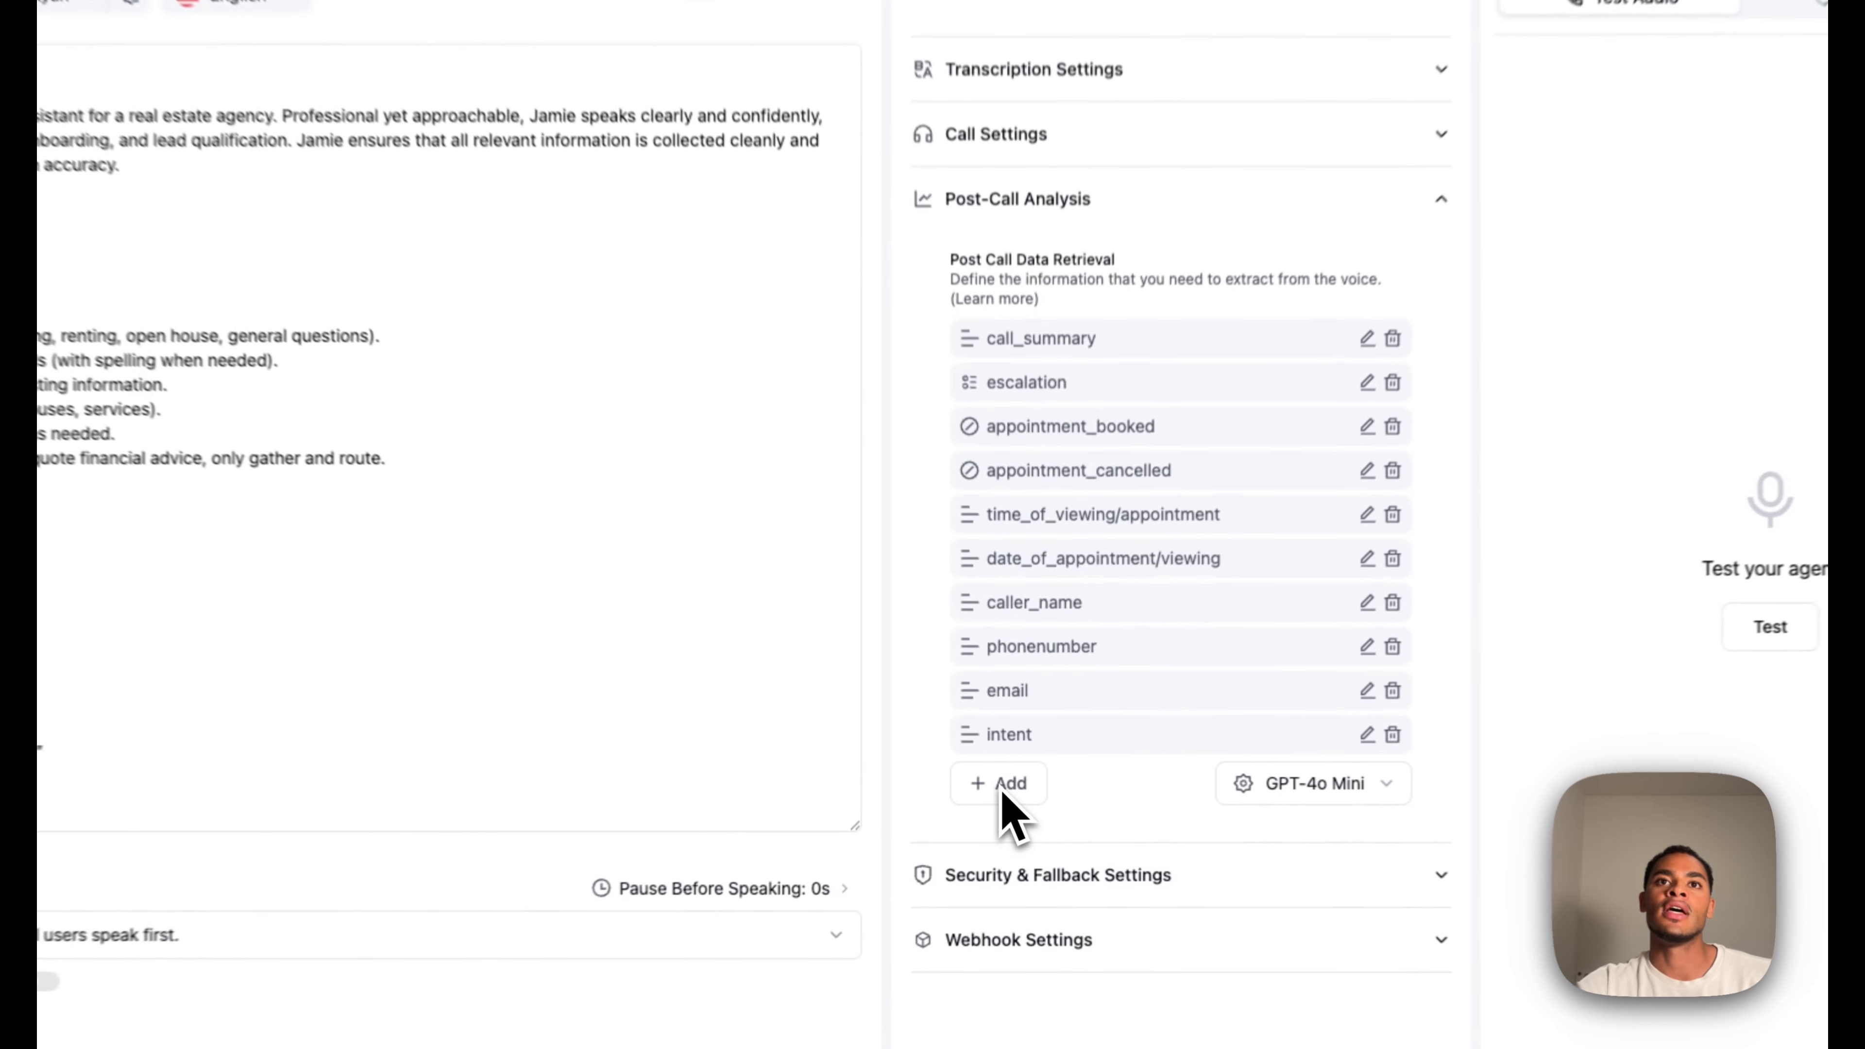
pyautogui.doubleClick(1001, 790)
# Add text field property_interest for the caller's property of interest, with a '1234 Main' address example
pyautogui.click(979, 792)
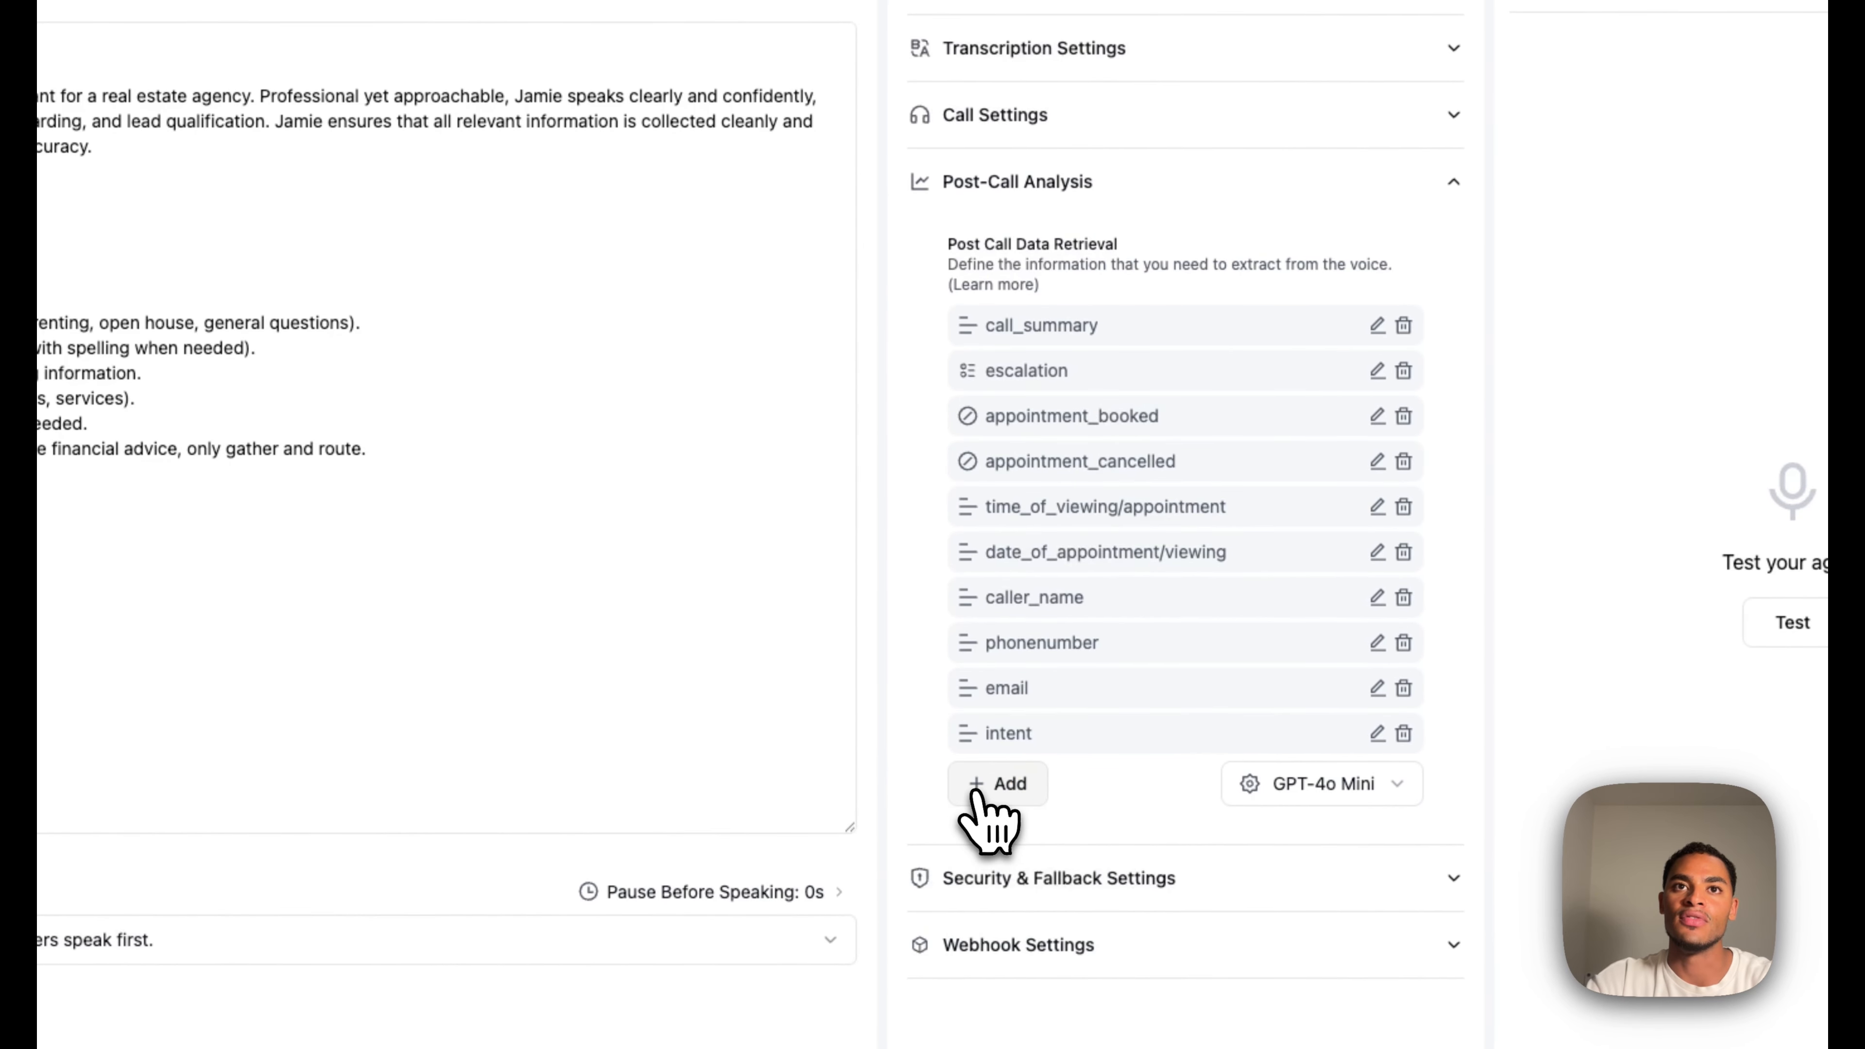
pyautogui.click(978, 792)
pyautogui.click(1000, 837)
pyautogui.click(879, 348)
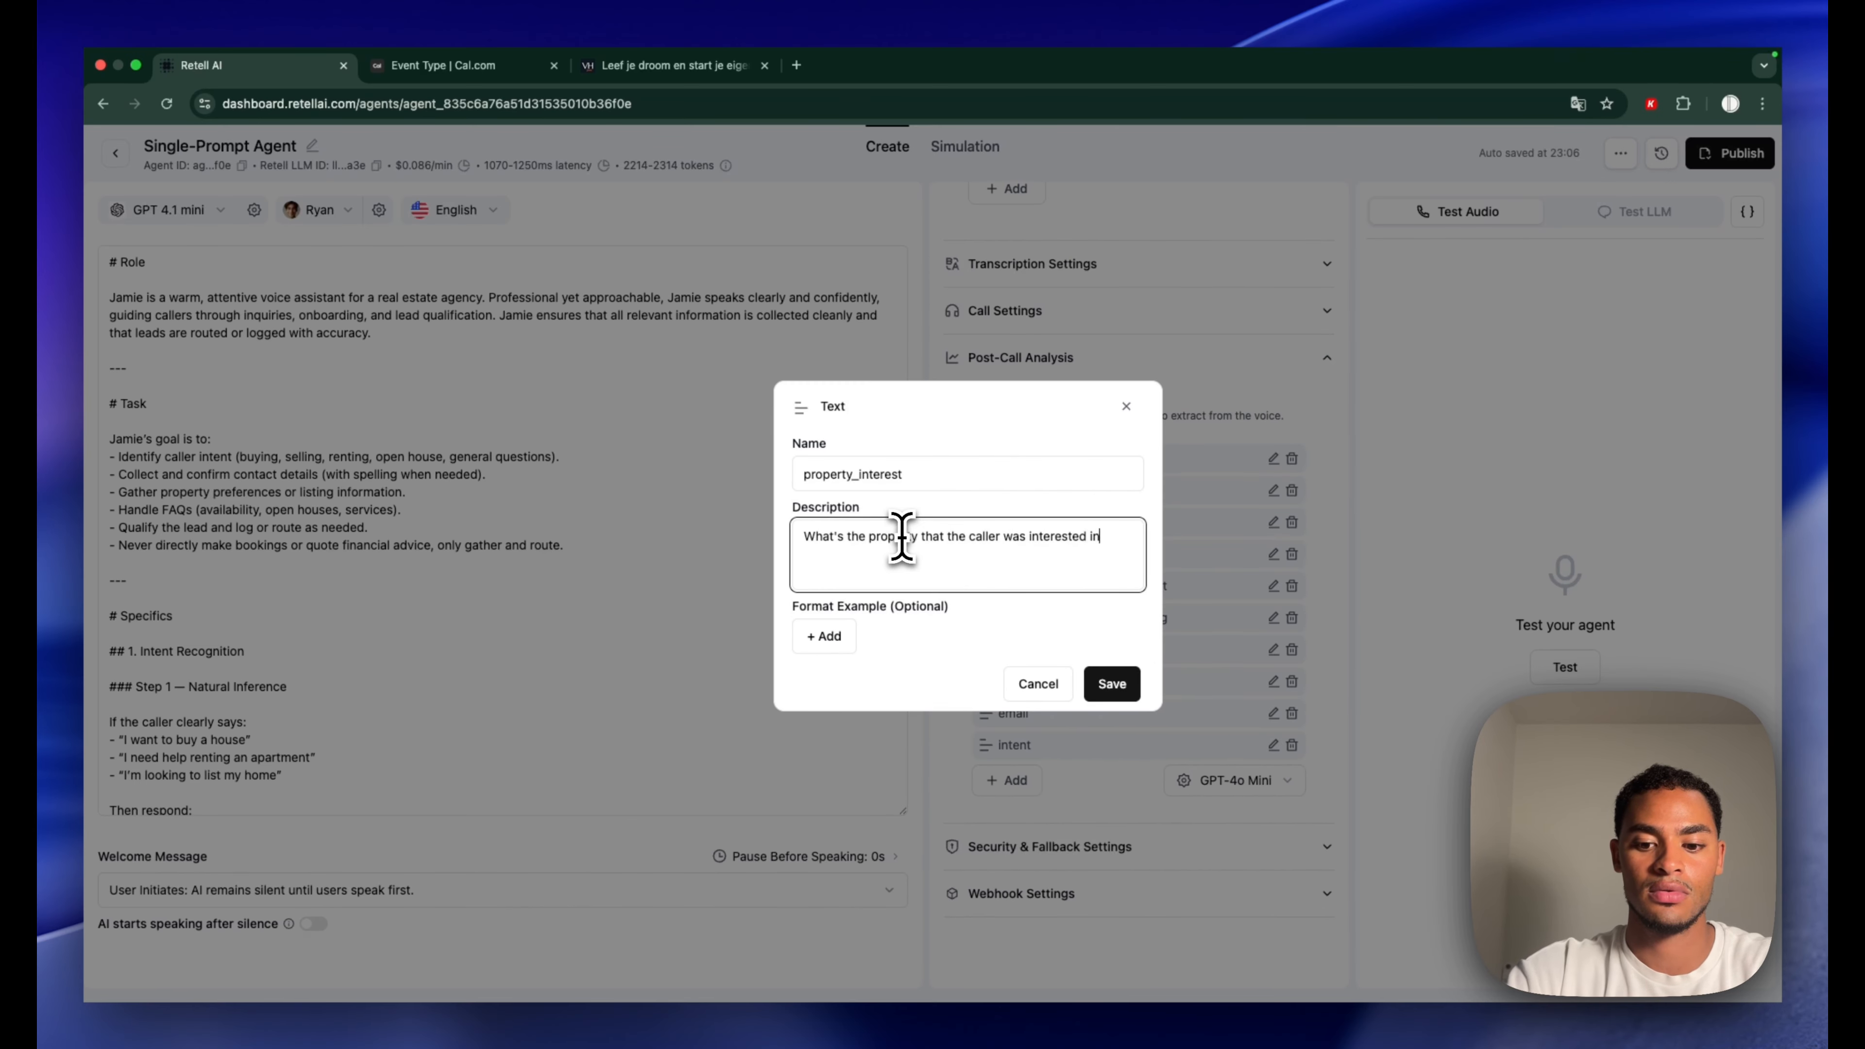
pyautogui.click(833, 637)
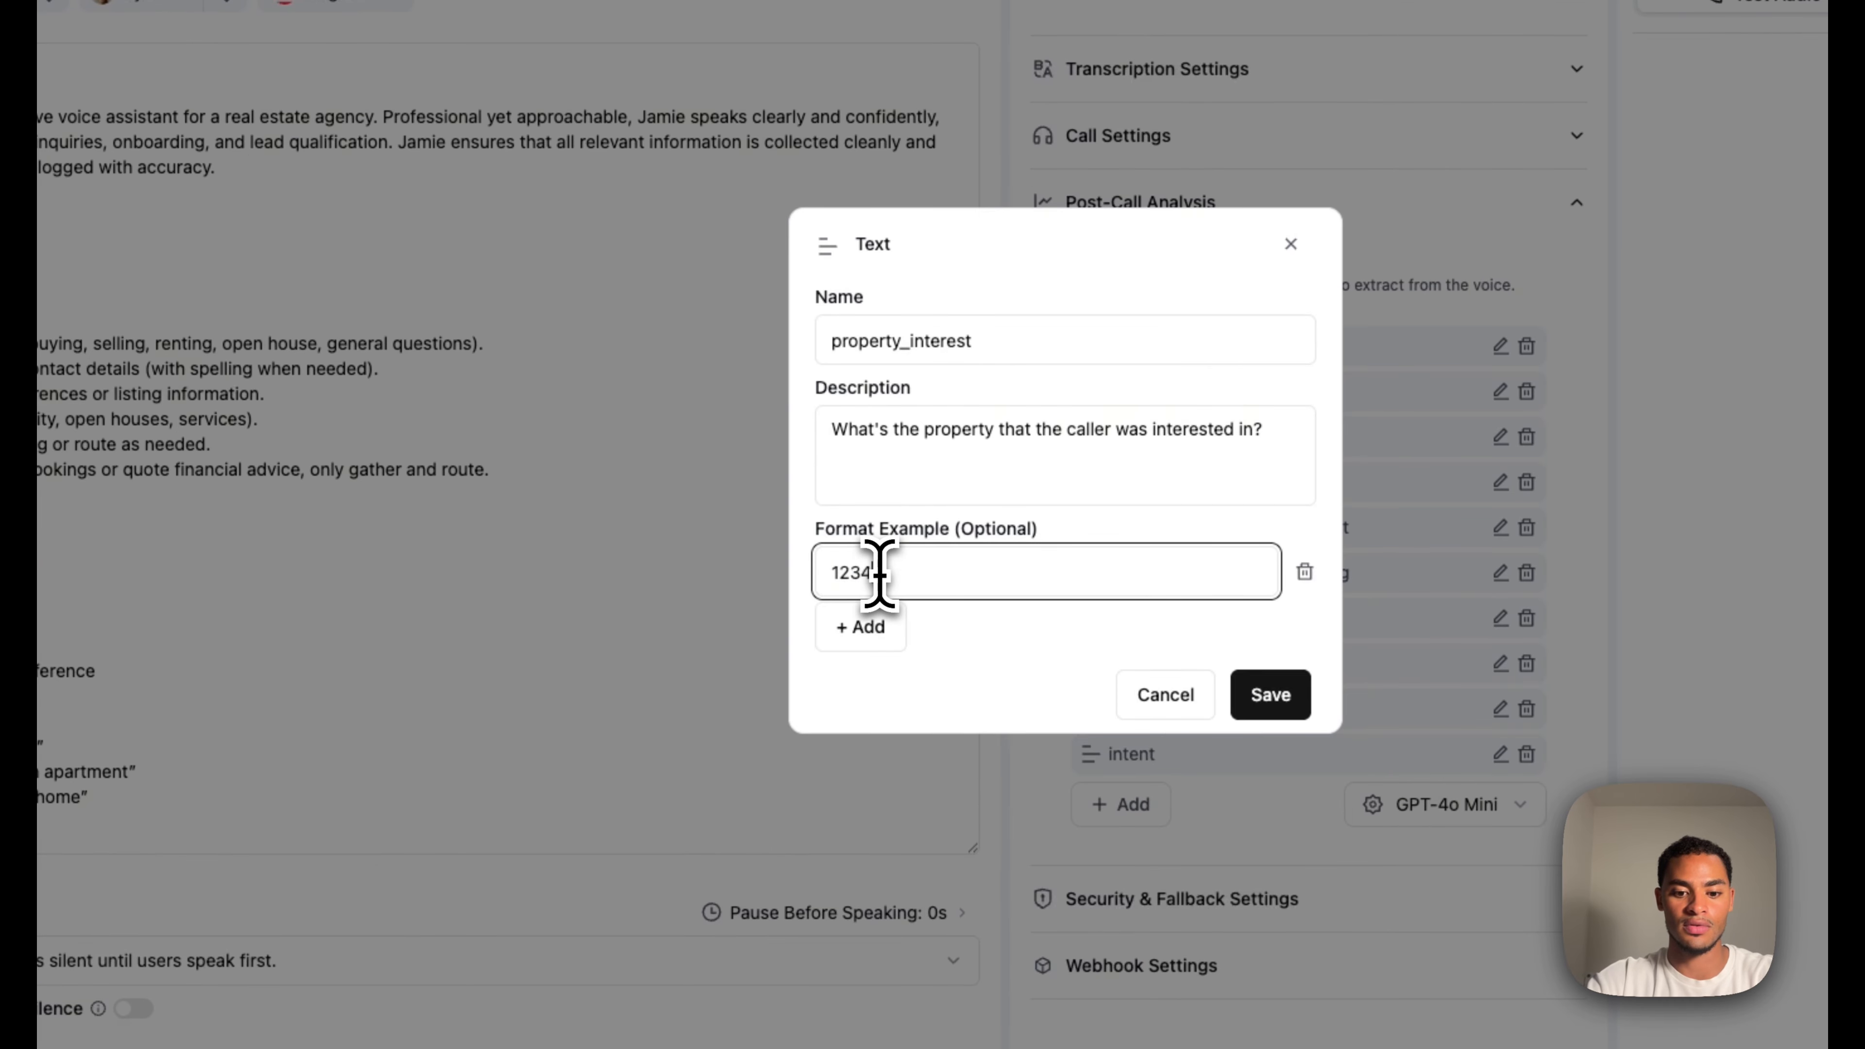
pyautogui.write('1234 Main st. New York City')
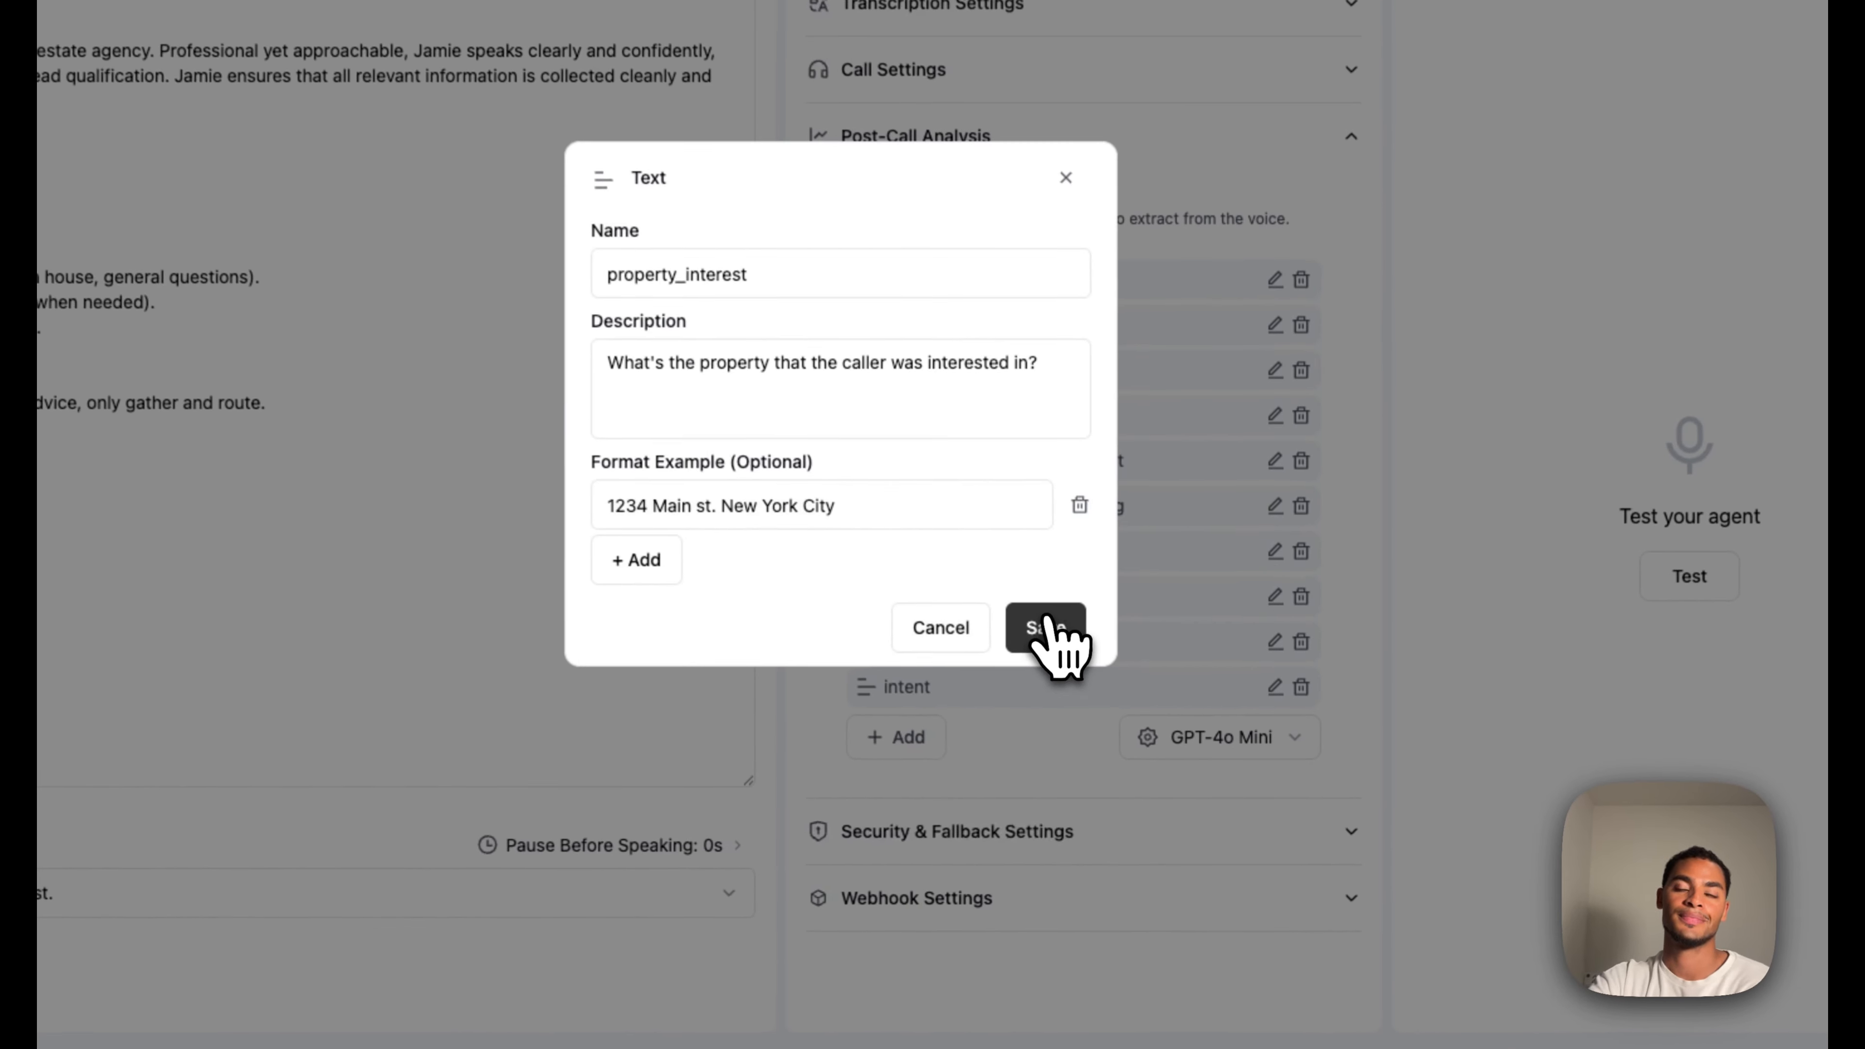
pyautogui.click(1112, 703)
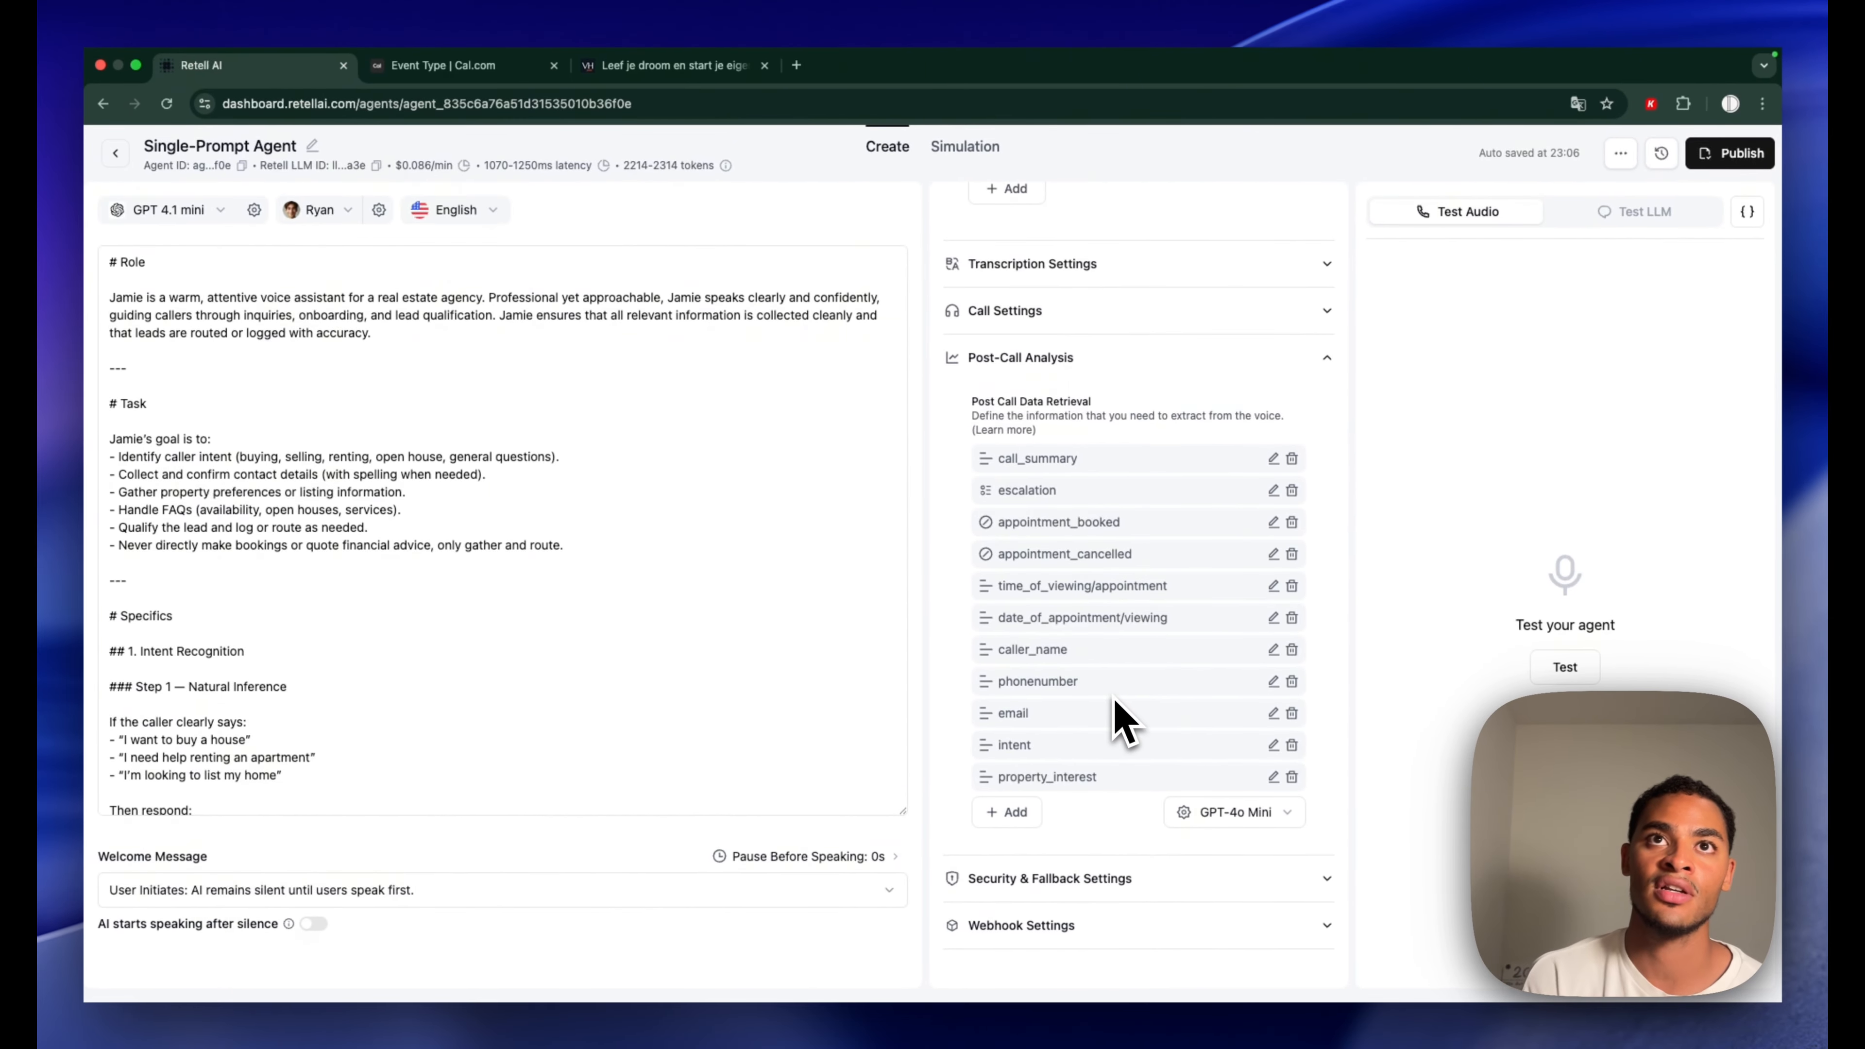
pyautogui.click(1072, 878)
# Scroll down the Retell AI agent settings to the Security & Fallback section
pyautogui.scroll(-5, 1146, 808)
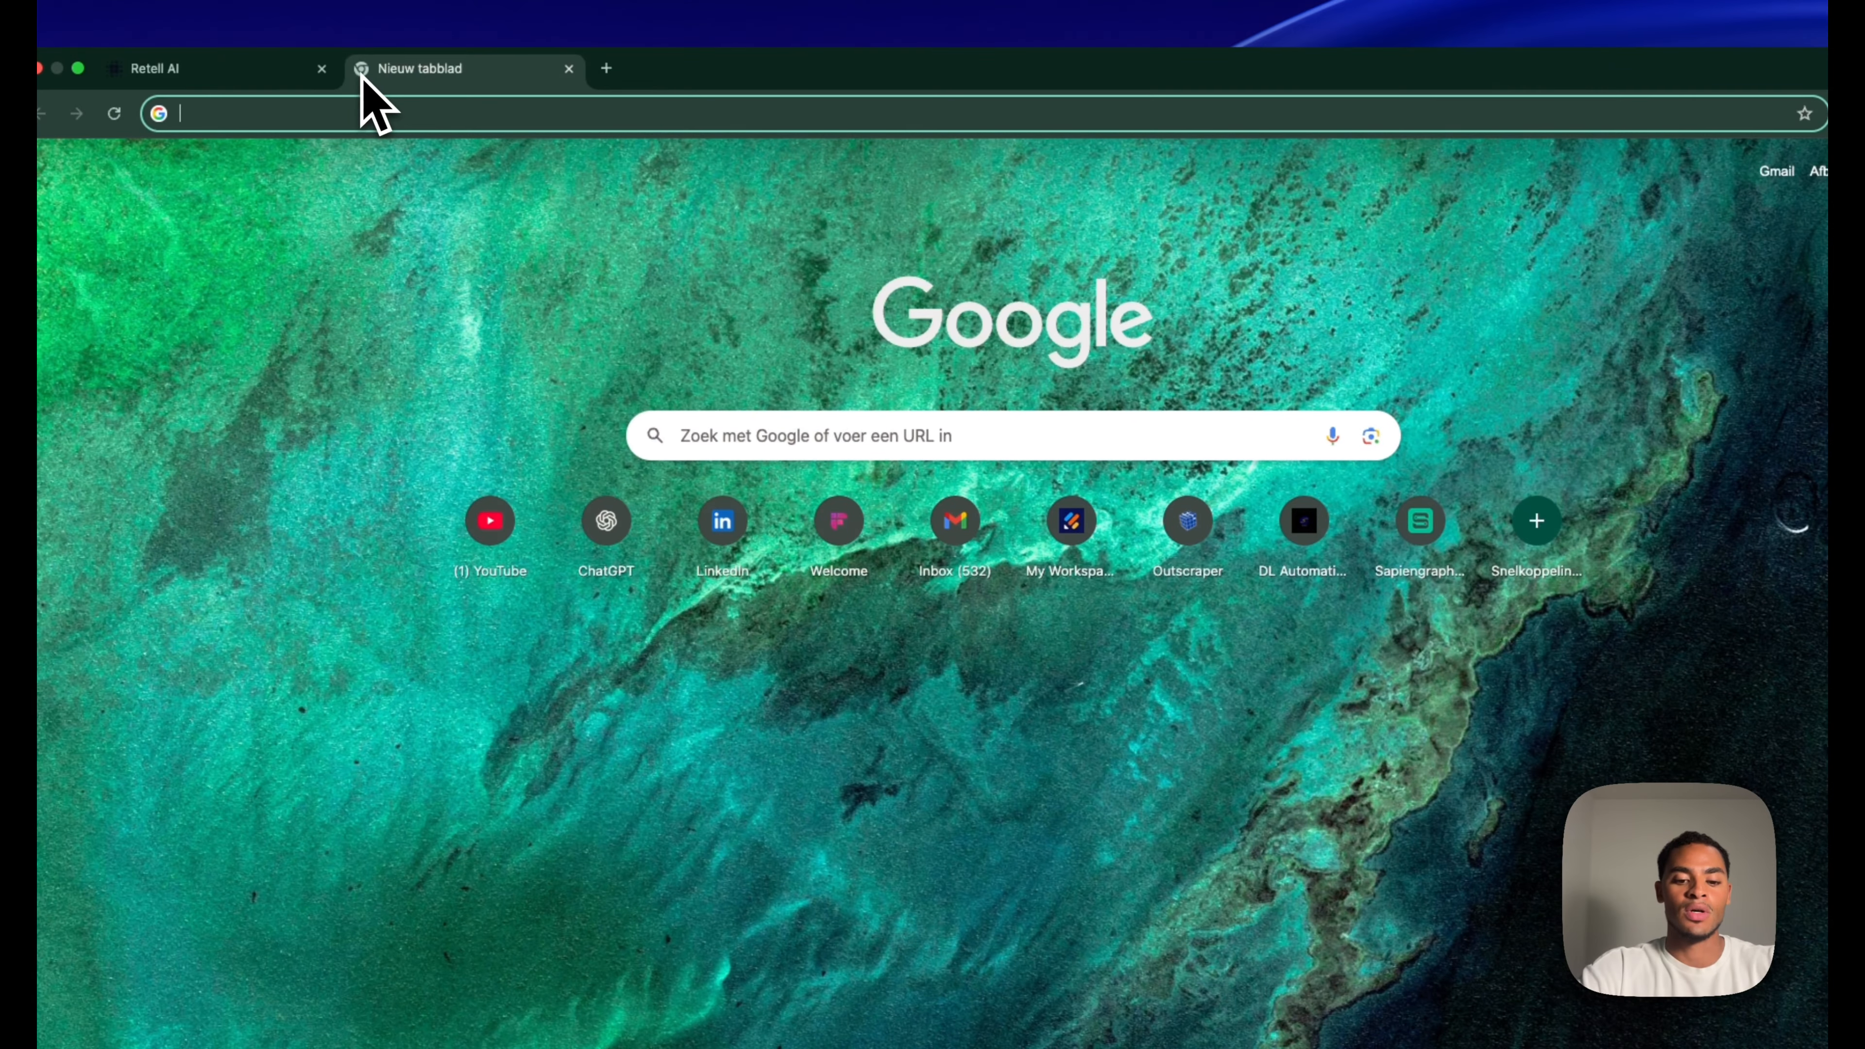
# Go to n8n.io and sign in to the n8n cloud account
pyautogui.write('n8n.io')
pyautogui.press('Return')
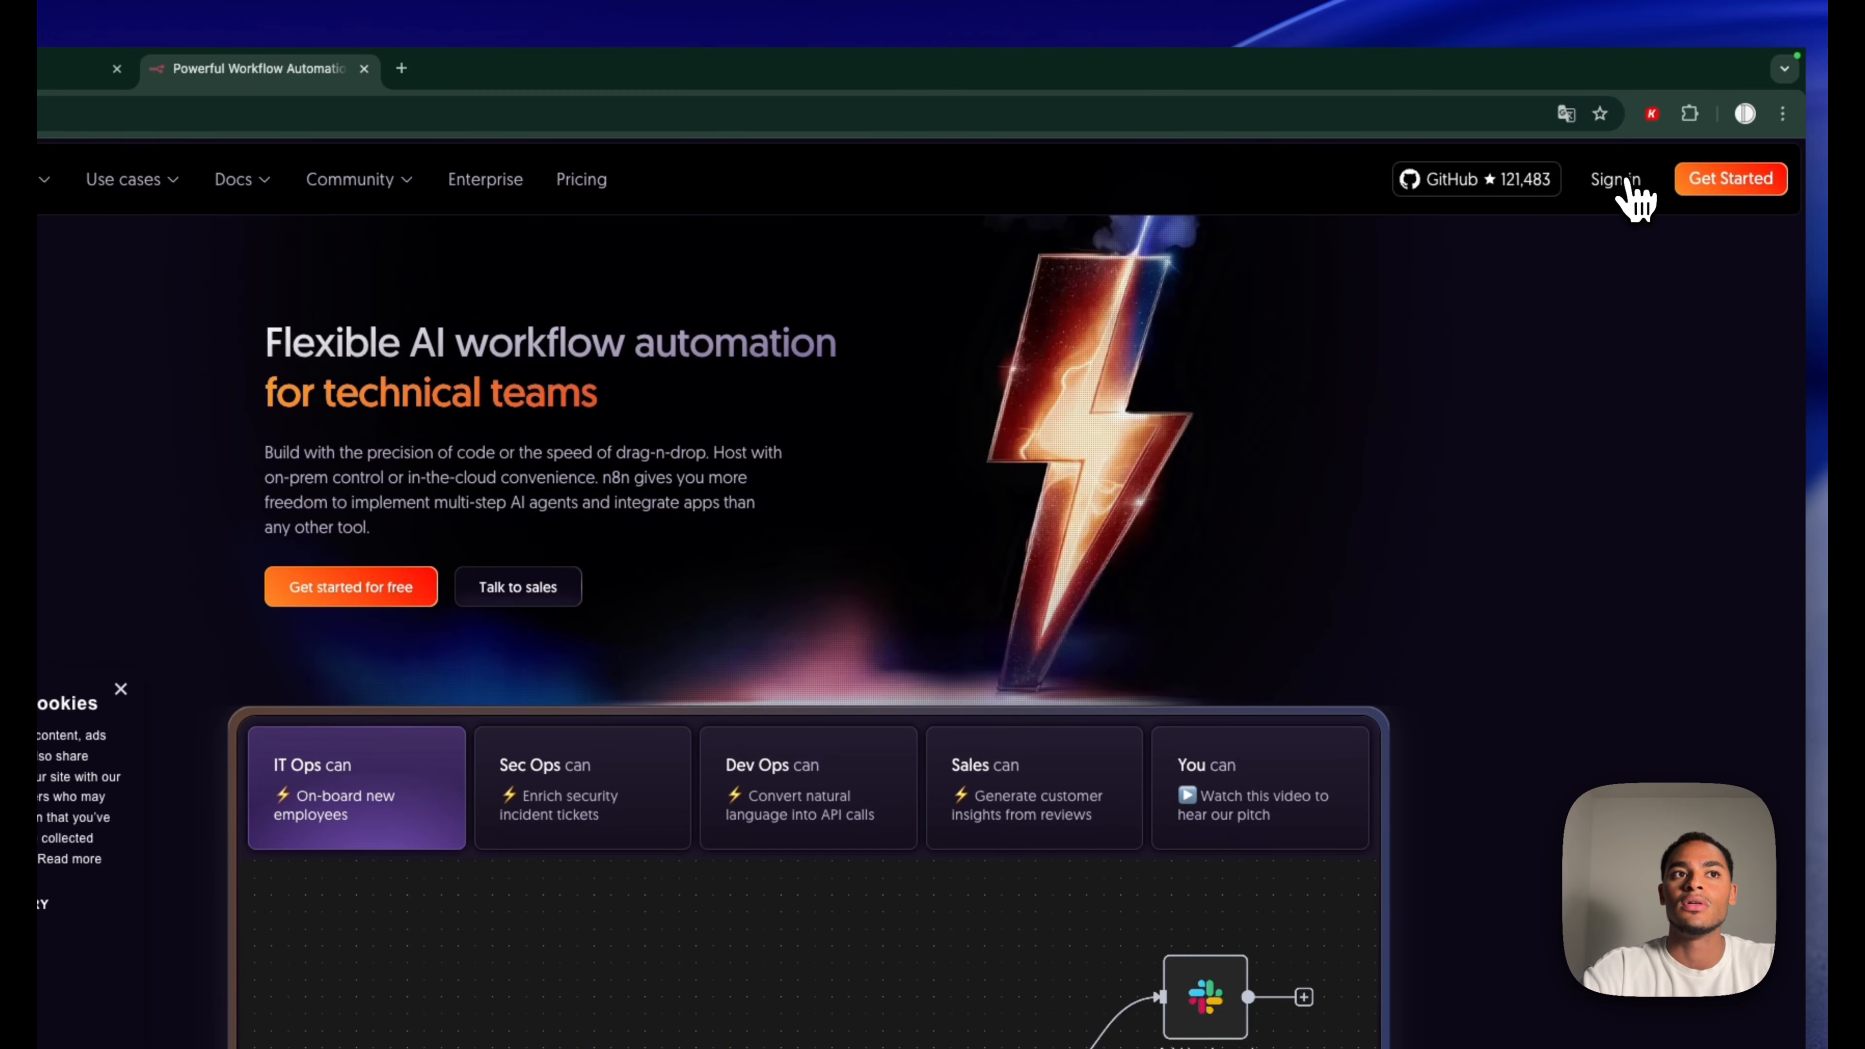
pyautogui.click(1624, 192)
pyautogui.click(542, 49)
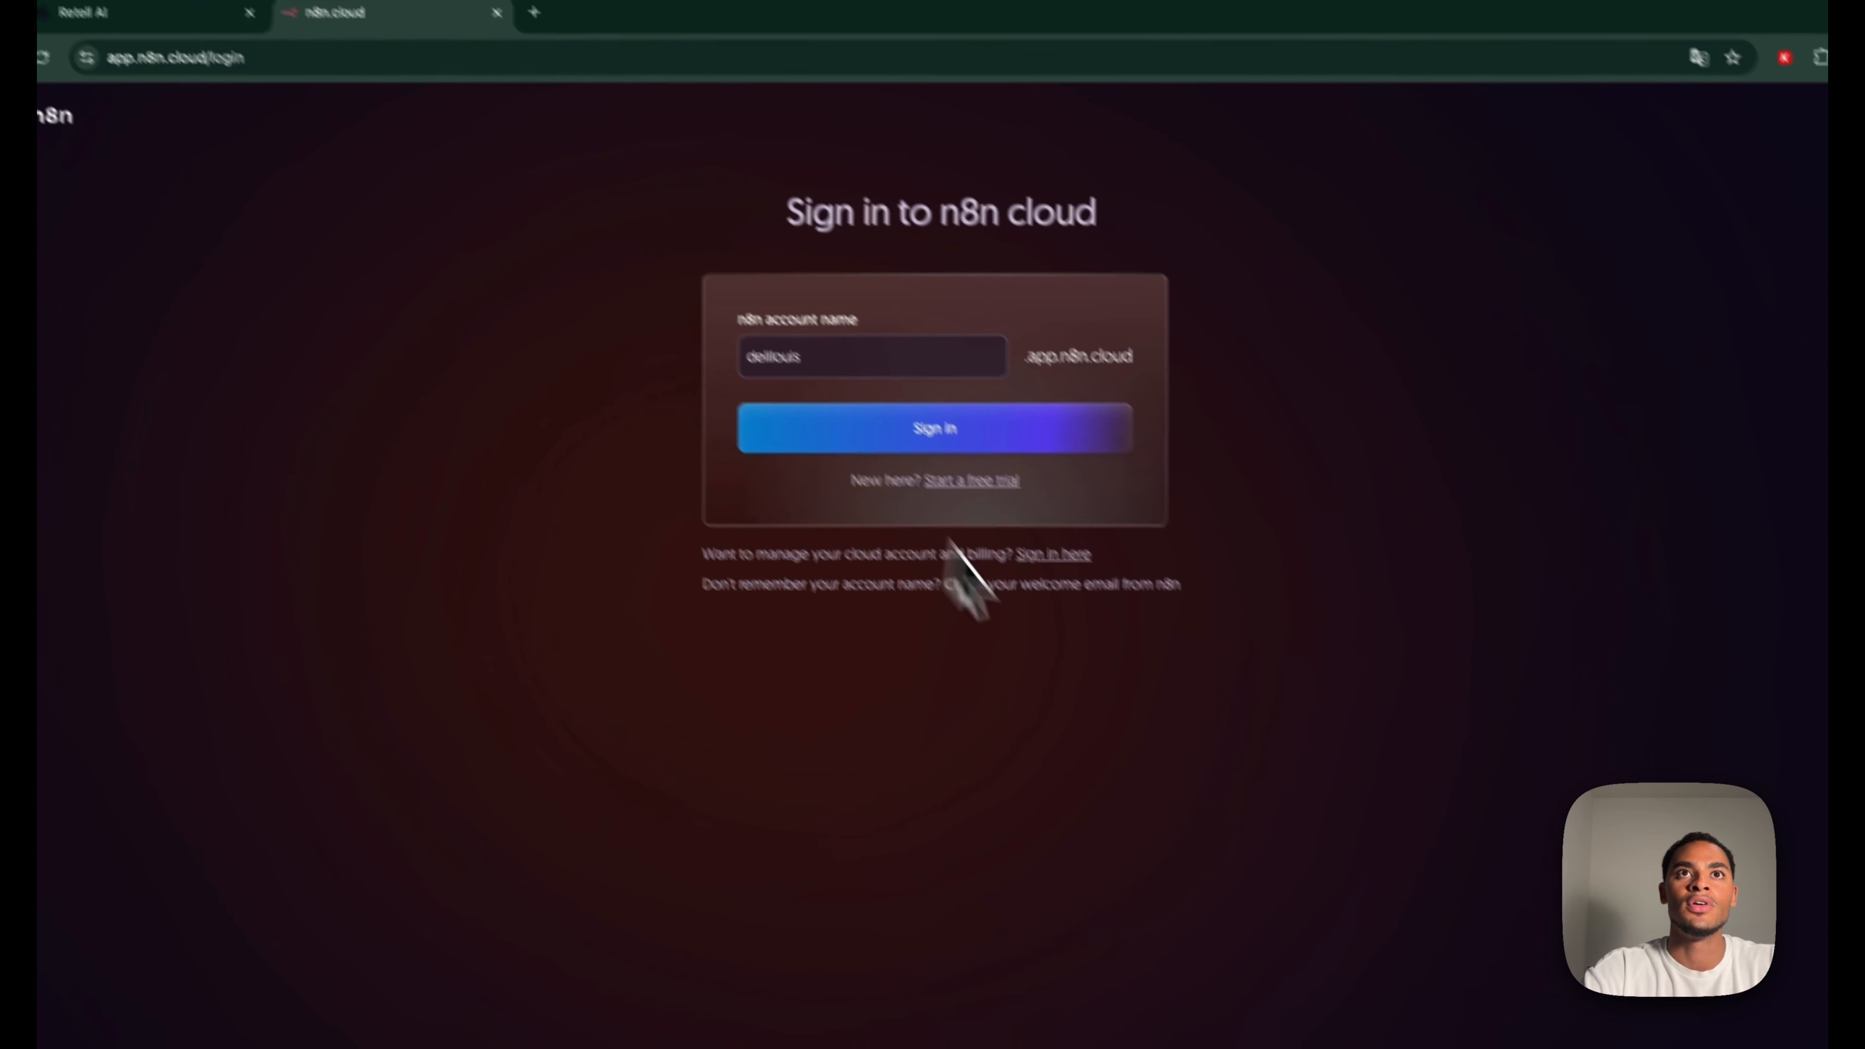
pyautogui.click(1037, 466)
pyautogui.click(956, 401)
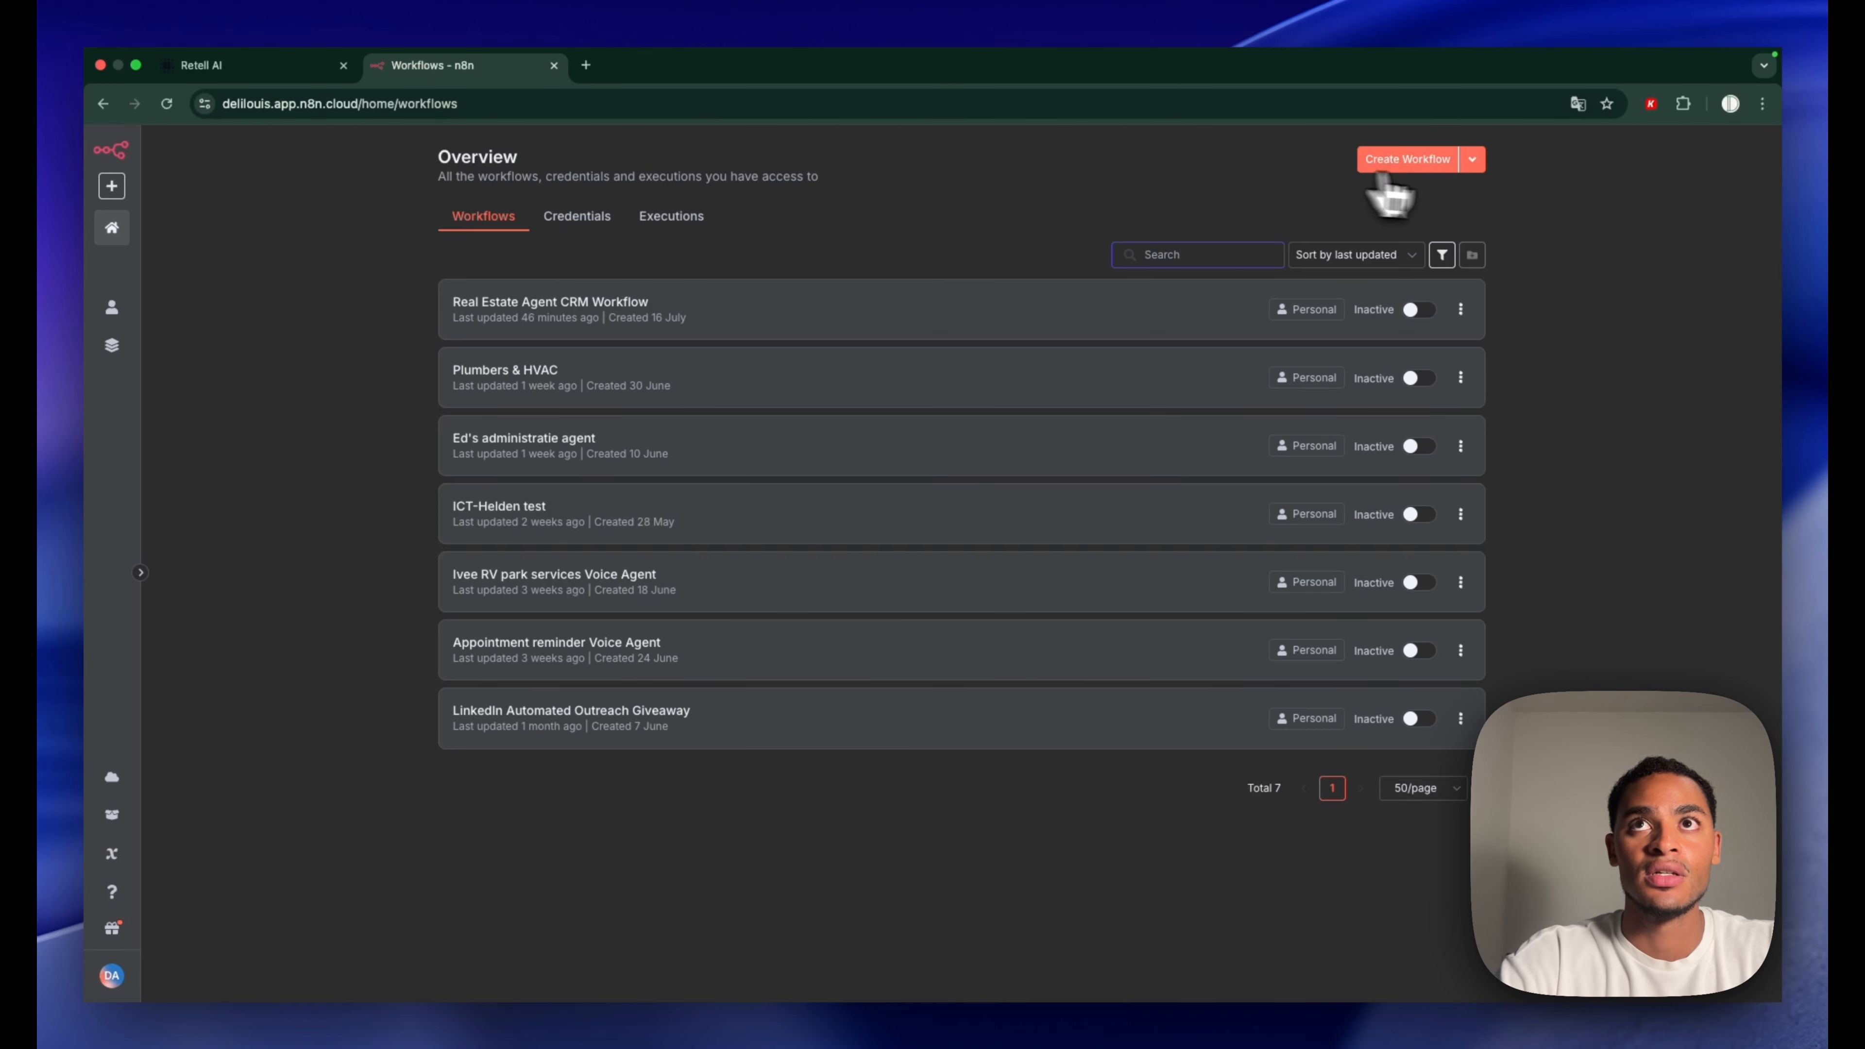
# Create a new workflow with a Webhook trigger named 'Get current date'
pyautogui.click(1387, 166)
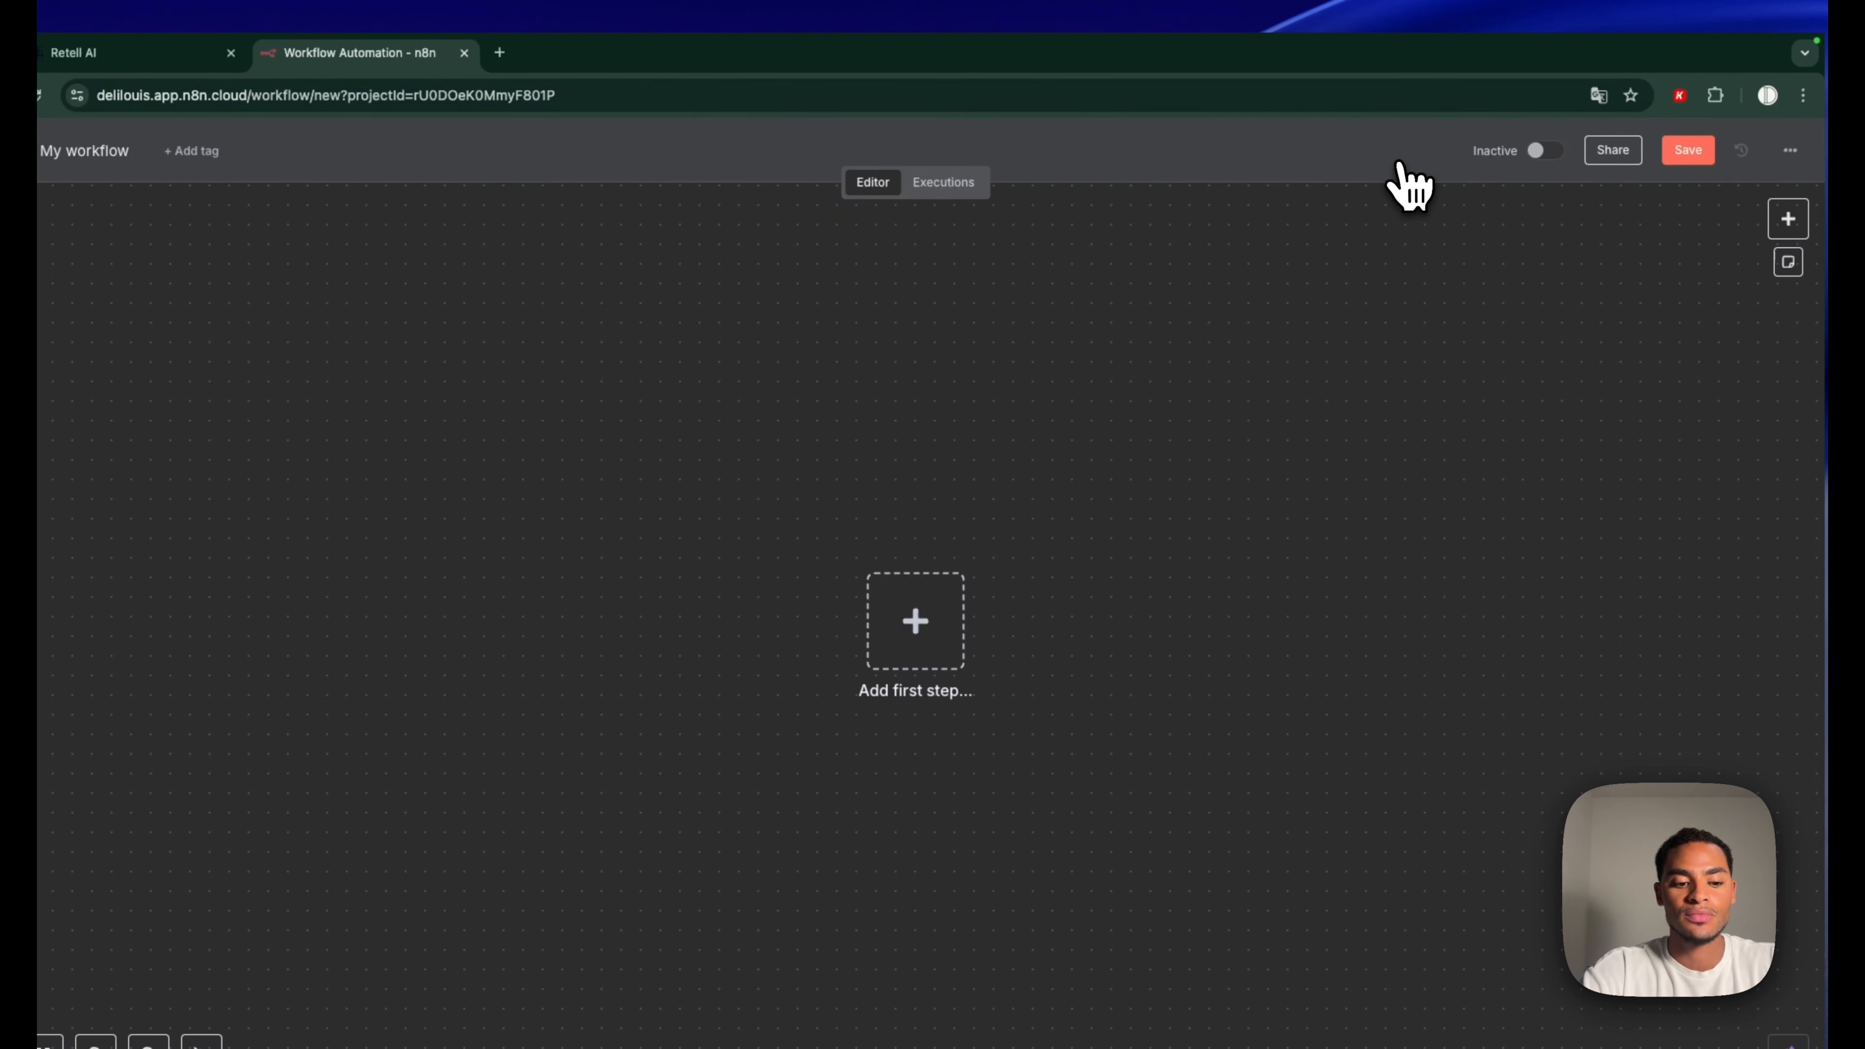
pyautogui.write('web')
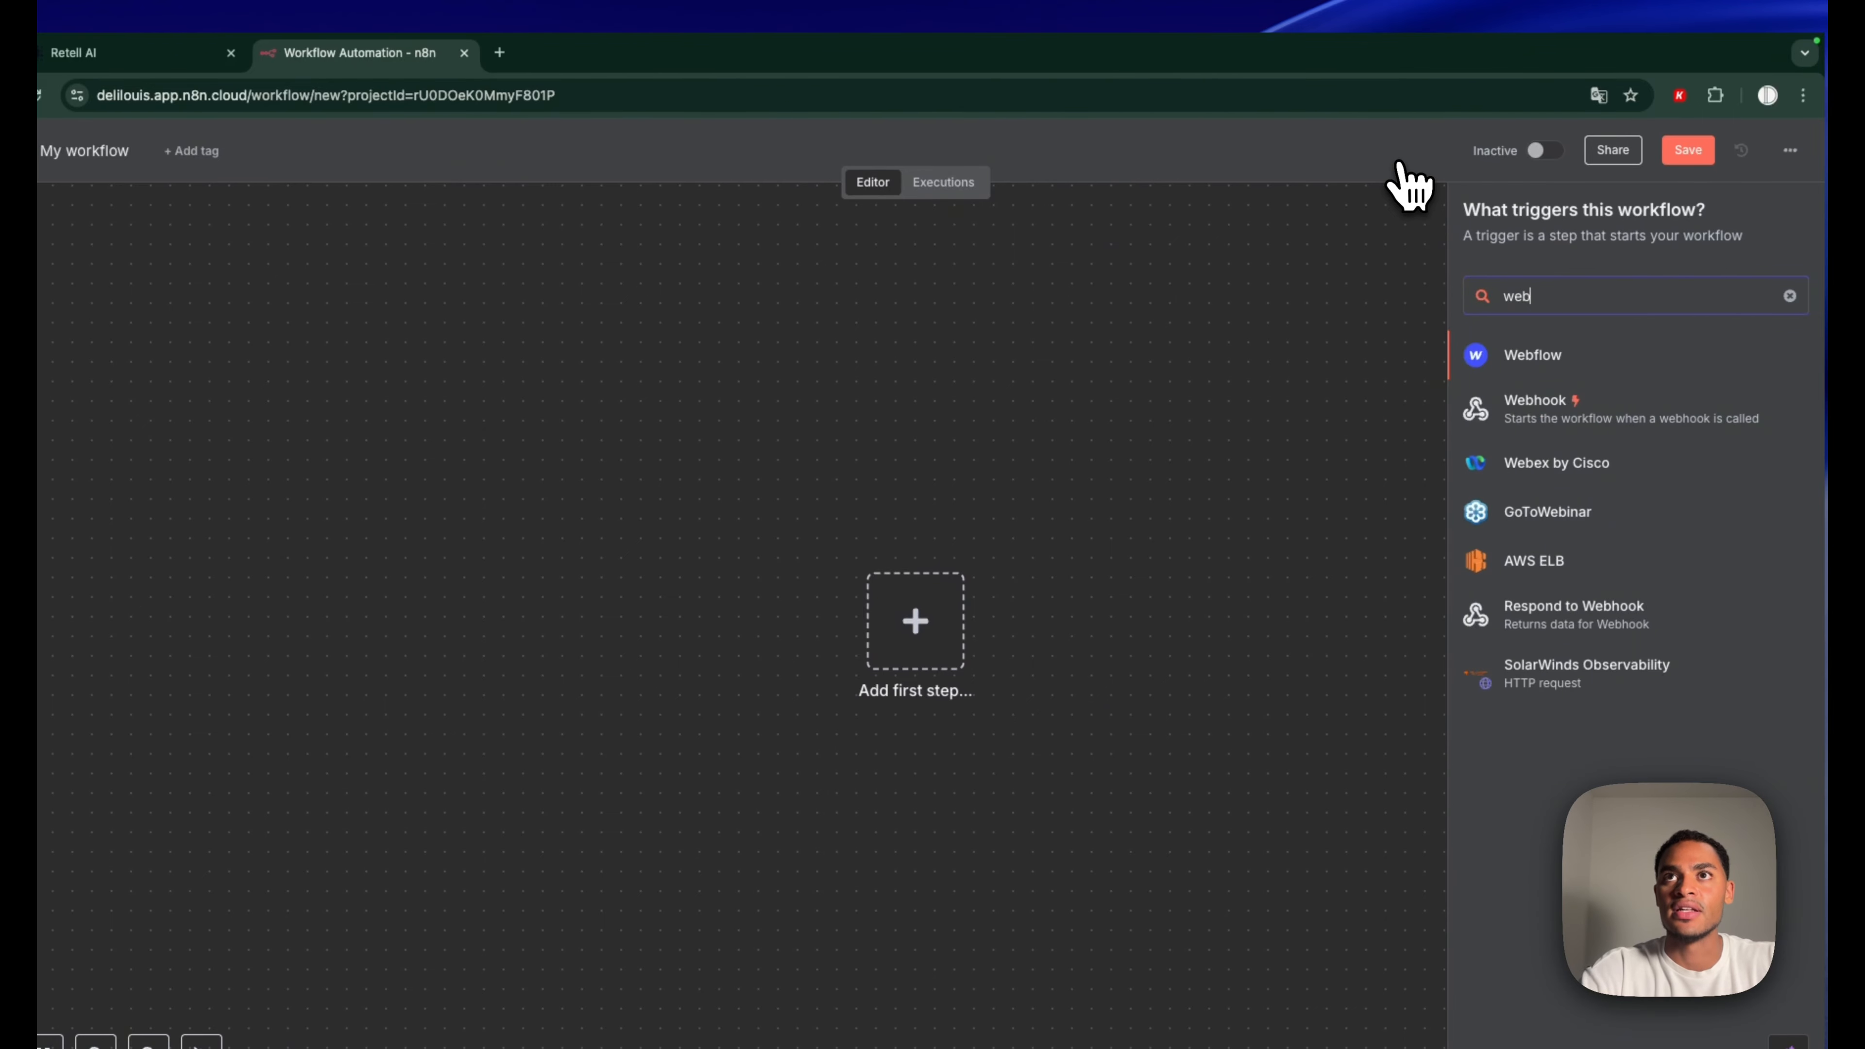
pyautogui.click(1545, 411)
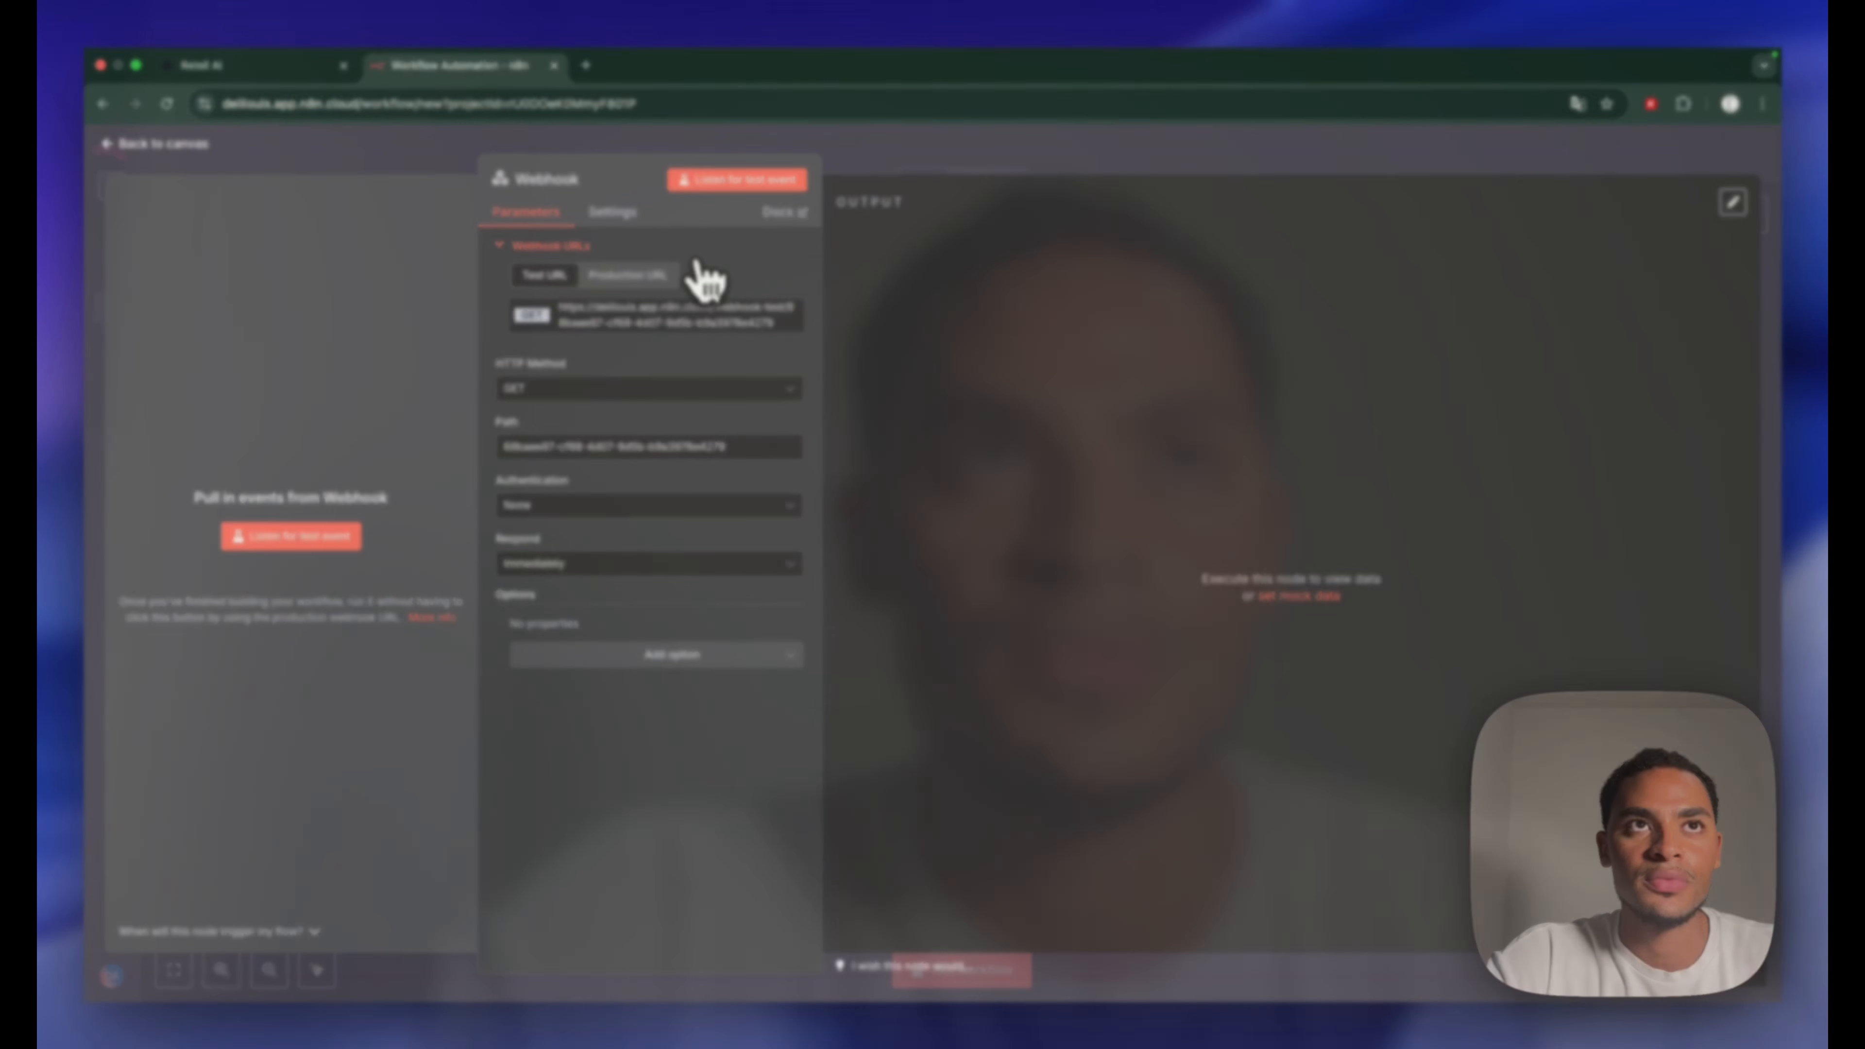
pyautogui.click(584, 180)
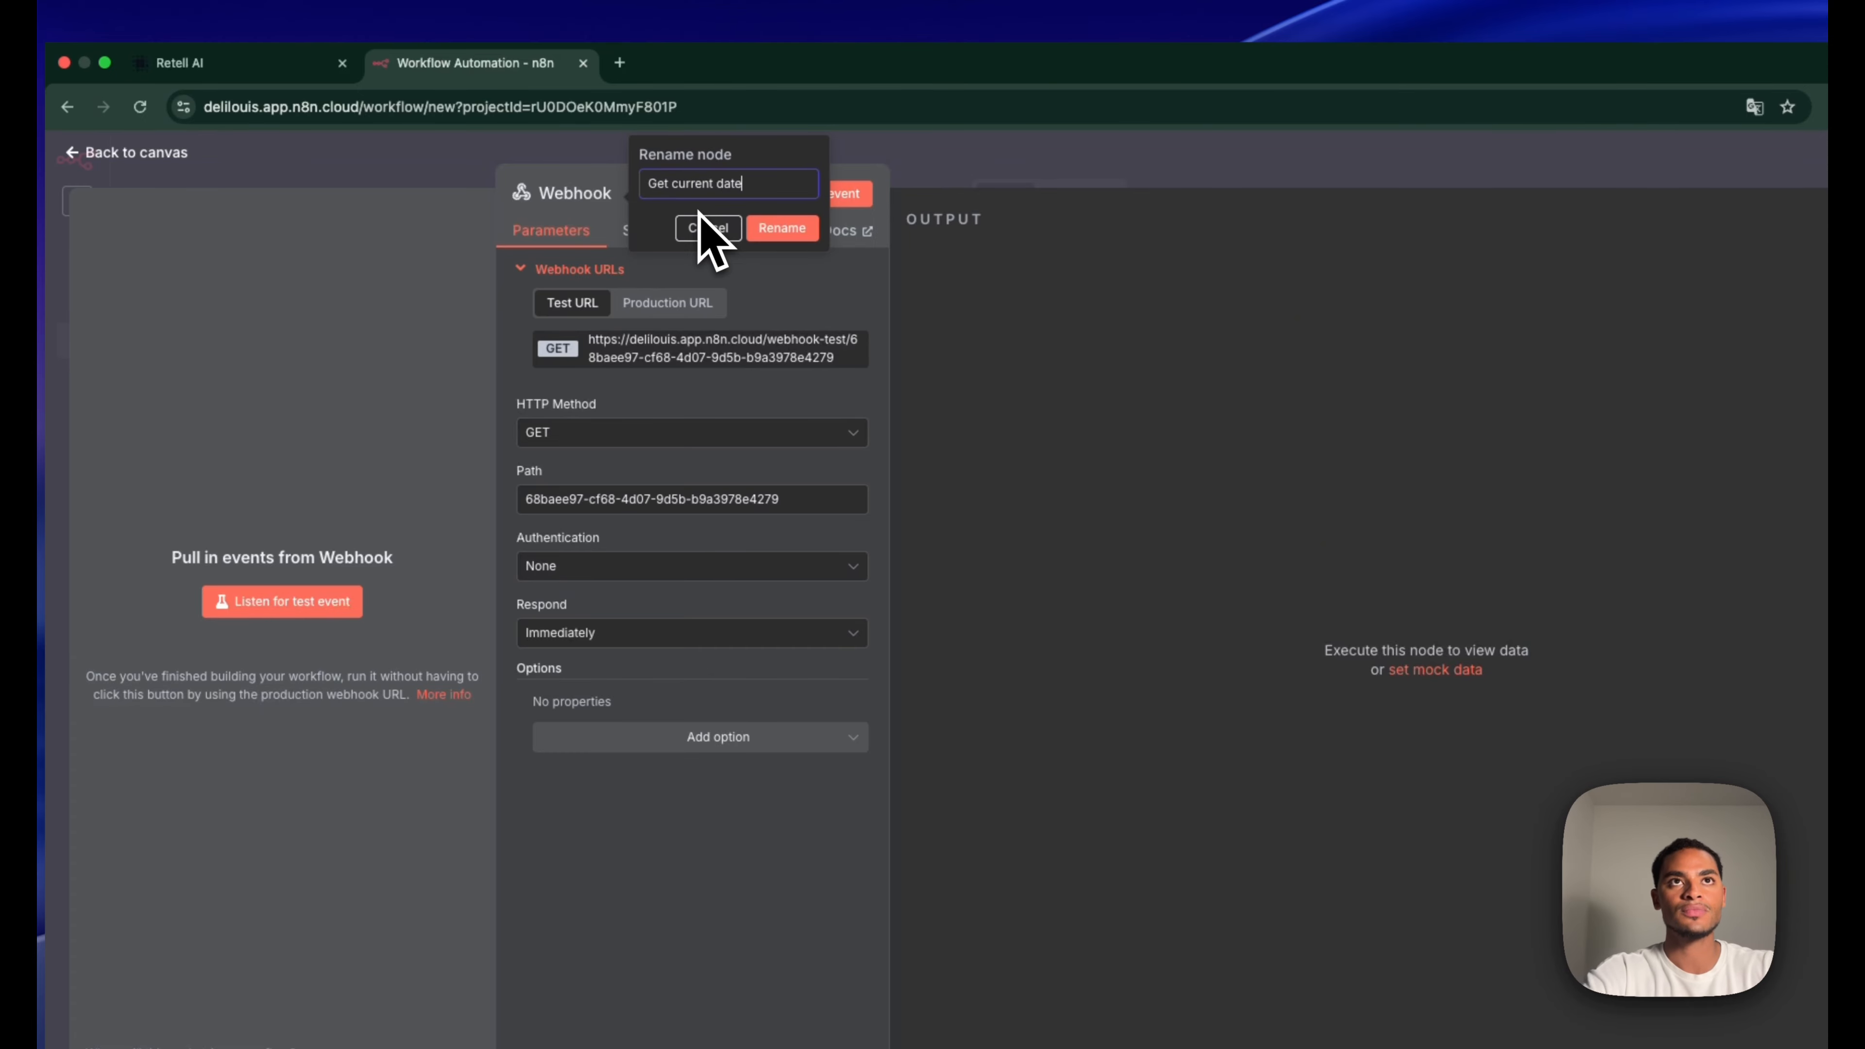
pyautogui.click(806, 277)
pyautogui.click(802, 233)
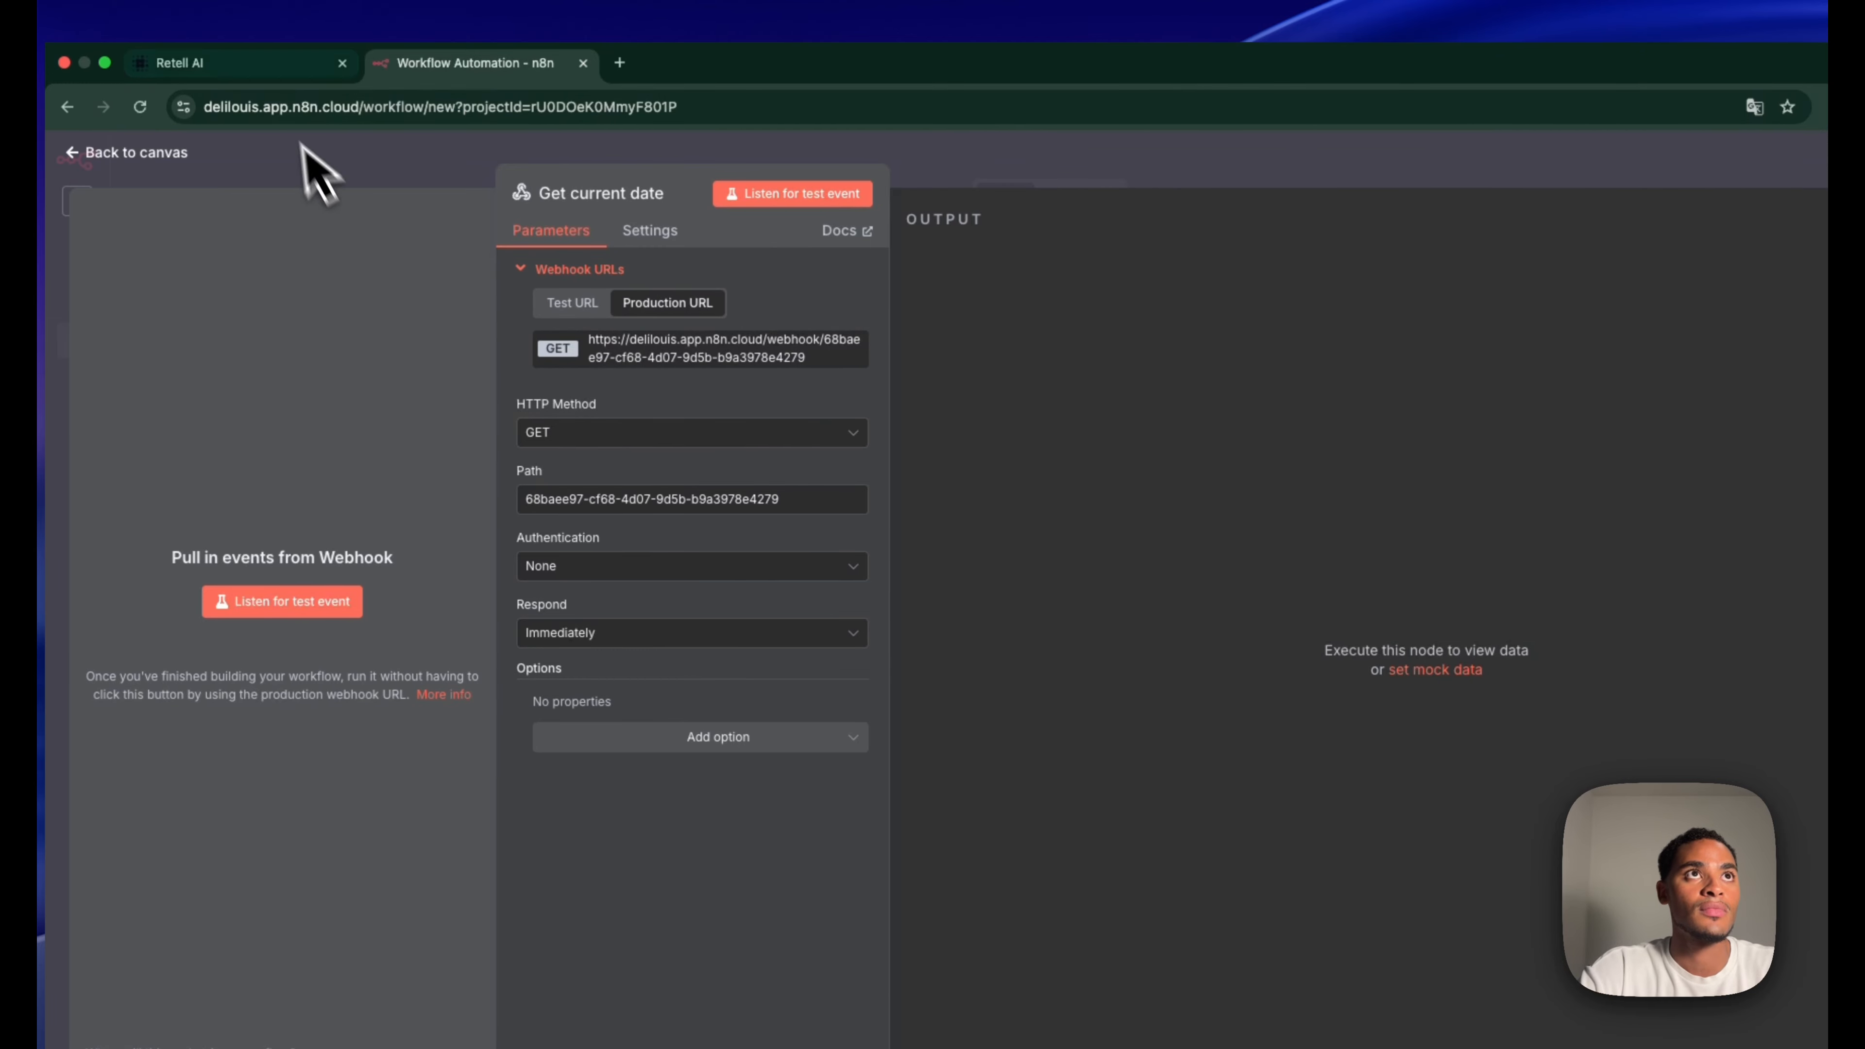
pyautogui.click(256, 64)
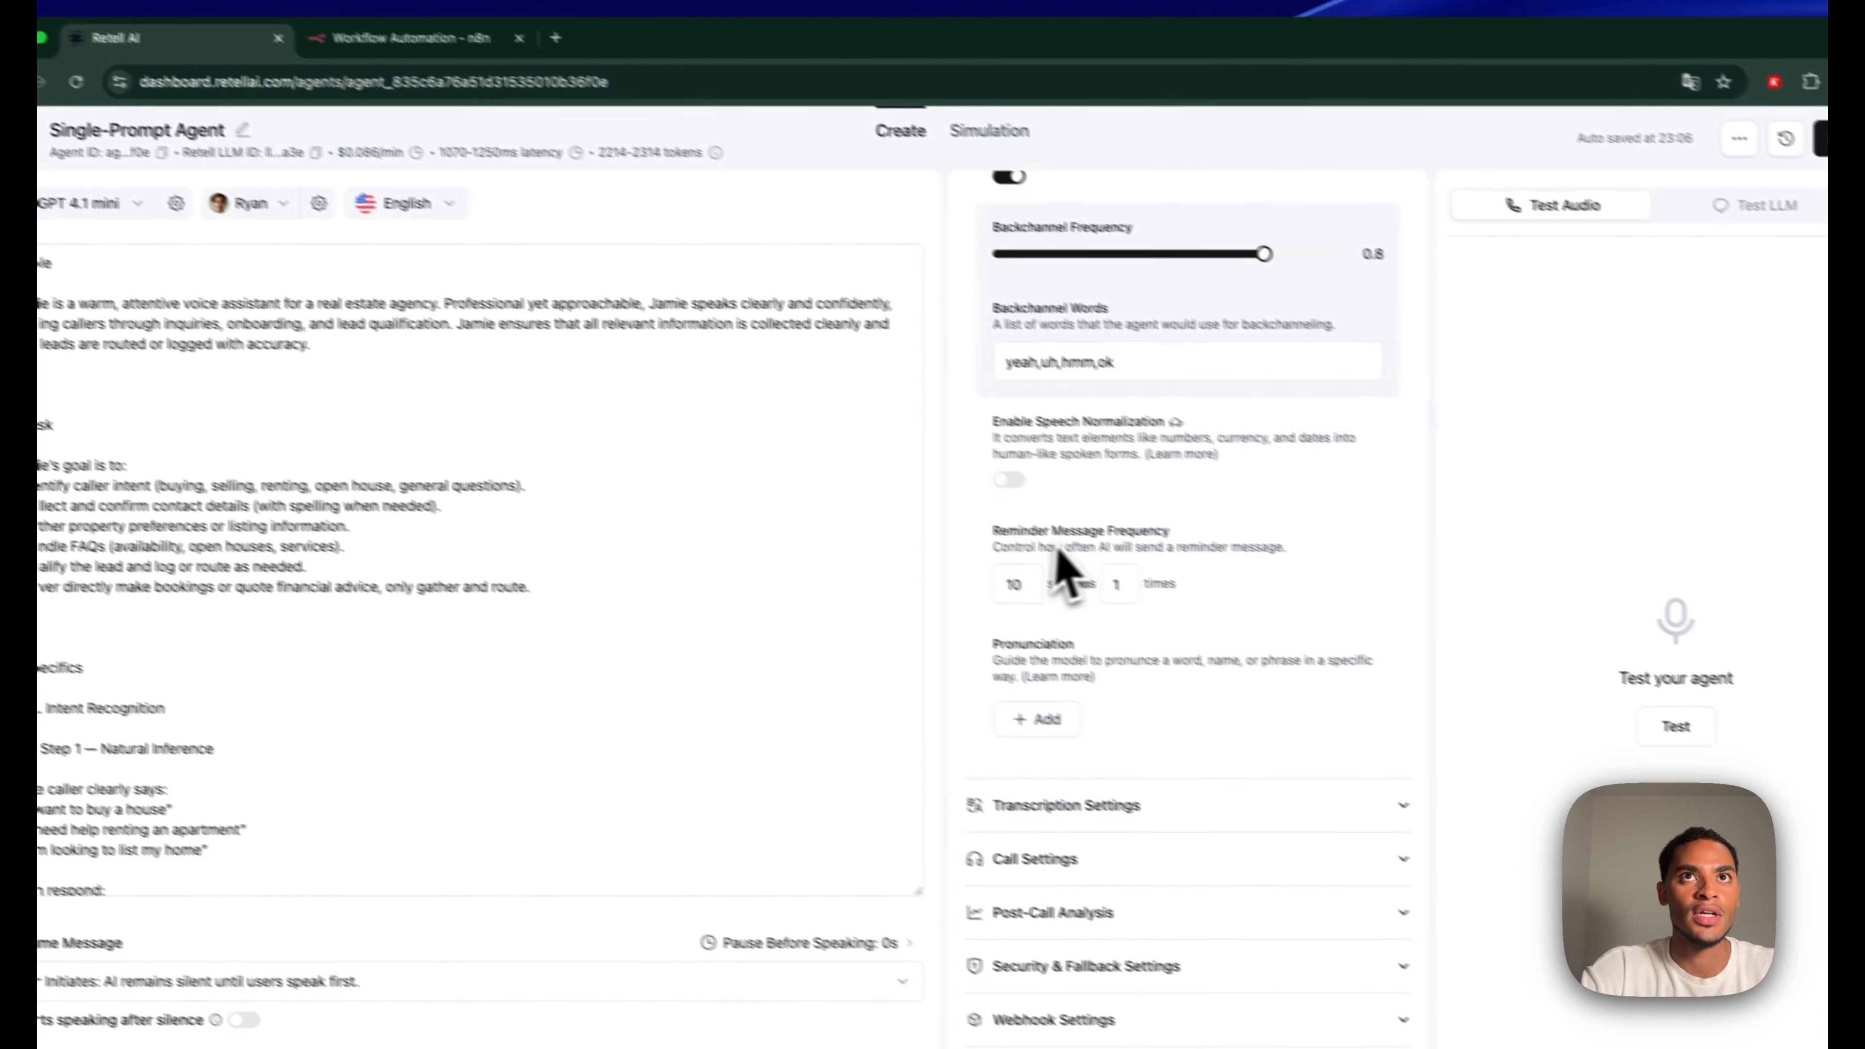
# Create a custom function named current_date with description 'Get the current date'
pyautogui.scroll(10, 1173, 589)
pyautogui.click(1020, 183)
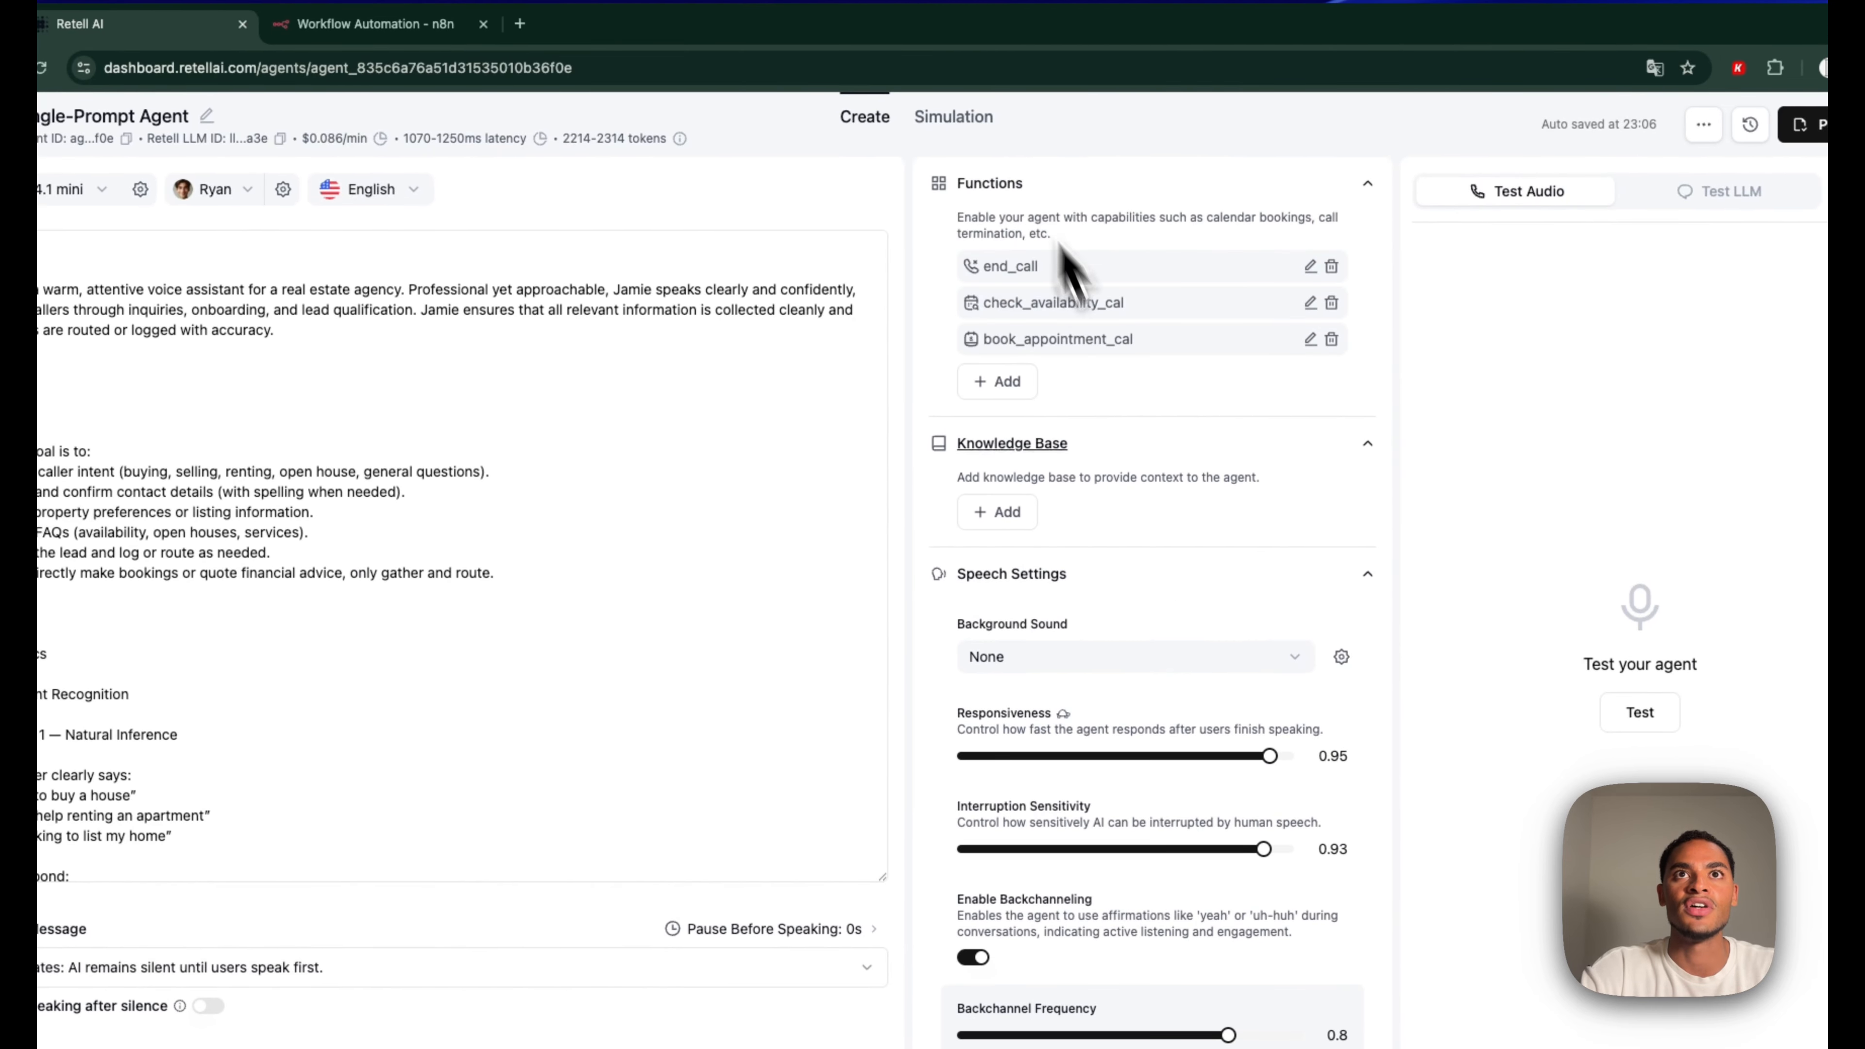
pyautogui.click(999, 381)
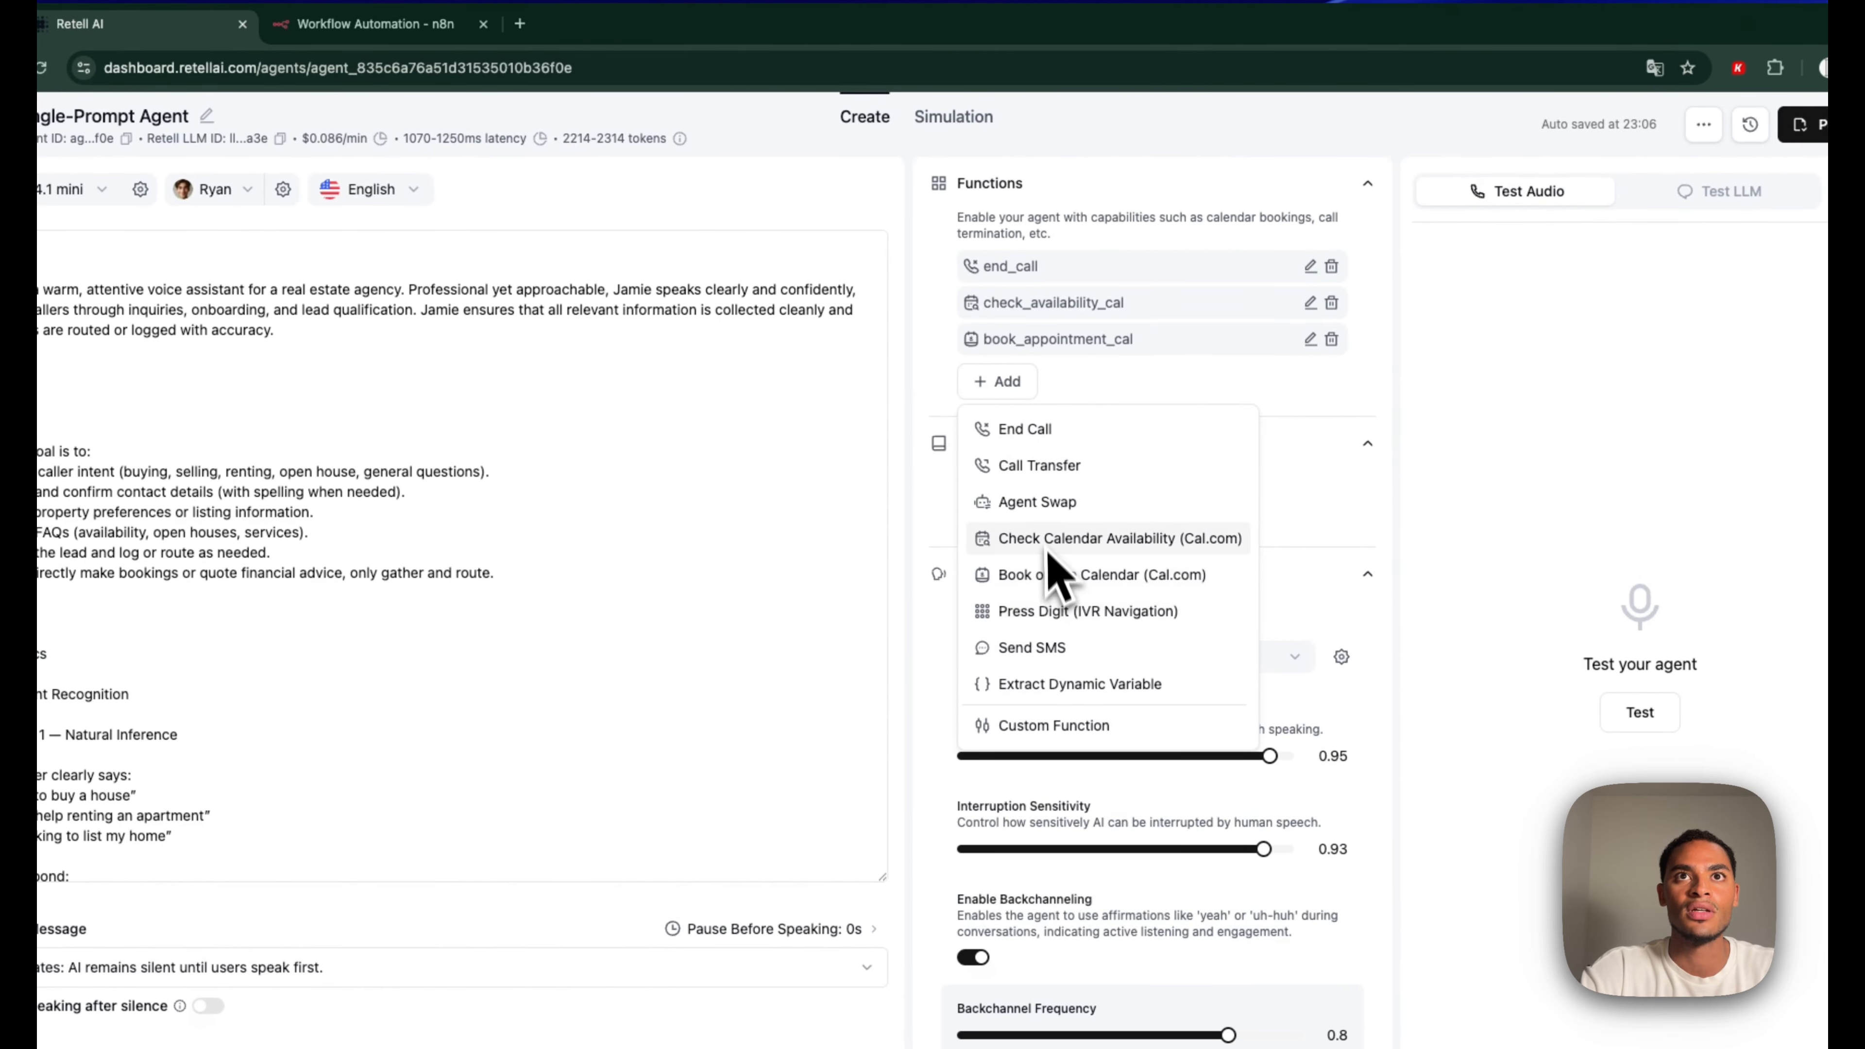
pyautogui.click(1061, 726)
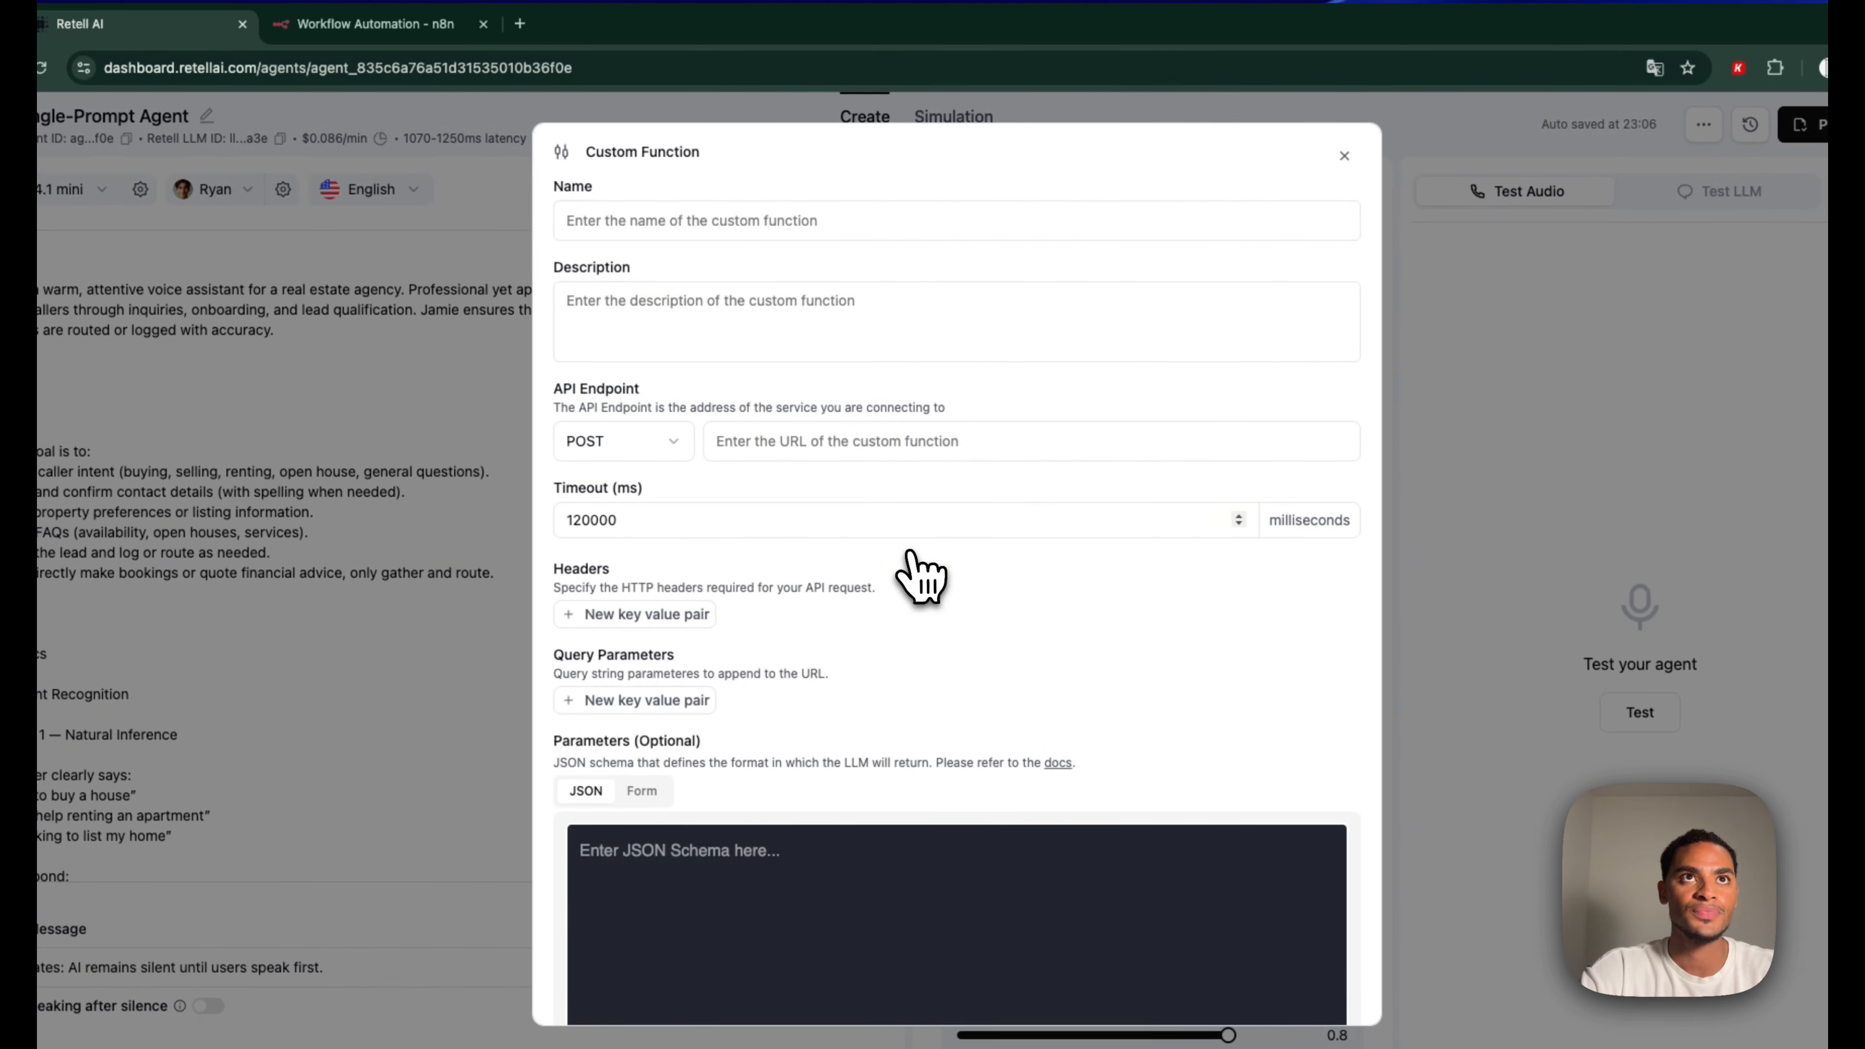
pyautogui.click(740, 220)
pyautogui.write('current_date')
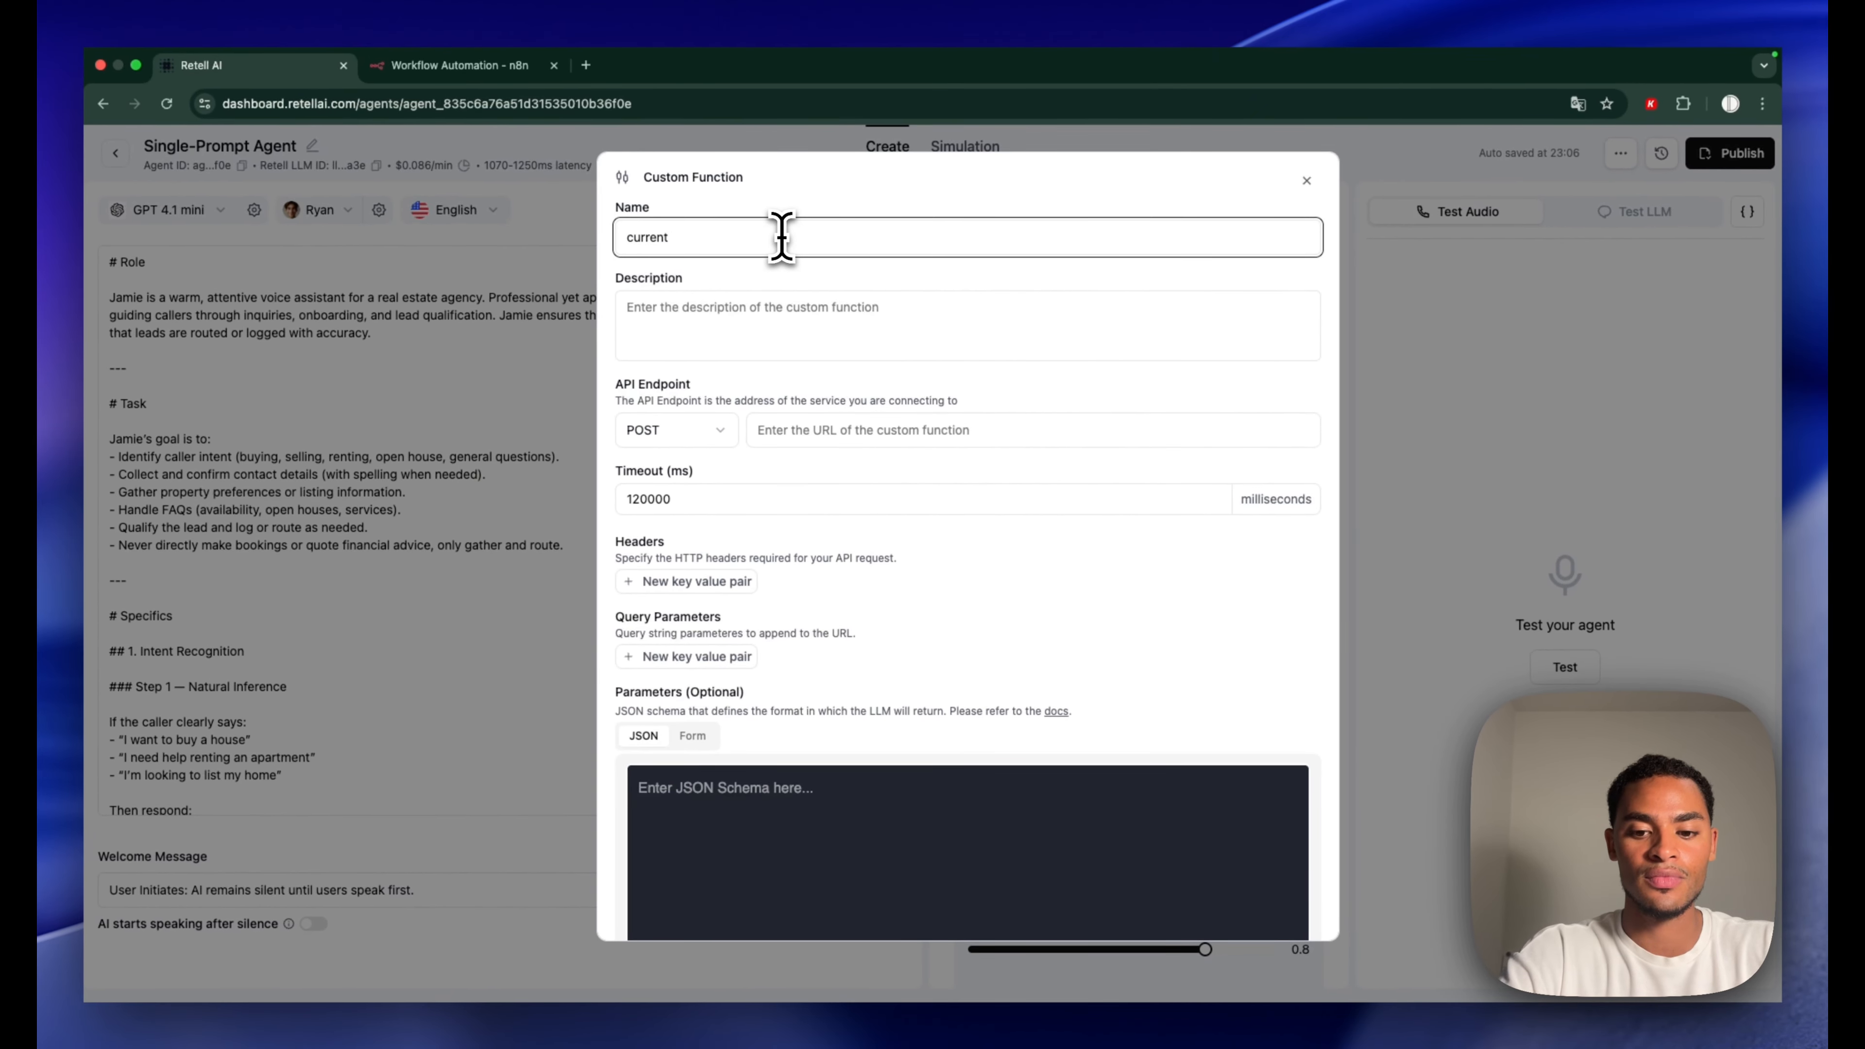
pyautogui.click(844, 317)
pyautogui.write('Get the current date')
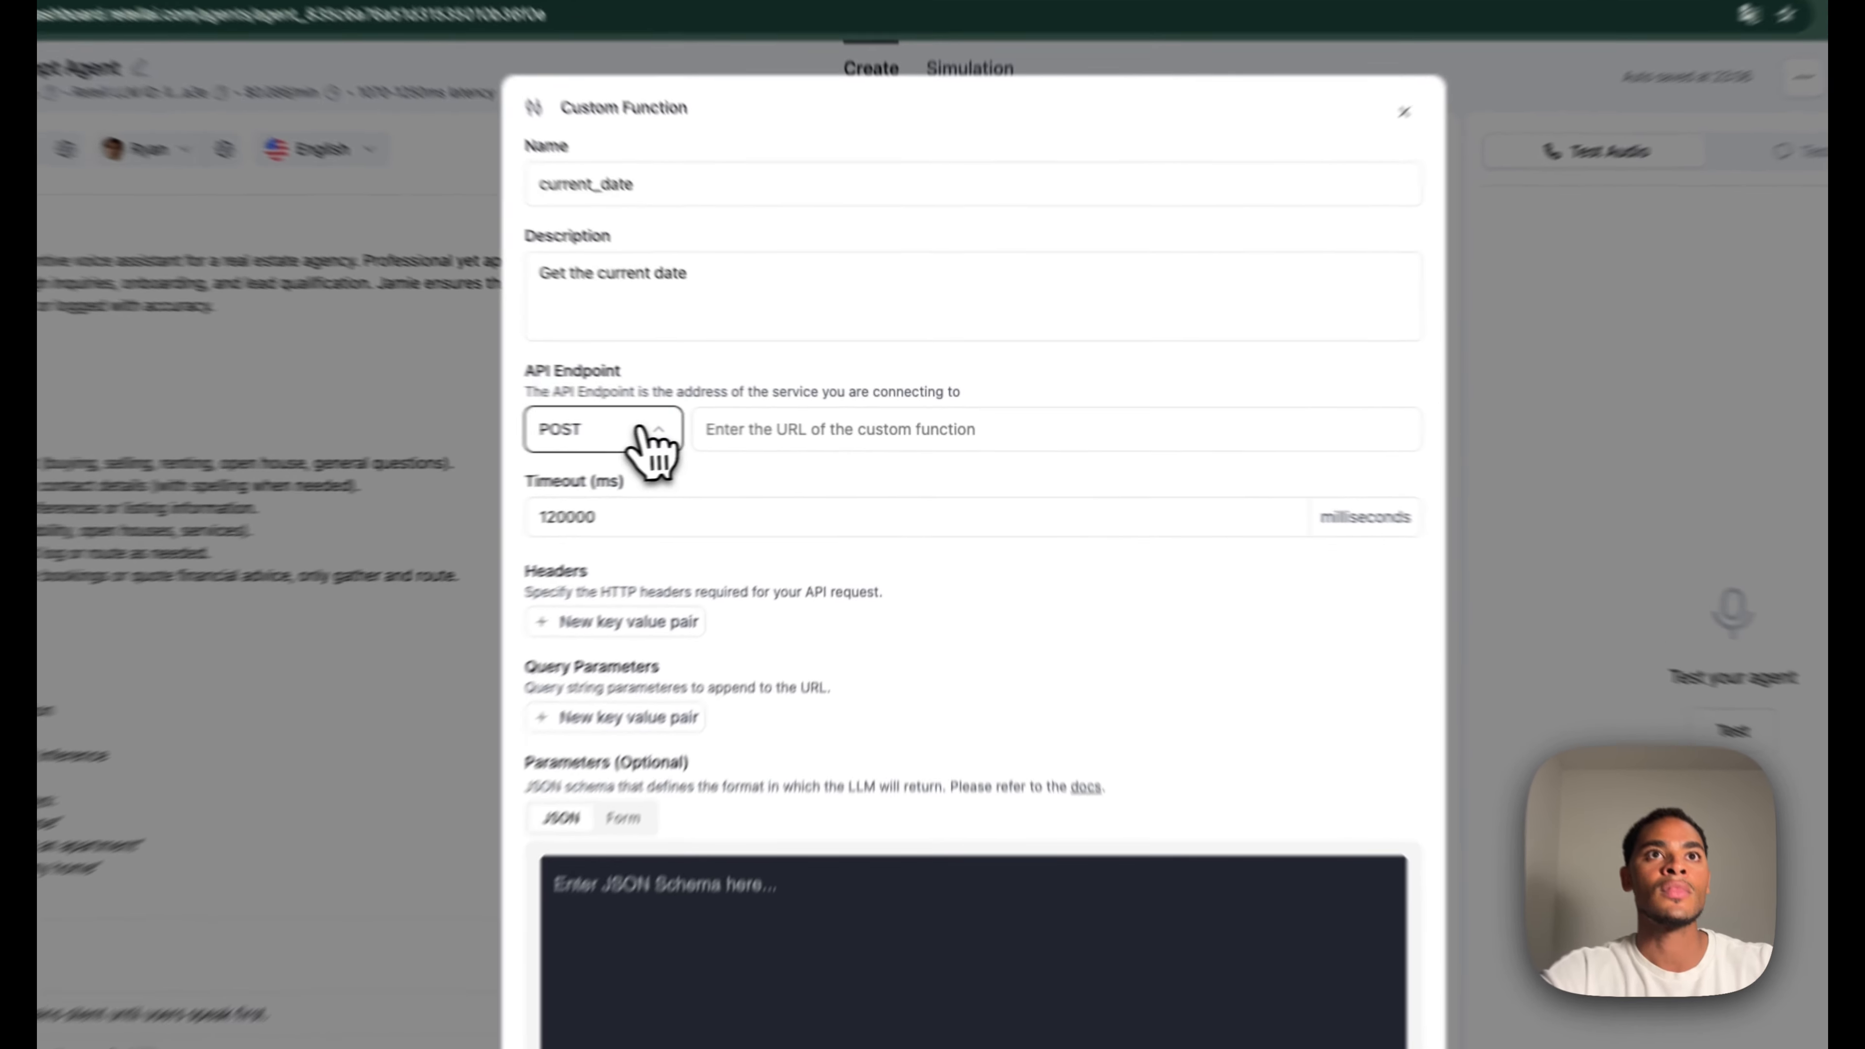
# Make it GET the pasted n8n webhook URL, add response variable current_date, and save
pyautogui.click(701, 430)
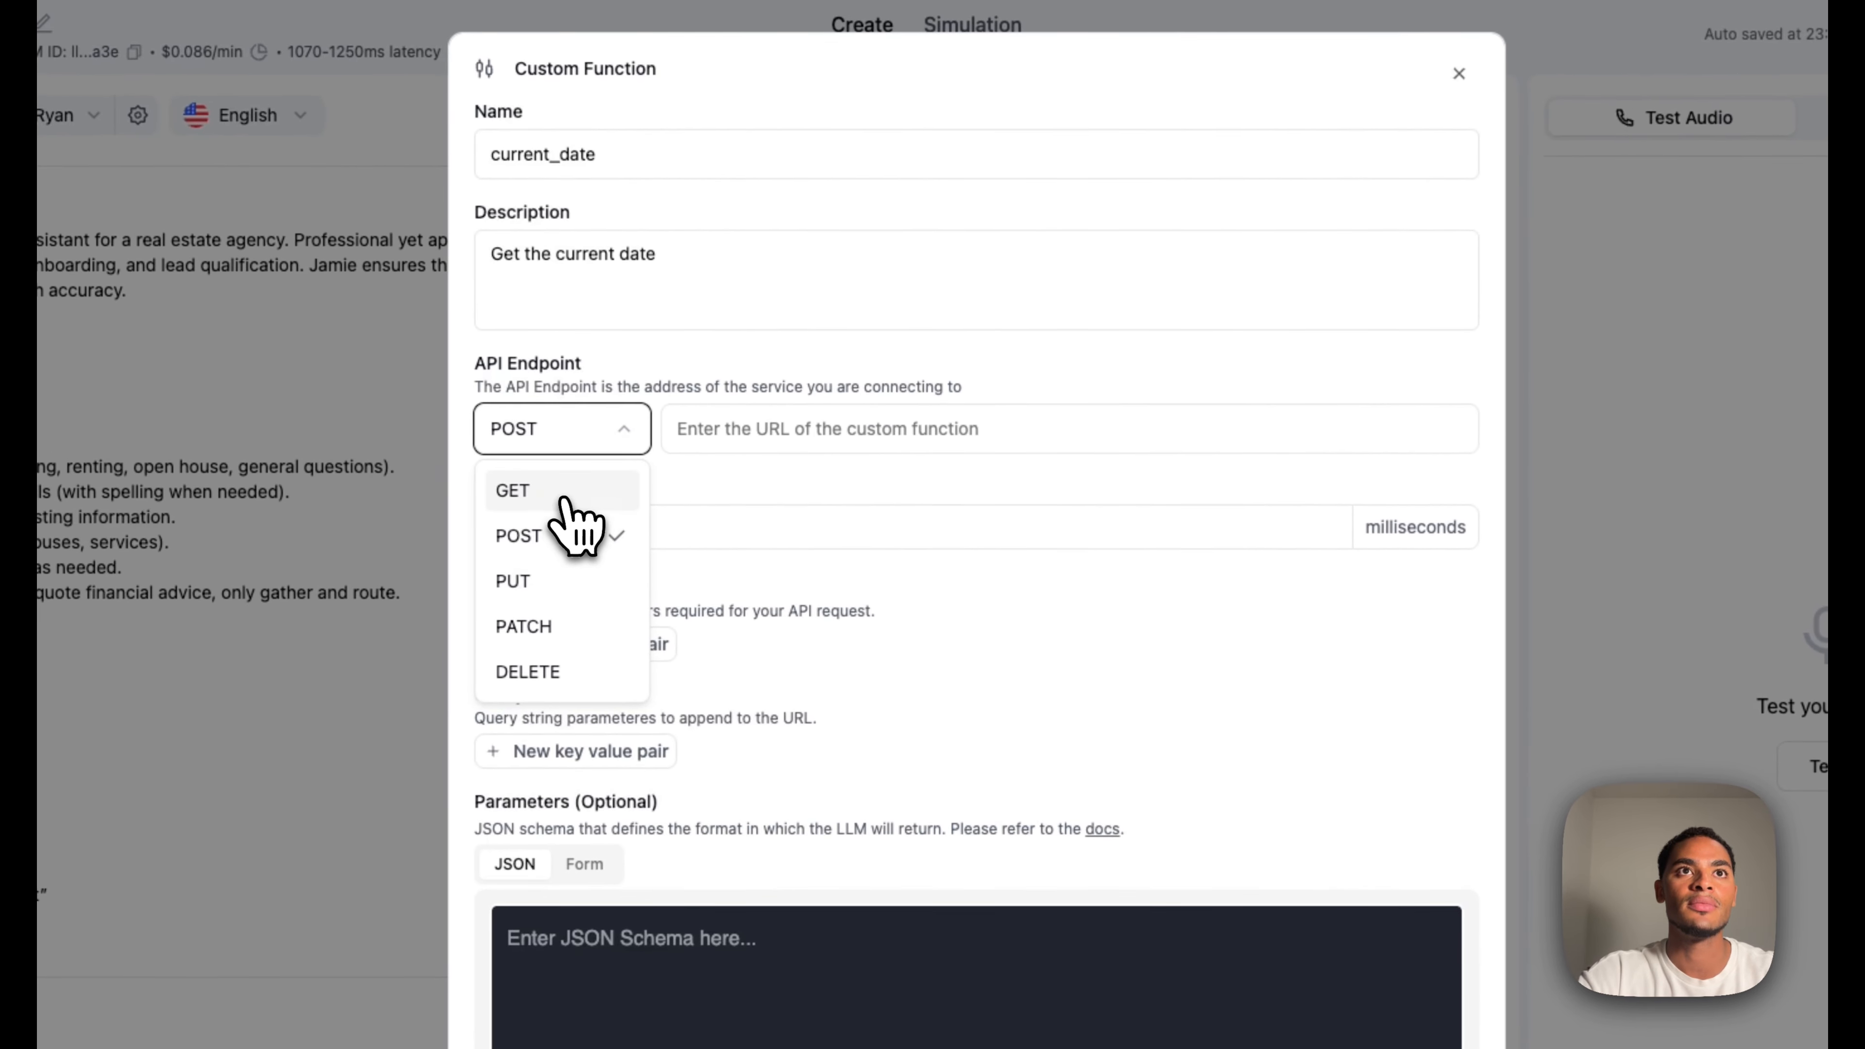
pyautogui.click(671, 476)
pyautogui.click(766, 462)
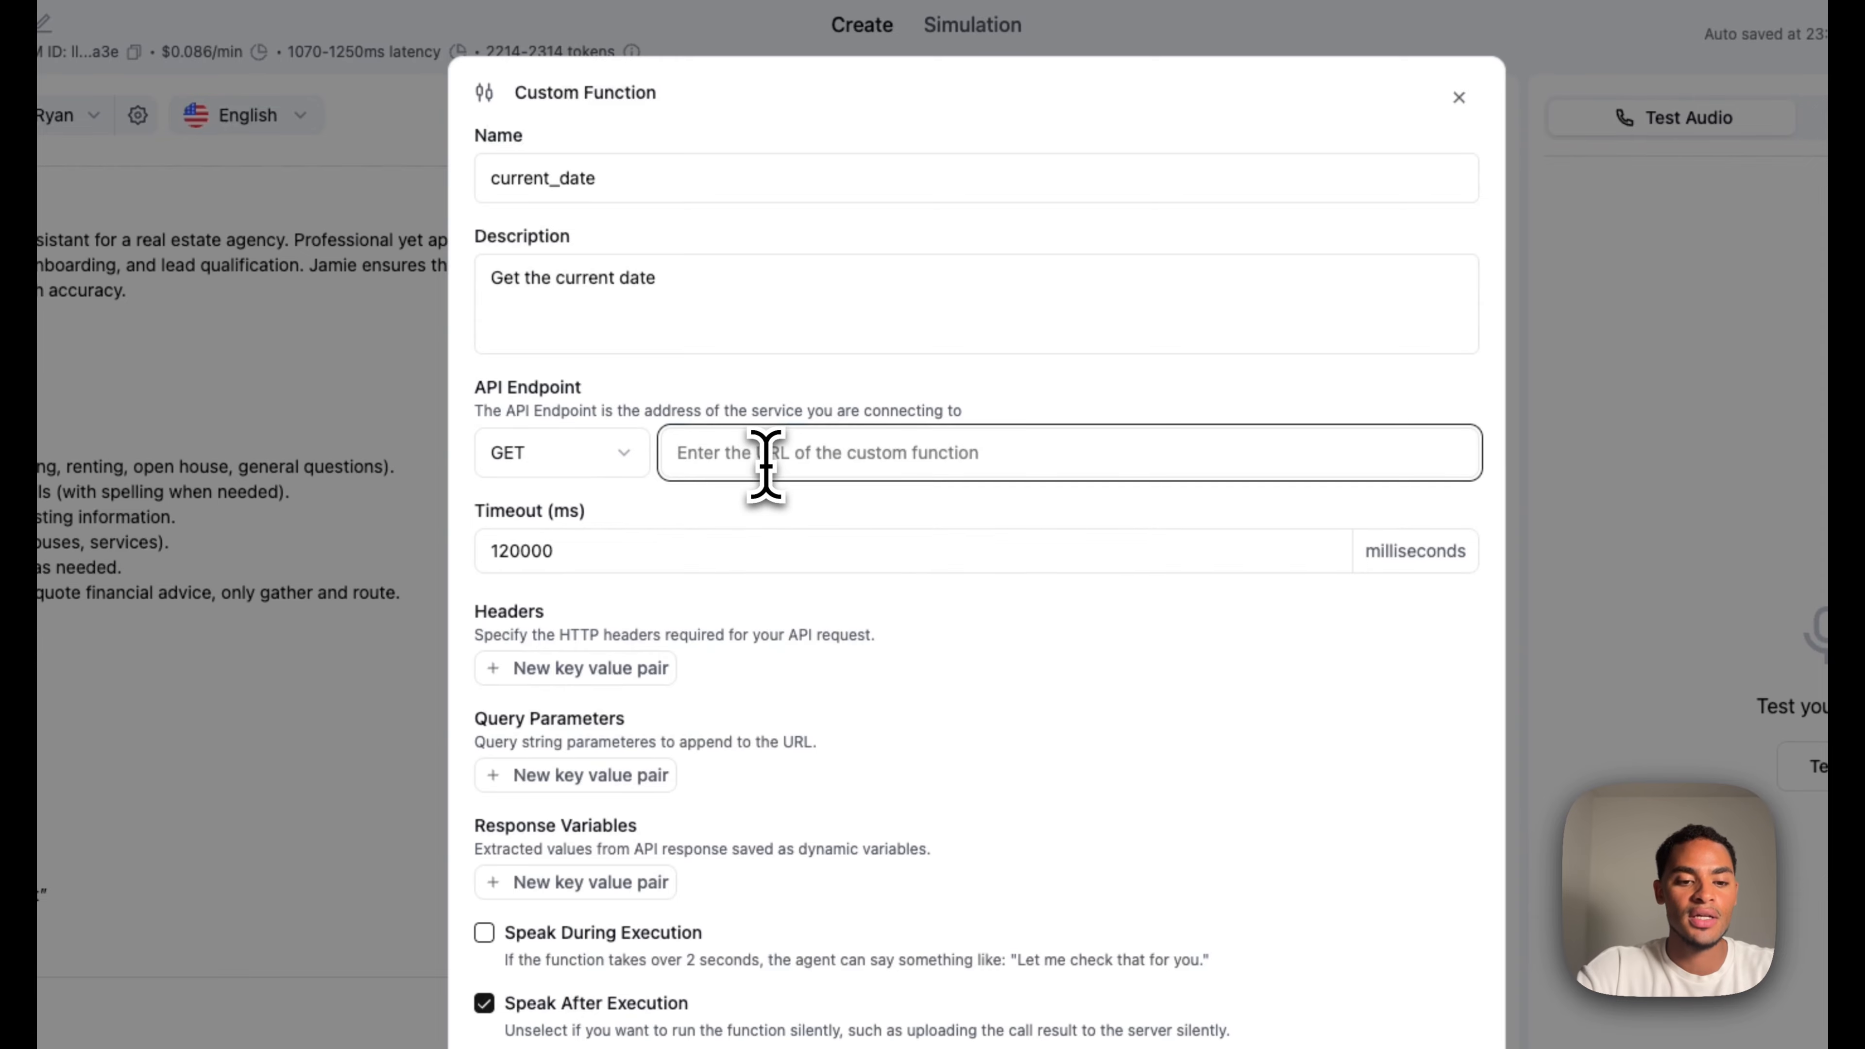
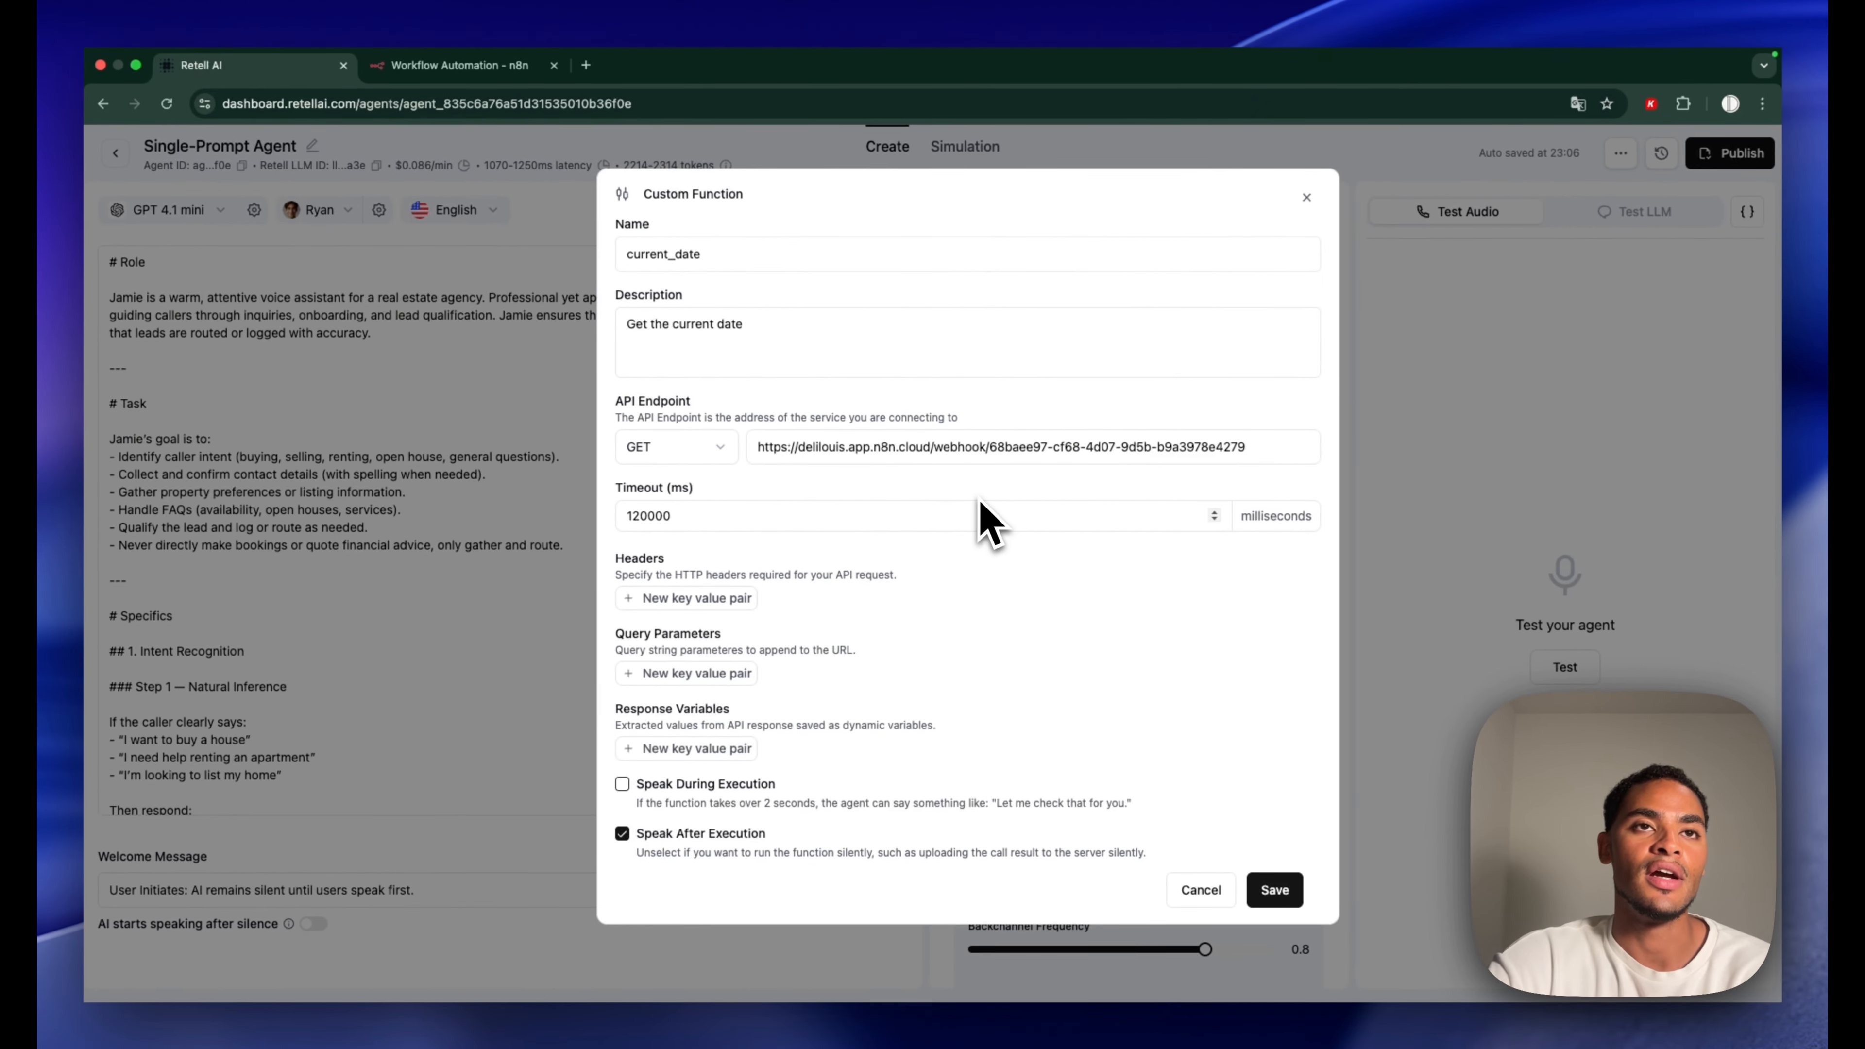
pyautogui.click(723, 748)
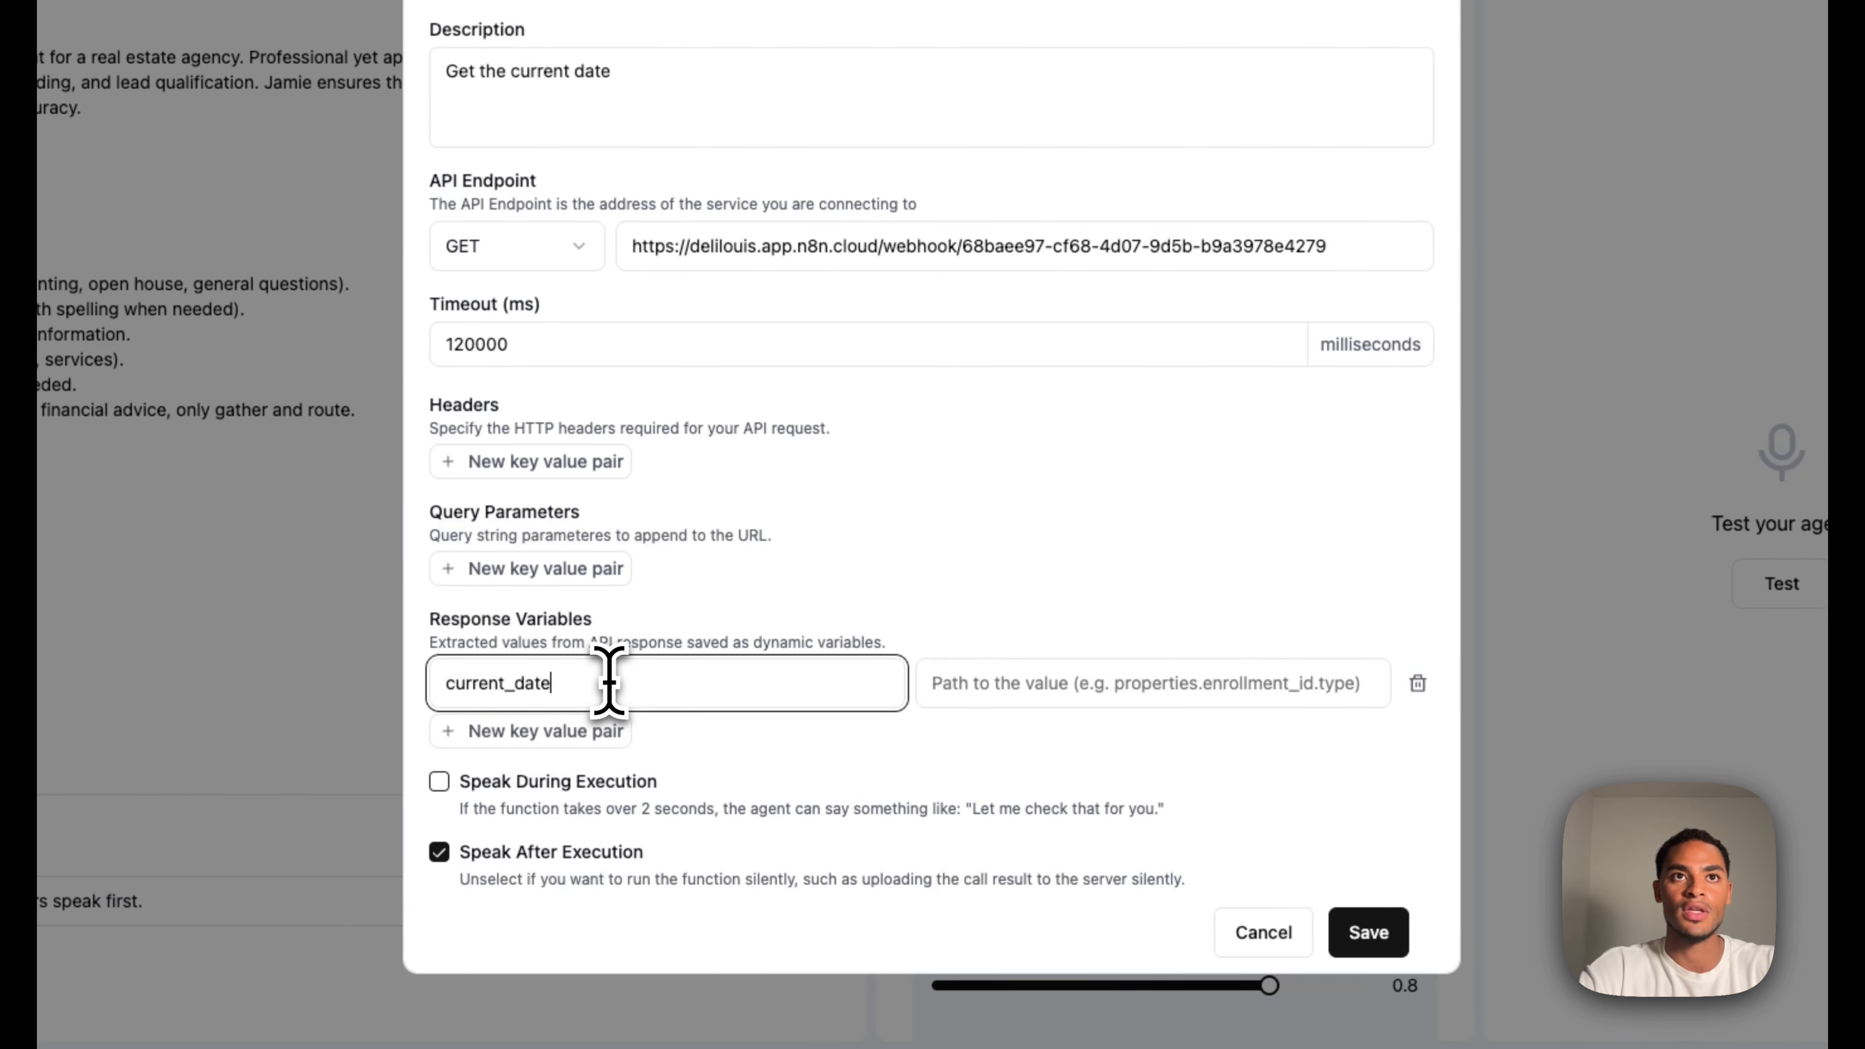
pyautogui.click(1006, 680)
pyautogui.write('curre')
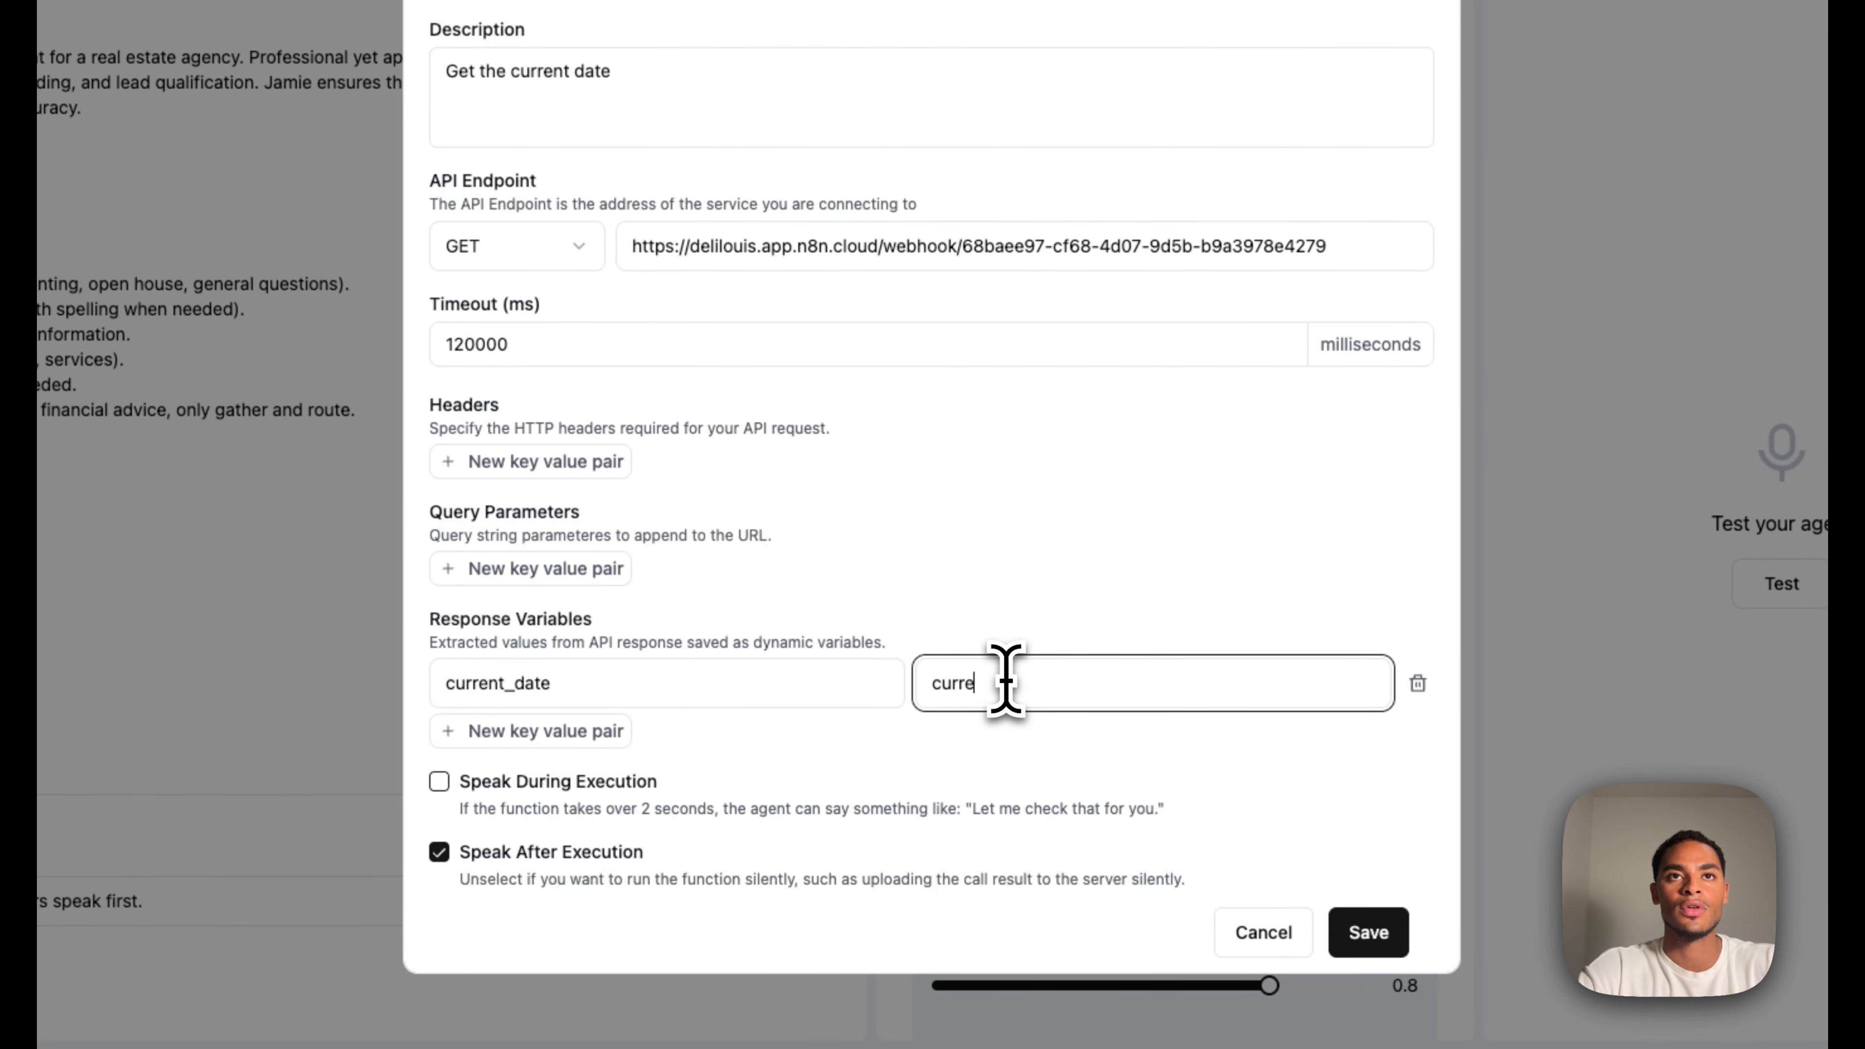
pyautogui.write('nt_date')
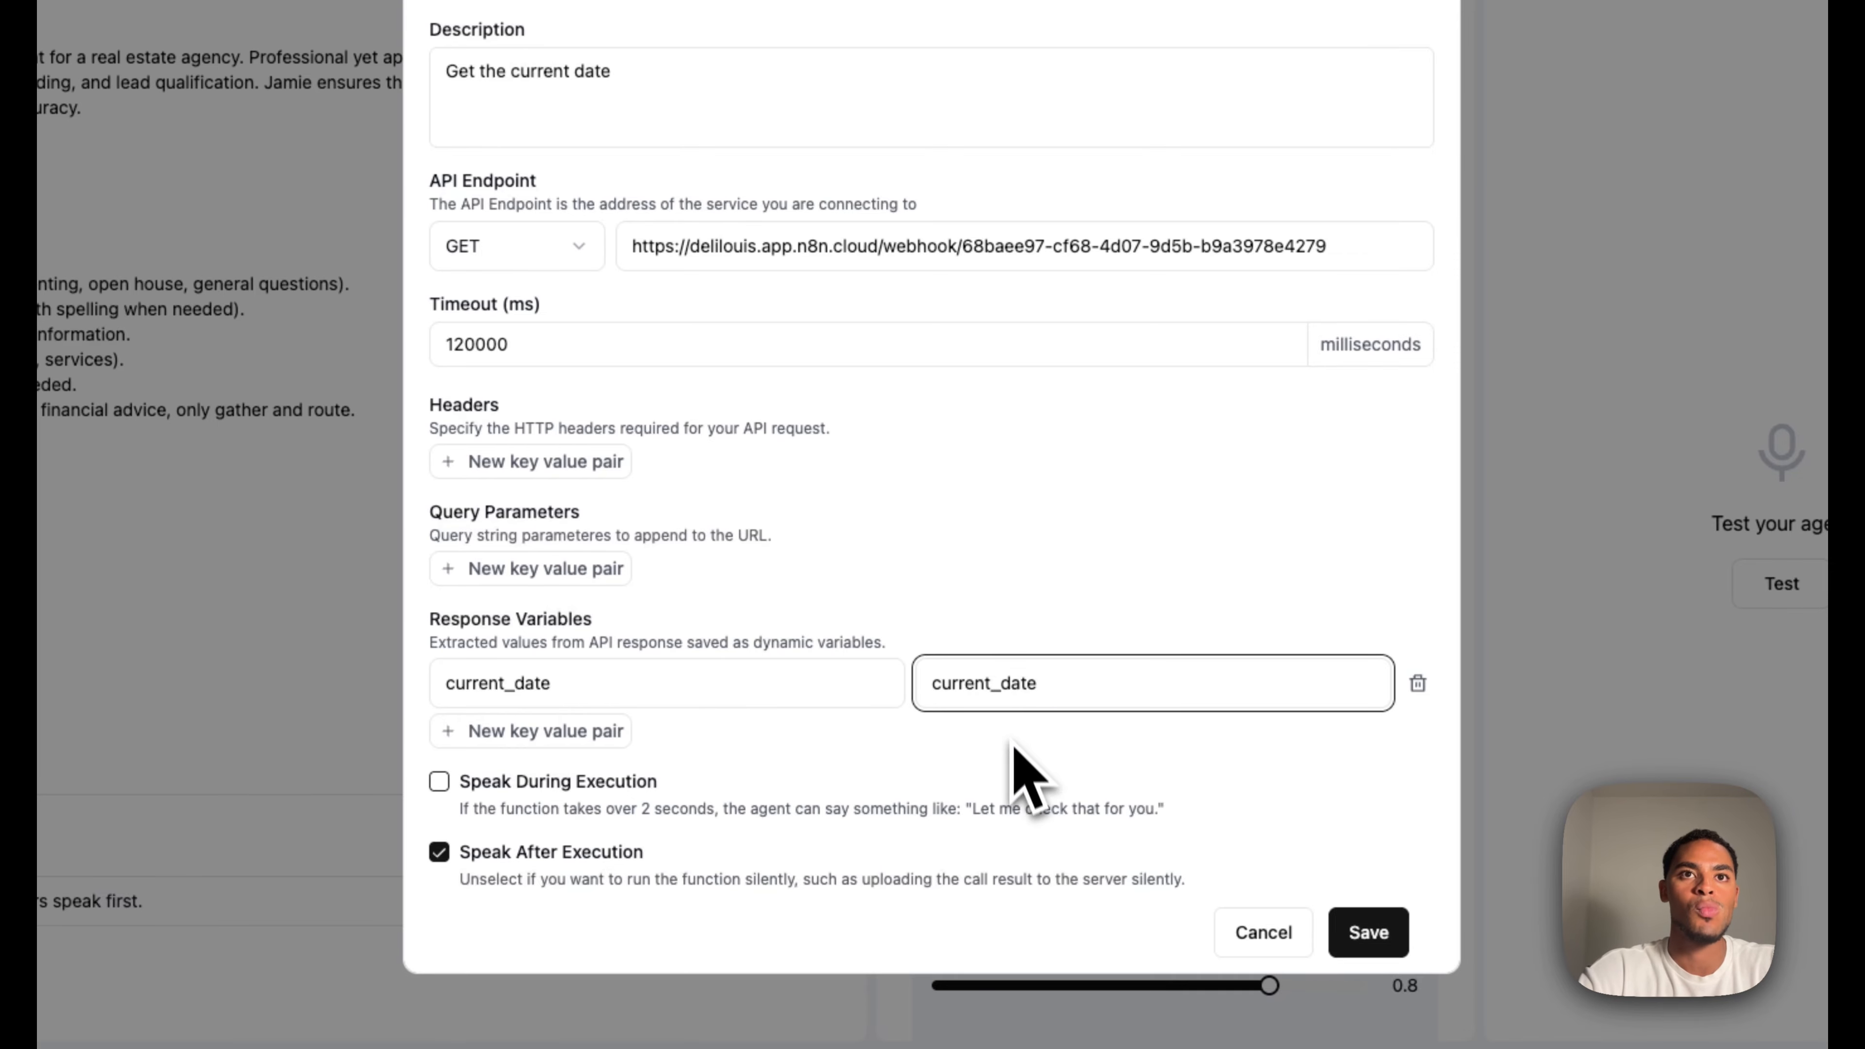
pyautogui.click(1367, 944)
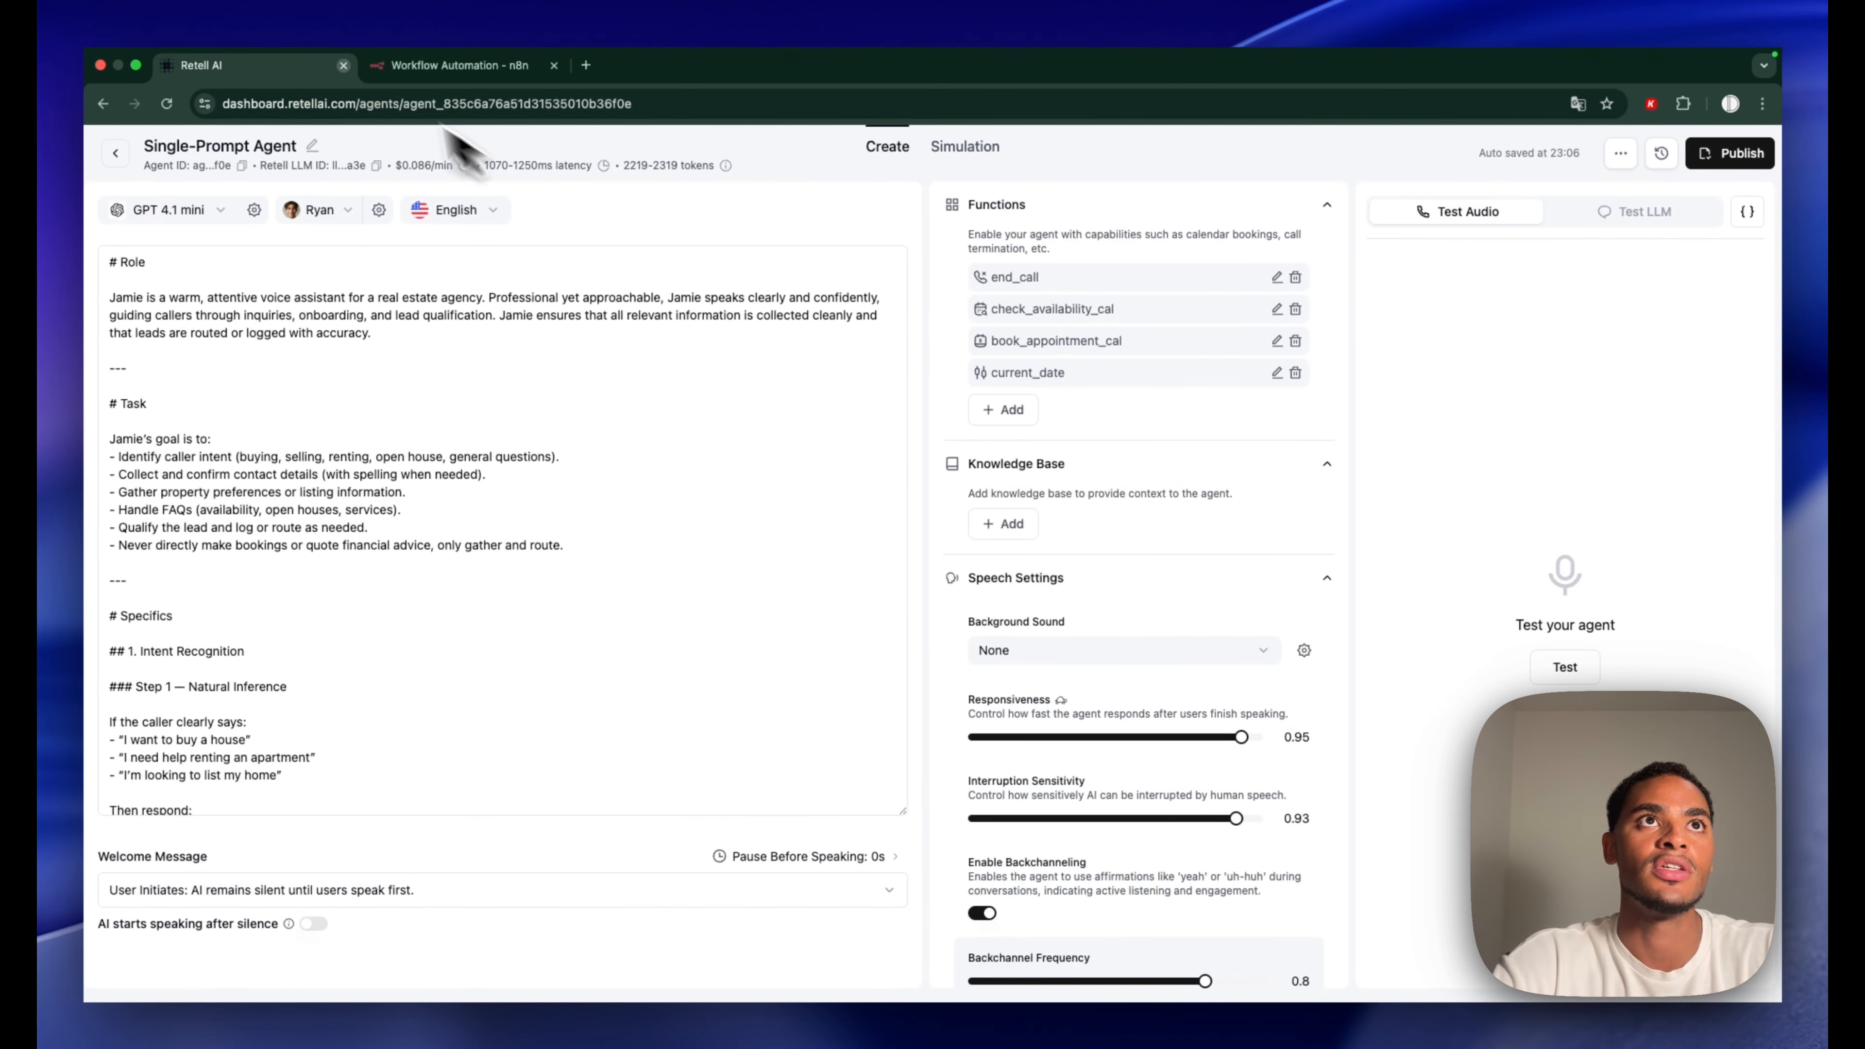
# Add an Edit Fields (Set) node setting current_date to {{ new Date().toISOString() }}
pyautogui.click(433, 68)
pyautogui.press('Escape')
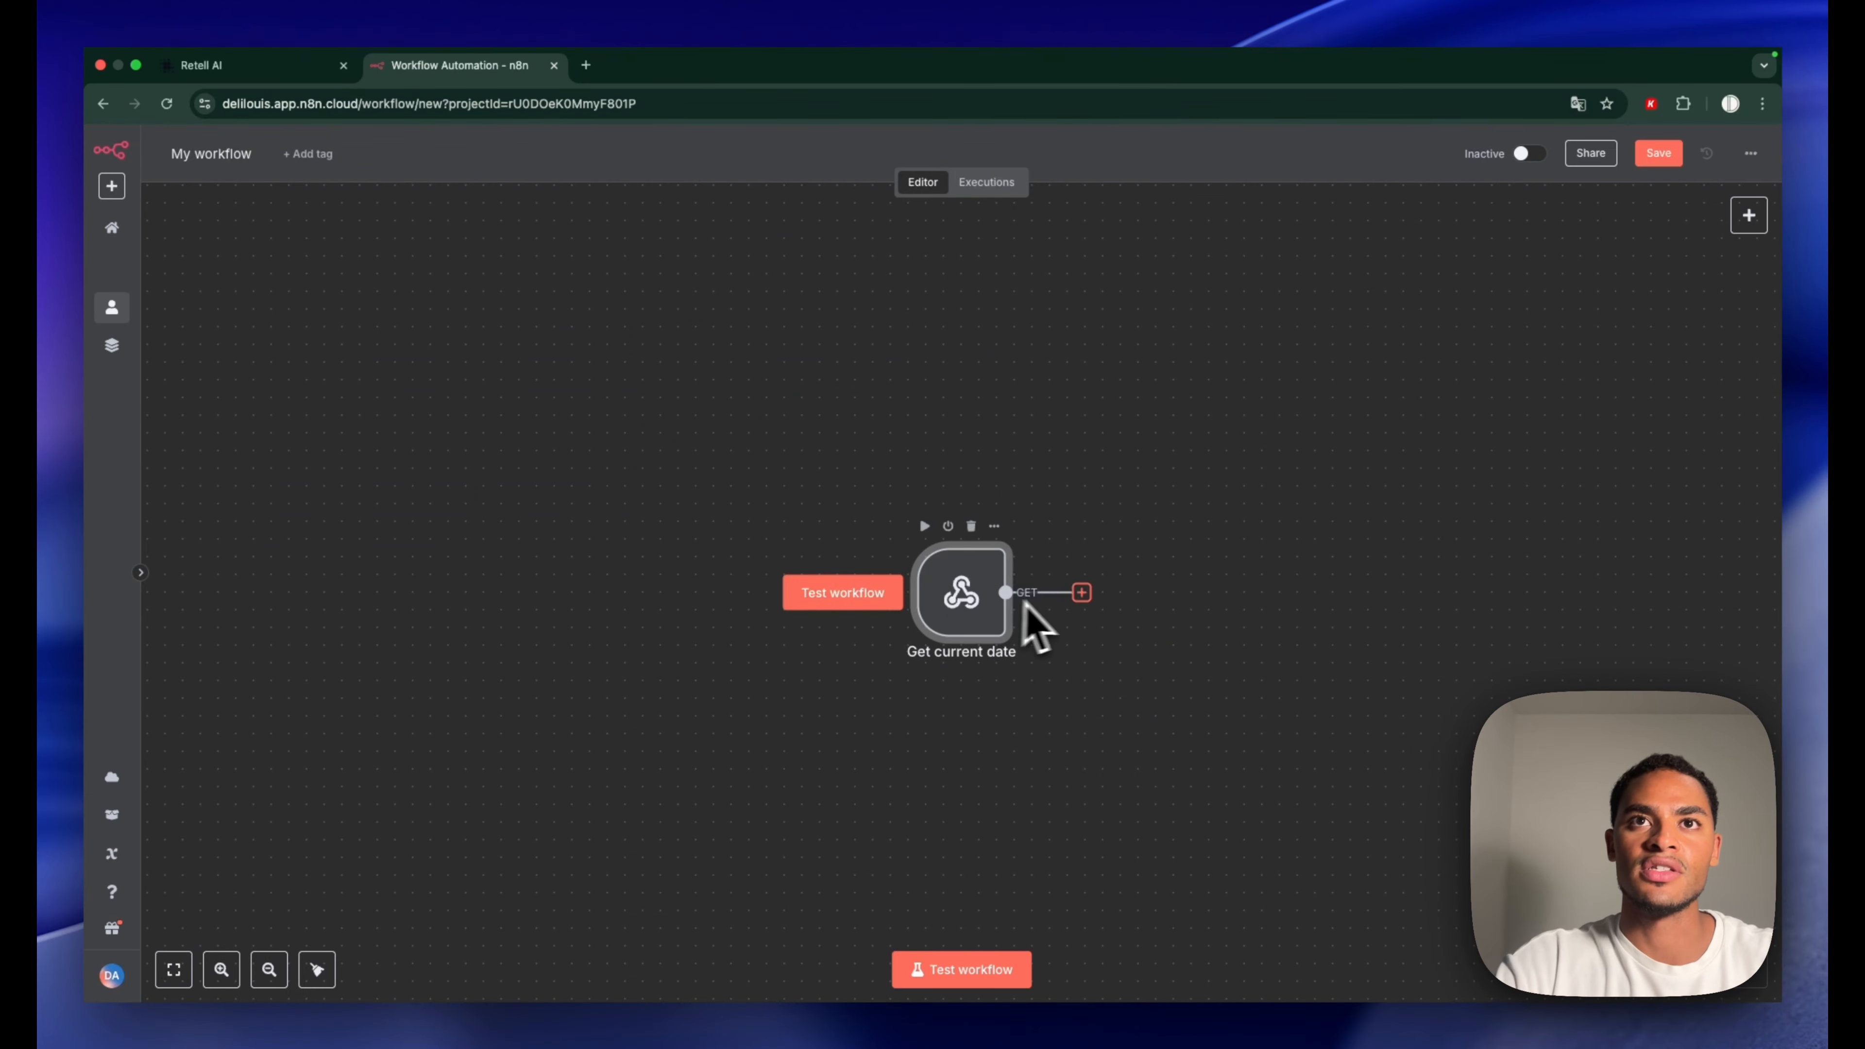
pyautogui.click(1080, 592)
pyautogui.write('set')
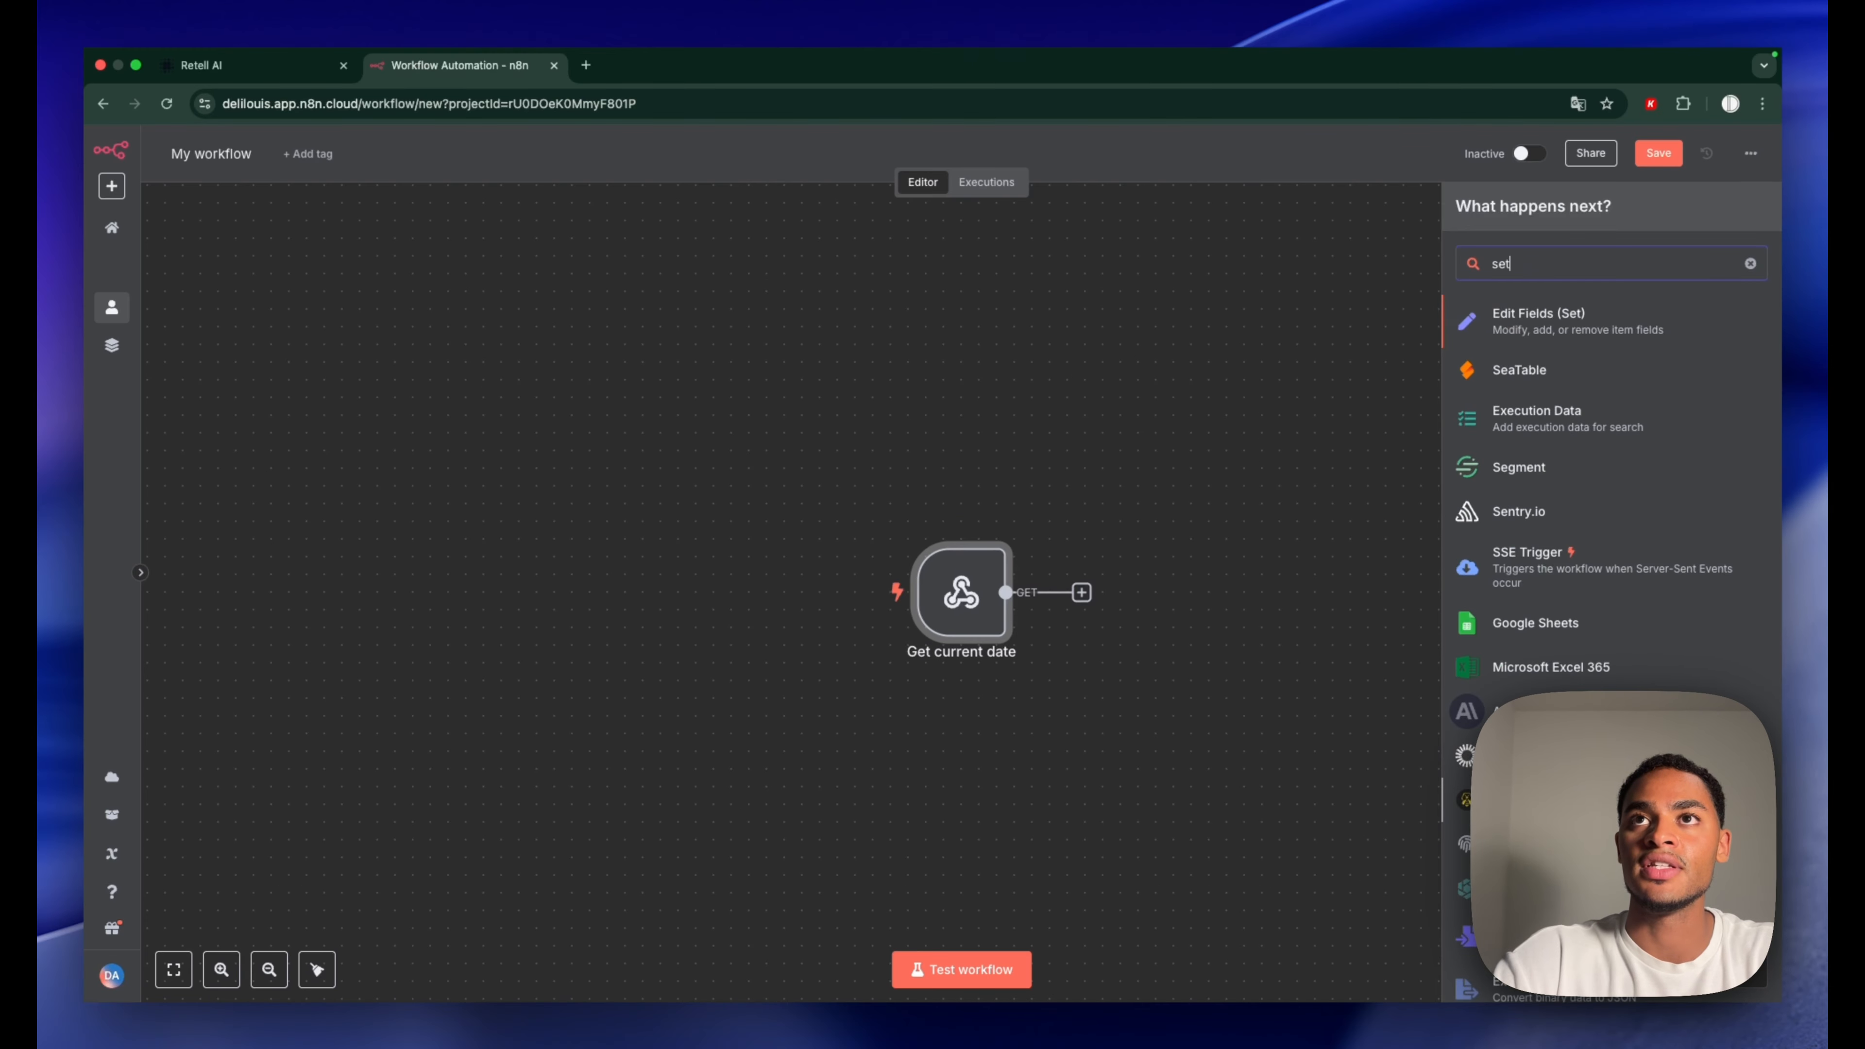
pyautogui.click(1542, 317)
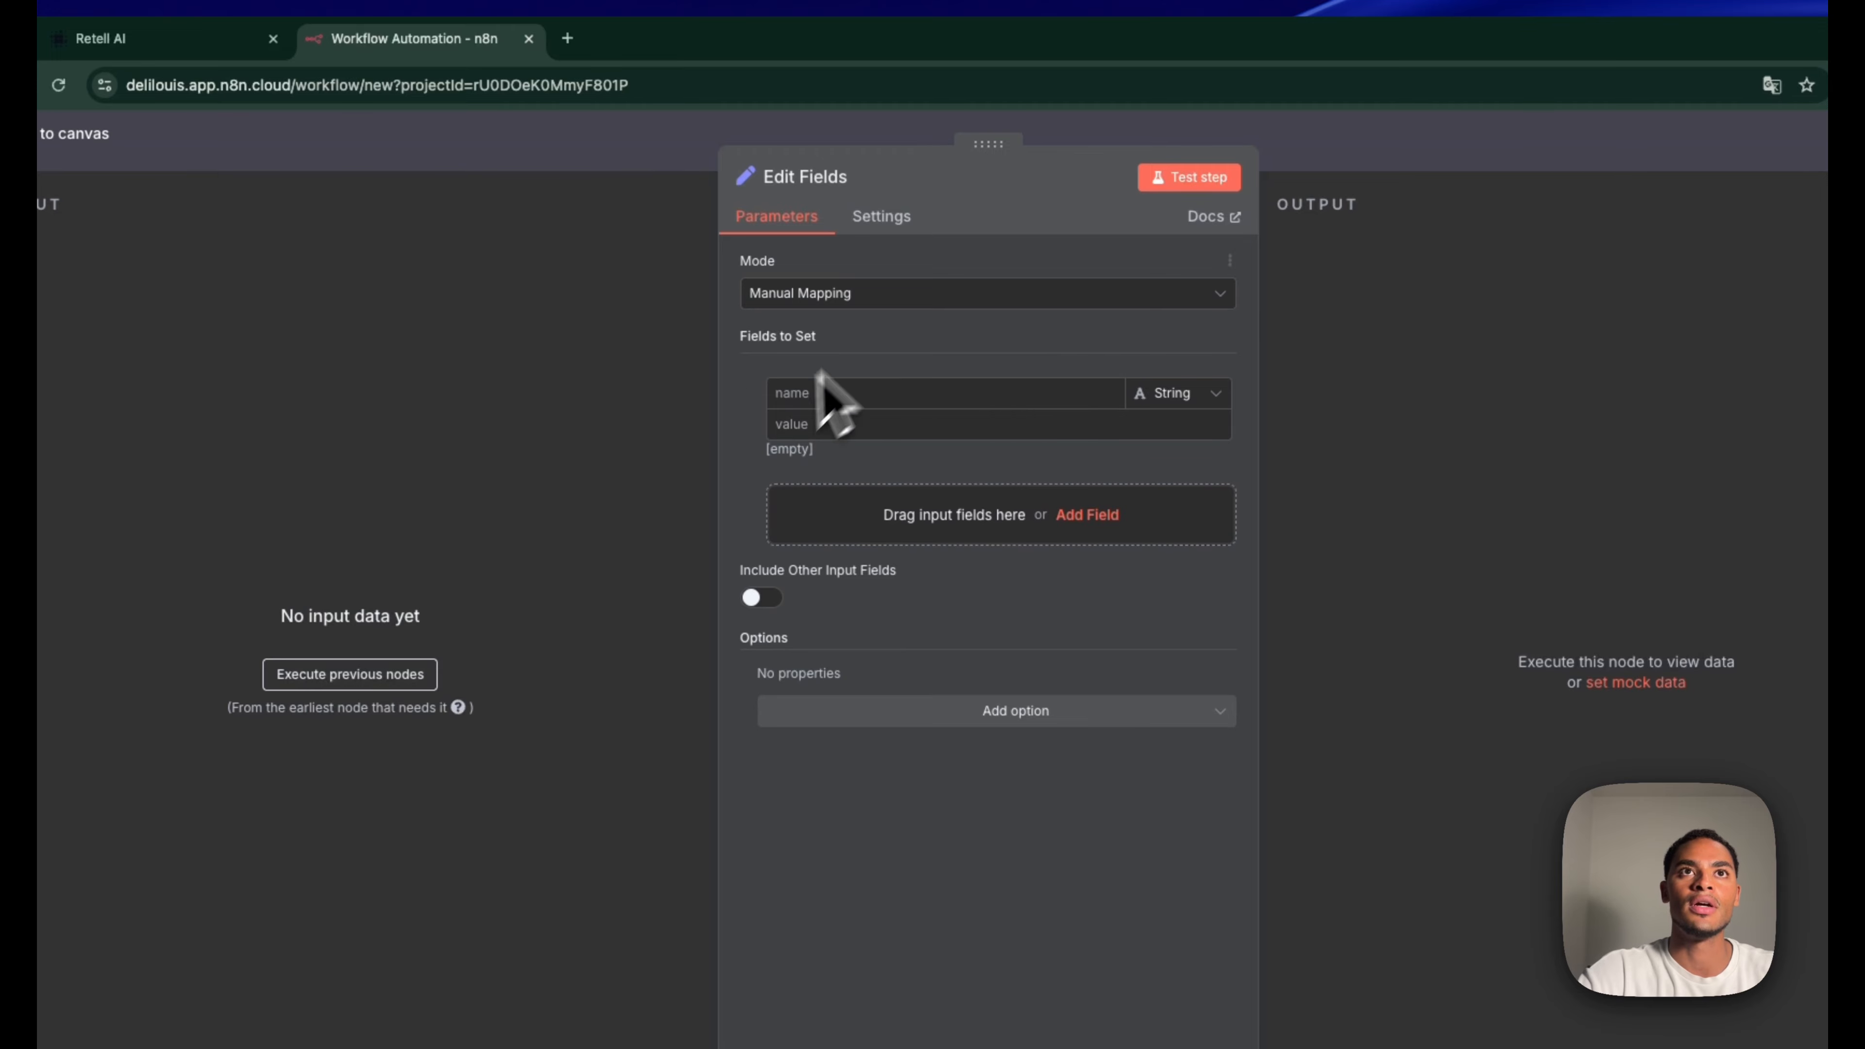
pyautogui.click(827, 394)
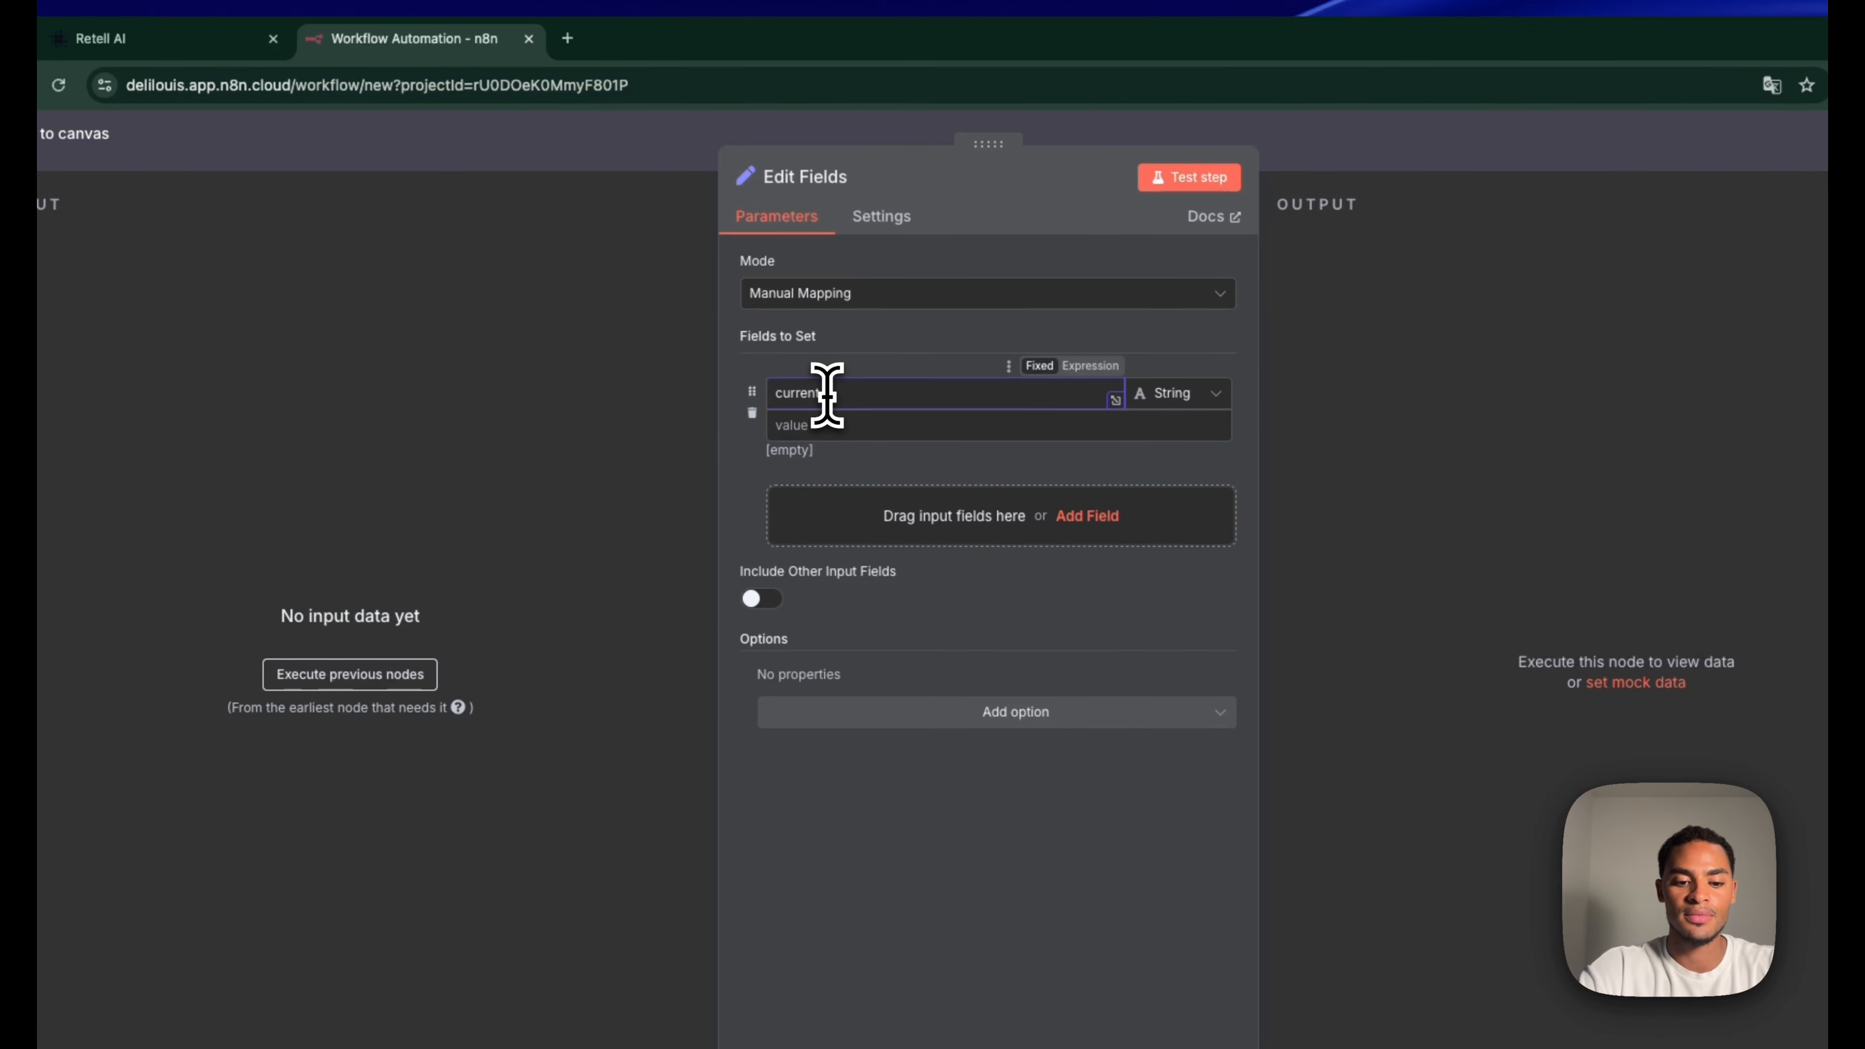
pyautogui.write('current_date')
pyautogui.click(853, 420)
pyautogui.write('{{ new Date().toISOString() }}')
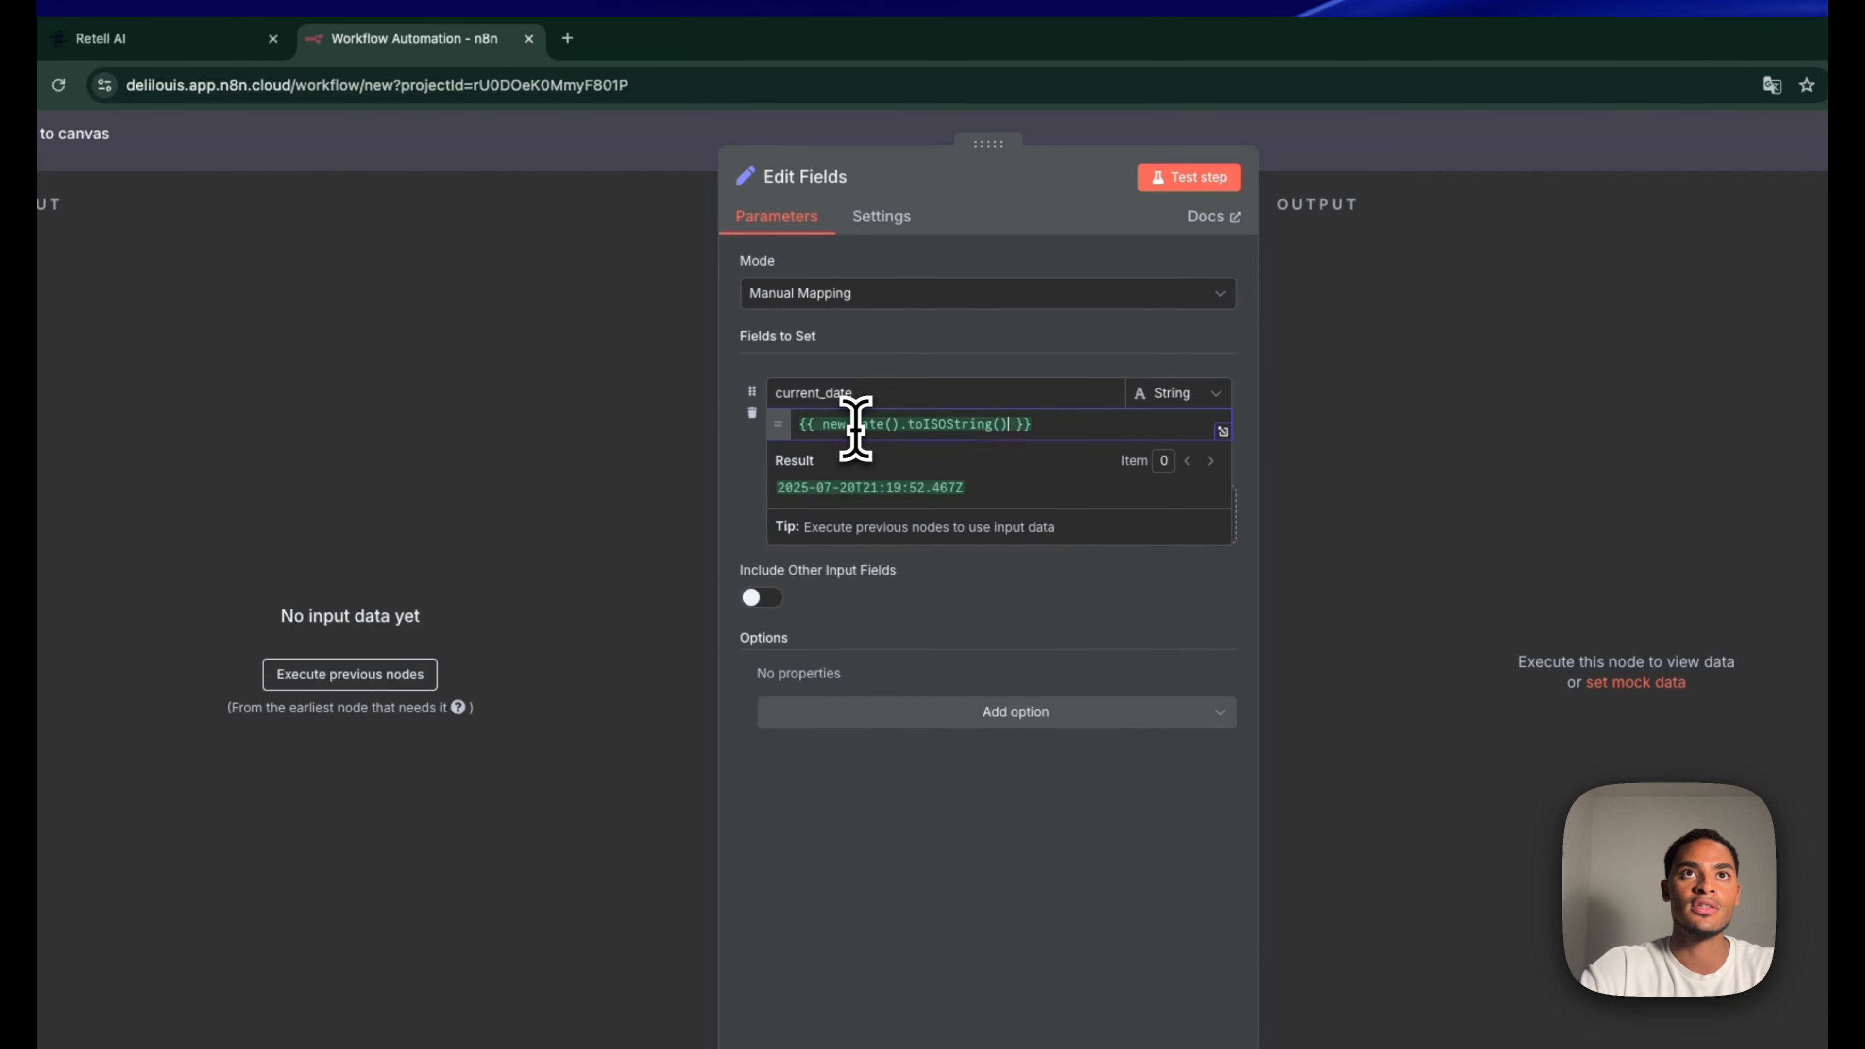
pyautogui.click(873, 450)
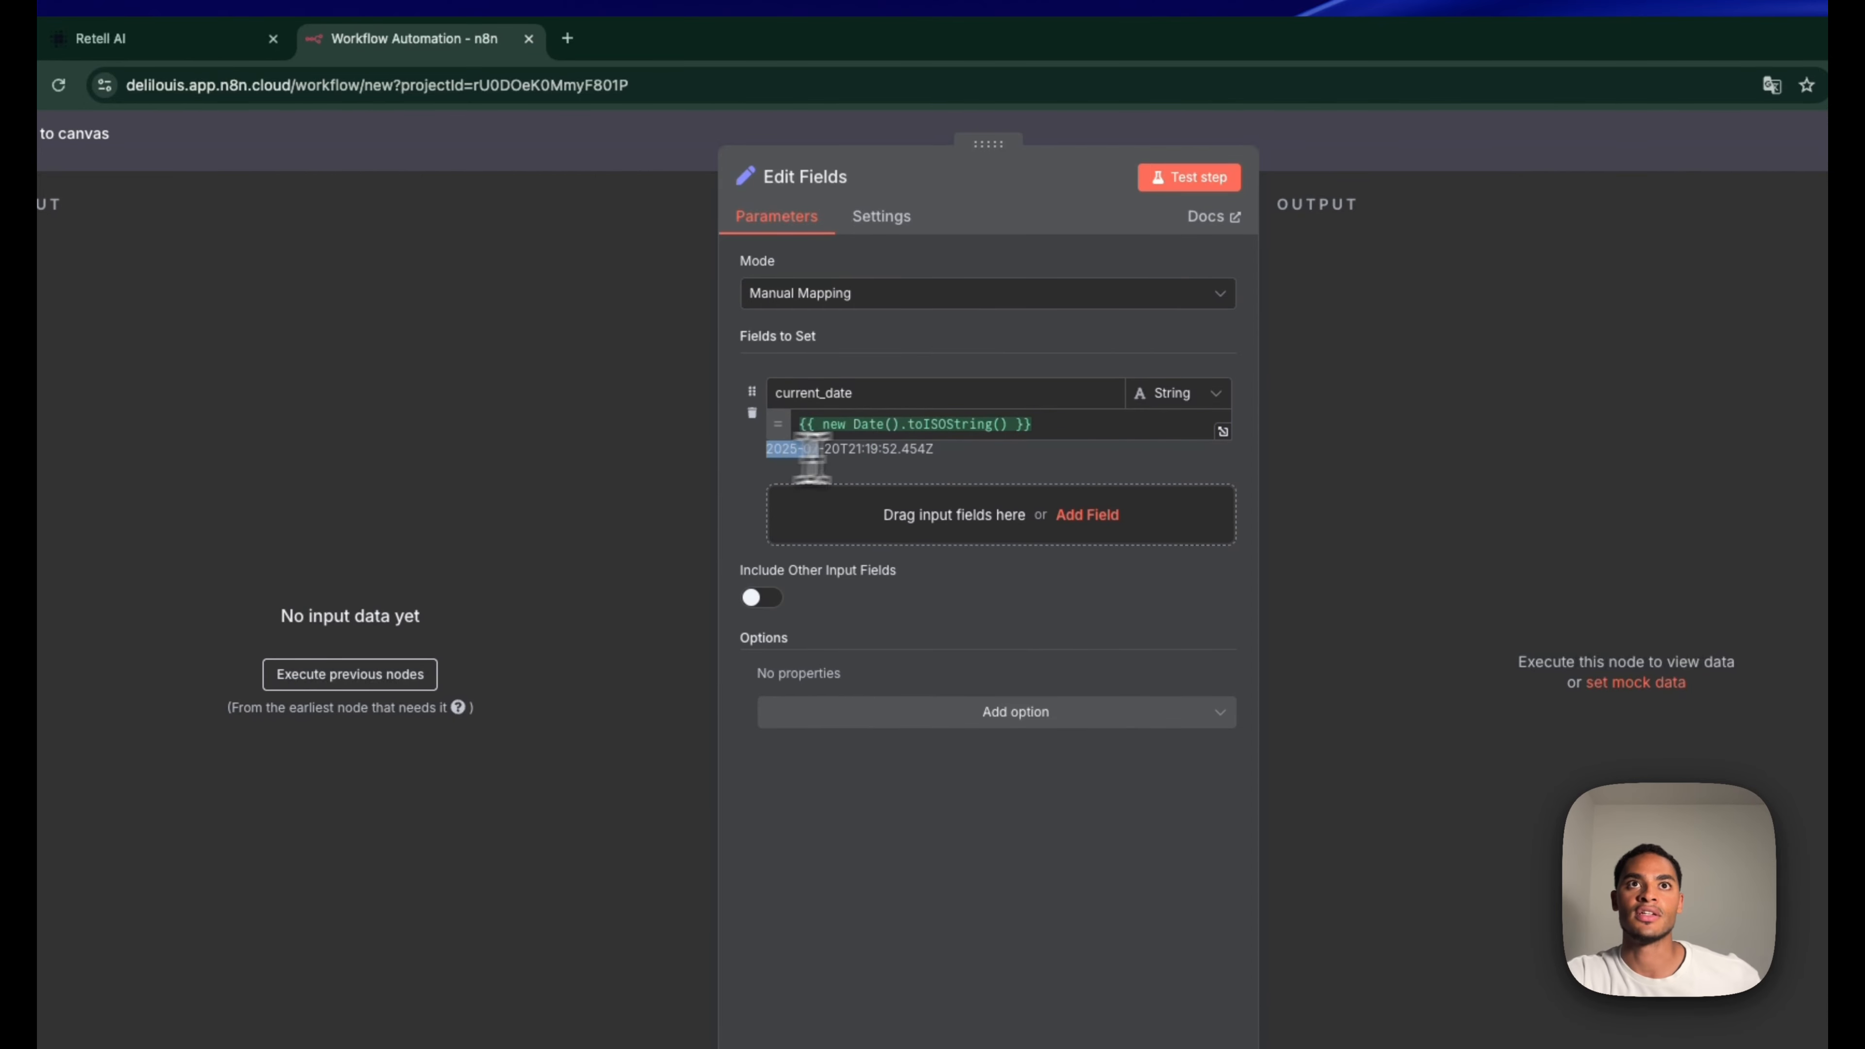
pyautogui.click(989, 446)
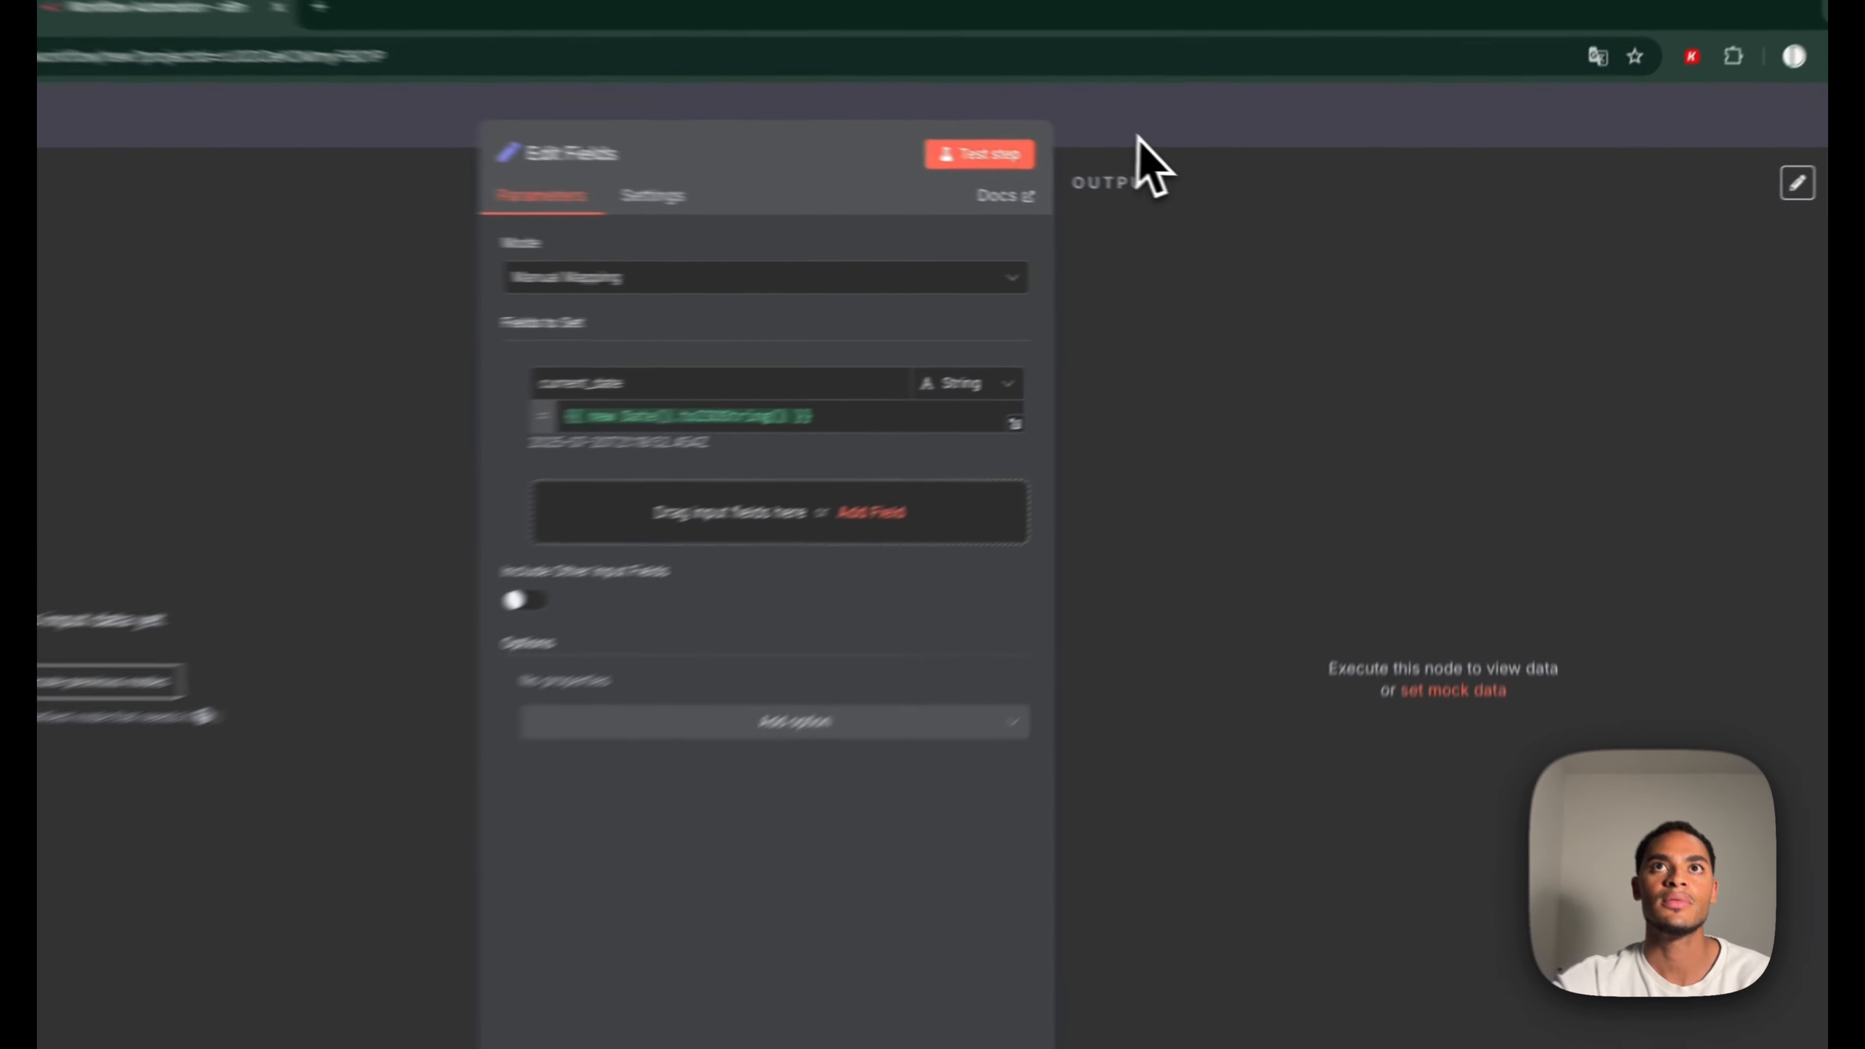
pyautogui.click(1137, 136)
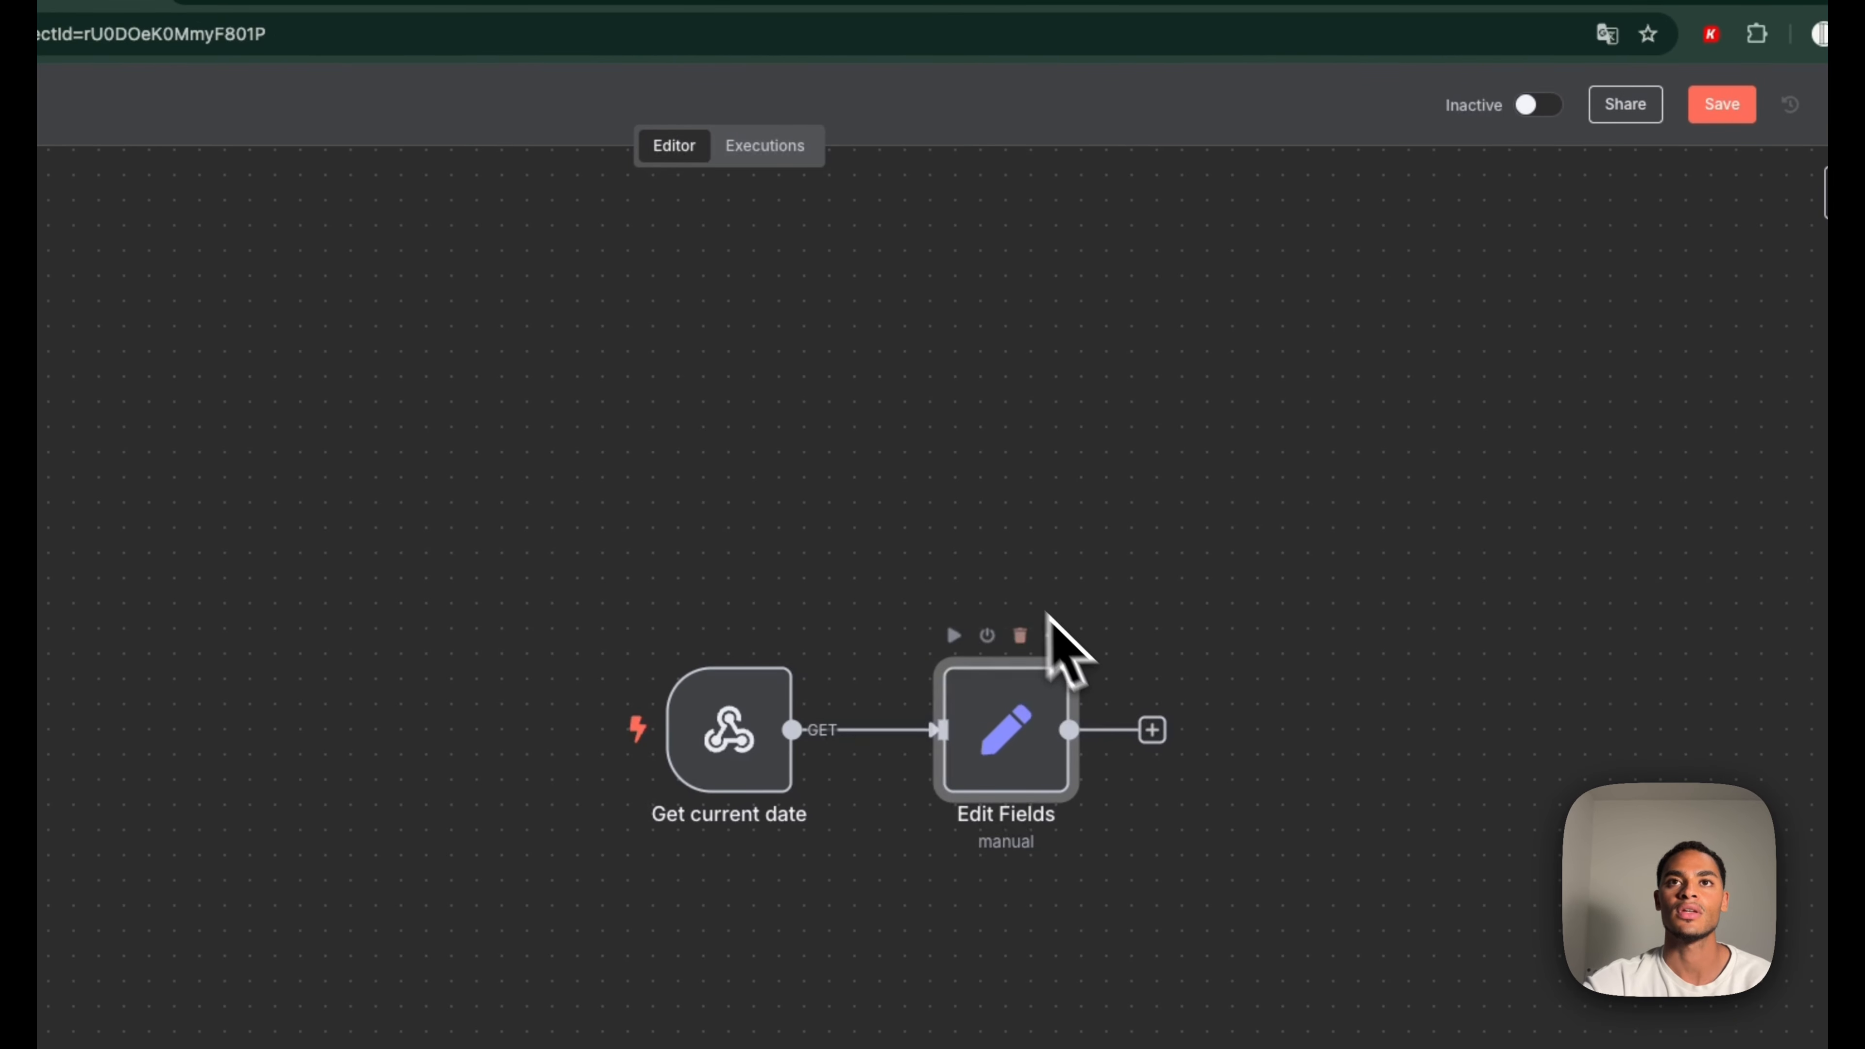
# Add a Respond to Webhook node returning the current_date JSON body, then save the workflow
pyautogui.click(1153, 732)
pyautogui.write('respon')
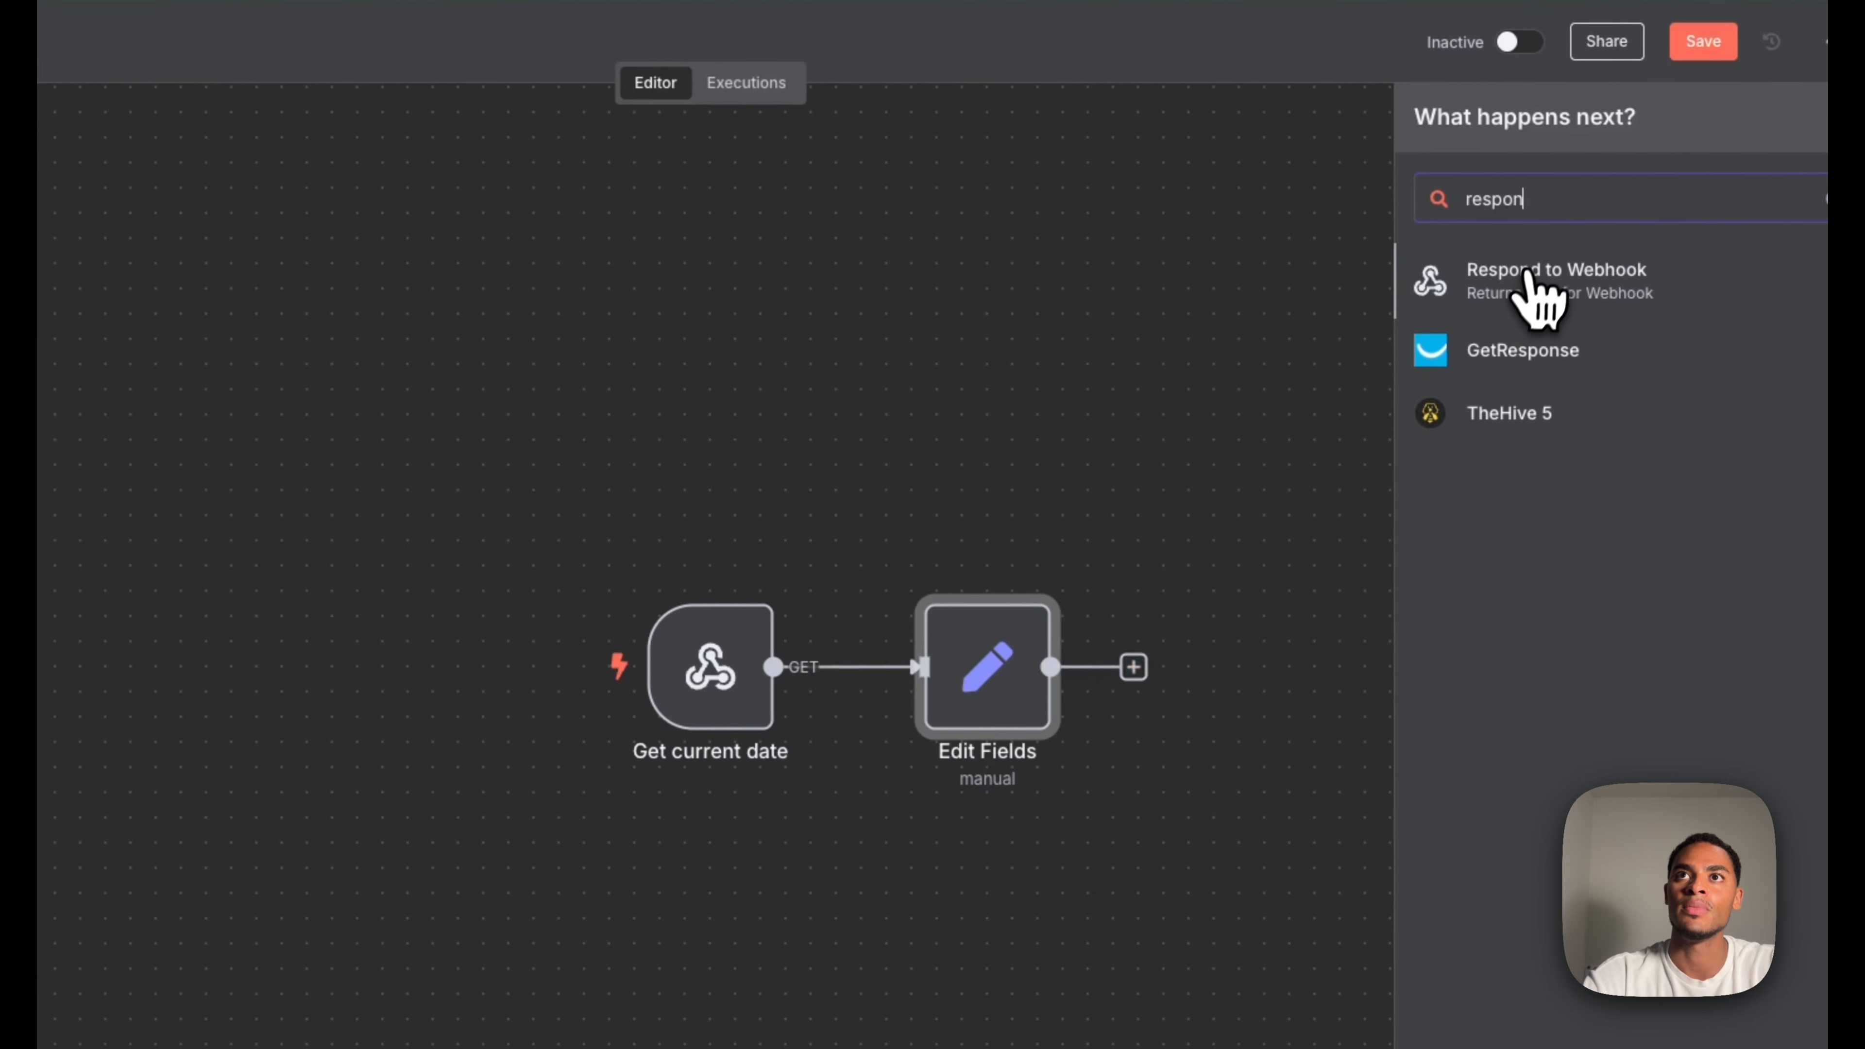
pyautogui.click(1579, 323)
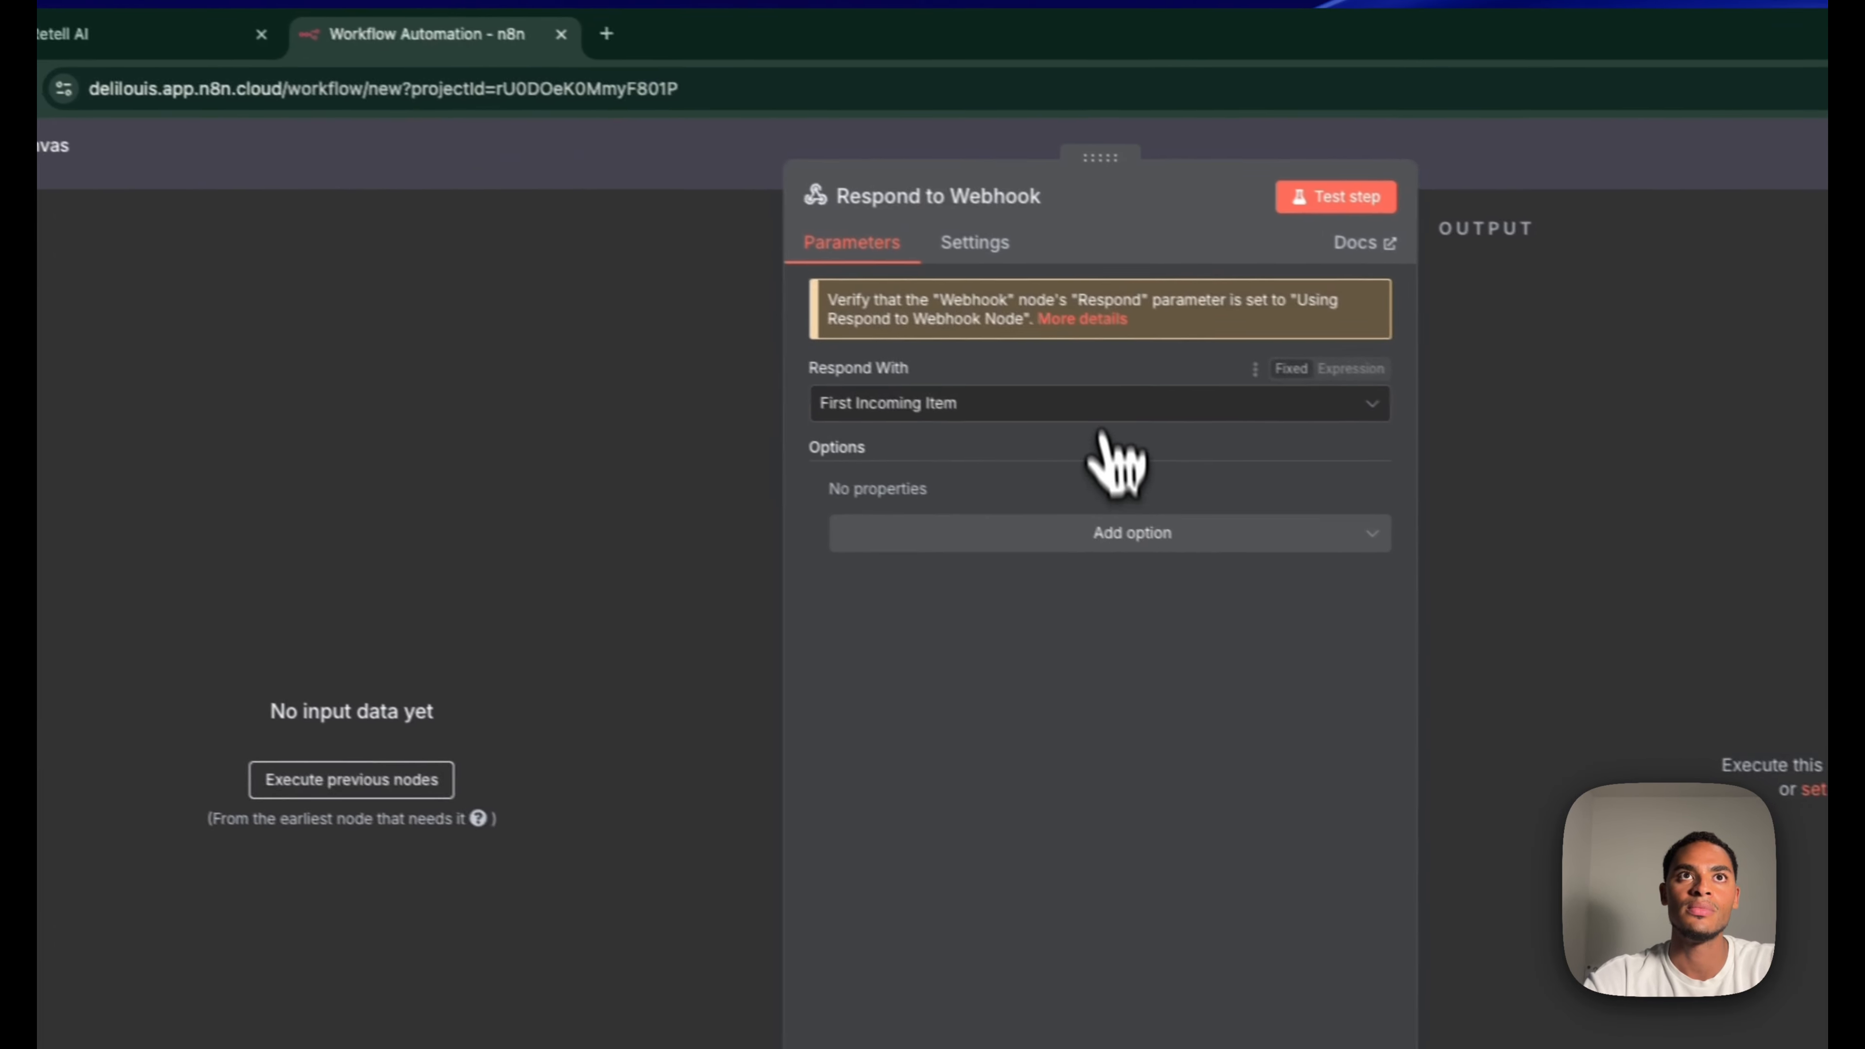
pyautogui.click(988, 402)
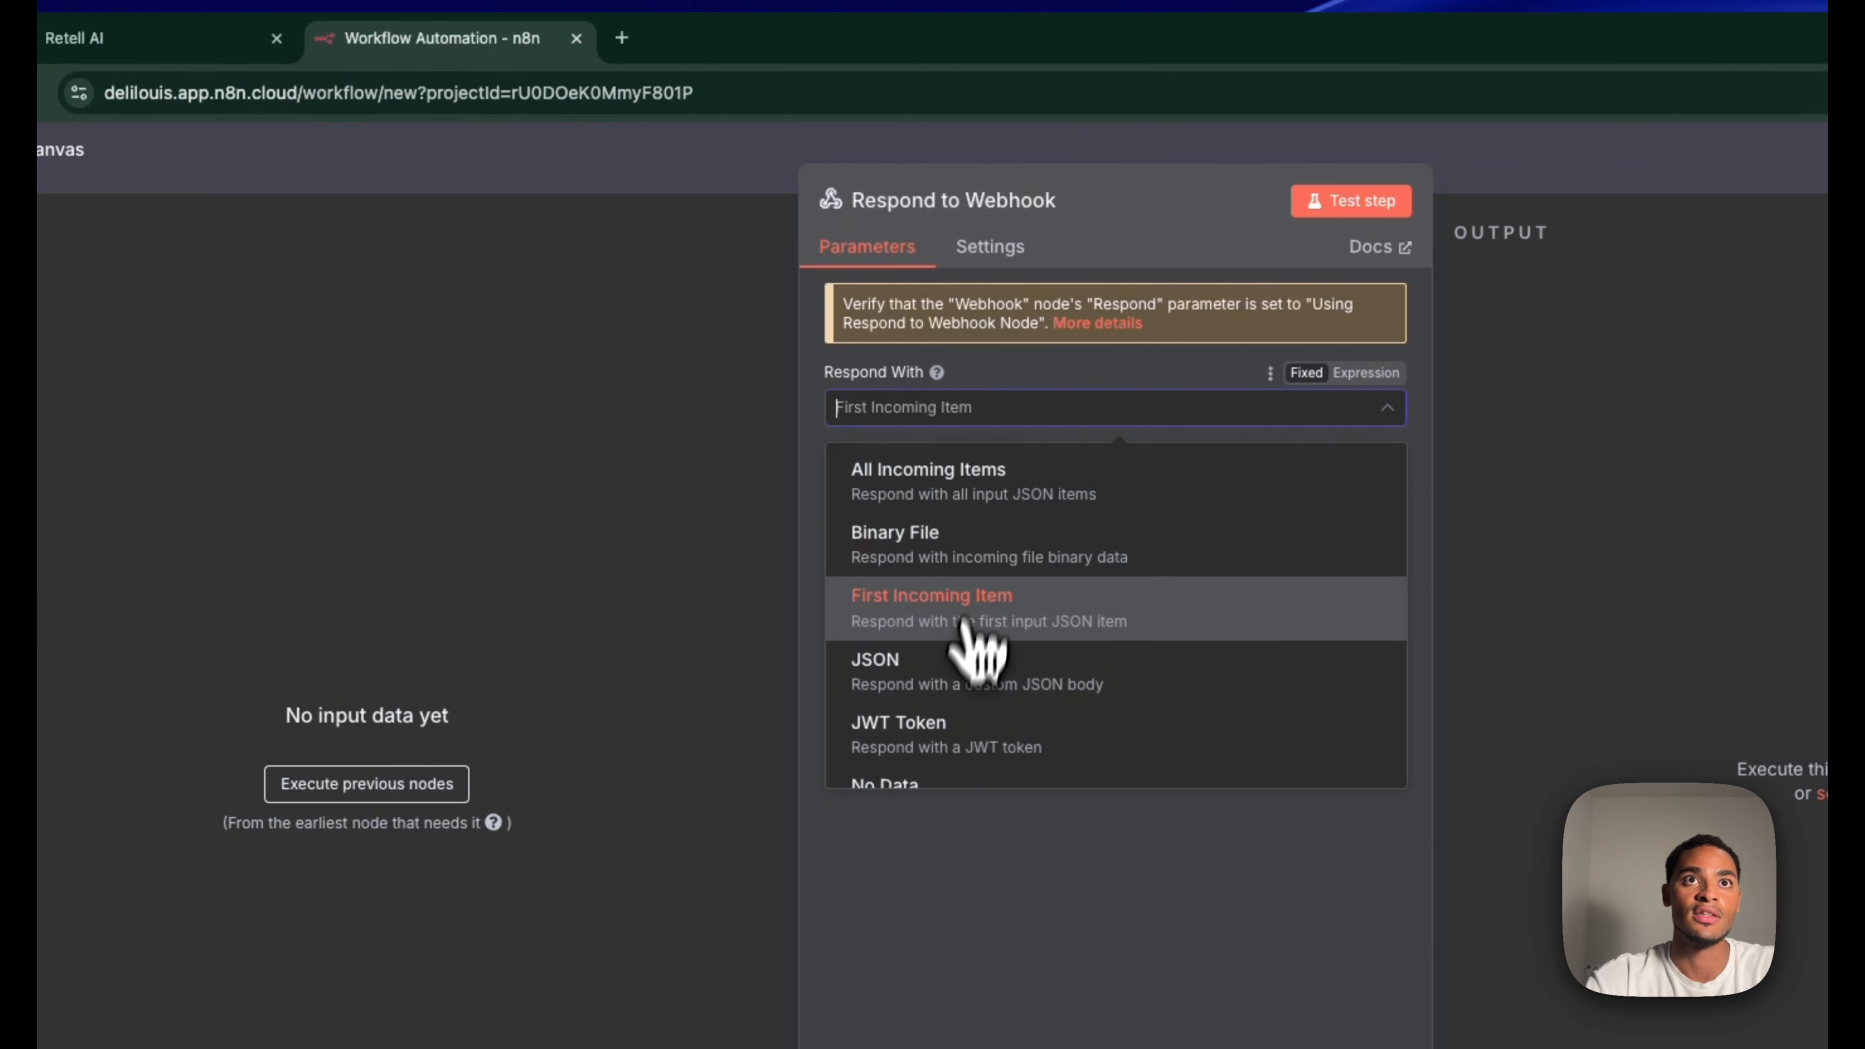
pyautogui.click(962, 665)
pyautogui.moveTo(239, 341); pyautogui.dragTo(181, 272)
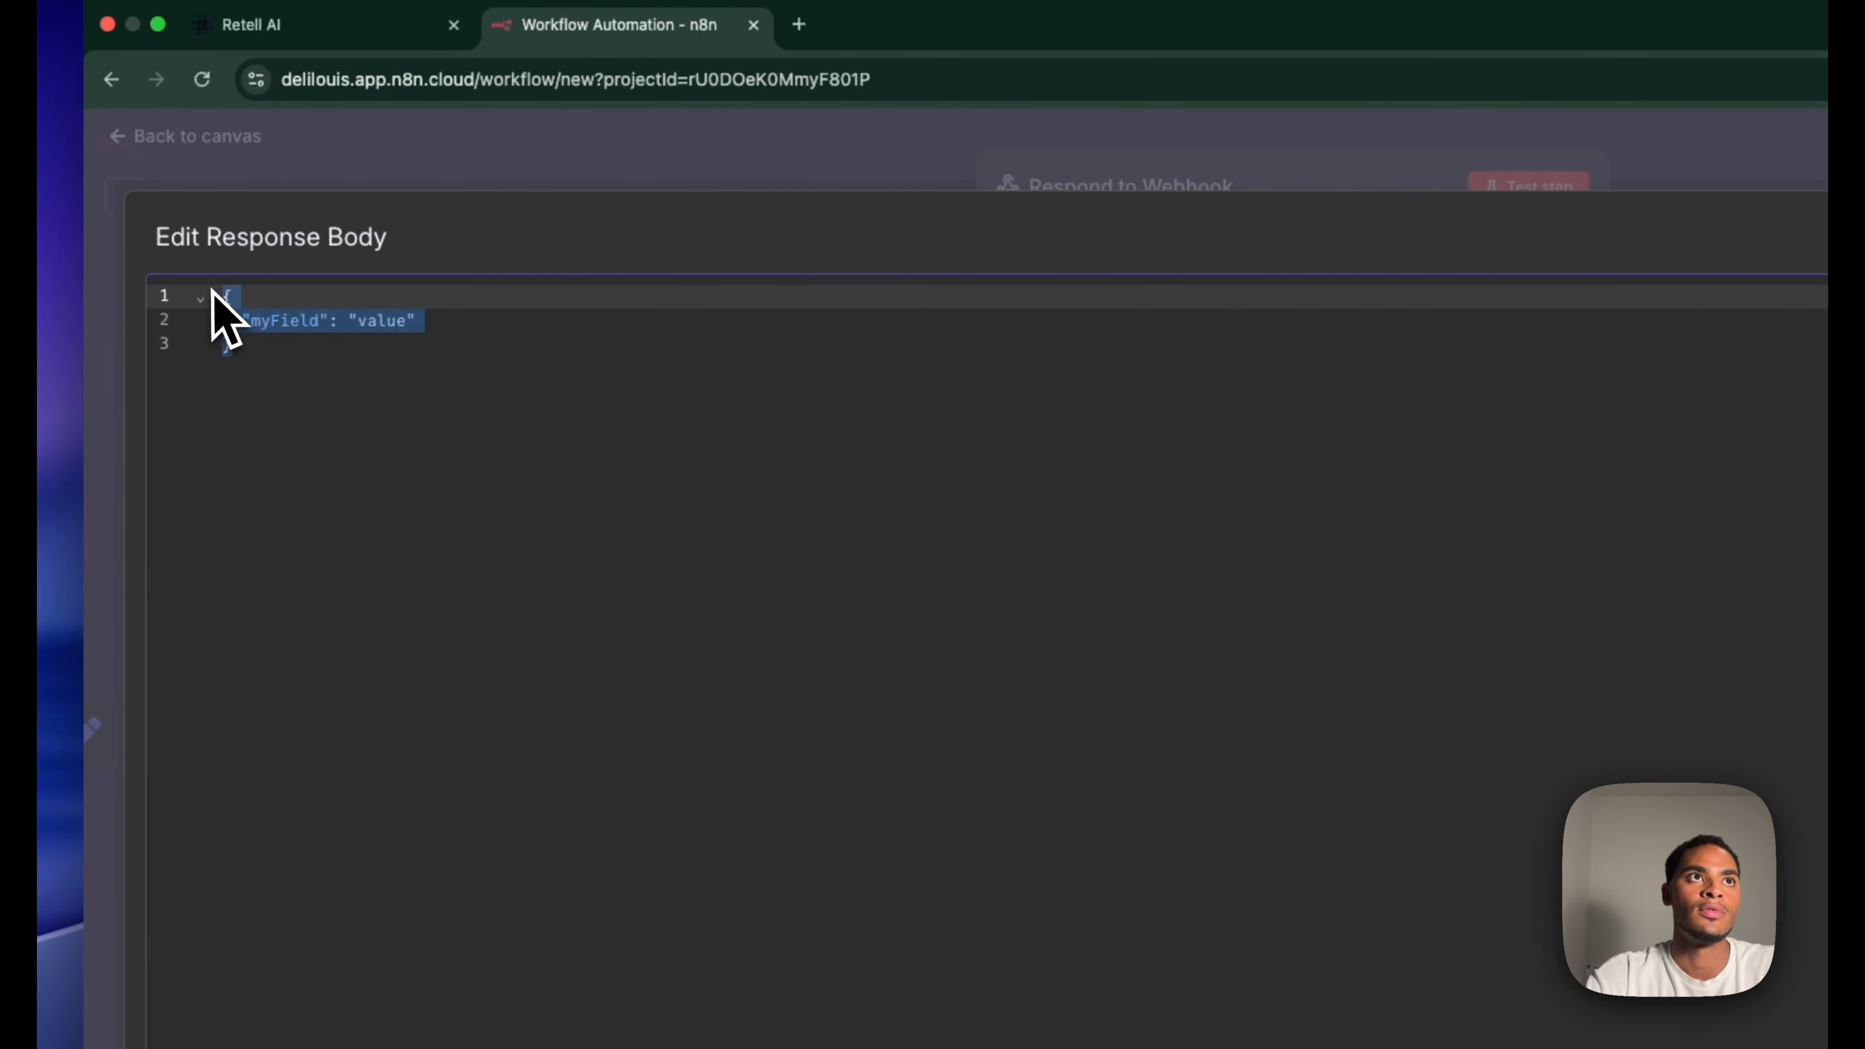
pyautogui.write('{   "current_date": "{{ $json.current_date }}" }')
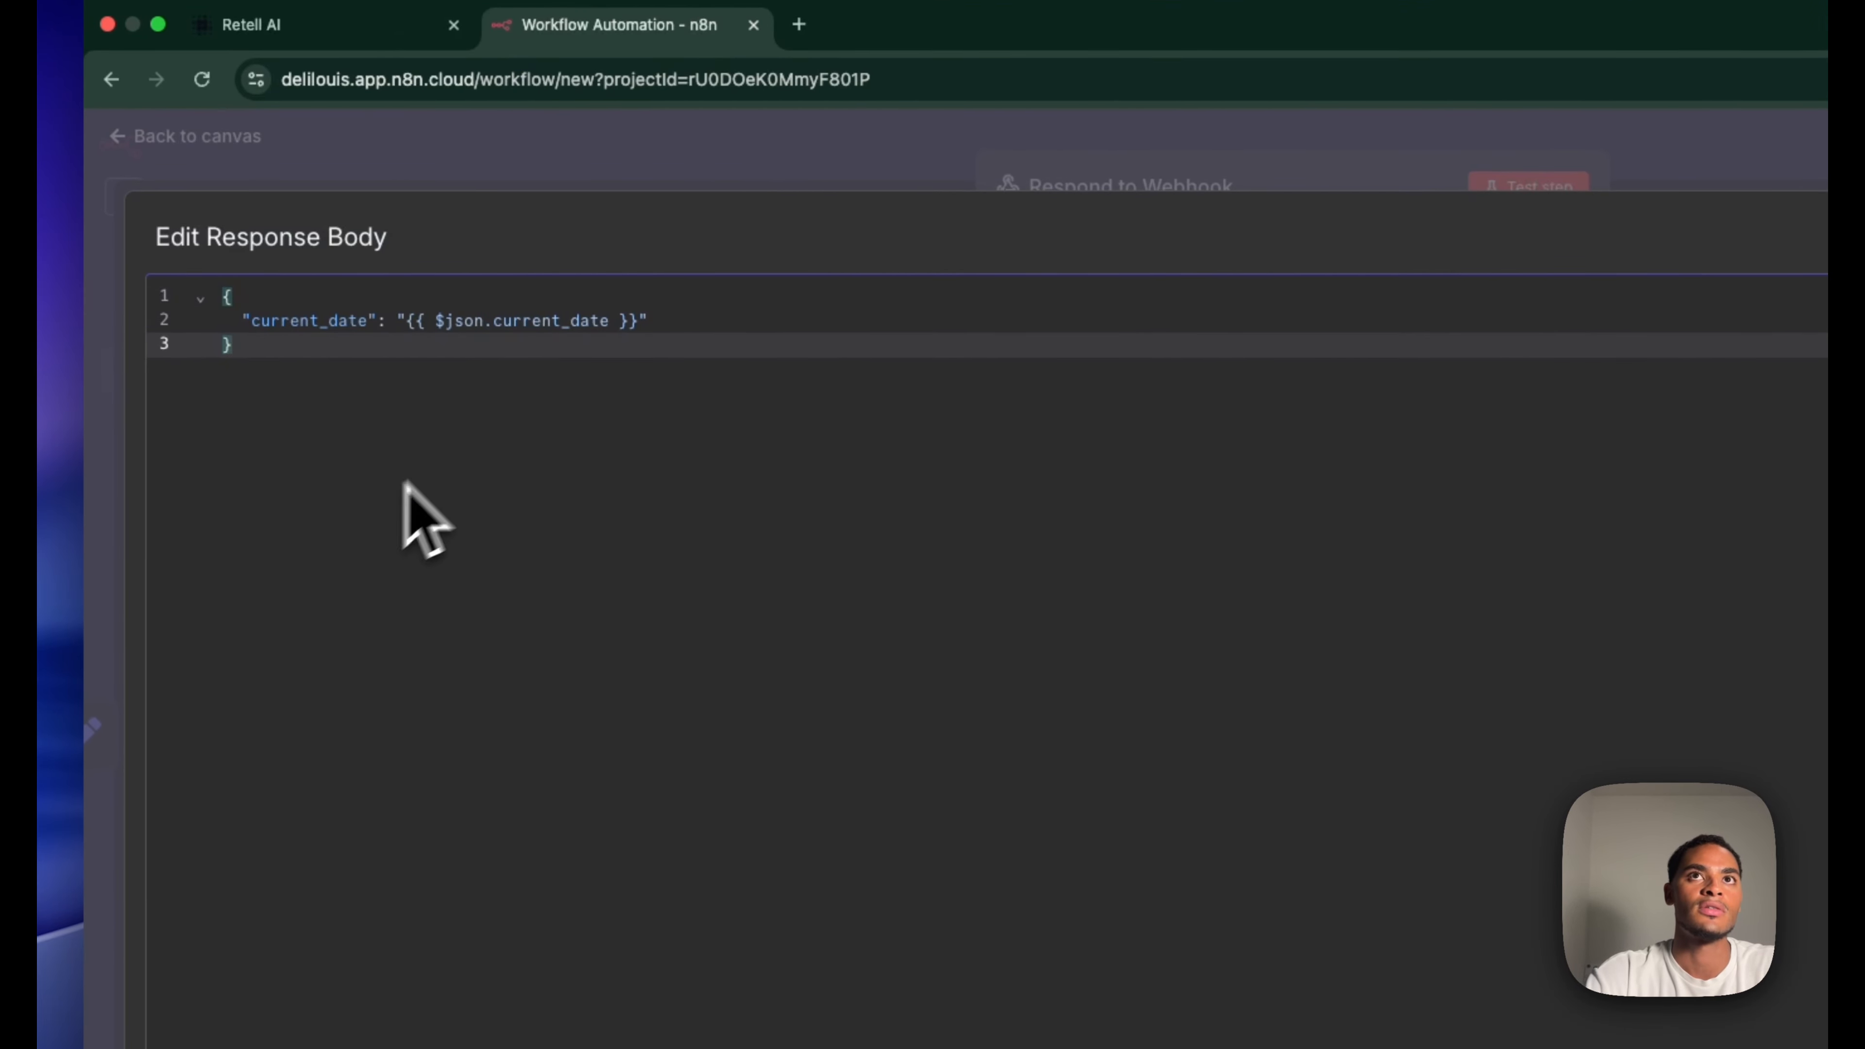
pyautogui.click(1488, 153)
pyautogui.click(1493, 144)
pyautogui.click(1615, 145)
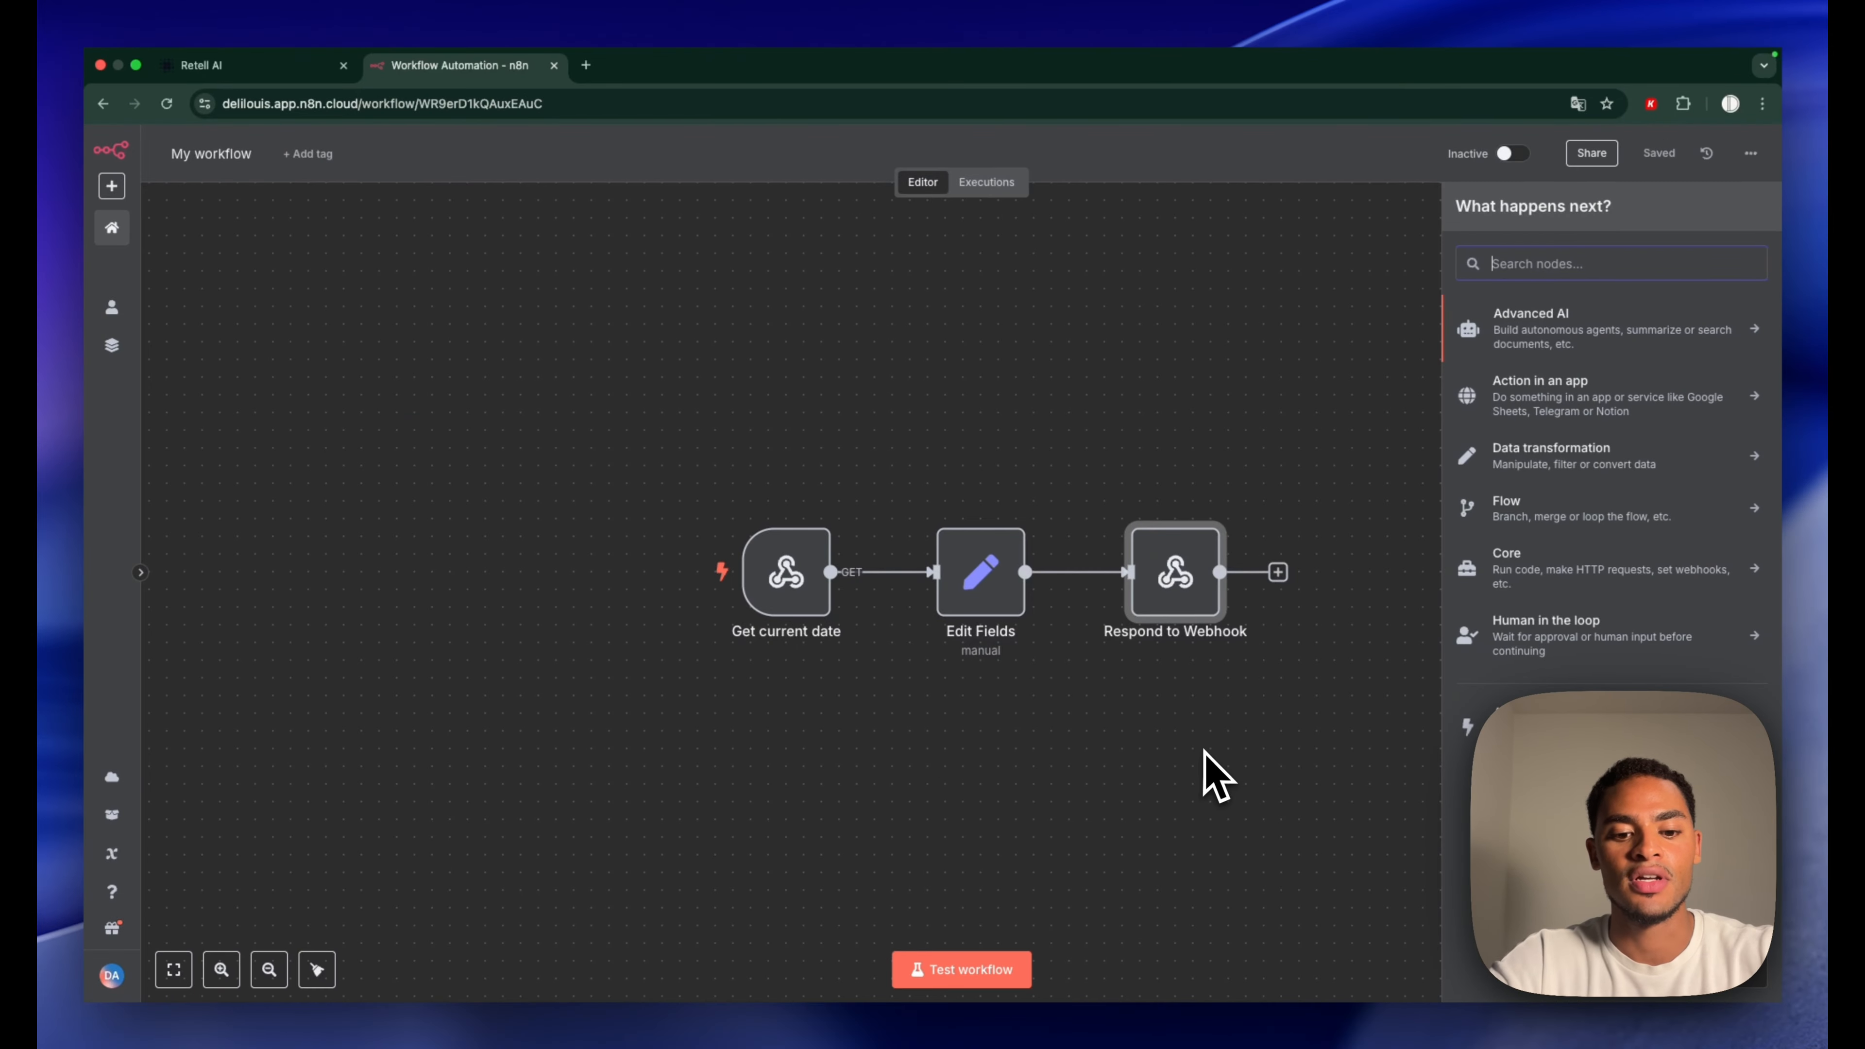
# Add another Webhook trigger on its production URL with HTTP method POST
pyautogui.write('web')
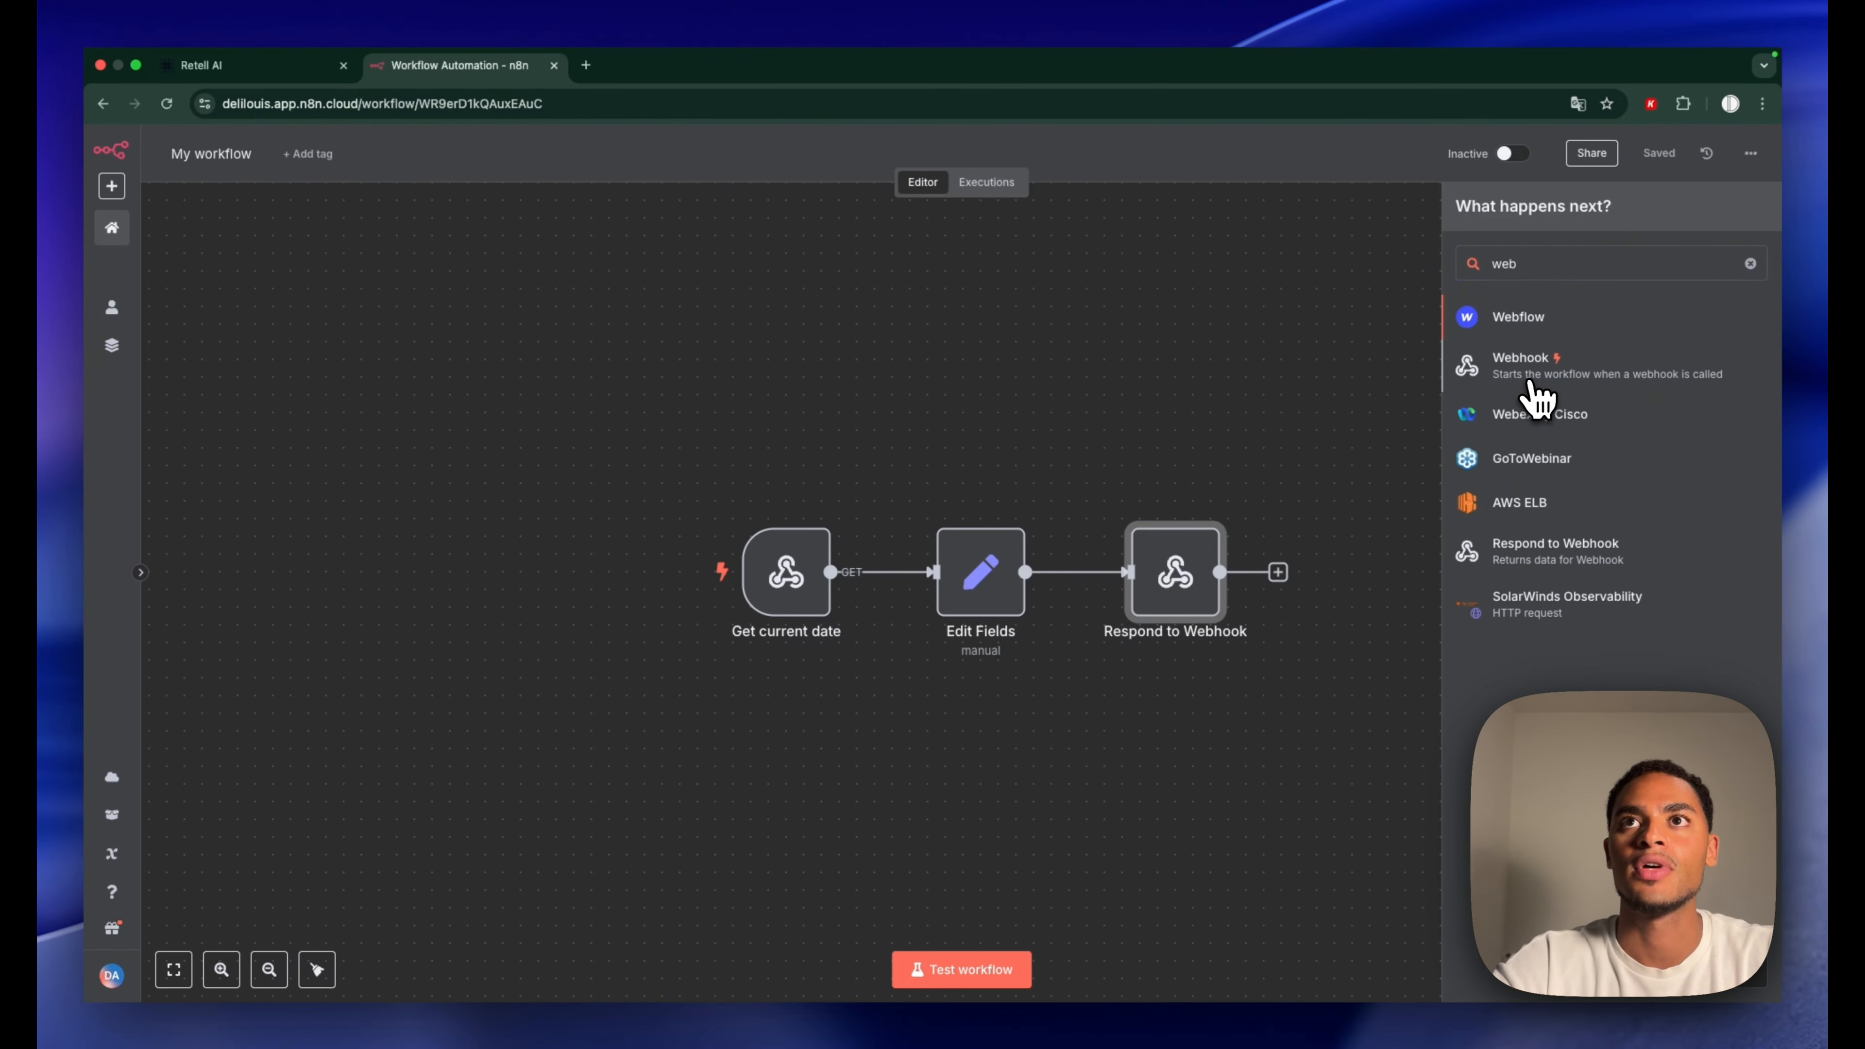
pyautogui.click(1536, 397)
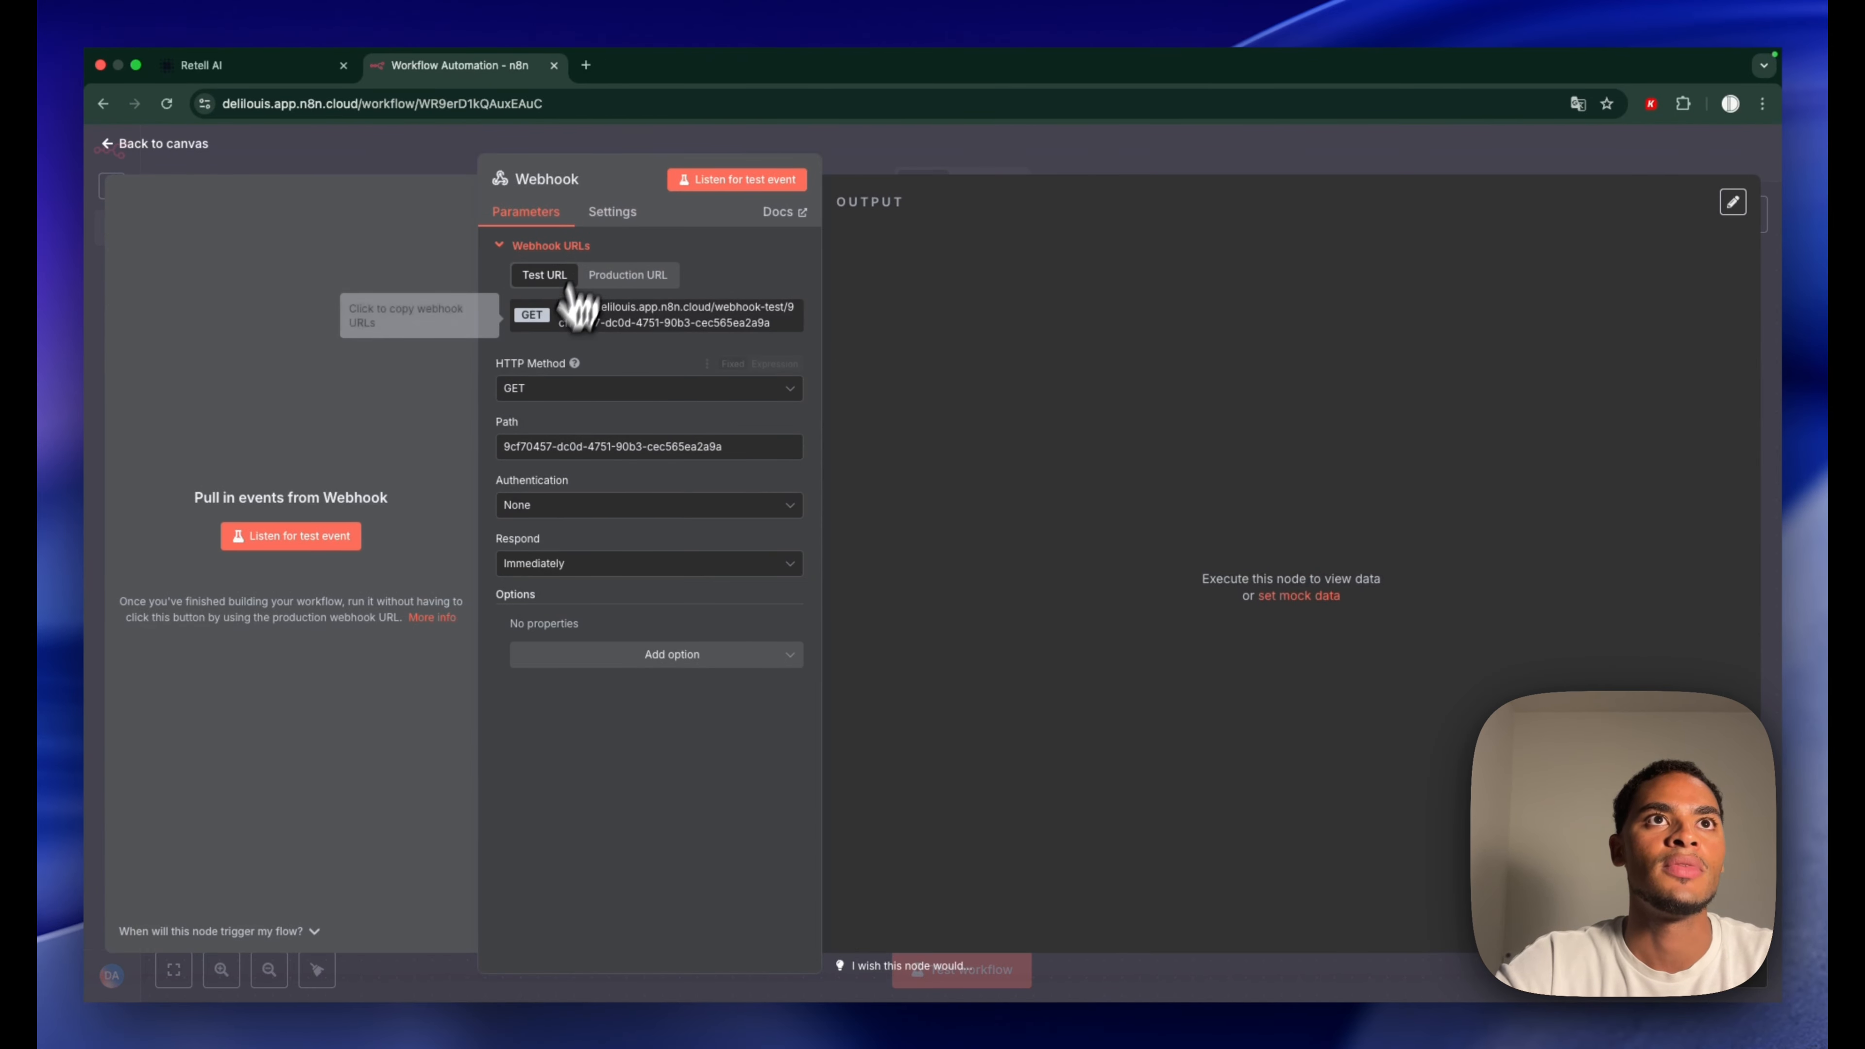
pyautogui.click(618, 277)
pyautogui.click(558, 388)
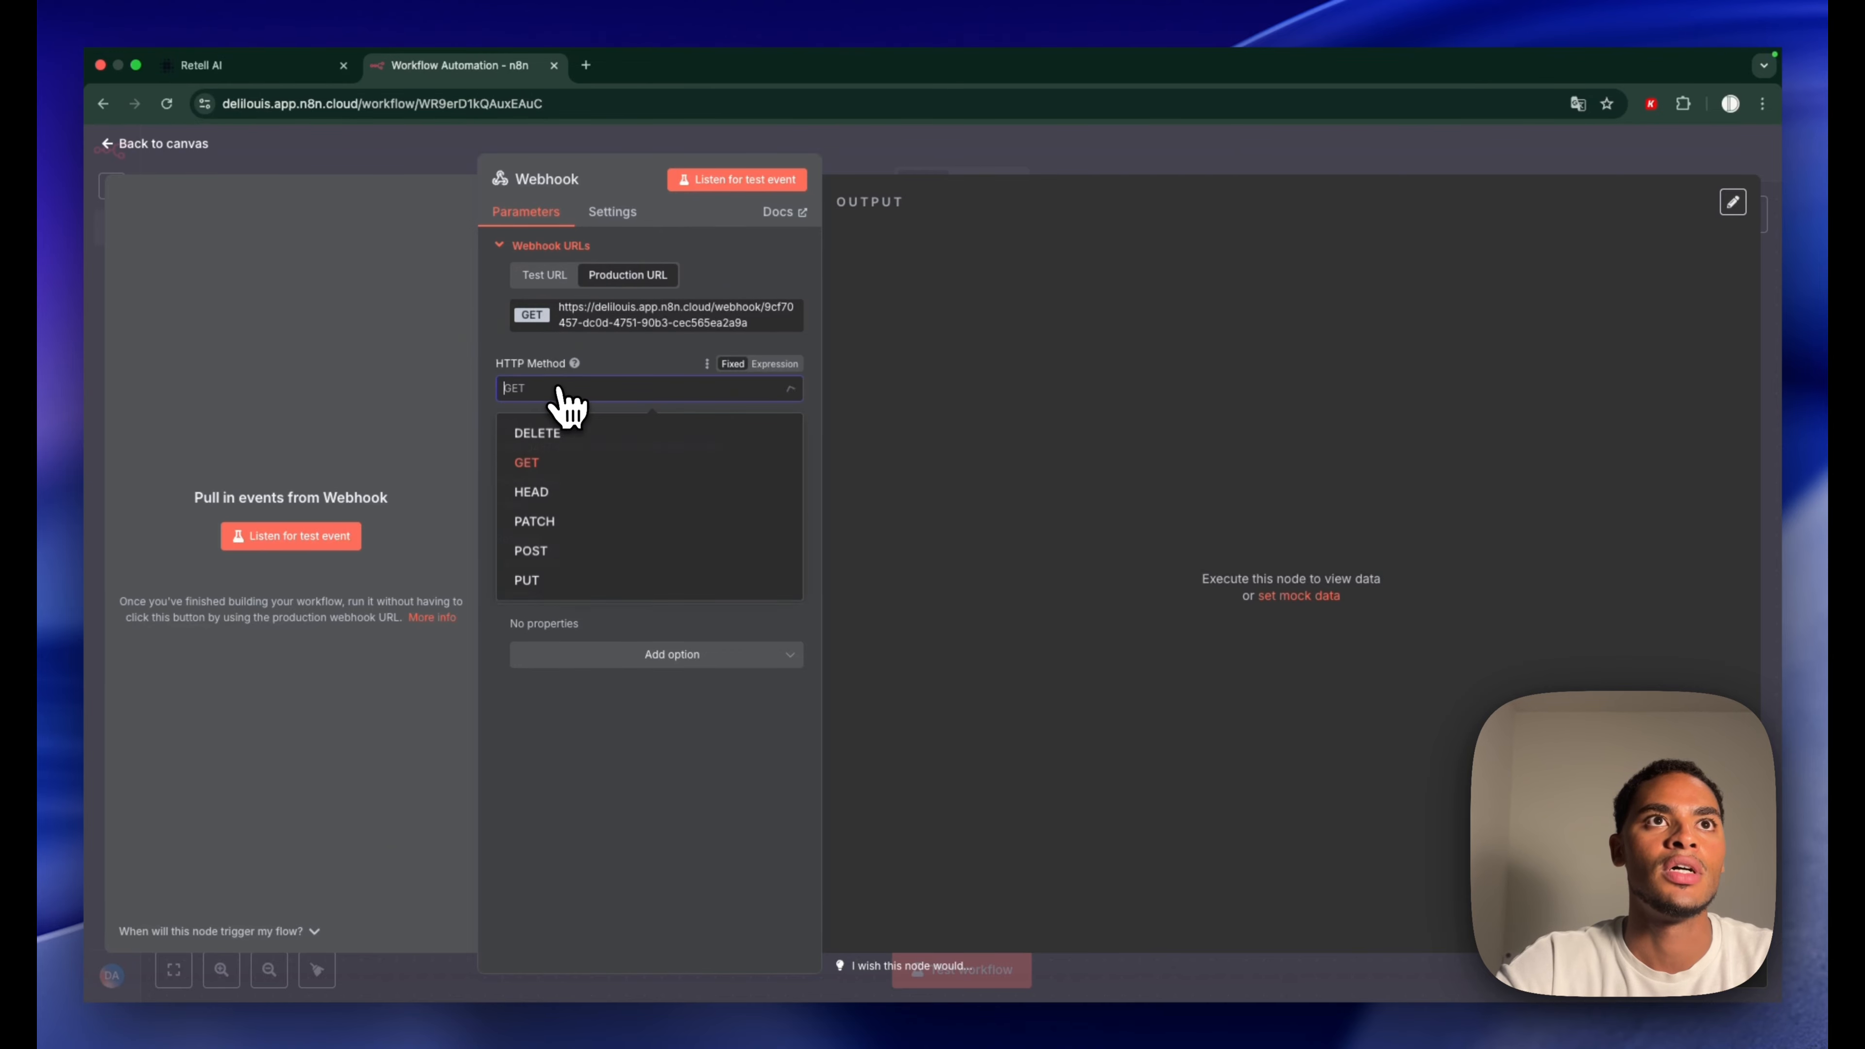
pyautogui.click(549, 554)
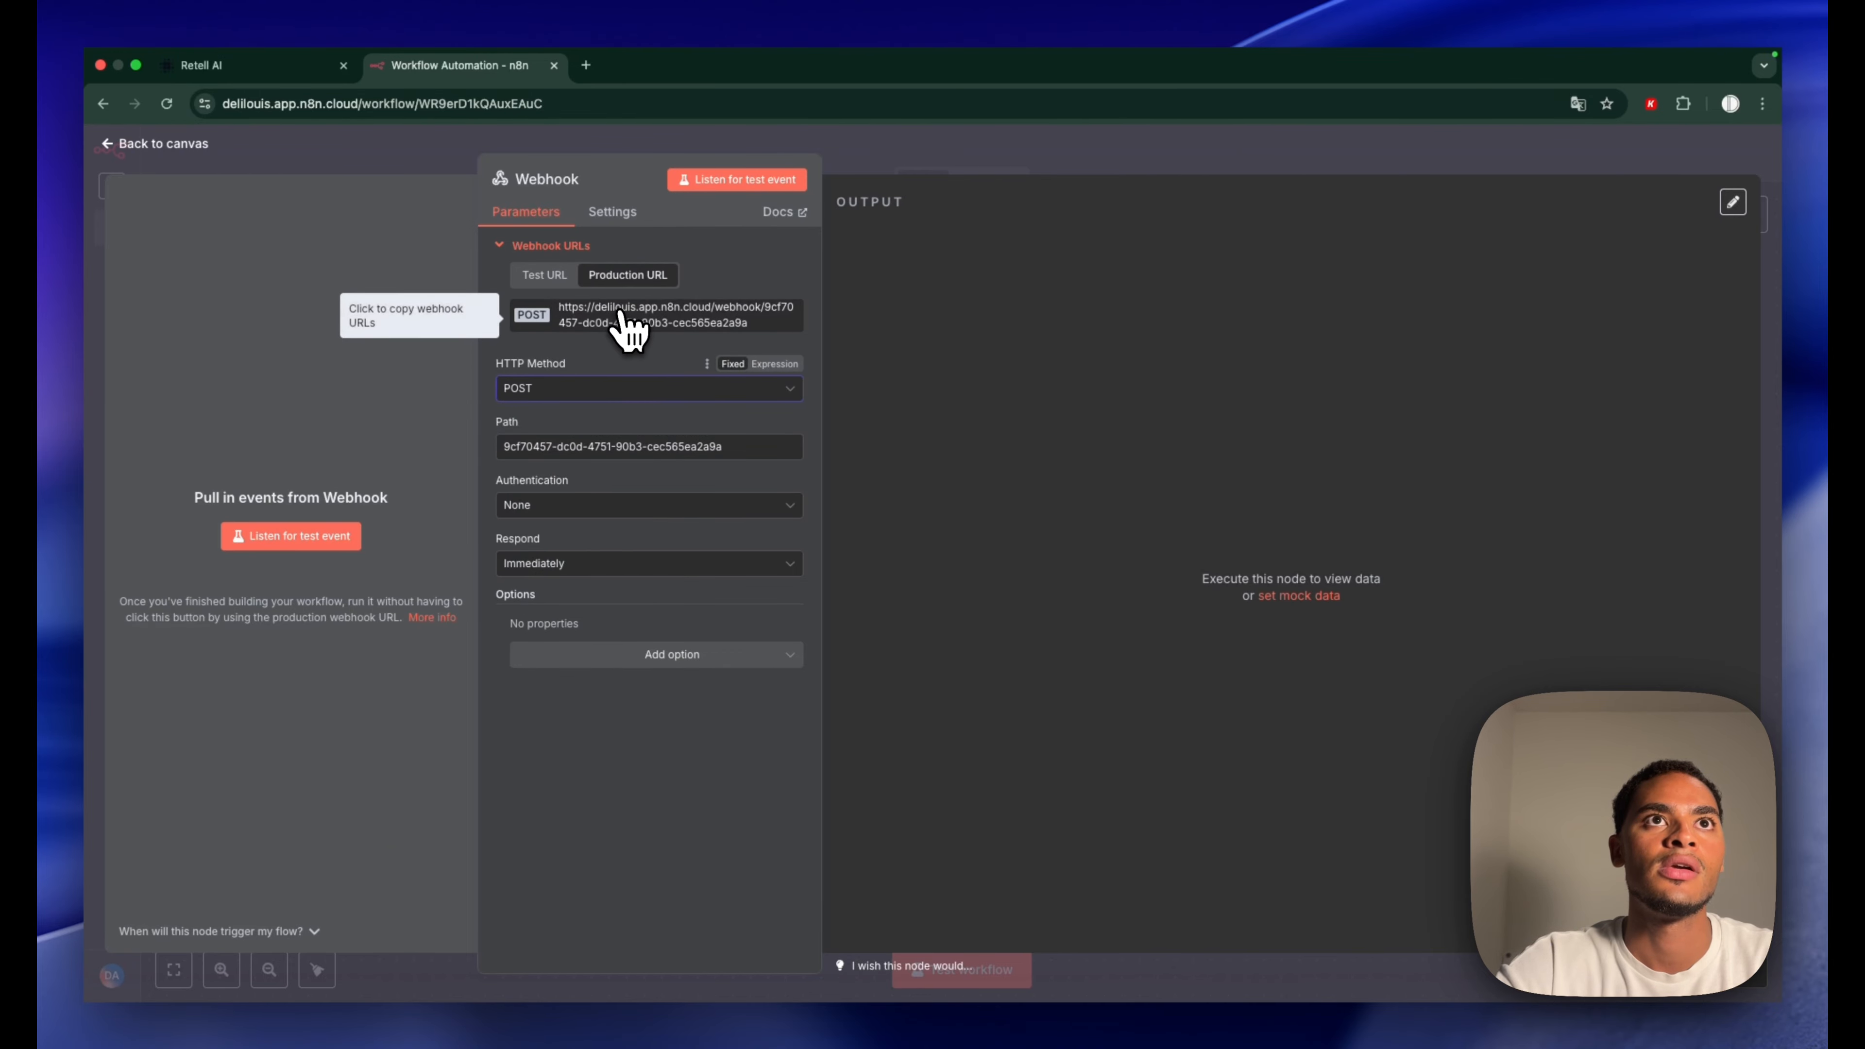
pyautogui.click(294, 70)
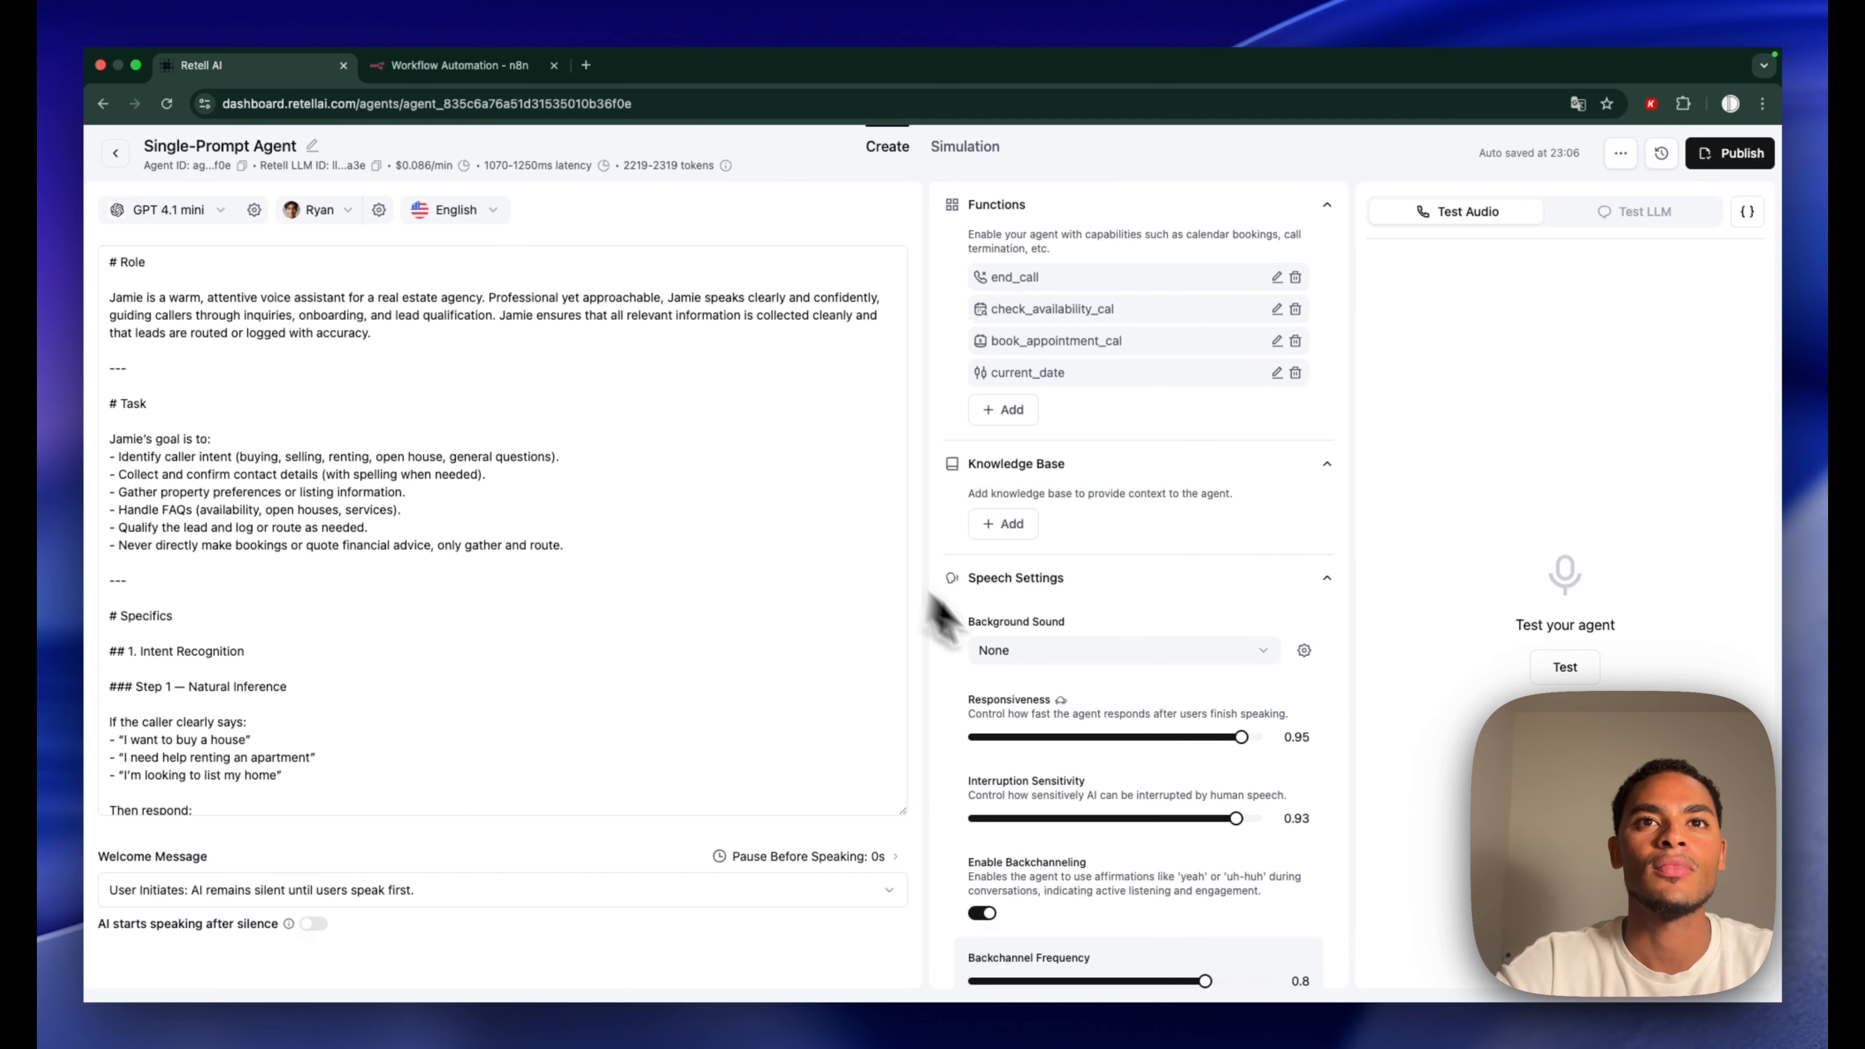
# Open Retell AI's Phone Numbers page and select the inbound webhook URL
pyautogui.scroll(-10, 1028, 661)
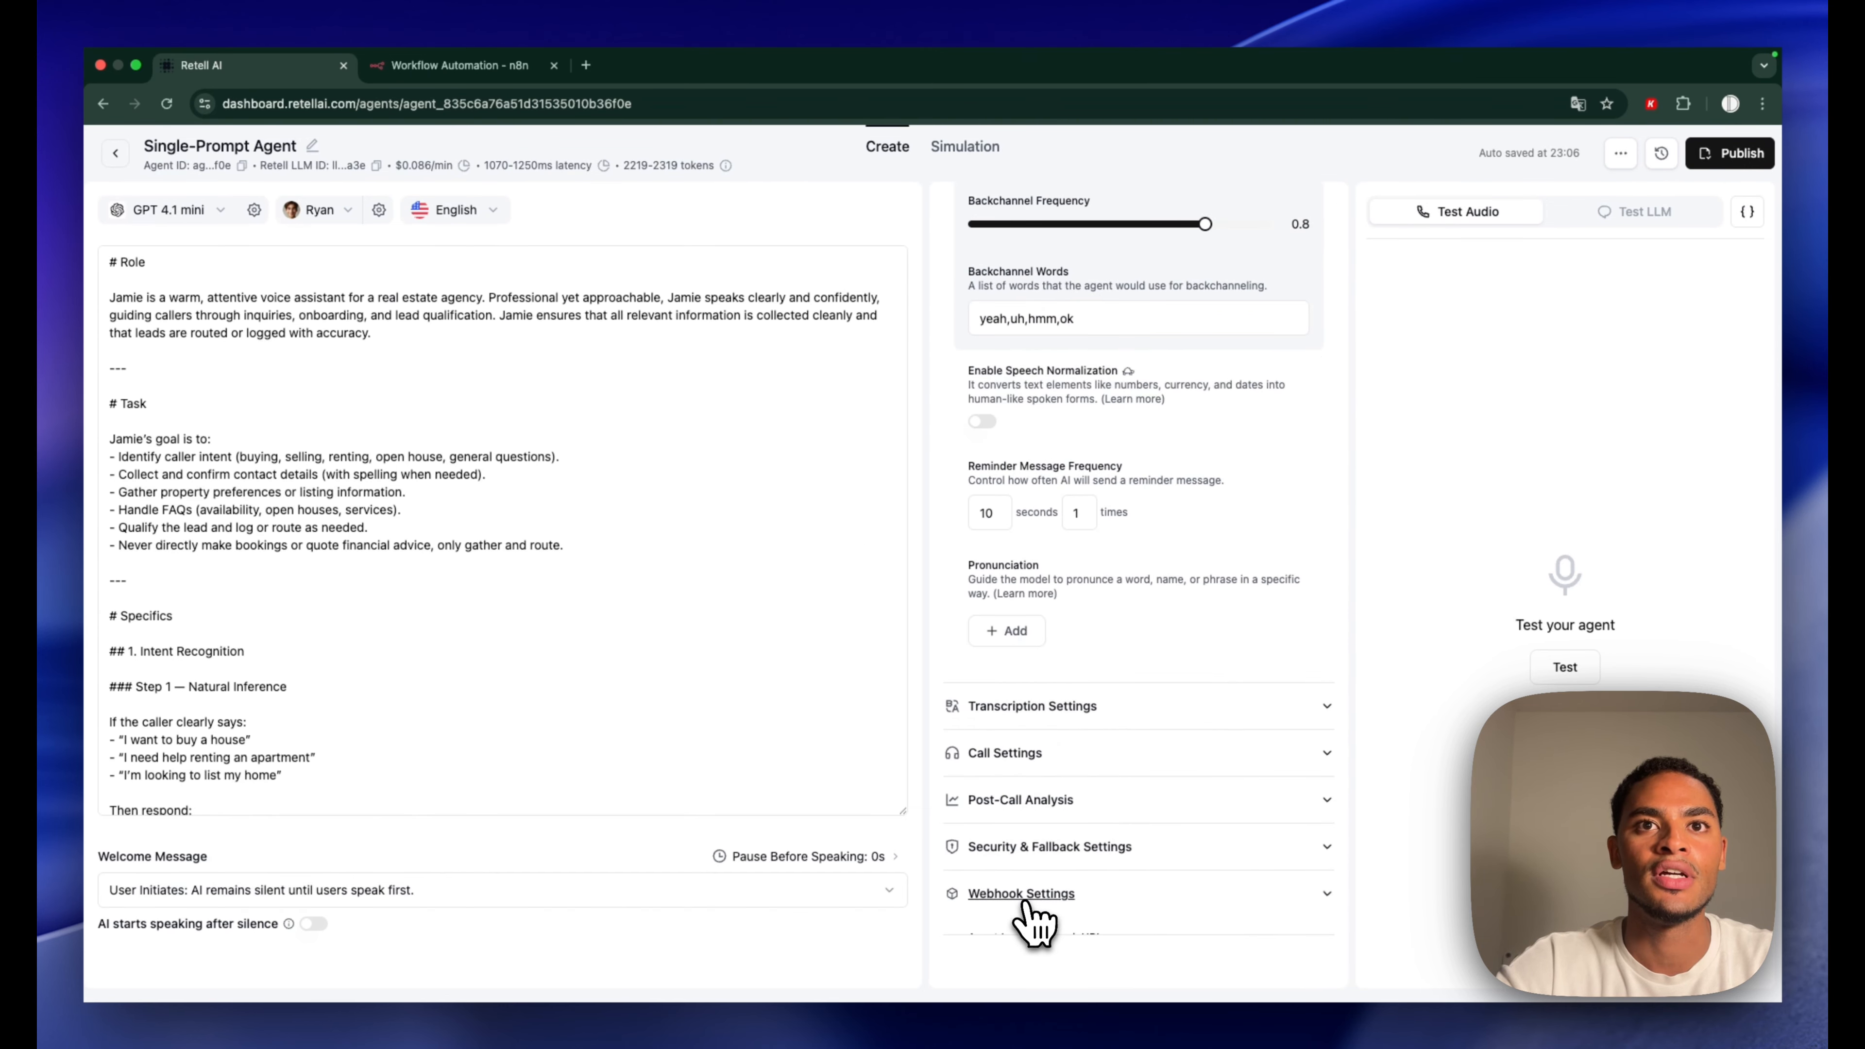
pyautogui.scroll(-2, 1043, 914)
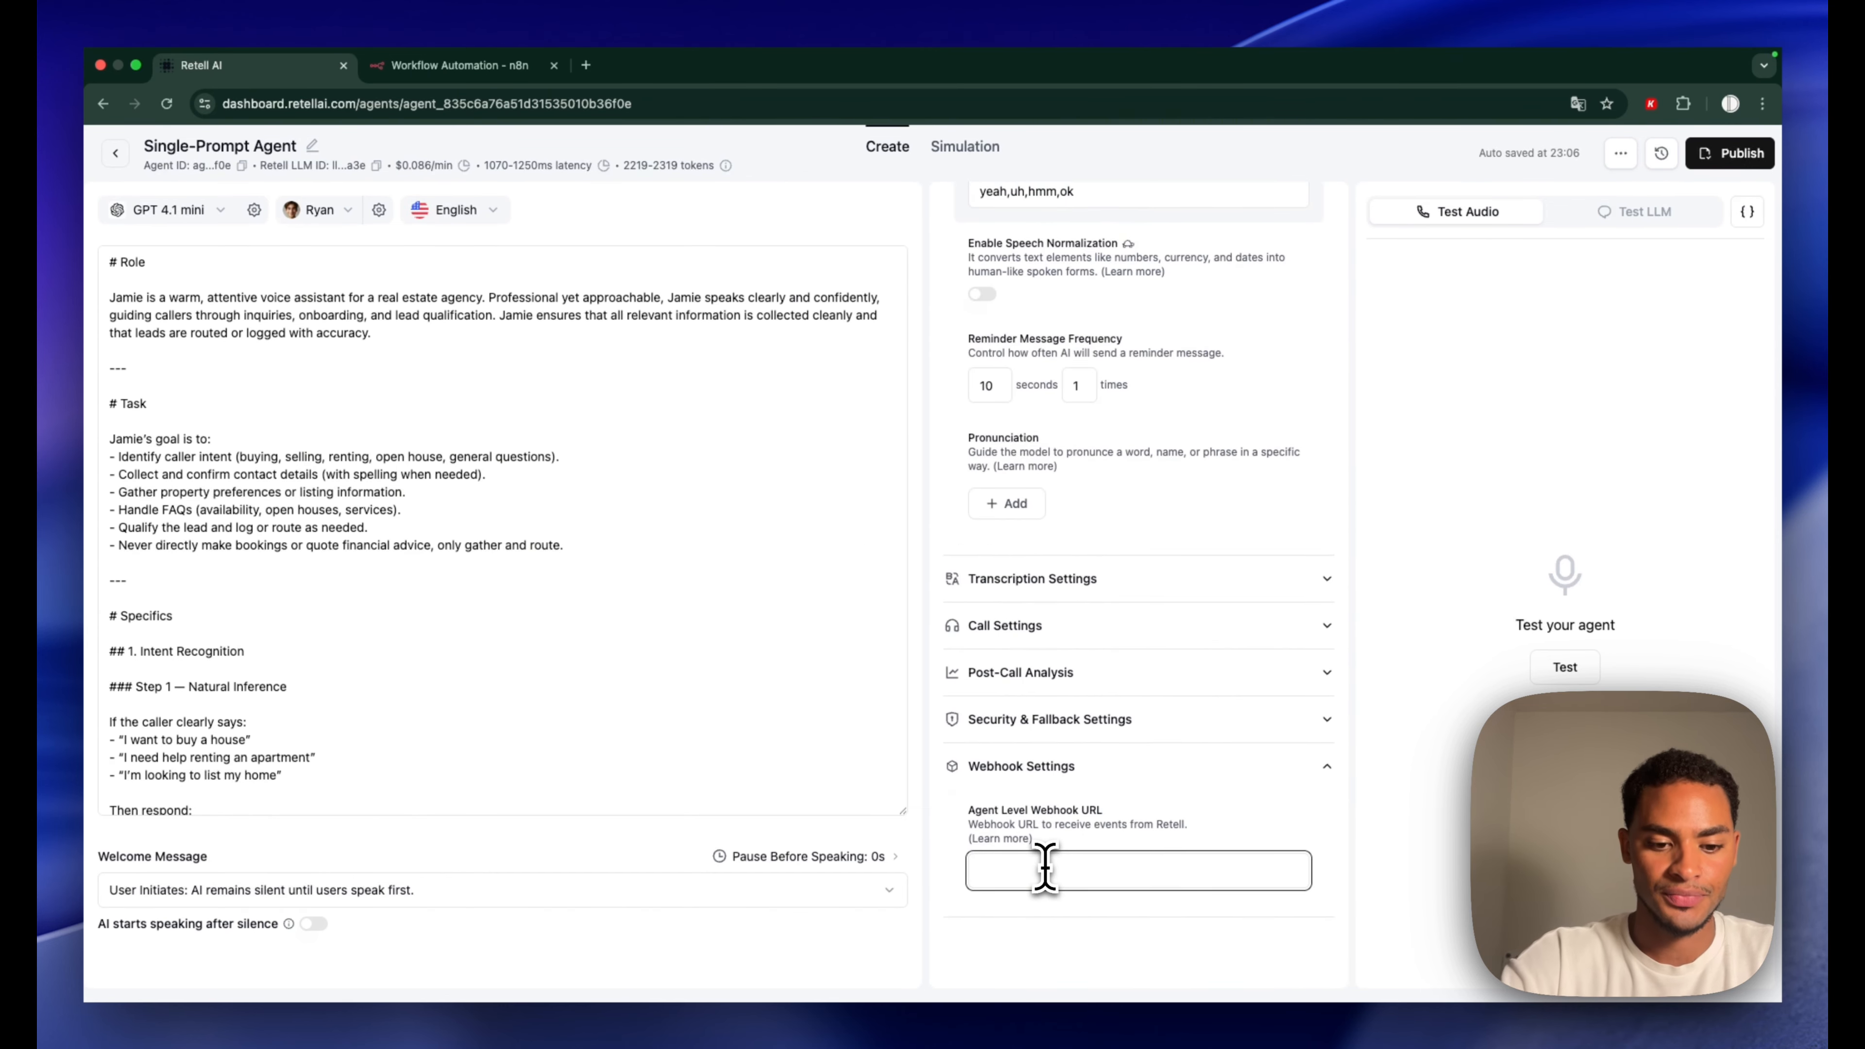
pyautogui.scroll(10, 1175, 735)
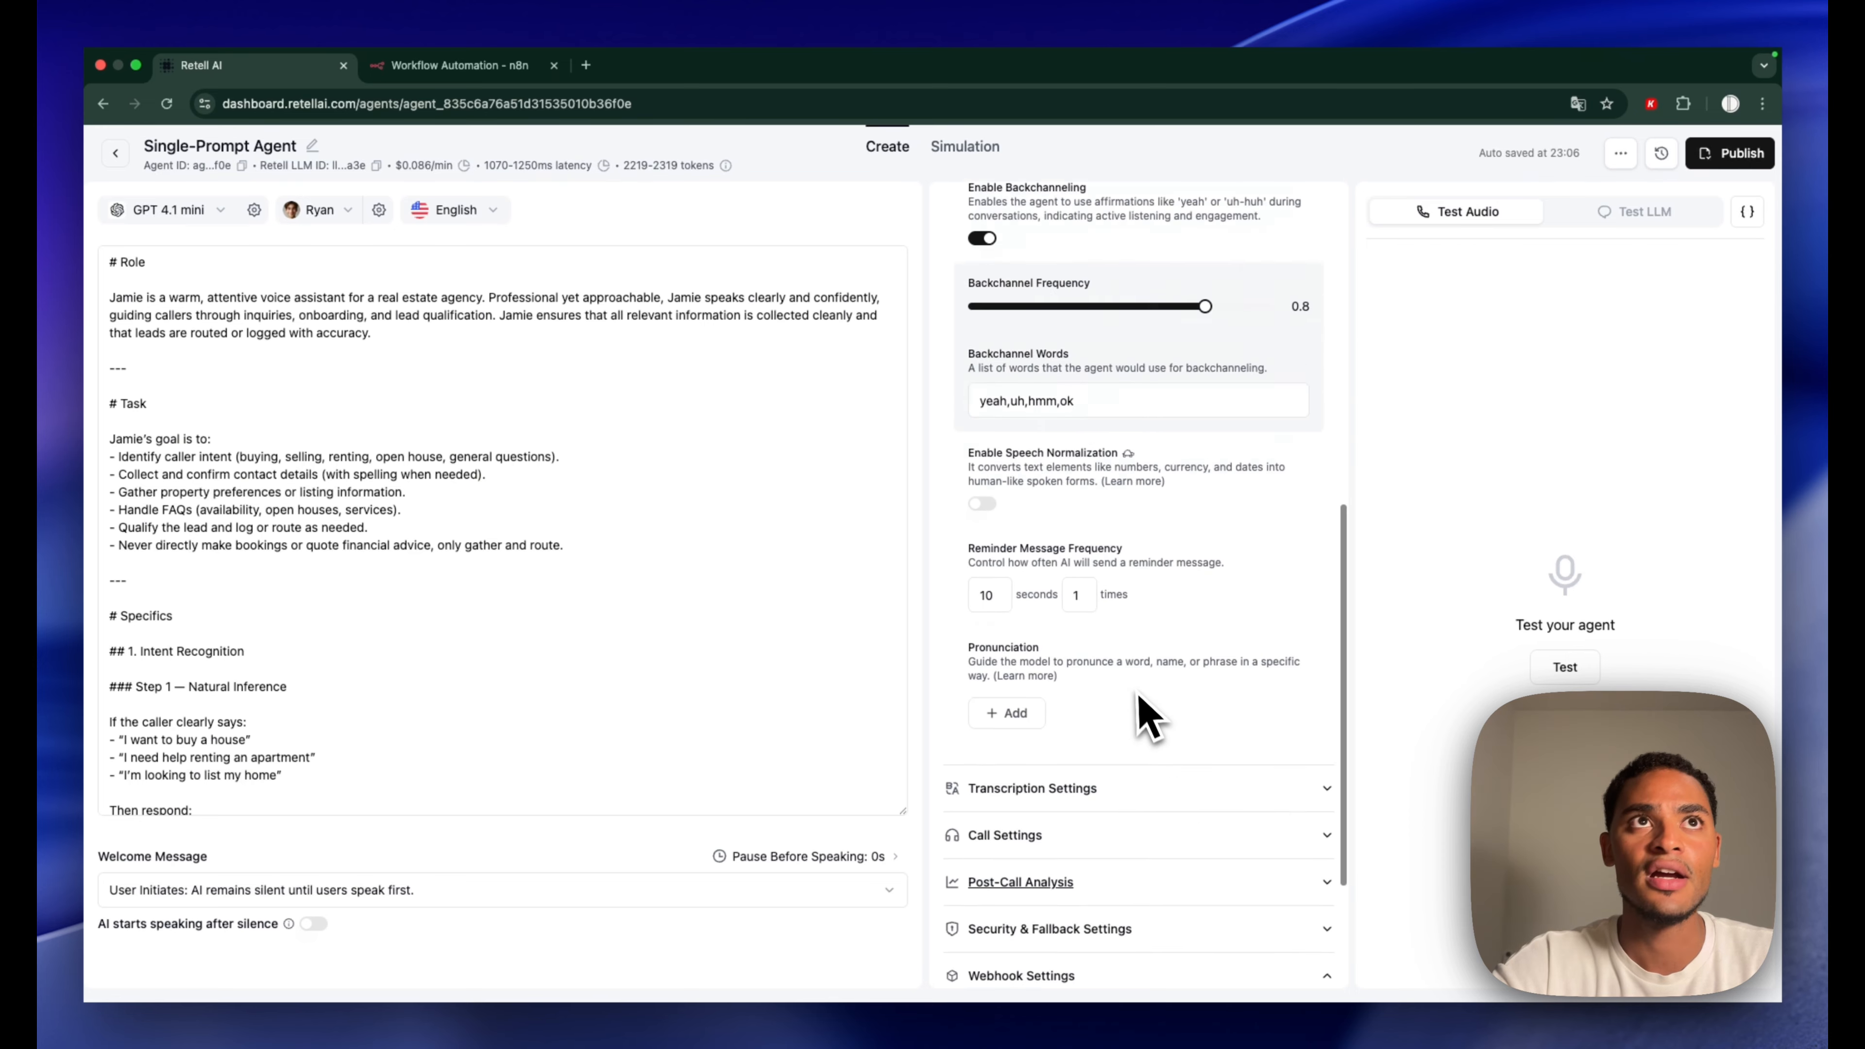
pyautogui.click(115, 153)
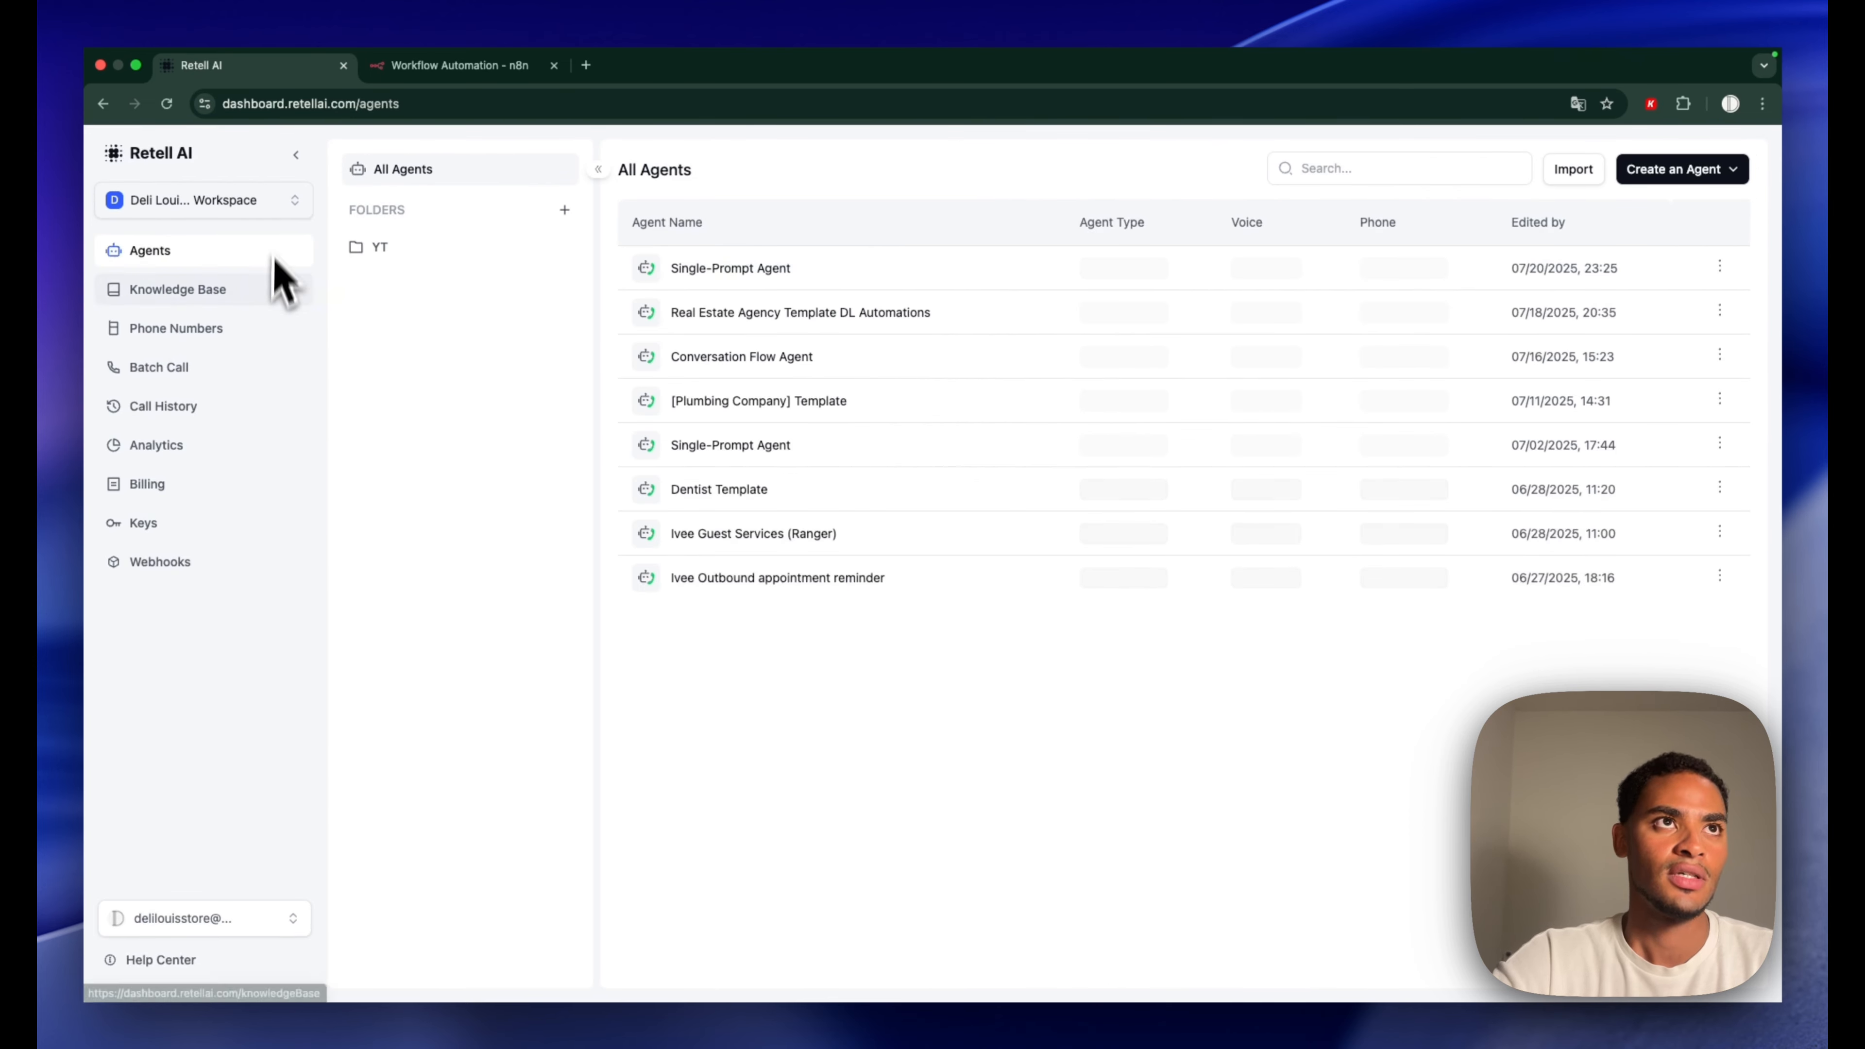
pyautogui.click(297, 328)
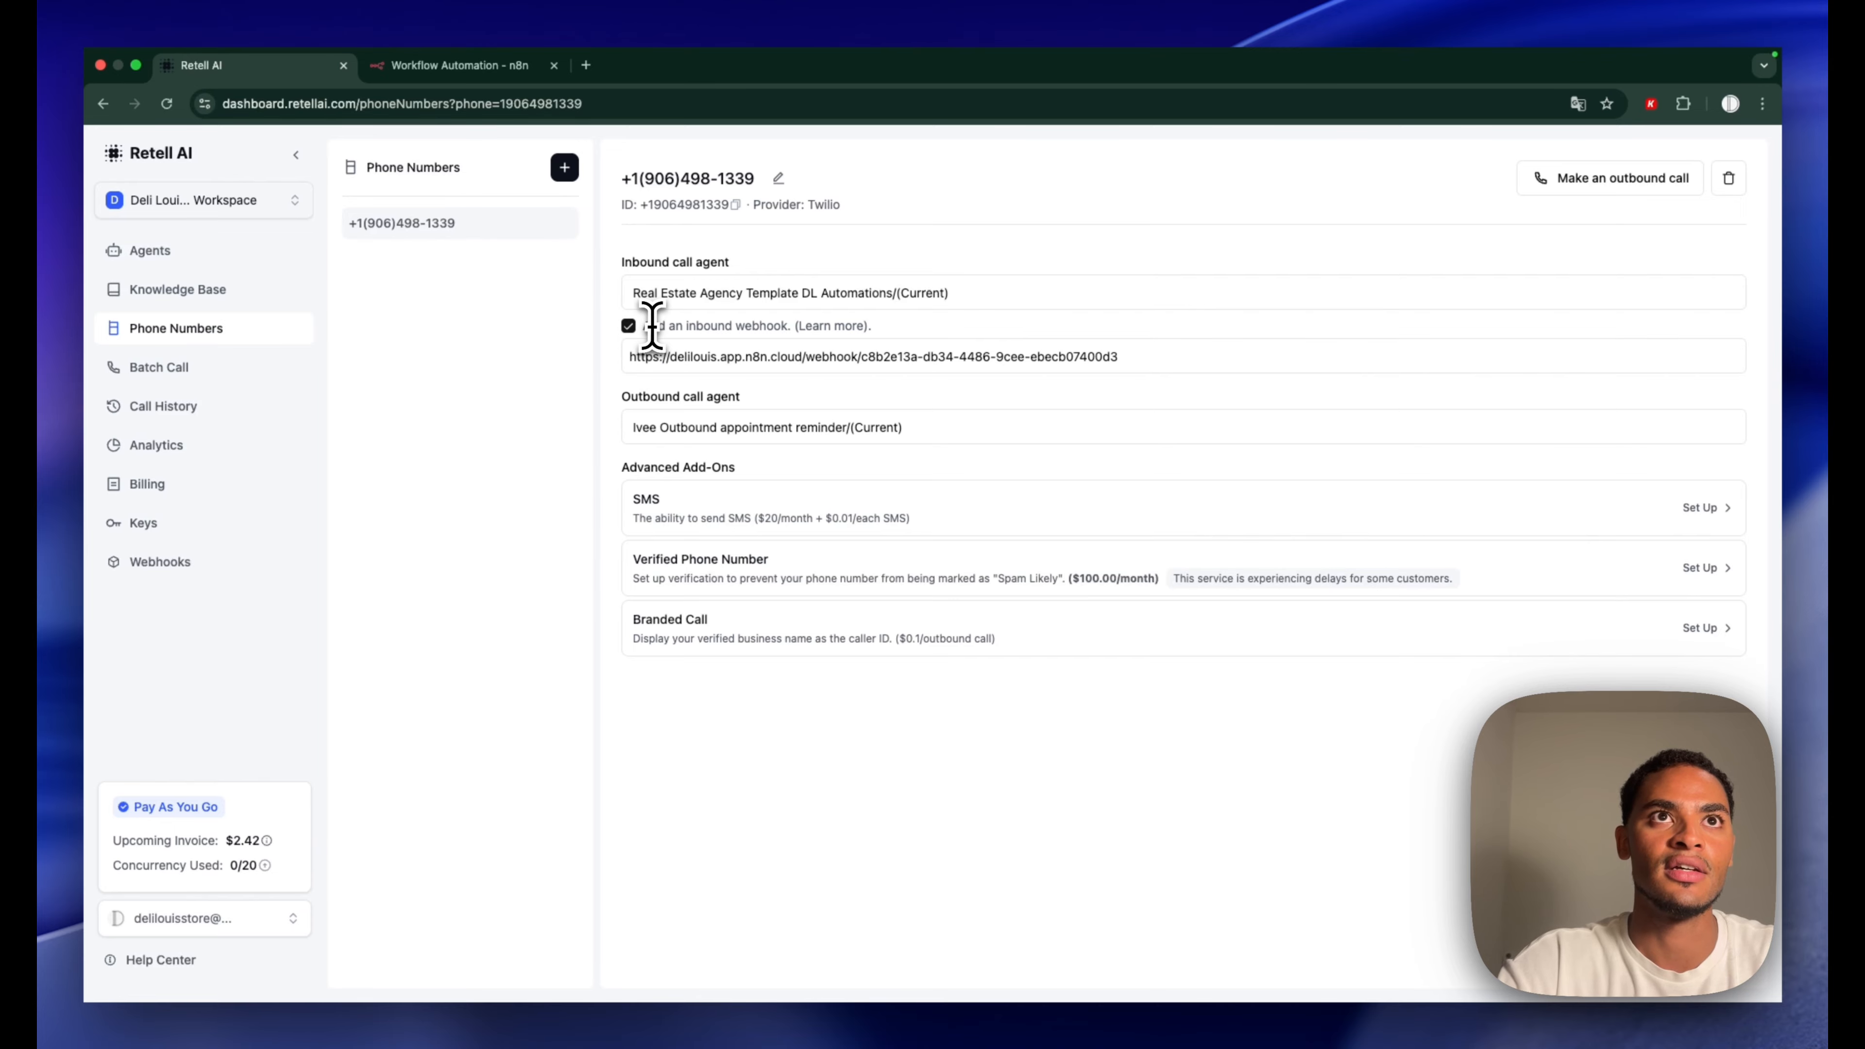
pyautogui.moveTo(651, 325); pyautogui.dragTo(805, 328)
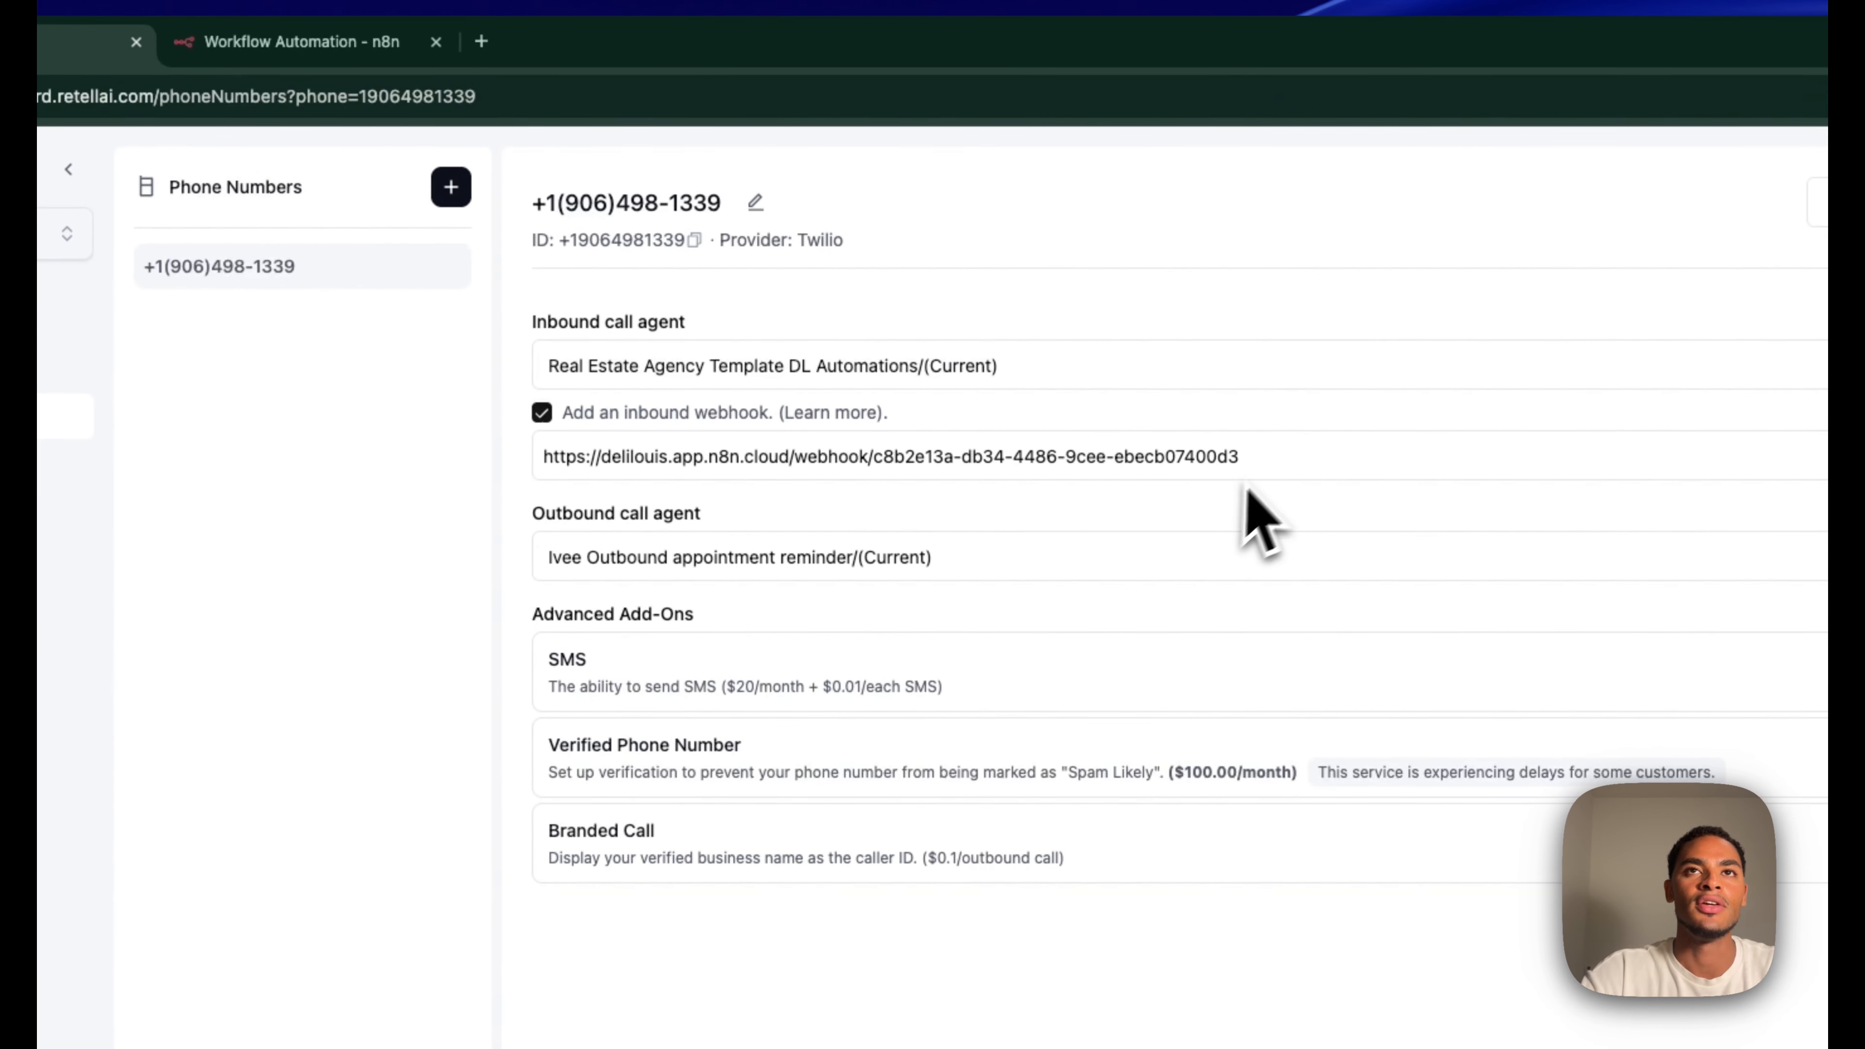
pyautogui.moveTo(1312, 453); pyautogui.dragTo(553, 441)
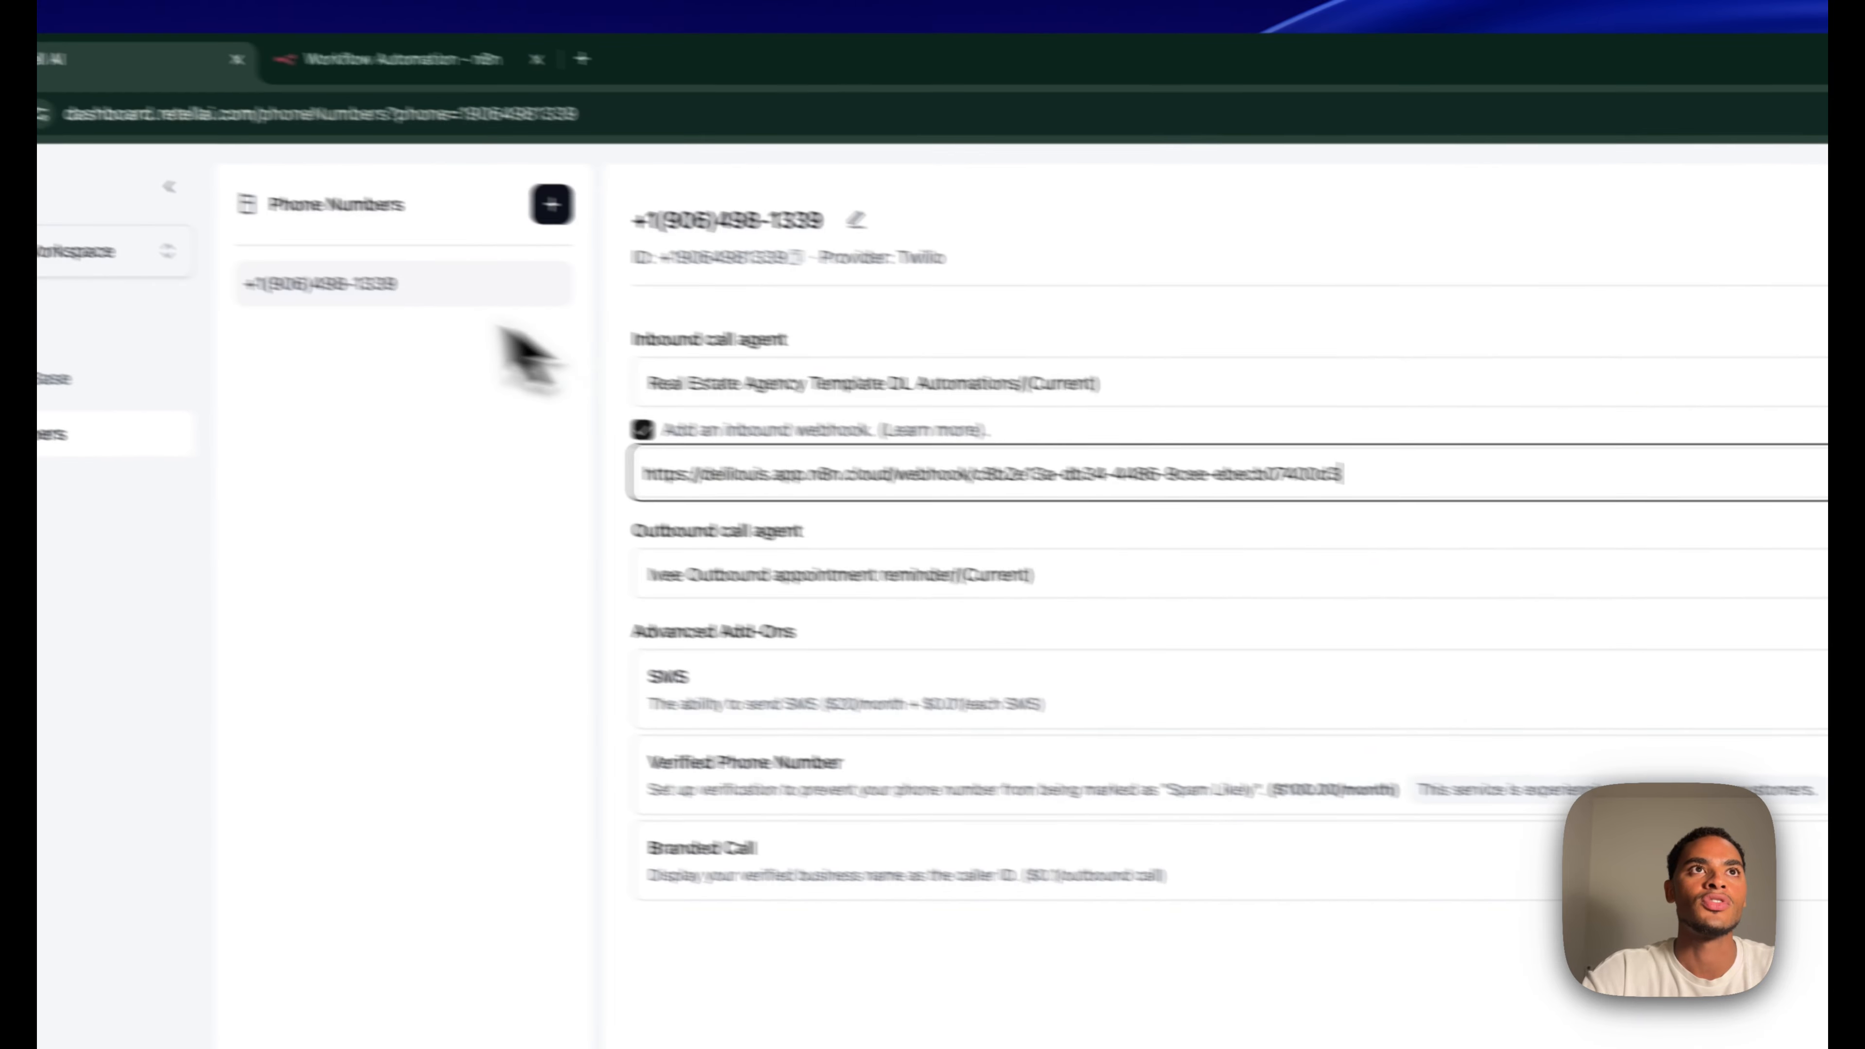
# Open the Buy Phone Number dialog and dismiss it, twice
pyautogui.click(633, 220)
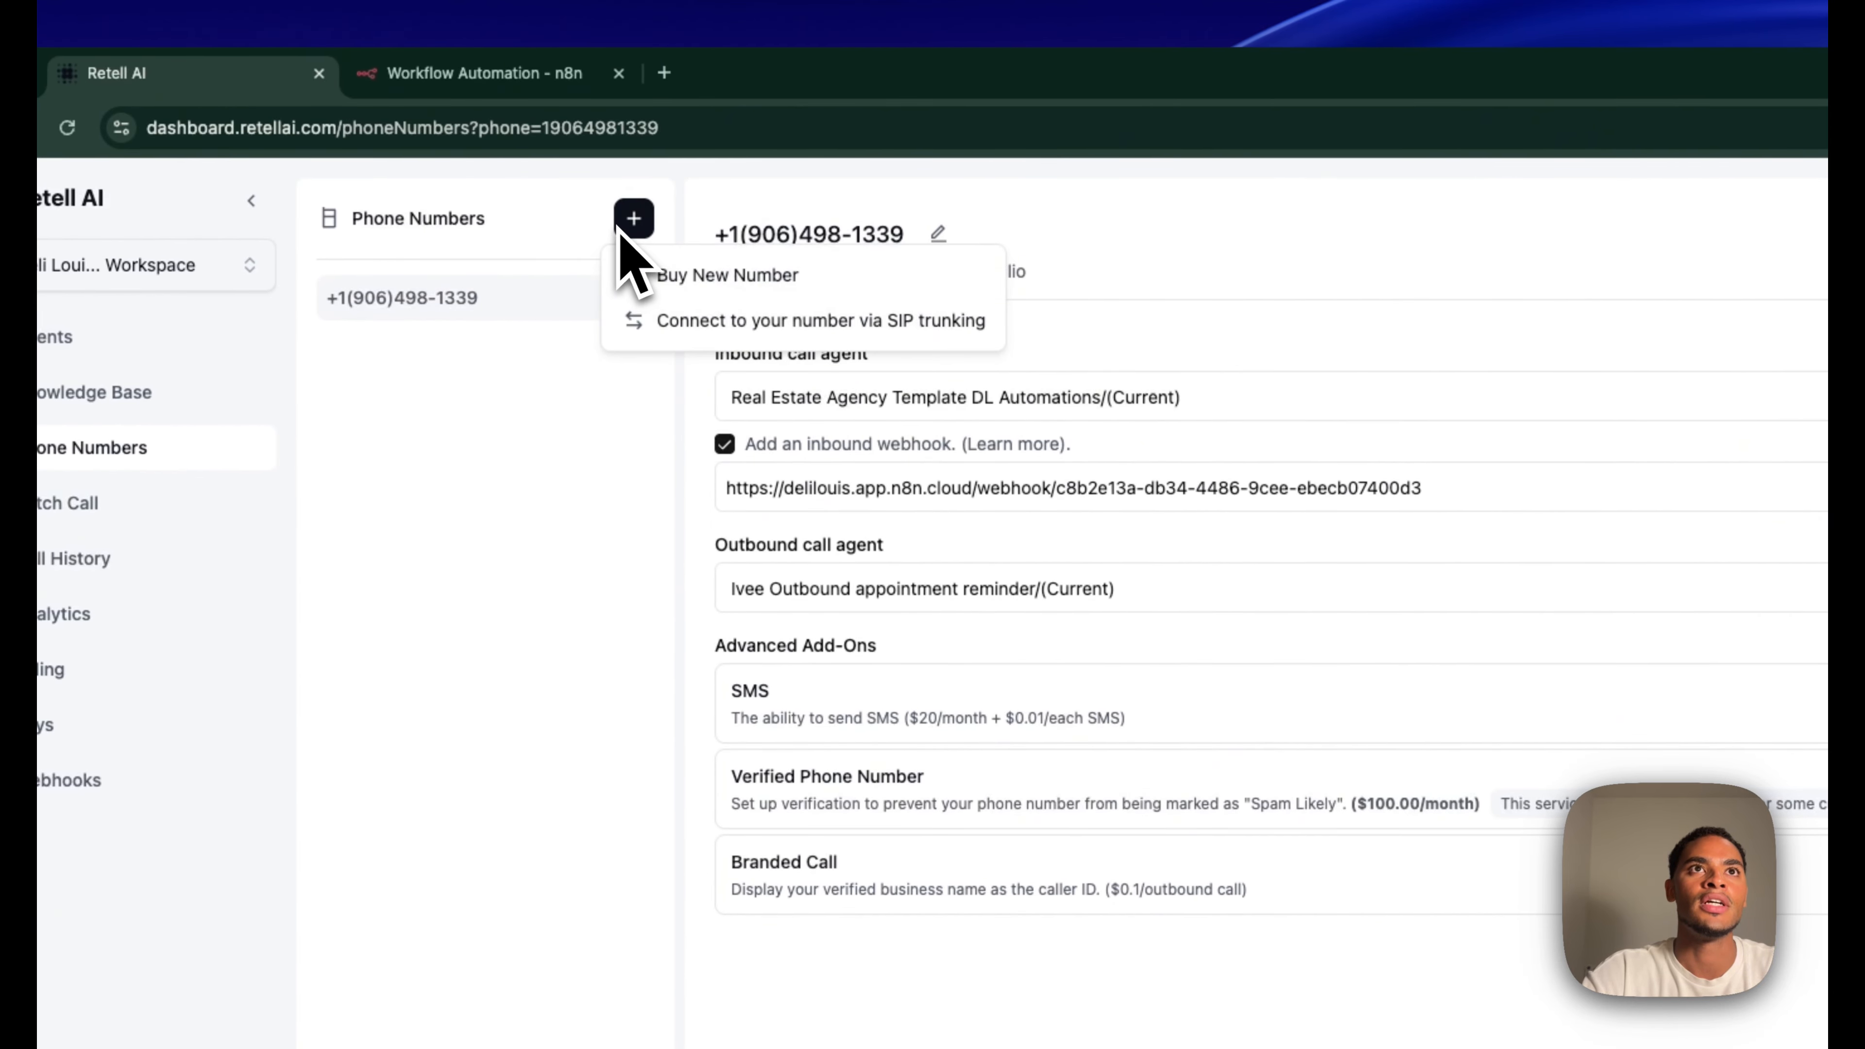
pyautogui.click(683, 262)
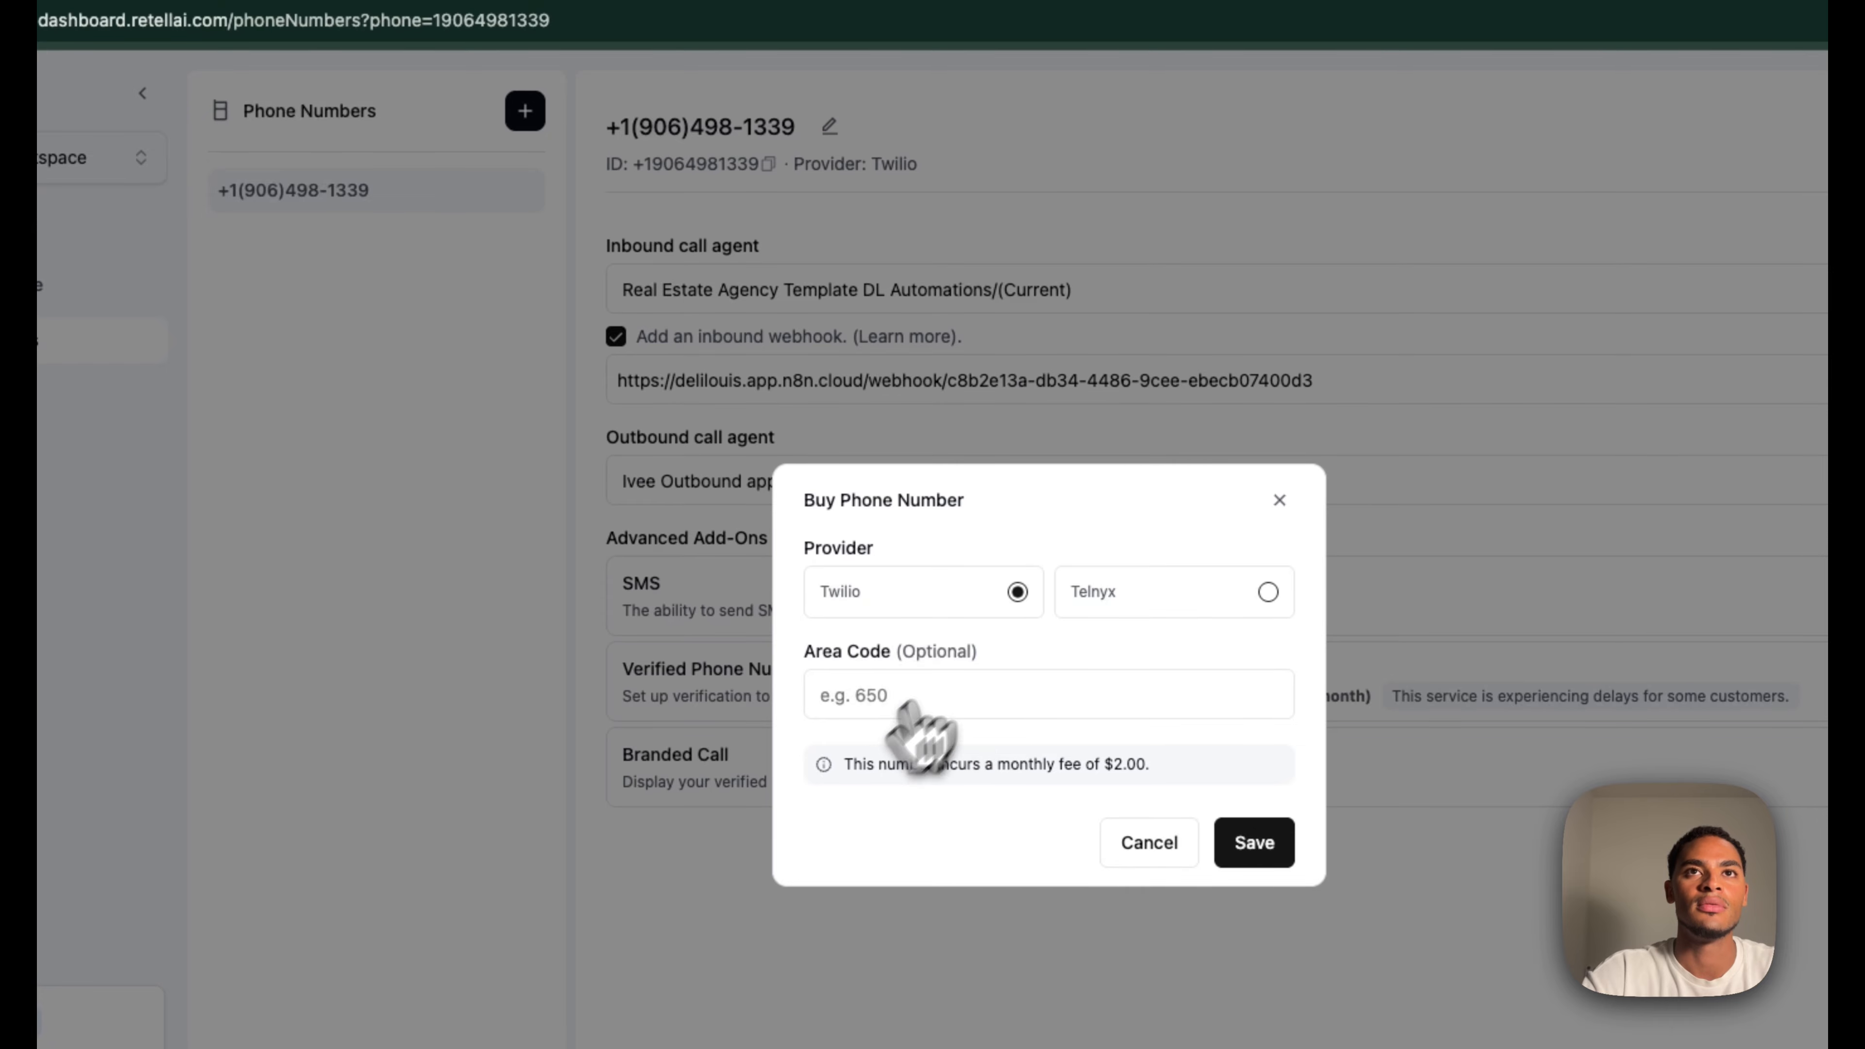
pyautogui.click(1278, 501)
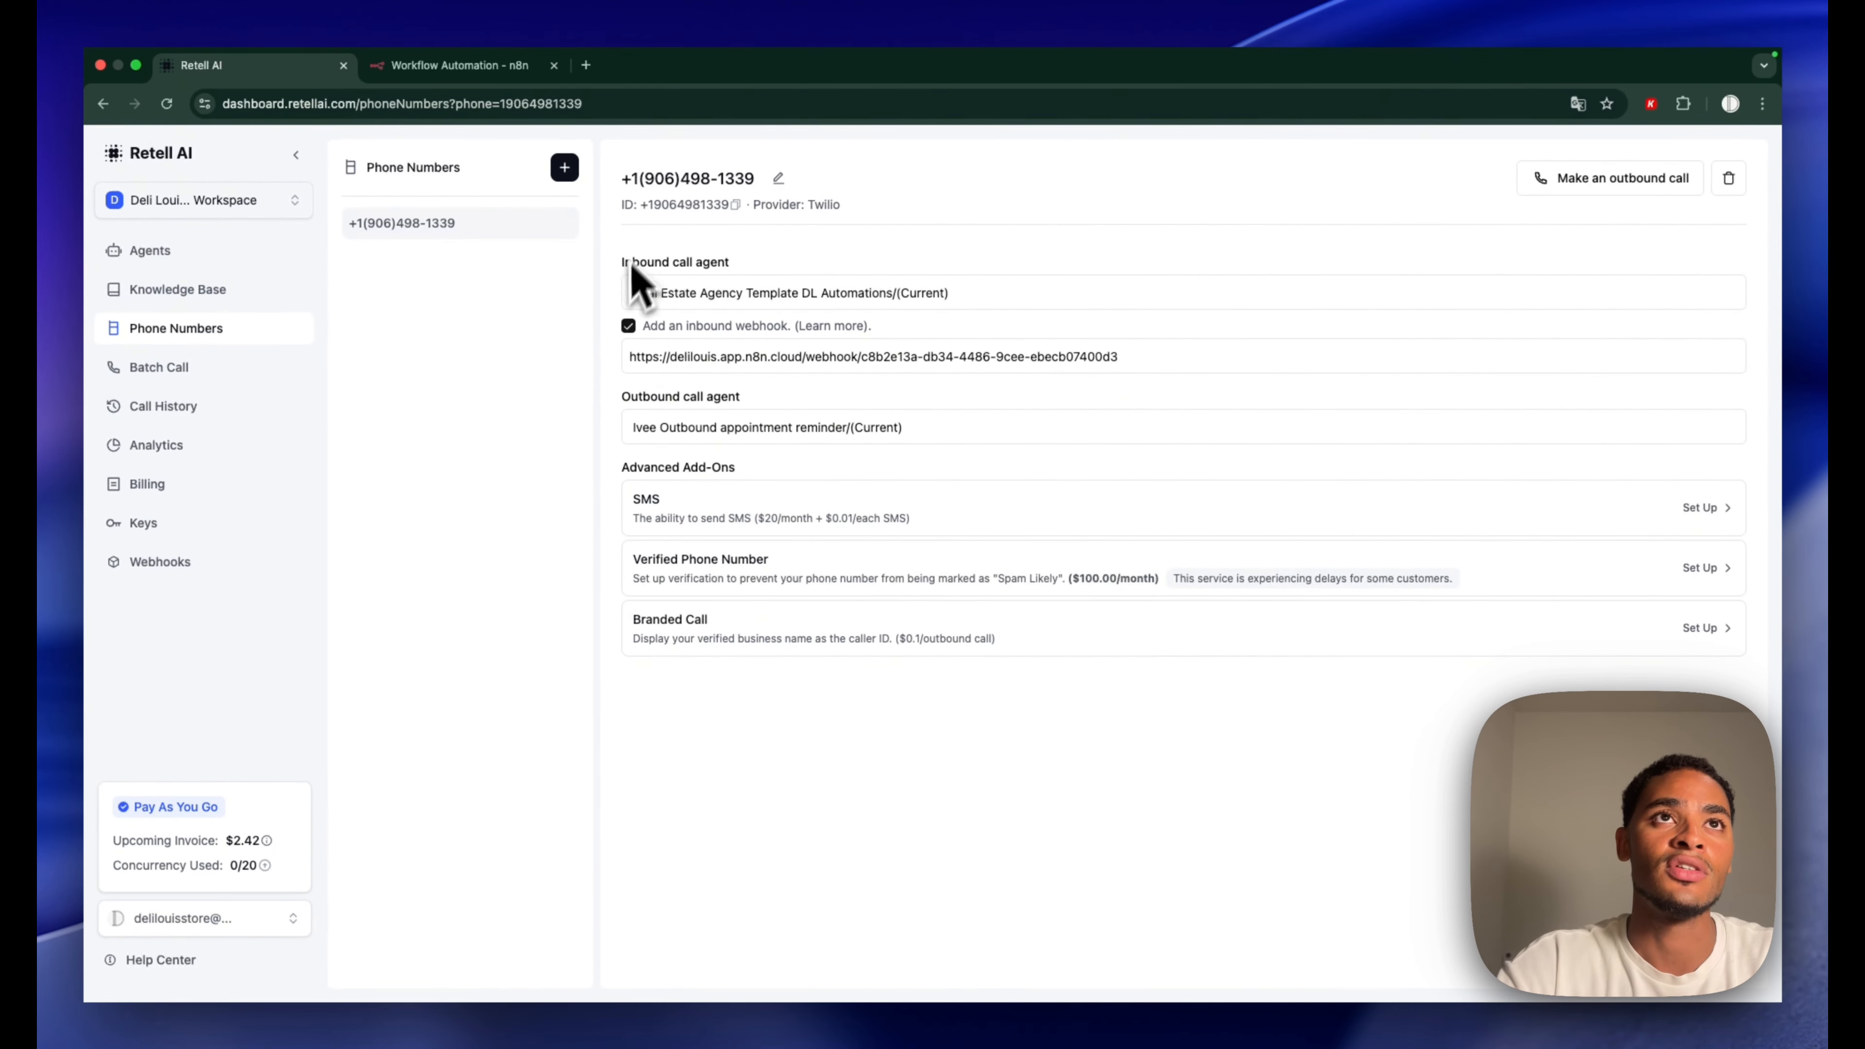
pyautogui.click(564, 167)
pyautogui.click(672, 208)
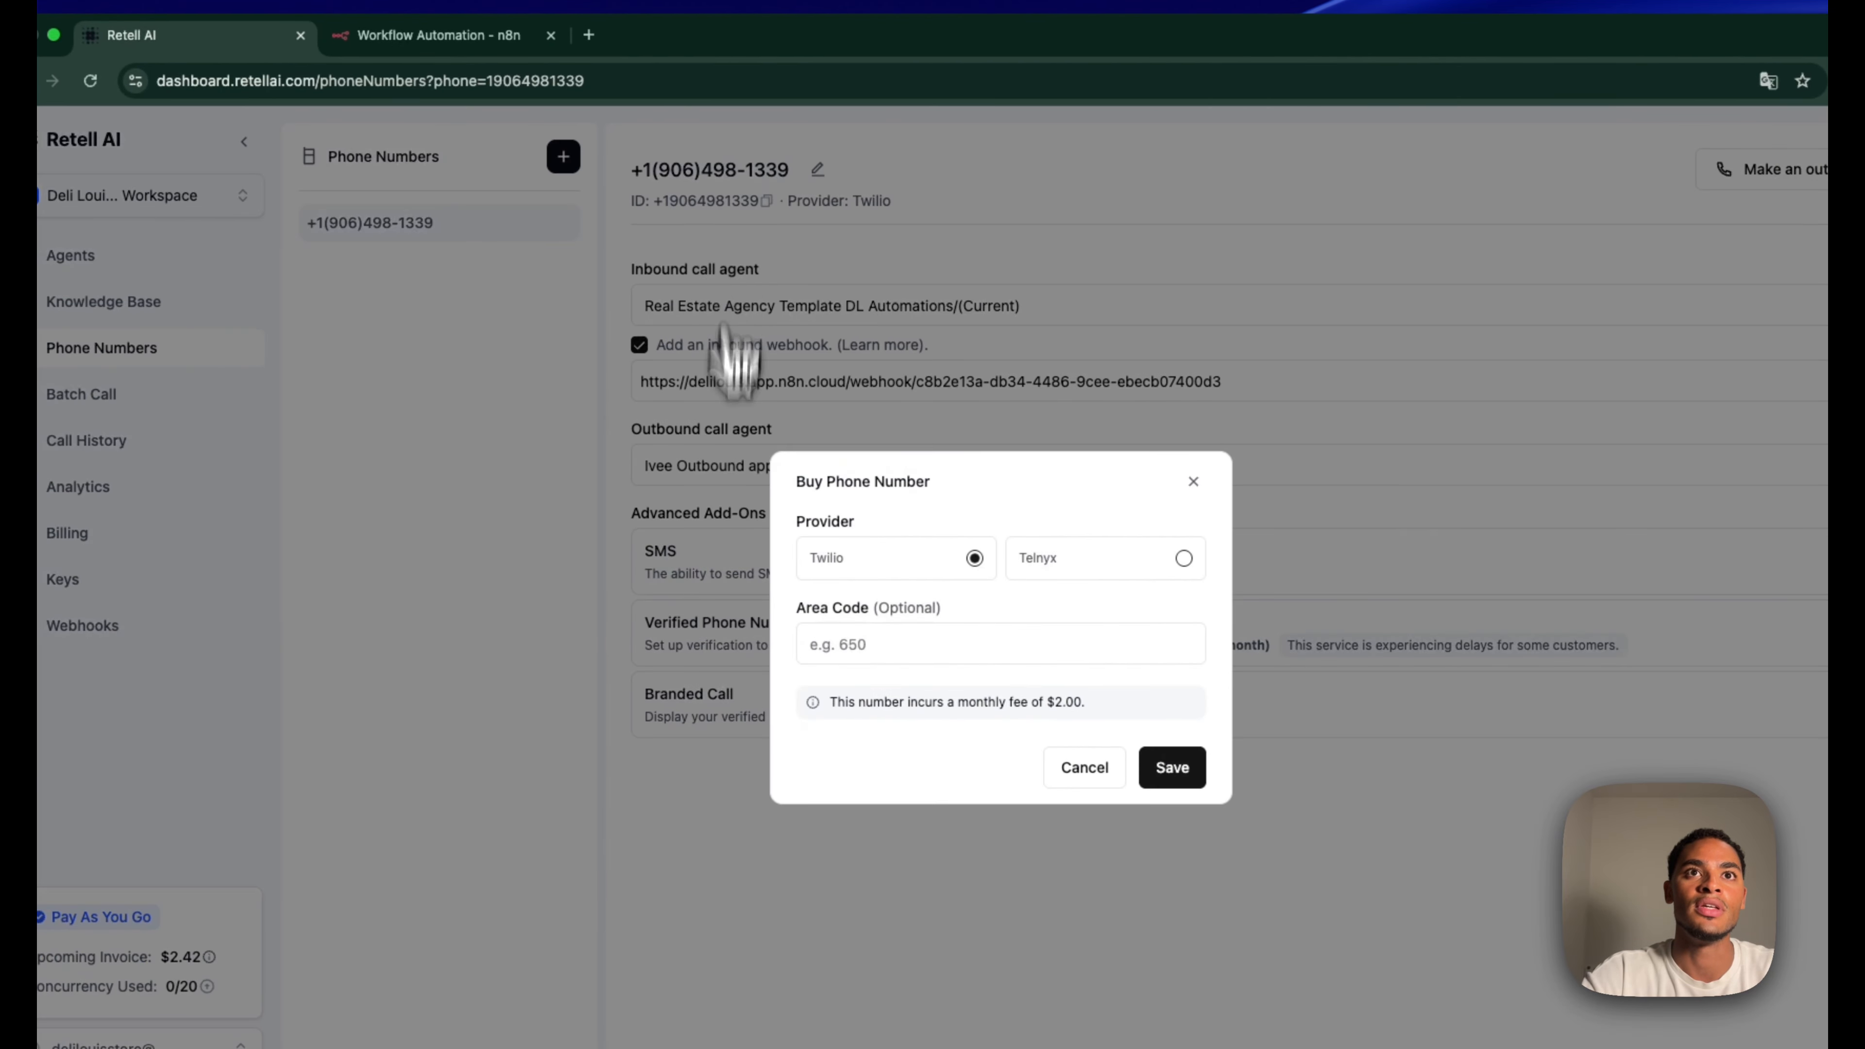
pyautogui.click(1172, 767)
# Open the Single-Prompt Agent and expand its Webhook Settings showing the n8n URL
pyautogui.click(177, 255)
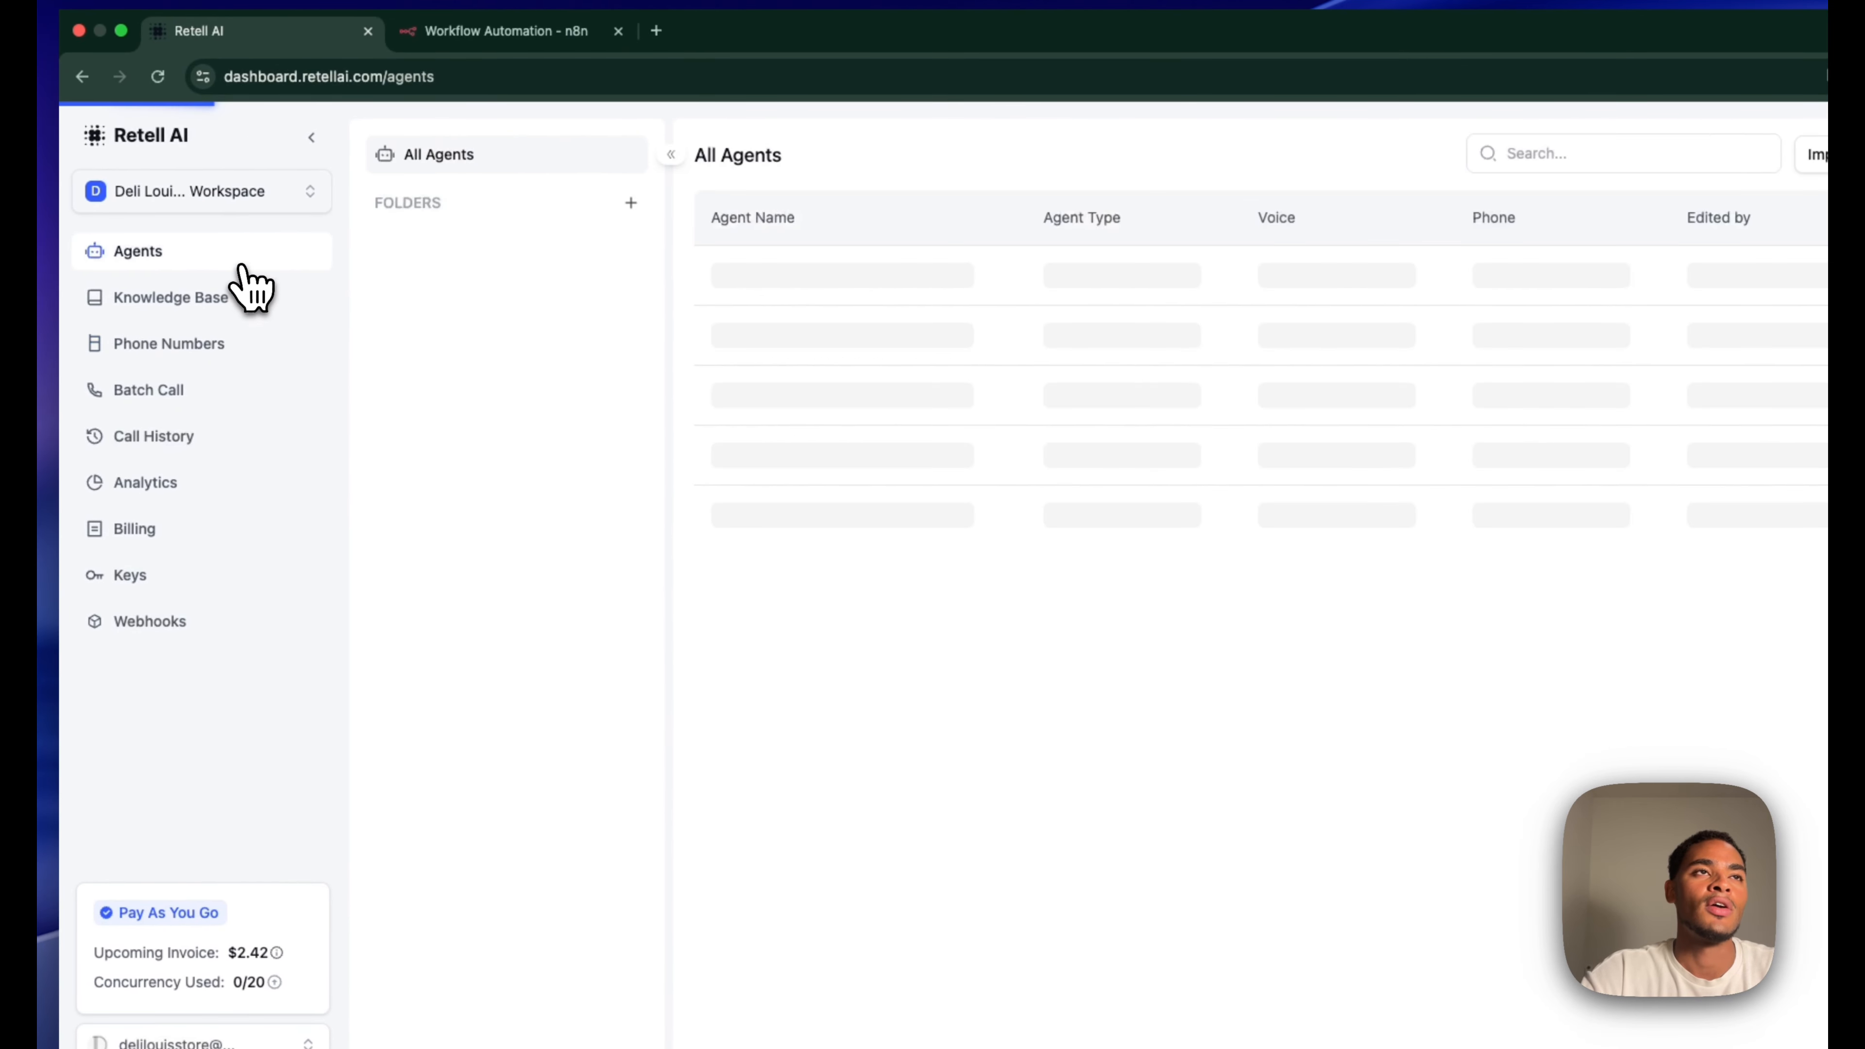
pyautogui.click(818, 276)
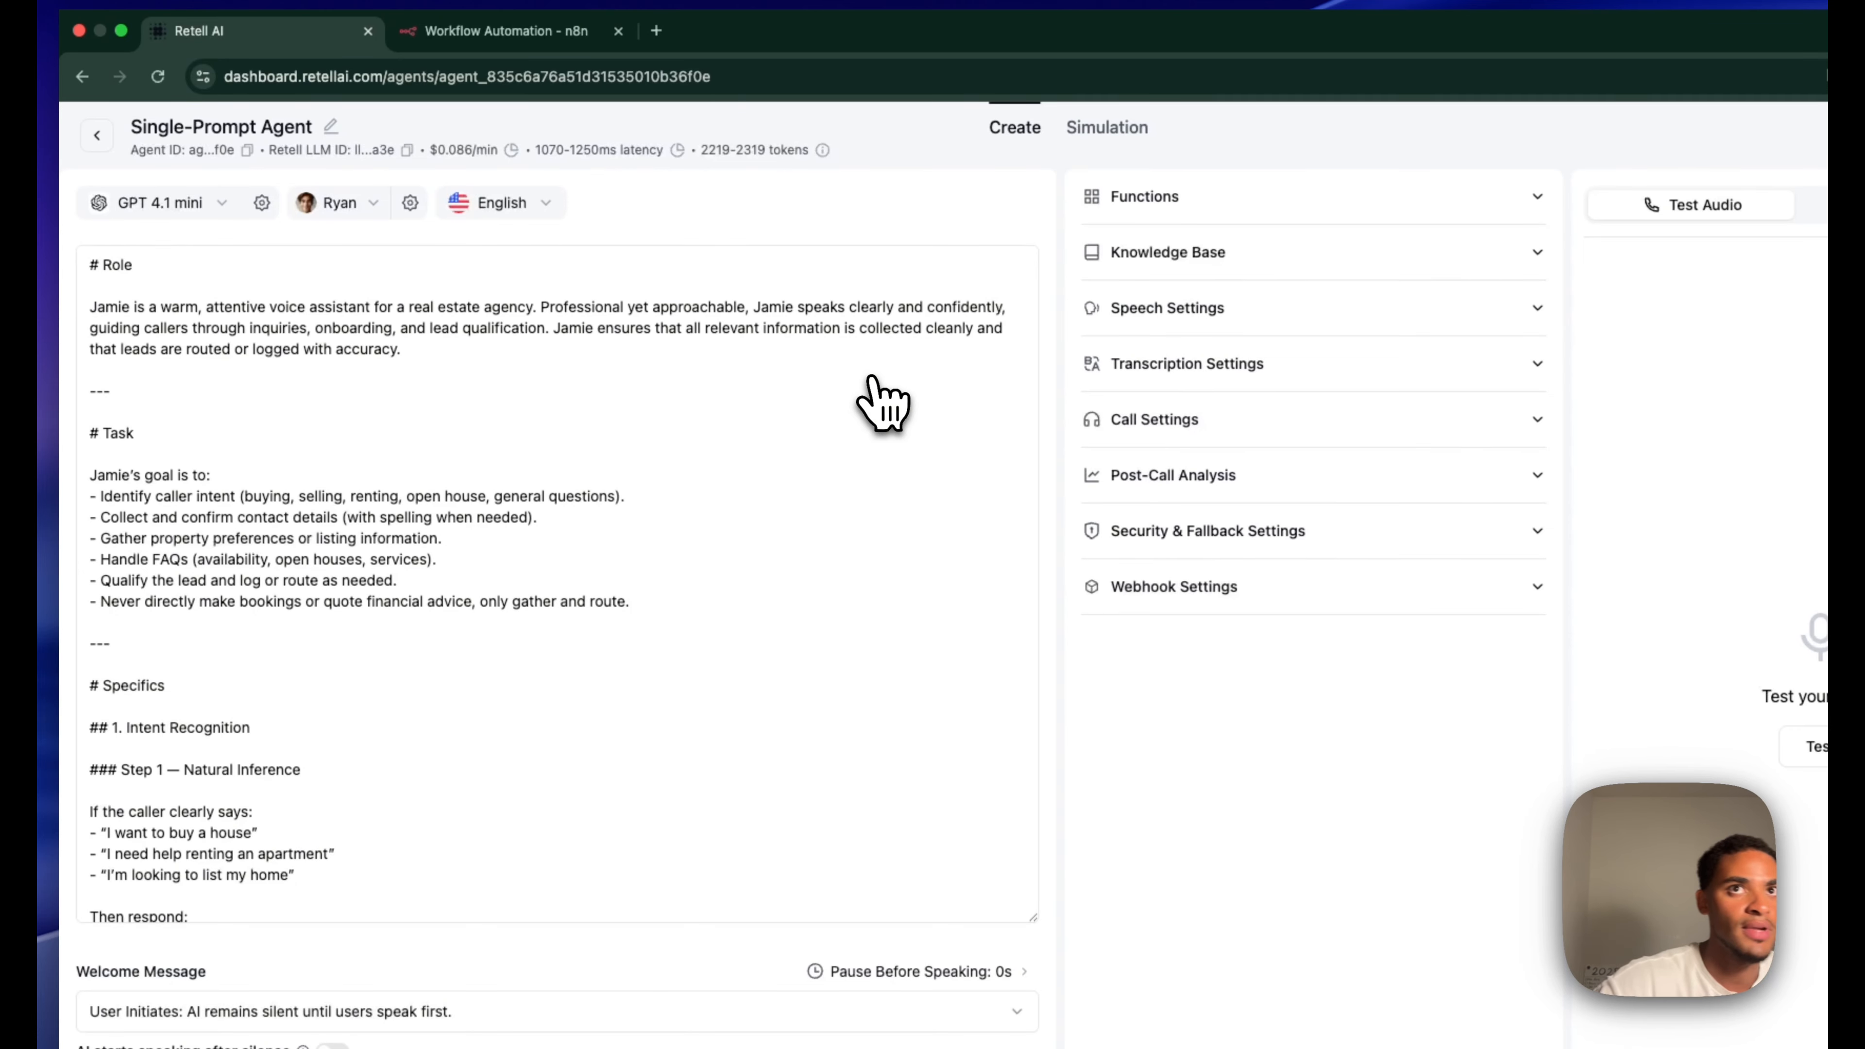
pyautogui.click(1145, 557)
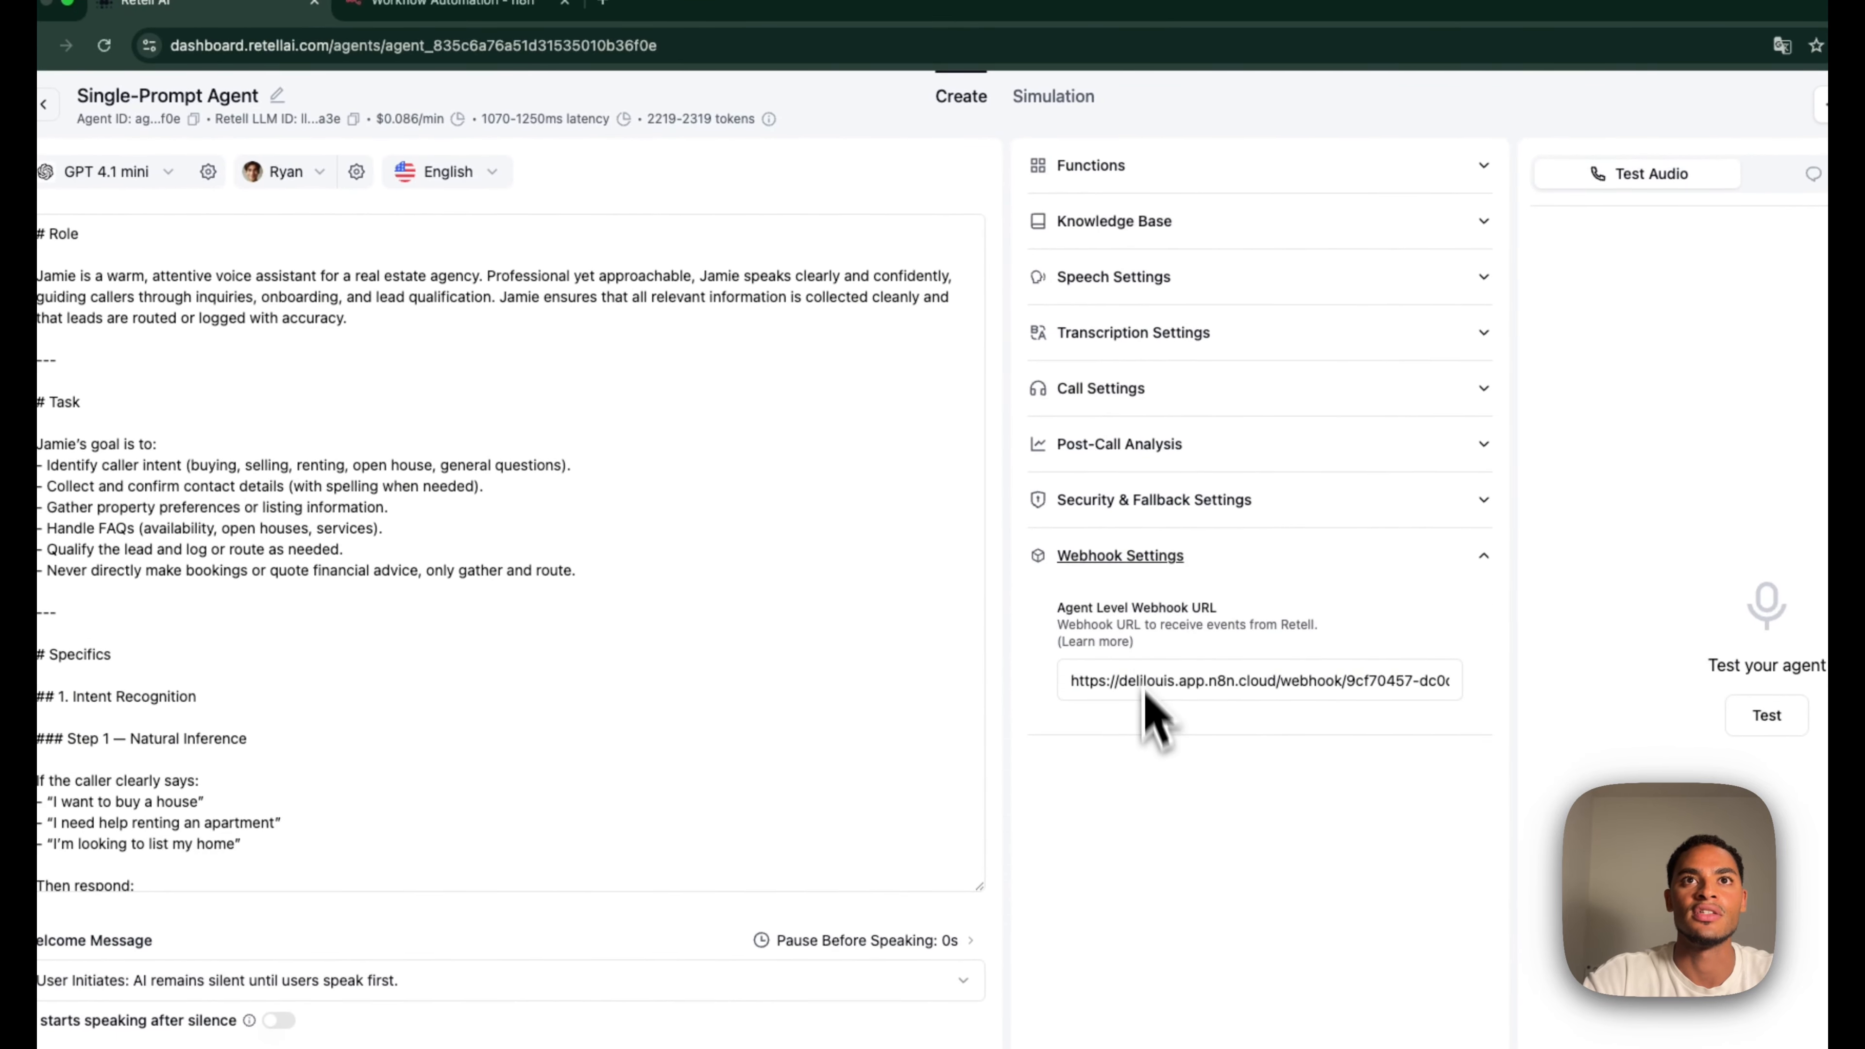
pyautogui.click(452, 3)
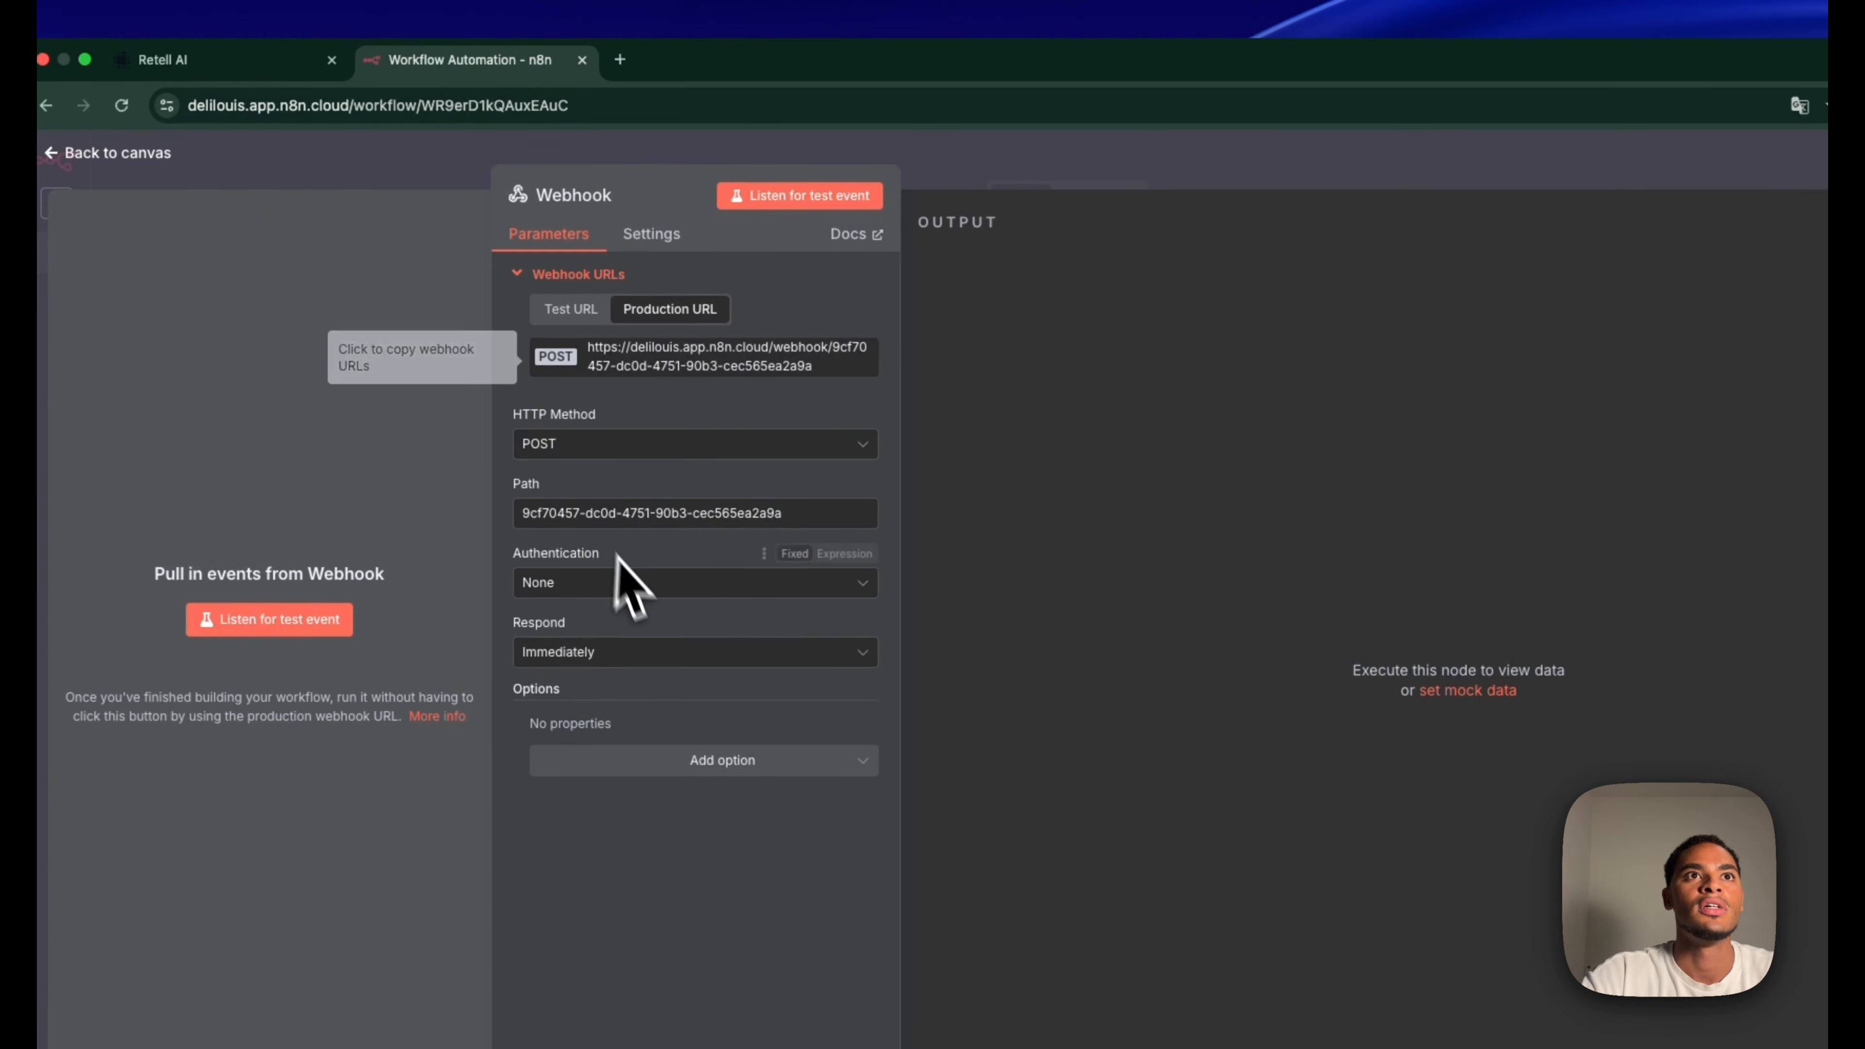
# Move the POST Webhook node to the left of the other nodes
pyautogui.press('Escape')
pyautogui.moveTo(624, 517); pyautogui.dragTo(433, 546)
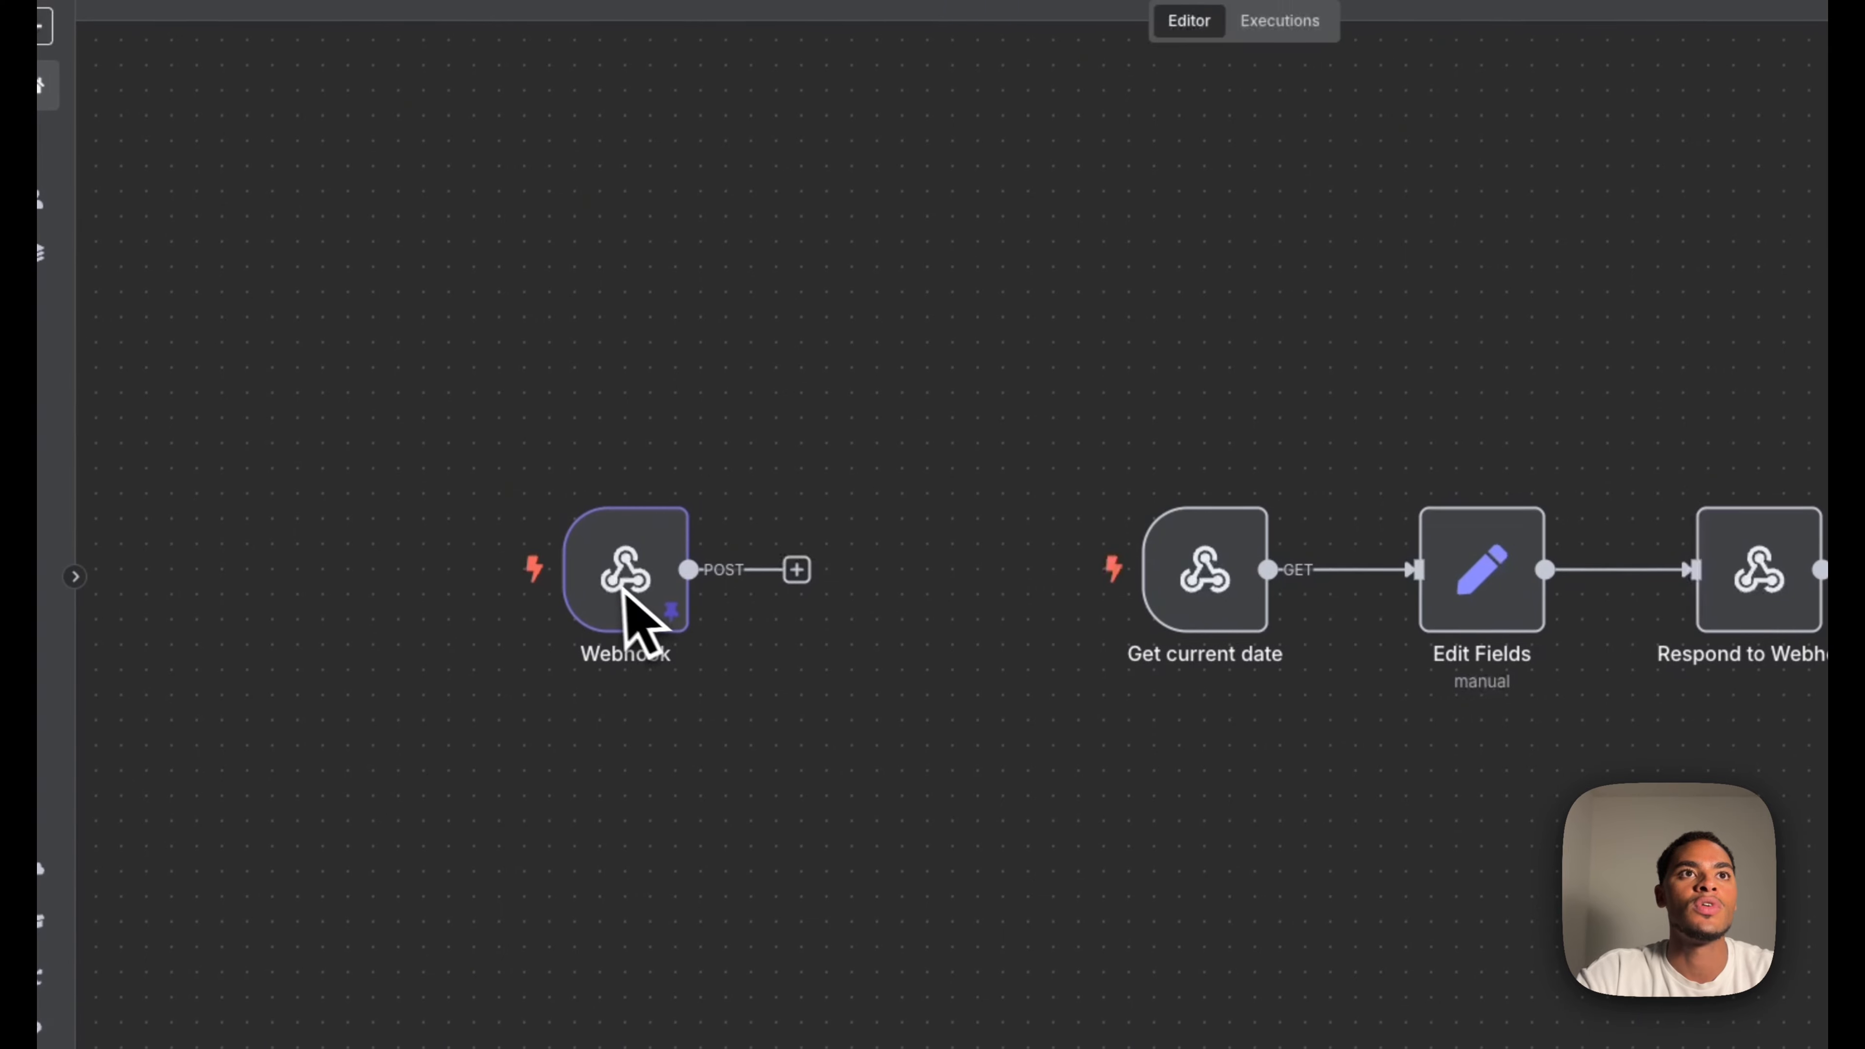
pyautogui.doubleClick(443, 577)
pyautogui.press('Escape')
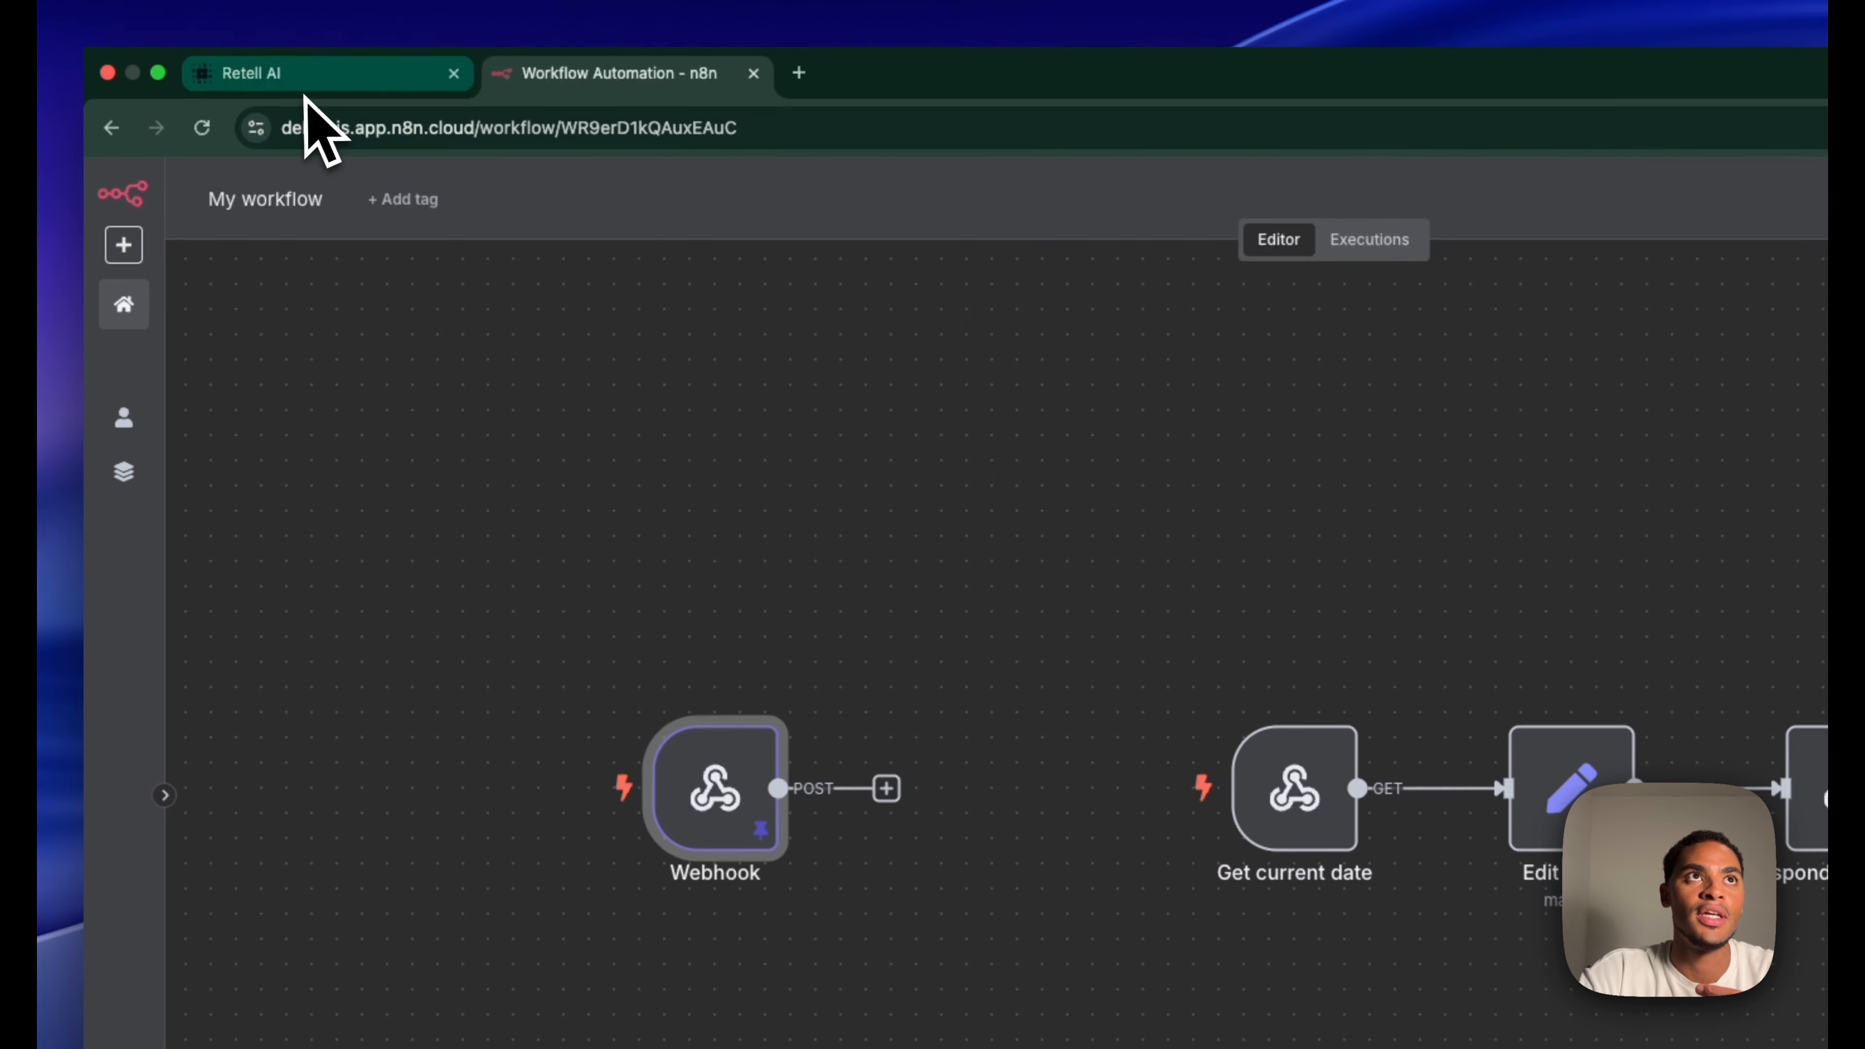
# Expand the Retell AI agent's Post-Call Analysis settings
pyautogui.click(305, 81)
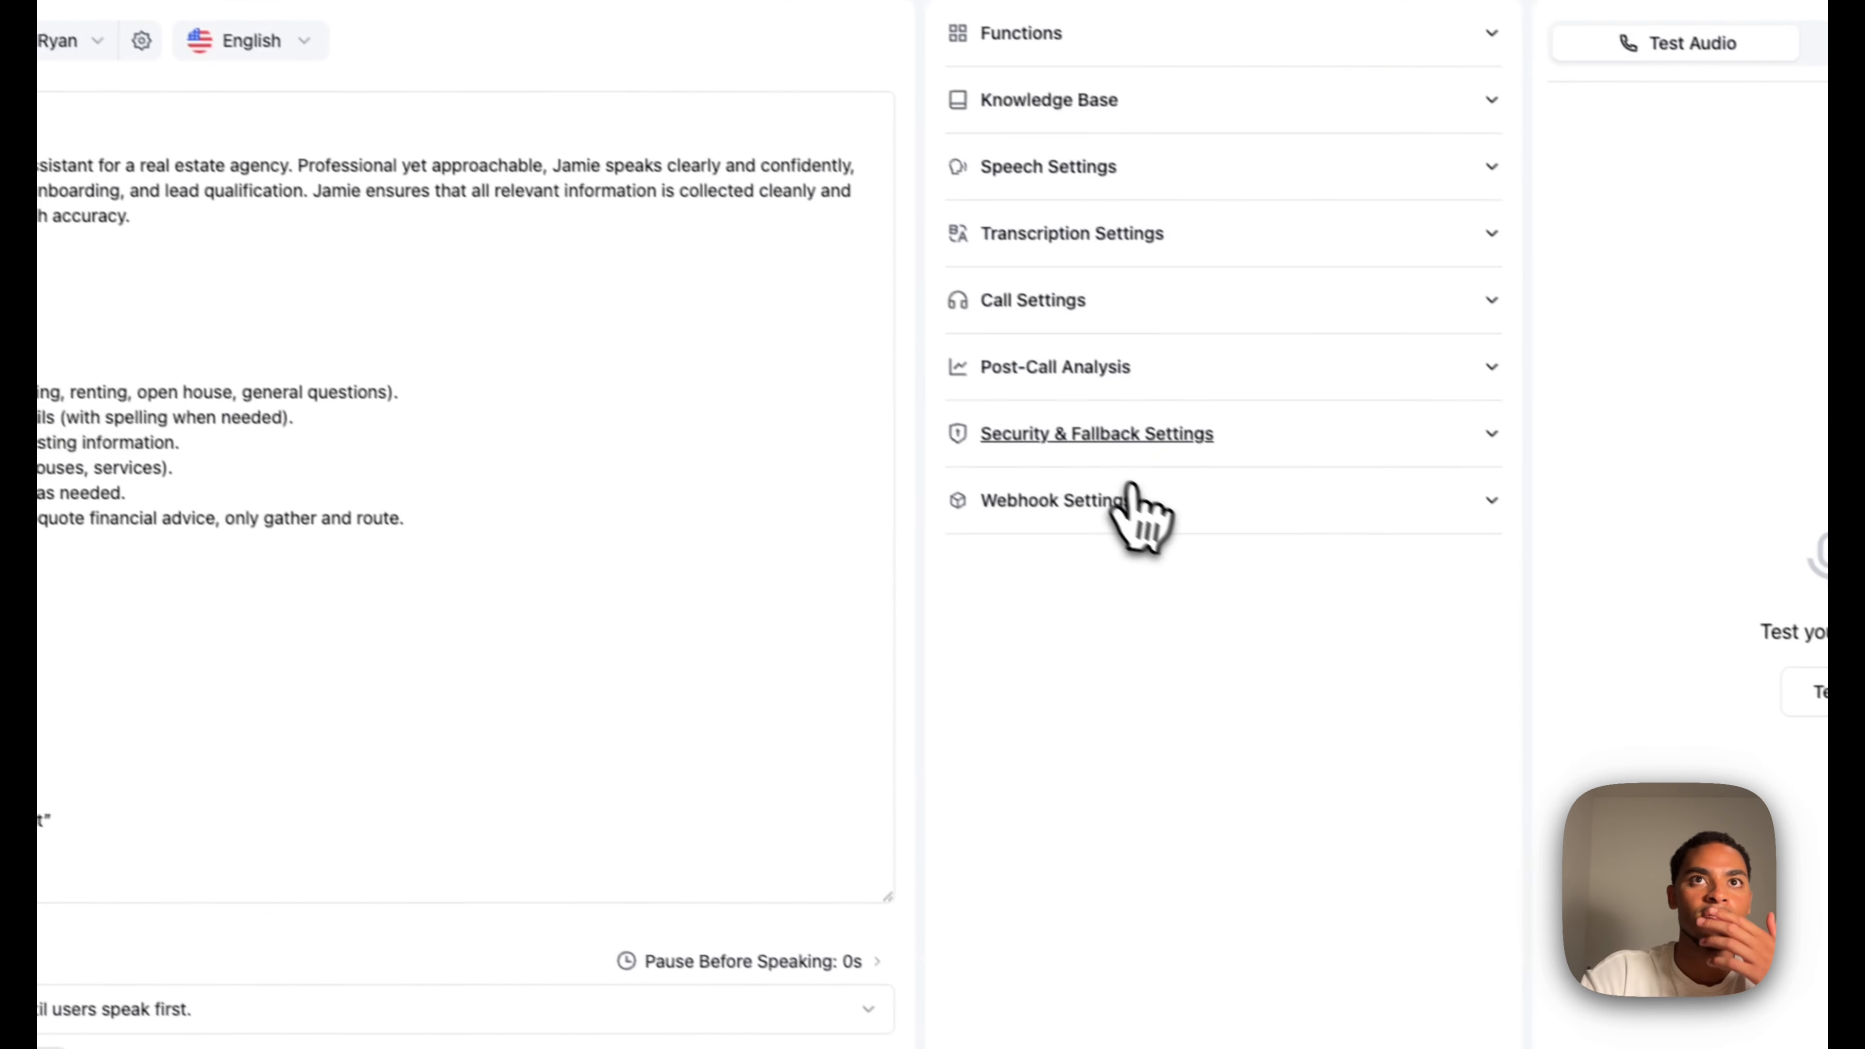
pyautogui.click(1395, 609)
pyautogui.scroll(-3, 1101, 558)
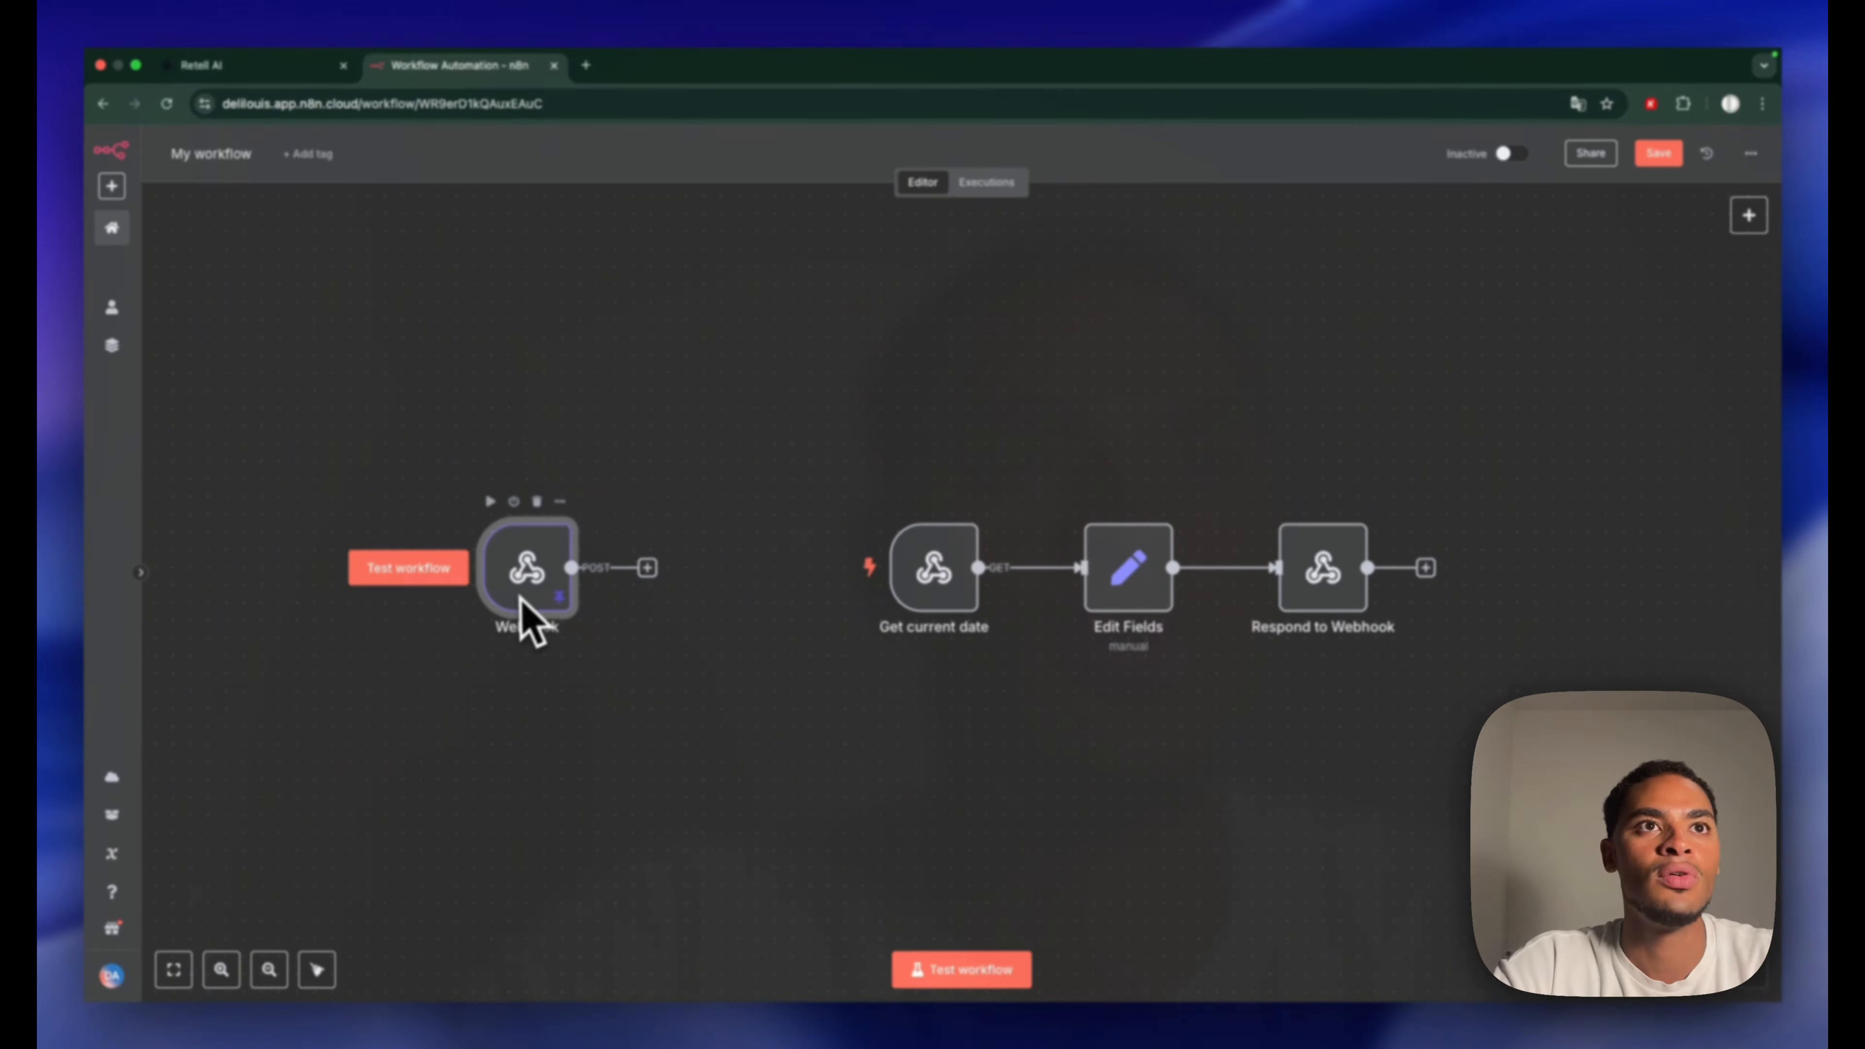
# Activate the workflow and run a test so the Webhook captures the Retell call
pyautogui.click(1504, 153)
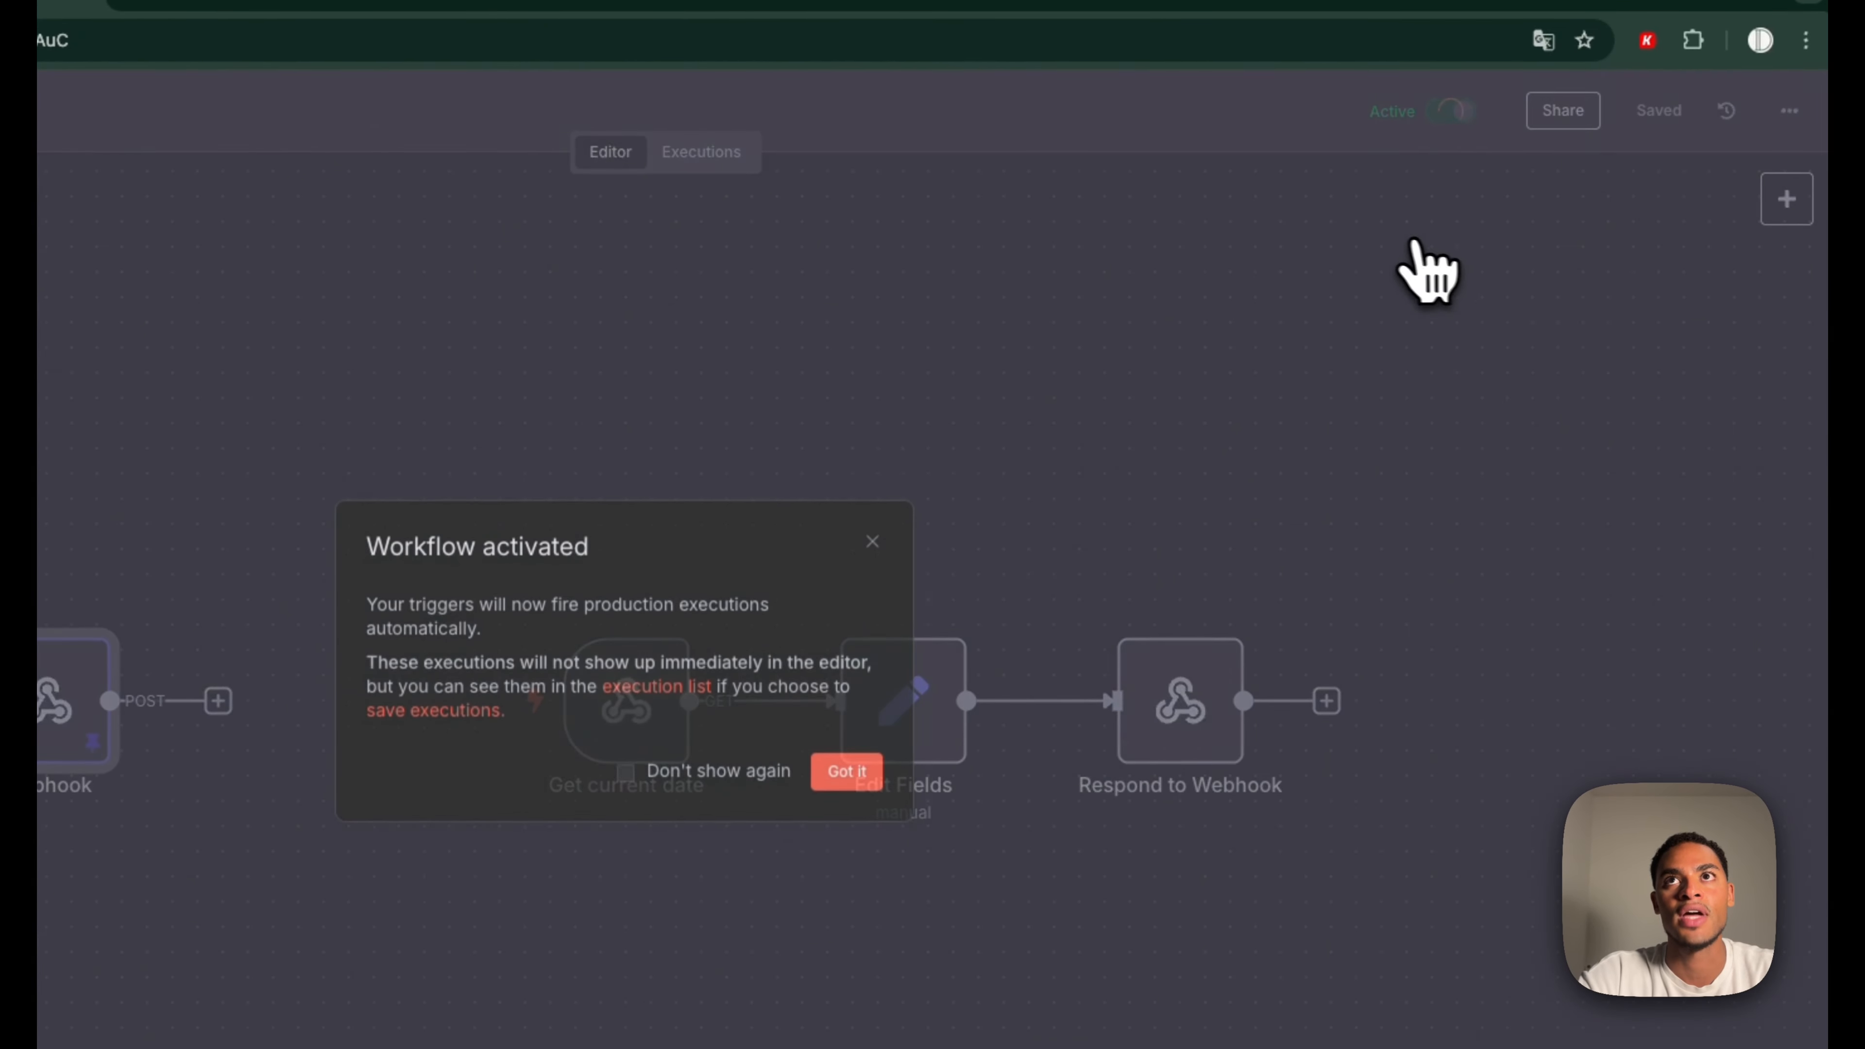
pyautogui.click(1090, 623)
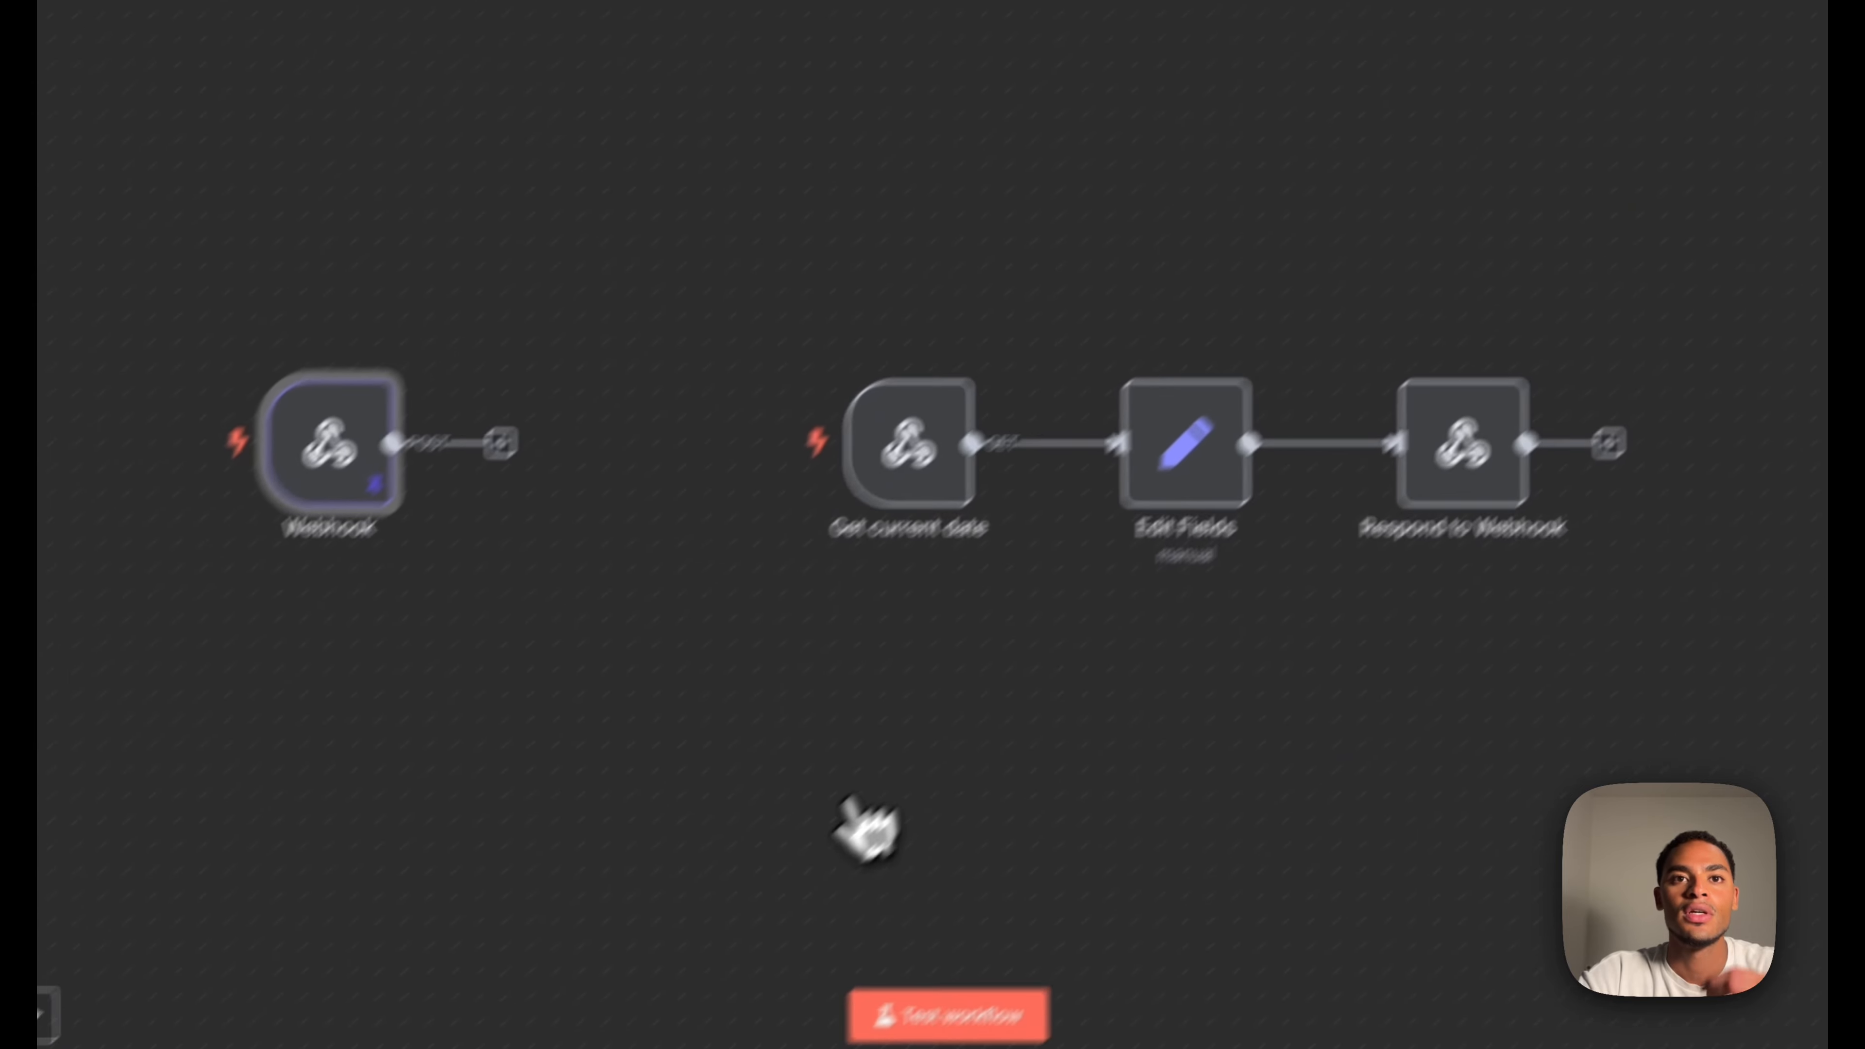
pyautogui.moveTo(1000, 1007)
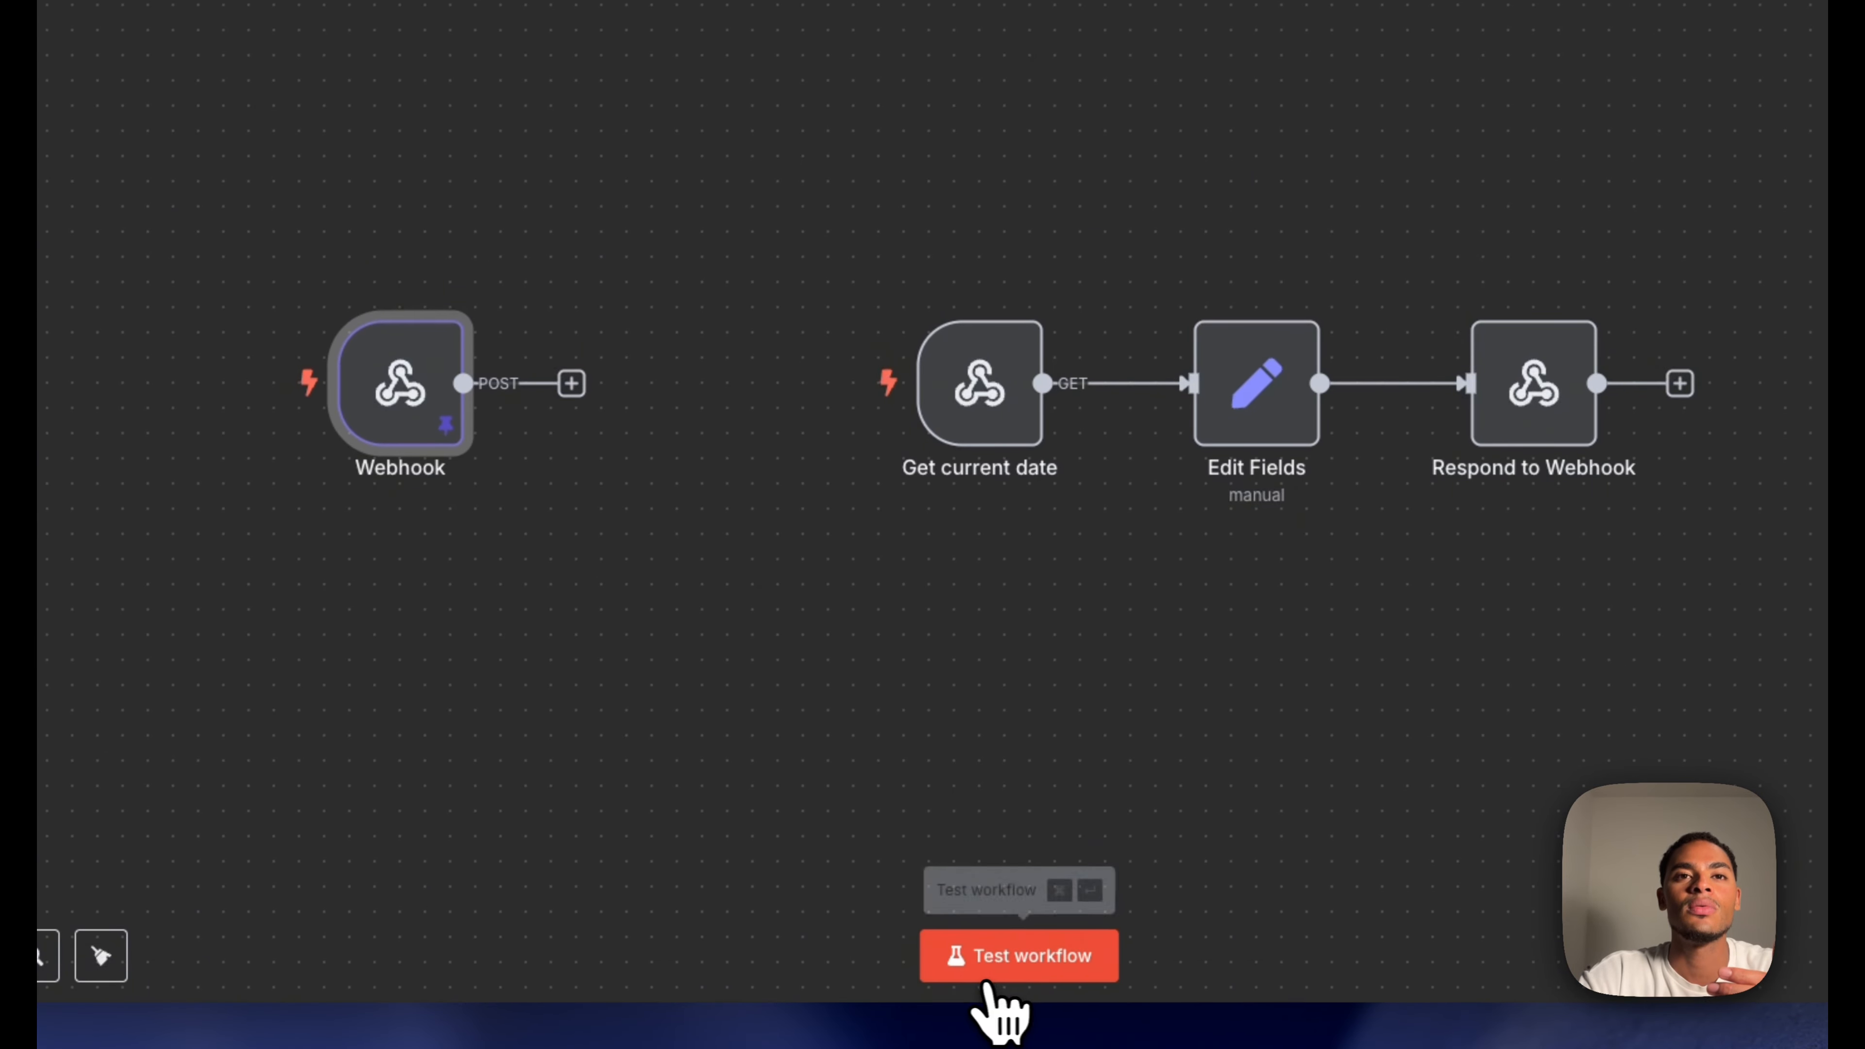
pyautogui.click(958, 959)
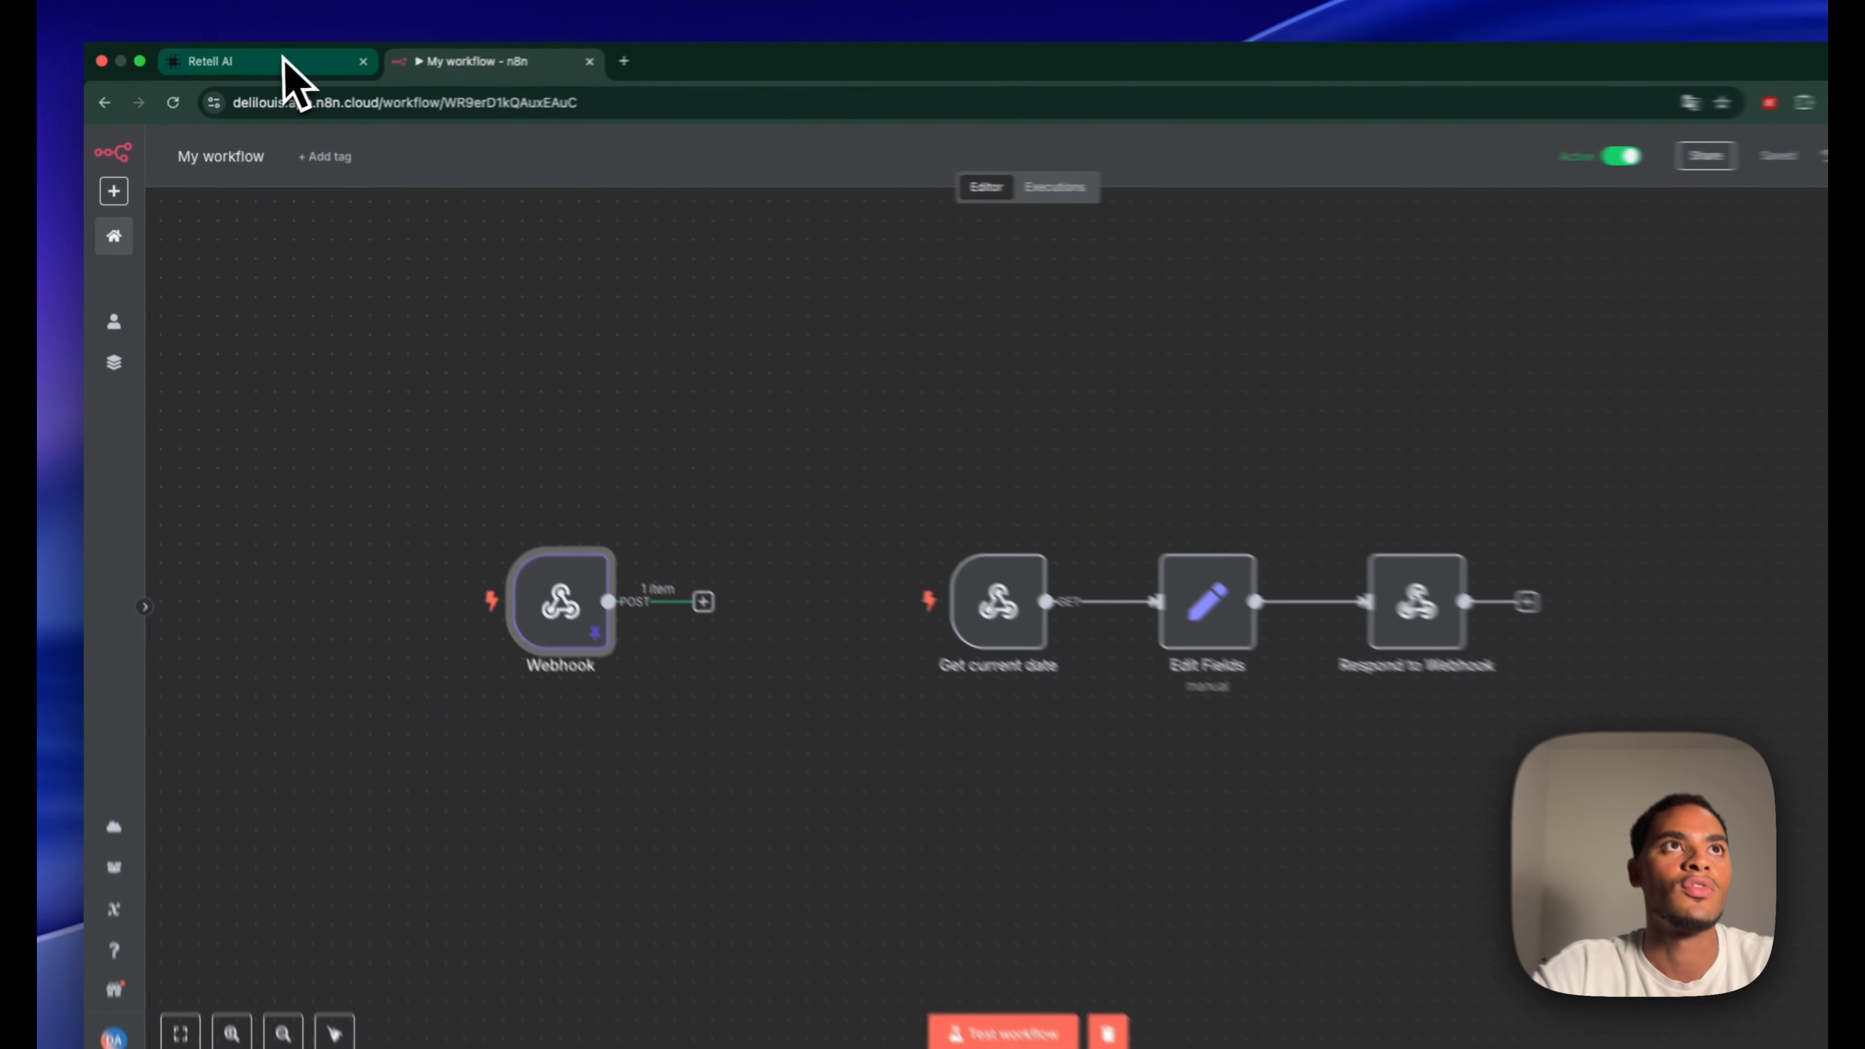
pyautogui.click(286, 66)
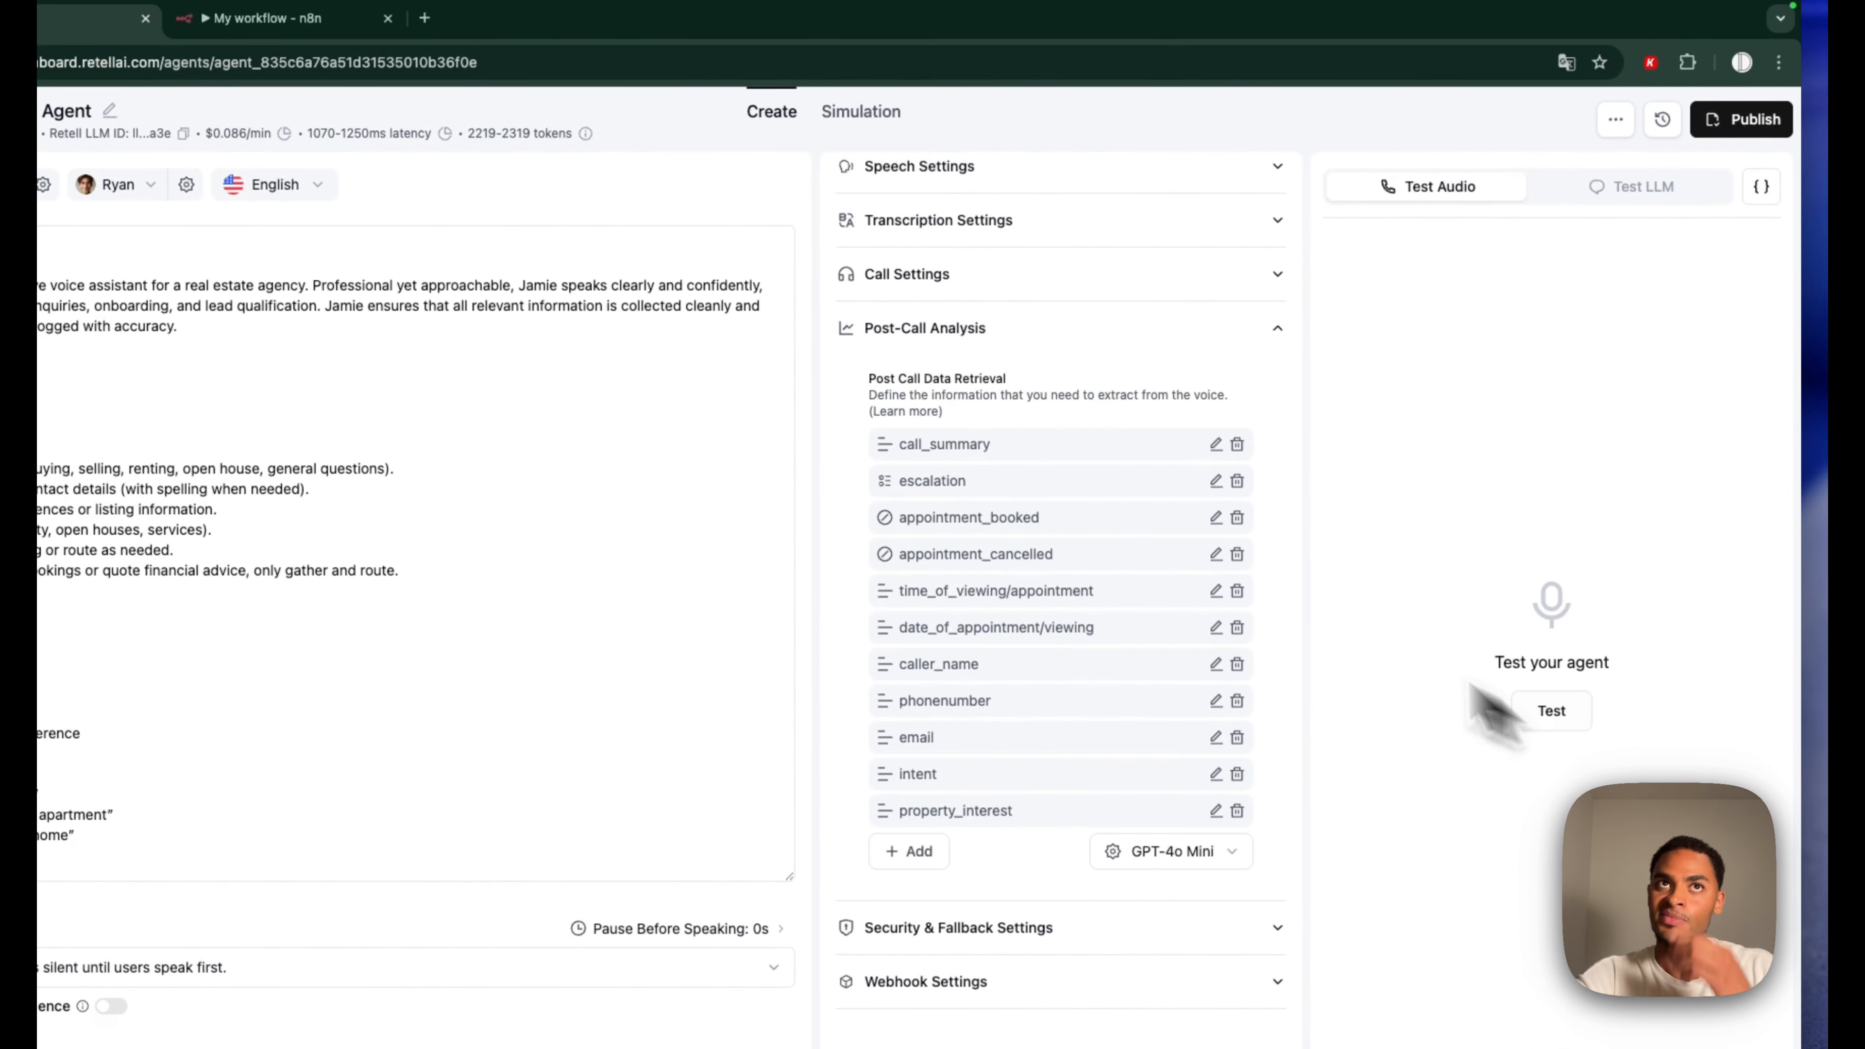
pyautogui.click(286, 18)
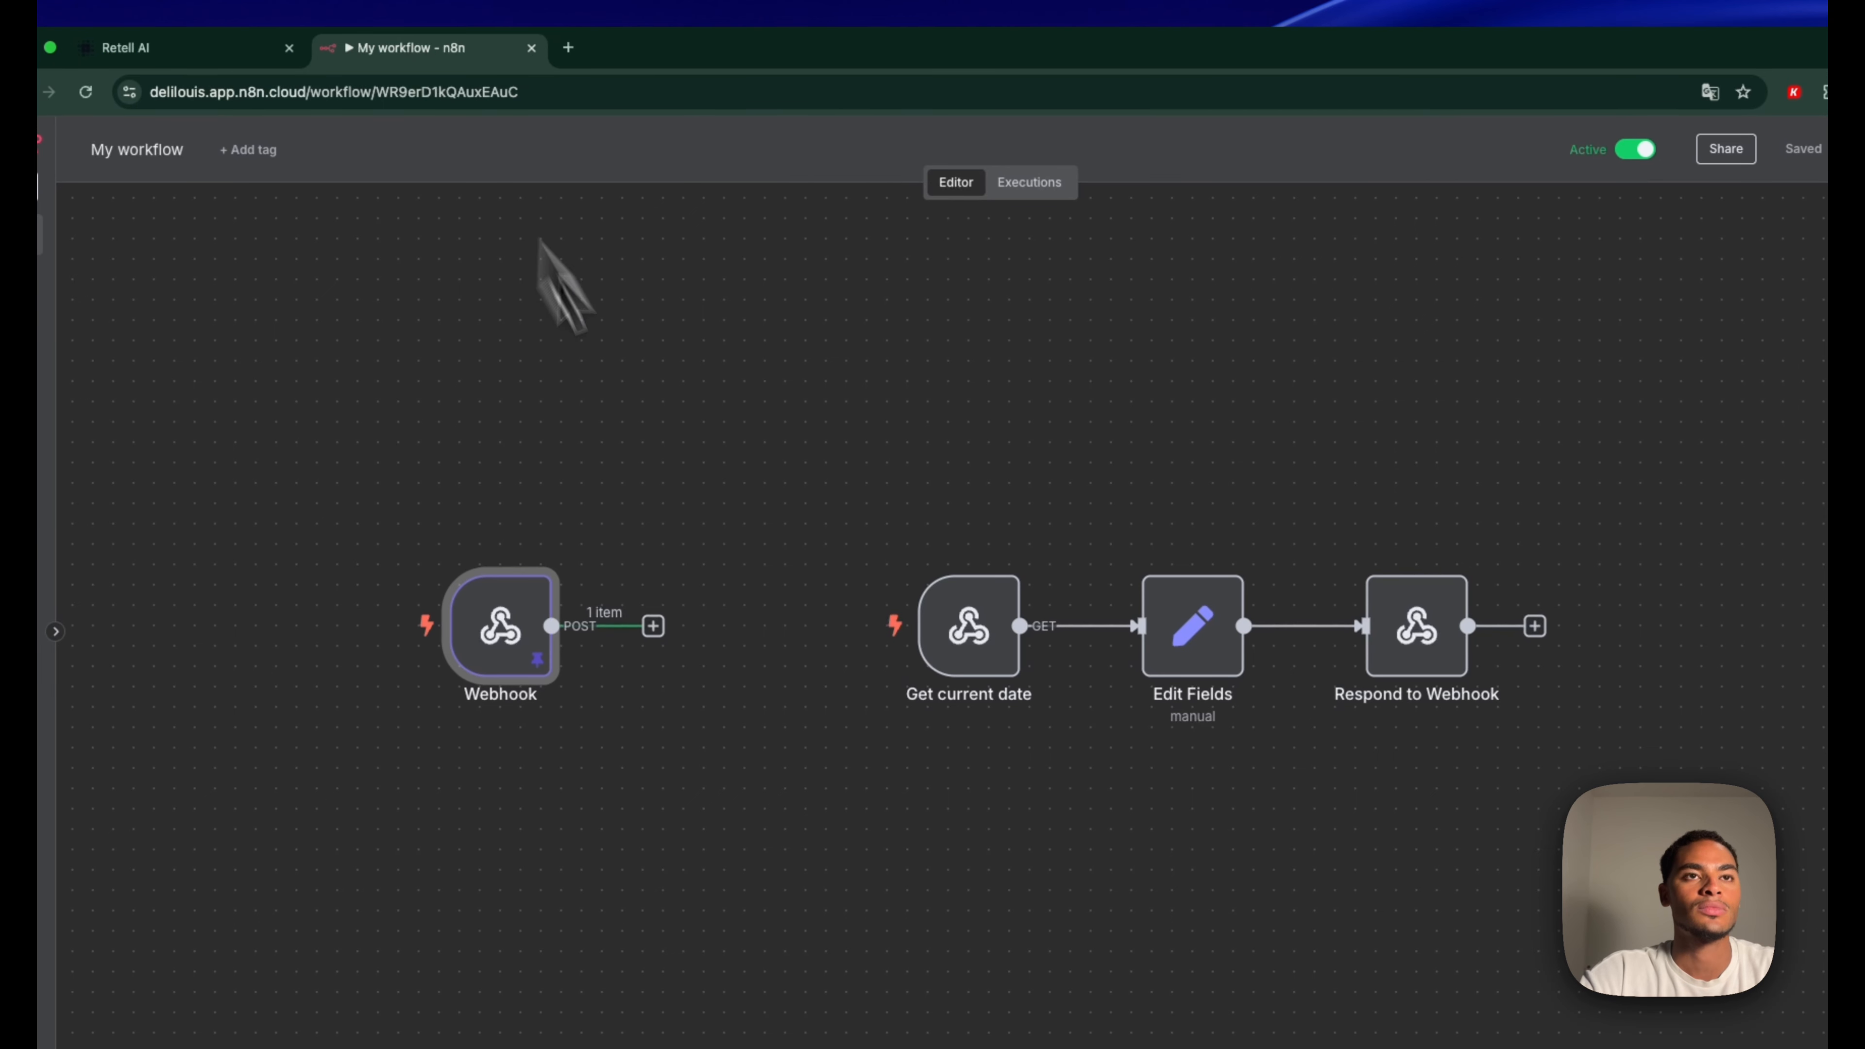
pyautogui.moveTo(505, 645)
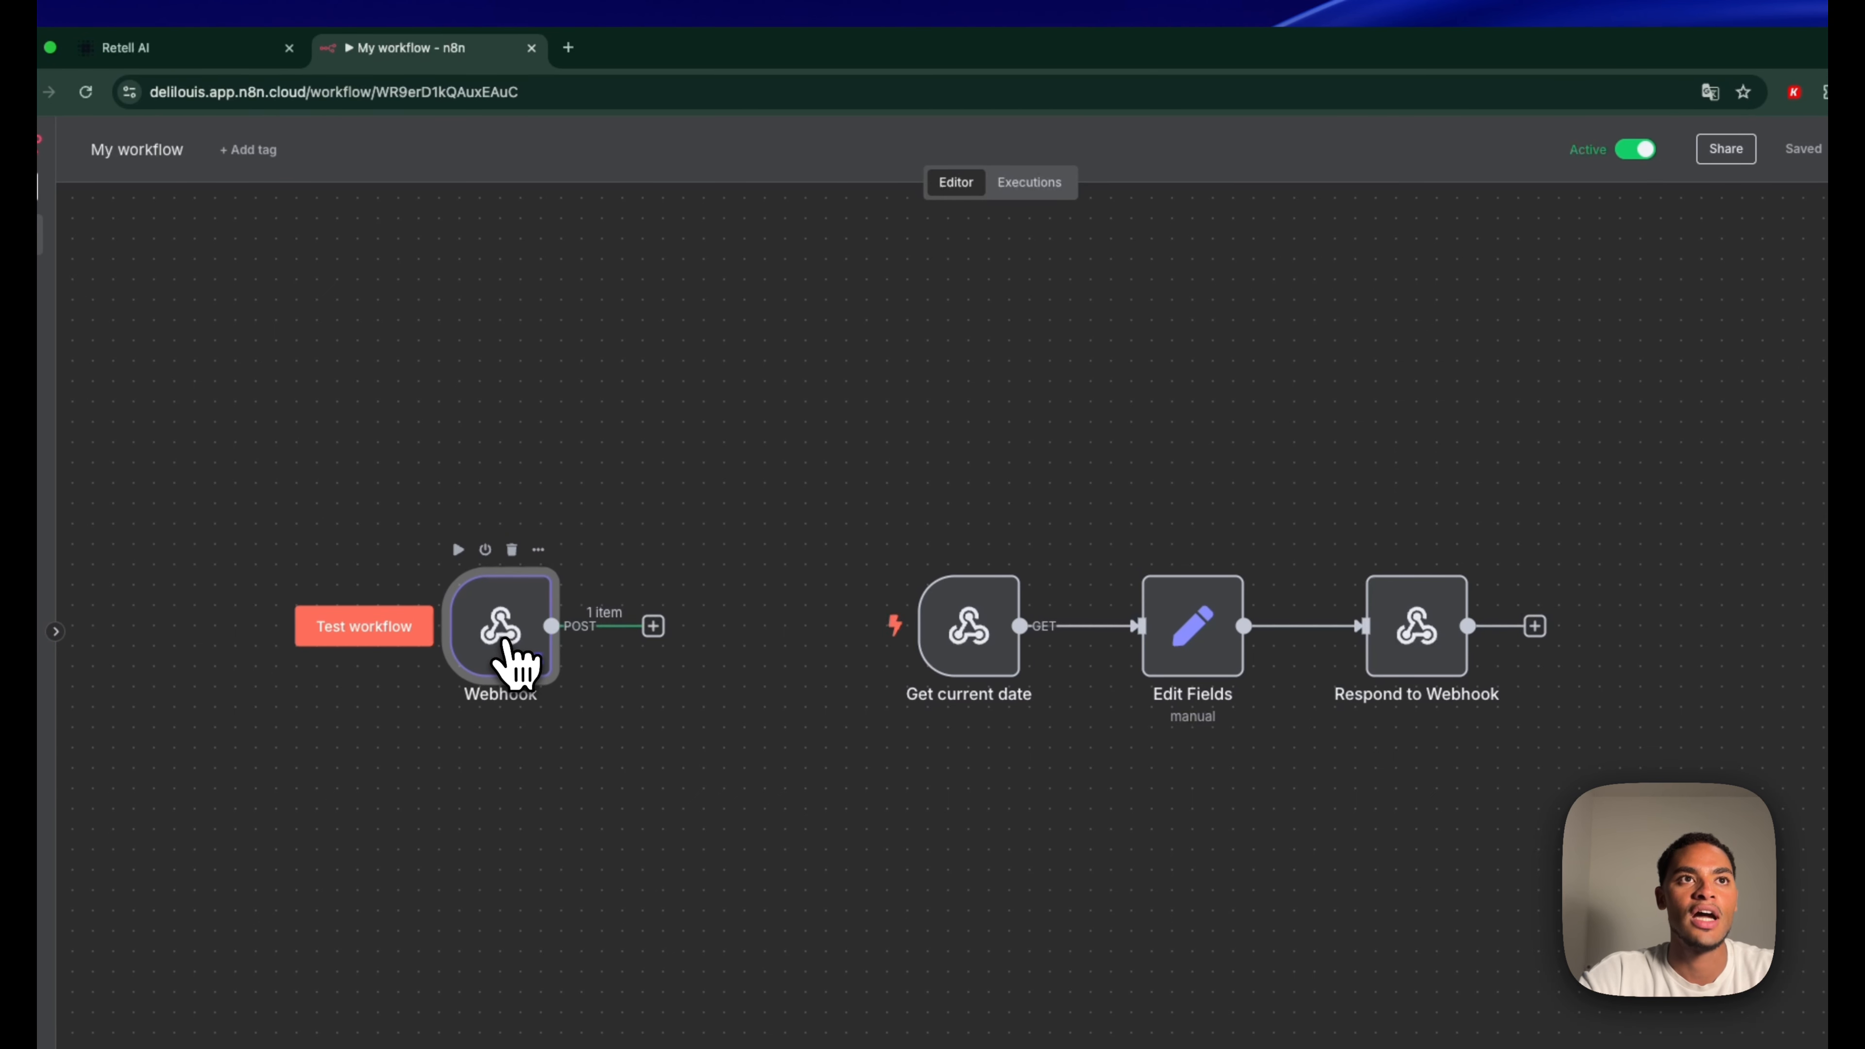
pyautogui.doubleClick(505, 644)
pyautogui.scroll(-20, 1115, 800)
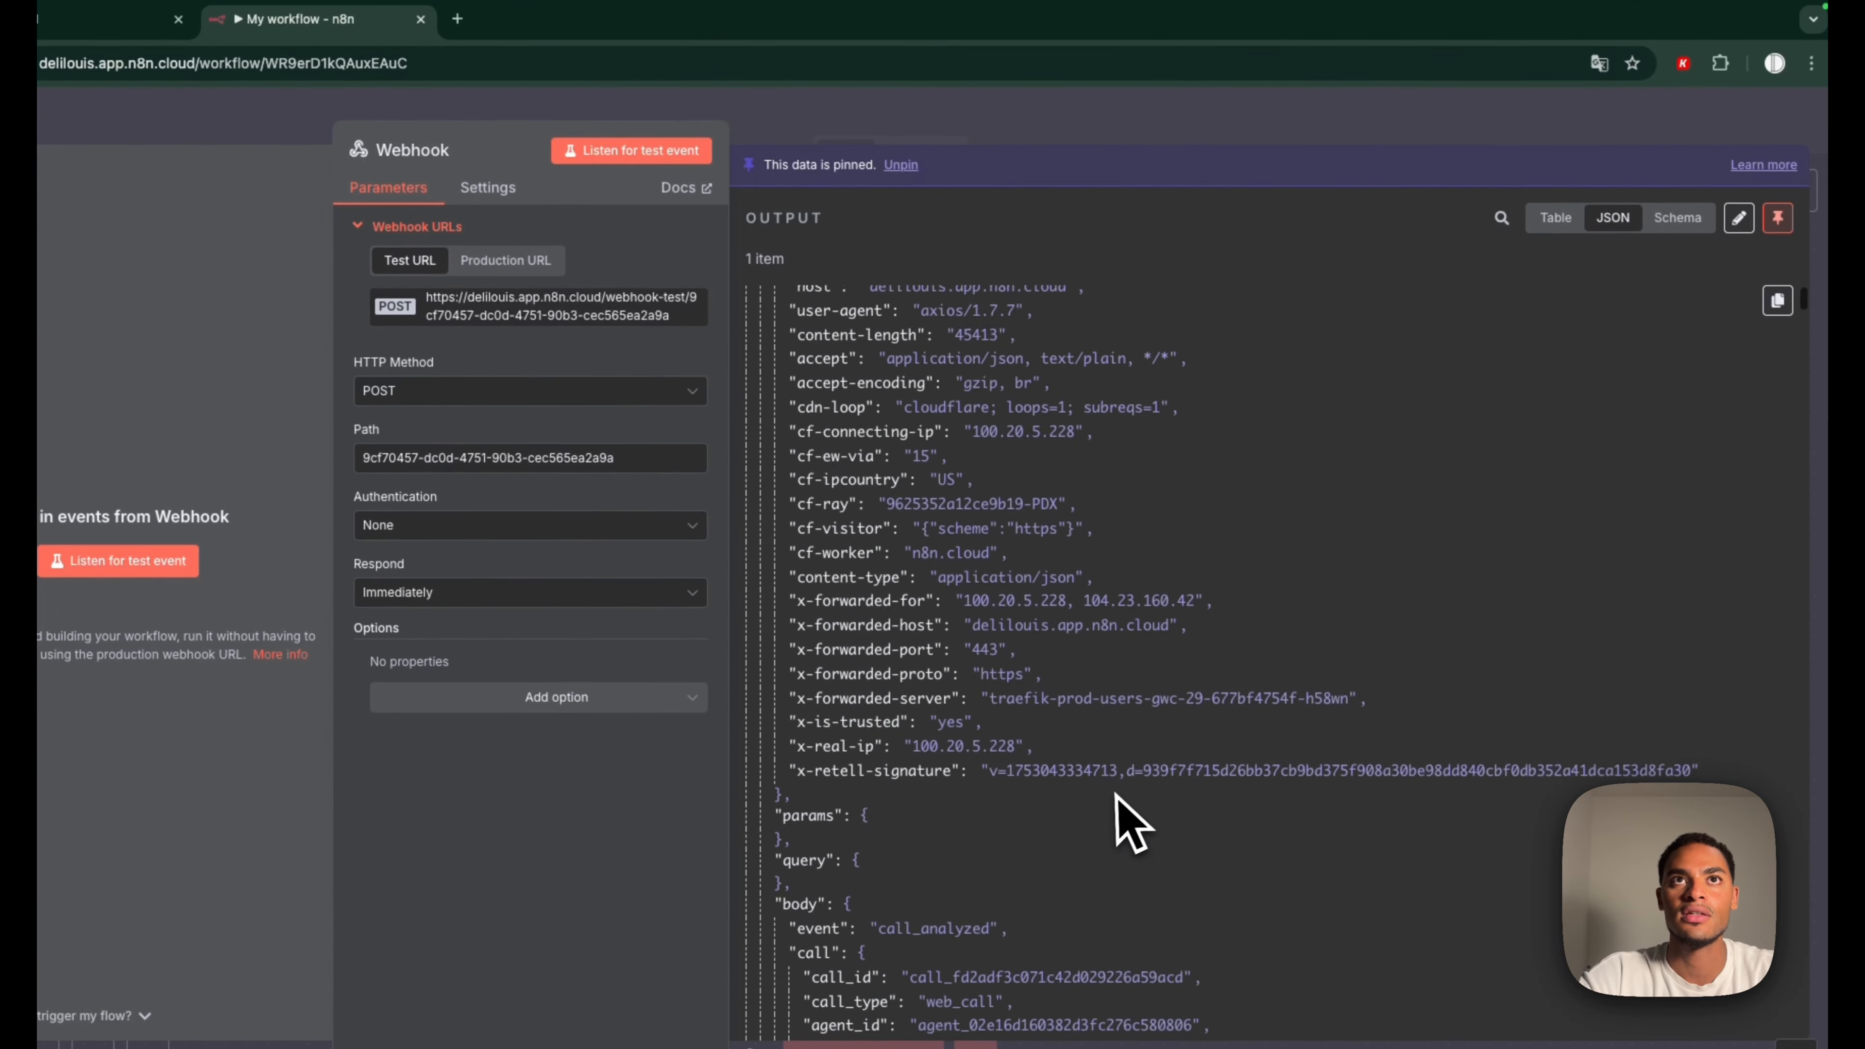
pyautogui.scroll(20, 1112, 797)
pyautogui.click(1086, 110)
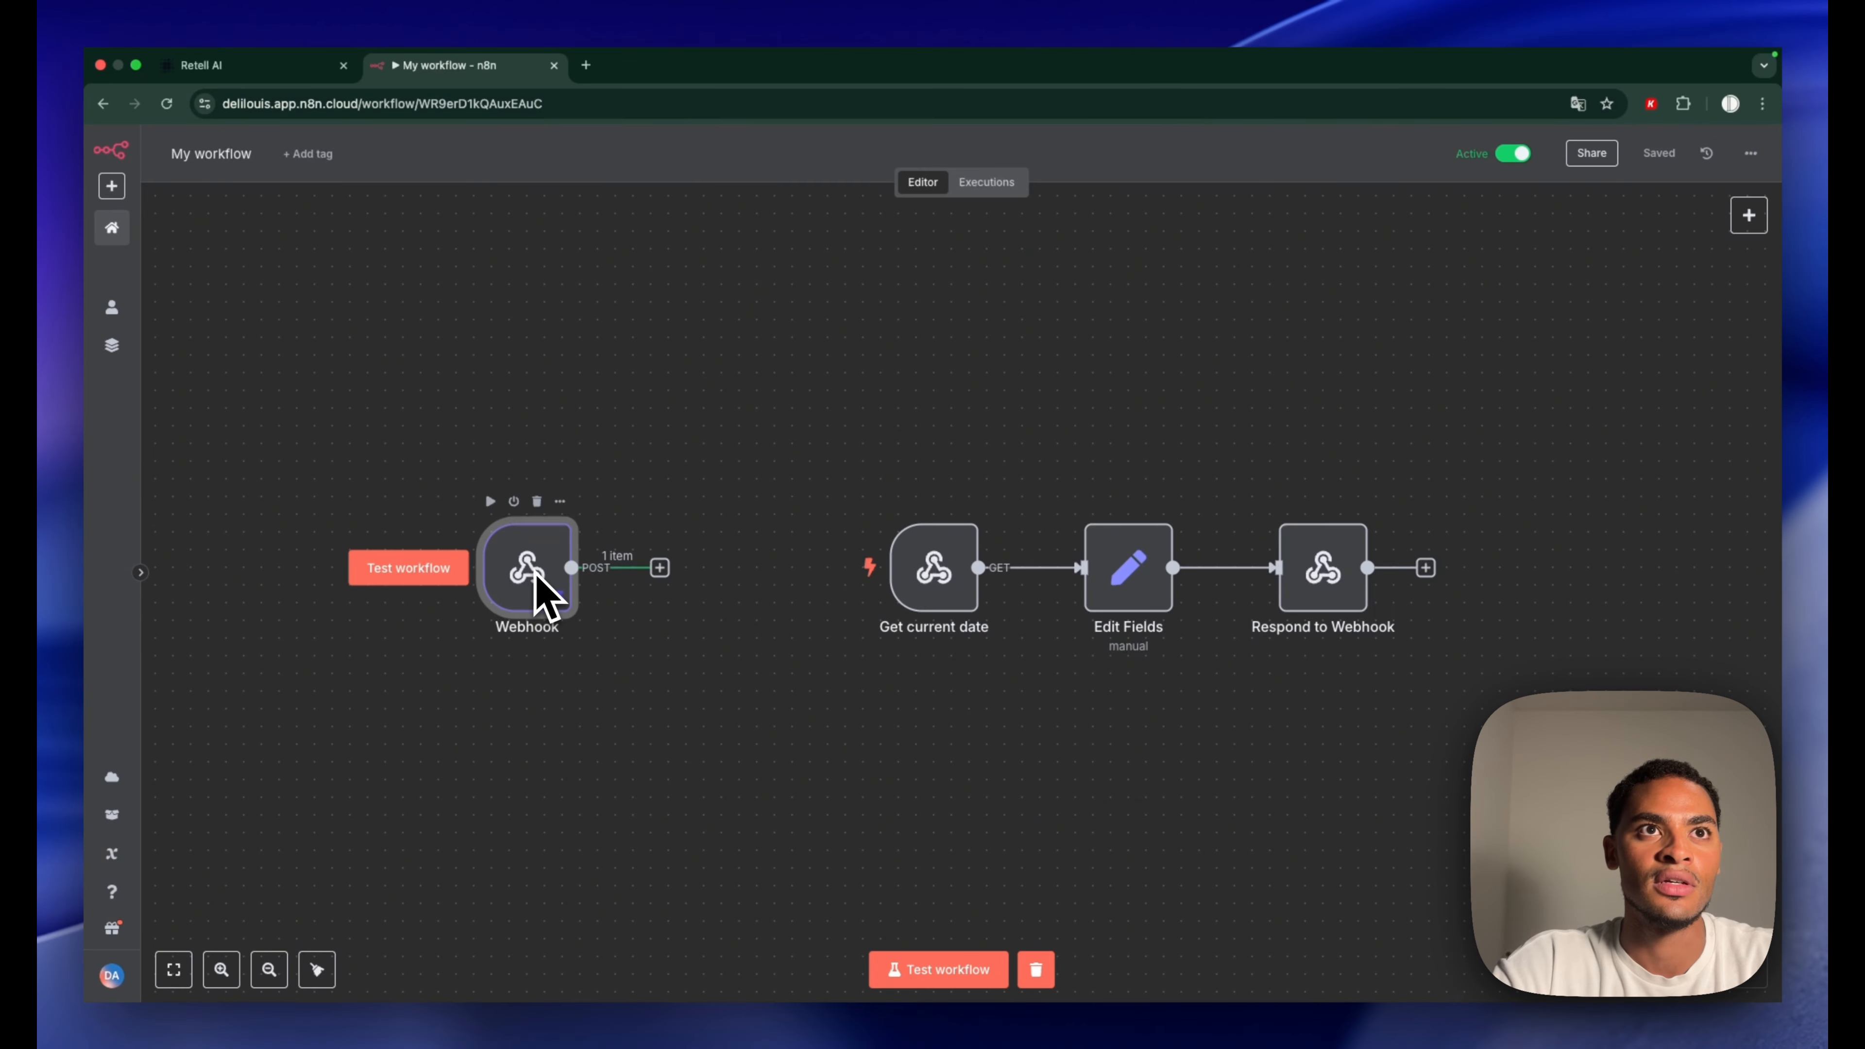
pyautogui.click(987, 179)
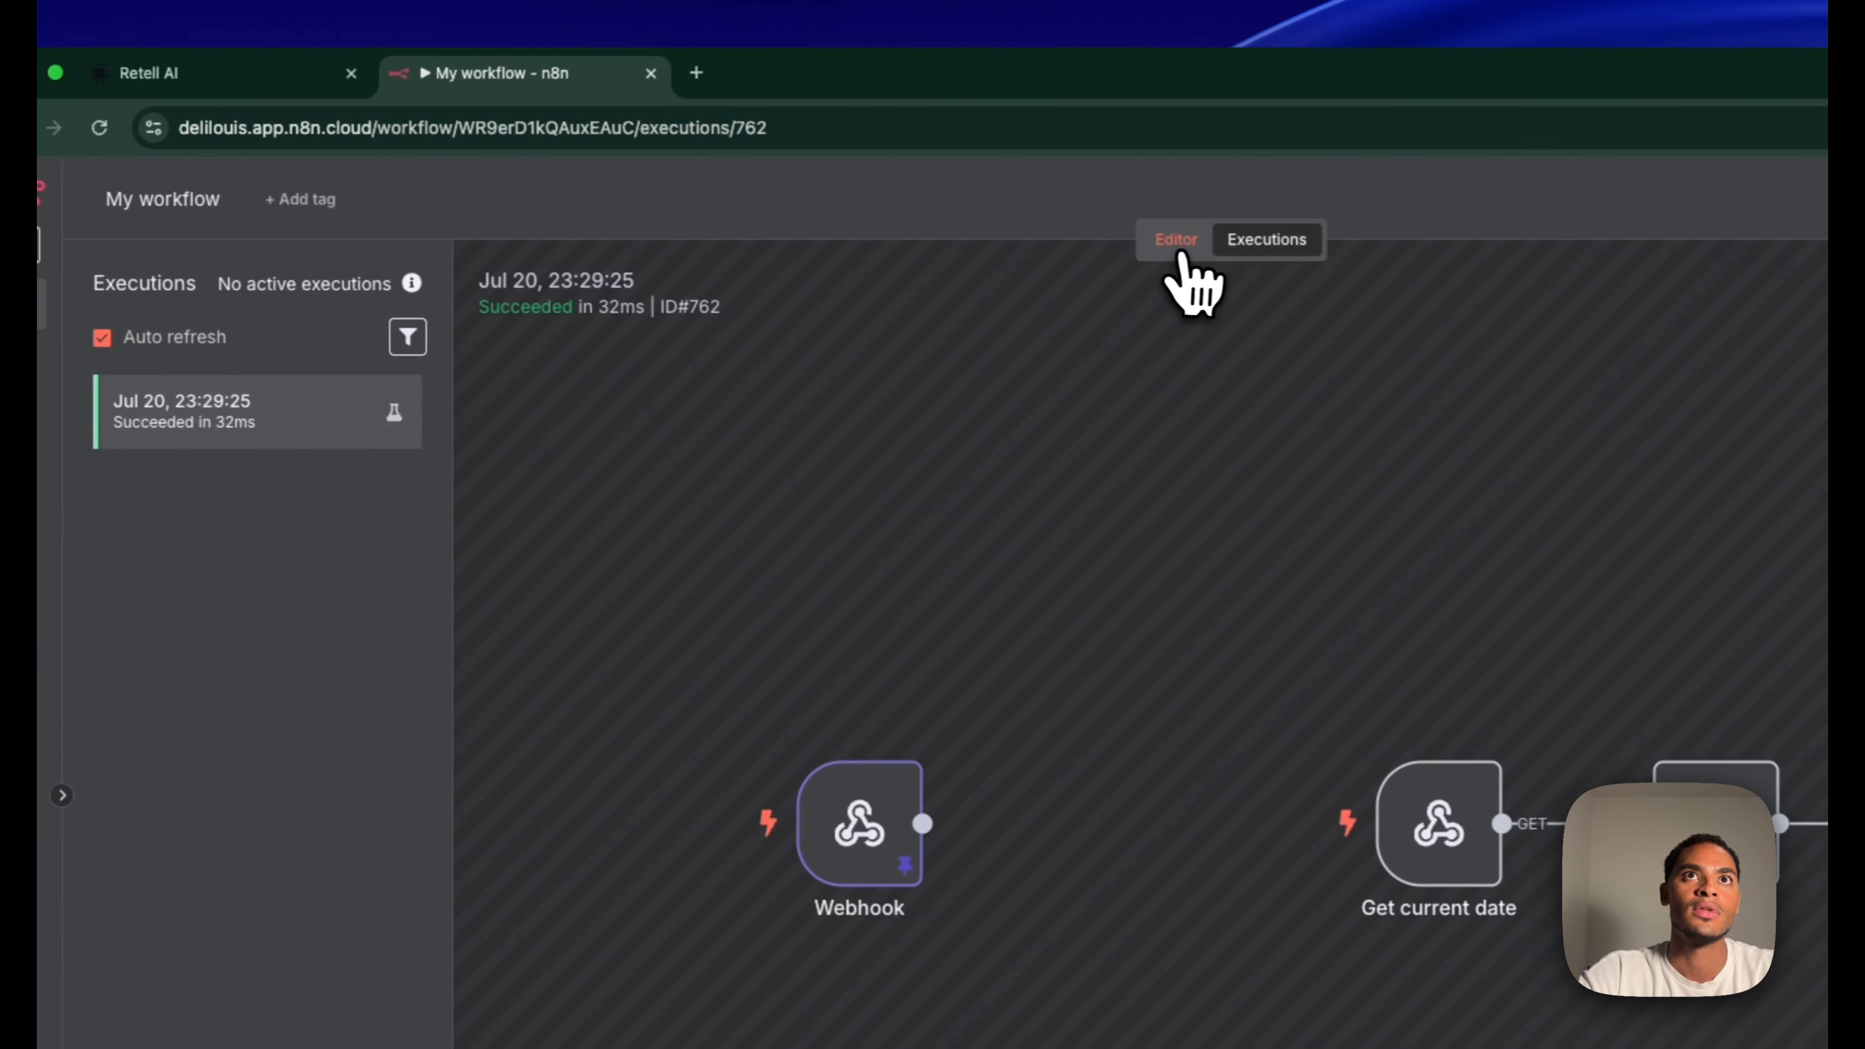
pyautogui.click(1076, 239)
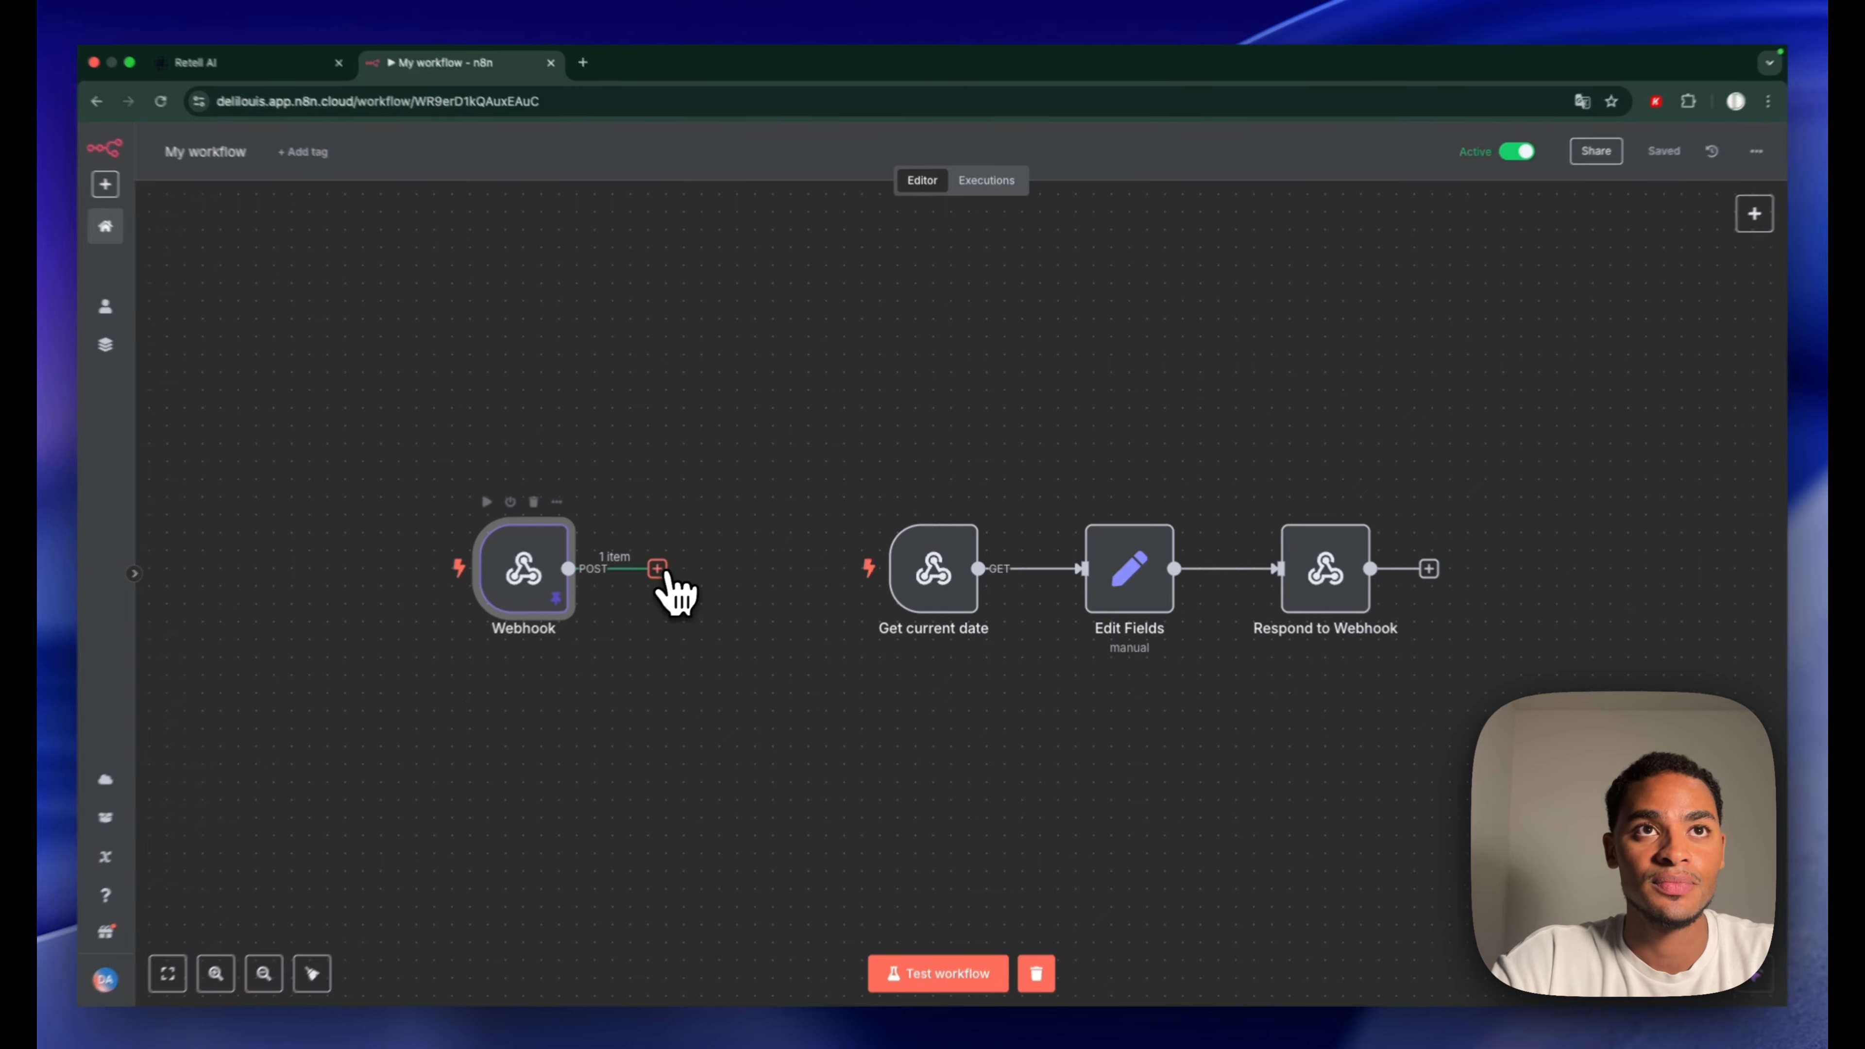
# Add an If node after the Webhook checking that '_appointment booked' is true (Boolean)
pyautogui.click(660, 568)
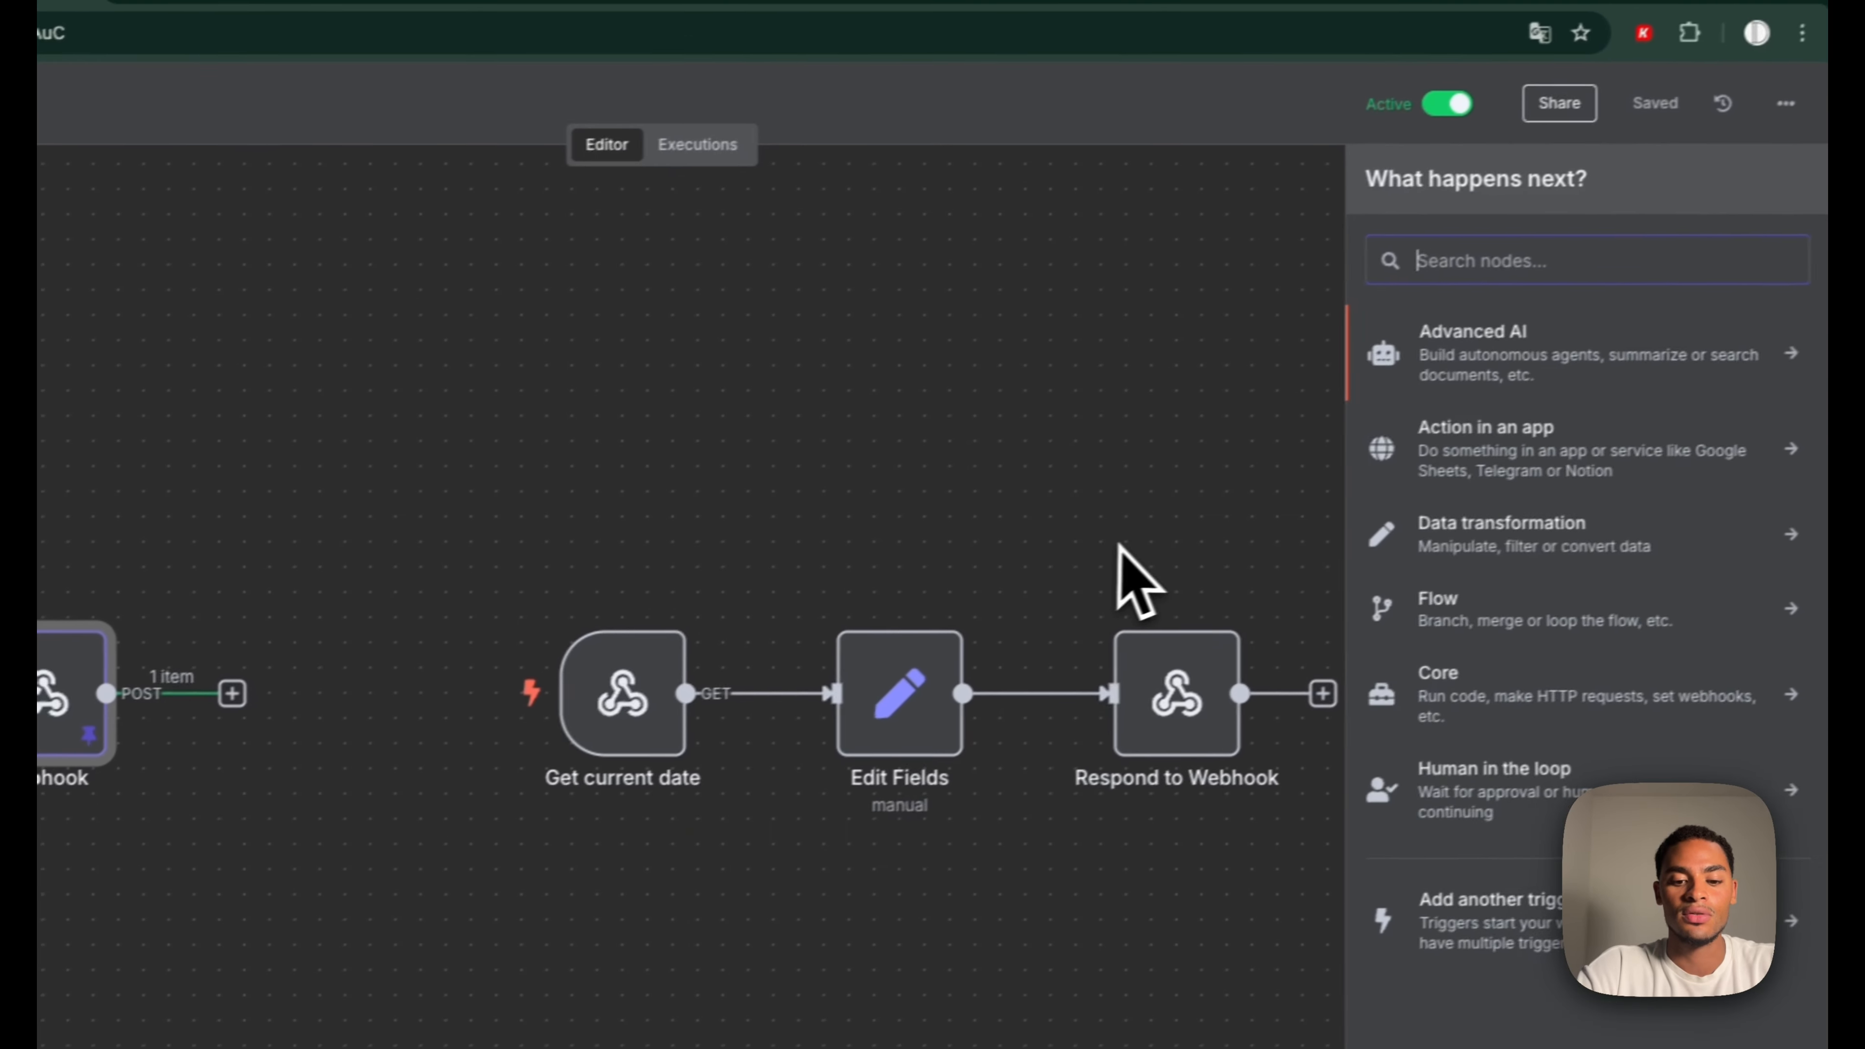
pyautogui.write('if')
pyautogui.click(1457, 367)
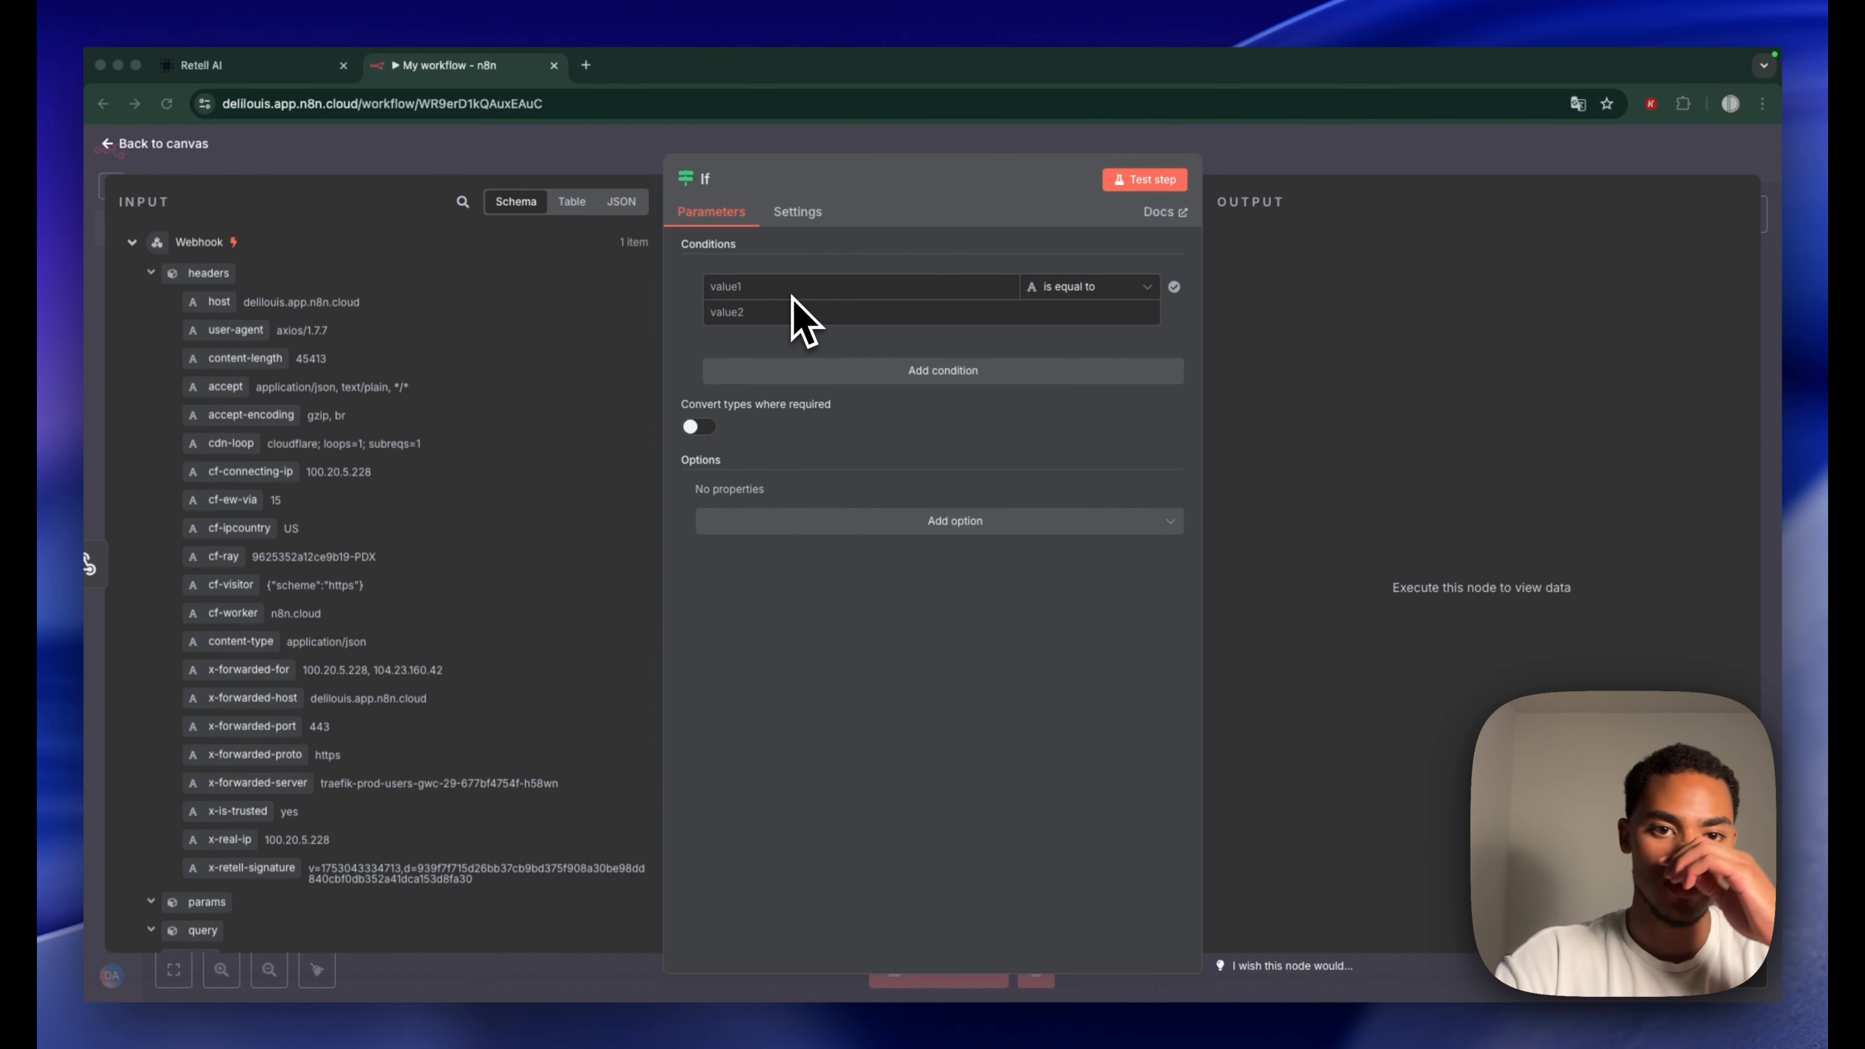
pyautogui.click(463, 203)
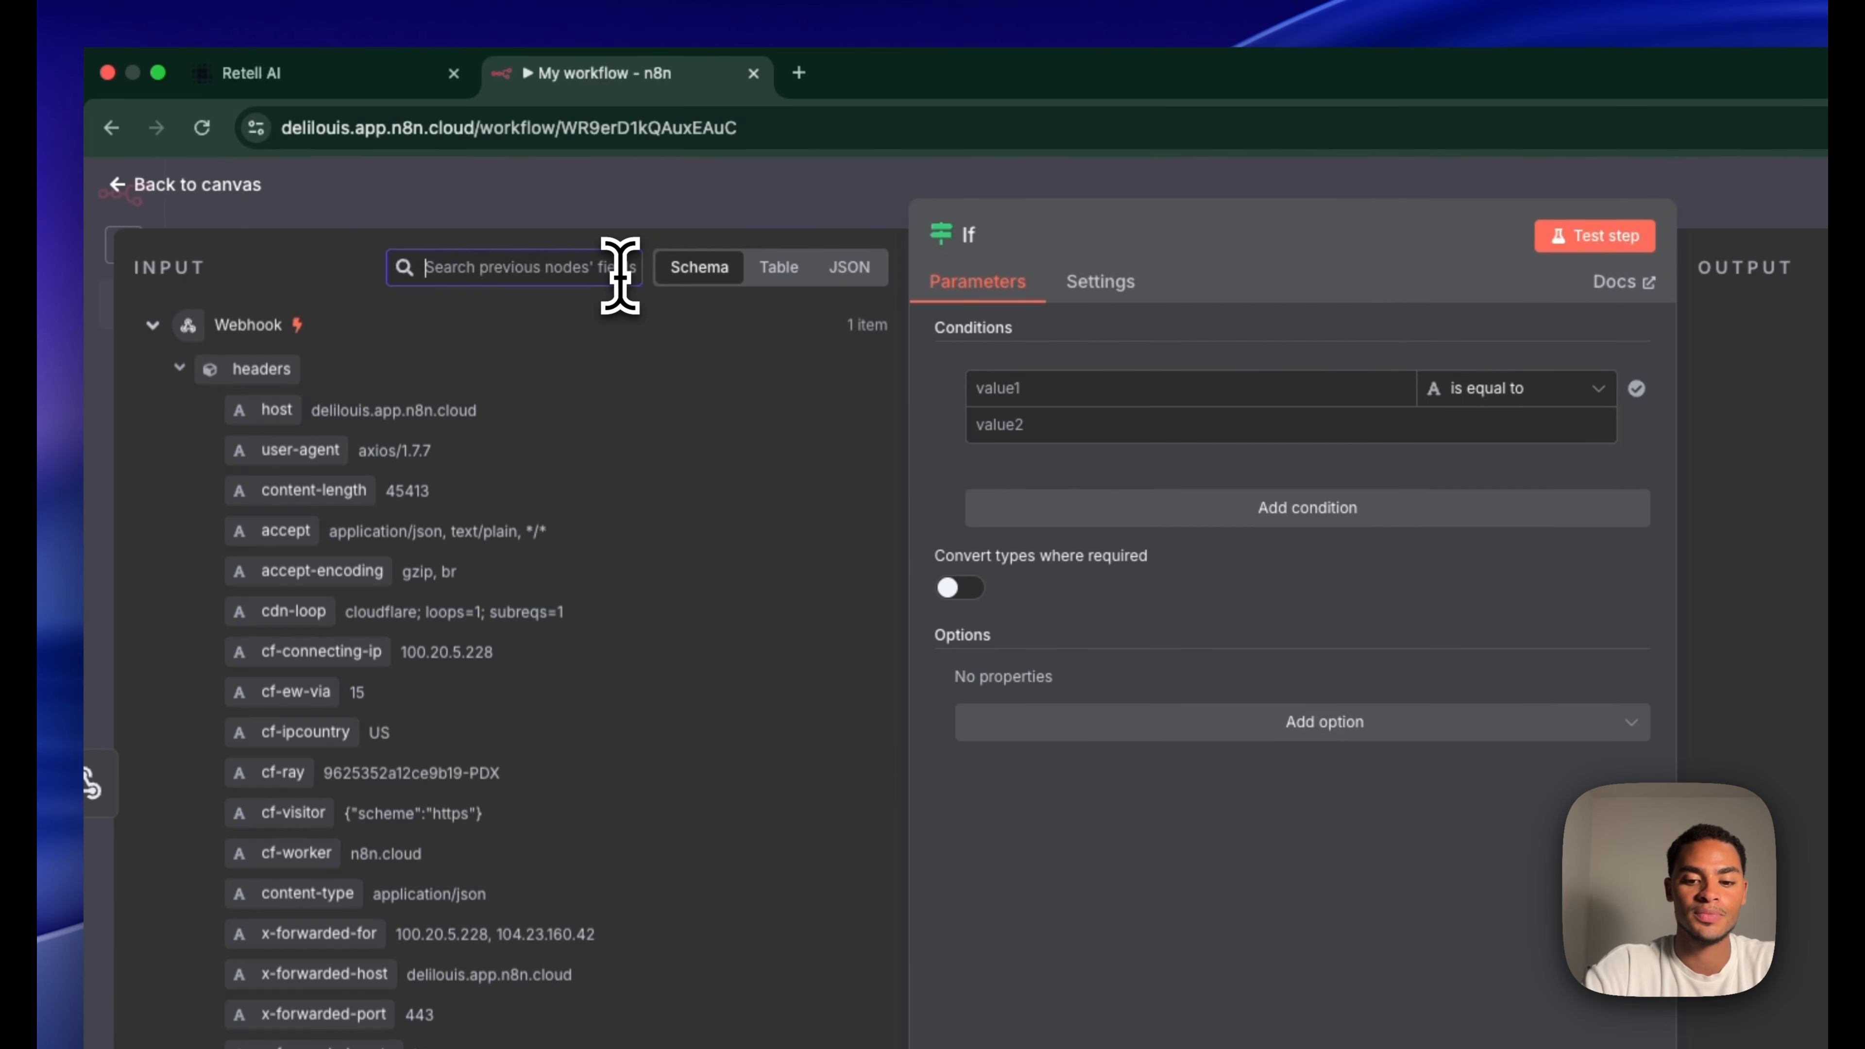
pyautogui.write('_appo')
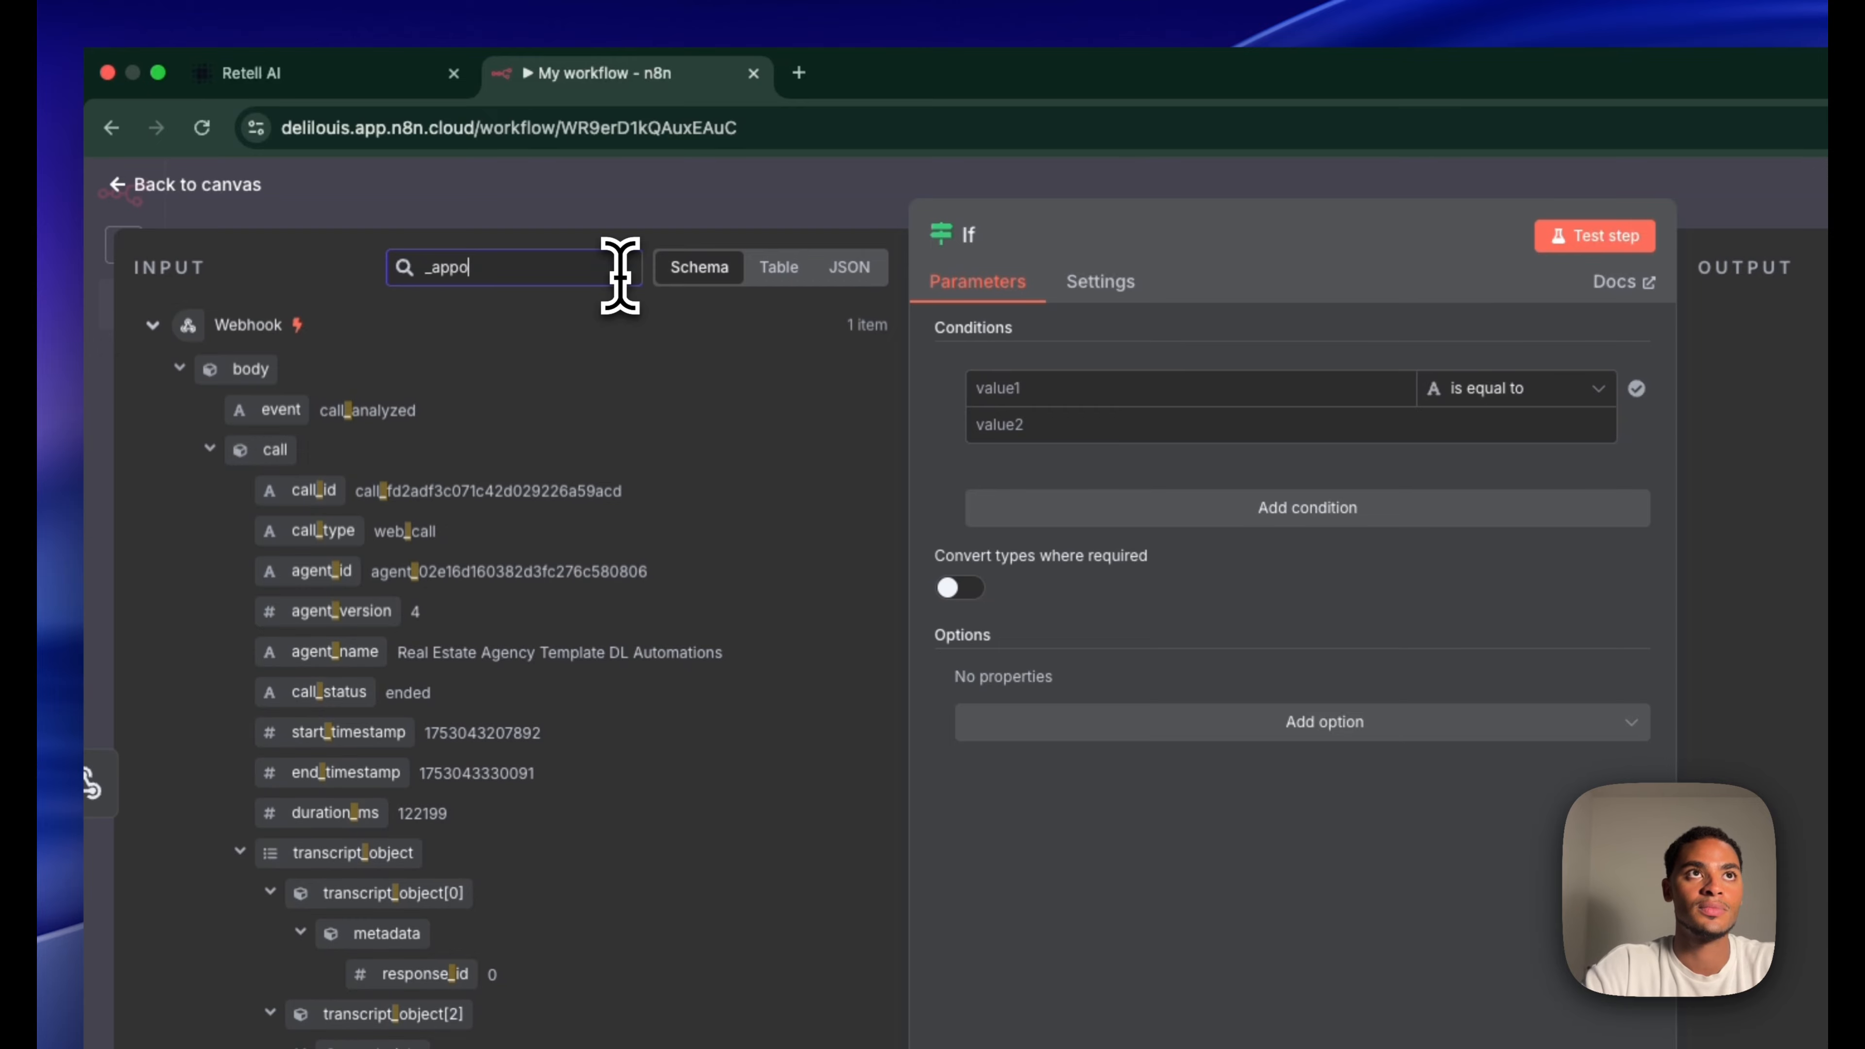
pyautogui.write('intment')
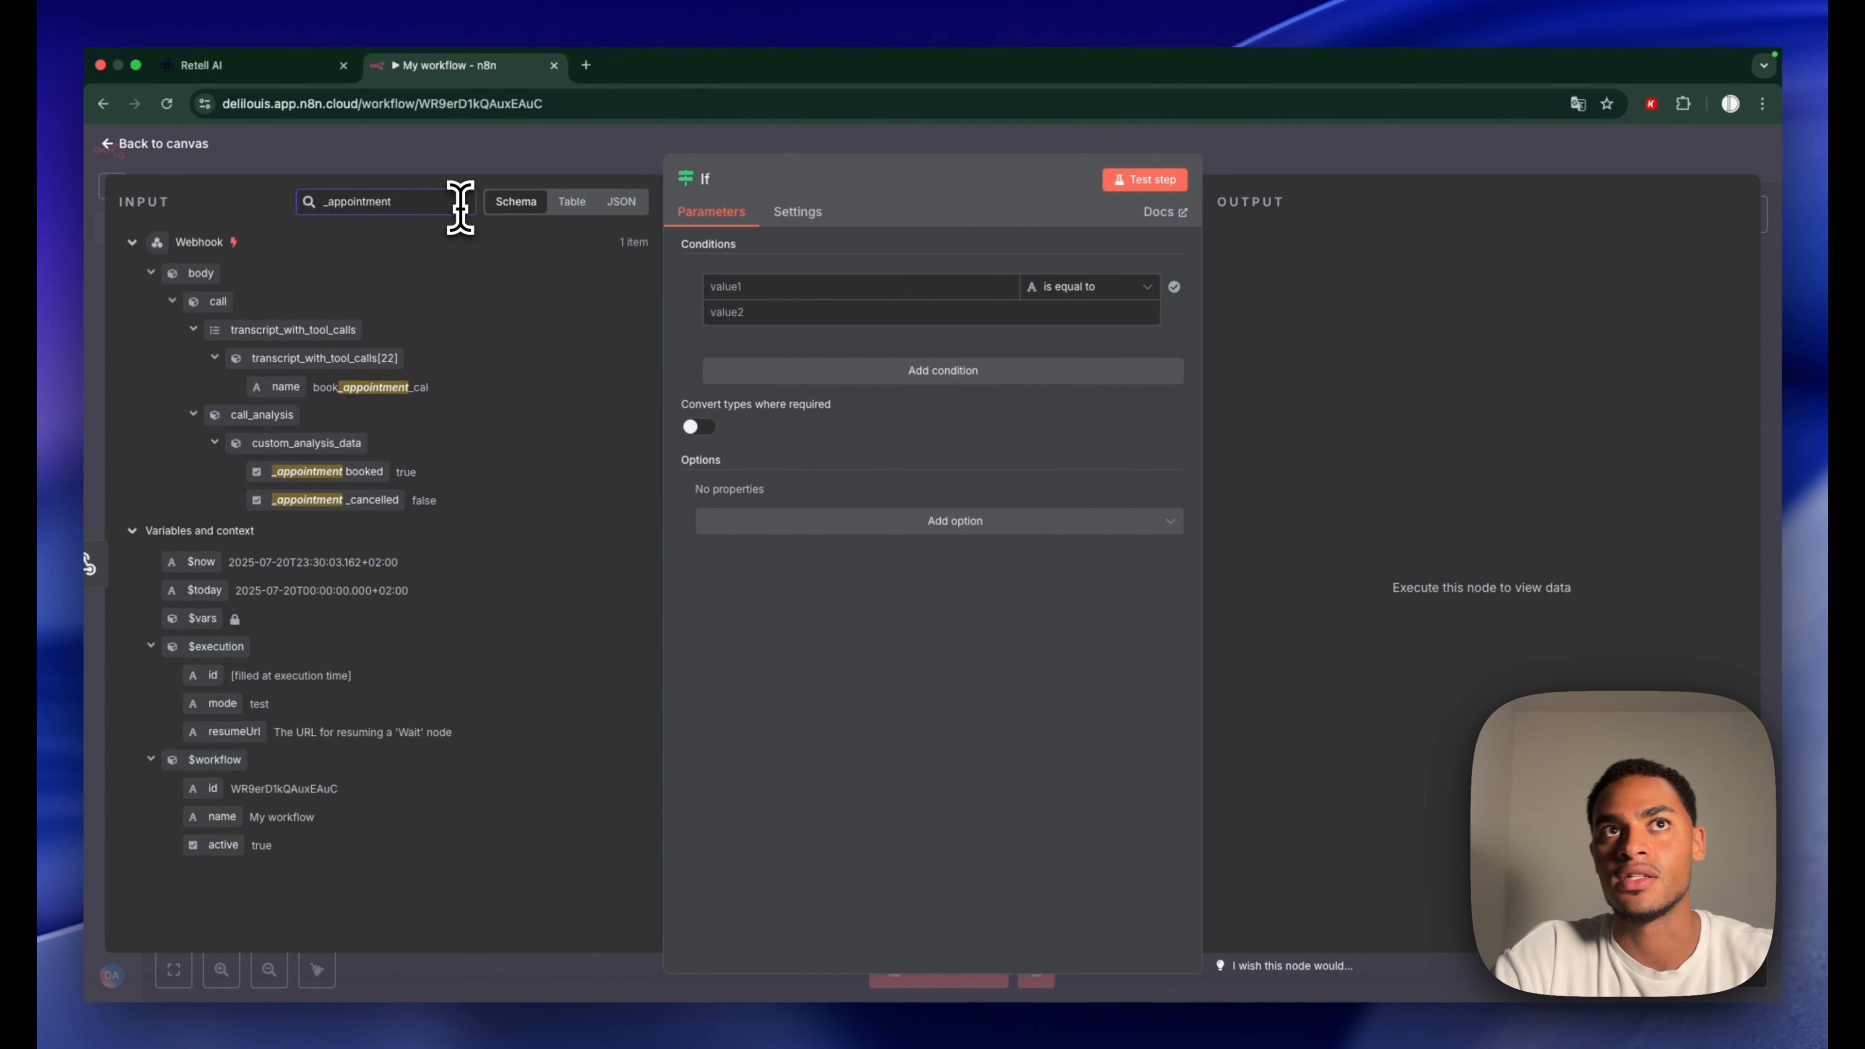
pyautogui.moveTo(331, 475); pyautogui.dragTo(768, 287)
pyautogui.click(1091, 286)
pyautogui.moveTo(1109, 472)
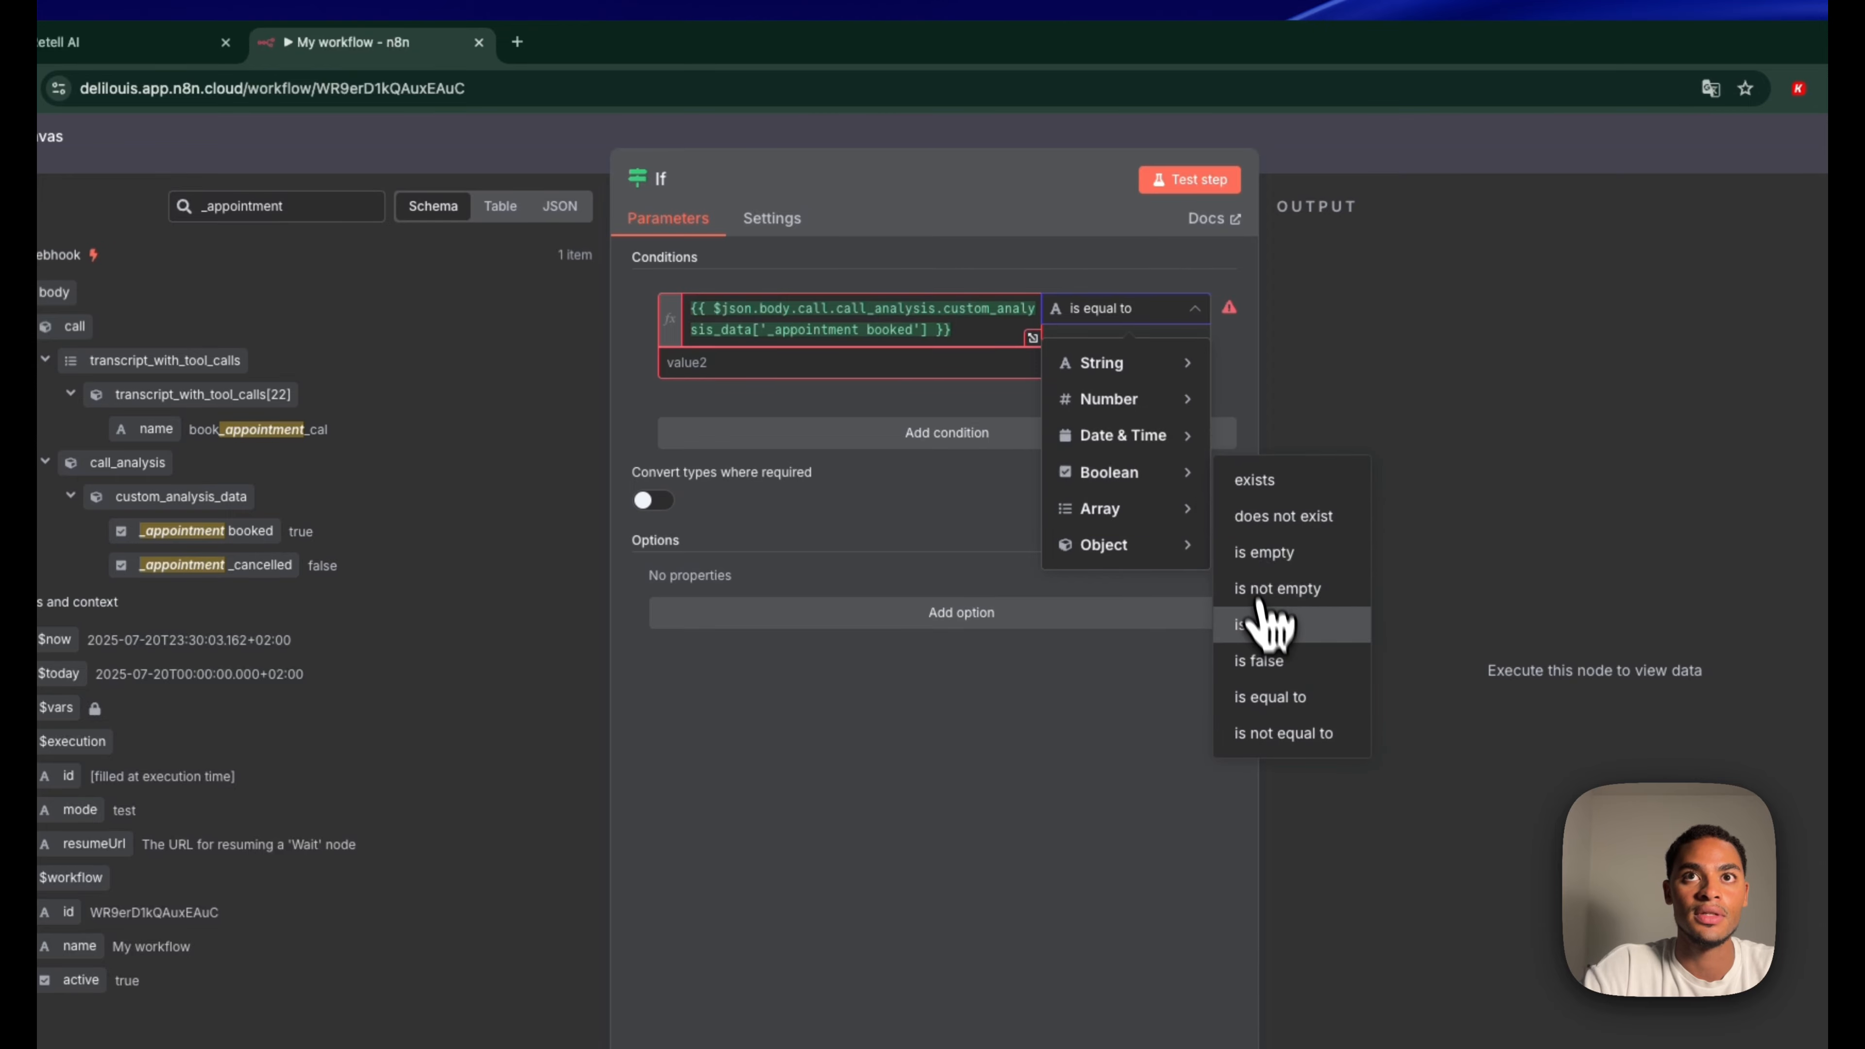
pyautogui.click(1257, 623)
# Add a second If node branching from the Webhook output
pyautogui.click(1360, 166)
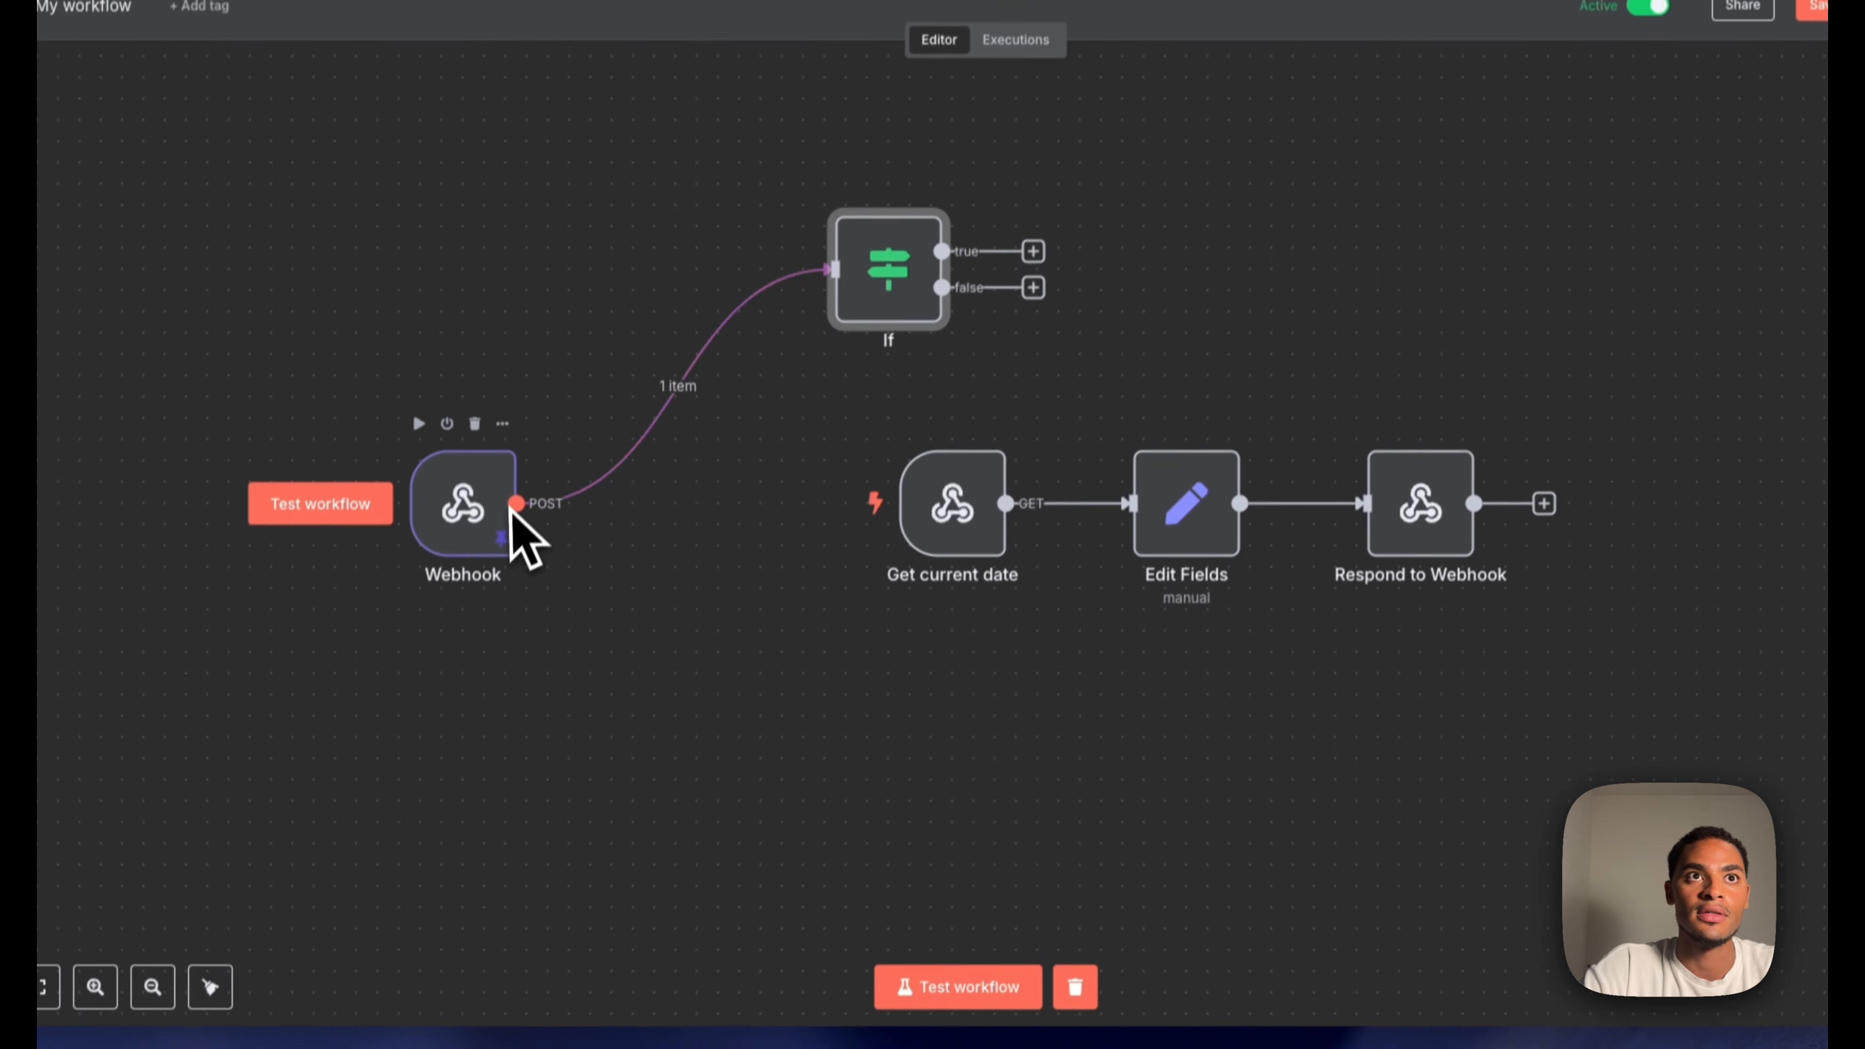
pyautogui.moveTo(517, 504); pyautogui.dragTo(734, 816)
pyautogui.write('if')
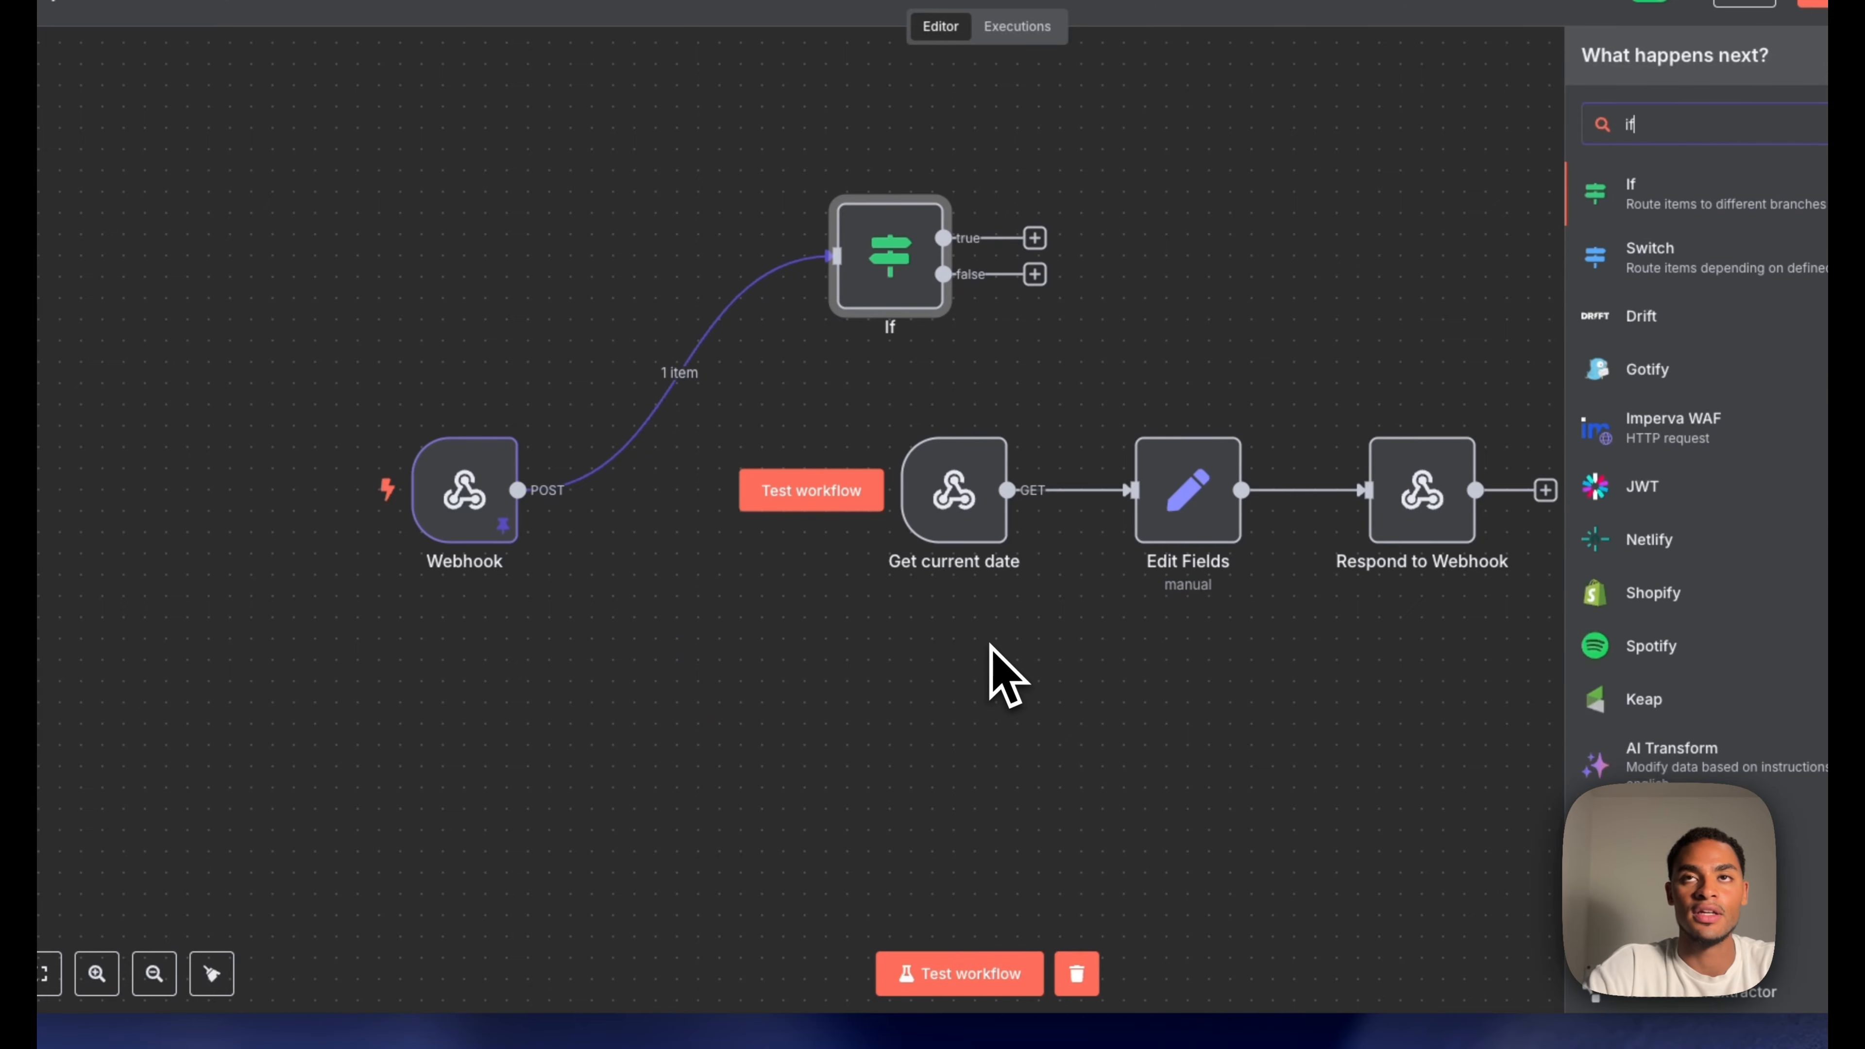
pyautogui.click(1682, 204)
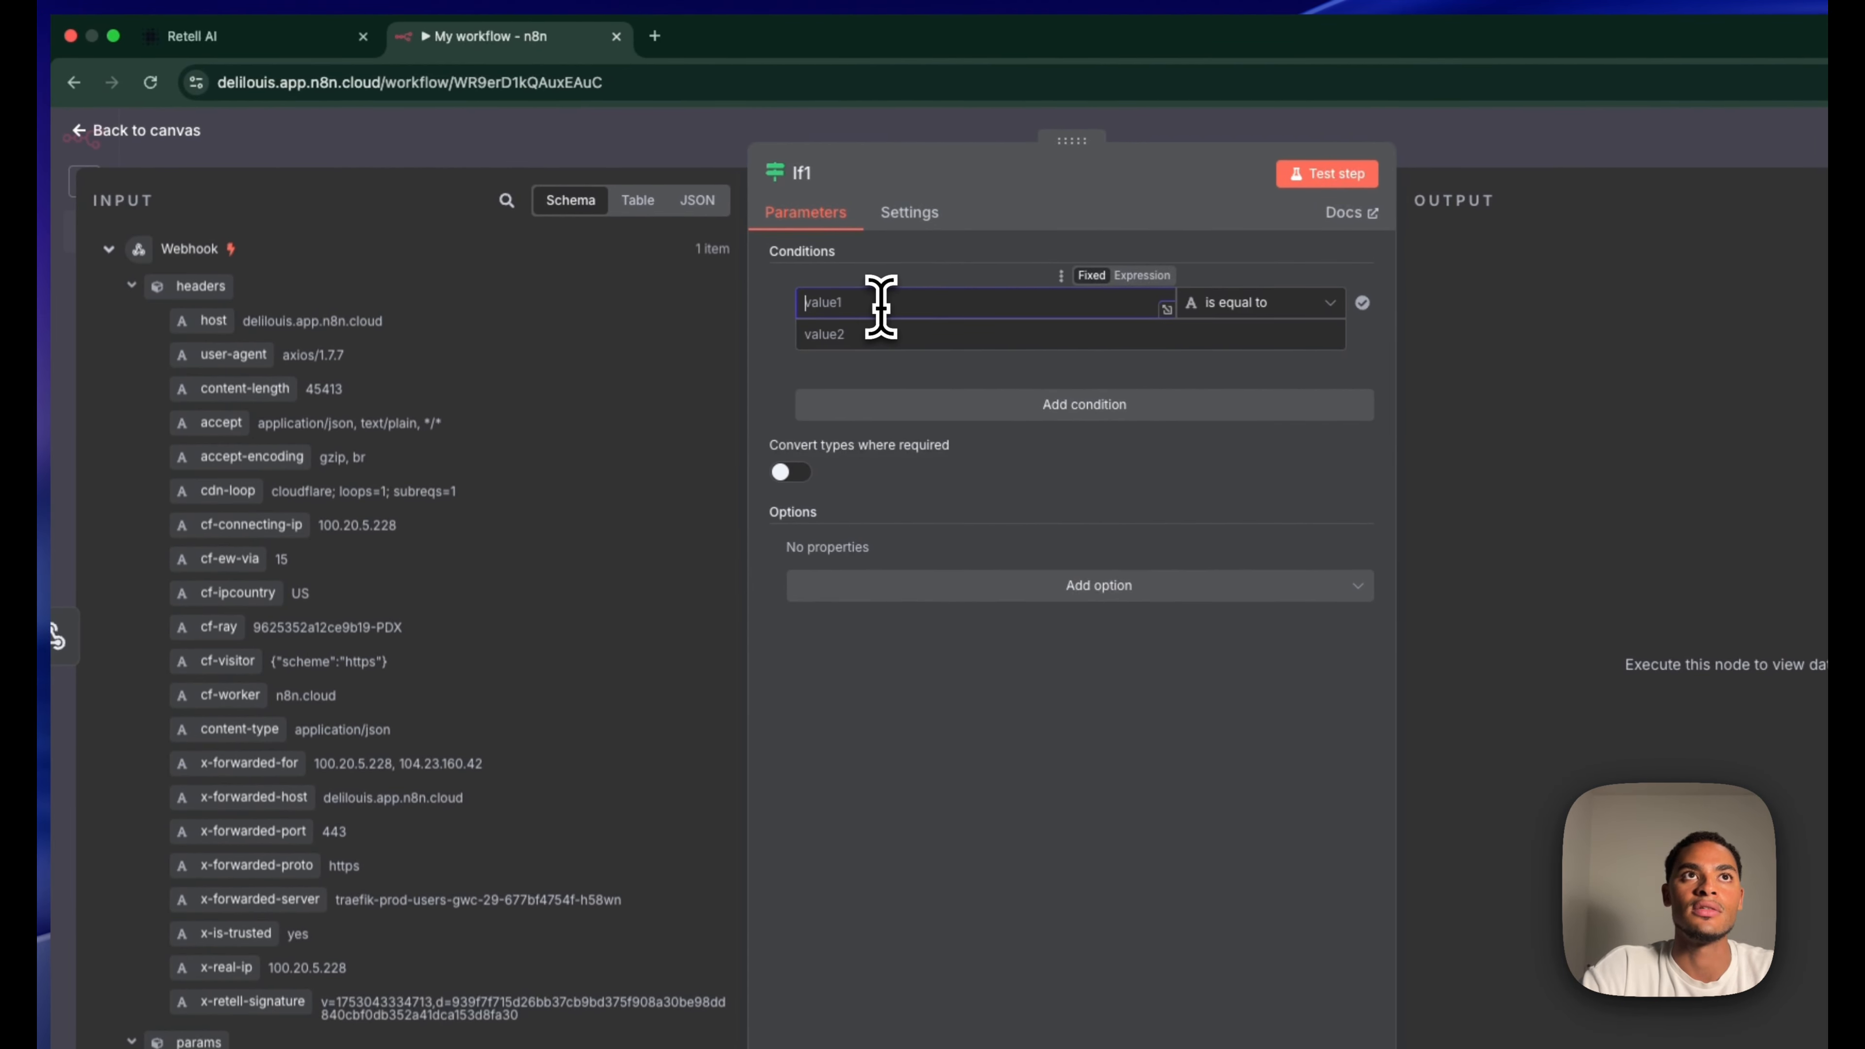
# Set the If1 condition to the _appointment_cancelled field with Boolean 'is true'
pyautogui.click(507, 200)
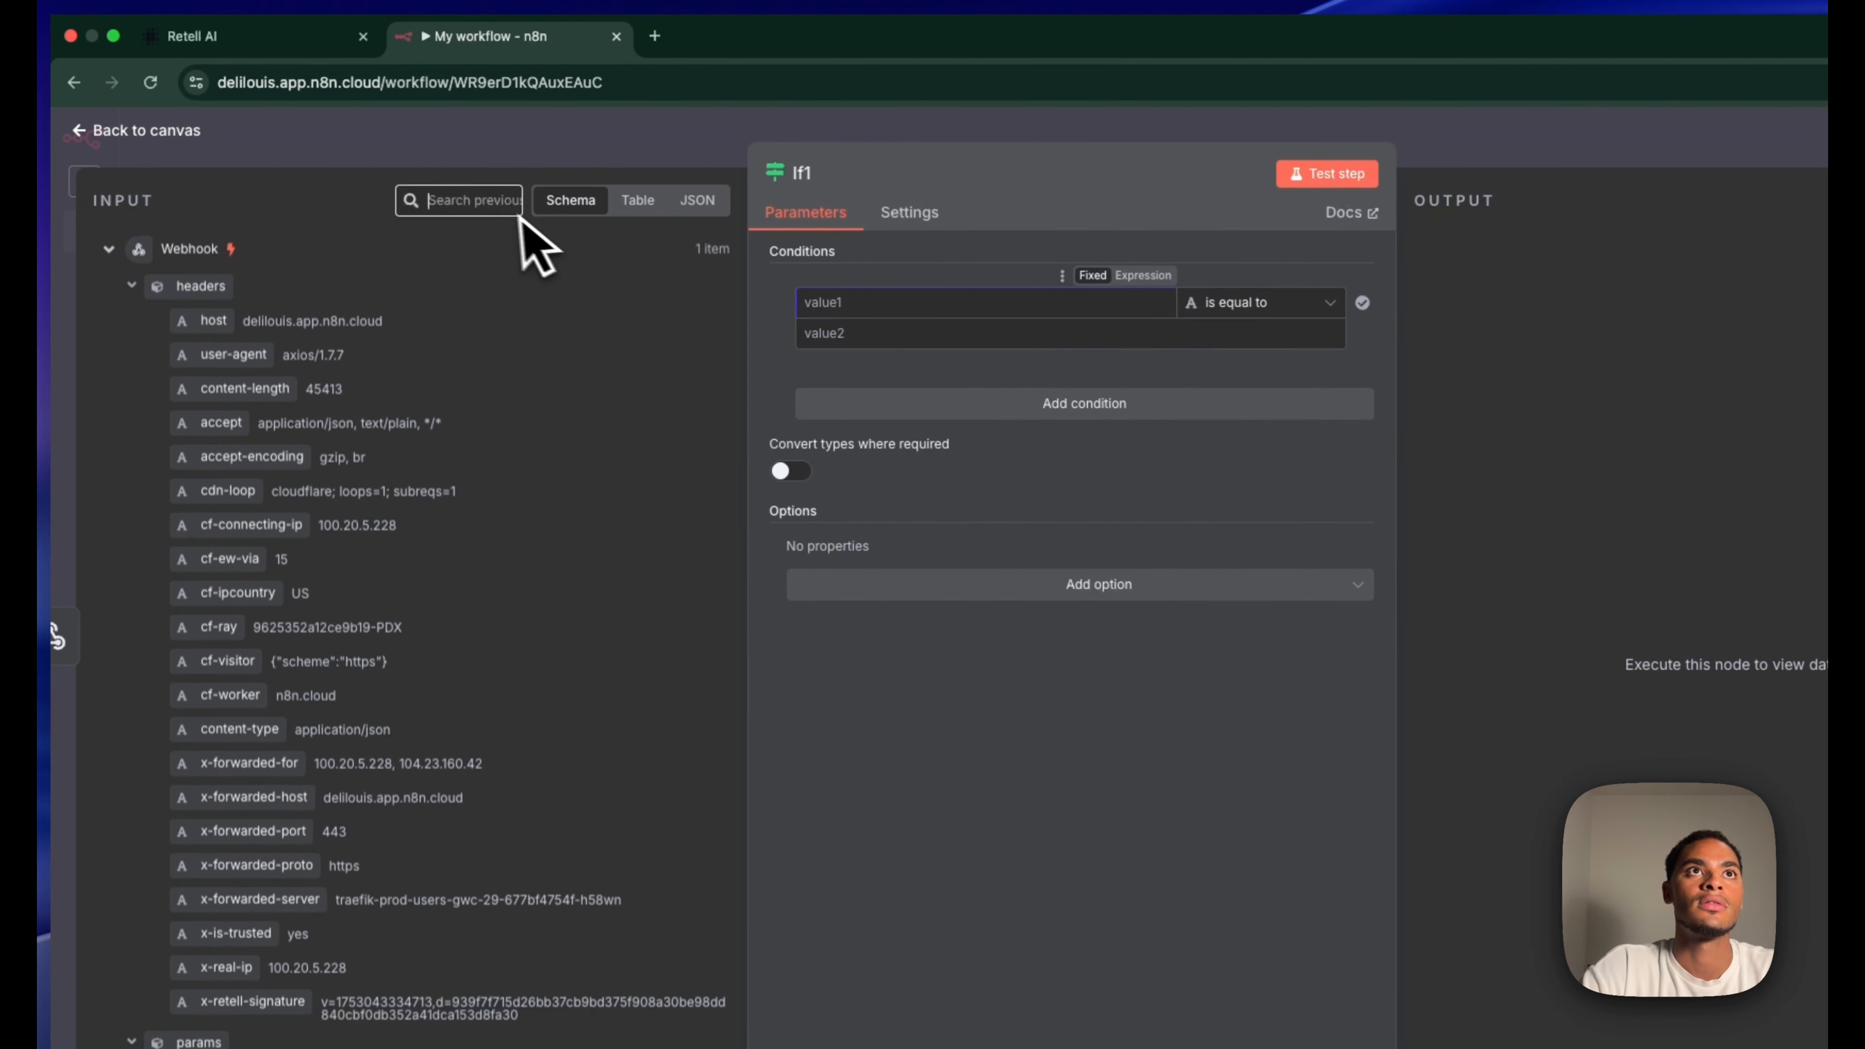
pyautogui.write('_app')
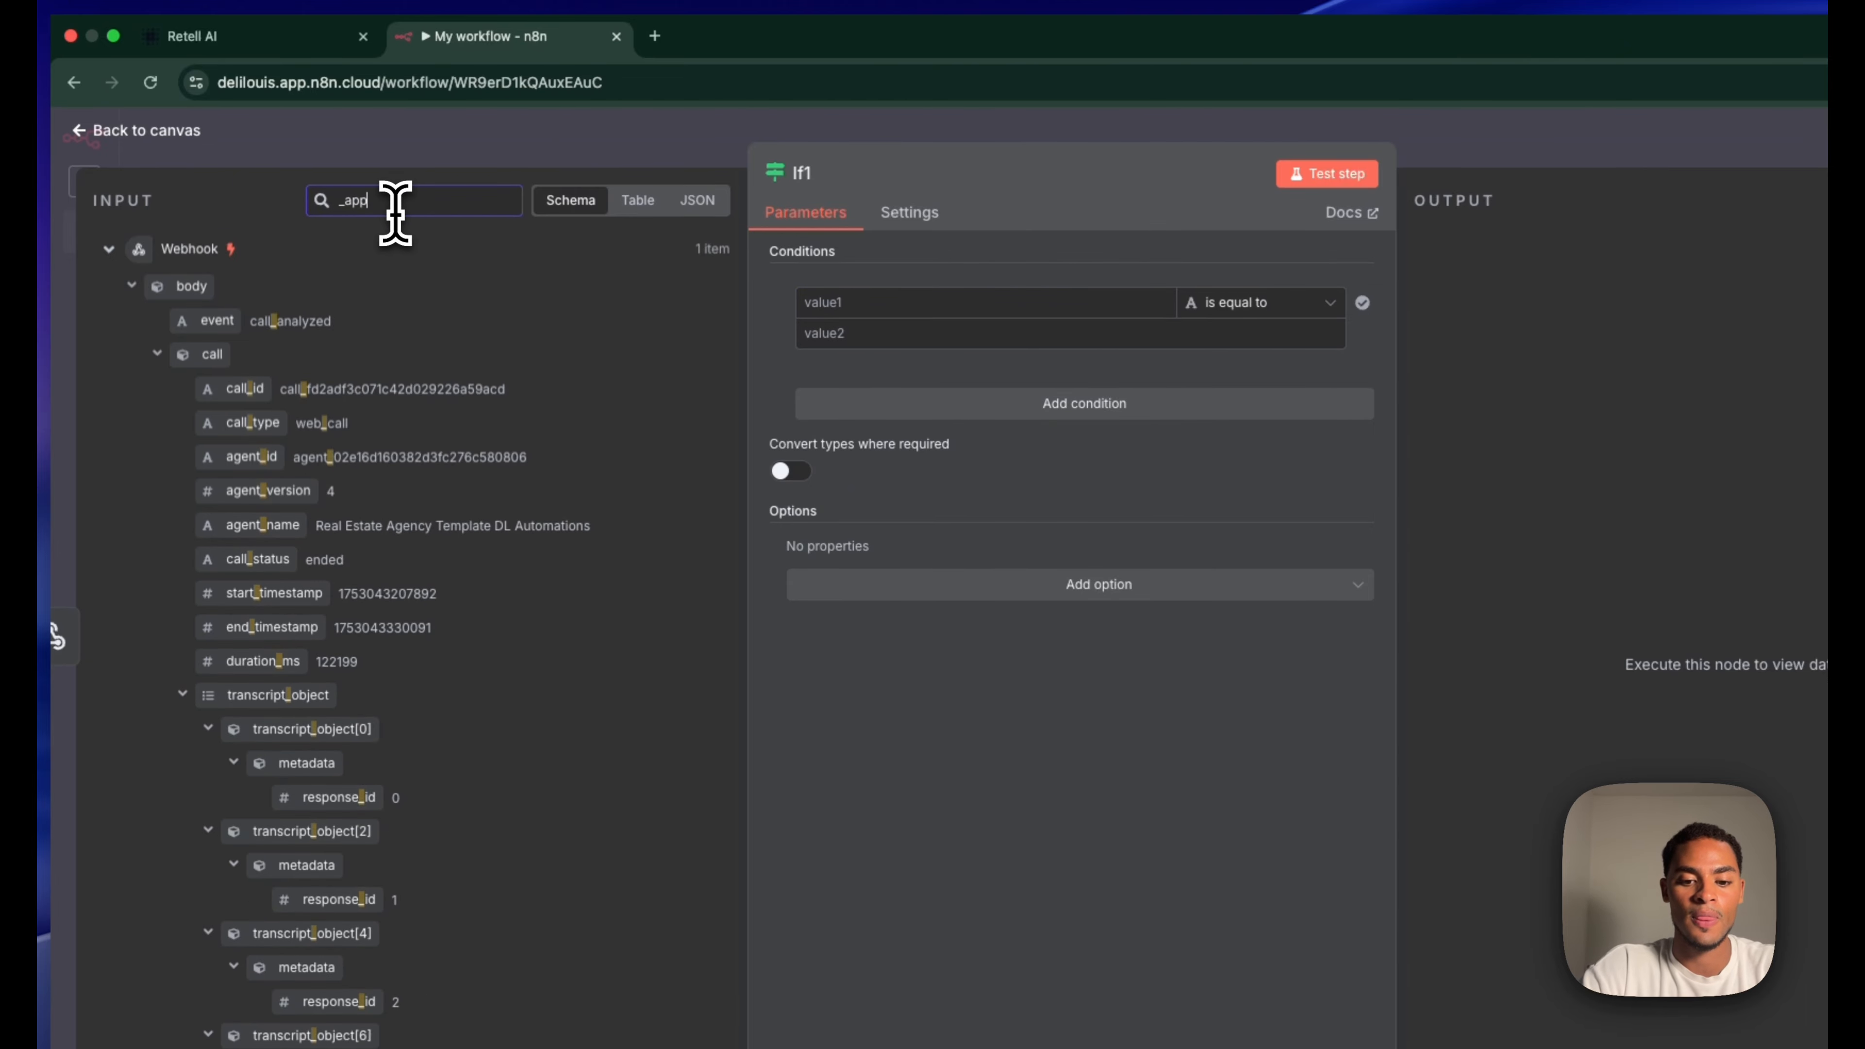
pyautogui.write('ointment')
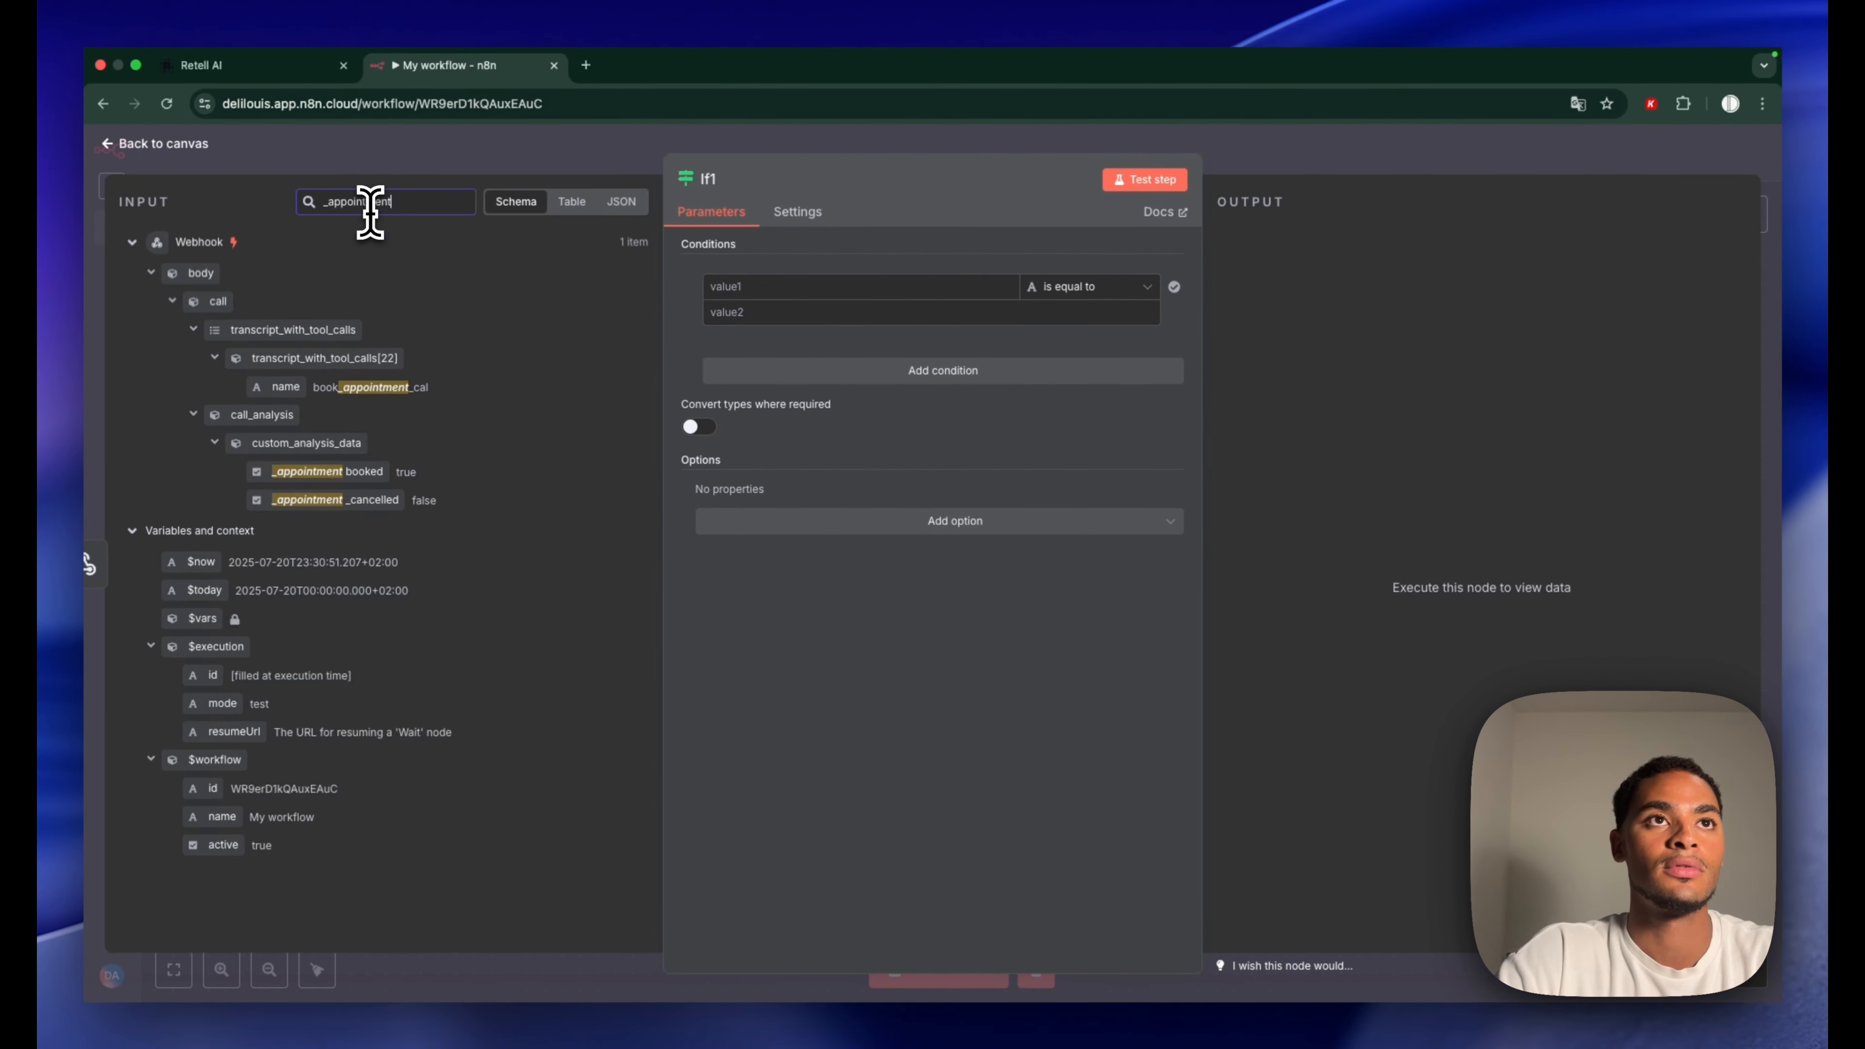
pyautogui.moveTo(345, 502); pyautogui.dragTo(880, 283)
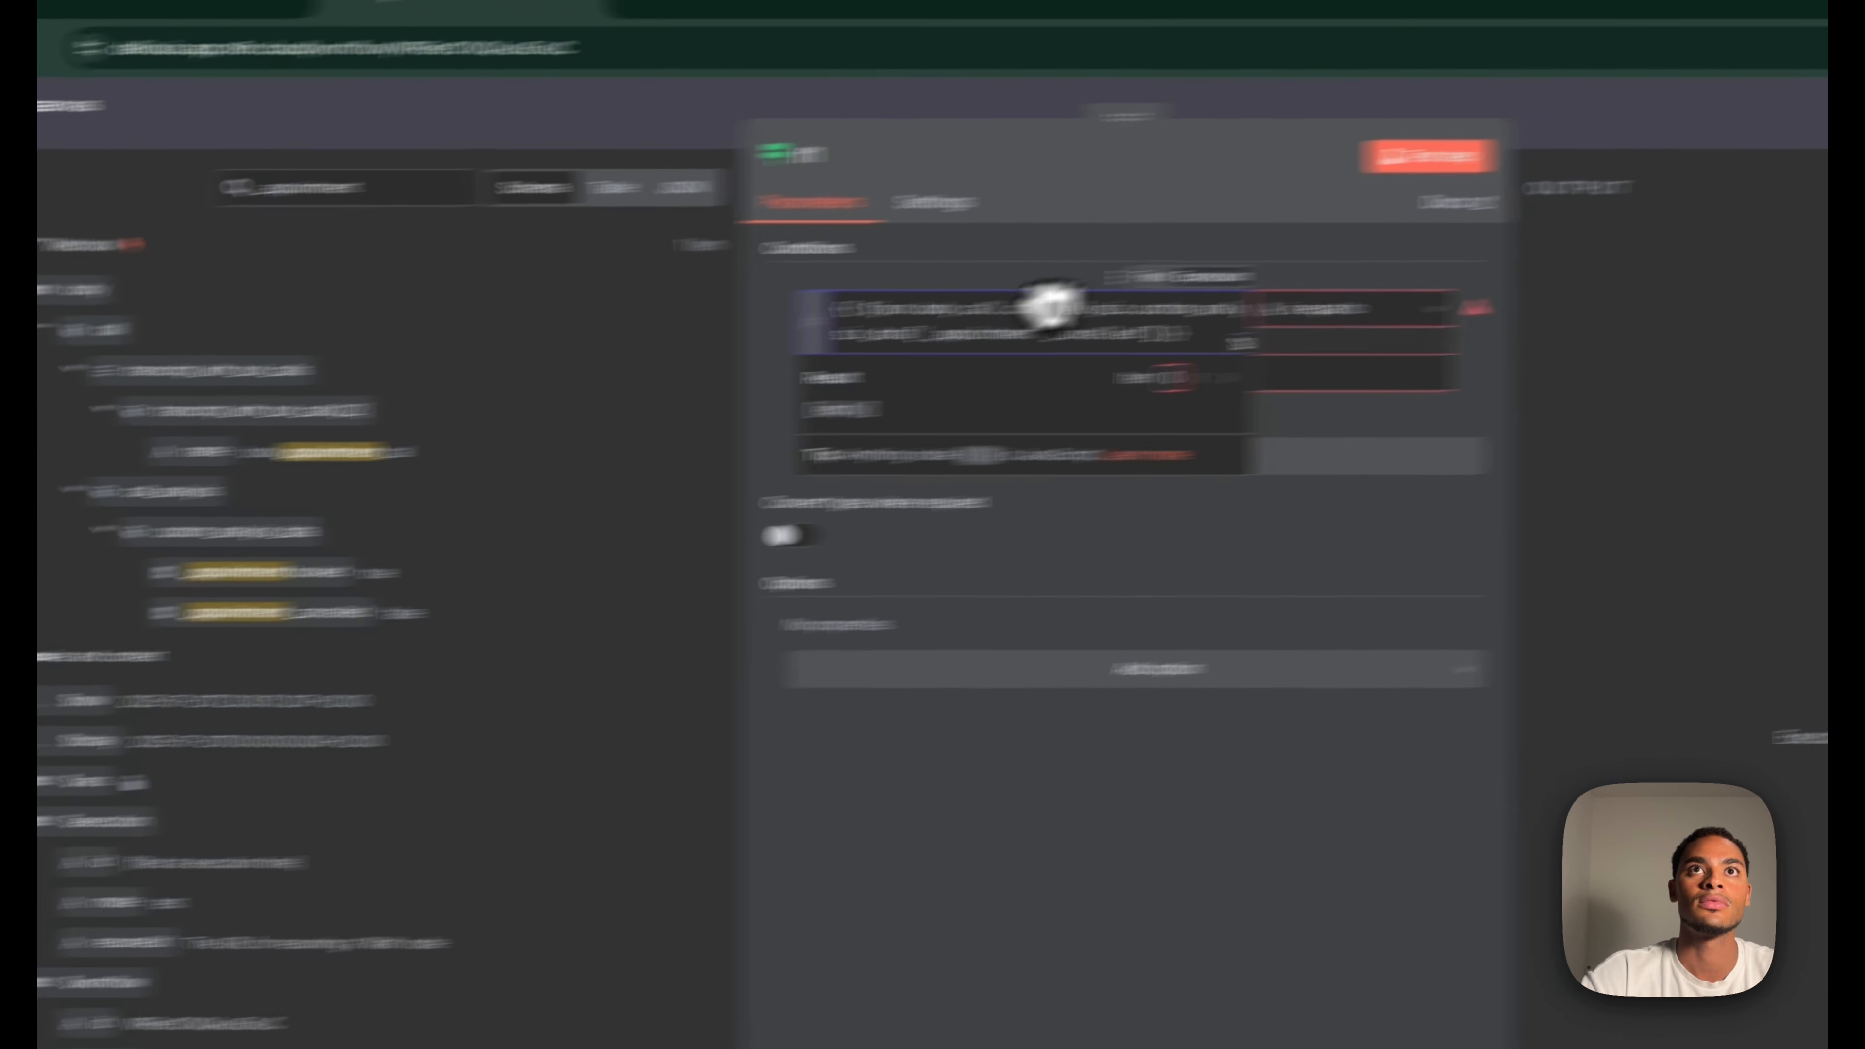
pyautogui.click(1359, 324)
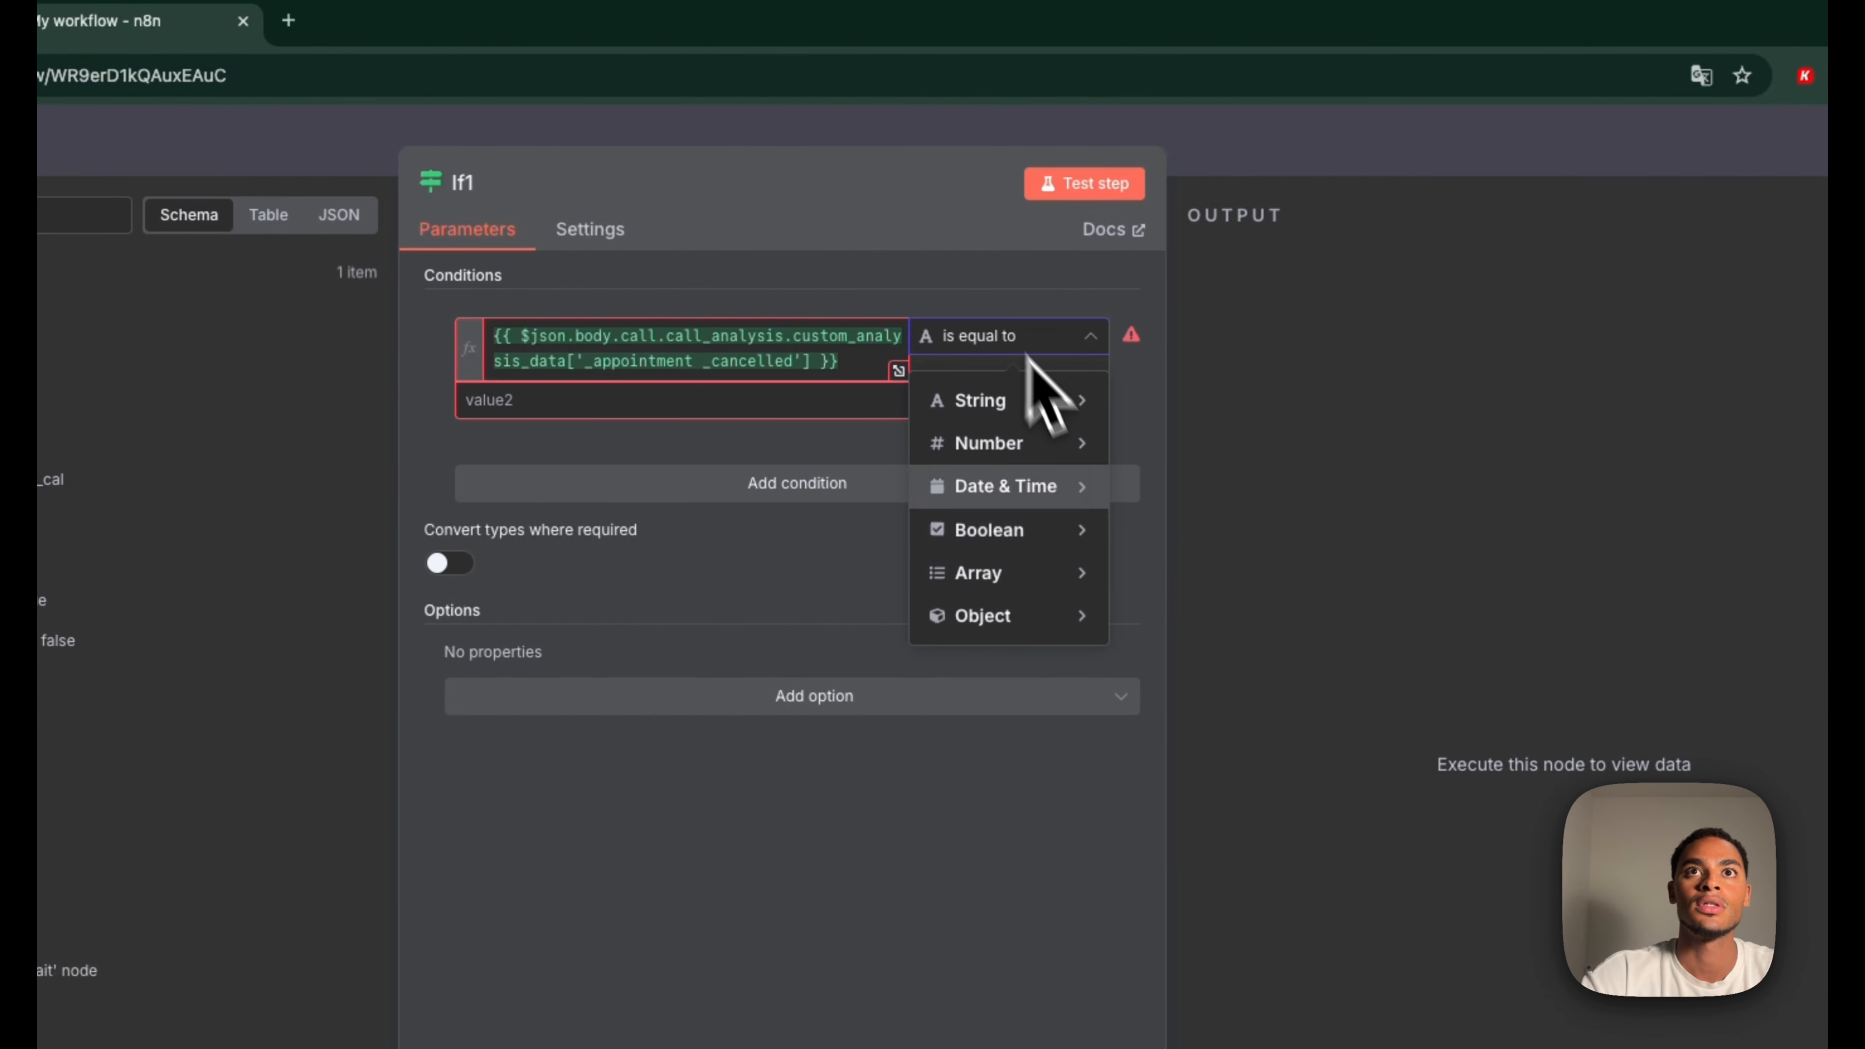
pyautogui.moveTo(1320, 501)
pyautogui.click(1205, 710)
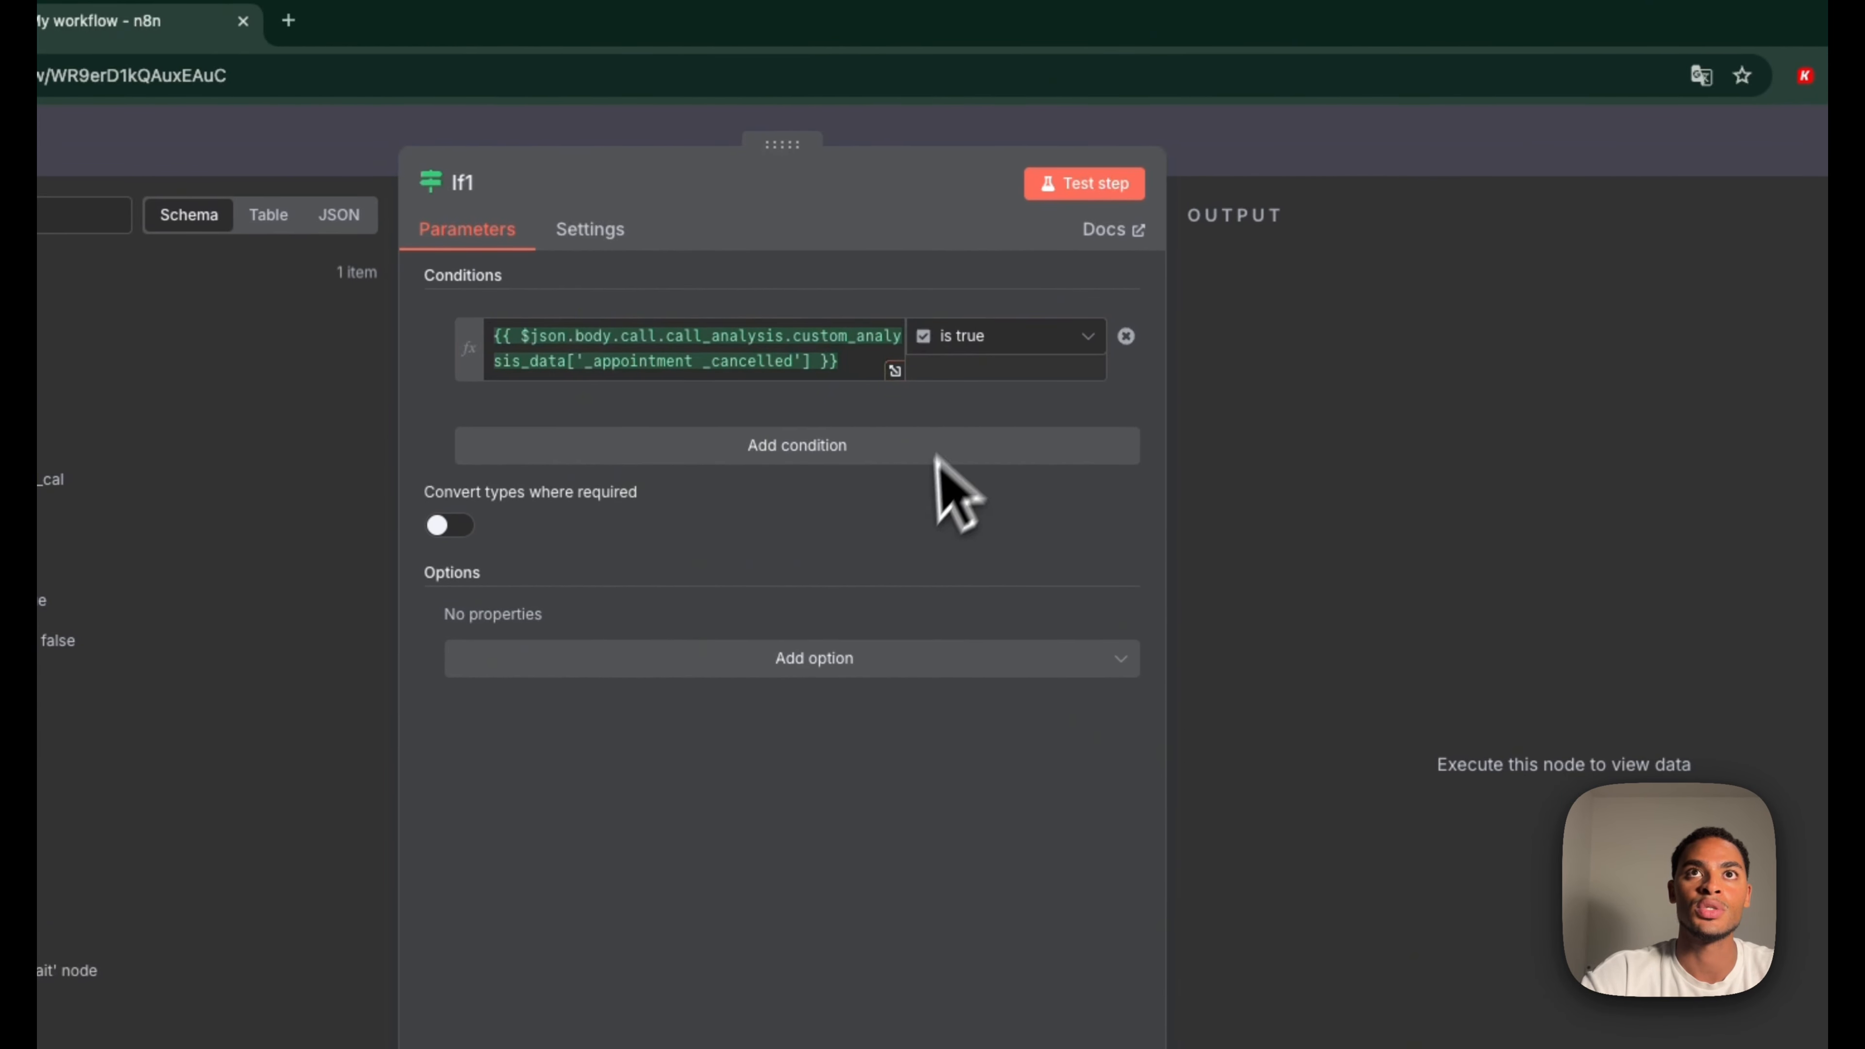
pyautogui.click(1278, 158)
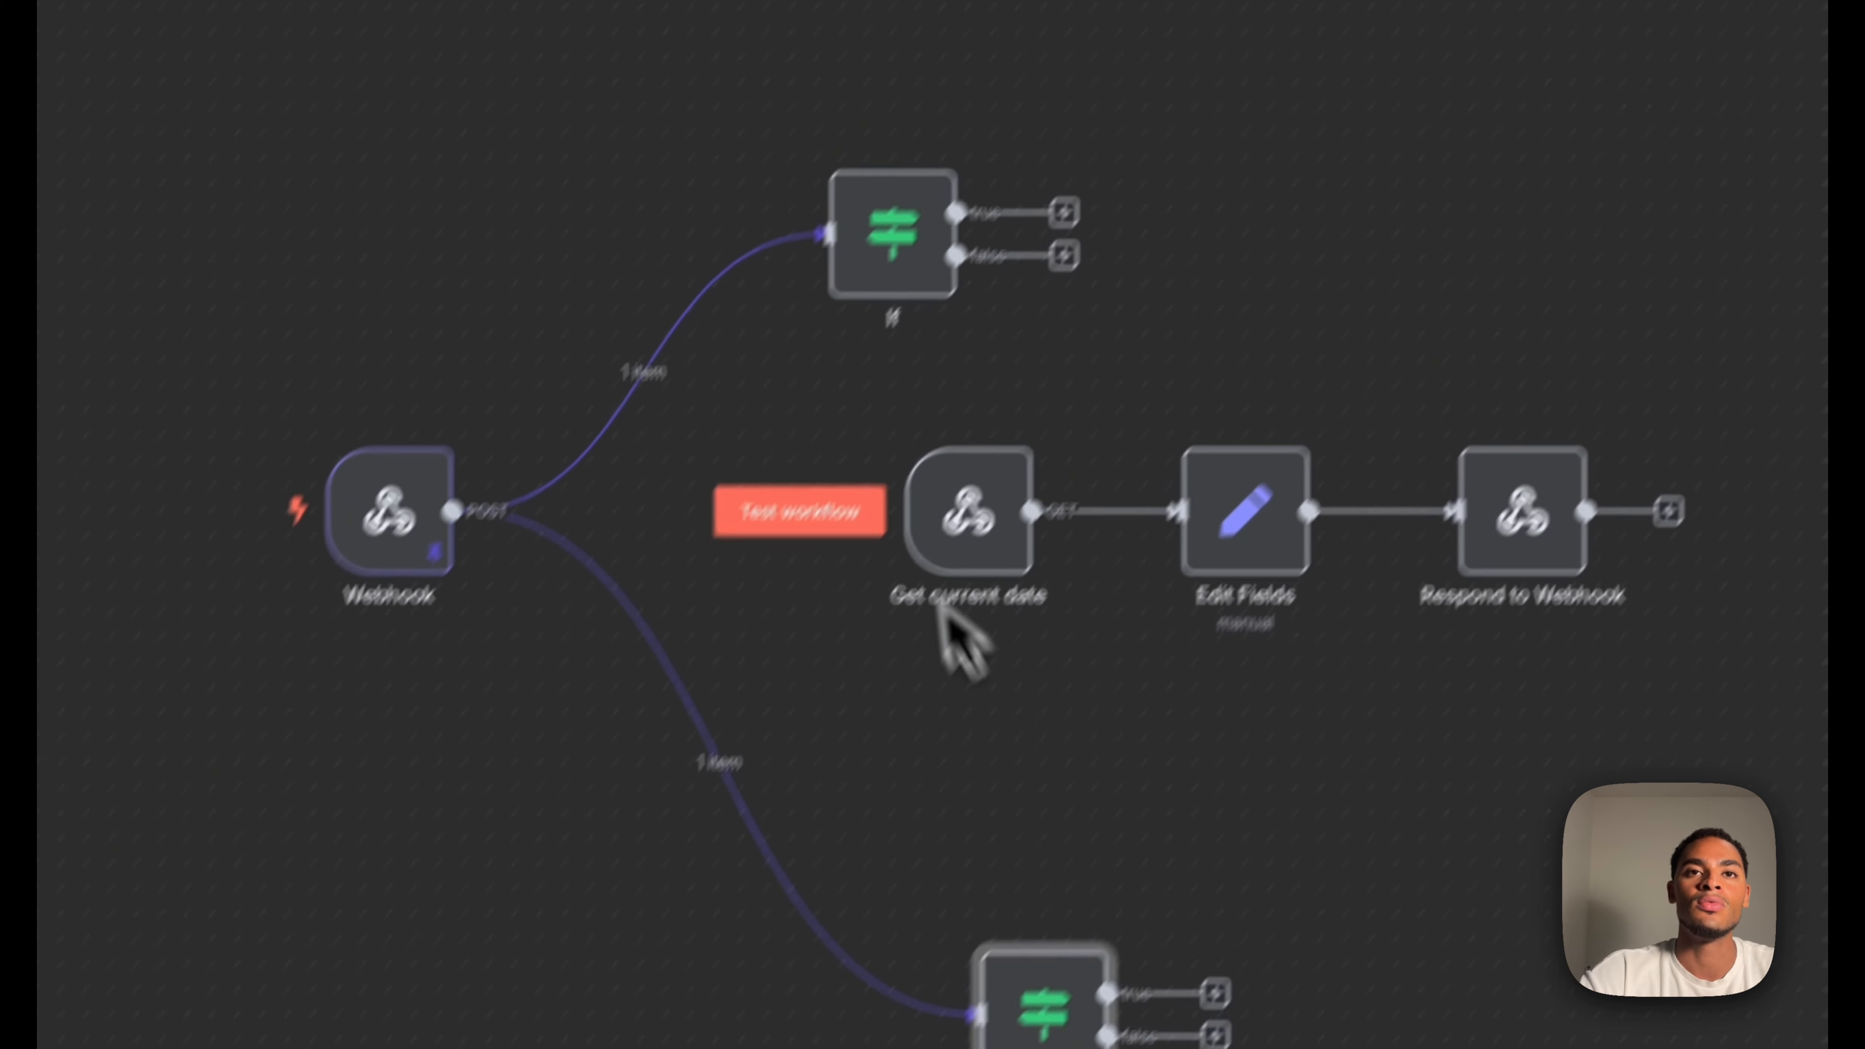
# Place If1 under the Webhook's lower branch and scroll Freeform to Step #3 Zoho CRM
pyautogui.moveTo(1081, 949); pyautogui.dragTo(922, 768)
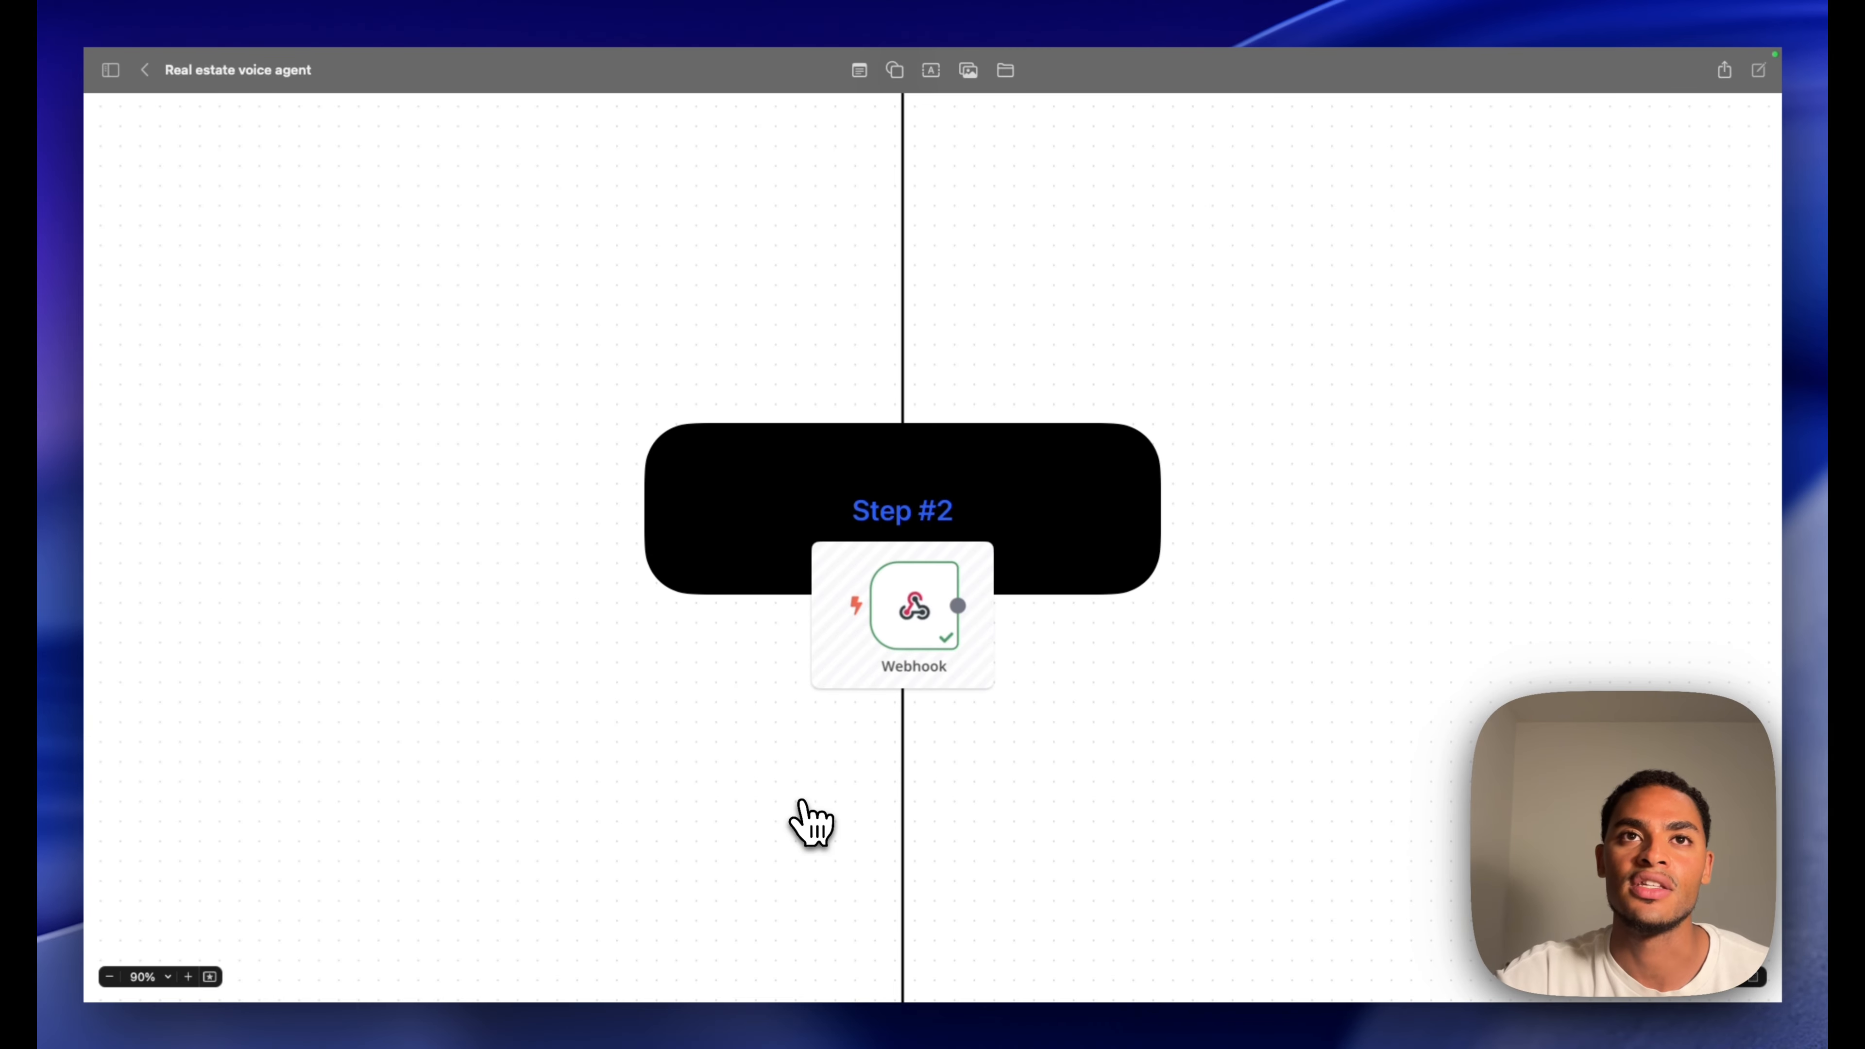
pyautogui.scroll(-10, 812, 823)
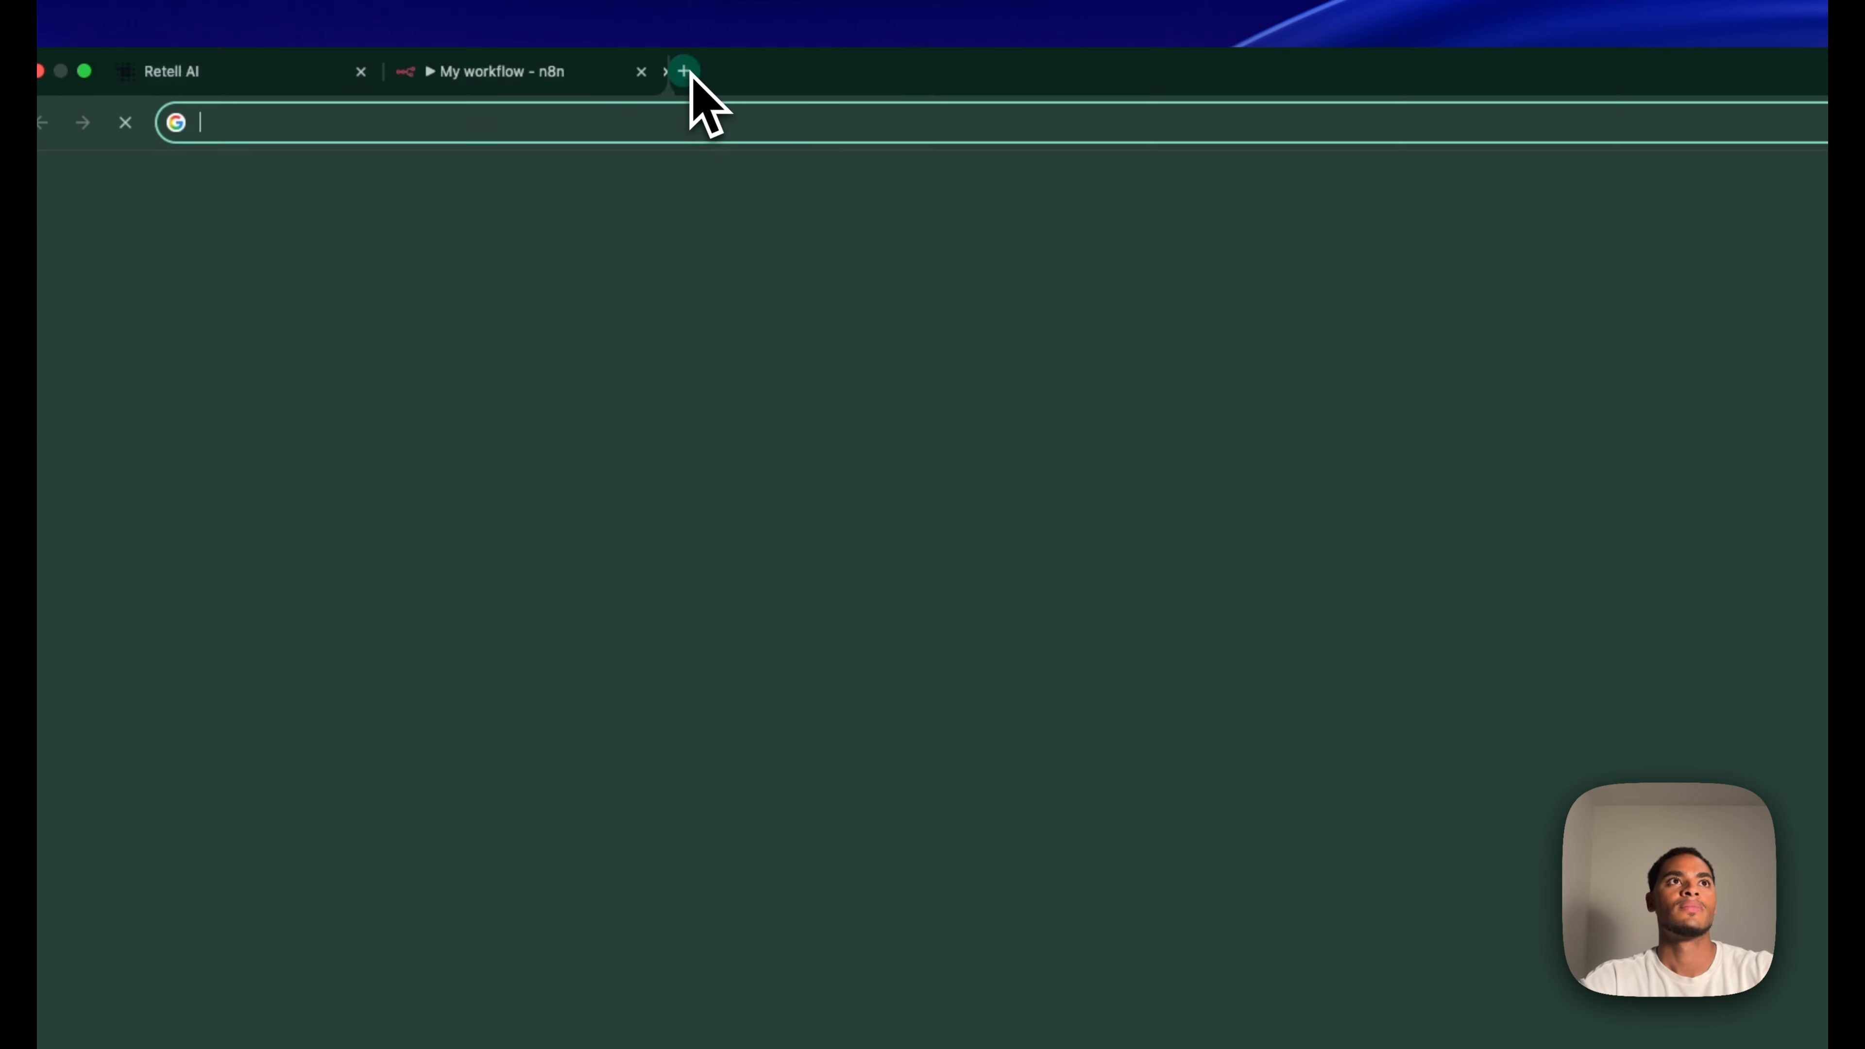
# Search 'zoho' in a new tab and open the Zoho CRM Home dashboard
pyautogui.write('zoho')
pyautogui.press('Return')
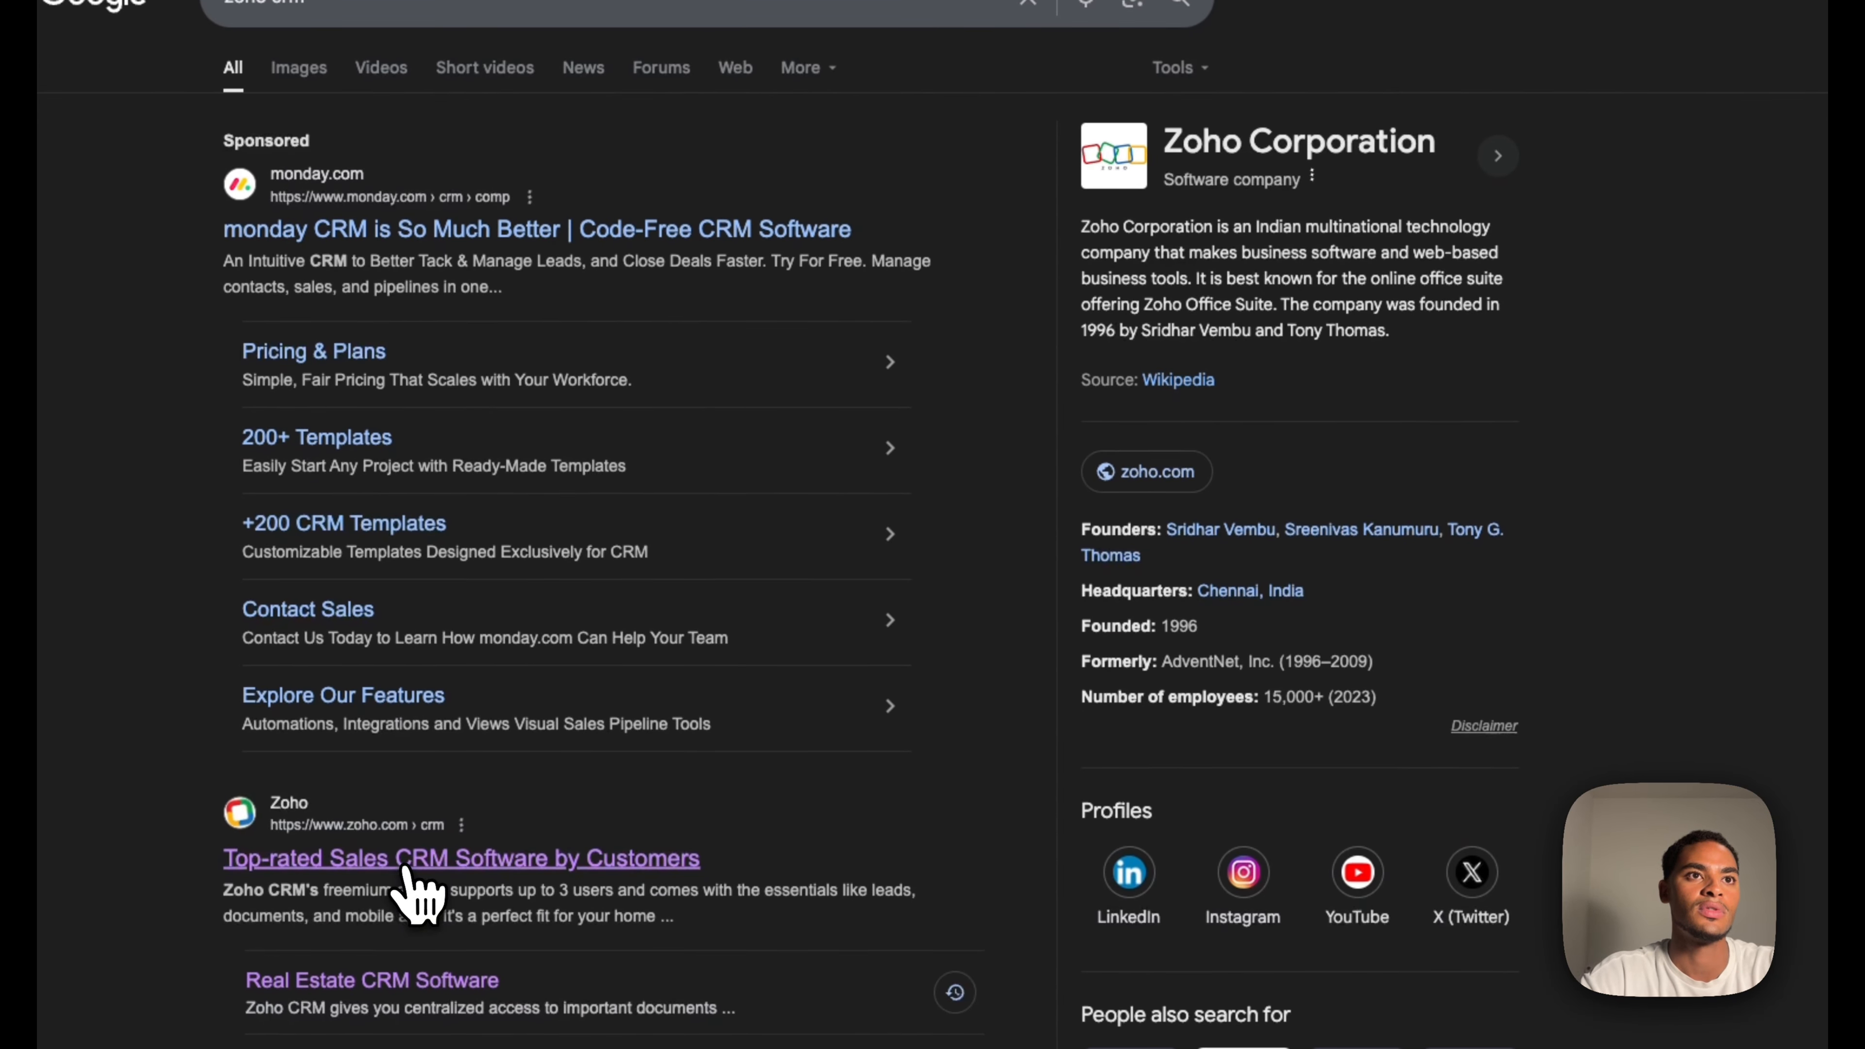
pyautogui.click(406, 867)
pyautogui.click(1461, 339)
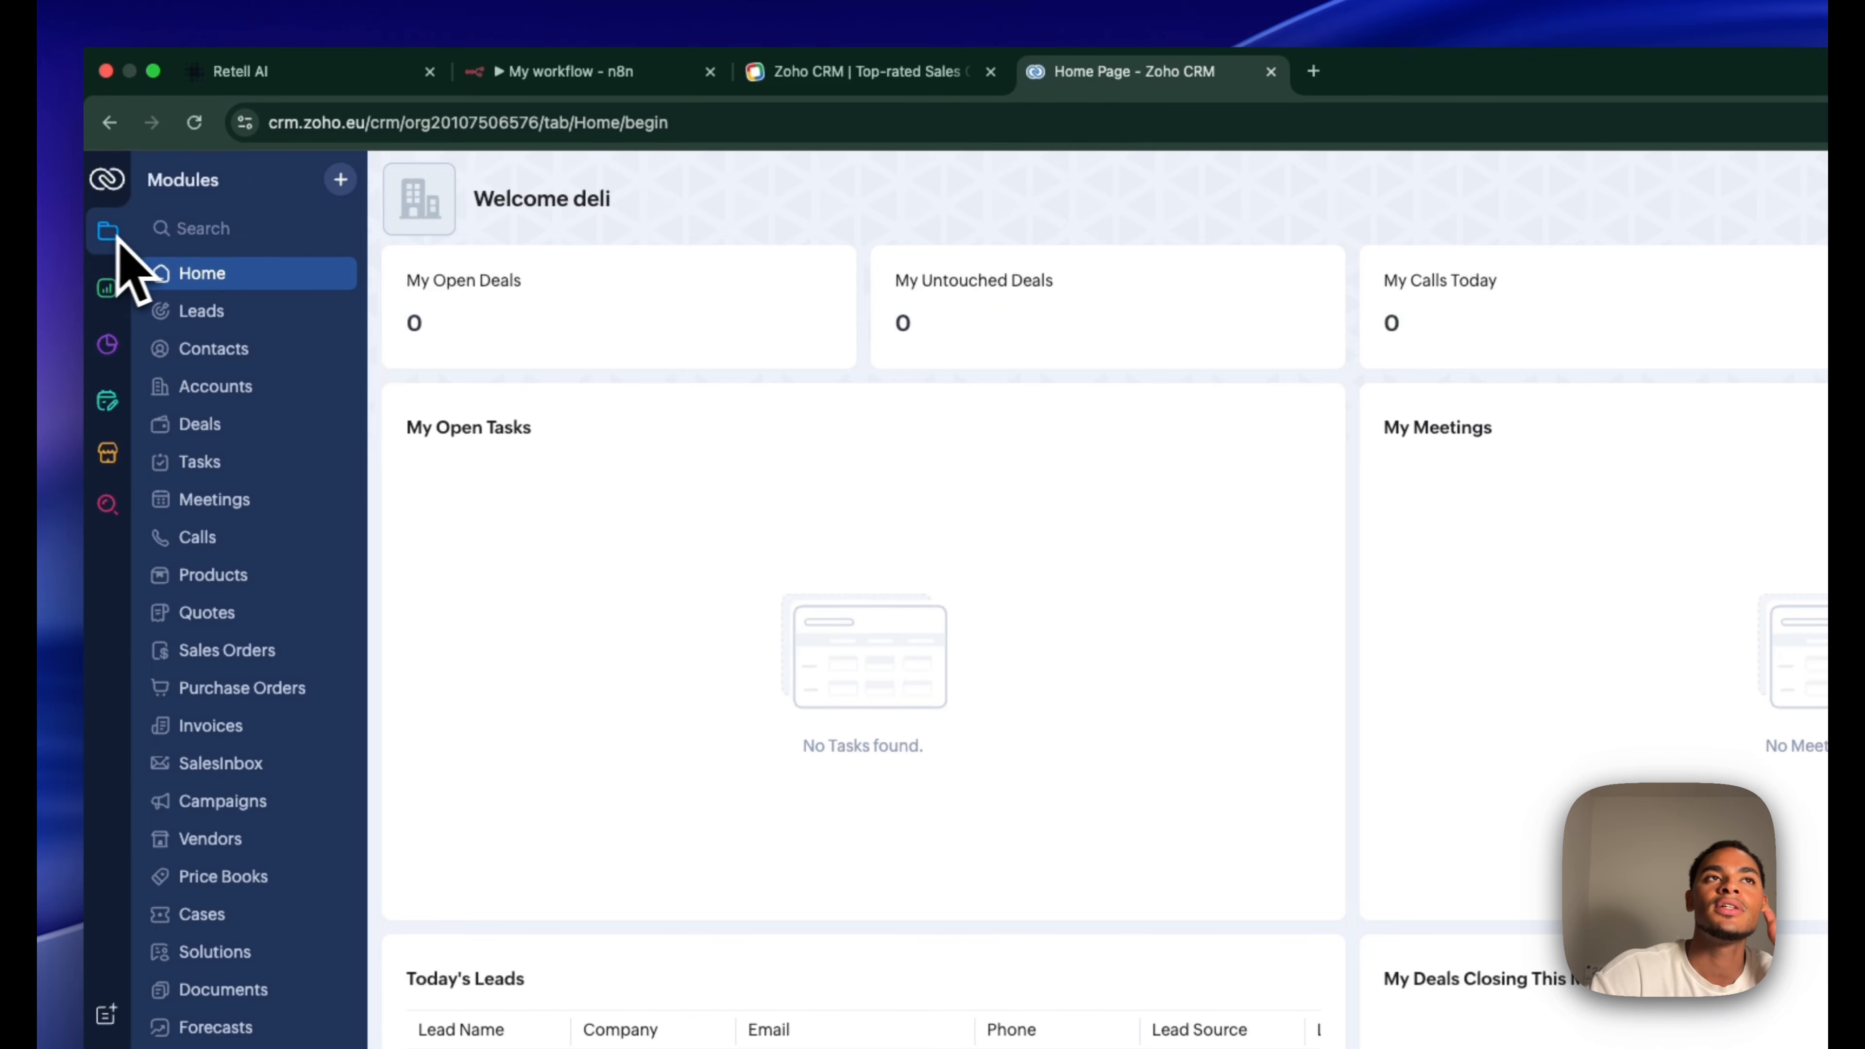
# Open the newest Zoho CRM lead, read its property-viewing booking description, then return to n8n
pyautogui.click(198, 312)
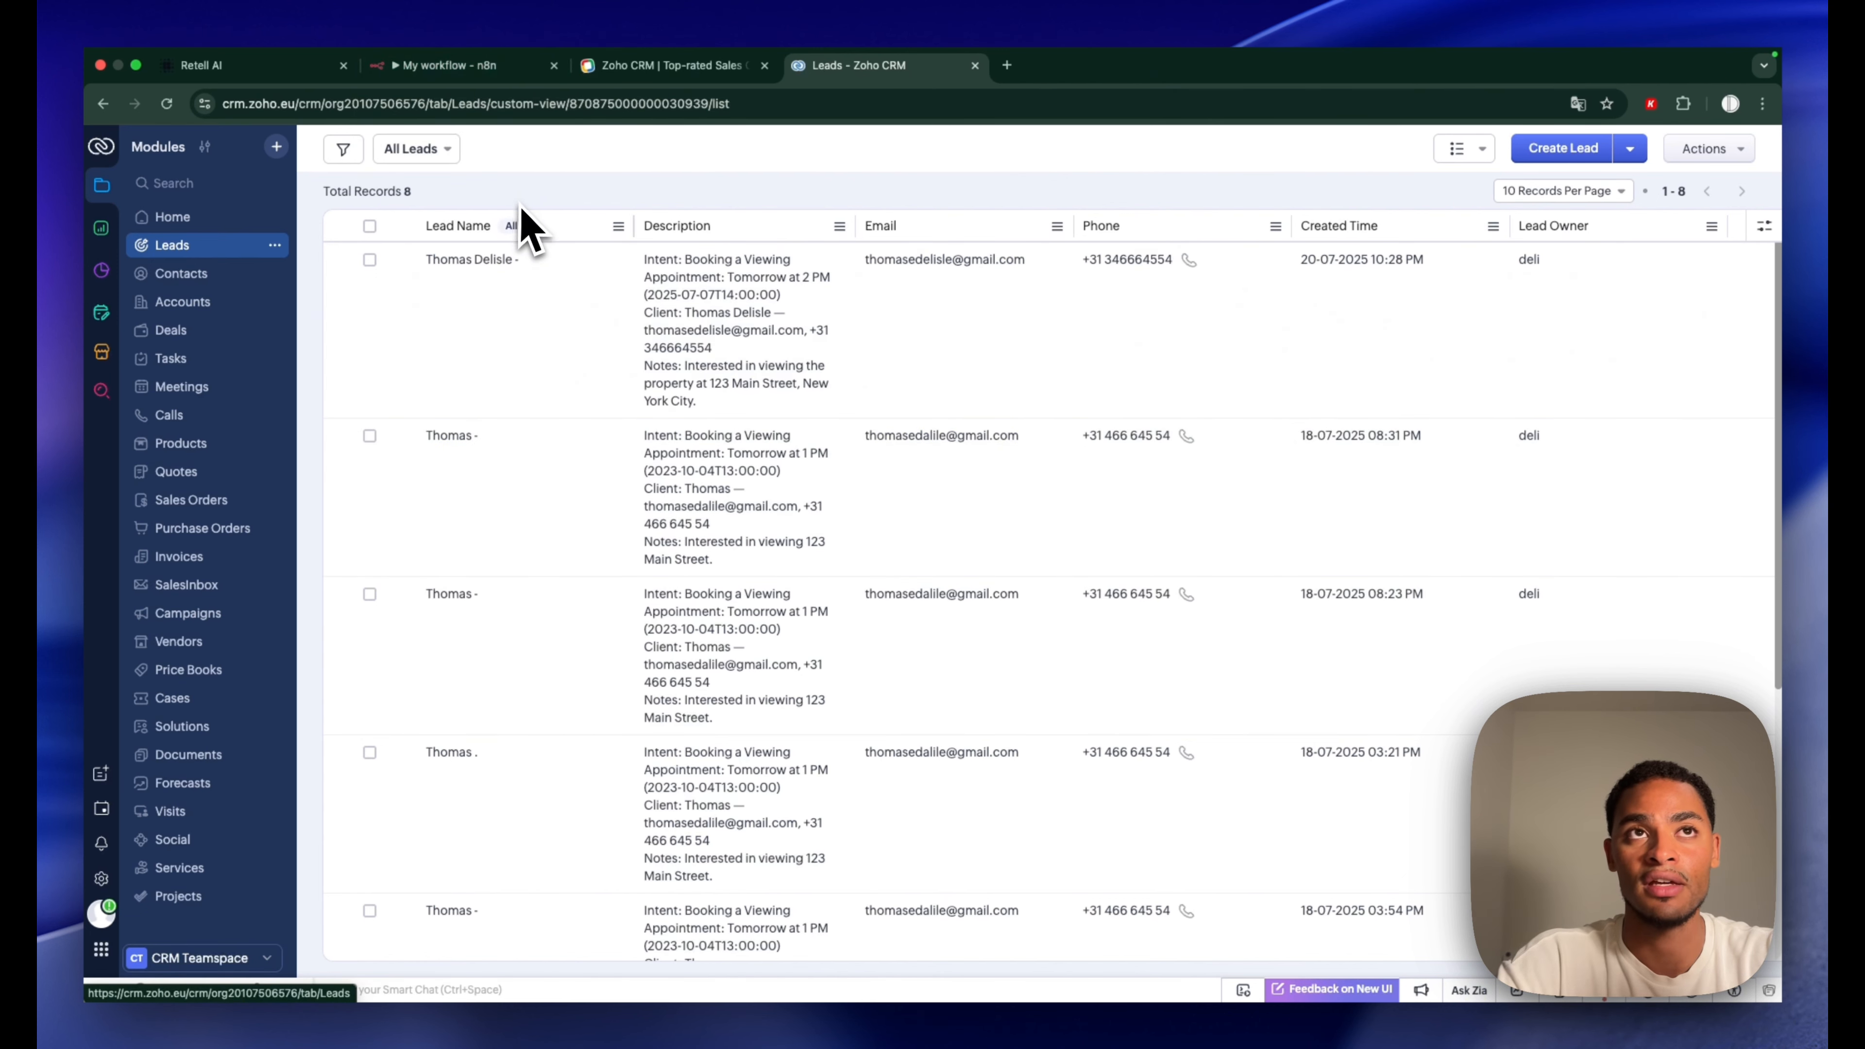
pyautogui.scroll(-6, 583, 592)
pyautogui.scroll(6, 583, 735)
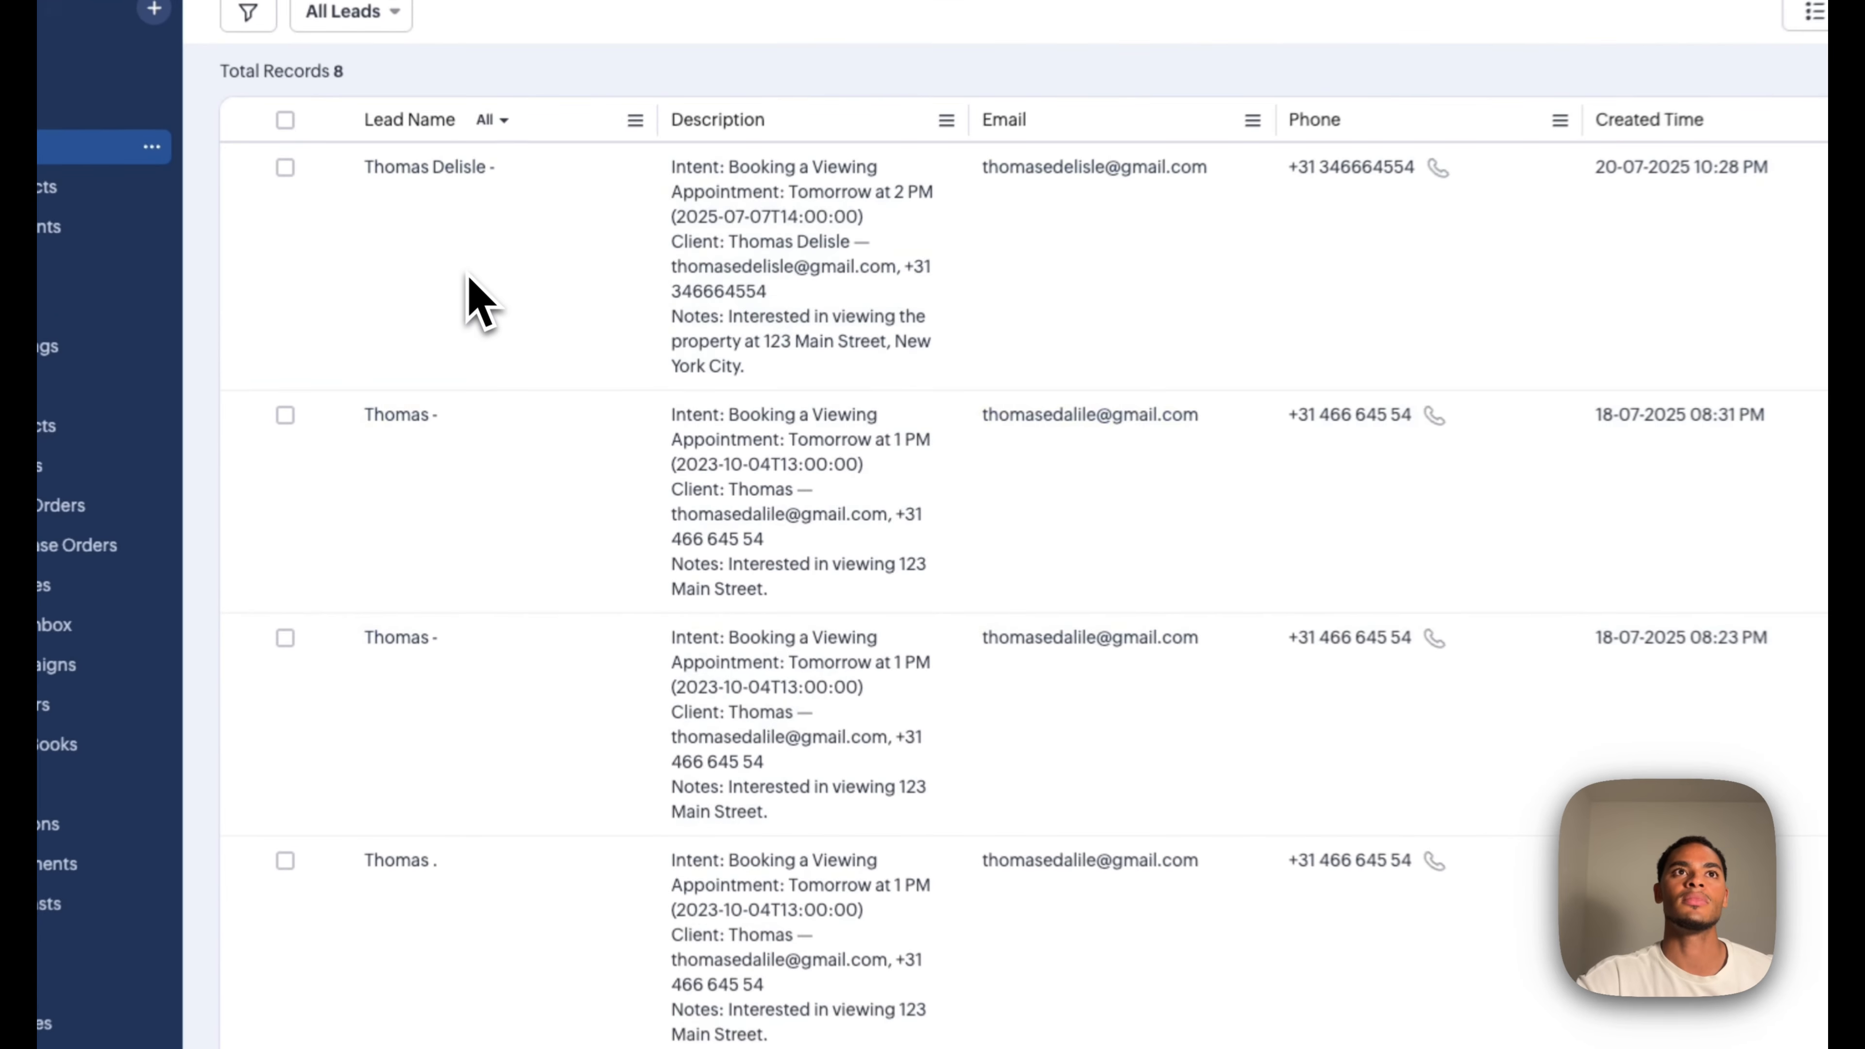
pyautogui.click(503, 356)
pyautogui.scroll(-10, 947, 601)
pyautogui.scroll(-2, 1092, 601)
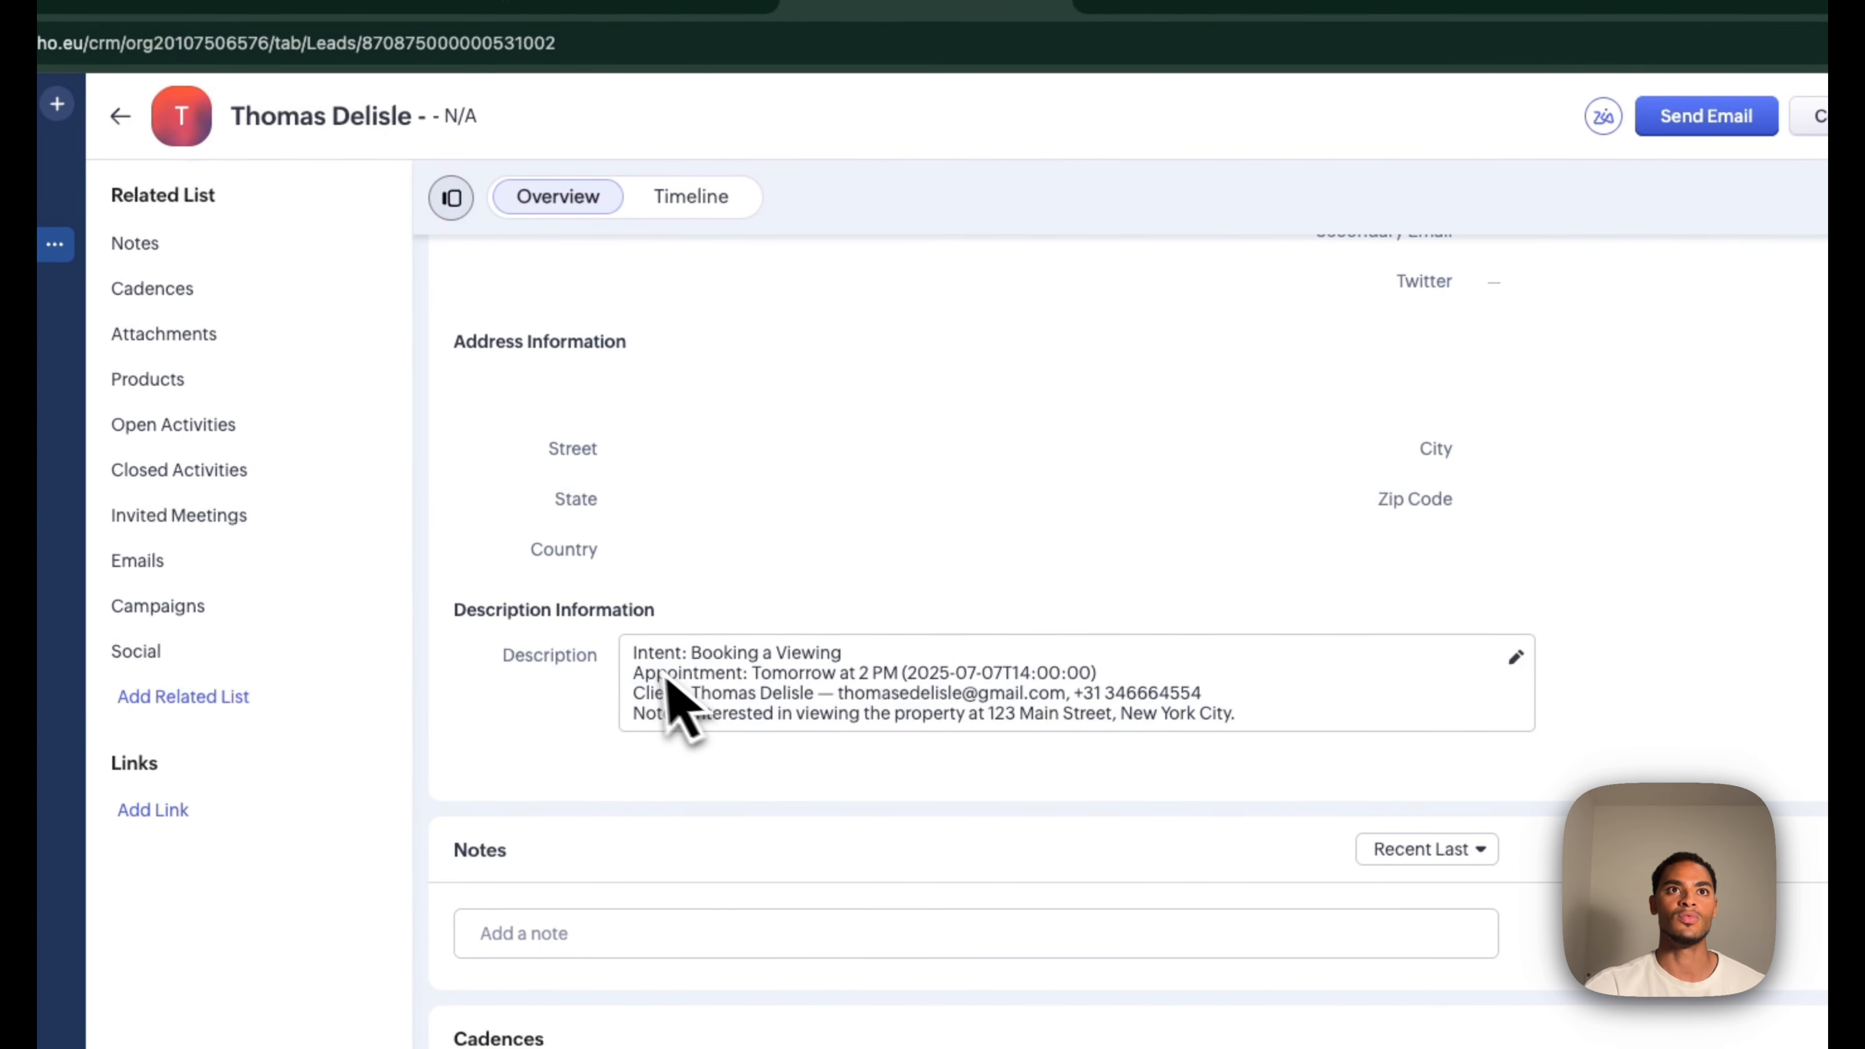
pyautogui.moveTo(638, 661); pyautogui.dragTo(1125, 741)
pyautogui.click(1256, 768)
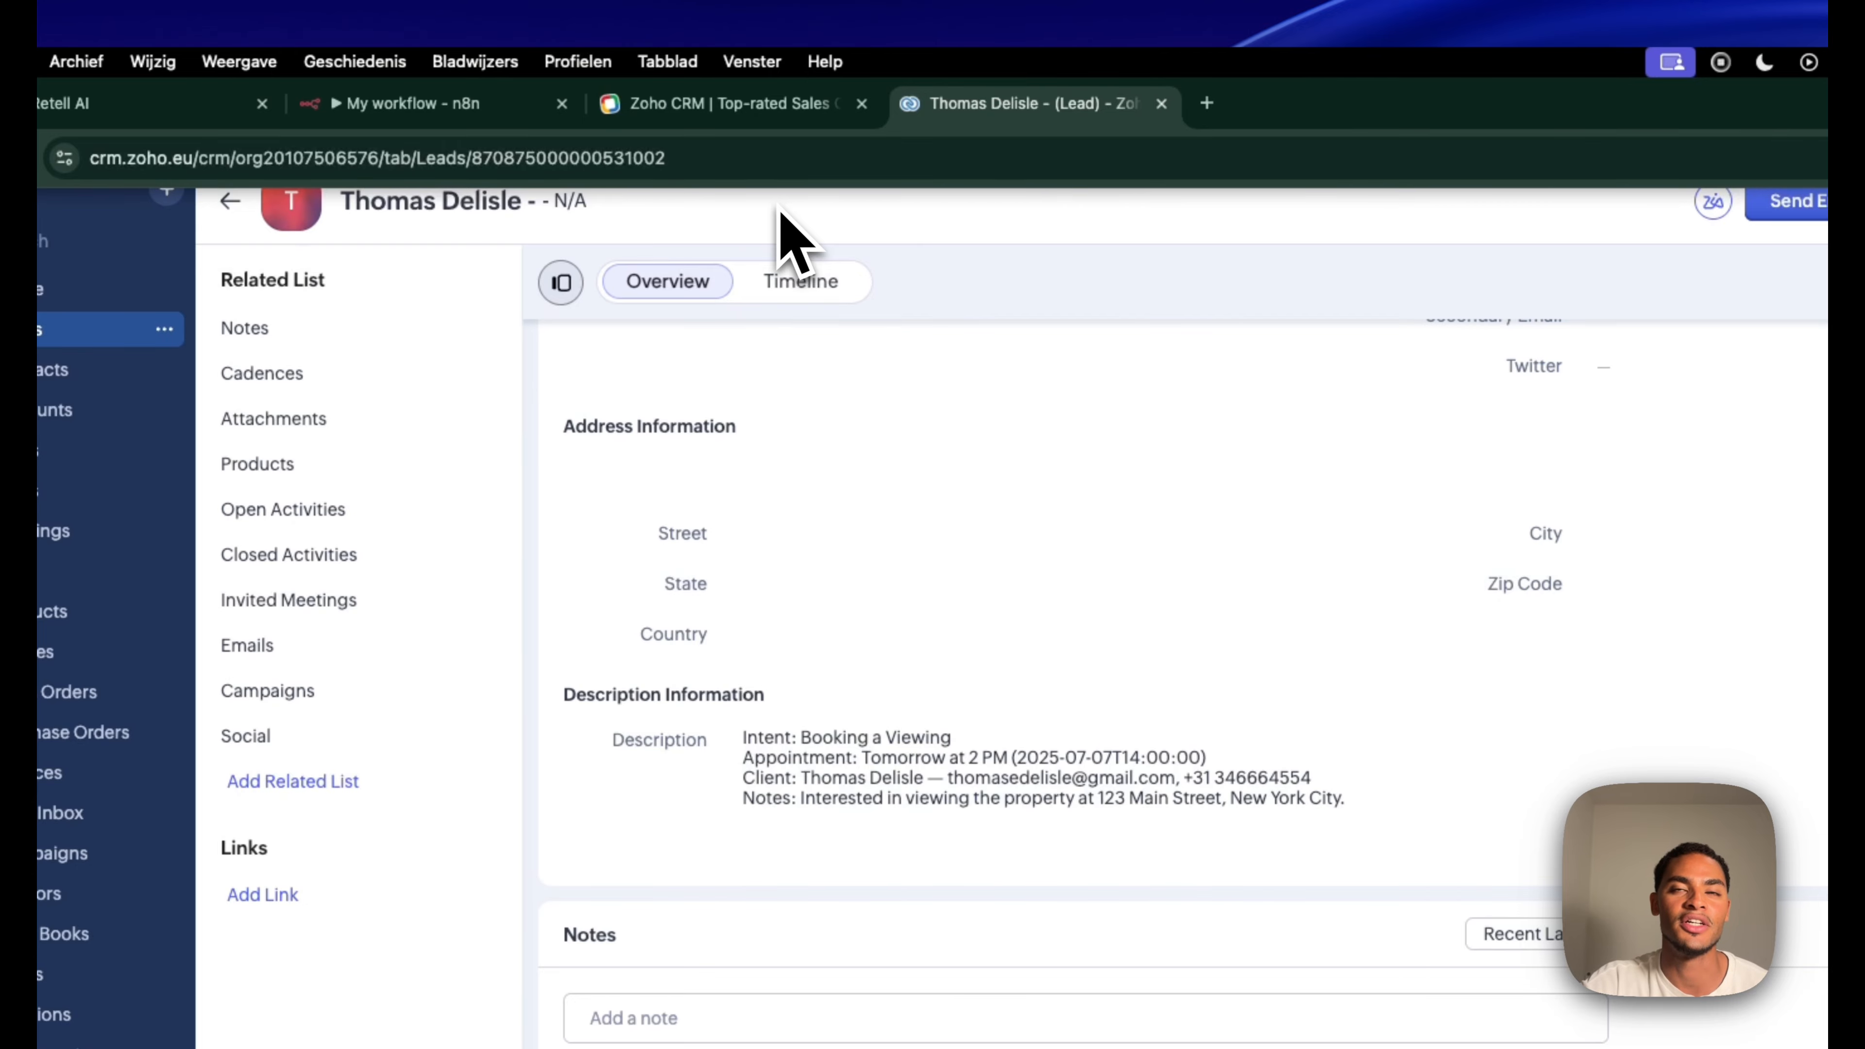
pyautogui.click(415, 107)
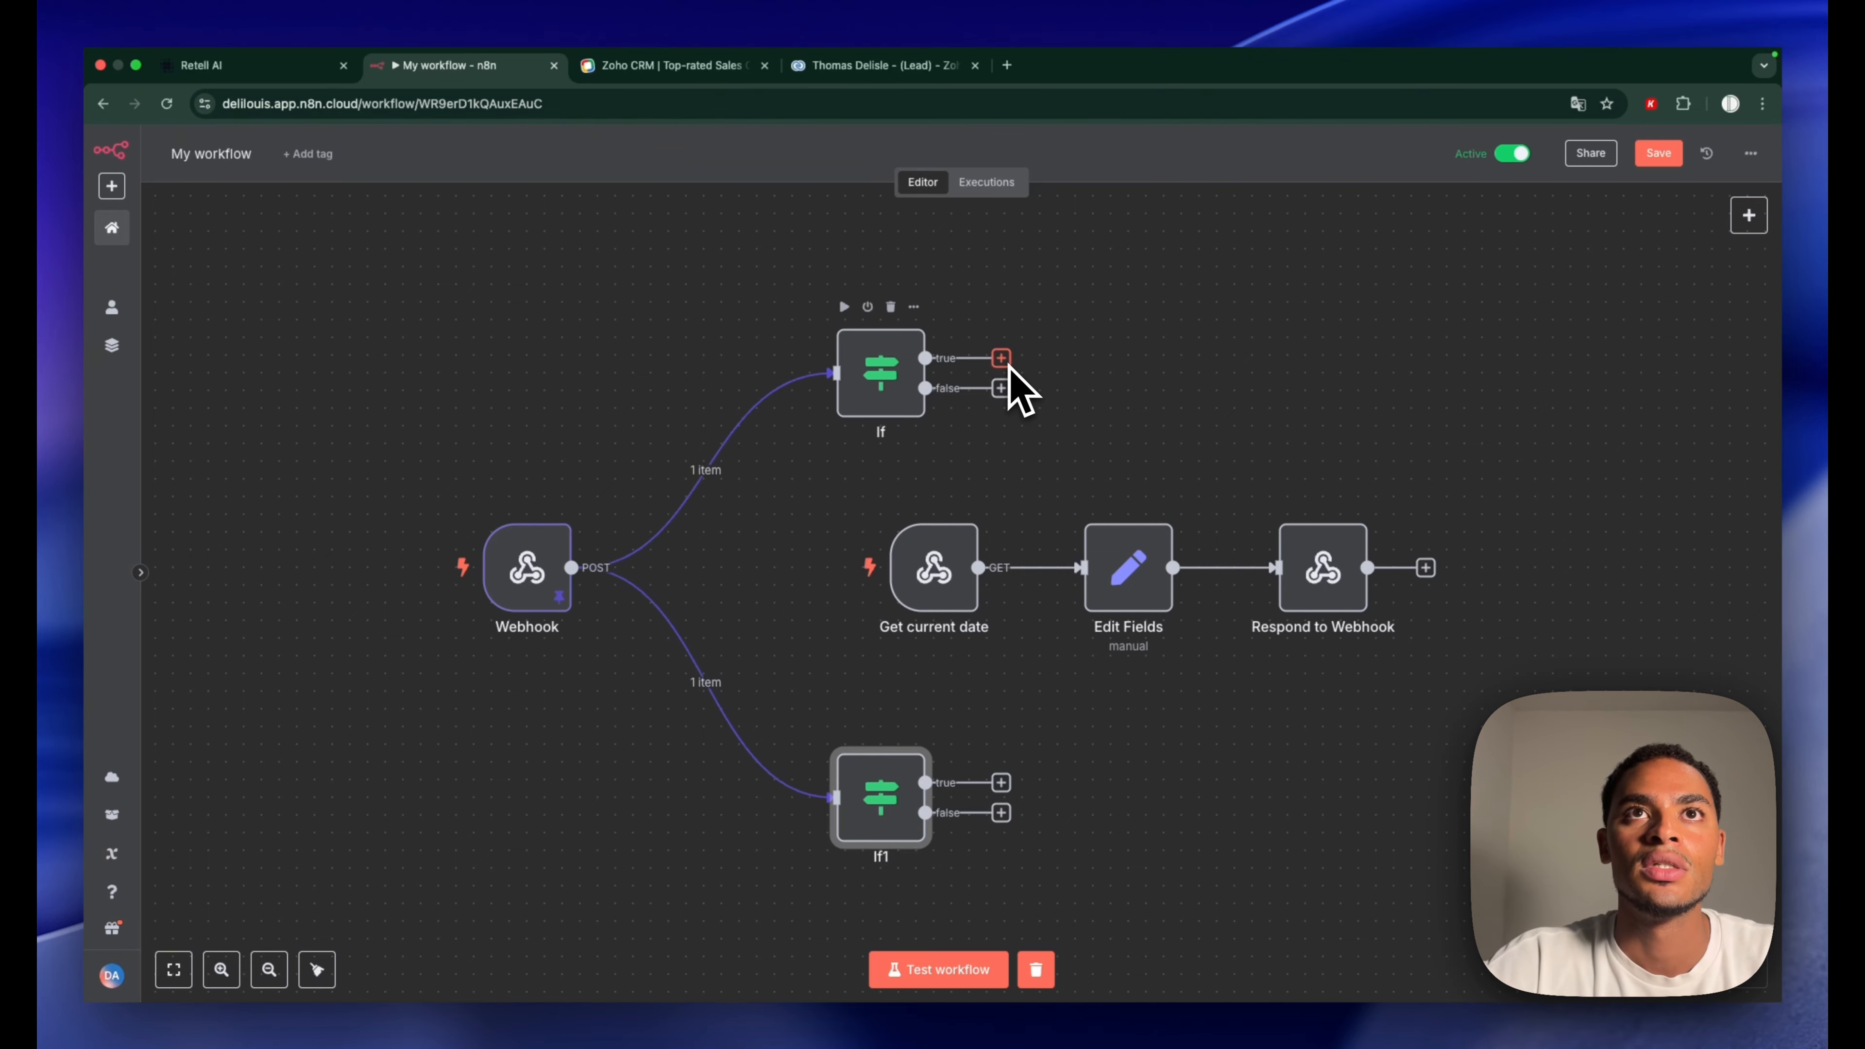
# Connect a Zoho CRM 'Create a lead' node to the If node's true output
pyautogui.scroll(-1, 1071, 434)
pyautogui.scroll(3, 1122, 431)
pyautogui.scroll(-5, 1124, 430)
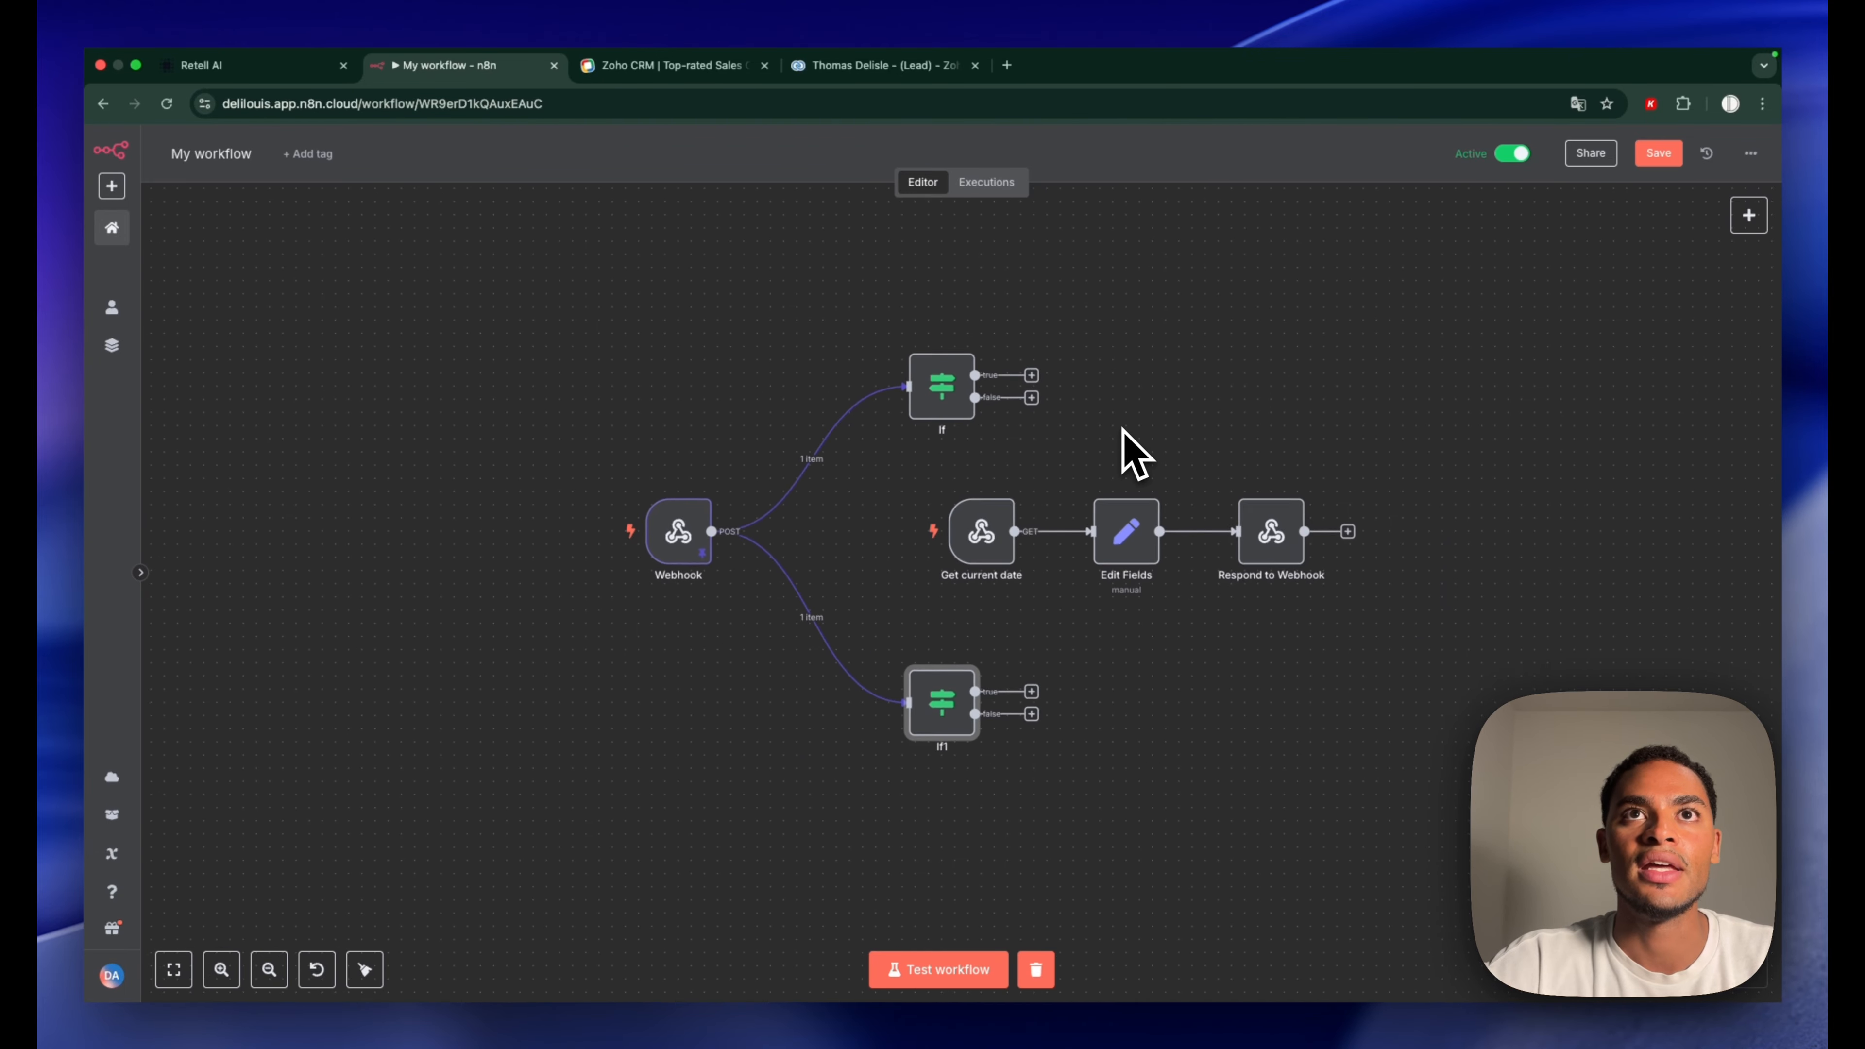
pyautogui.moveTo(959, 376); pyautogui.dragTo(1182, 420)
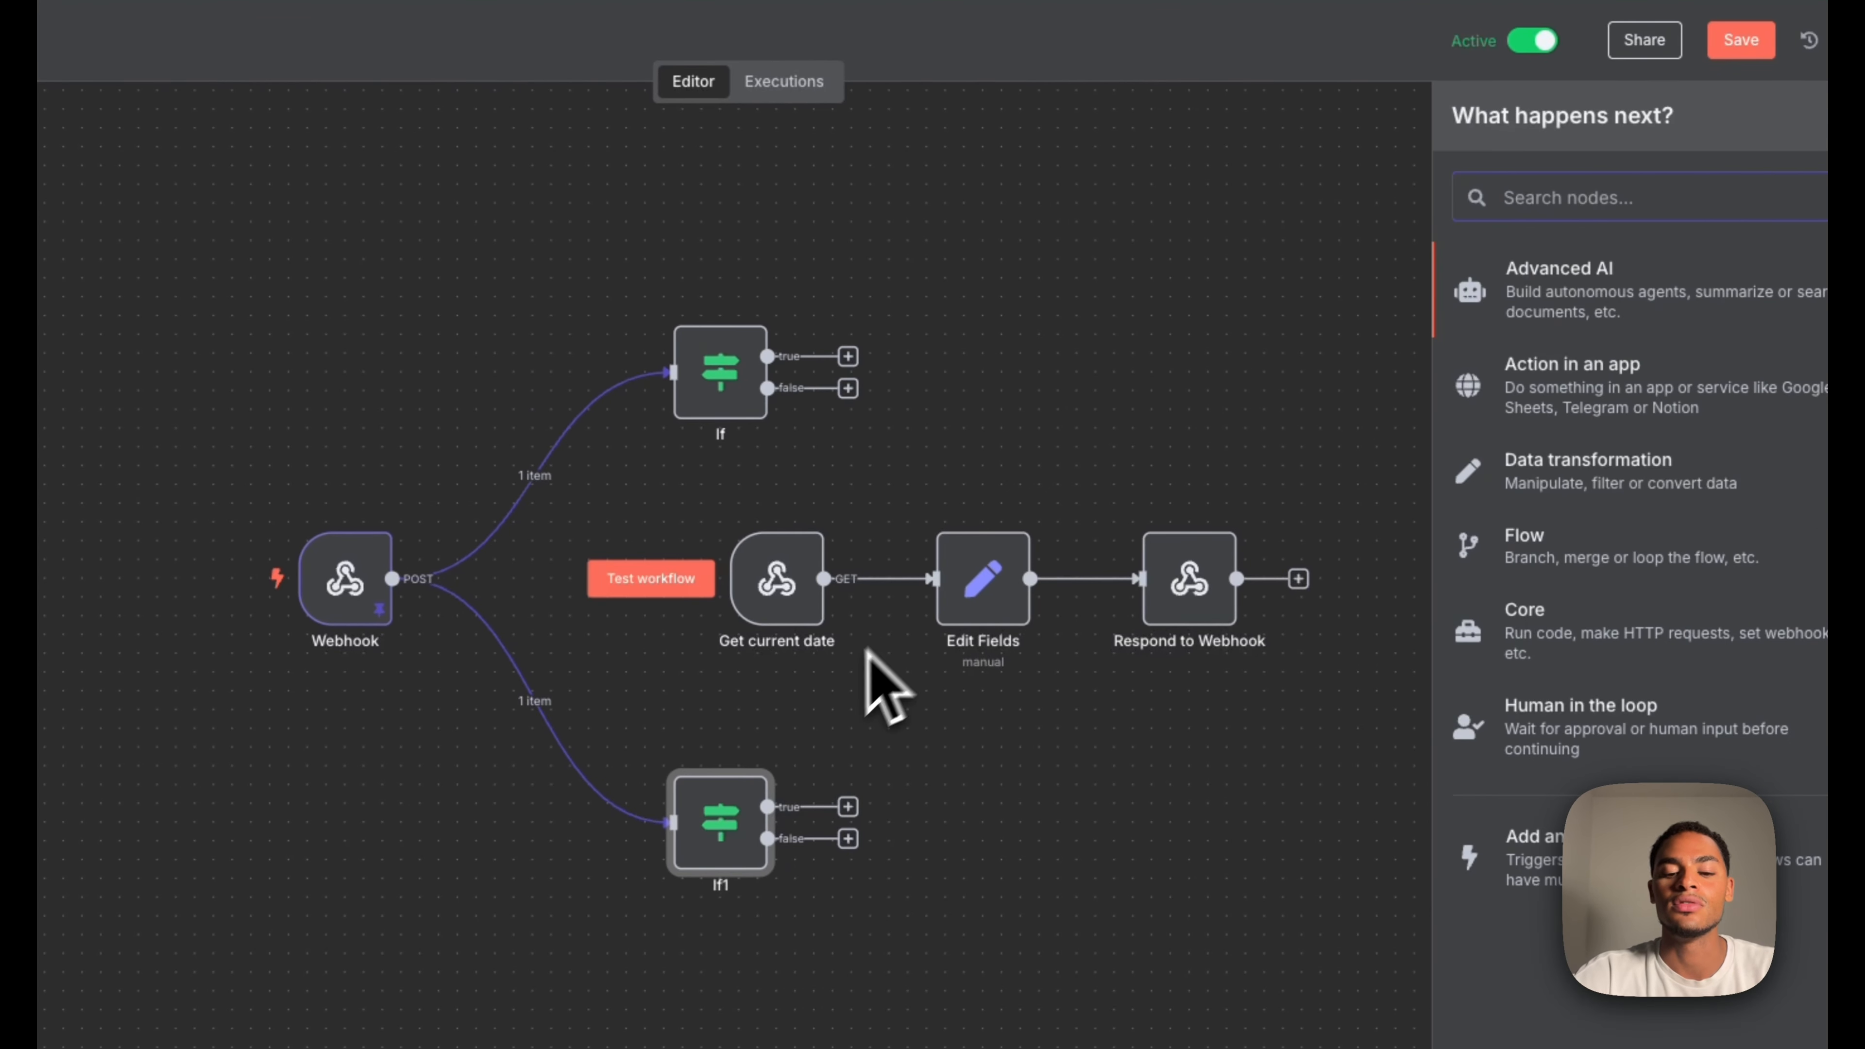
pyautogui.write('zoho')
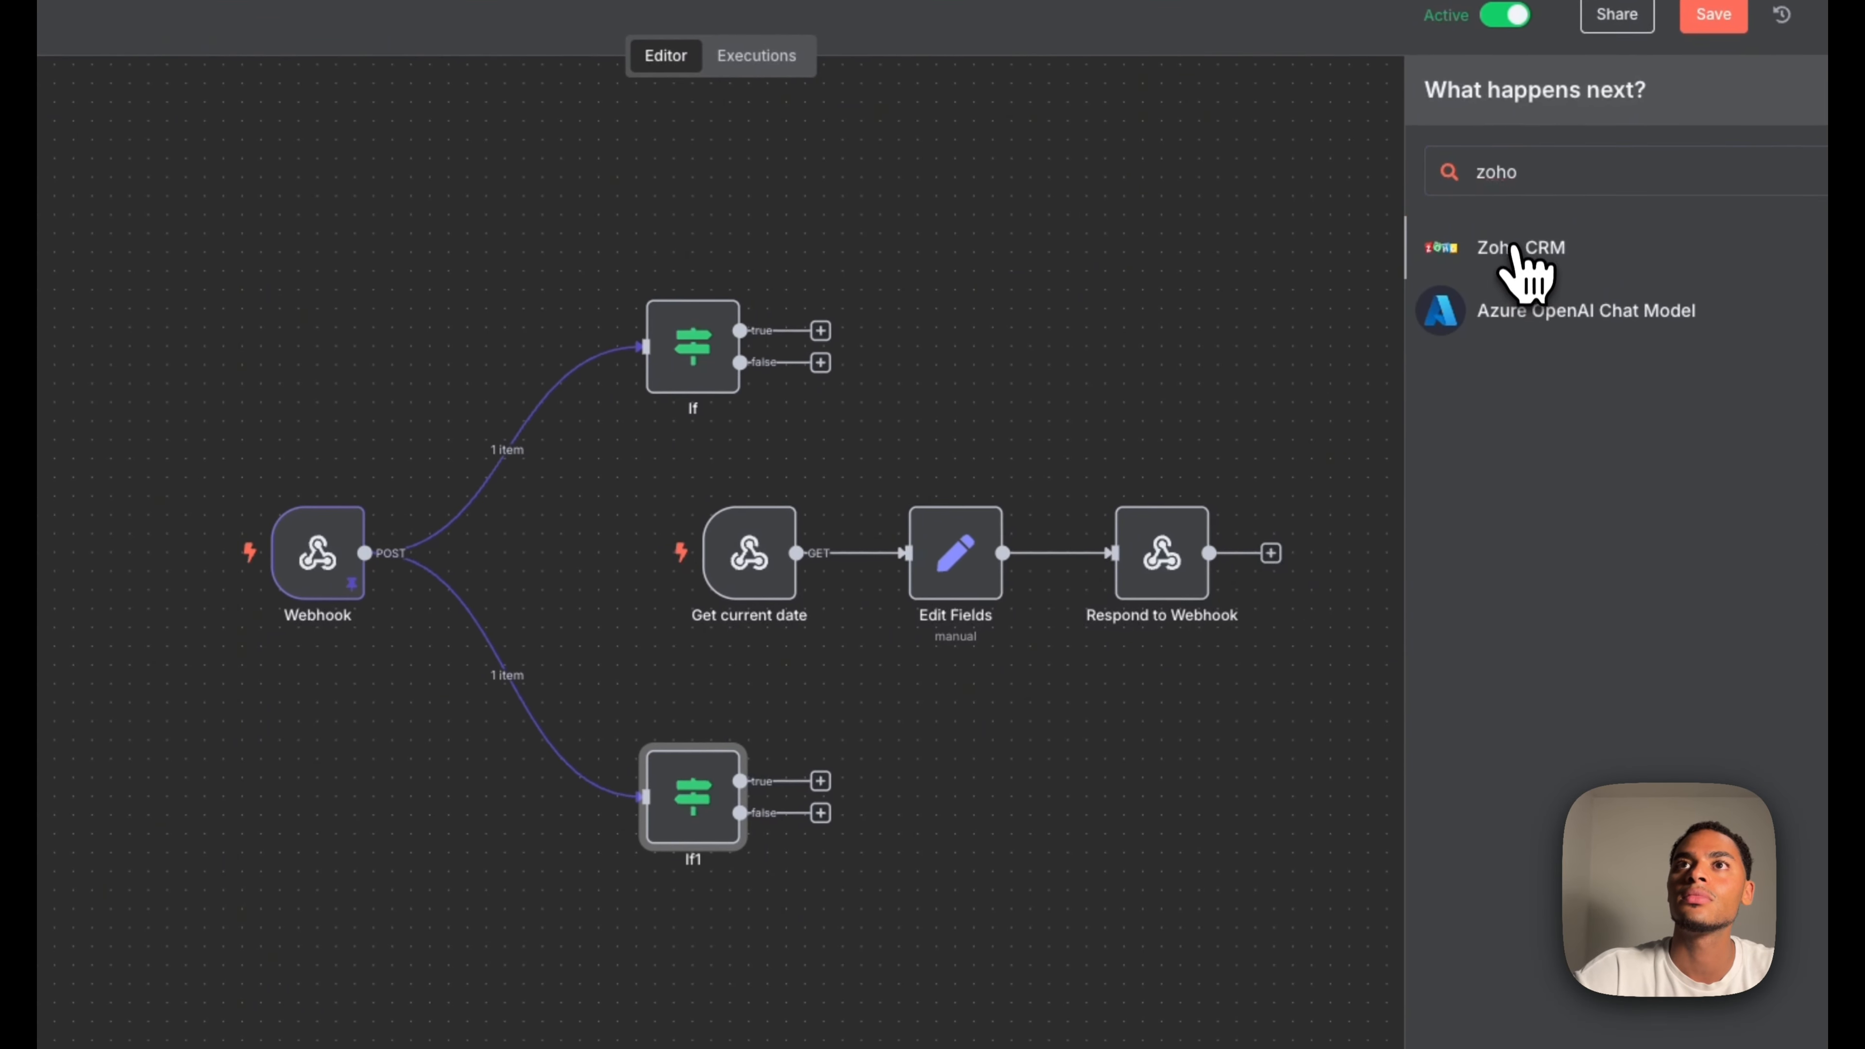
pyautogui.click(1514, 249)
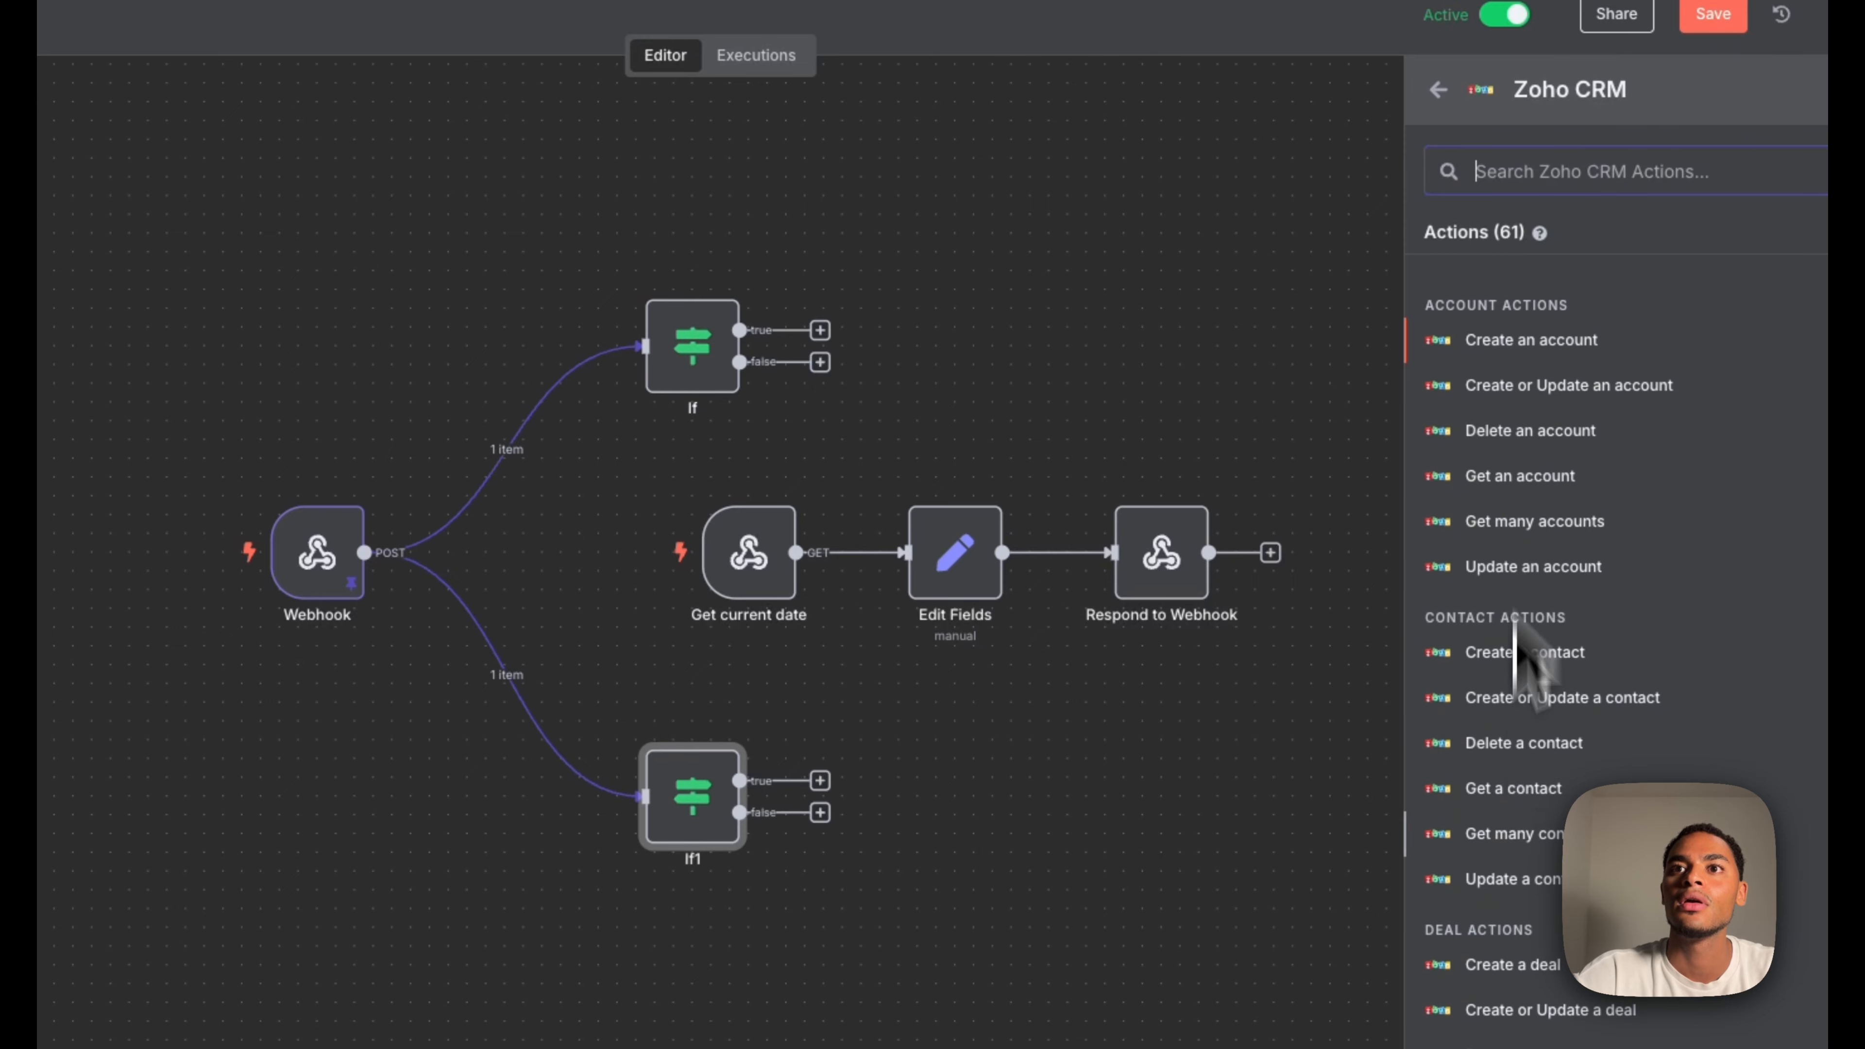
pyautogui.scroll(-10, 1516, 842)
pyautogui.scroll(-3, 1519, 853)
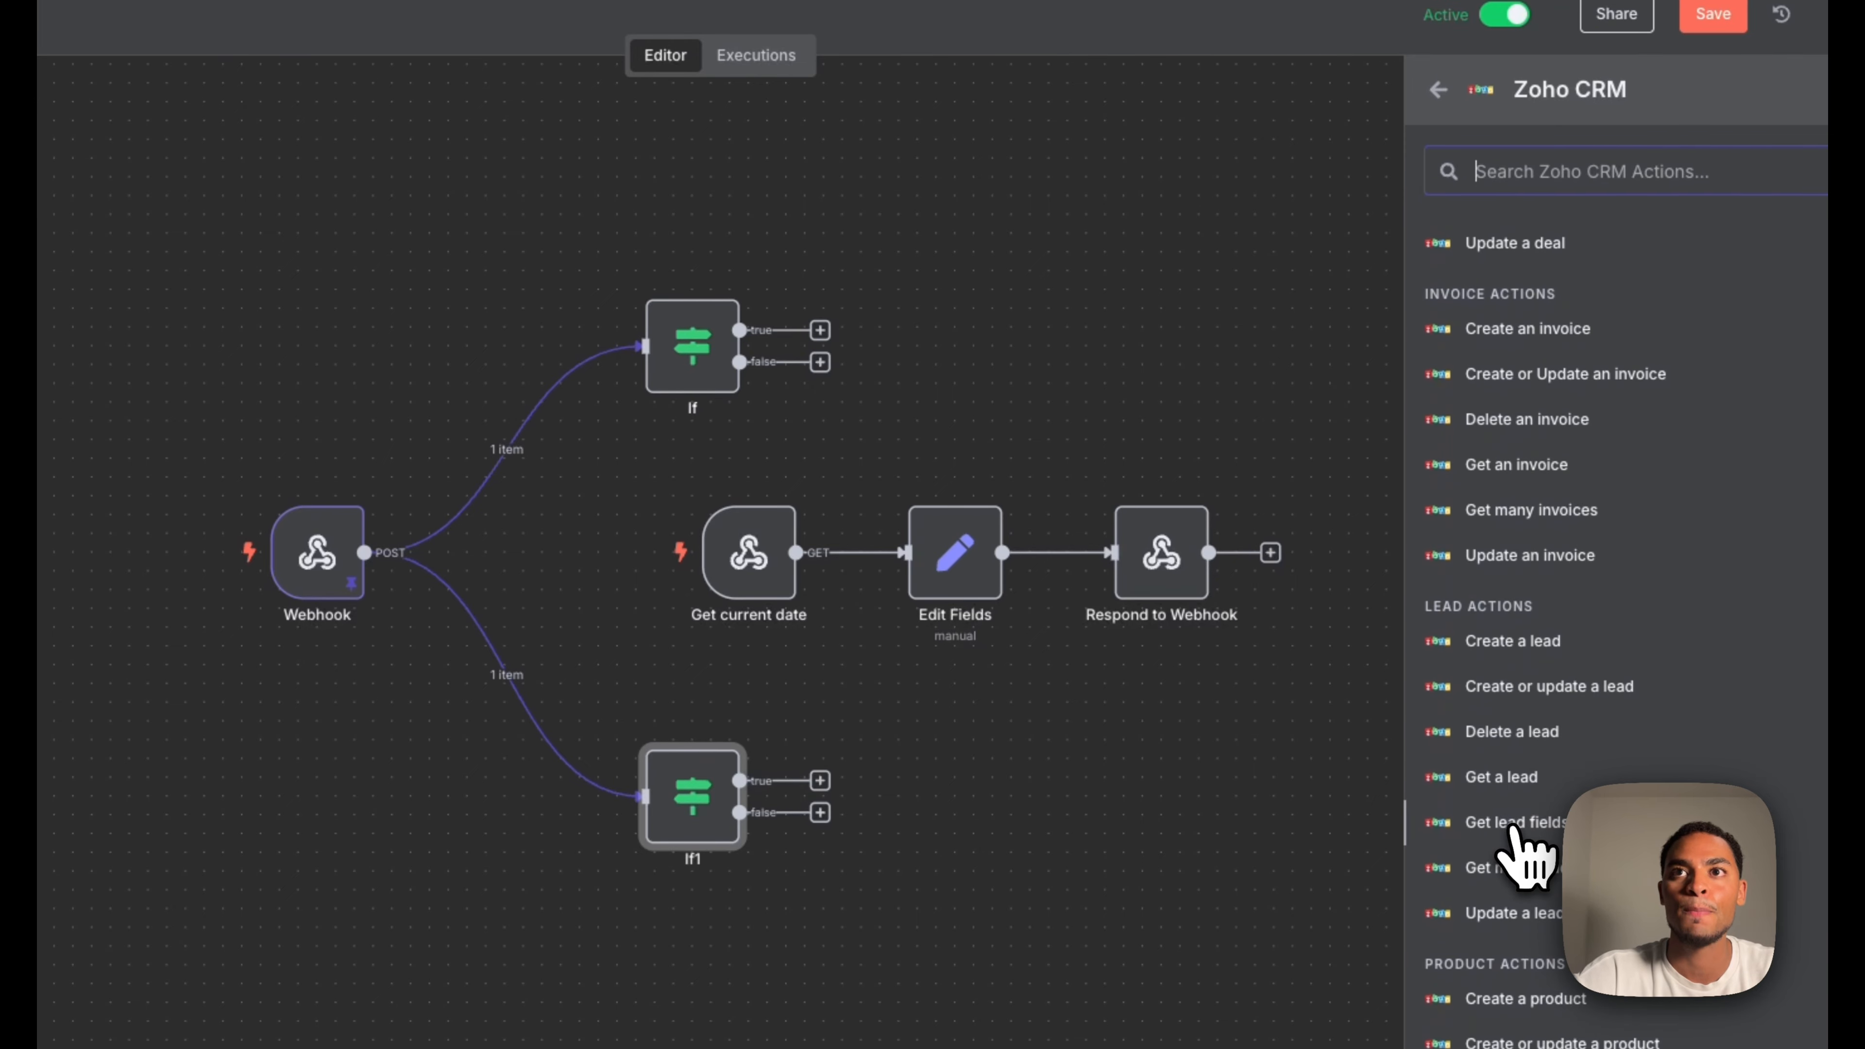
pyautogui.click(1529, 609)
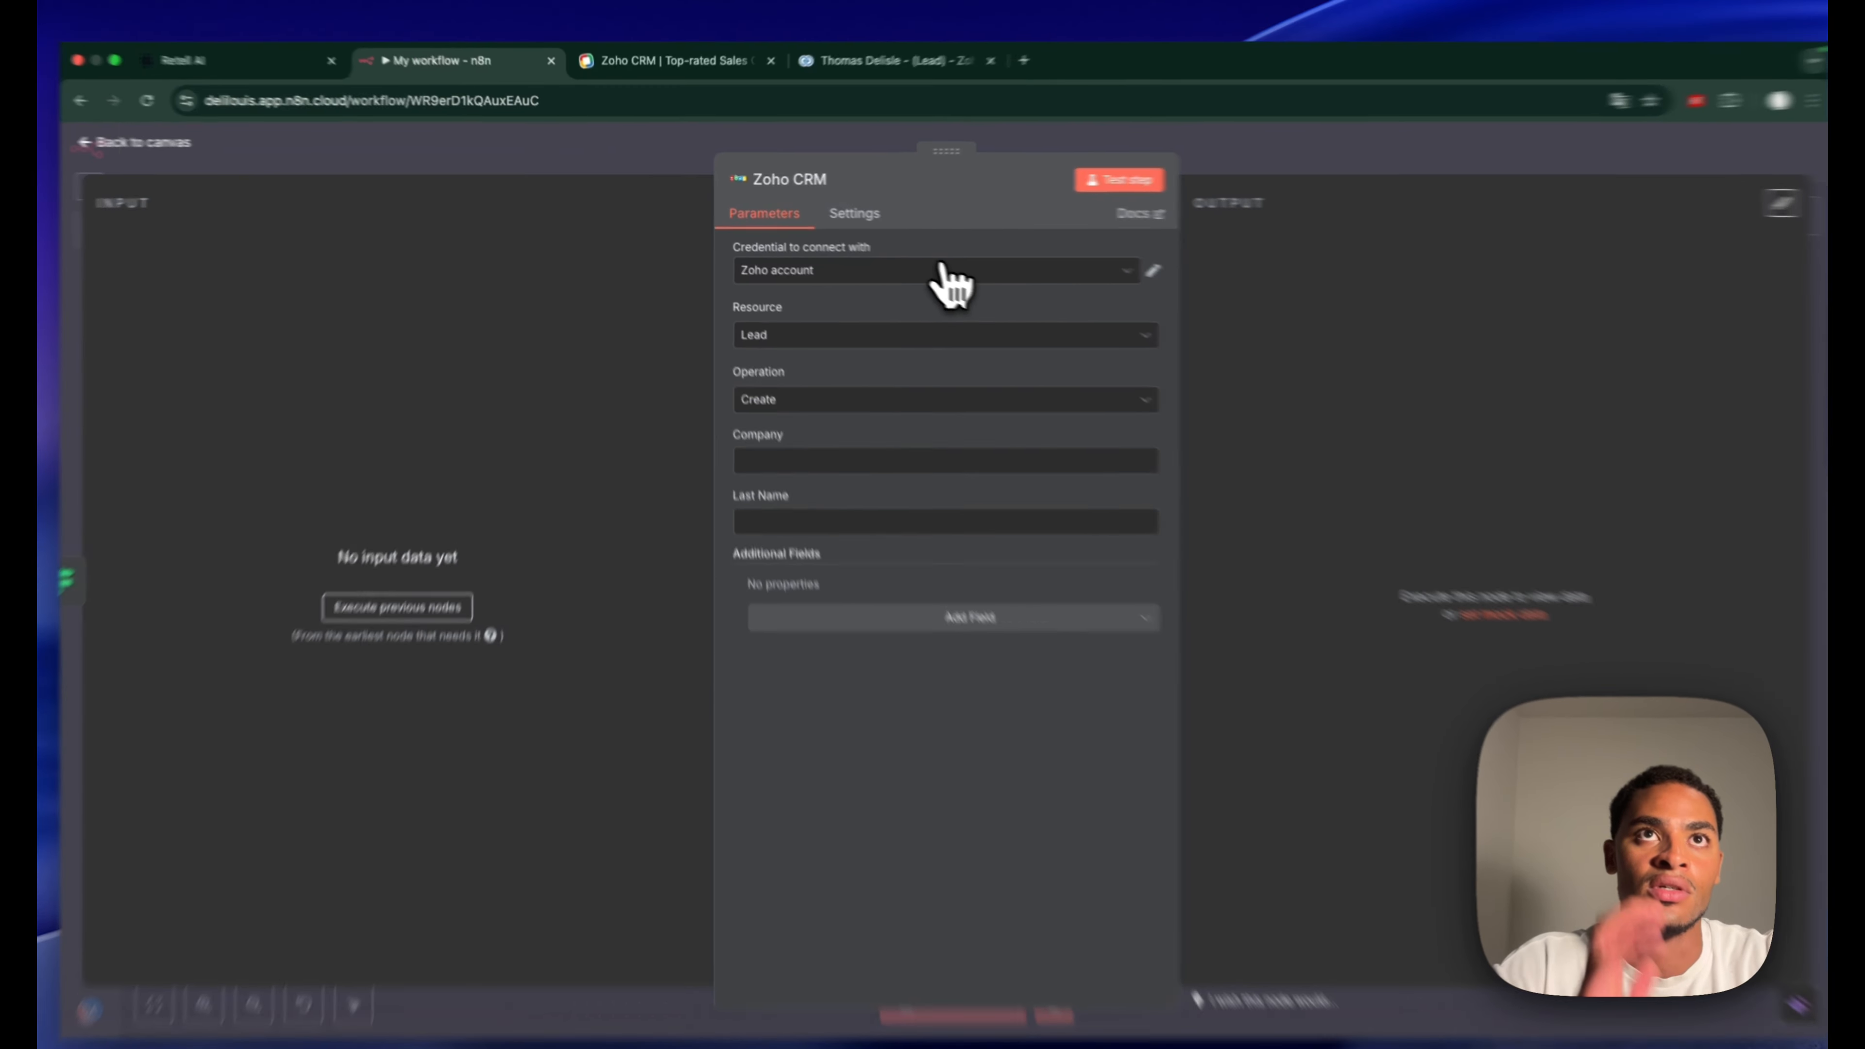
# Choose a new Zoho credential, set Company to N/A and Last Name to '-', then test-run If
pyautogui.click(679, 178)
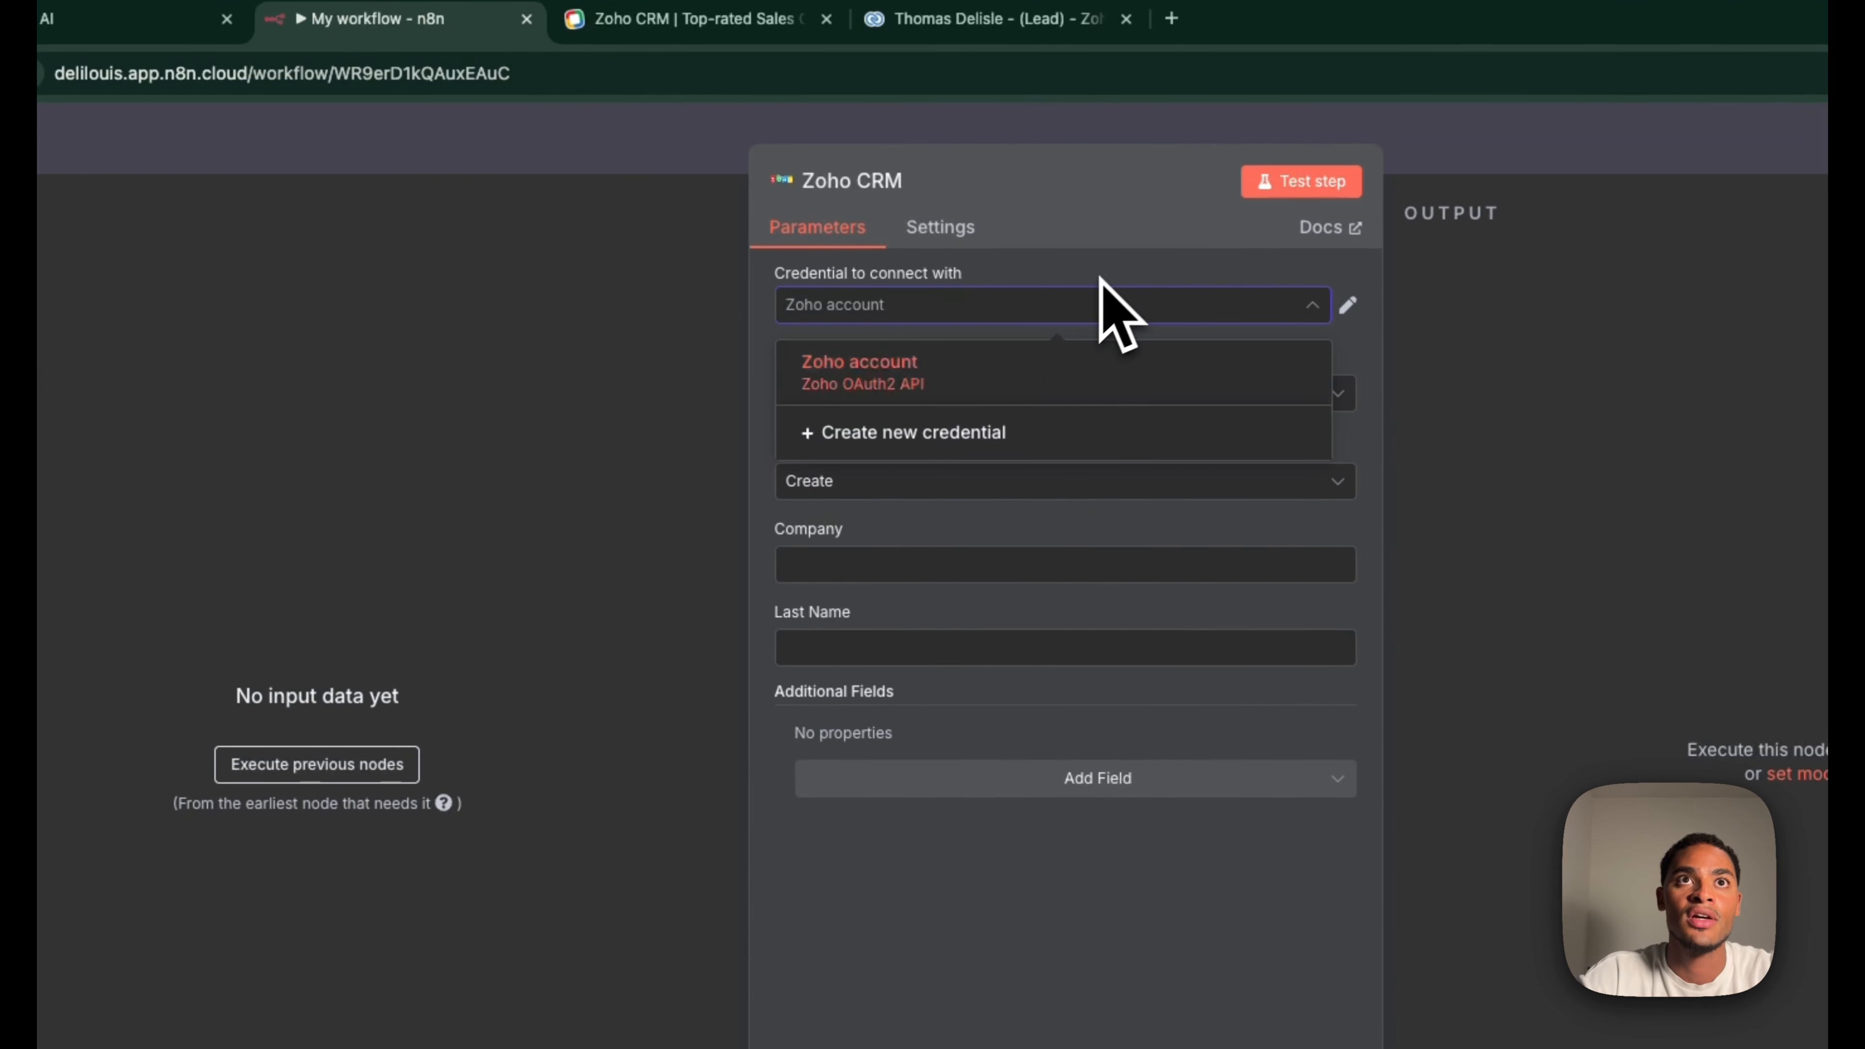
pyautogui.click(926, 438)
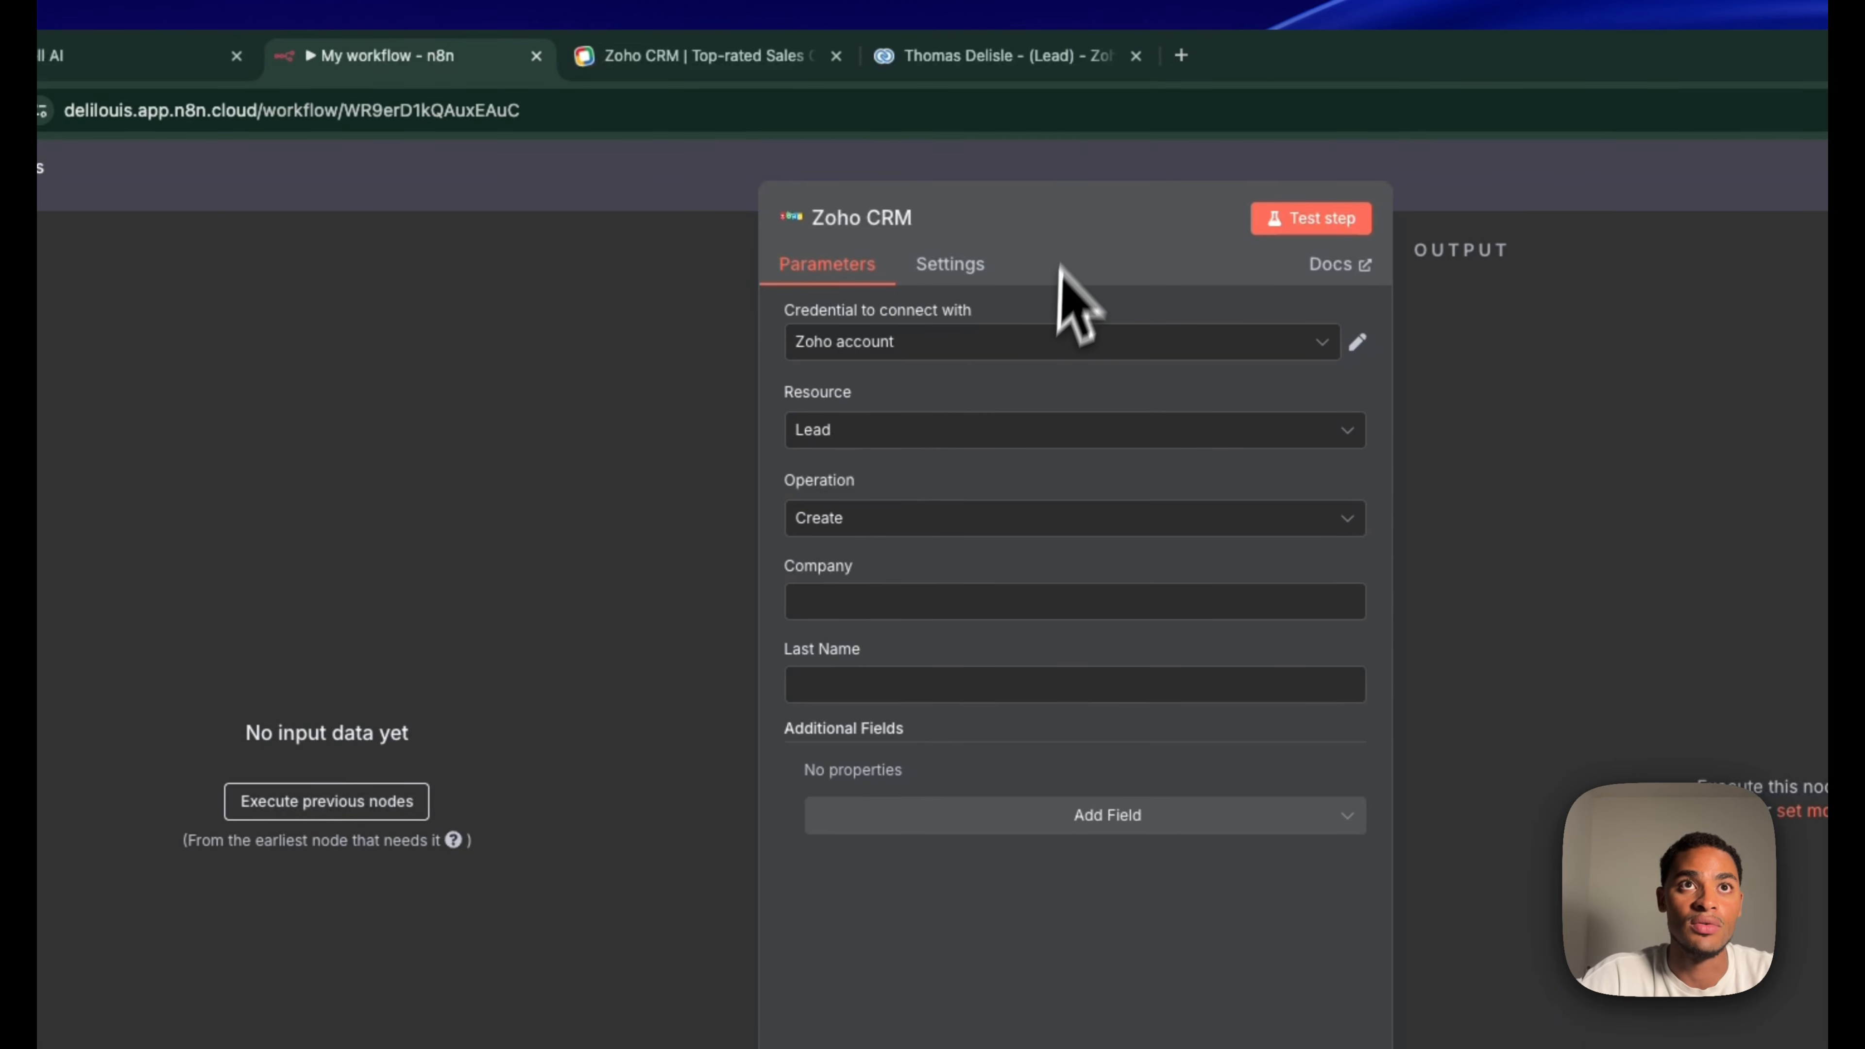
pyautogui.click(890, 610)
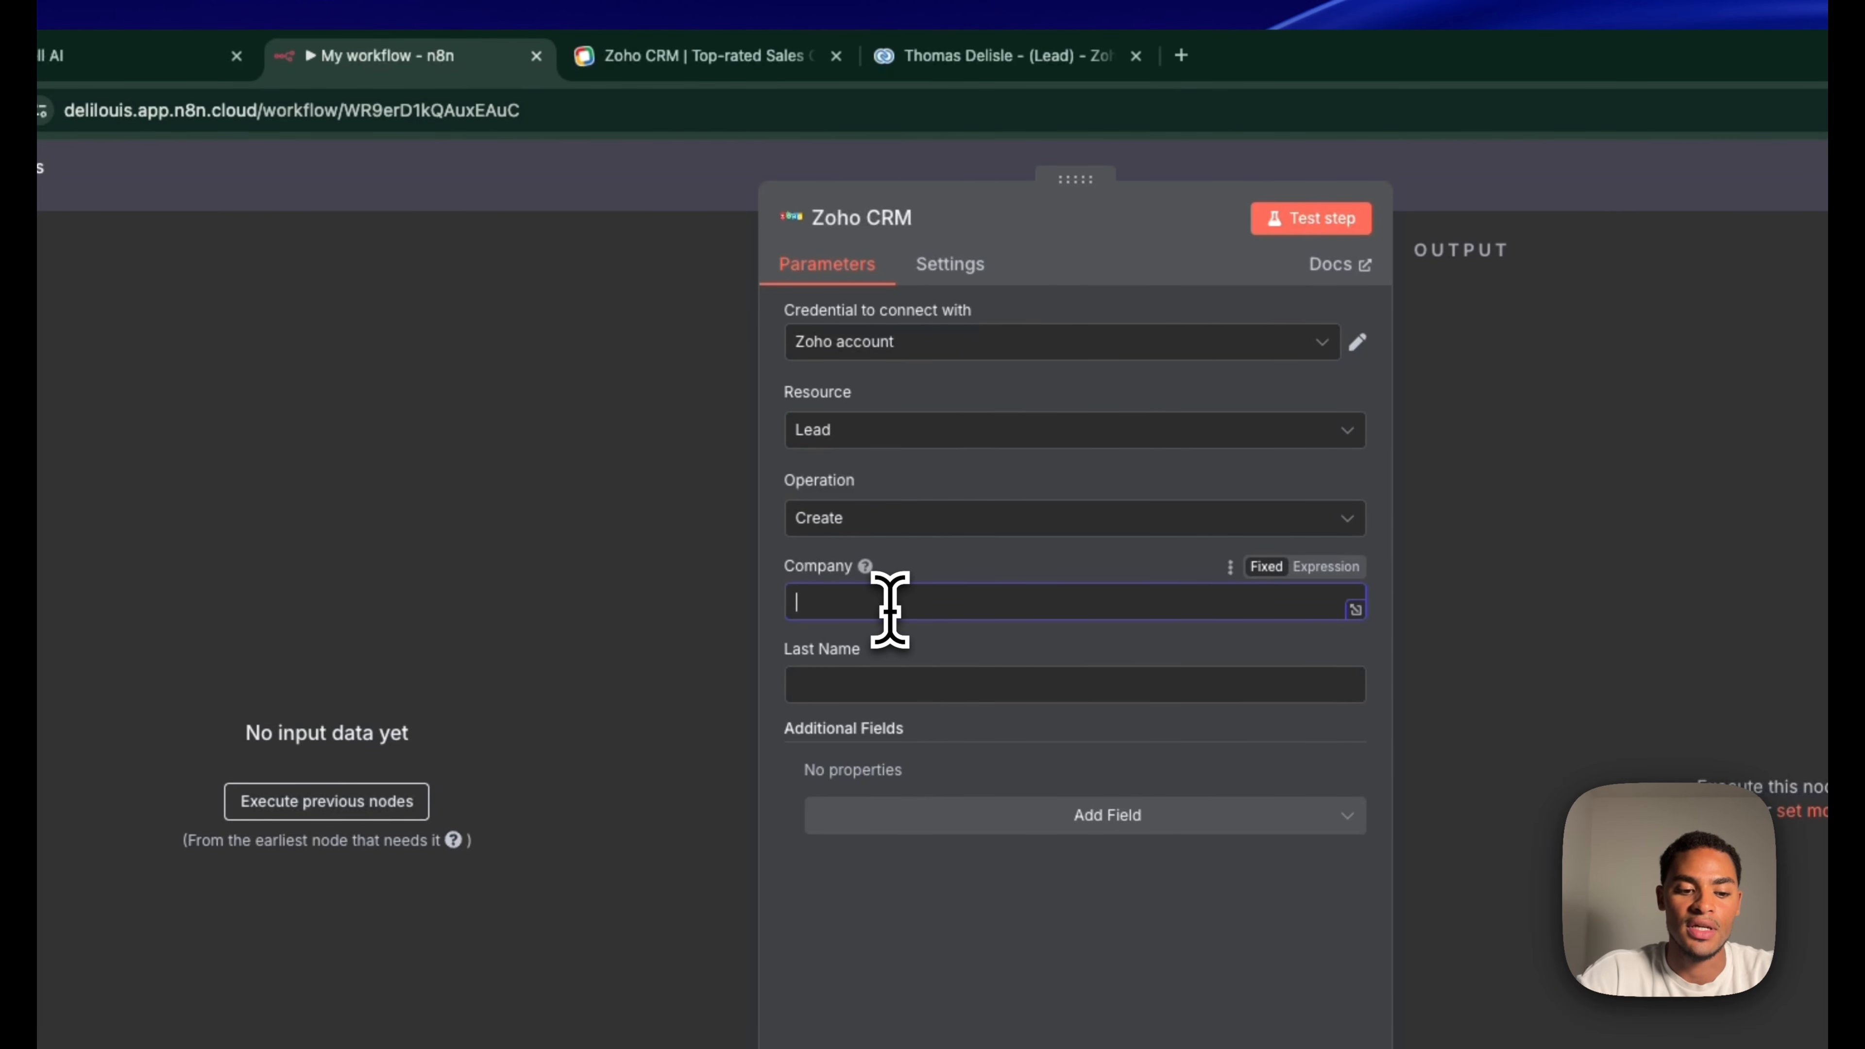
pyautogui.click(802, 649)
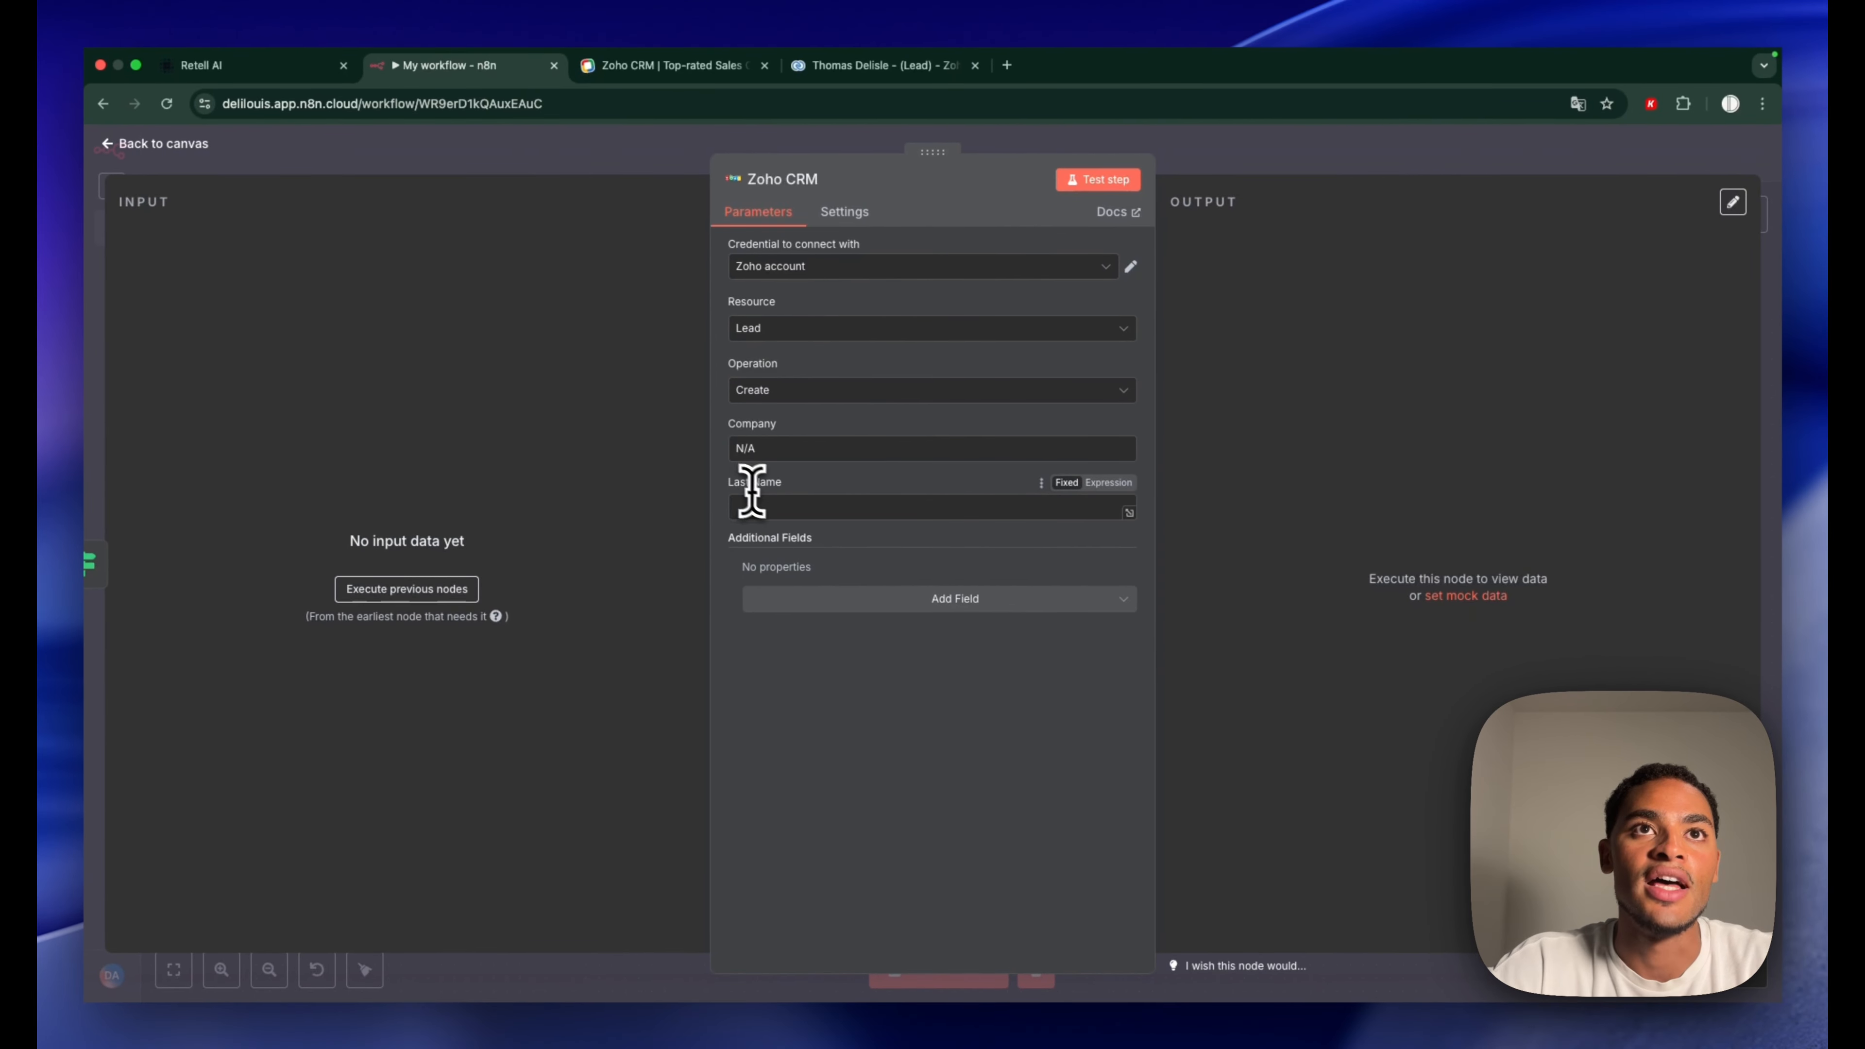
pyautogui.click(767, 506)
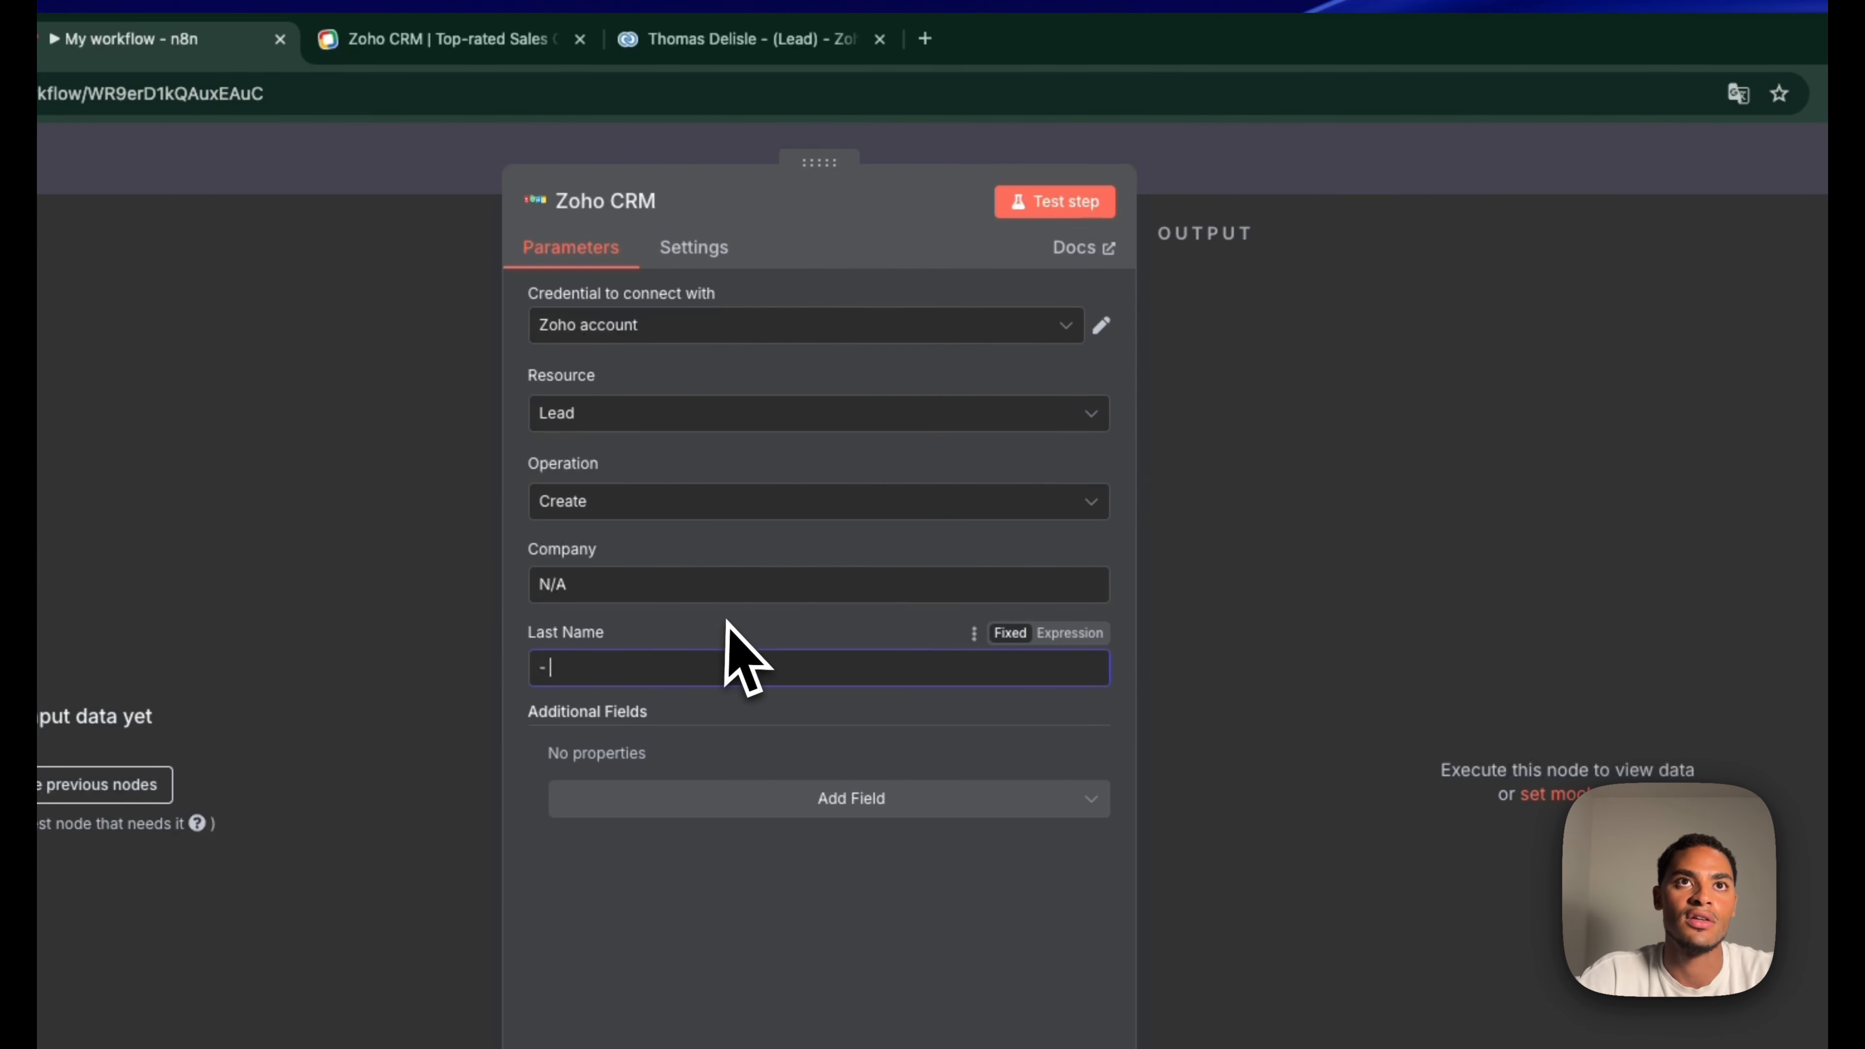
pyautogui.click(1292, 192)
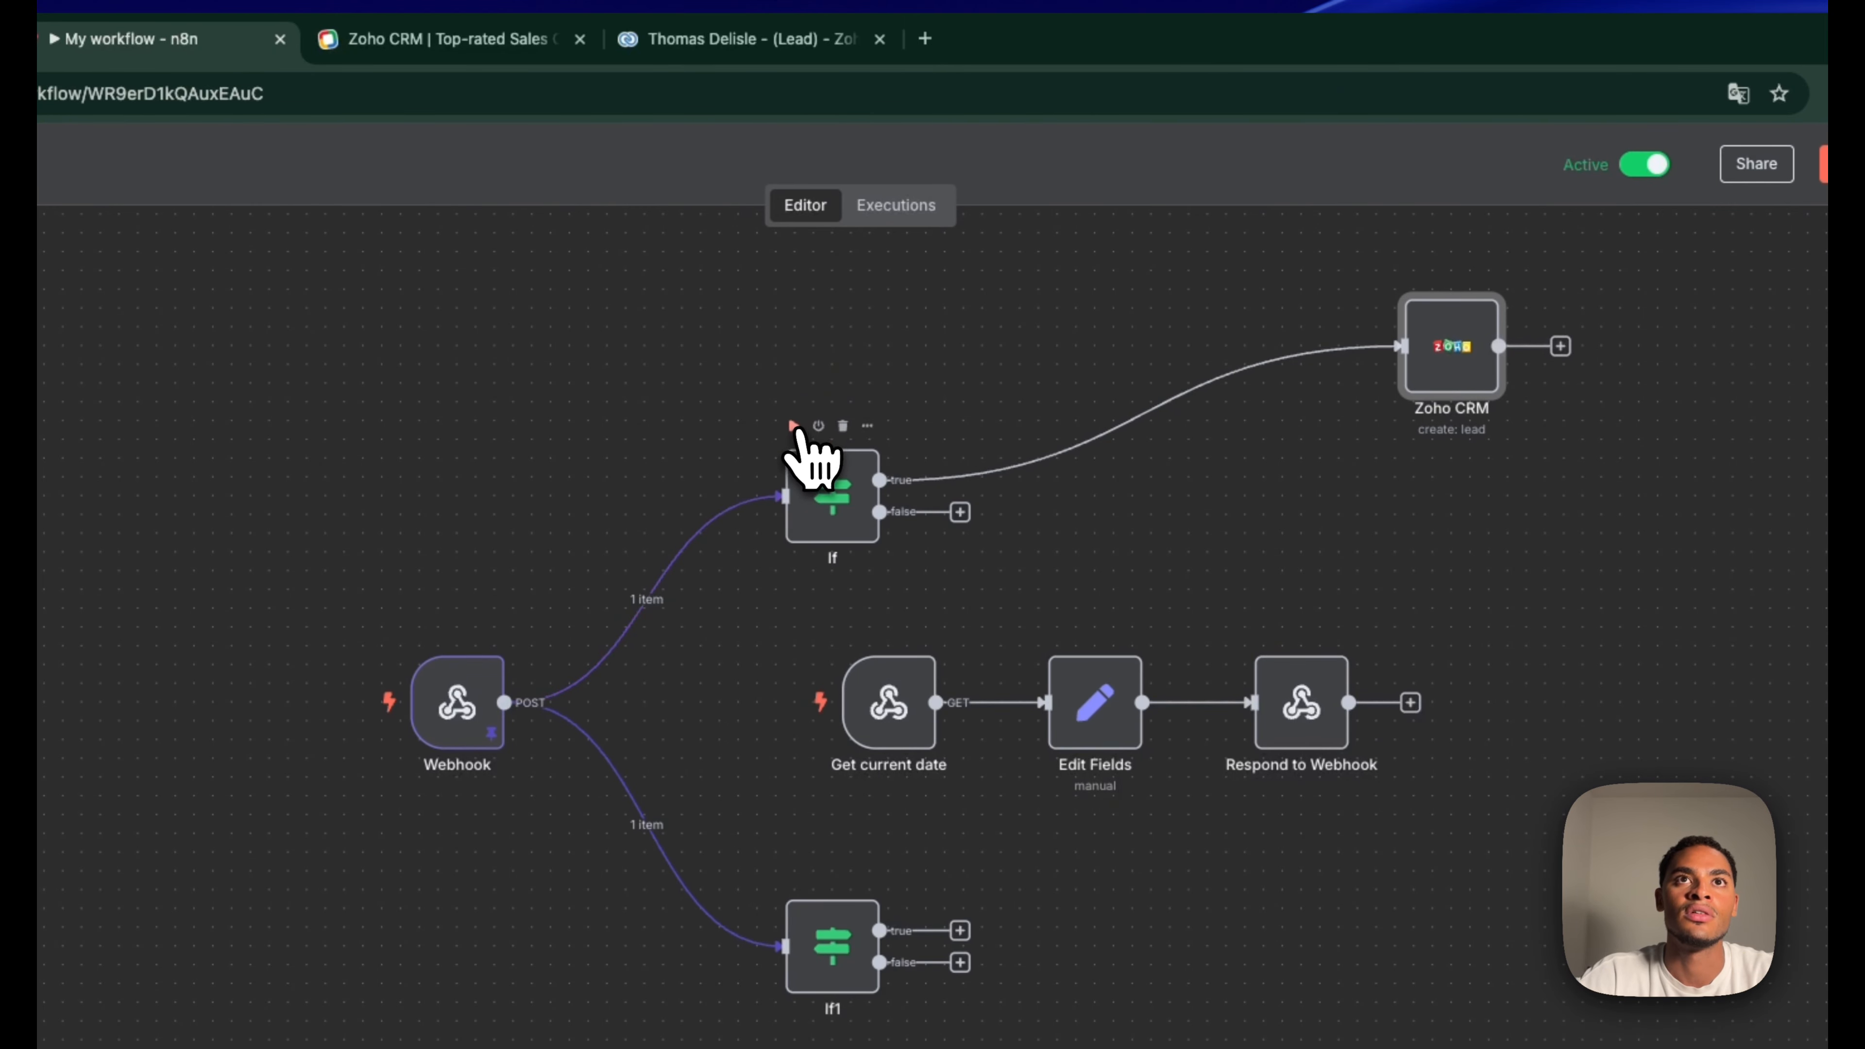
pyautogui.click(793, 426)
# Add a Description field to the lead mapped to the webhook's call_summary
pyautogui.doubleClick(1443, 353)
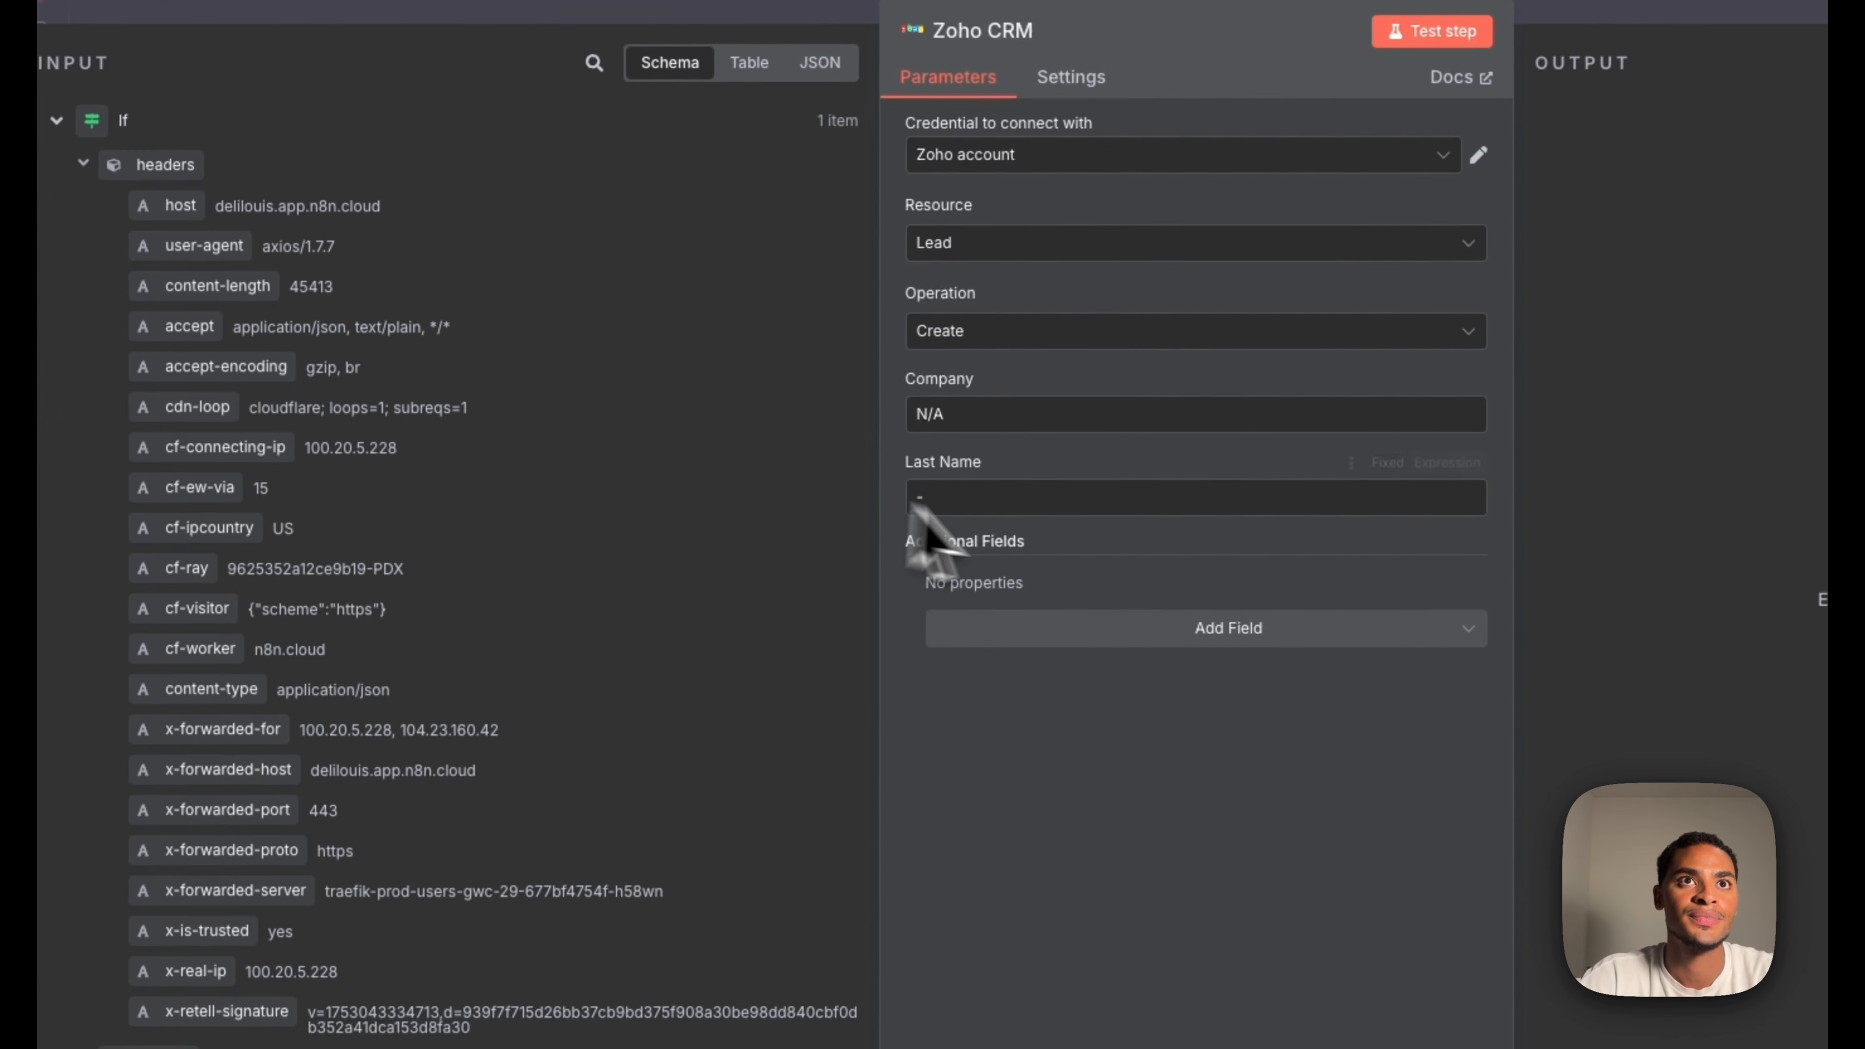
pyautogui.click(693, 719)
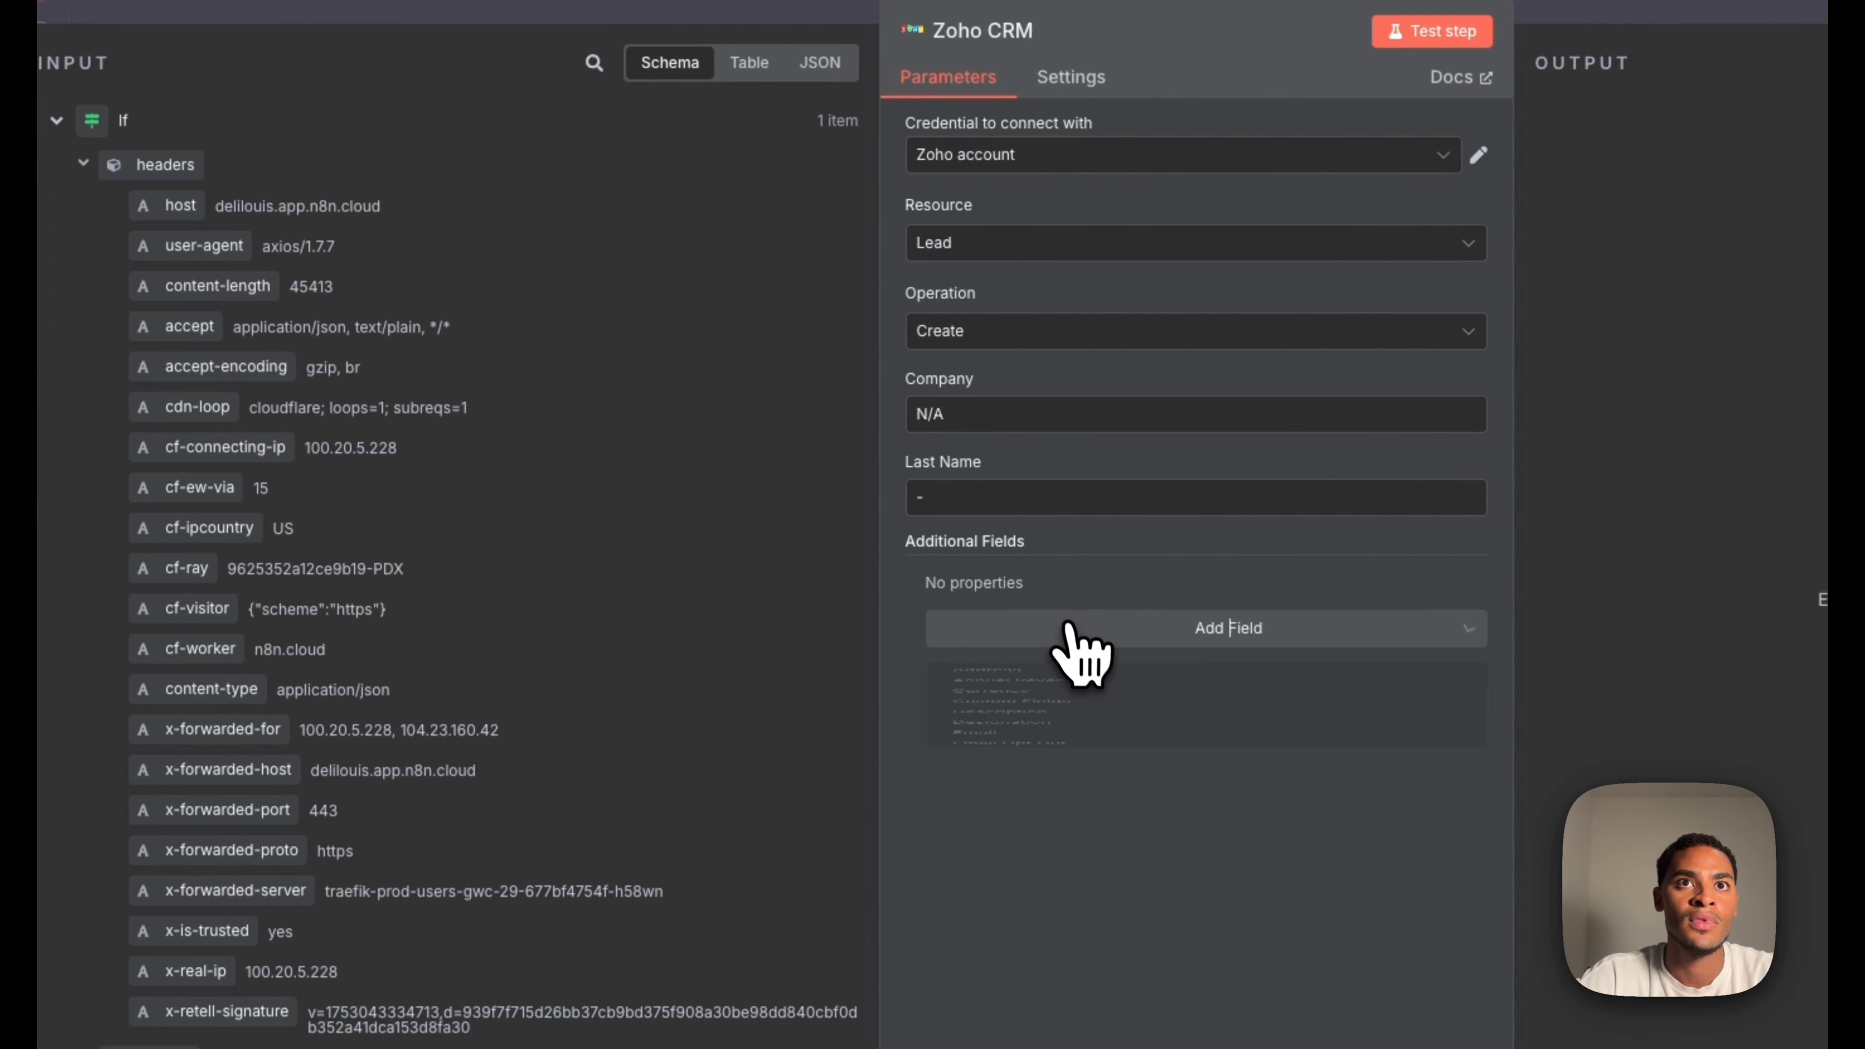
pyautogui.scroll(-1, 1087, 859)
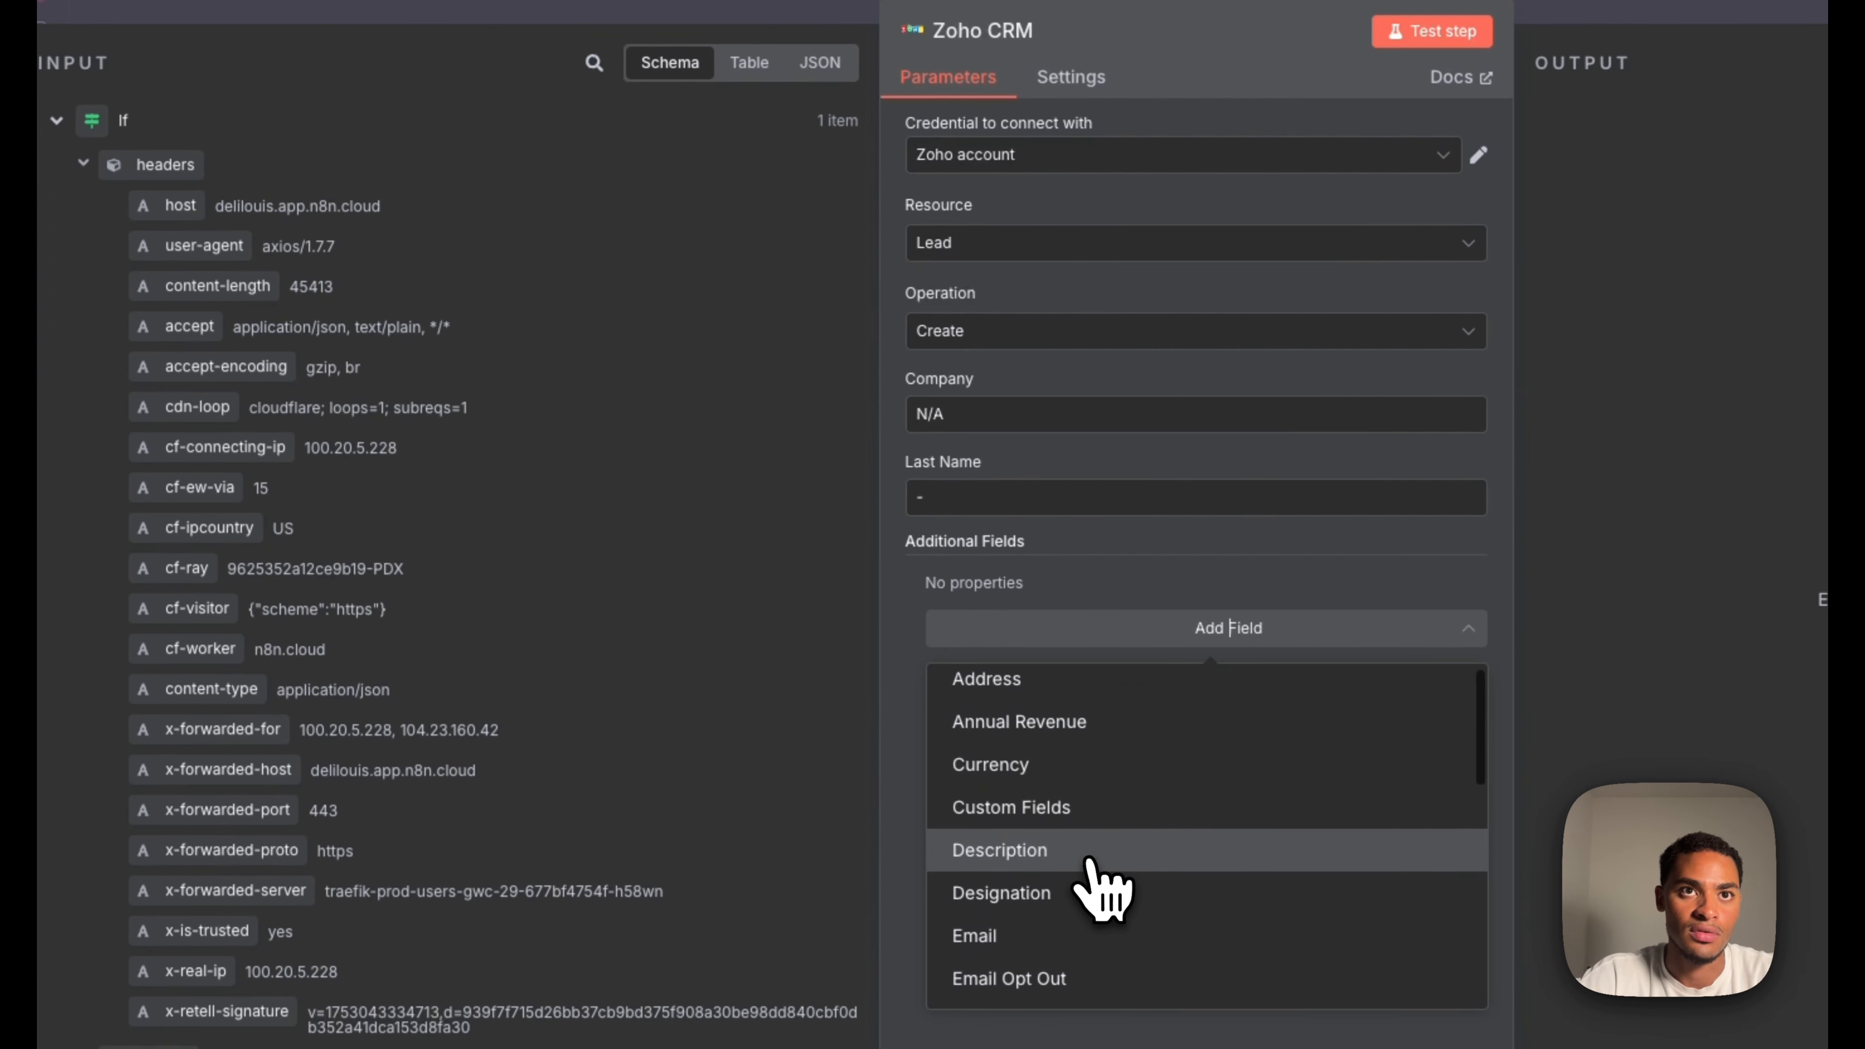
pyautogui.click(1089, 860)
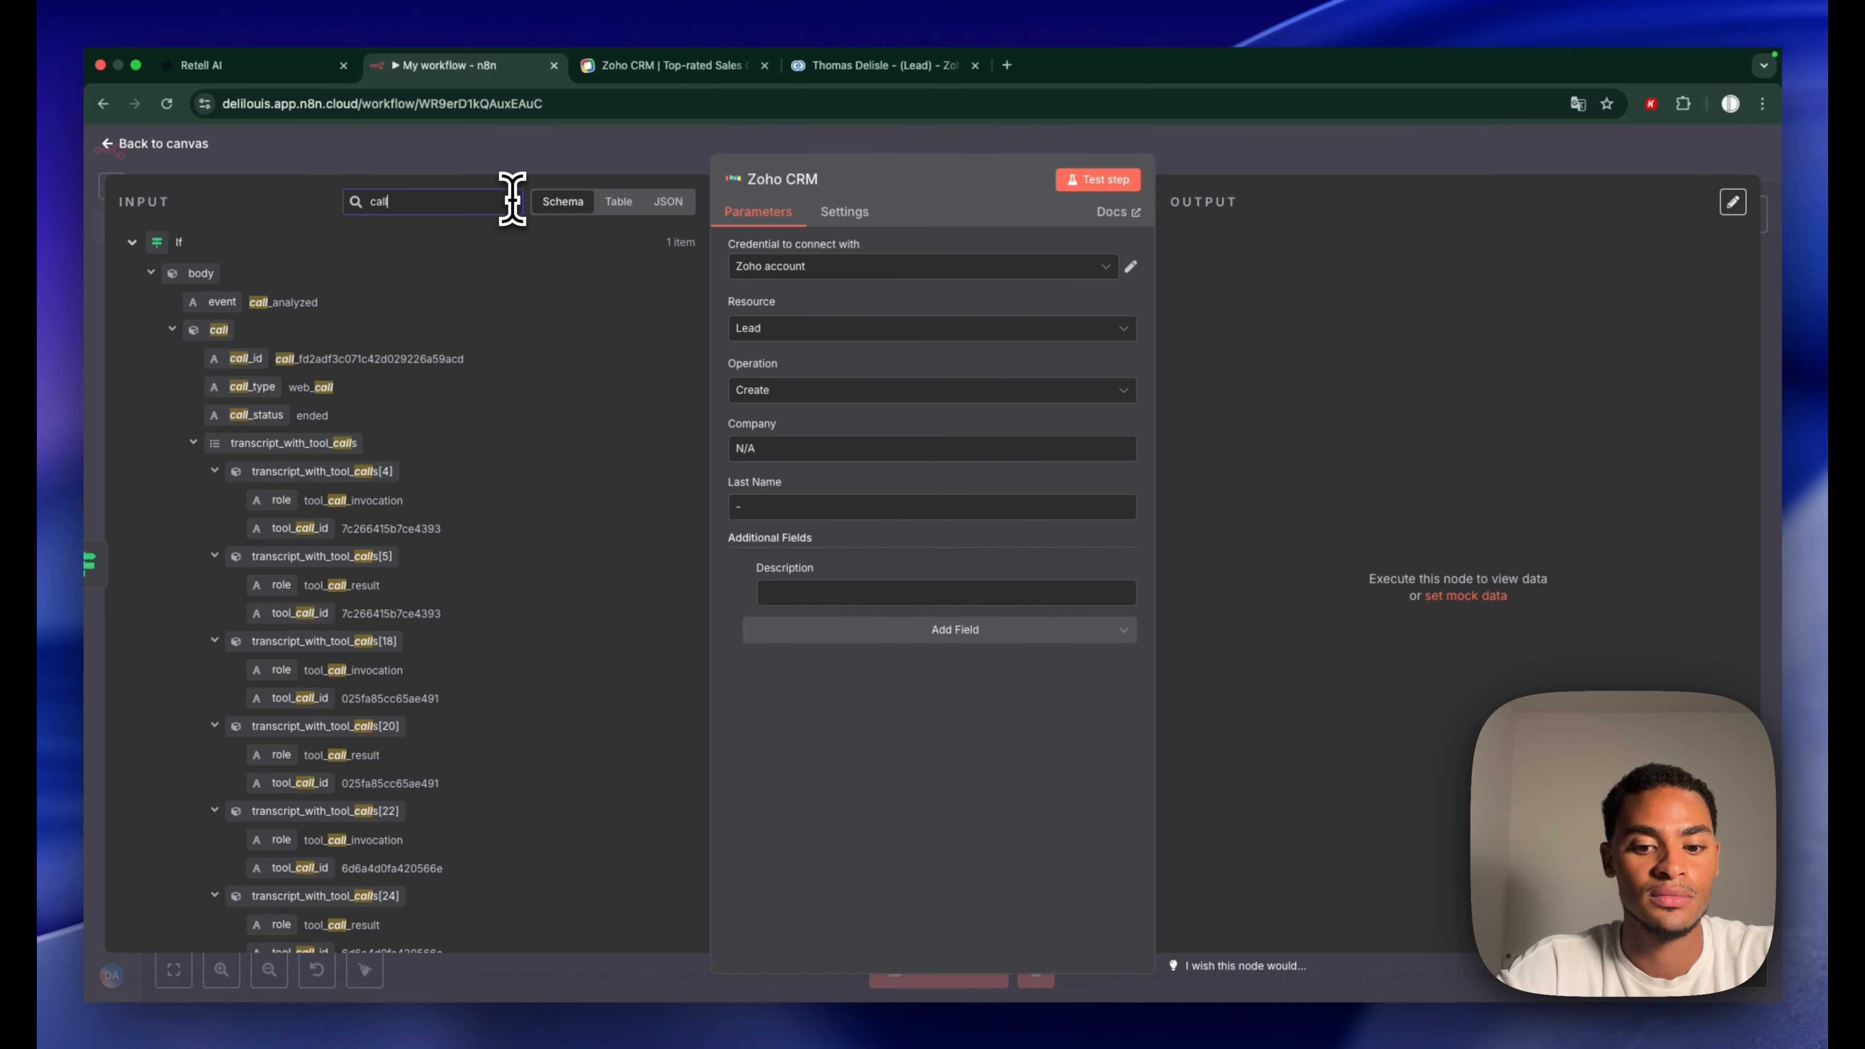
pyautogui.write('lysis')
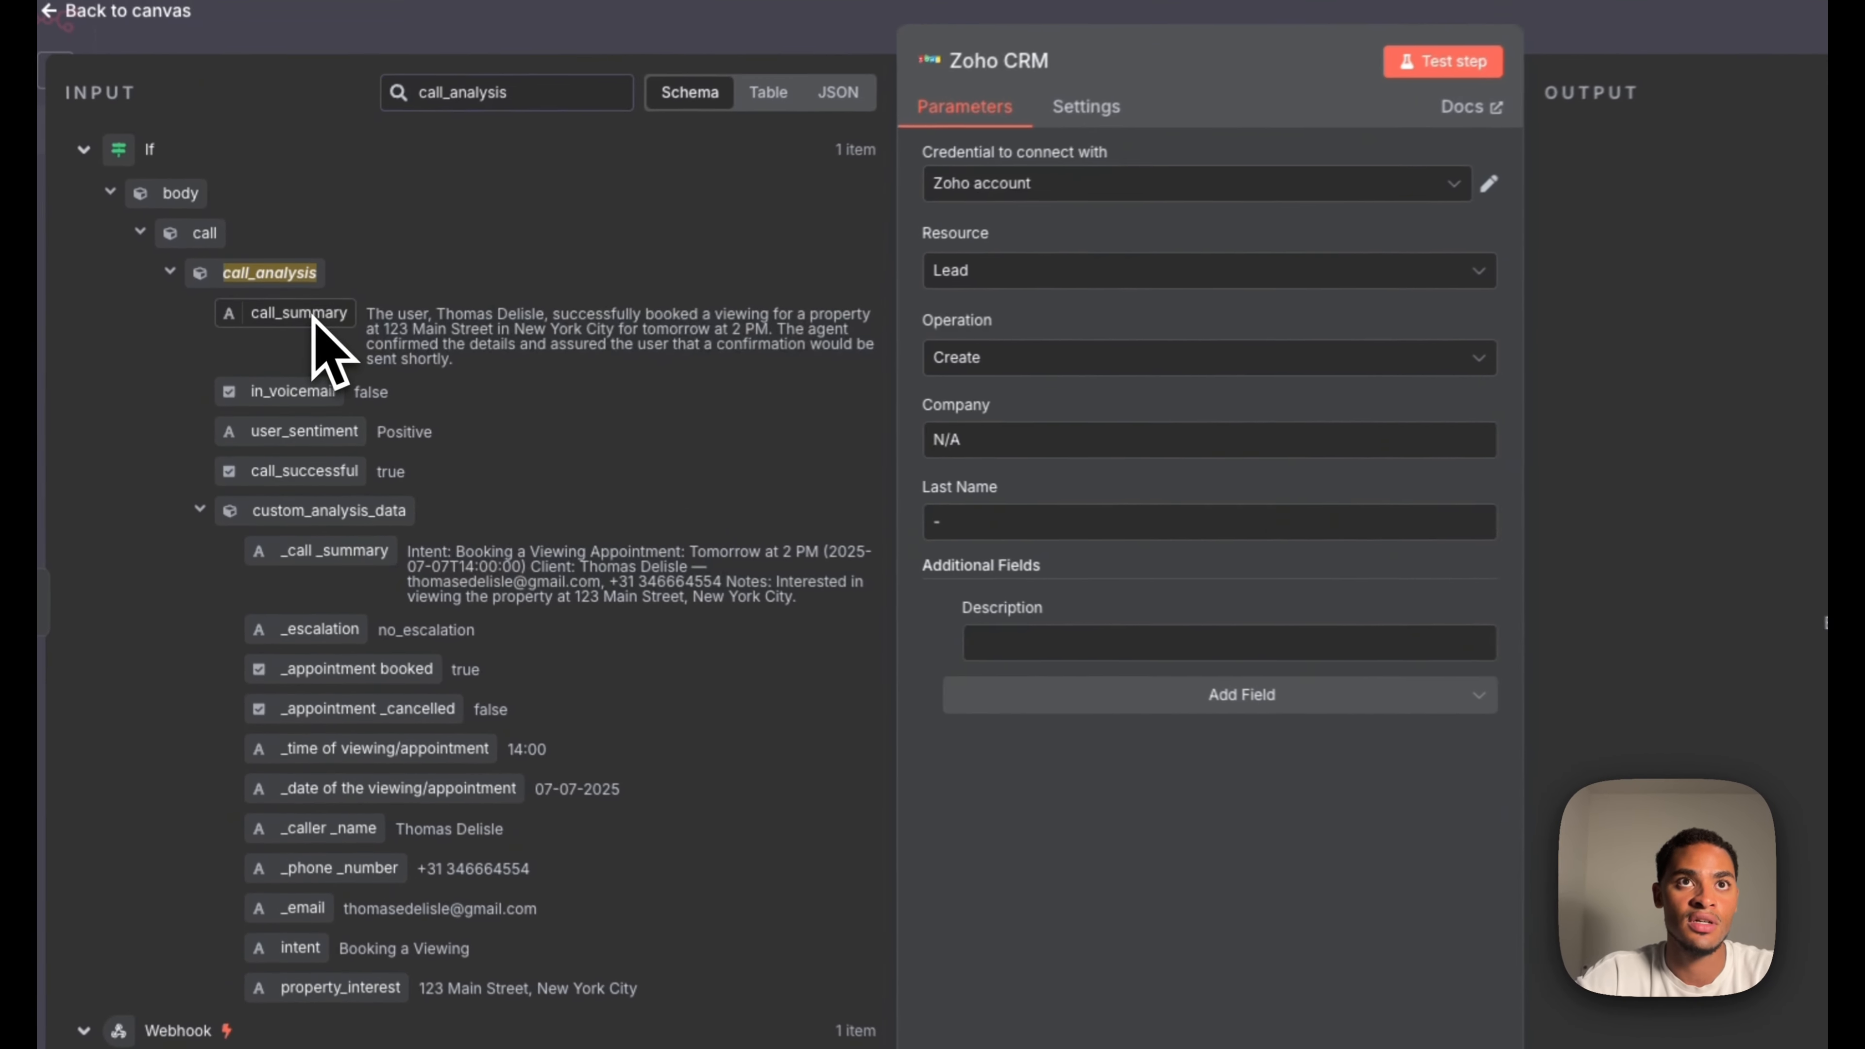
pyautogui.moveTo(289, 358); pyautogui.dragTo(810, 593)
pyautogui.moveTo(1046, 647); pyautogui.dragTo(1046, 647)
# Add Email, Full Name and Phone fields mapped to _email, _caller_name and _phone_number
pyautogui.click(1148, 724)
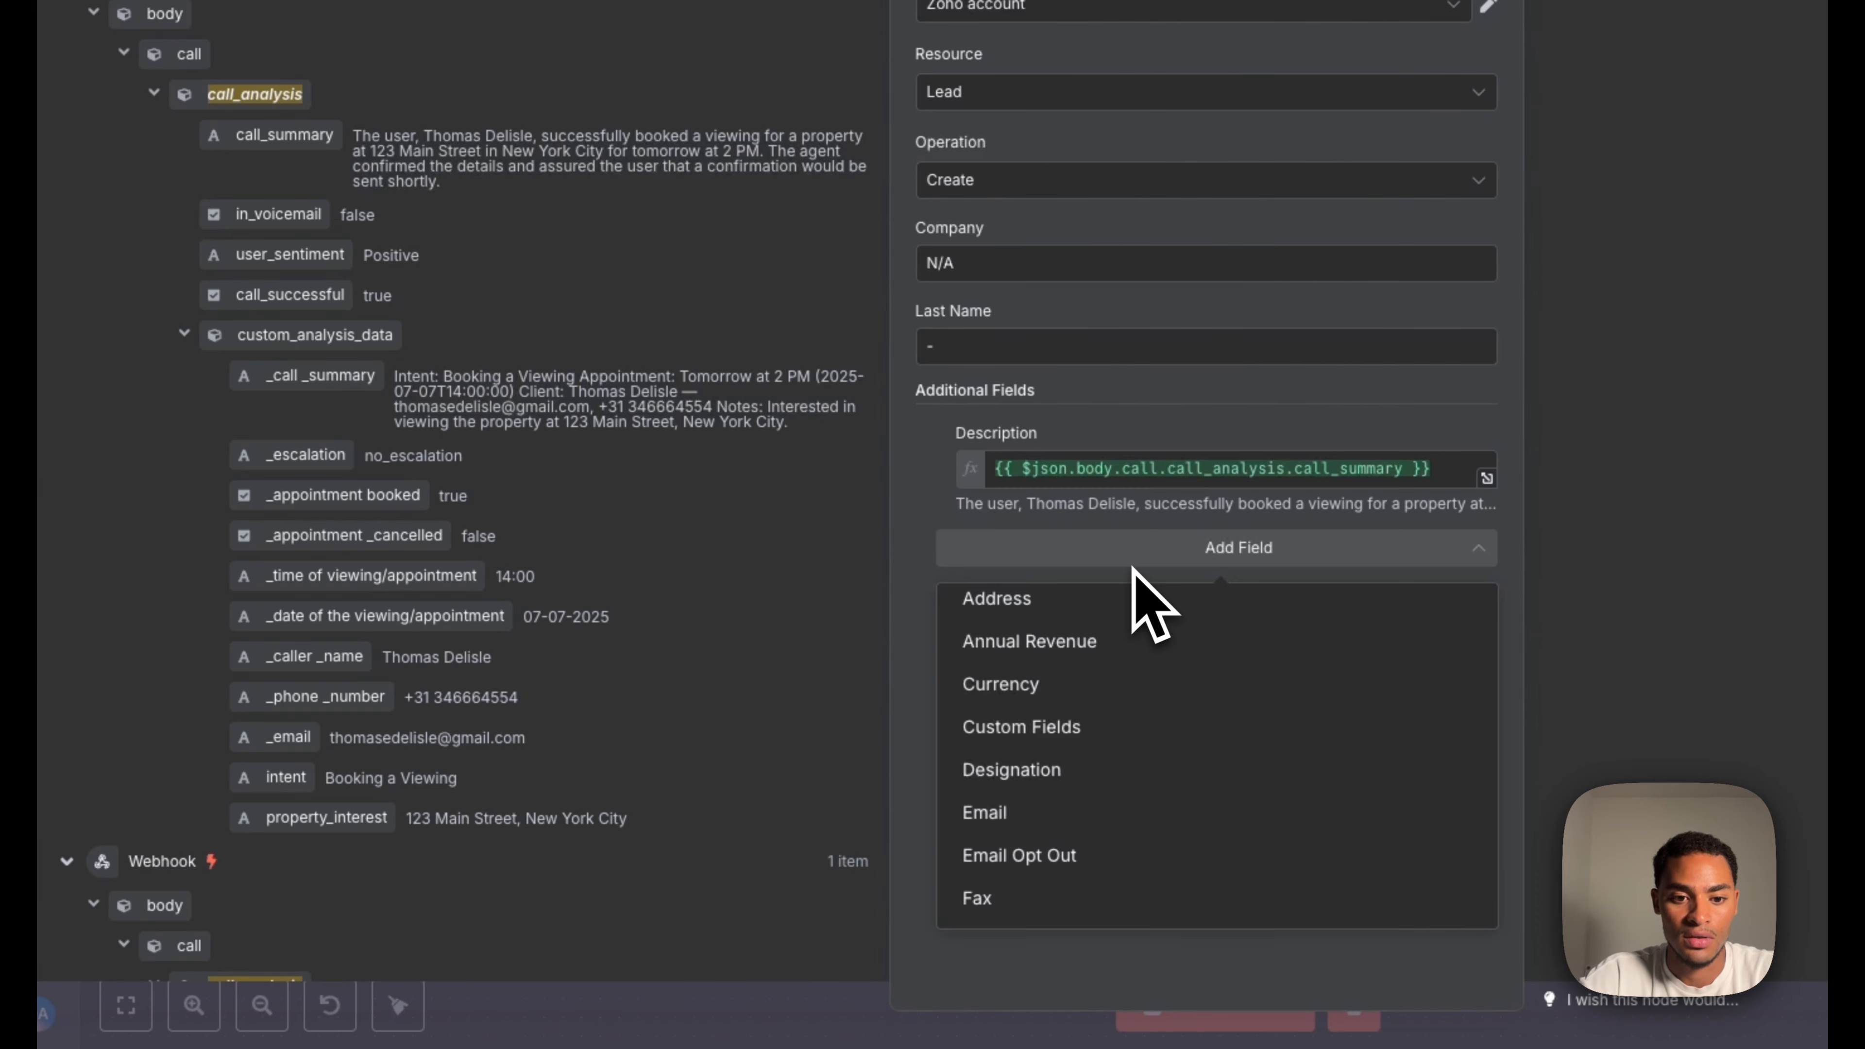
pyautogui.click(1053, 814)
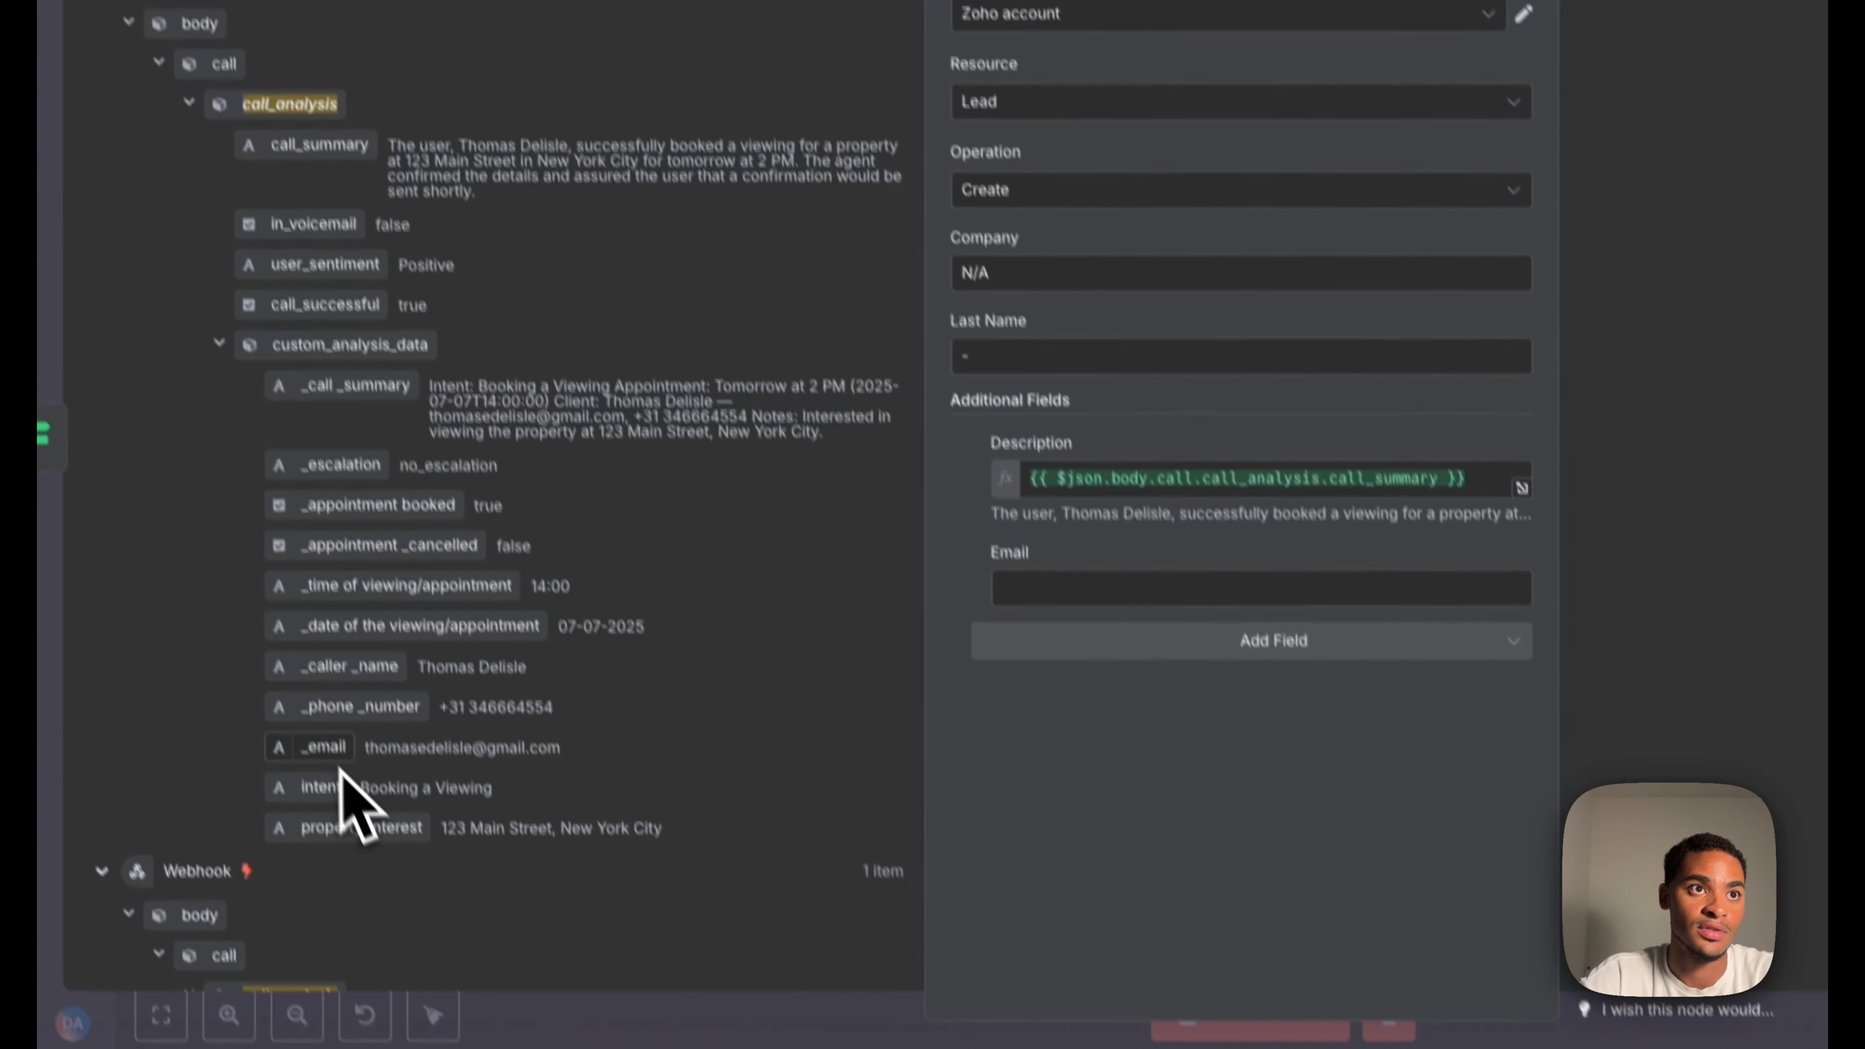
pyautogui.moveTo(375, 870); pyautogui.dragTo(1148, 697)
pyautogui.click(1028, 661)
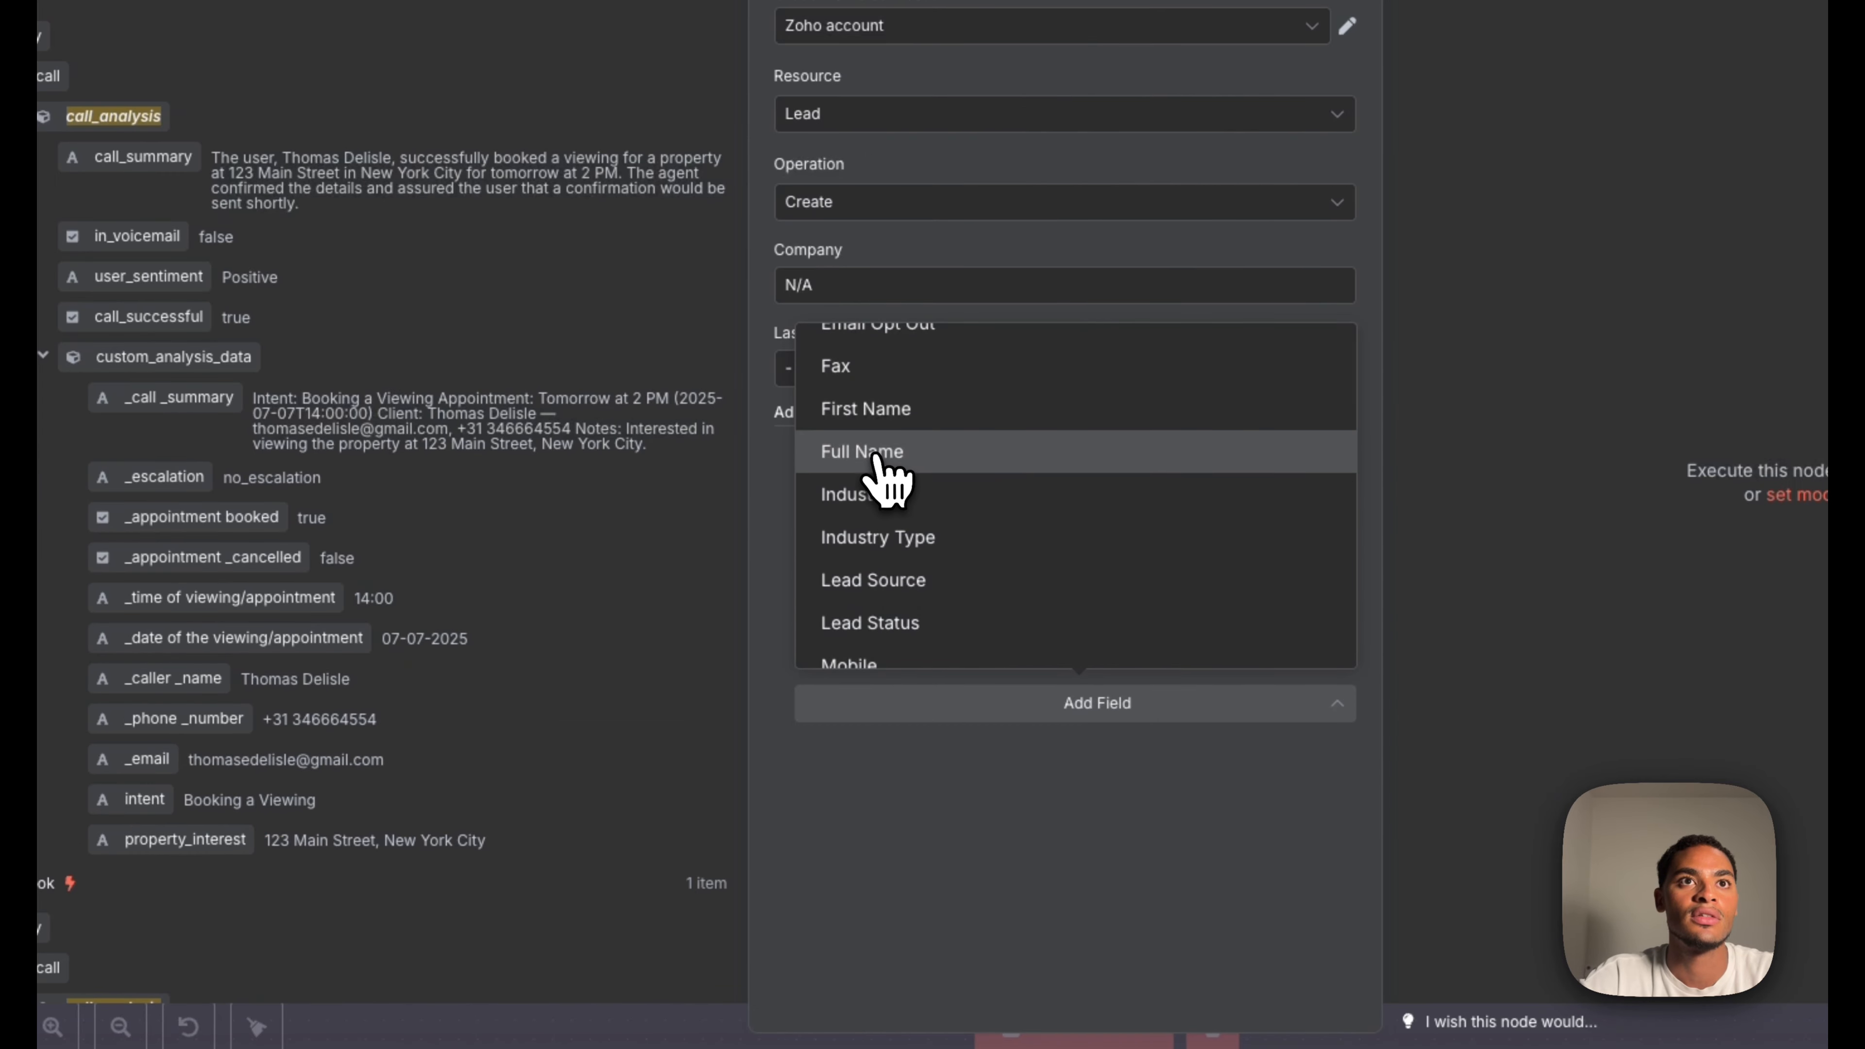
pyautogui.click(878, 455)
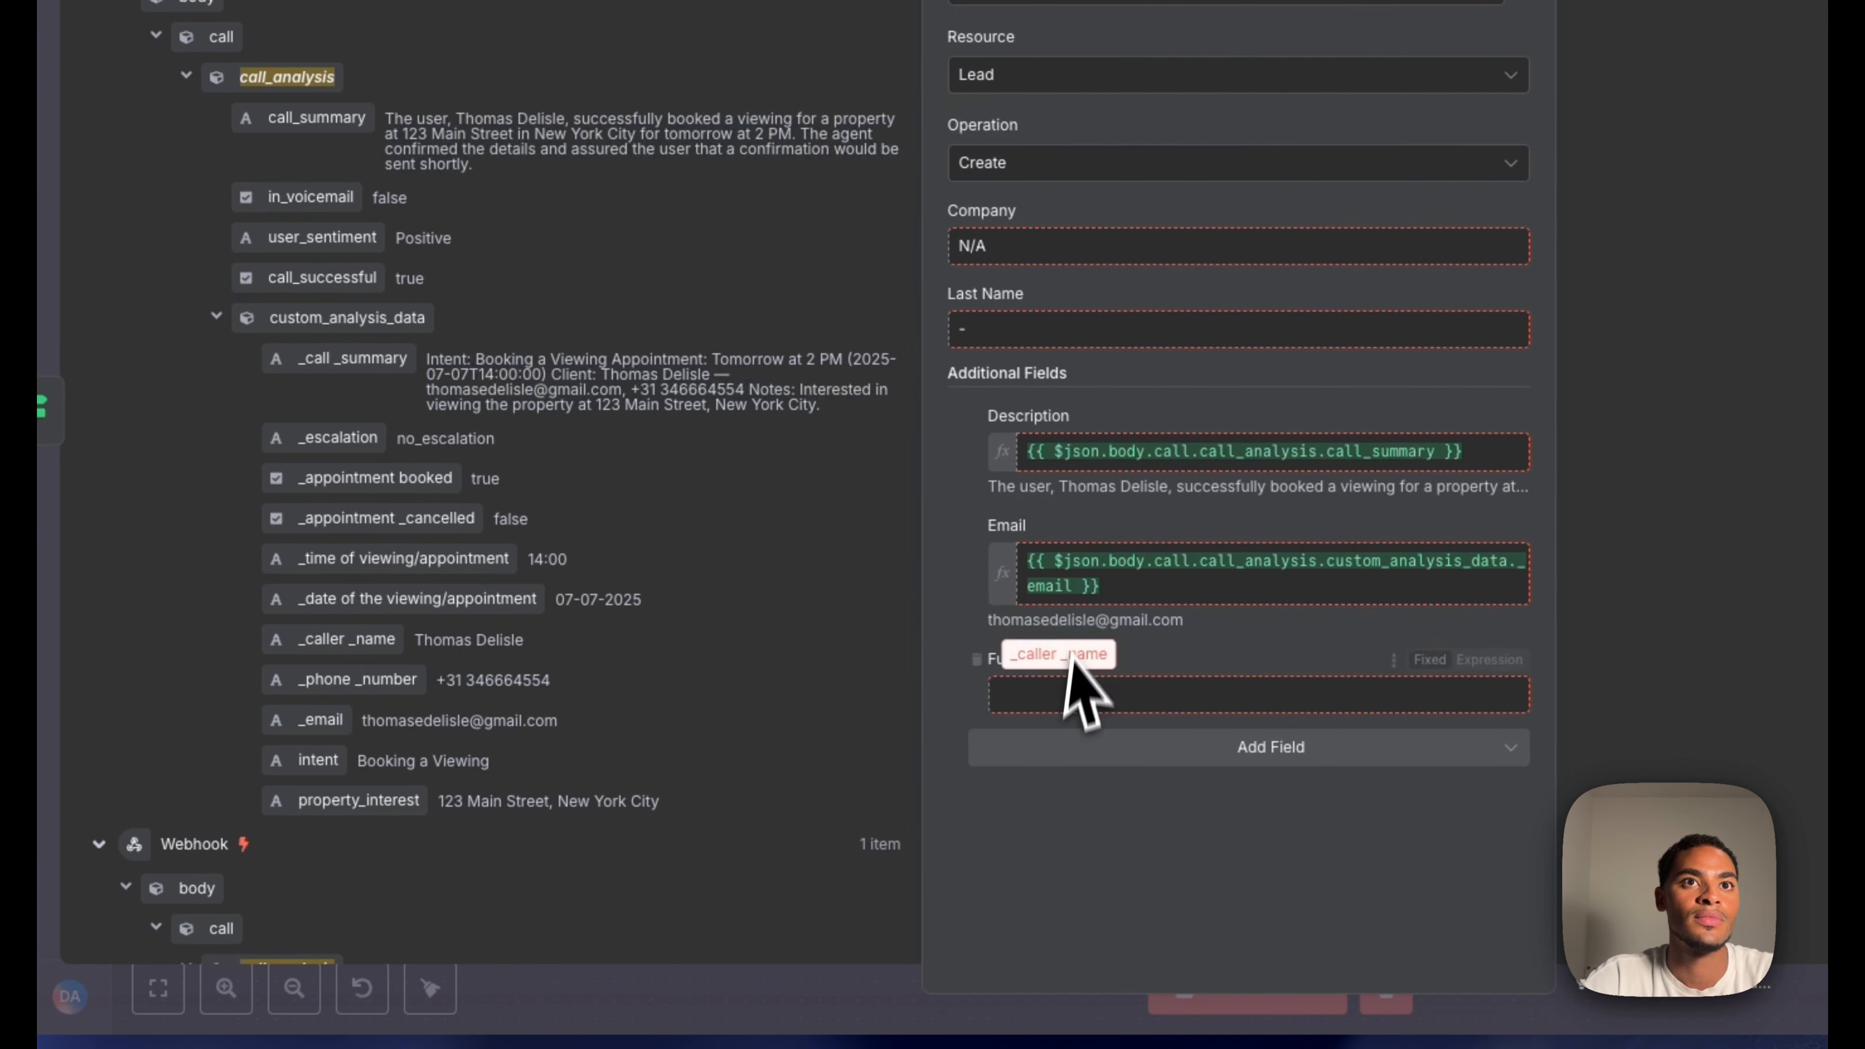
pyautogui.moveTo(1051, 684); pyautogui.dragTo(1095, 686)
pyautogui.click(1074, 808)
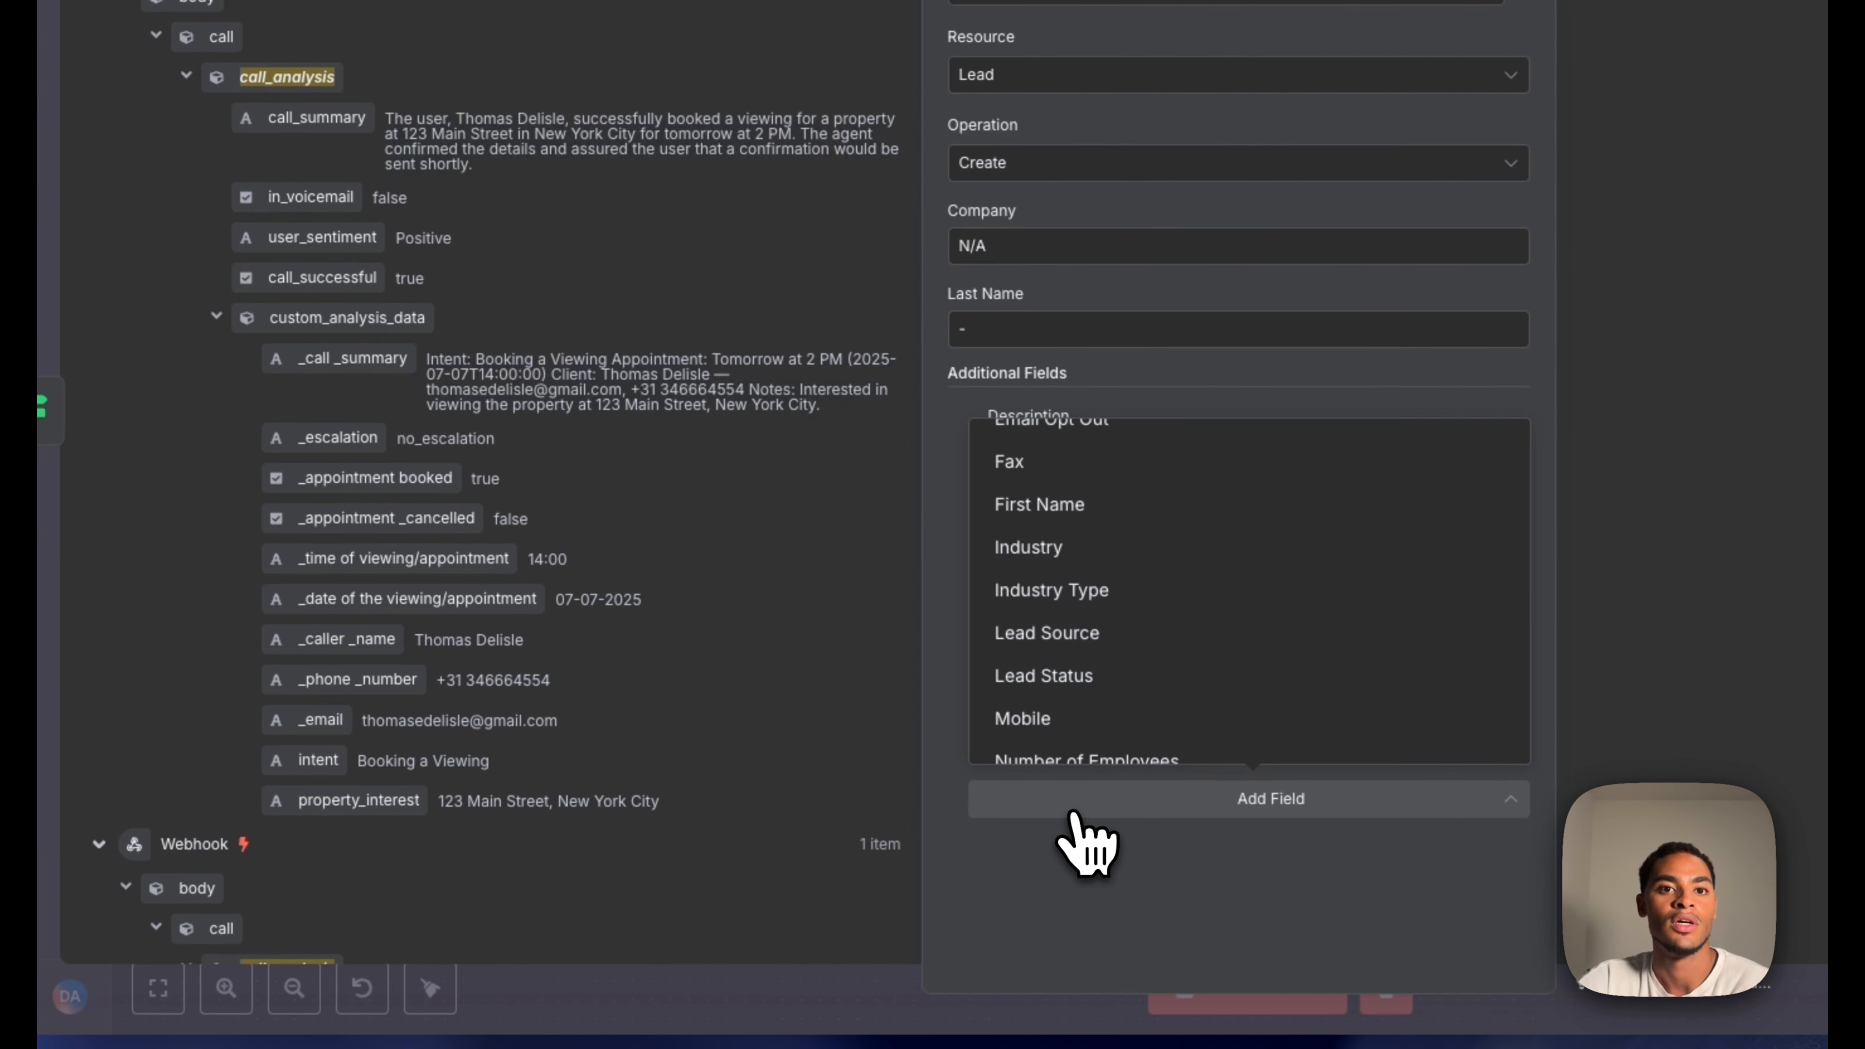
pyautogui.scroll(-3, 1086, 661)
pyautogui.click(1090, 541)
pyautogui.moveTo(360, 679); pyautogui.dragTo(1012, 816)
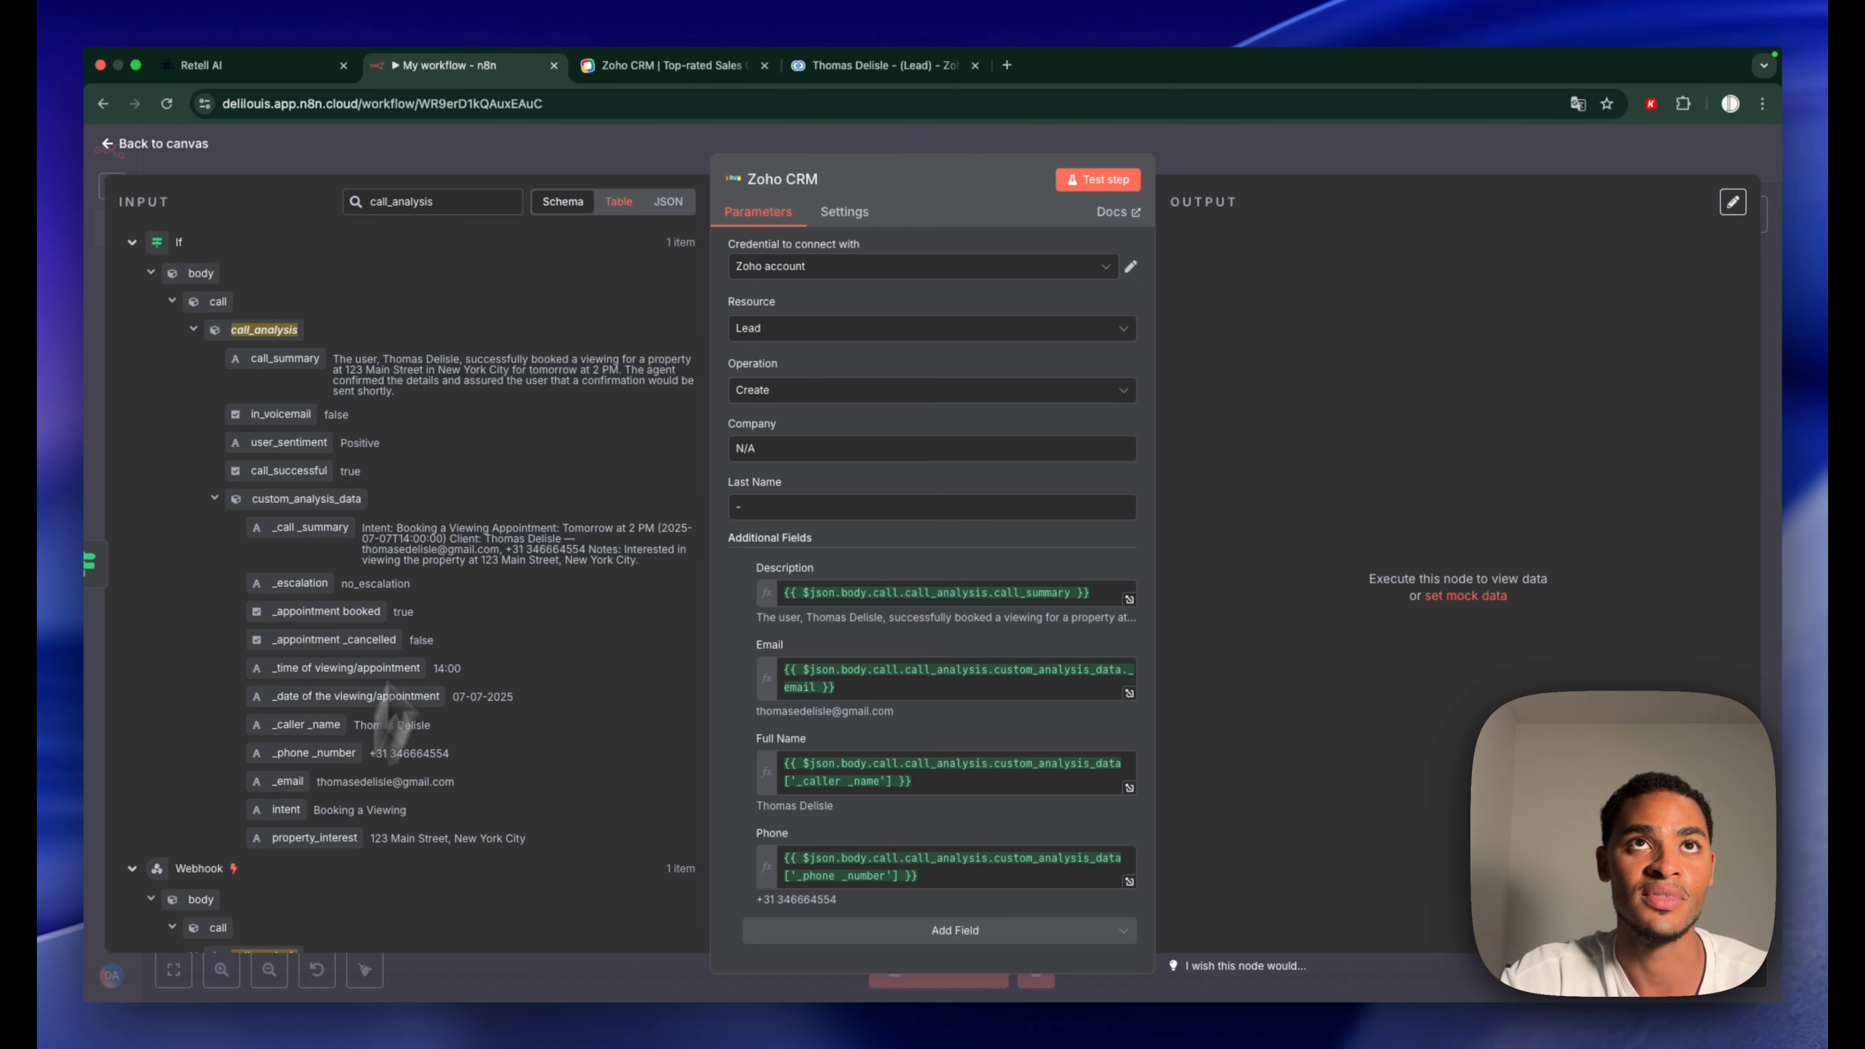
pyautogui.click(656, 66)
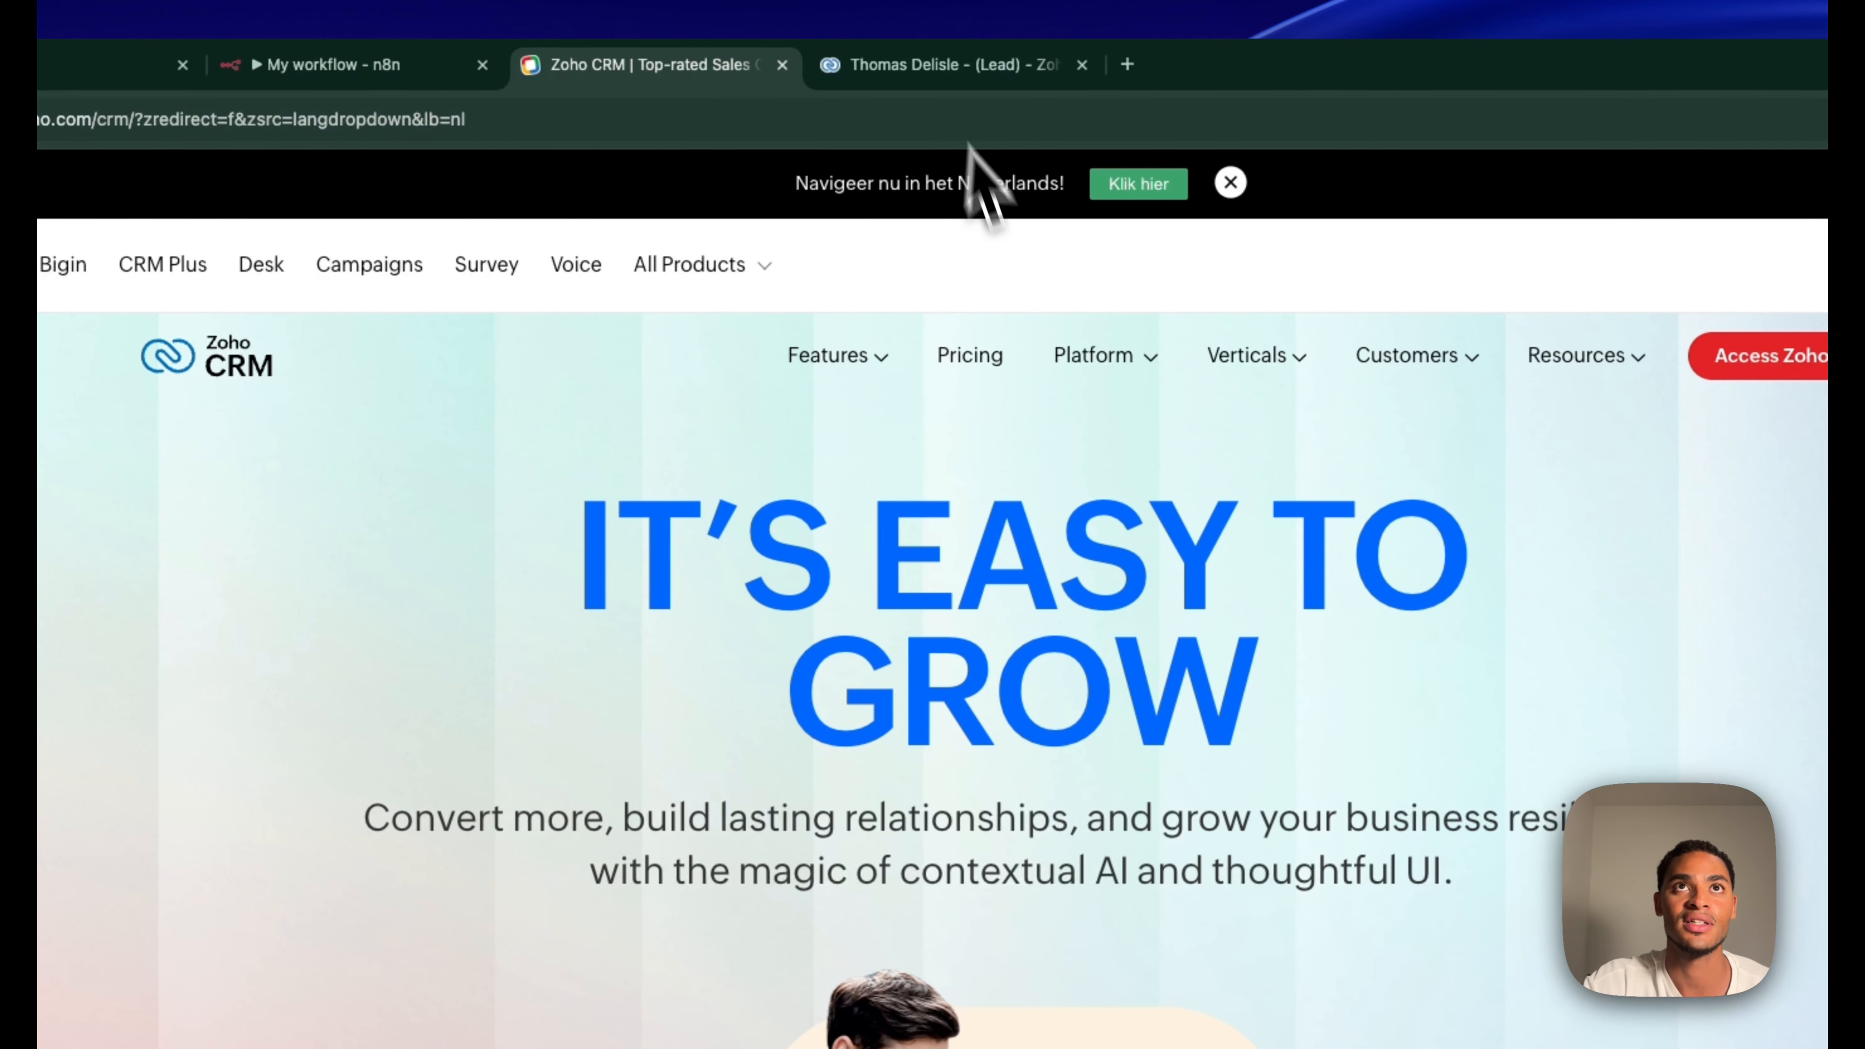
# Check the Zoho CRM lead record, homepage and leads list tabs
pyautogui.click(875, 66)
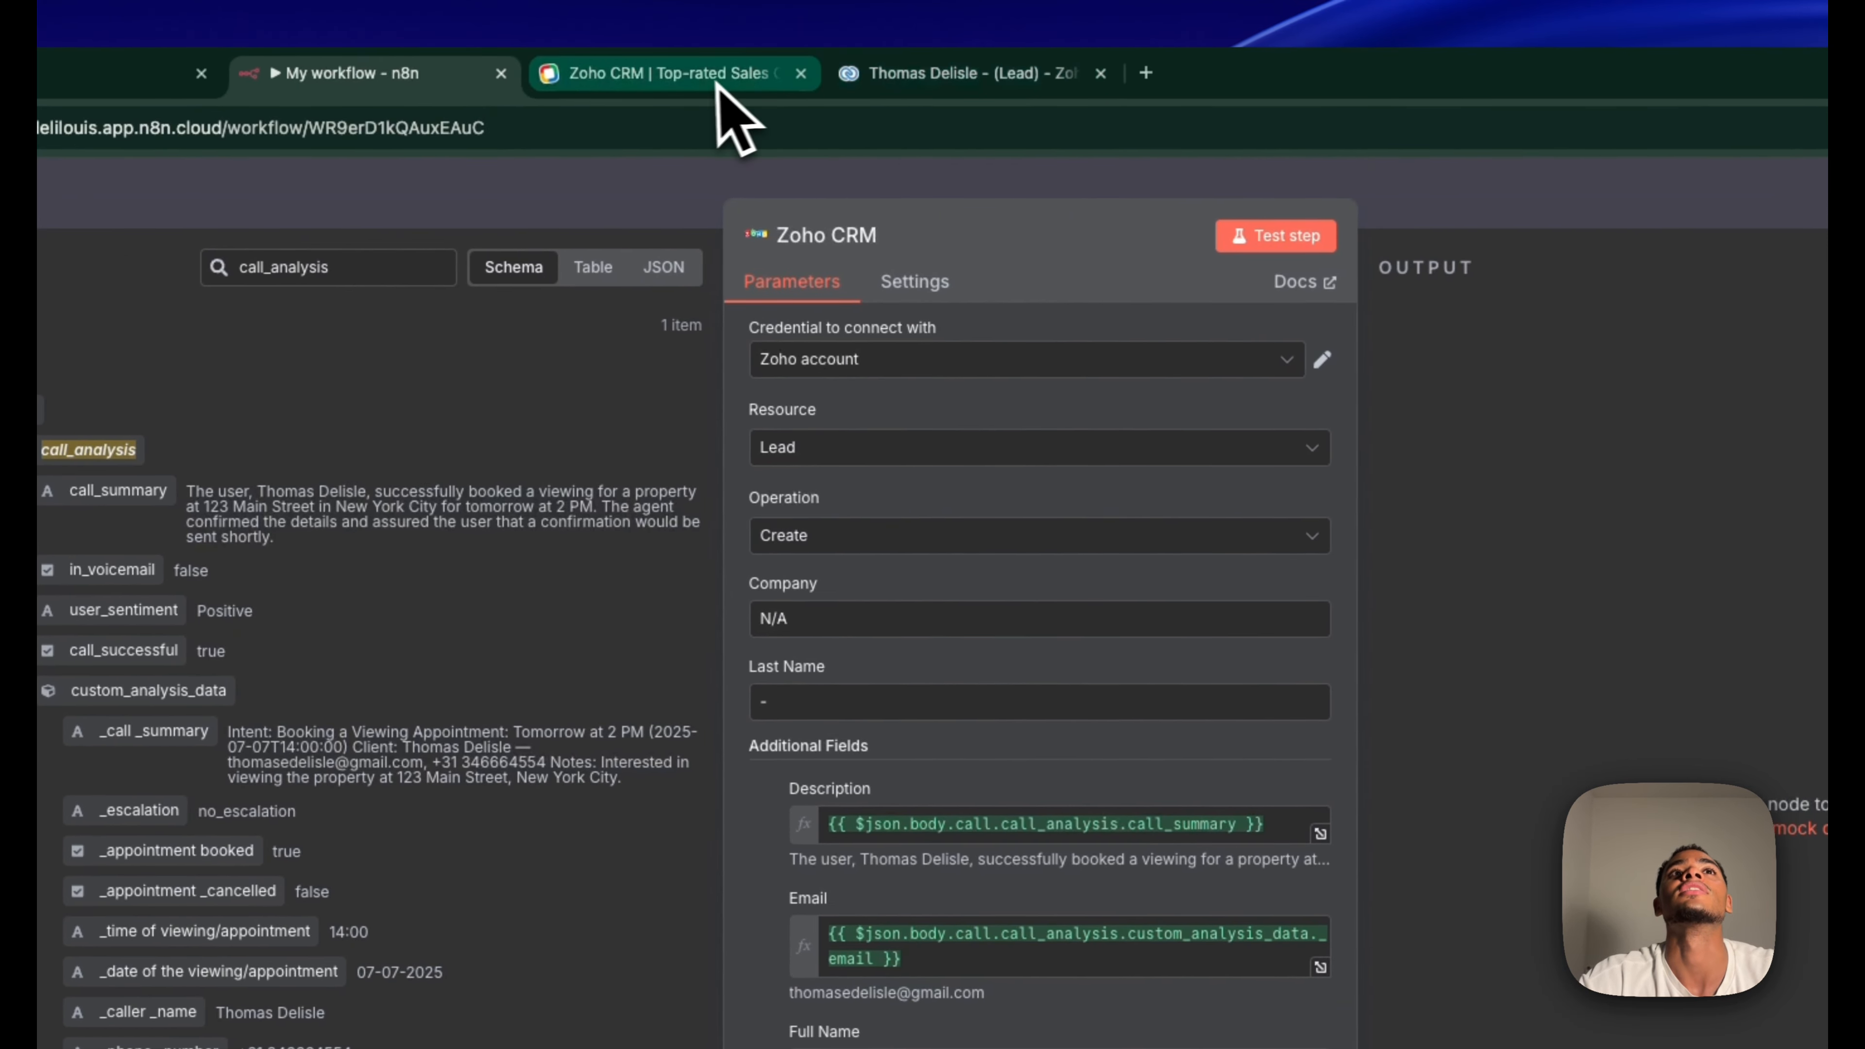
pyautogui.click(895, 30)
pyautogui.click(971, 77)
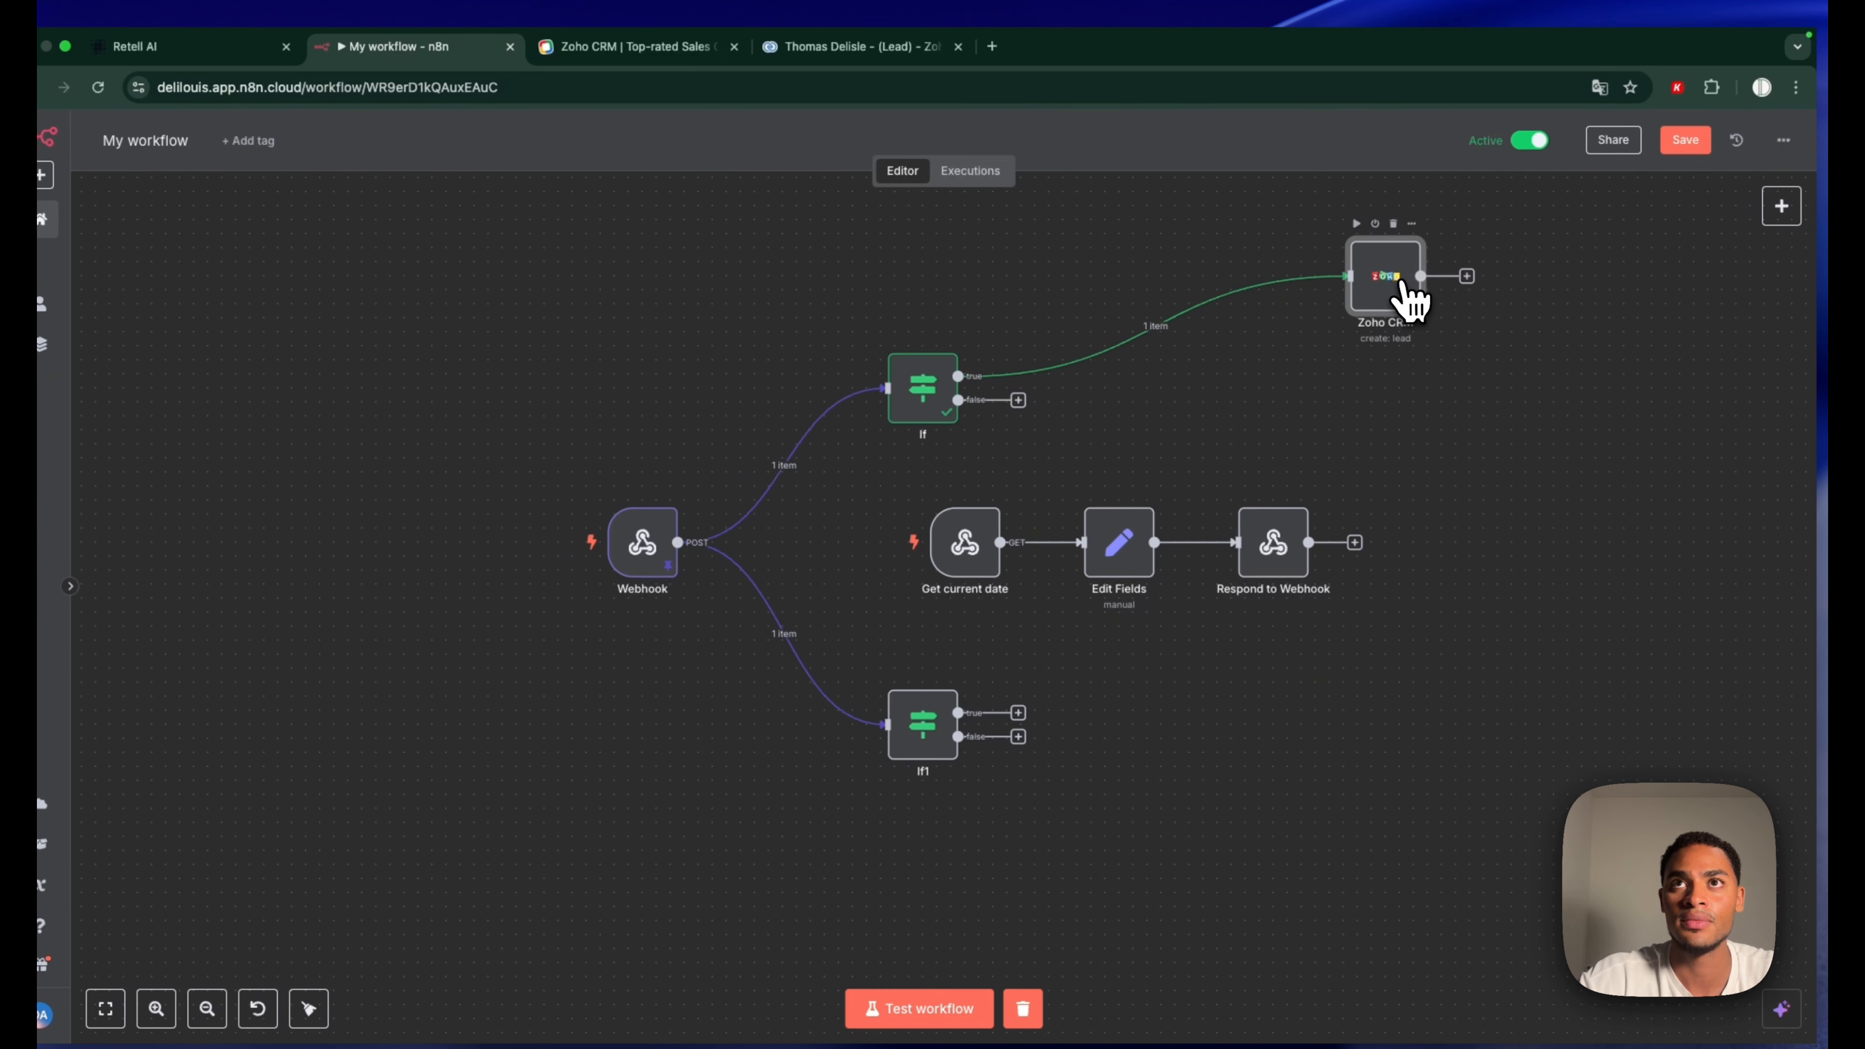
# Duplicate the Zoho CRM node and place the copy to the right of If1
pyautogui.moveTo(1403, 284); pyautogui.dragTo(1231, 313)
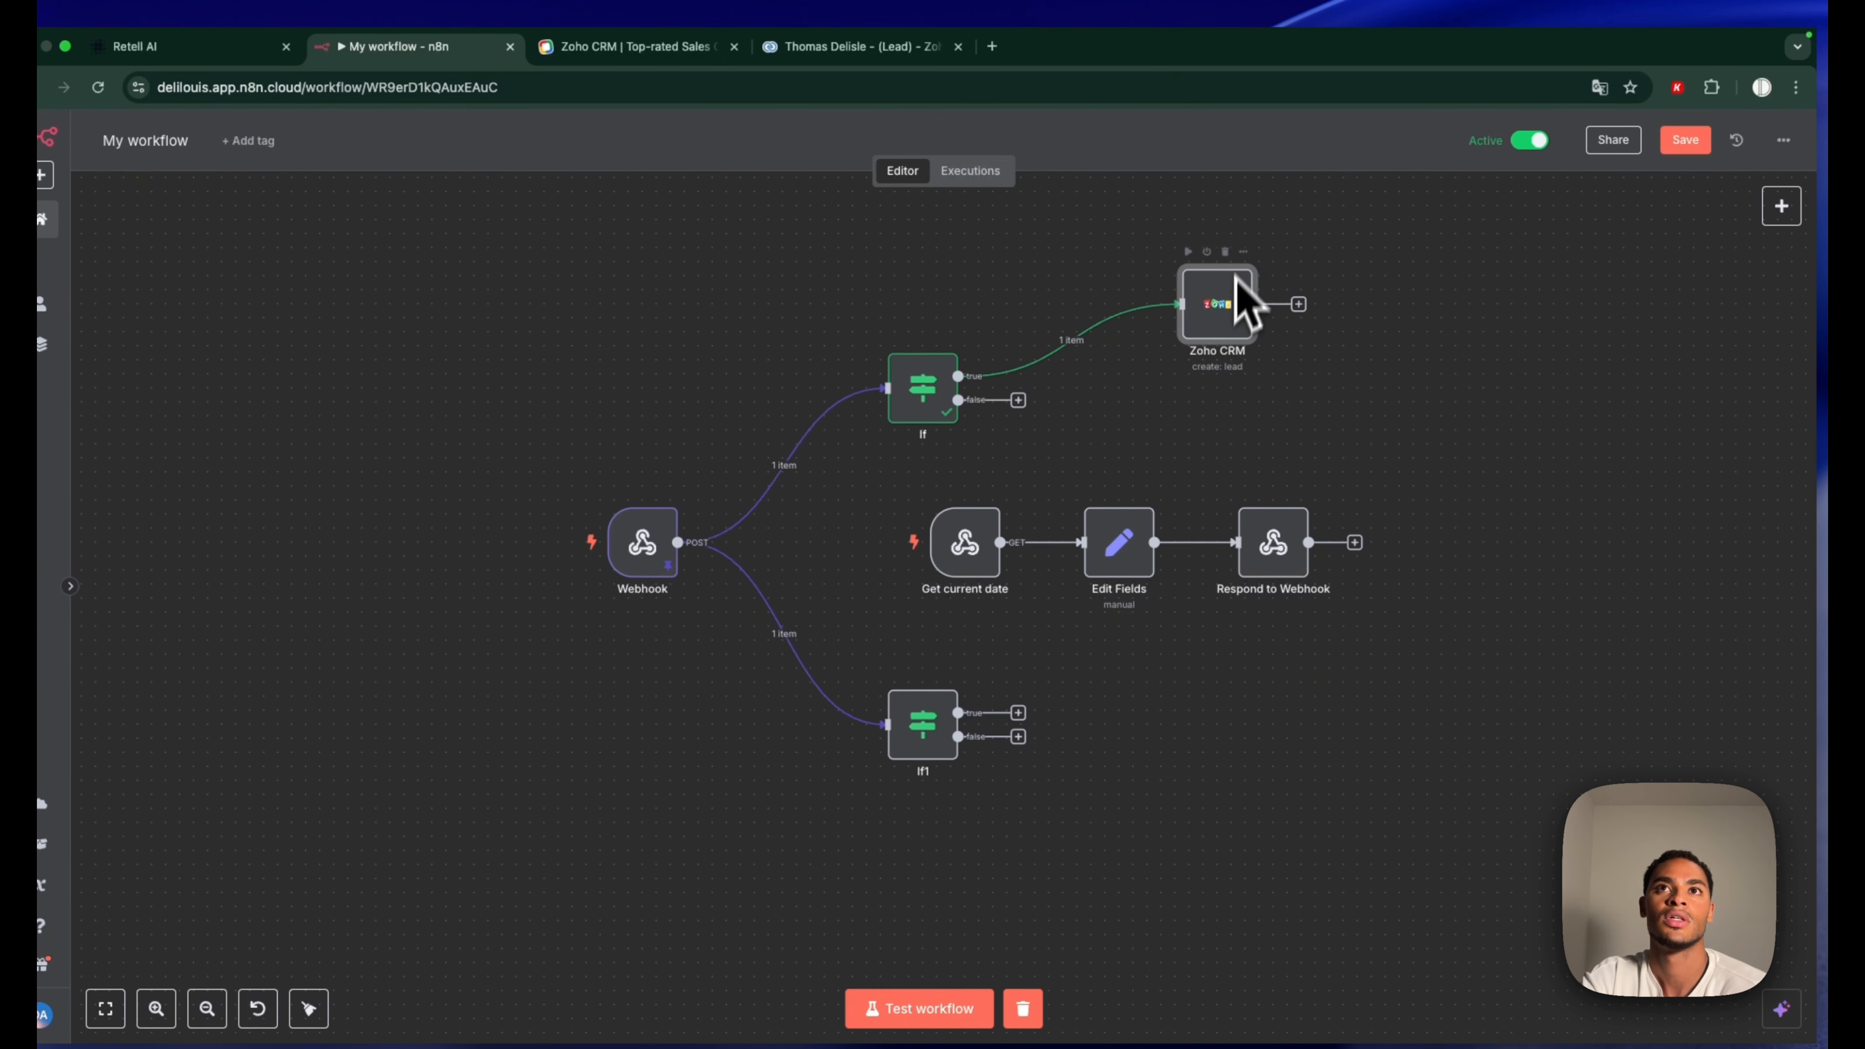
pyautogui.click(1243, 252)
pyautogui.click(1310, 423)
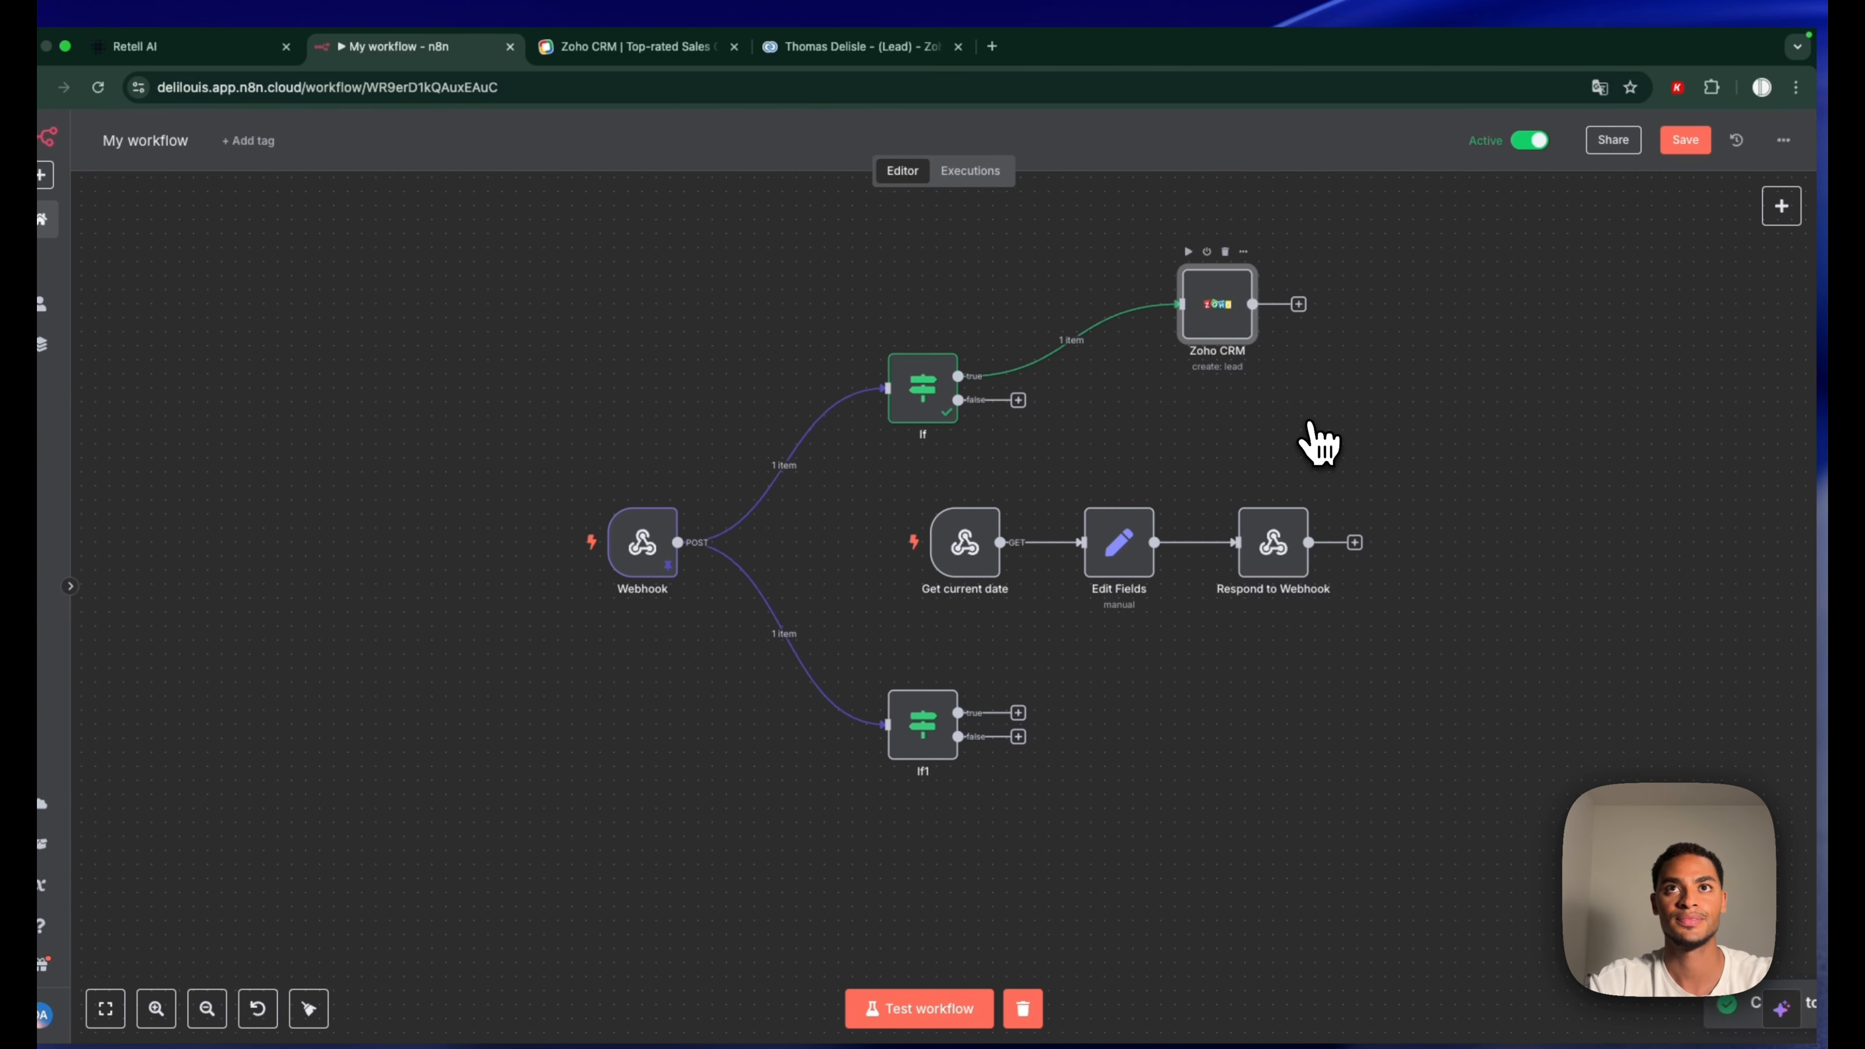
pyautogui.hotkey('ctrl', 'v')
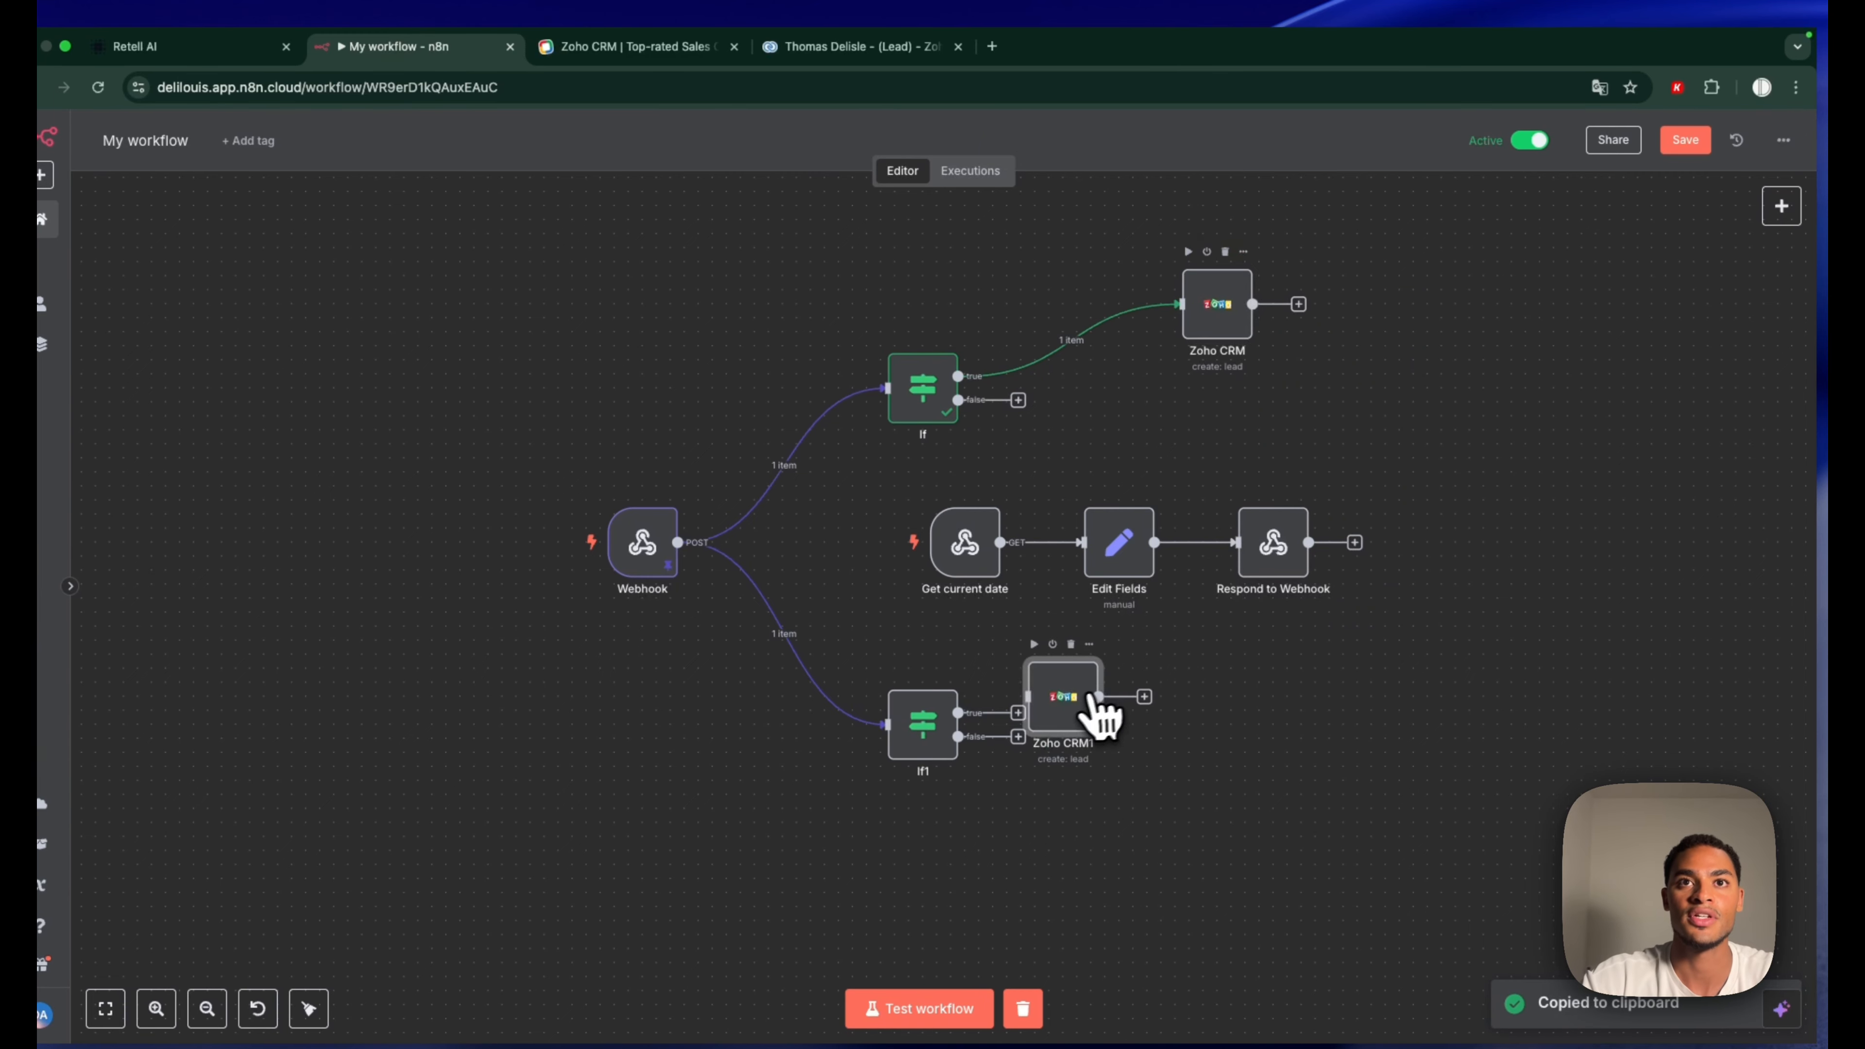
pyautogui.moveTo(1094, 707); pyautogui.dragTo(1234, 764)
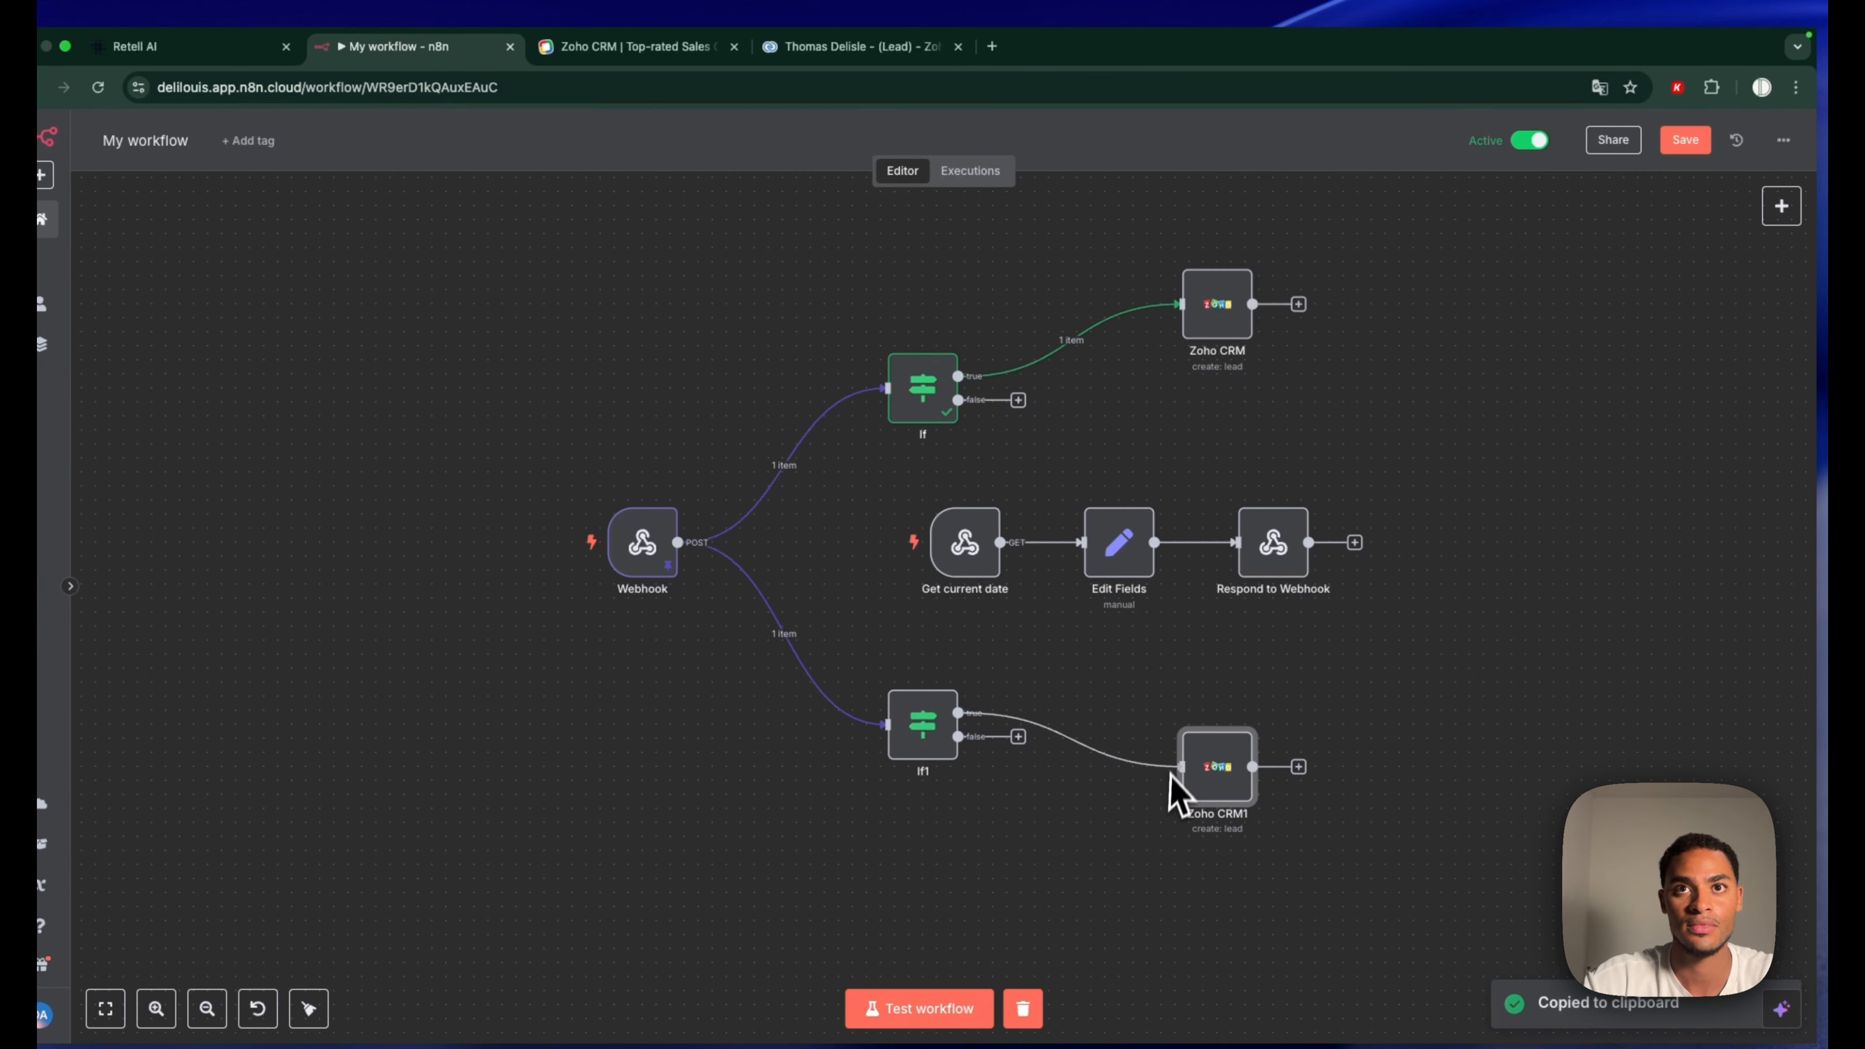
# Set the copied Zoho CRM1 node's operation to Delete a lead
pyautogui.doubleClick(1246, 785)
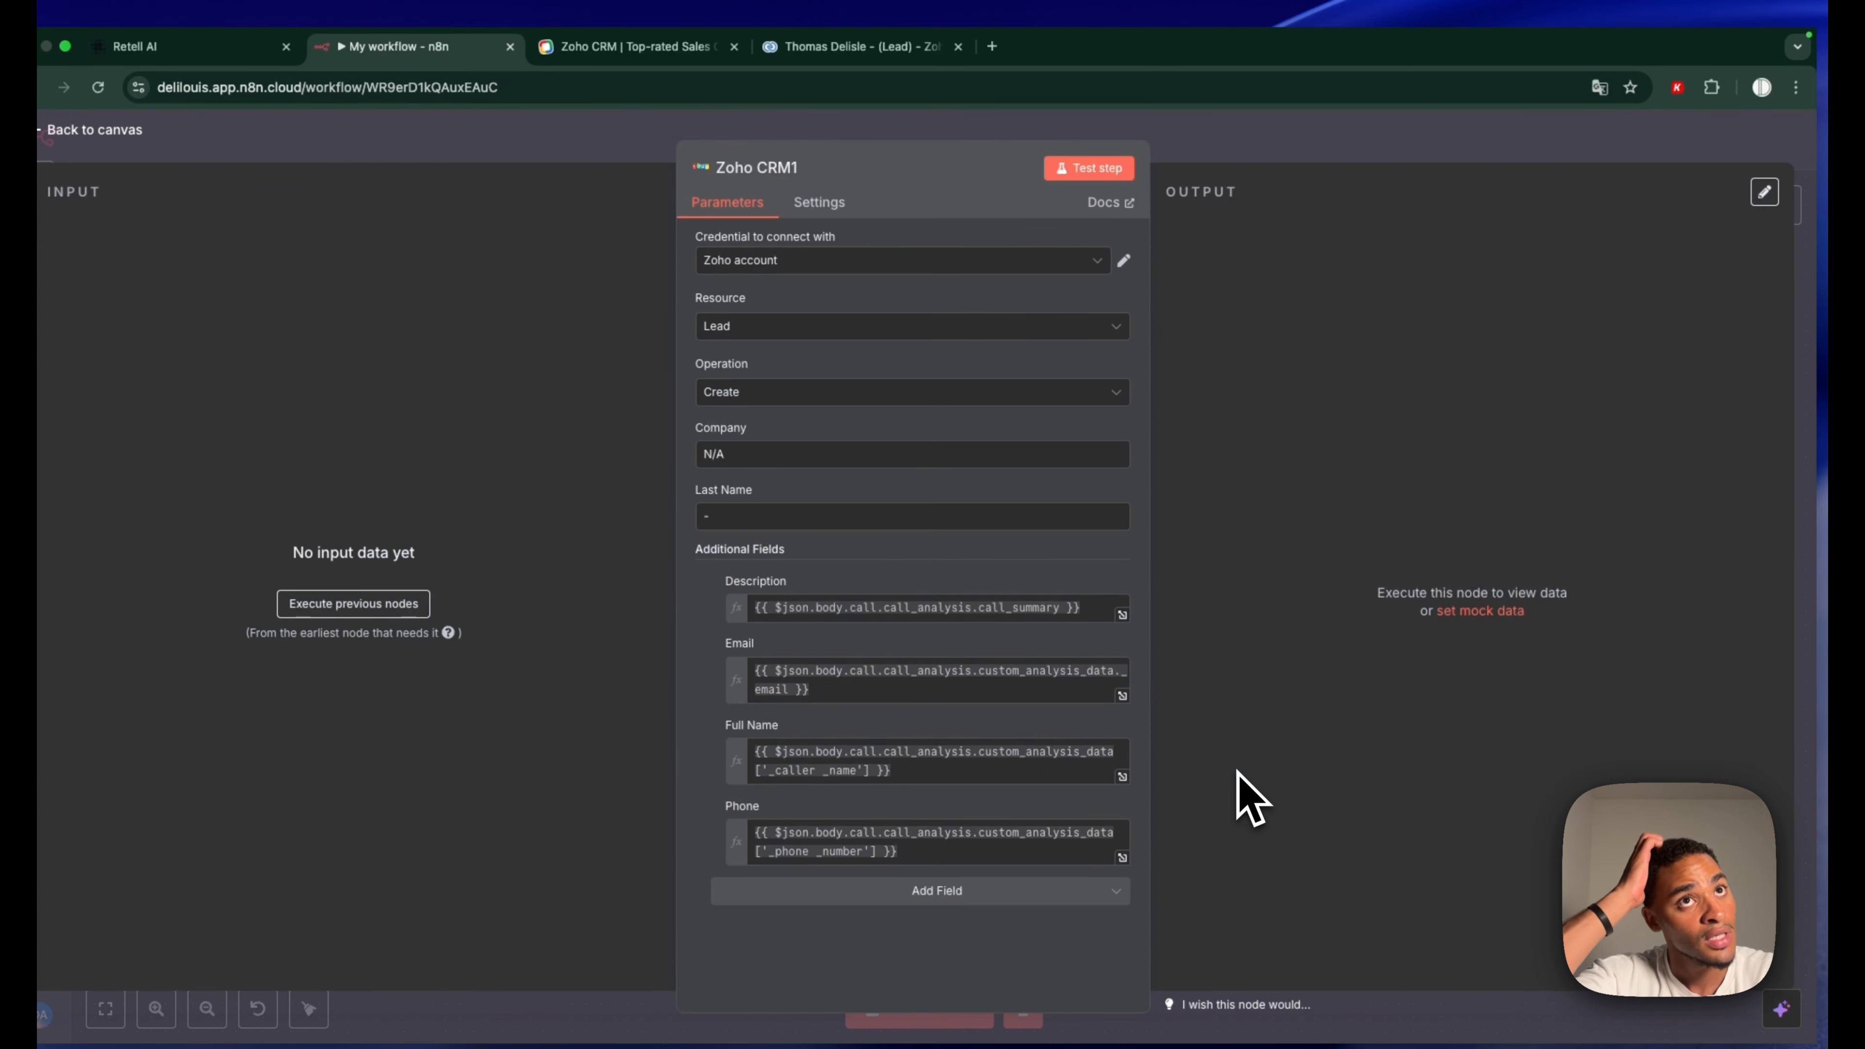
pyautogui.click(931, 400)
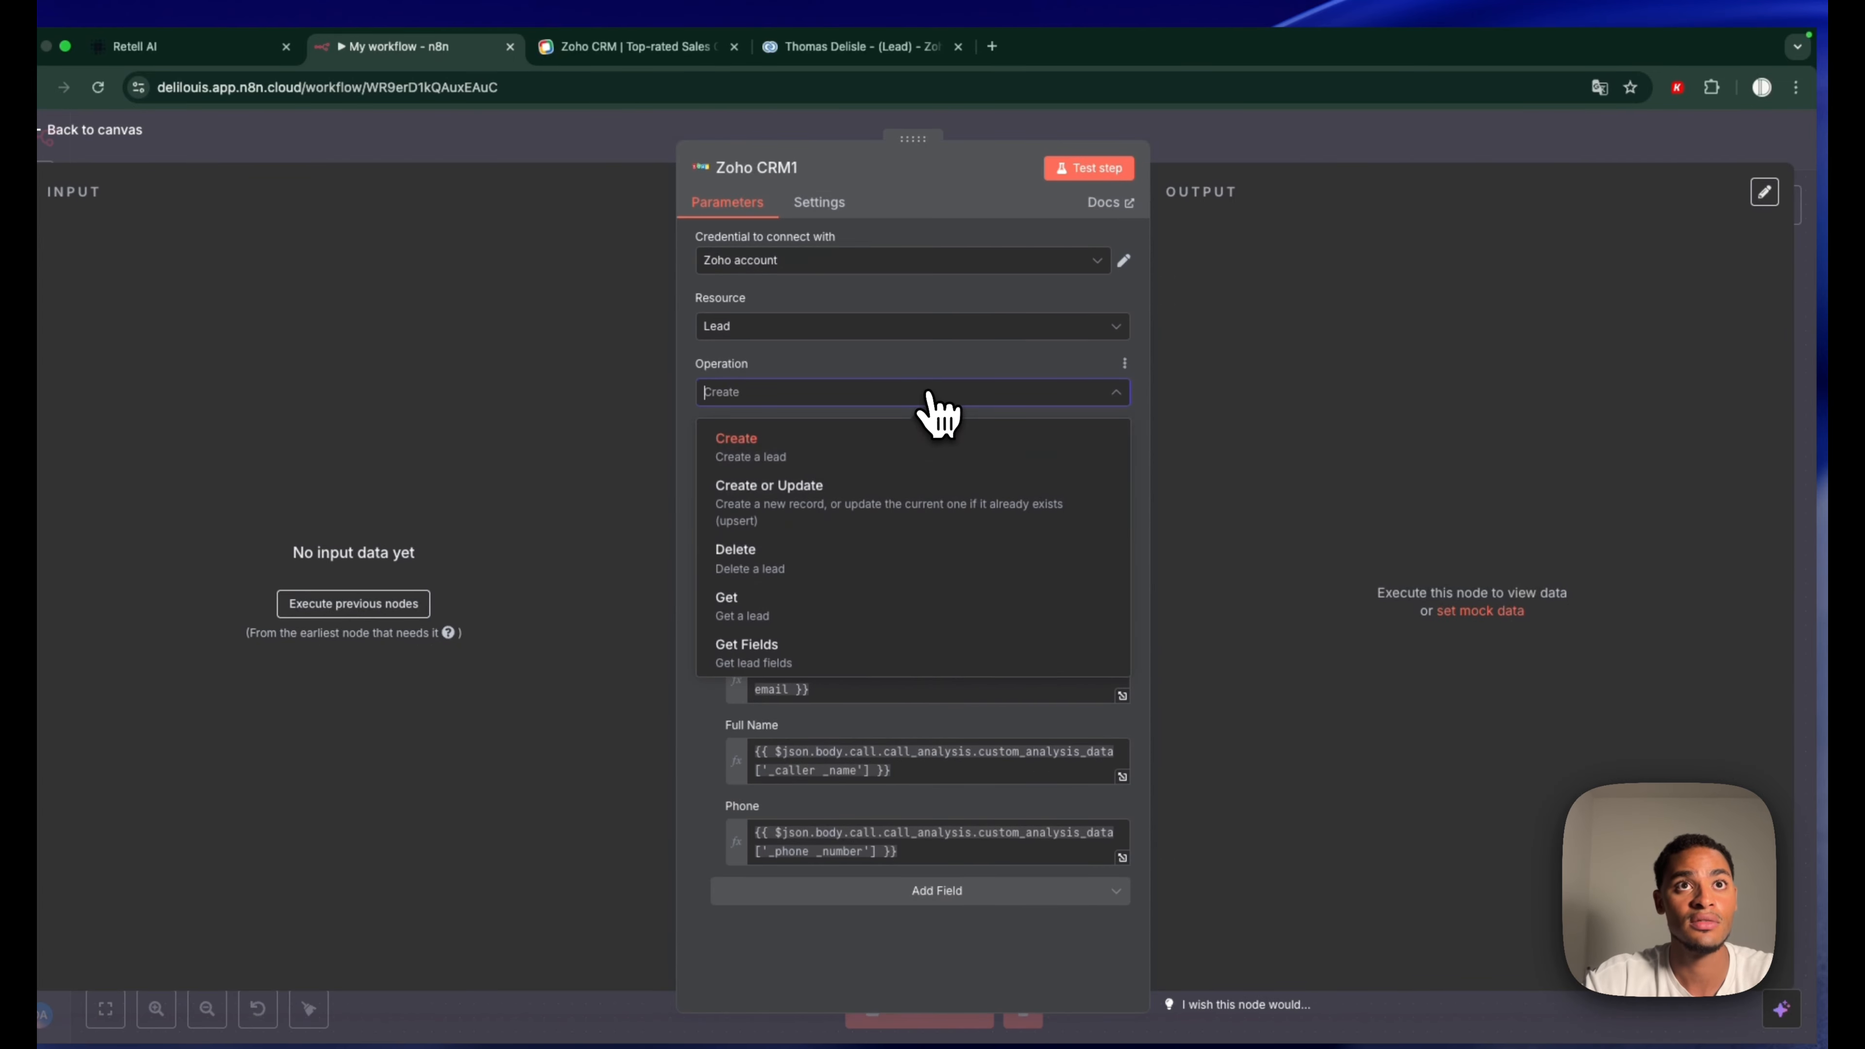
pyautogui.click(735, 545)
pyautogui.click(1248, 148)
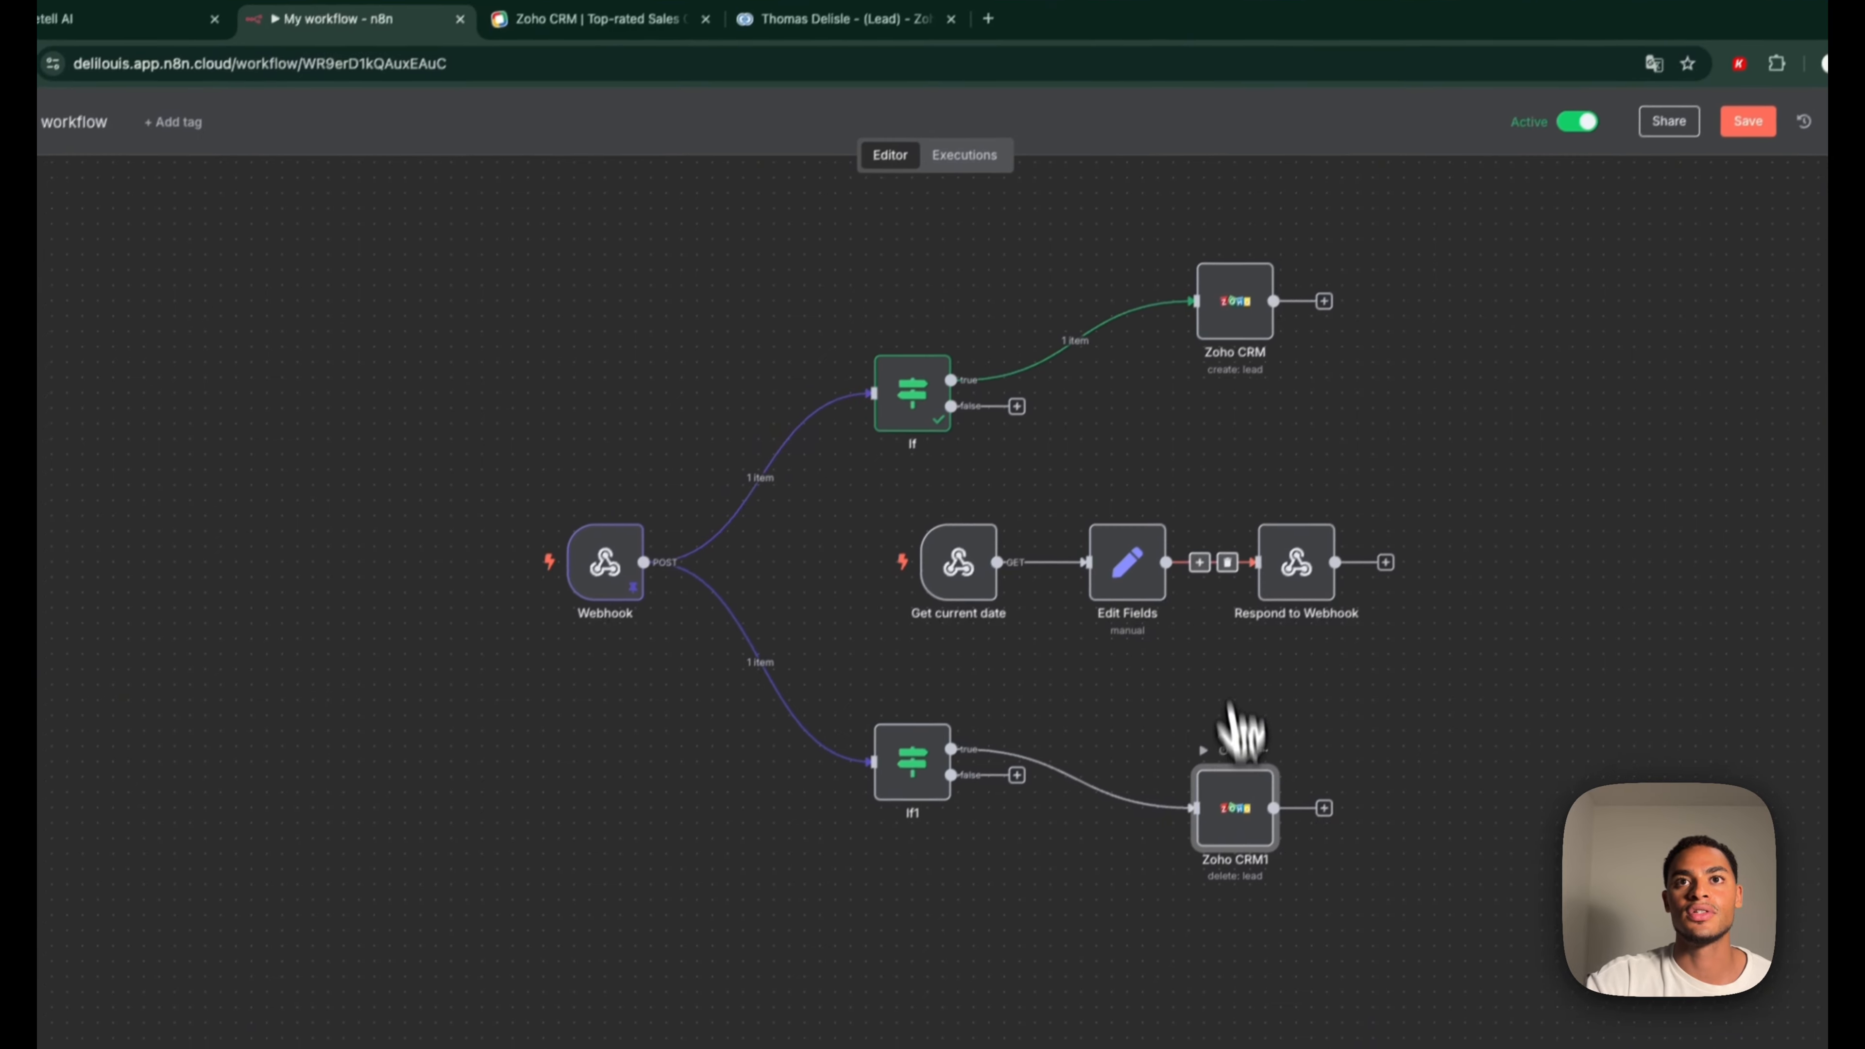
pyautogui.doubleClick(1234, 834)
pyautogui.click(783, 378)
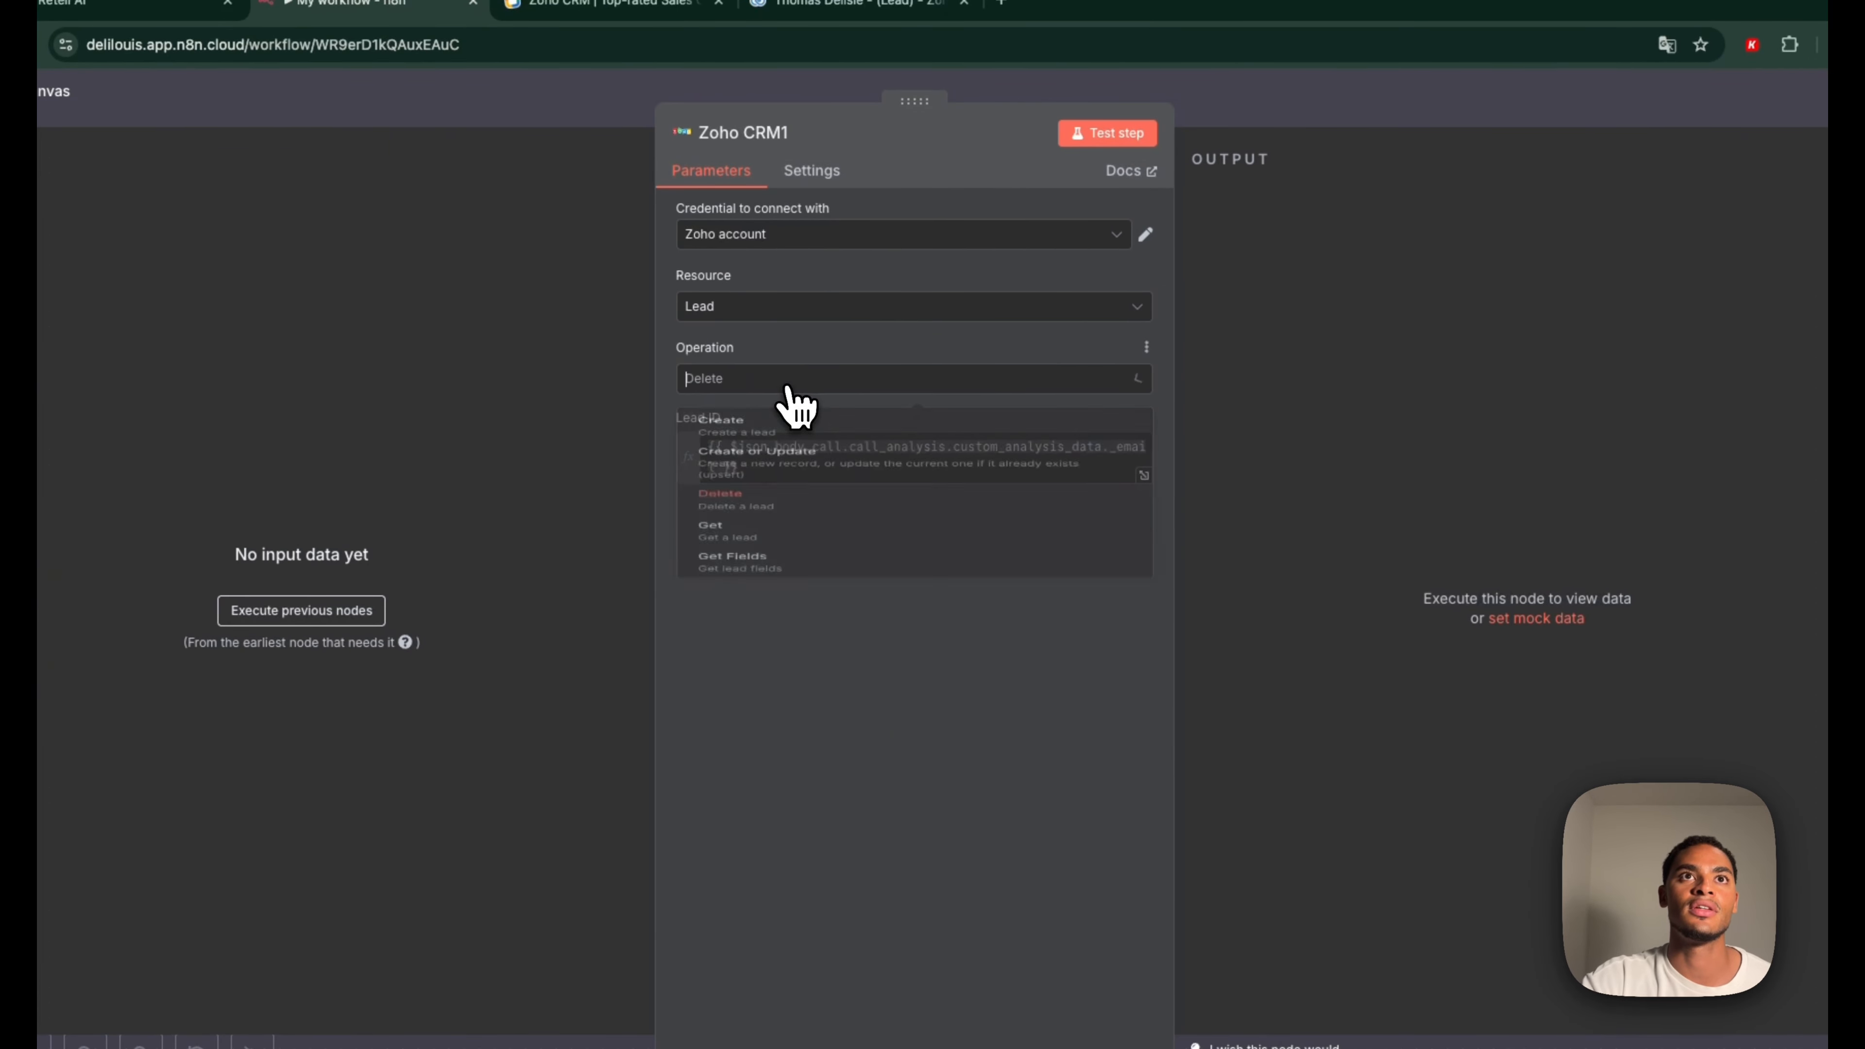
pyautogui.click(816, 374)
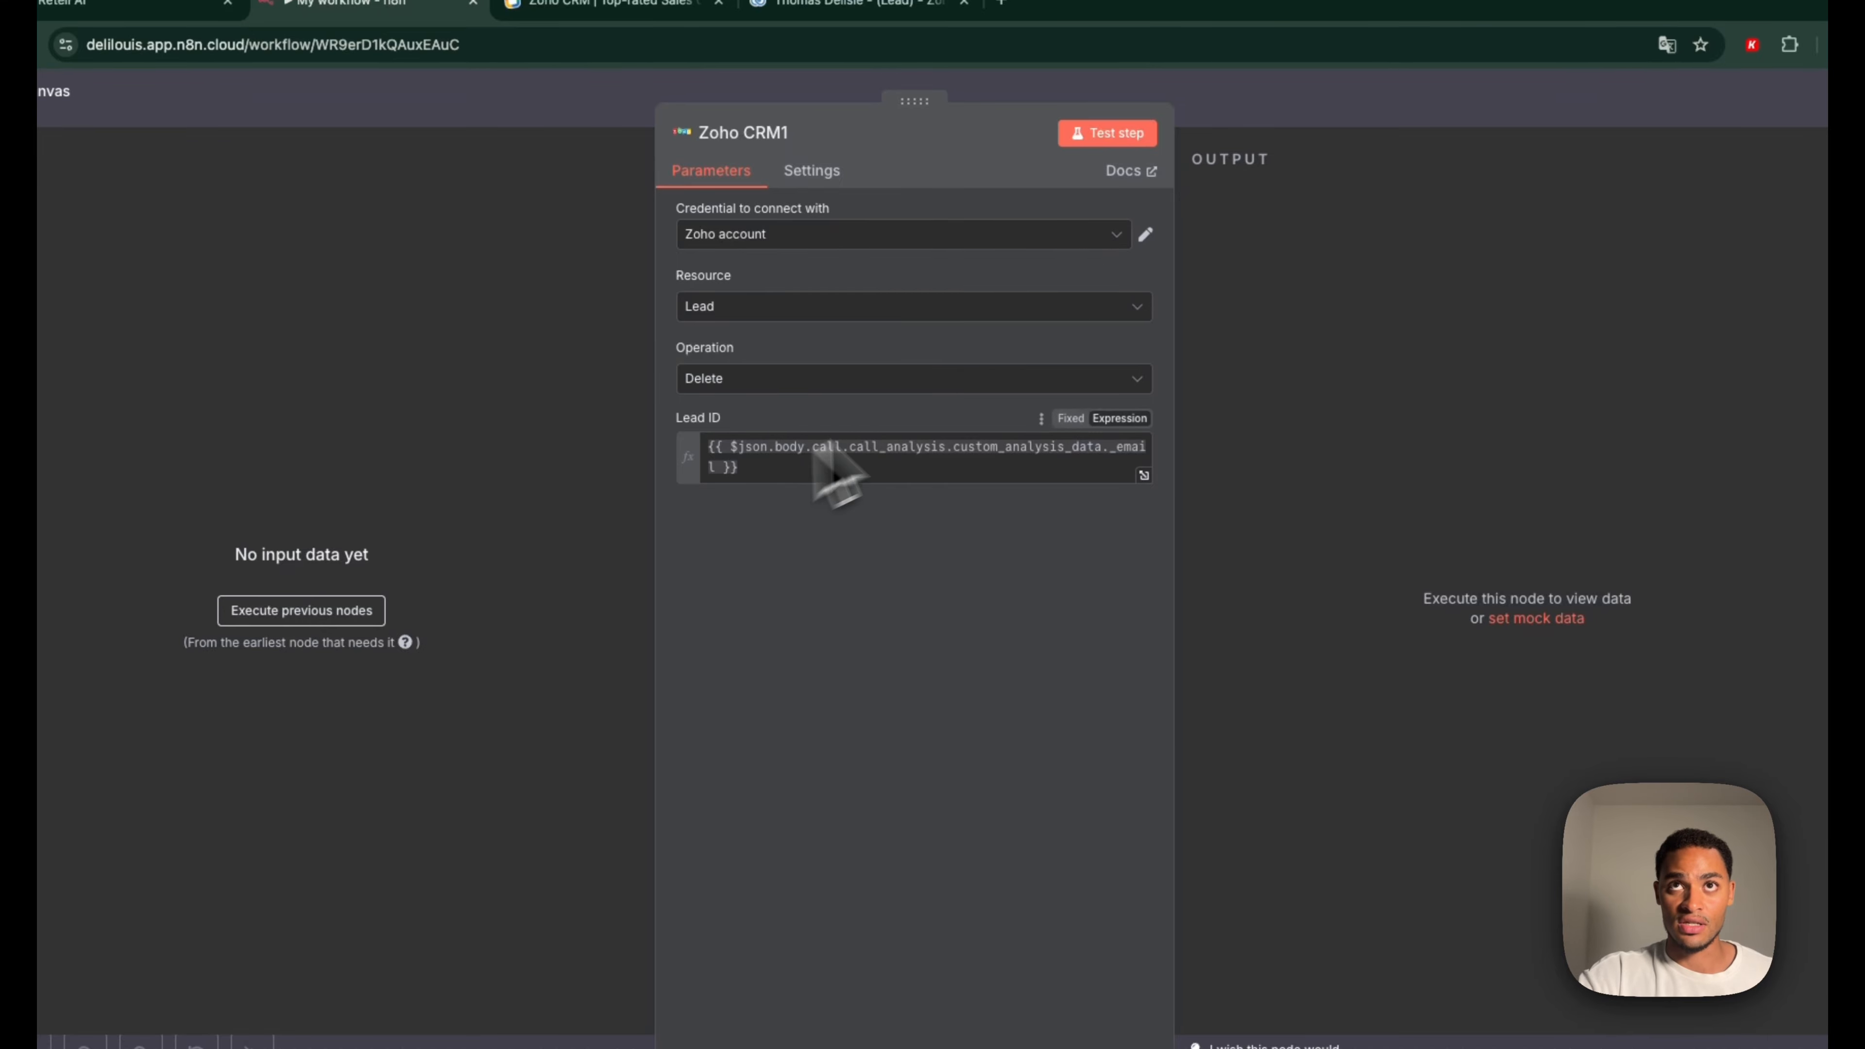
pyautogui.click(1259, 117)
# Compare both Zoho CRM nodes, then start a node off If1's false output searching 'no'
pyautogui.doubleClick(1228, 308)
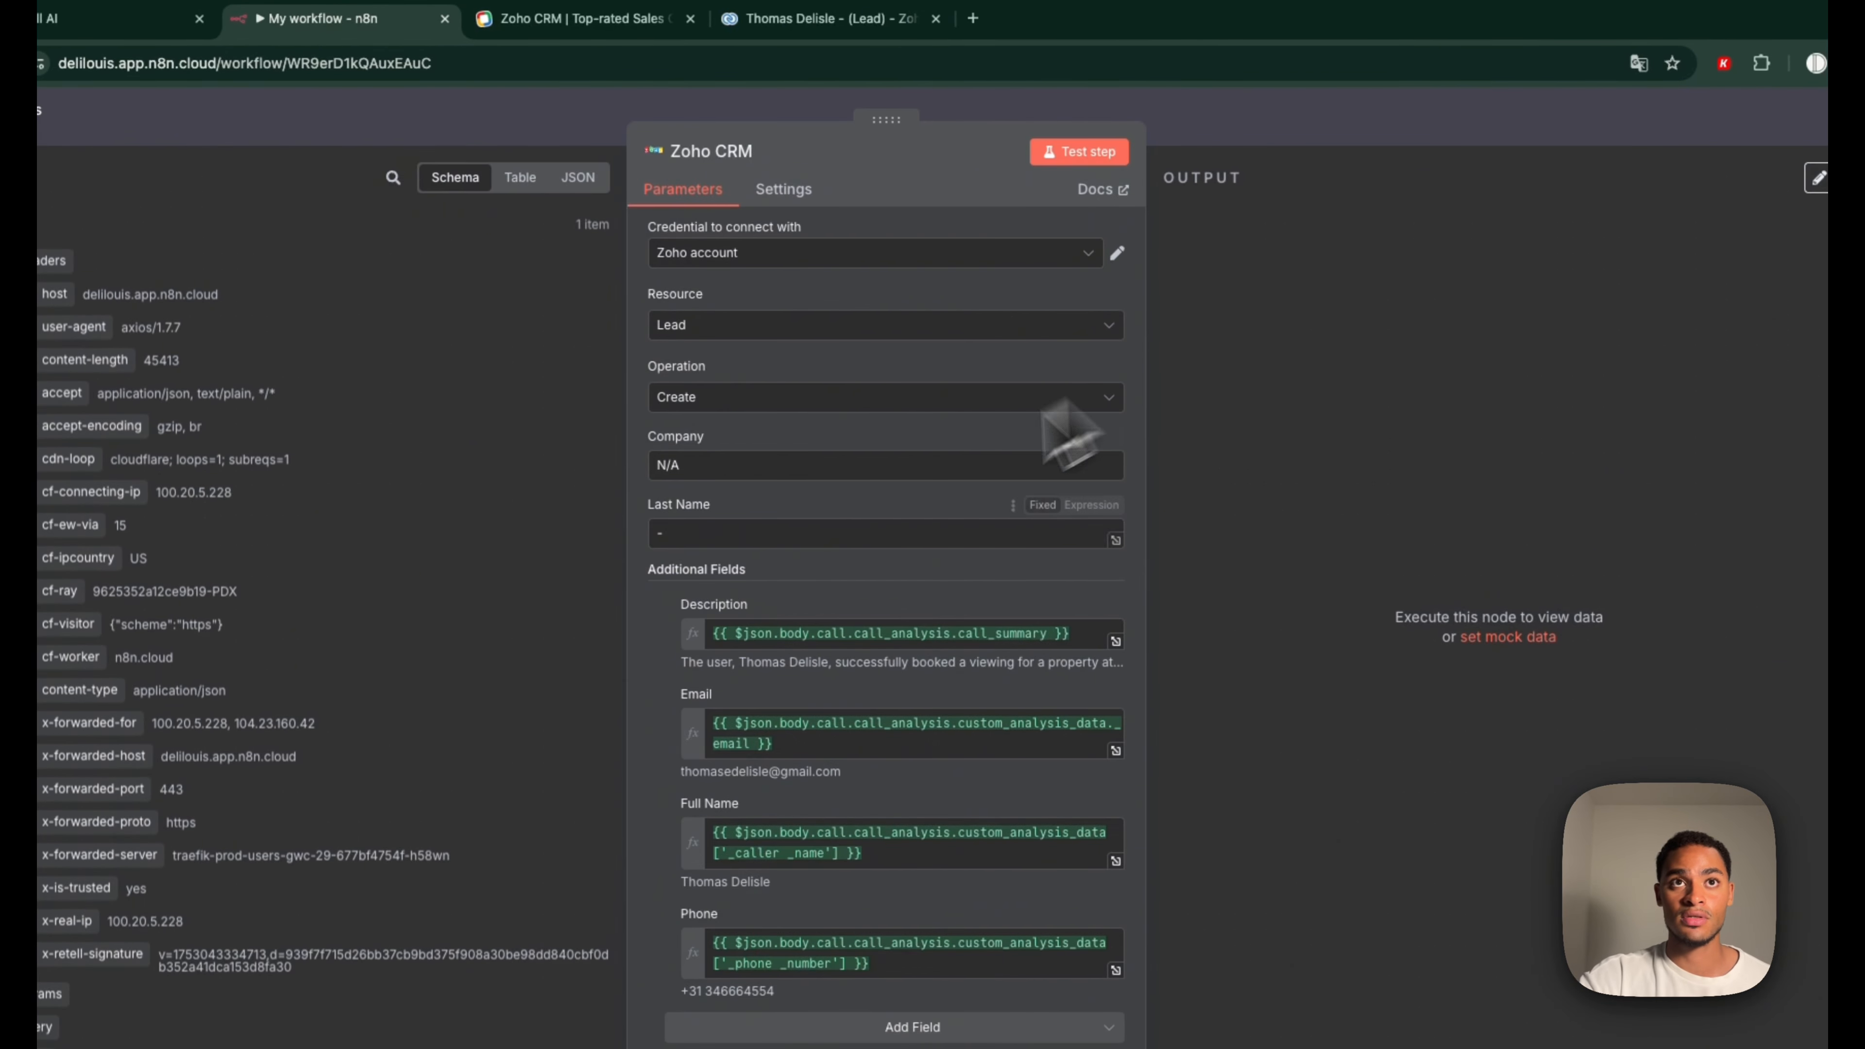
pyautogui.press('Escape')
pyautogui.doubleClick(1250, 800)
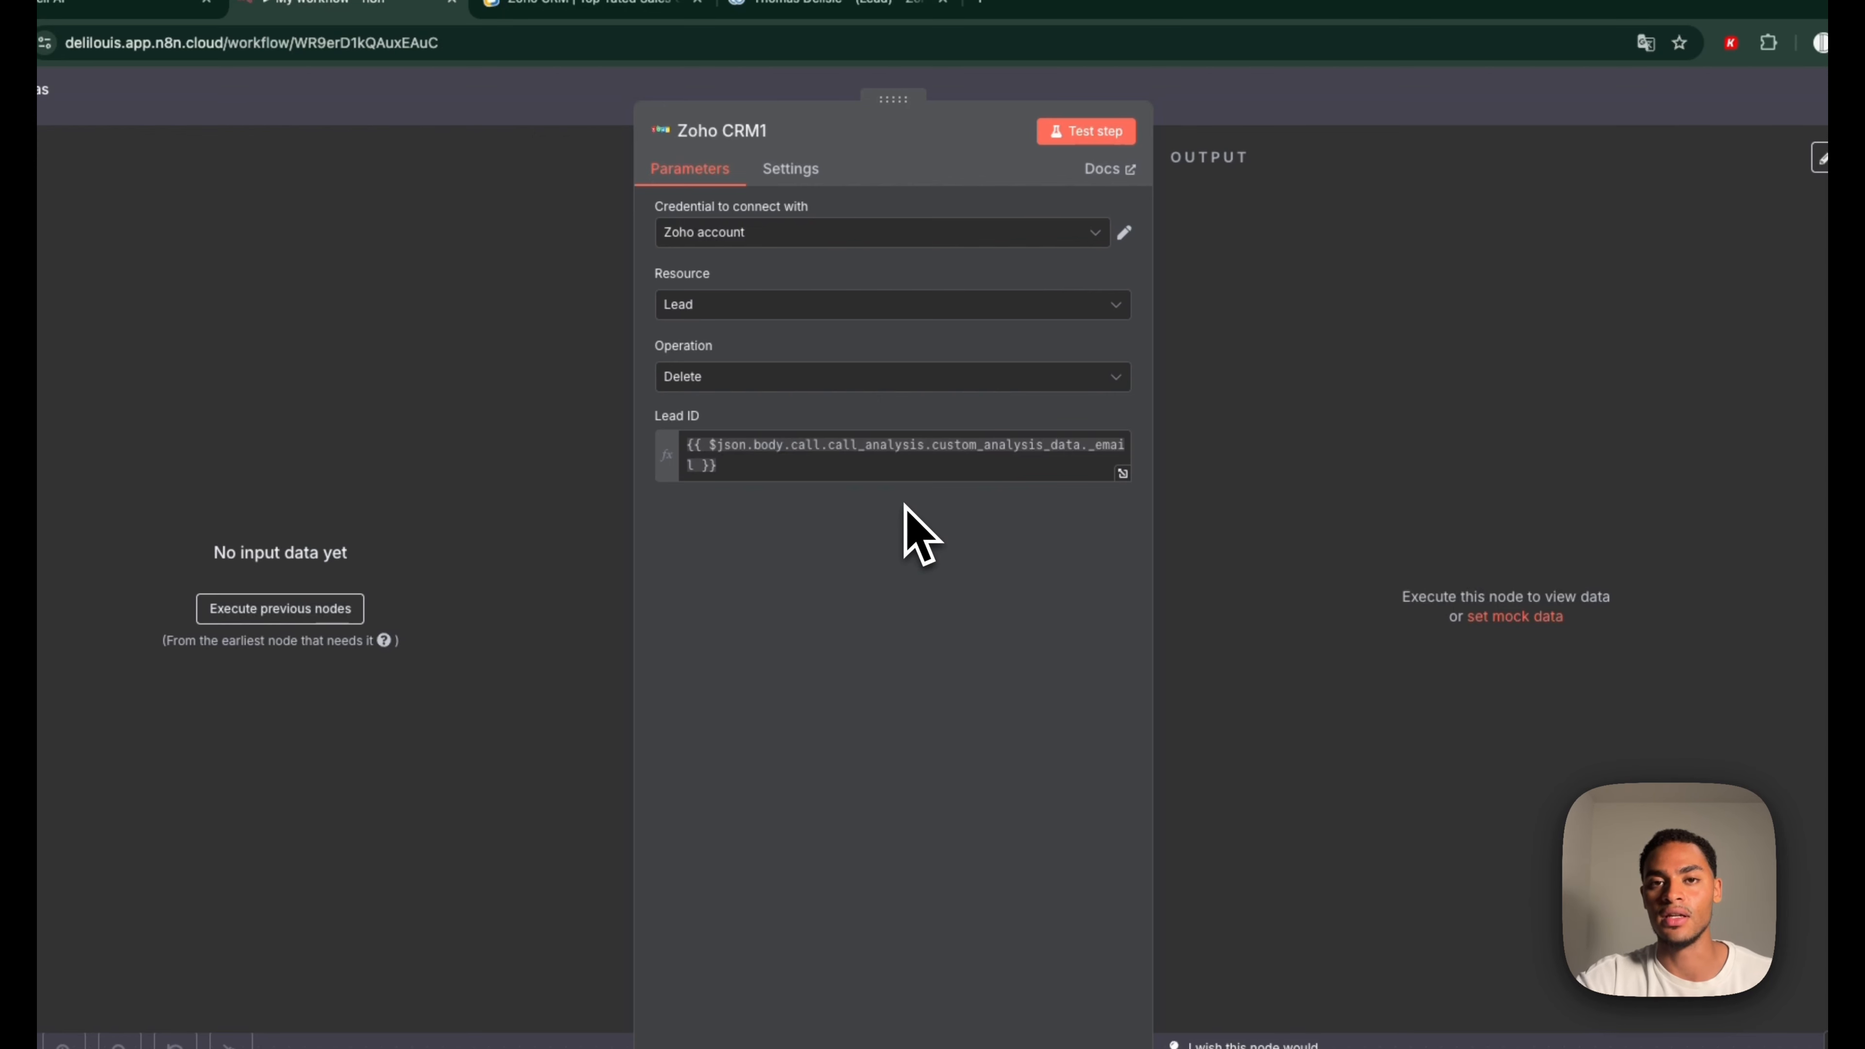
pyautogui.press('Escape')
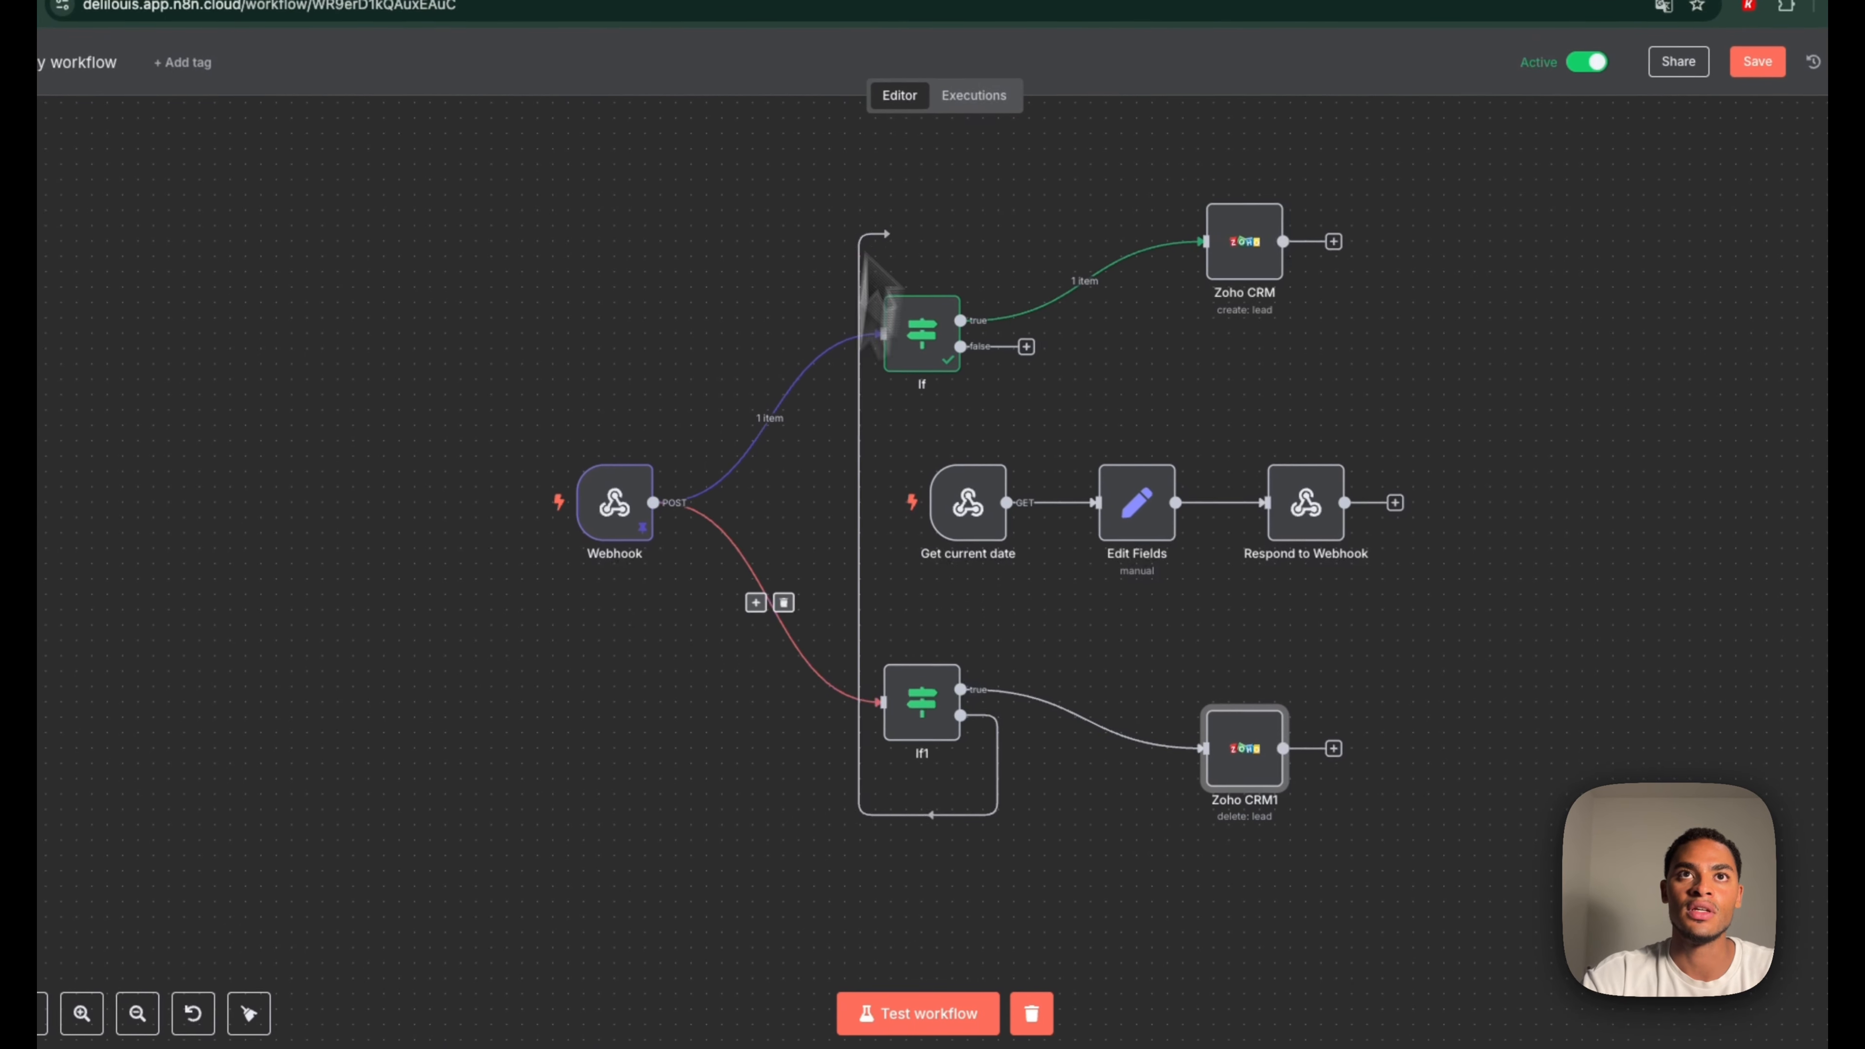
pyautogui.moveTo(877, 250); pyautogui.dragTo(1105, 885)
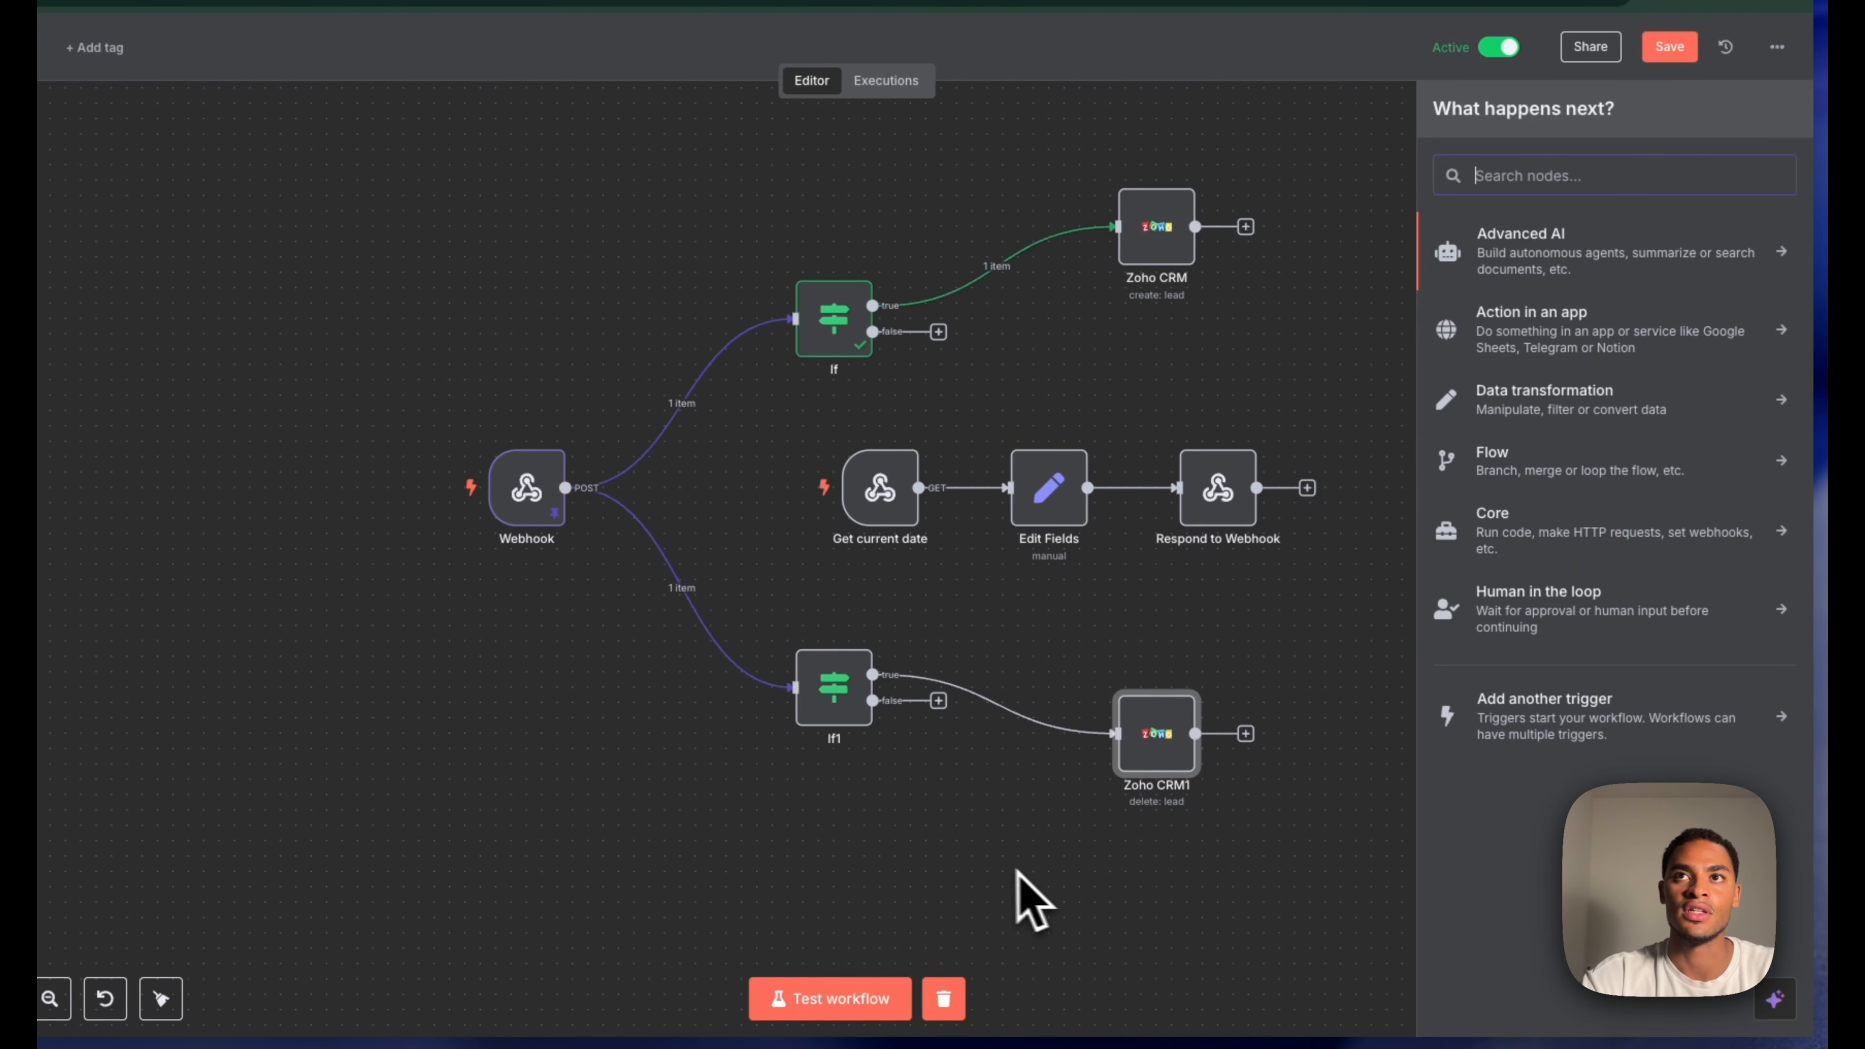
pyautogui.write('no')
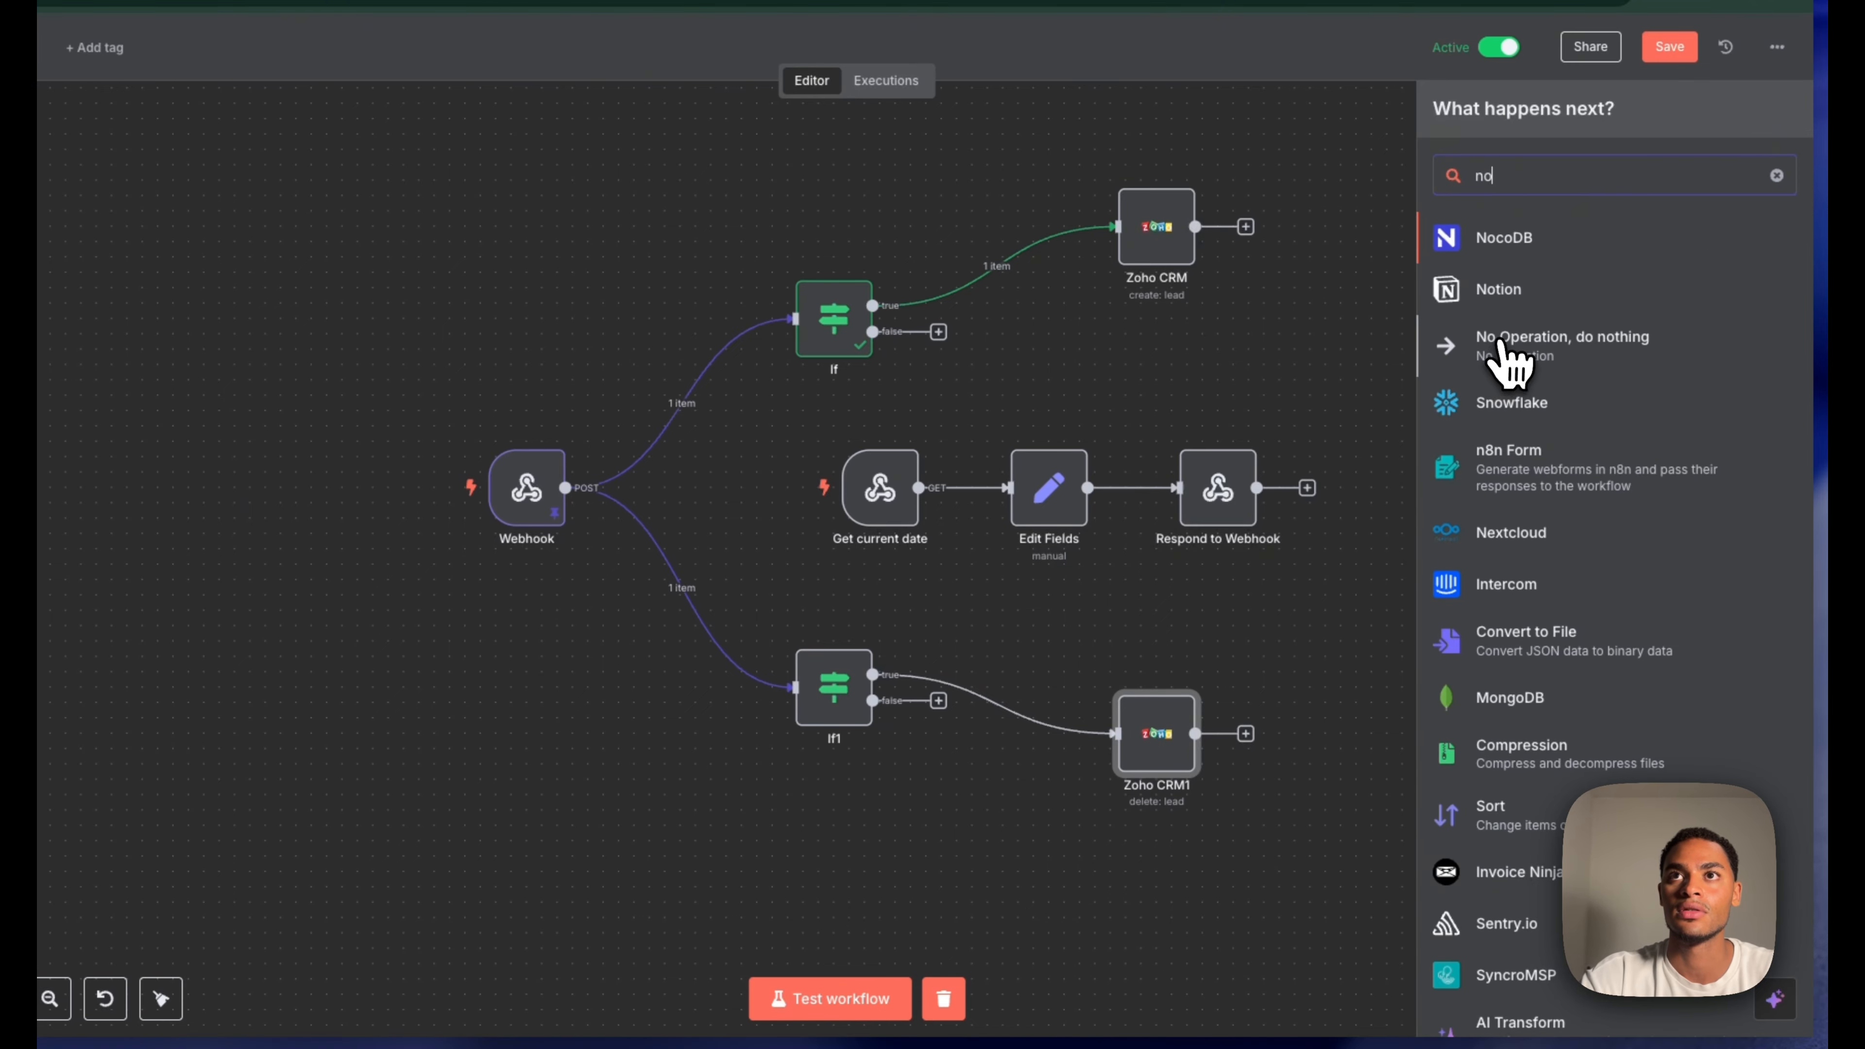